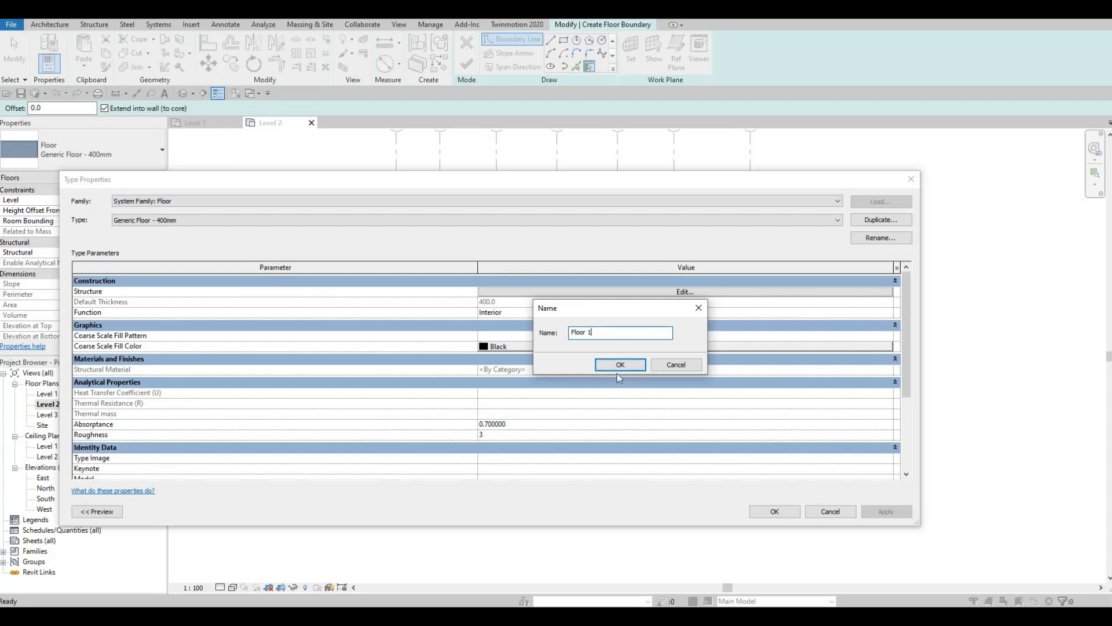
- Name the duplicated floor type Floor 1 and set its structure layer thickness to 200 mm
key("Return")
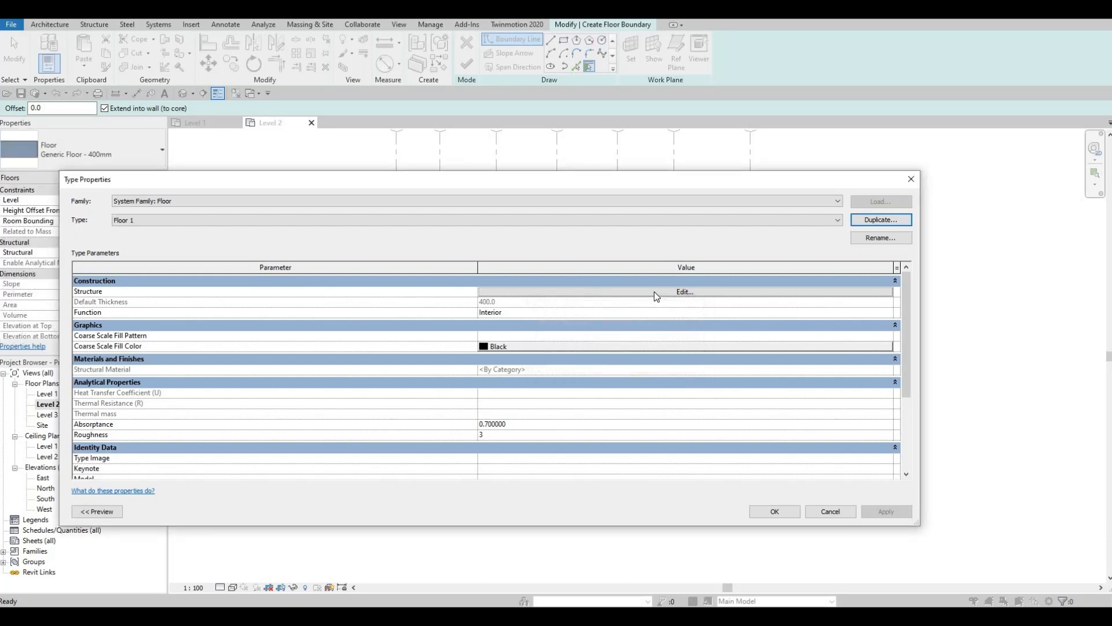
left_click(654, 291)
left_click(555, 292)
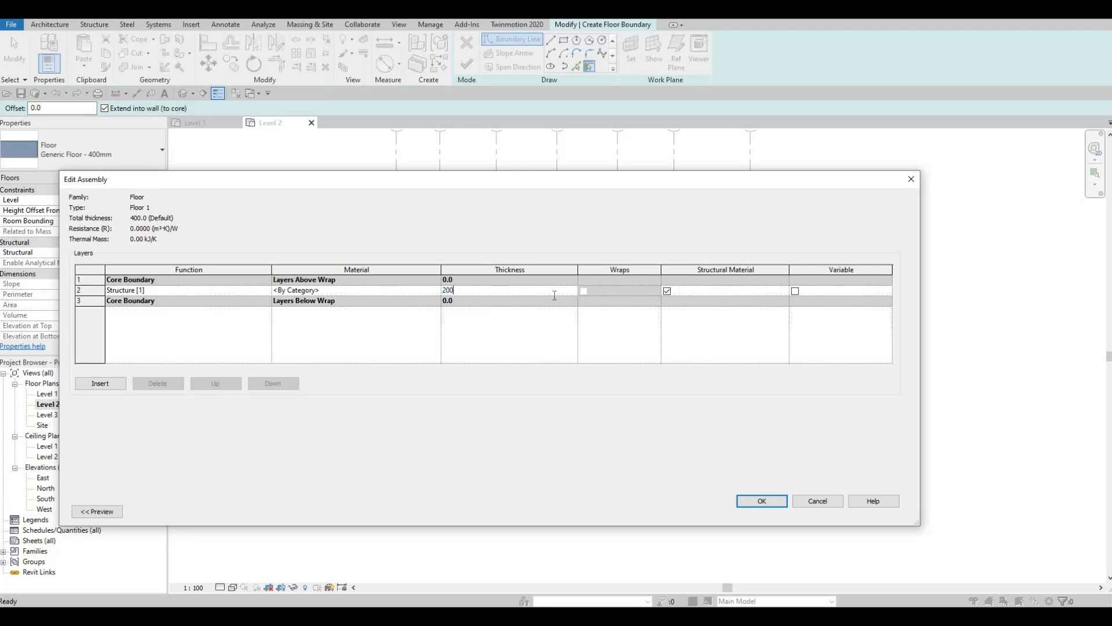
- Assign the Cherry material to the floor's structure layer and accept the assembly and type properties
left_click(436, 291)
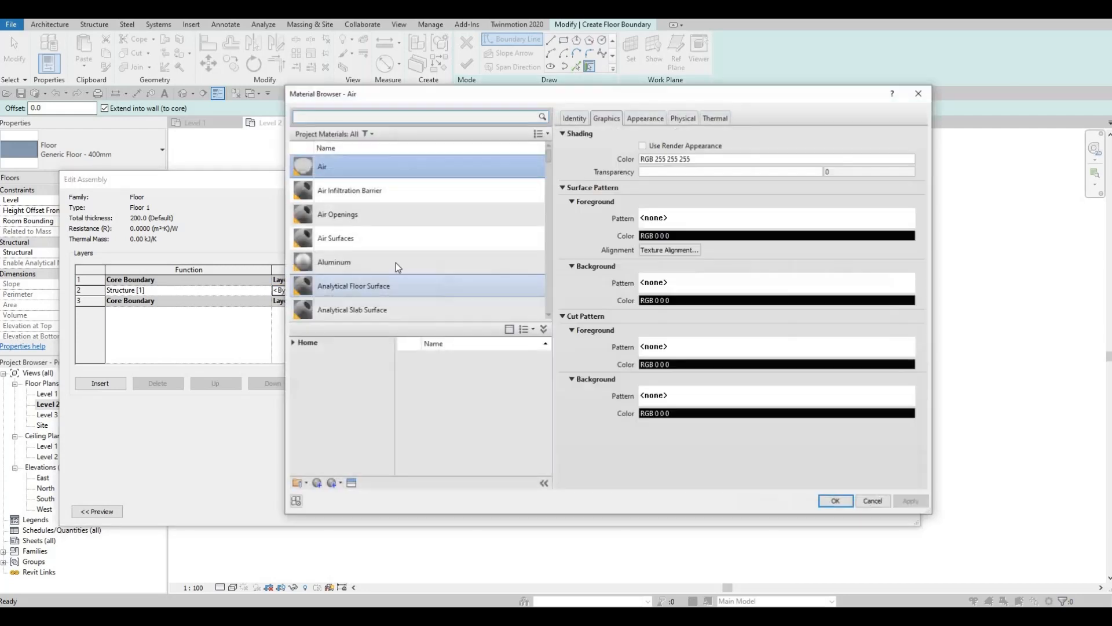
scroll(394, 260, "down", 5)
scroll(391, 262, "up", 3)
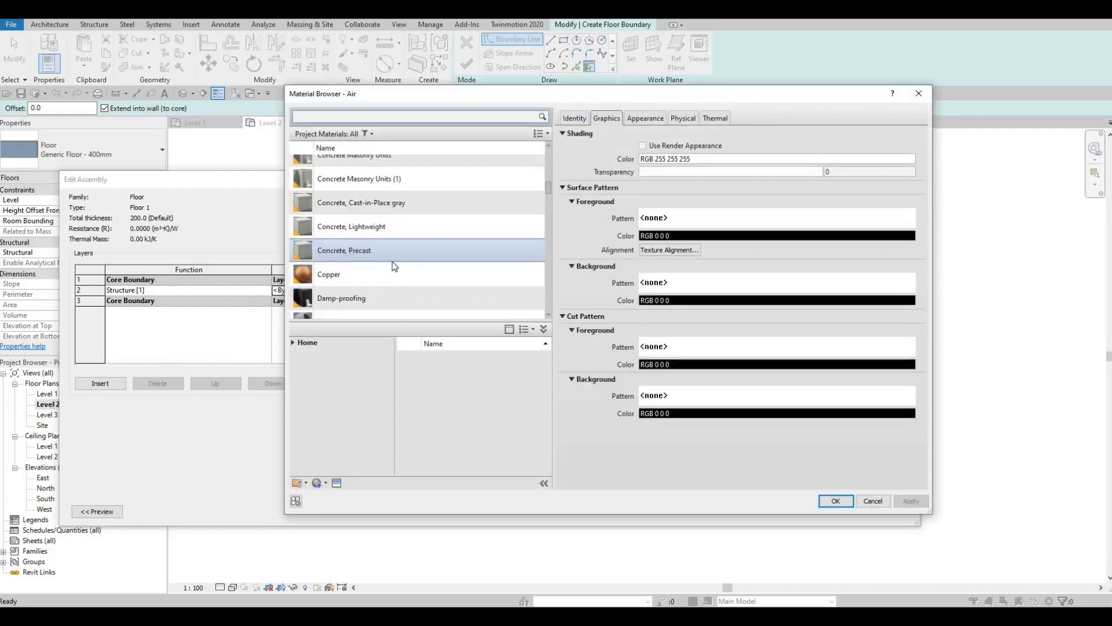
scroll(383, 255, "up", 2)
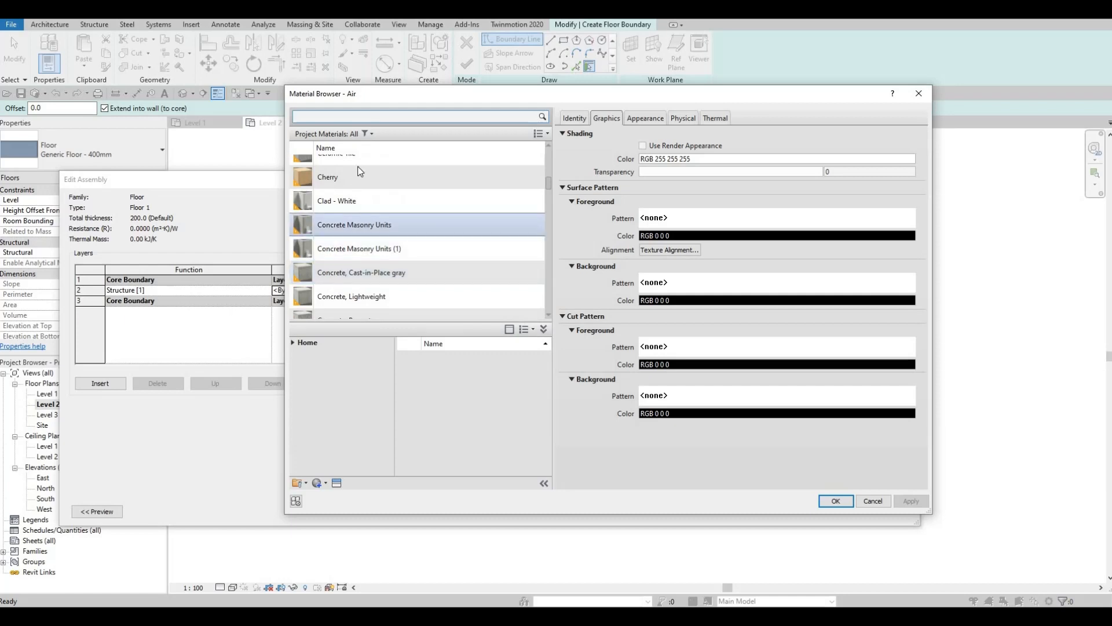
left_click(346, 183)
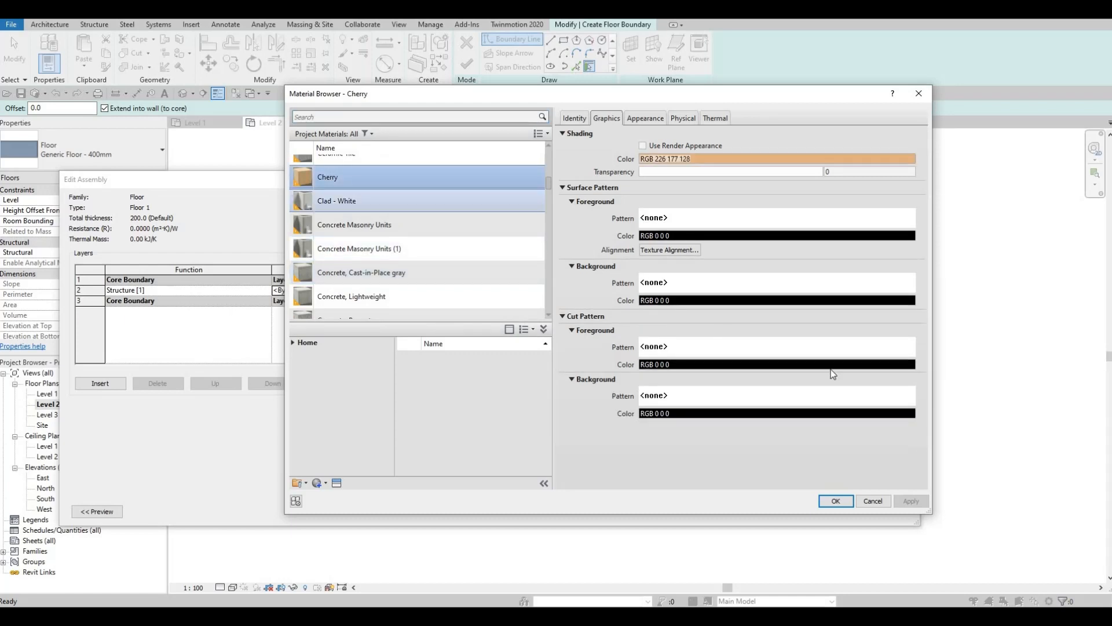
left_click(838, 501)
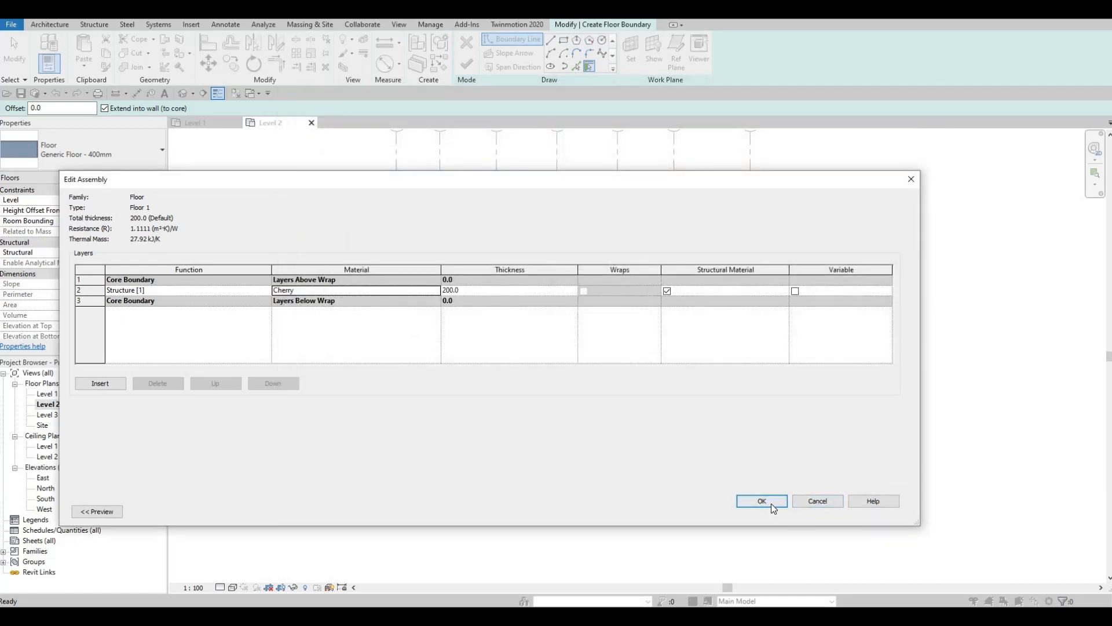
left_click(770, 503)
left_click(774, 508)
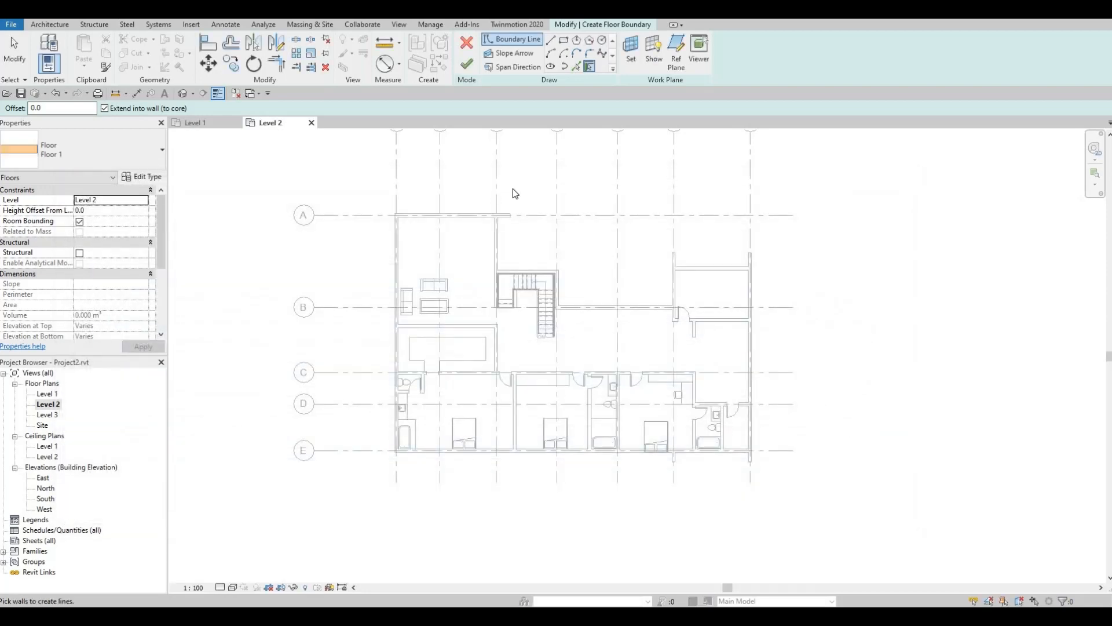
- Draw a rectangular floor boundary about 15100 mm long from the exterior wall corner on grid A to the intersection of grids 3 and E
left_click(563, 43)
scroll(402, 217, "up", 3)
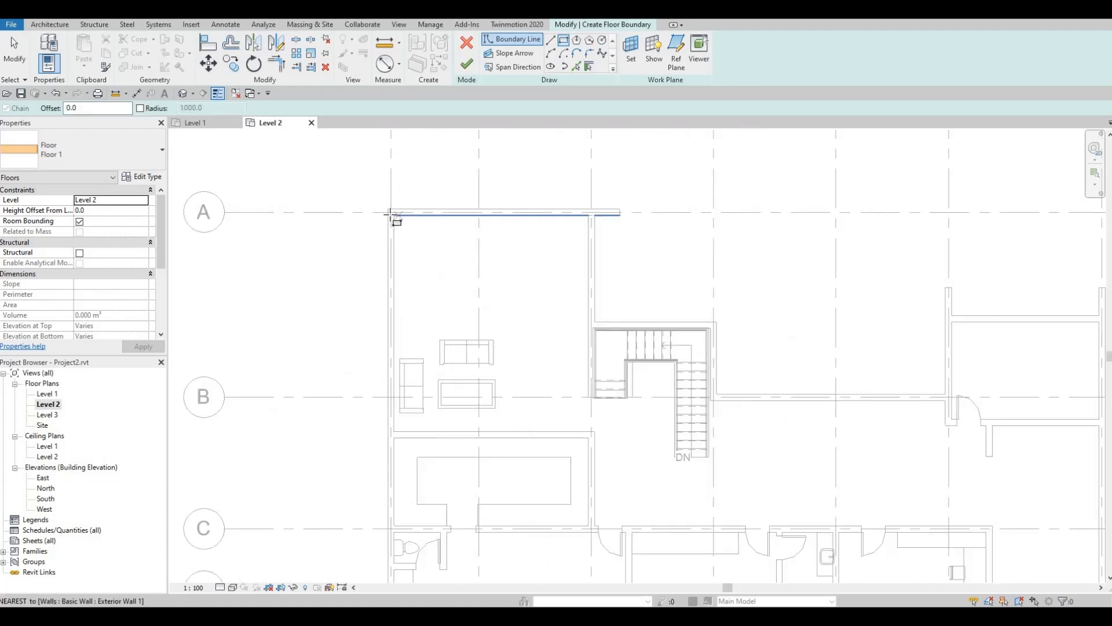
left_click(390, 213)
middle_click_drag(576, 490, 580, 320)
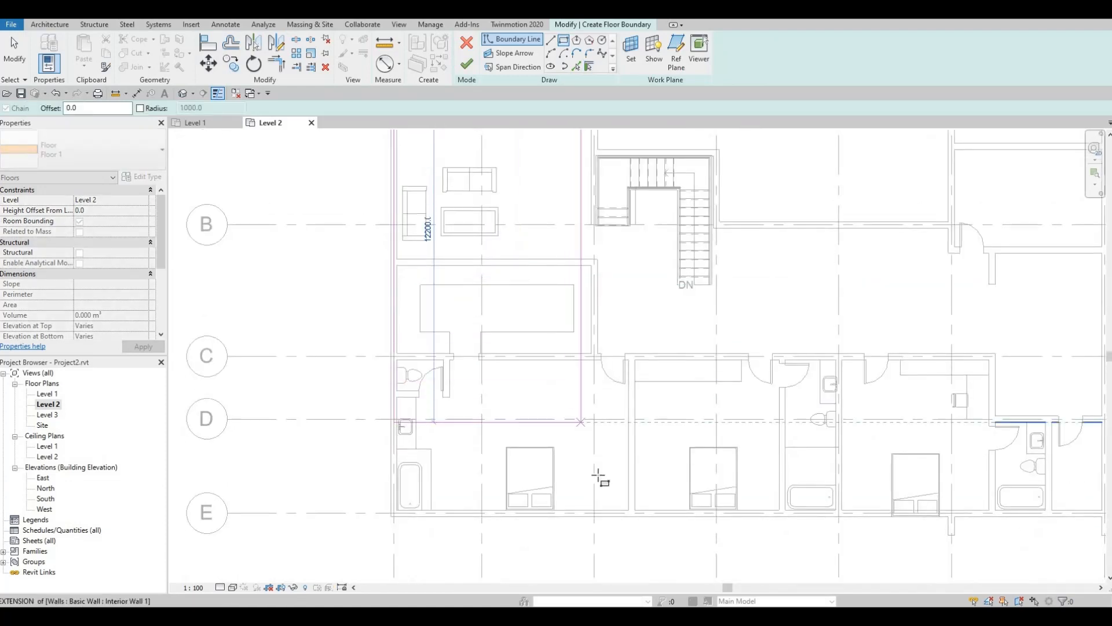
left_click(597, 514)
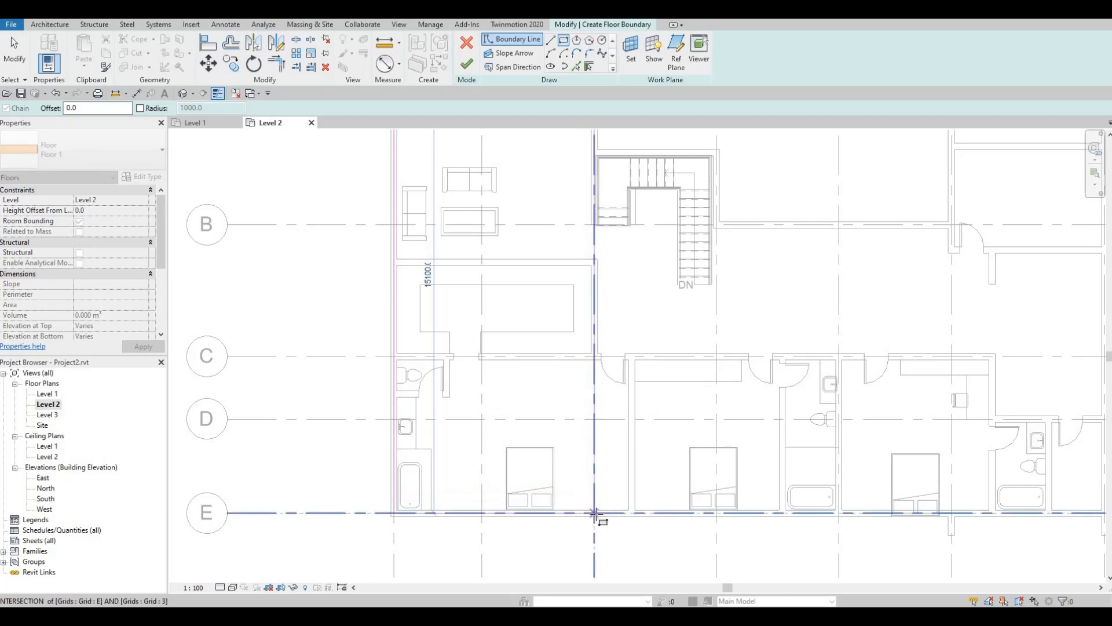
- Draw a second boundary rectangle over the right wing, from its upper wall's grid 6 end to grid 7 at the bottom exterior wall
middle_click_drag(737, 395, 535, 453)
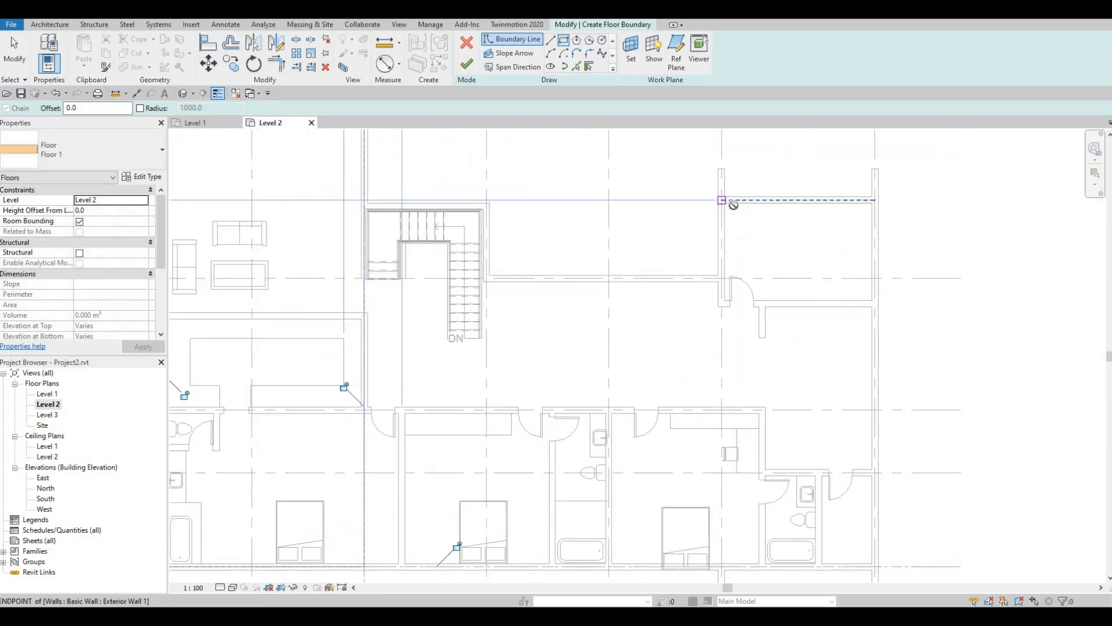
left_click(725, 198)
middle_click_drag(849, 436, 864, 343)
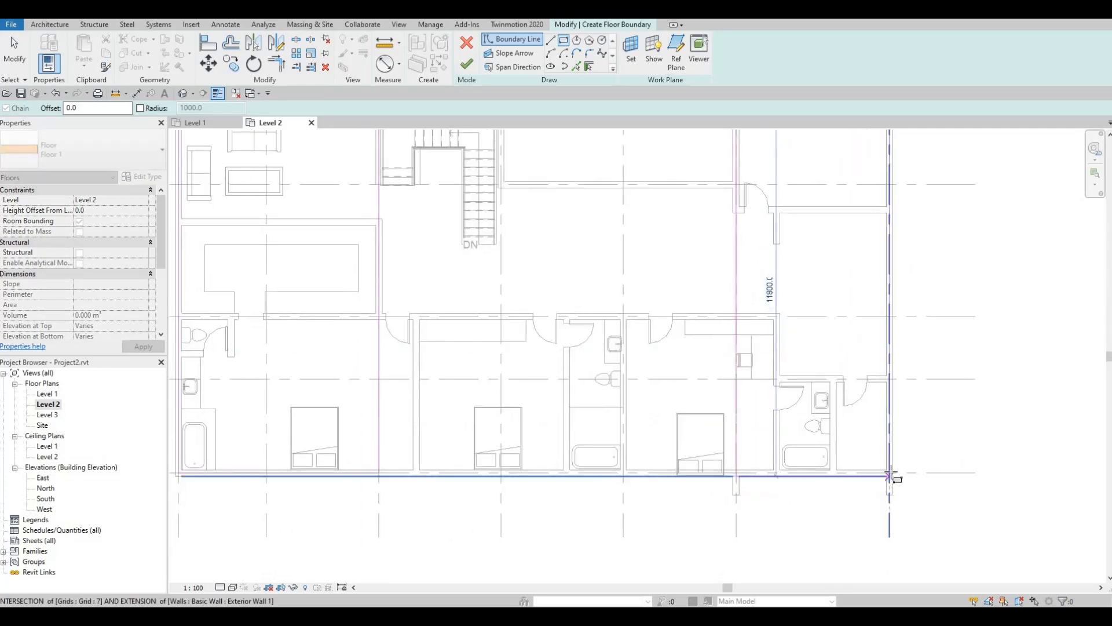
left_click(890, 474)
- Draw a third boundary rectangle, about 11400 by 9200 mm, between grids 3 and 6 from grid B down to grid E
middle_click_drag(739, 504, 841, 559)
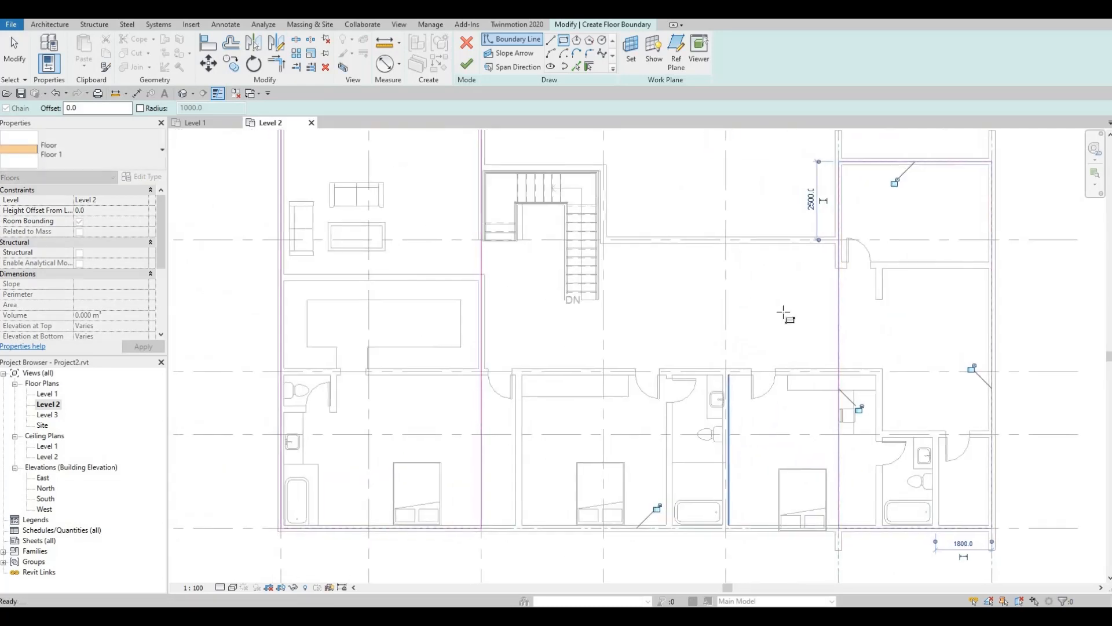
left_click(836, 240)
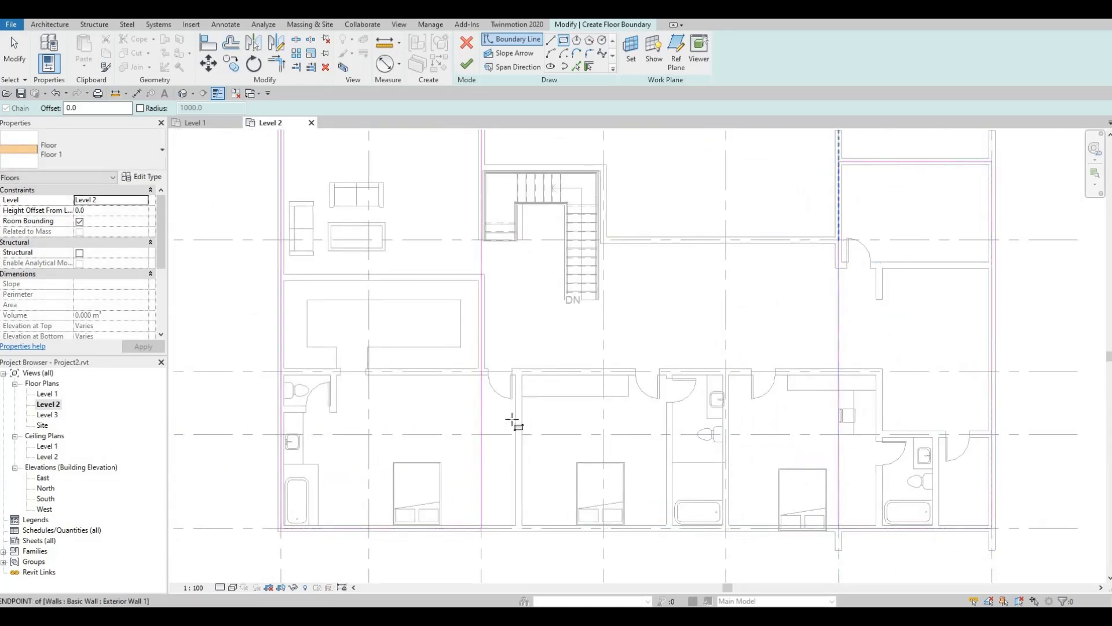
left_click(487, 529)
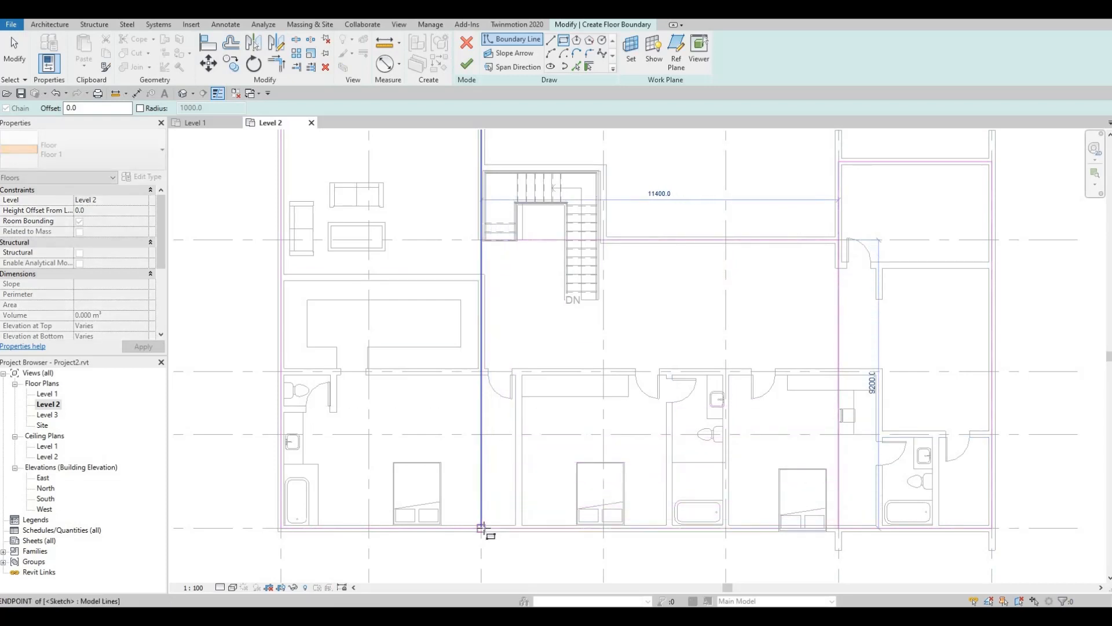
key("Escape")
- Draw boundary lines from the wall end at grids 4 and B, 2000 mm down and straight across to the grid 6 boundary
middle_click_drag(610, 346, 611, 369)
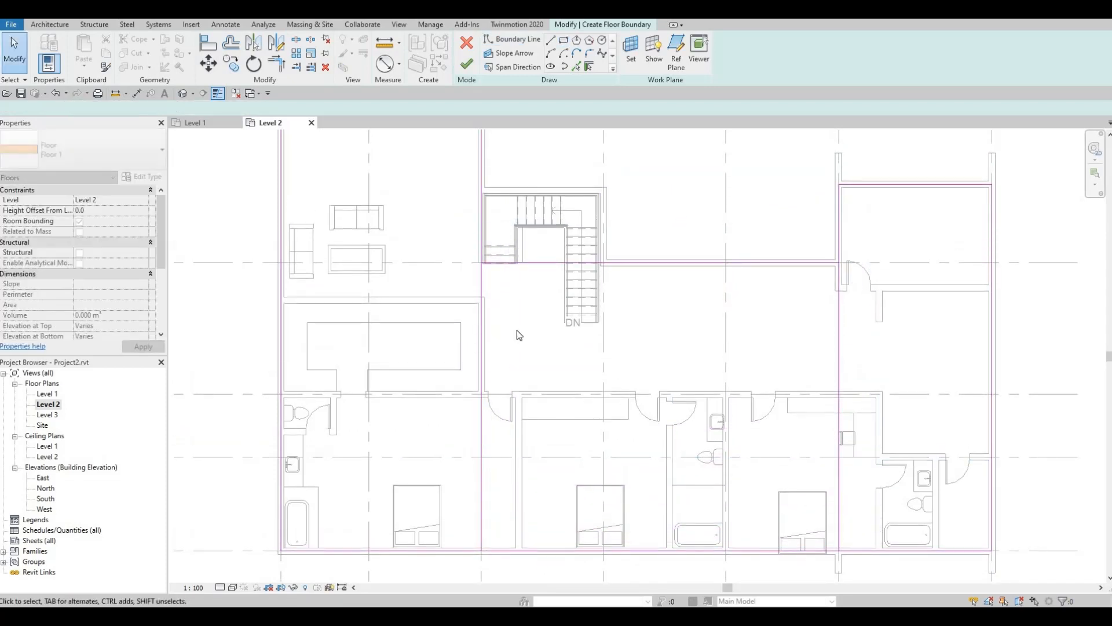
left_click(550, 41)
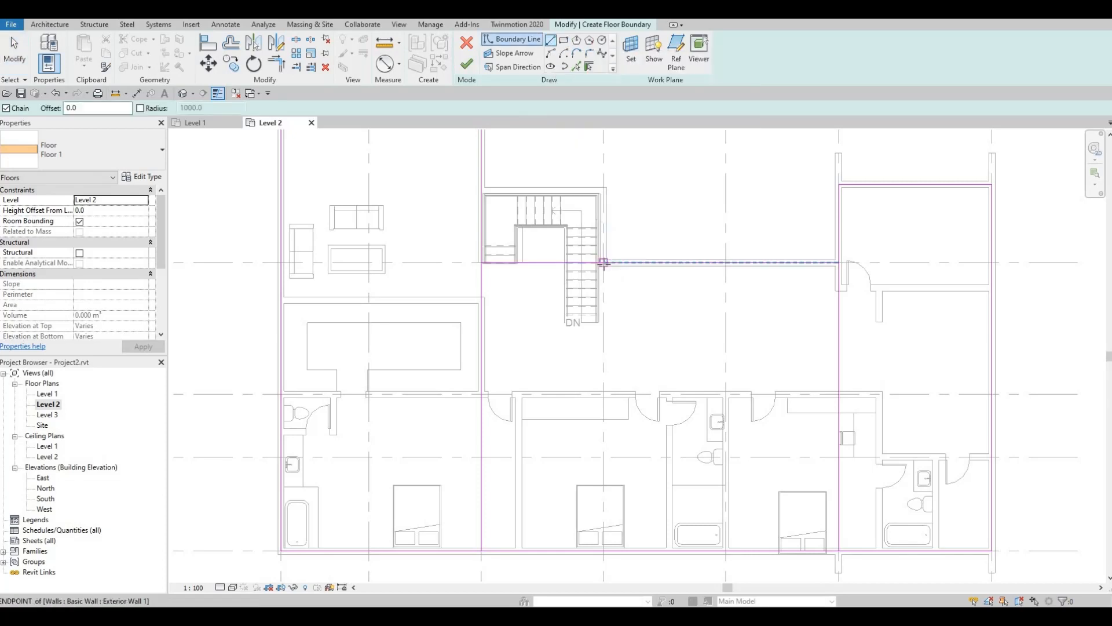
left_click(603, 262)
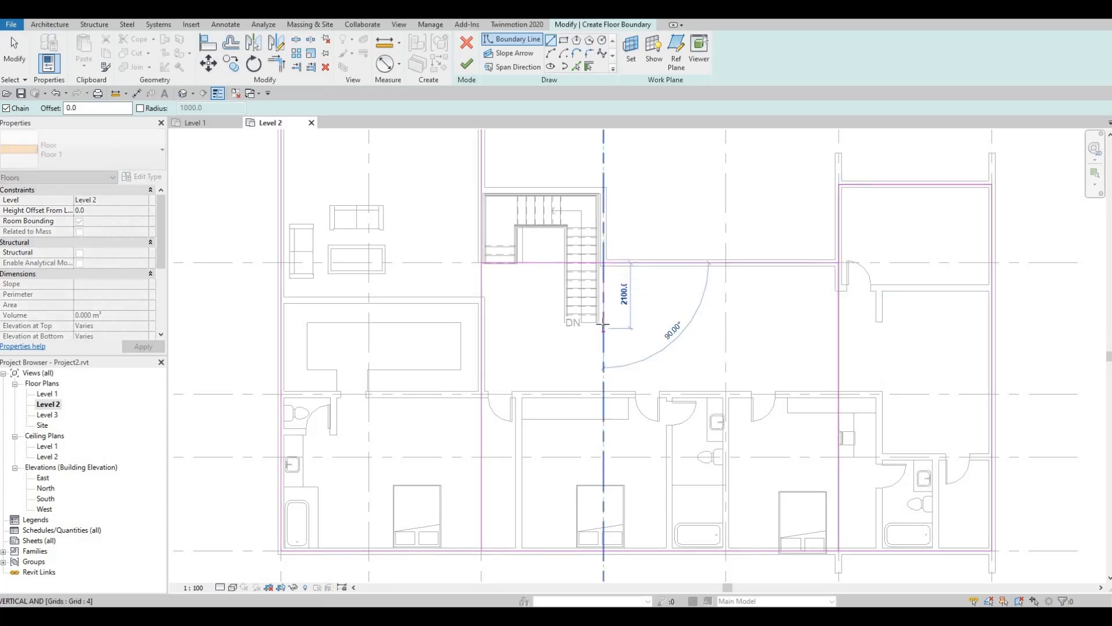
left_click(711, 326)
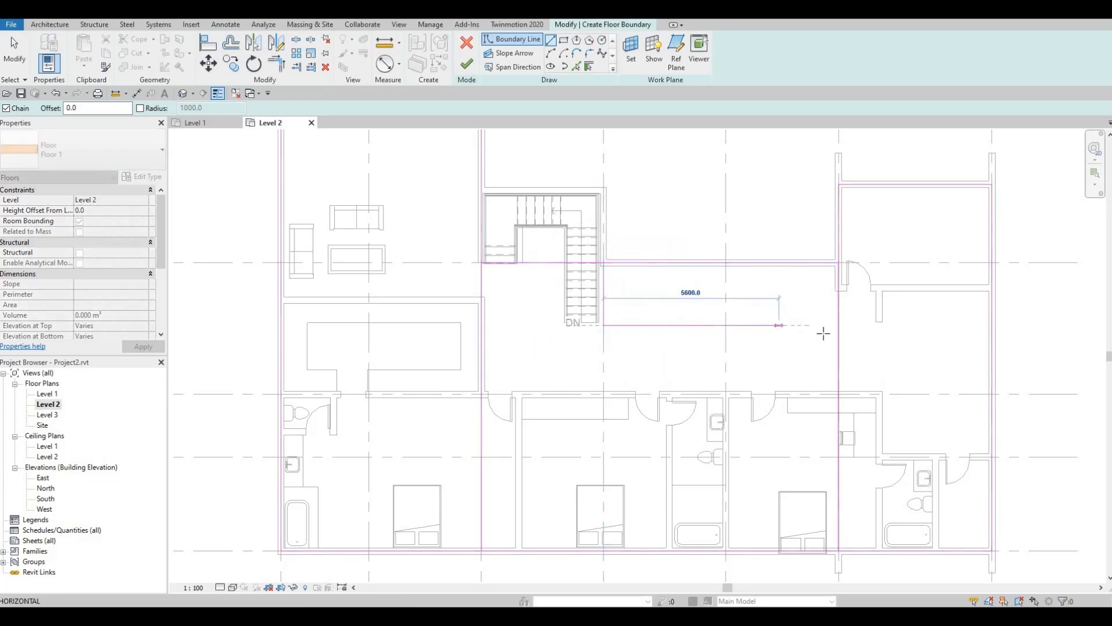
left_click(839, 327)
key("Escape")
key("Escape")
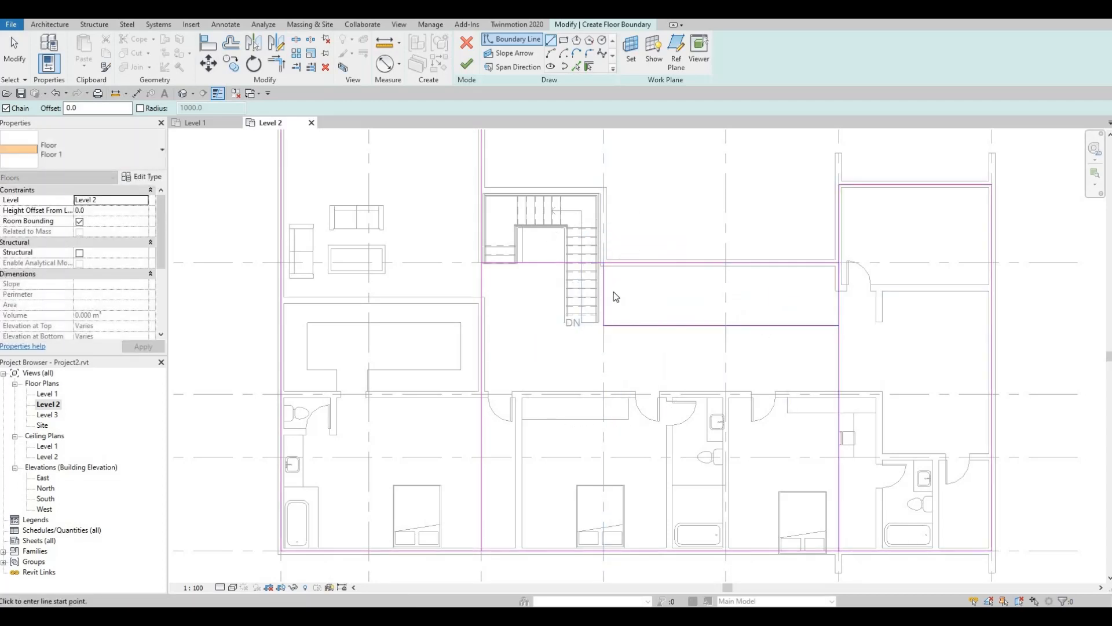
- Trim the grid B boundary line at the short vertical line beside the stairs, removing the part that crosses the stairs
left_click(604, 290)
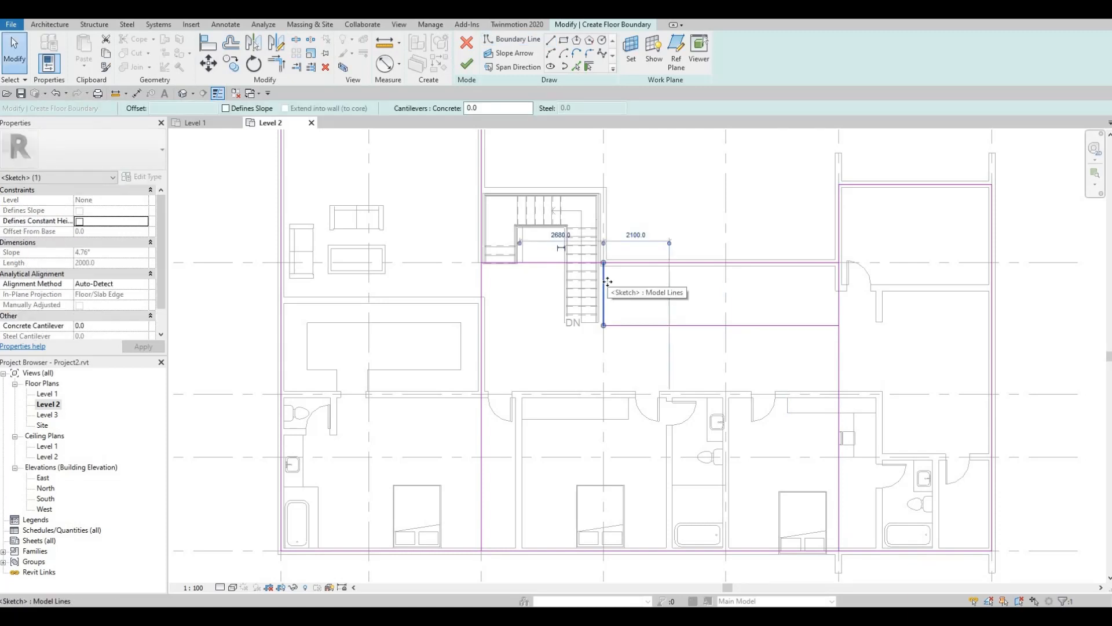
key("Escape")
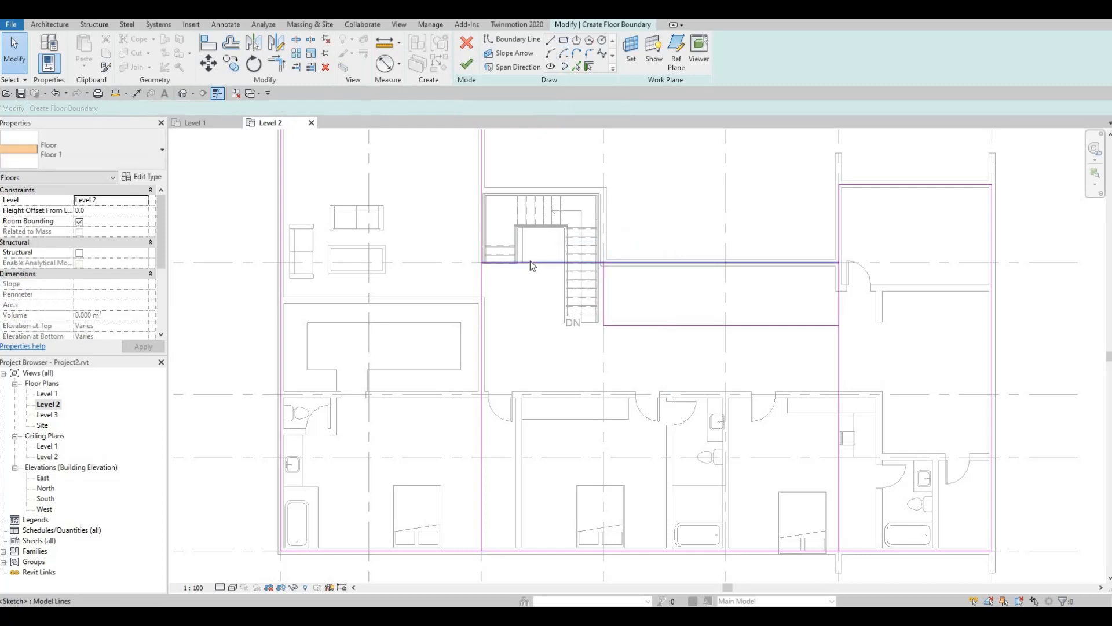
left_click(488, 264)
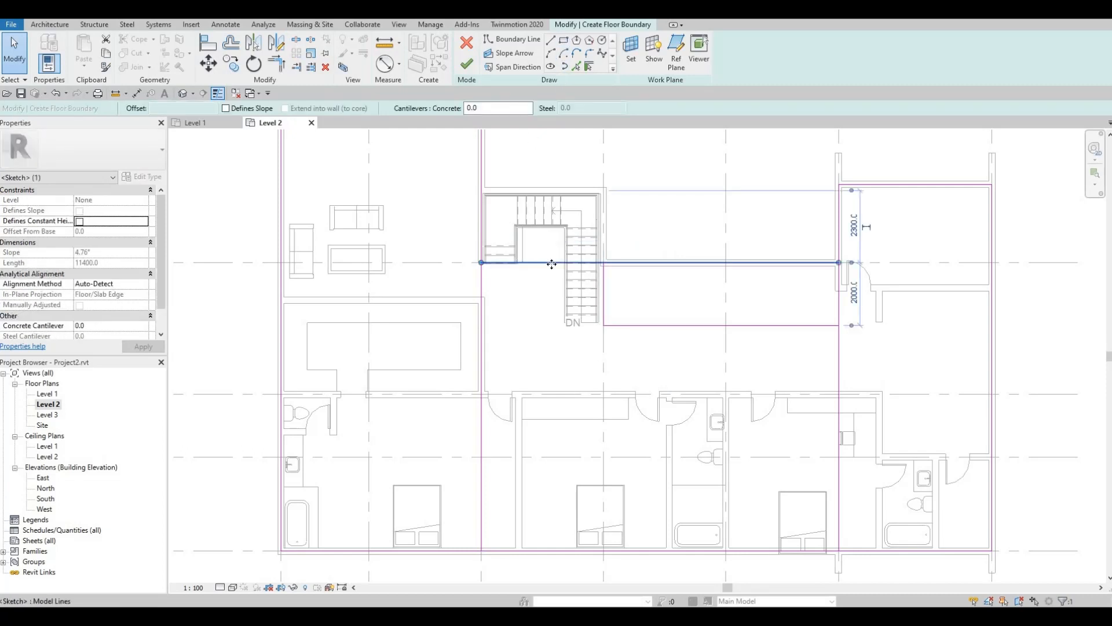
key("t")
key("r")
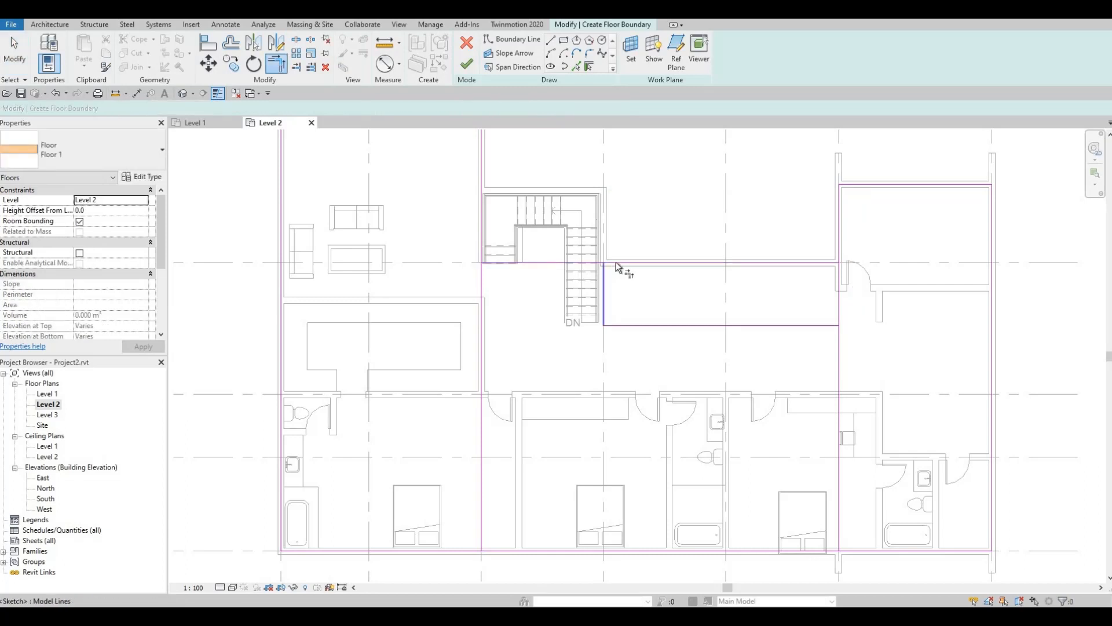
left_click(616, 264)
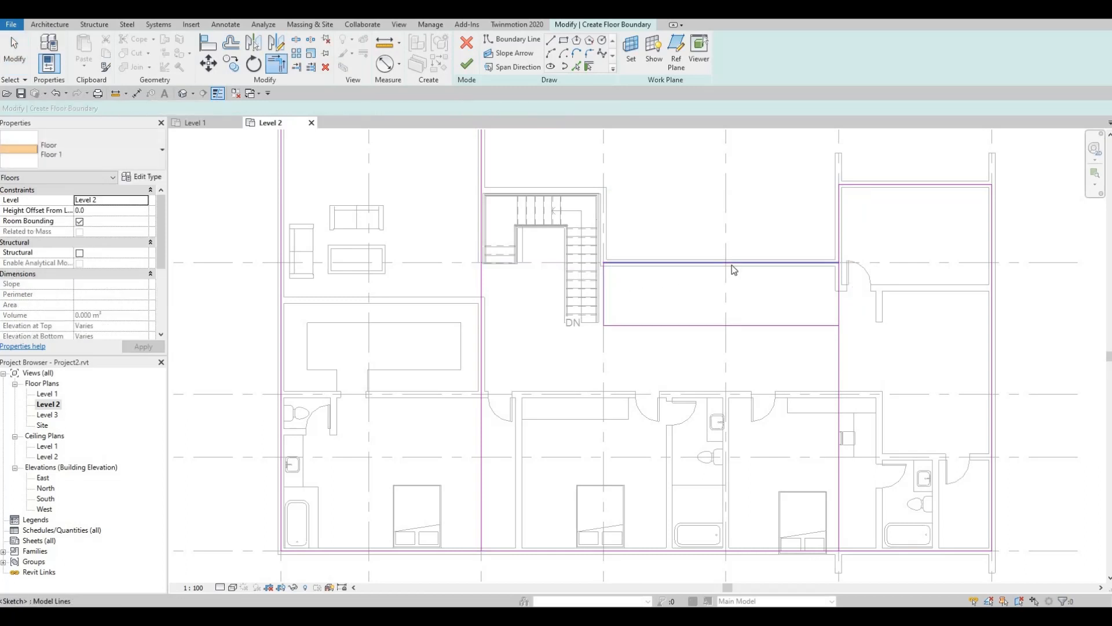
- Delete the remaining boundary line along grid B between the stairs and grid 6
key("Escape")
key("Escape")
left_click(721, 275)
key("Escape")
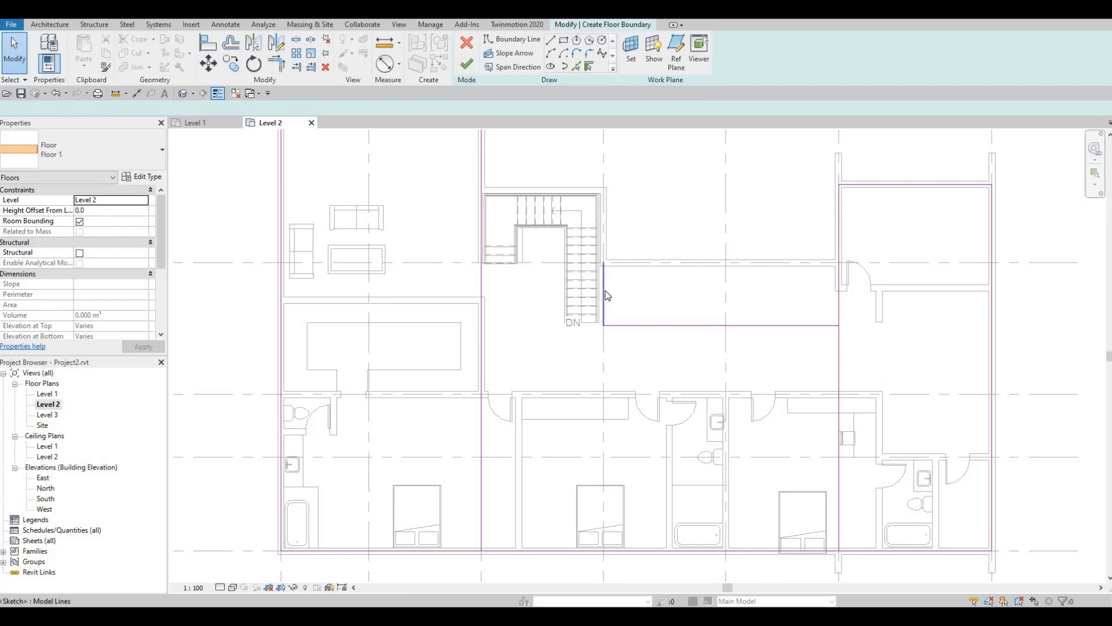
- Nudge the short vertical boundary line beside the stairs toward the stair flight so it lies along the flight's outer edge
left_click(606, 293)
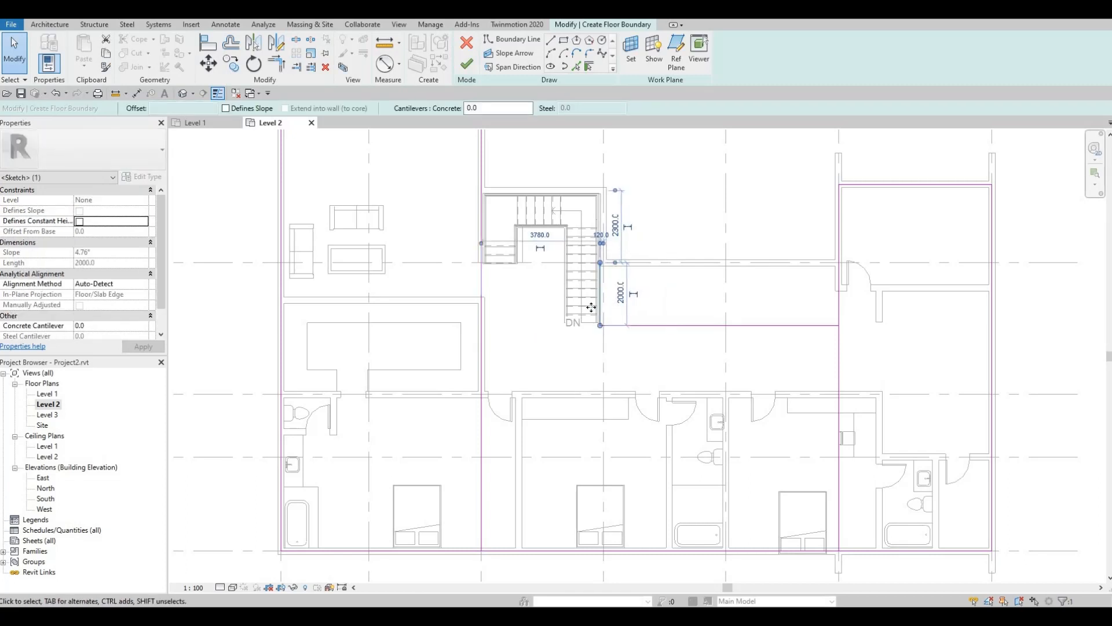
key("Escape")
scroll(592, 292, "up", 4)
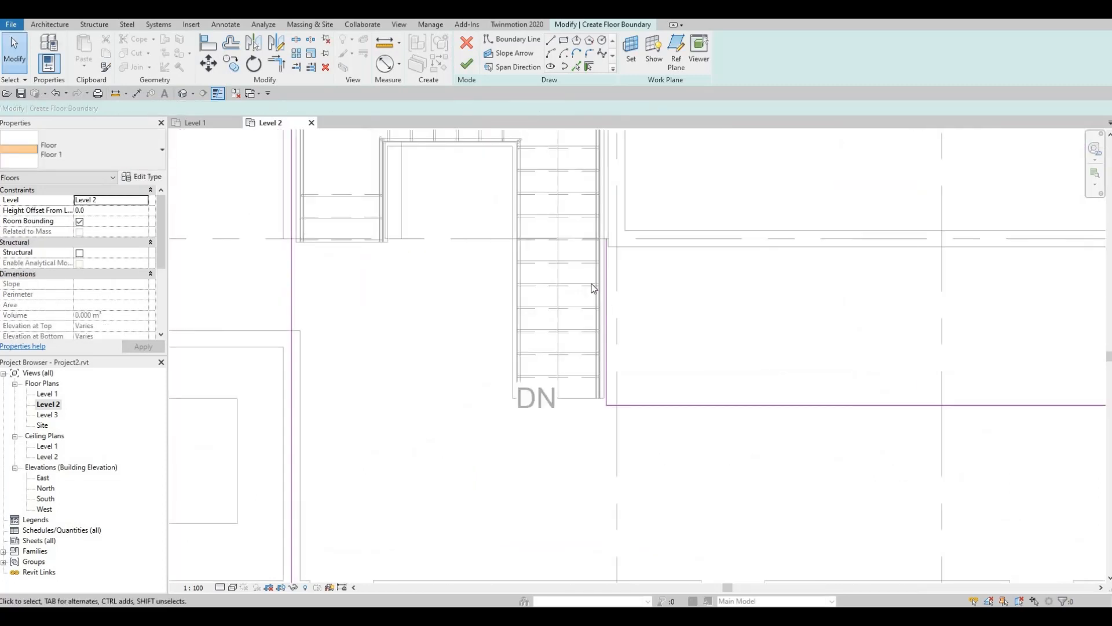
left_click(604, 286)
key("Escape")
scroll(595, 293, "down", 2)
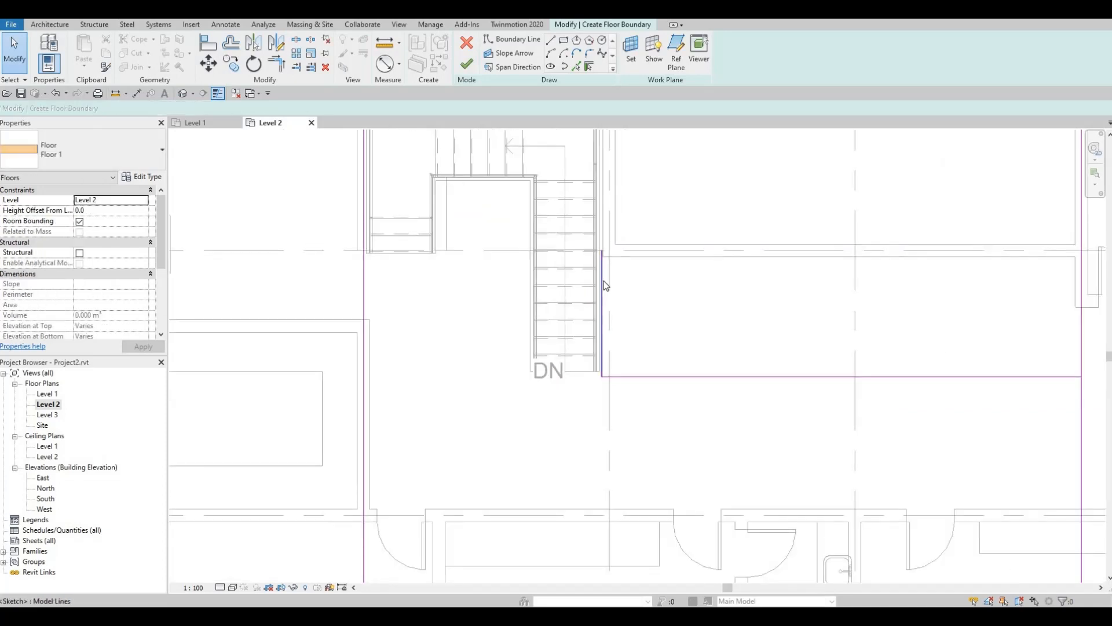
left_click(605, 286)
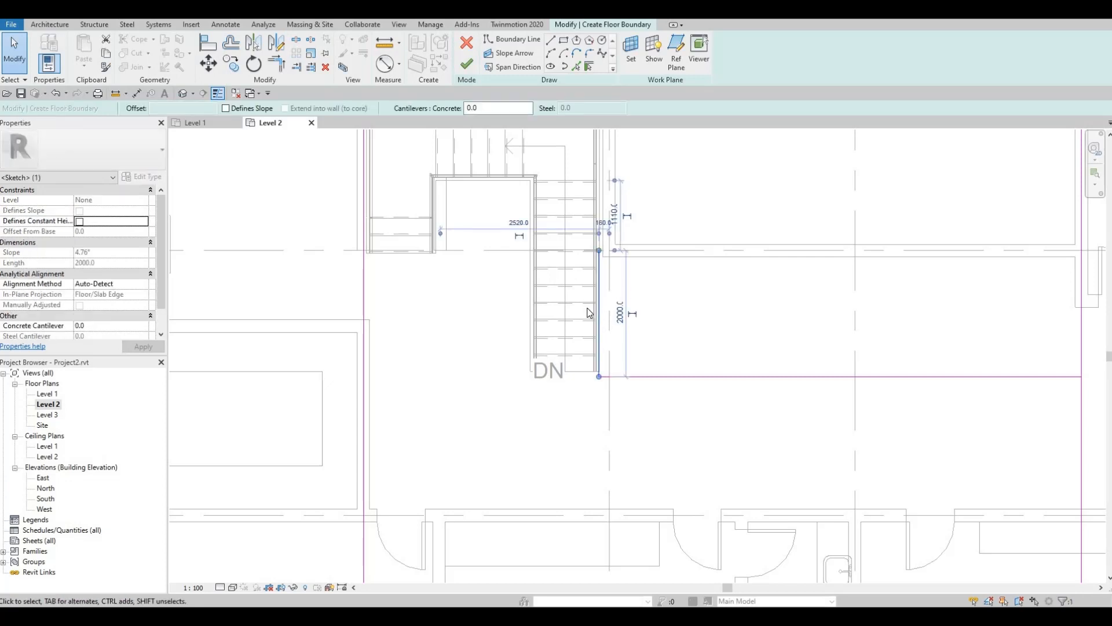
key("Escape")
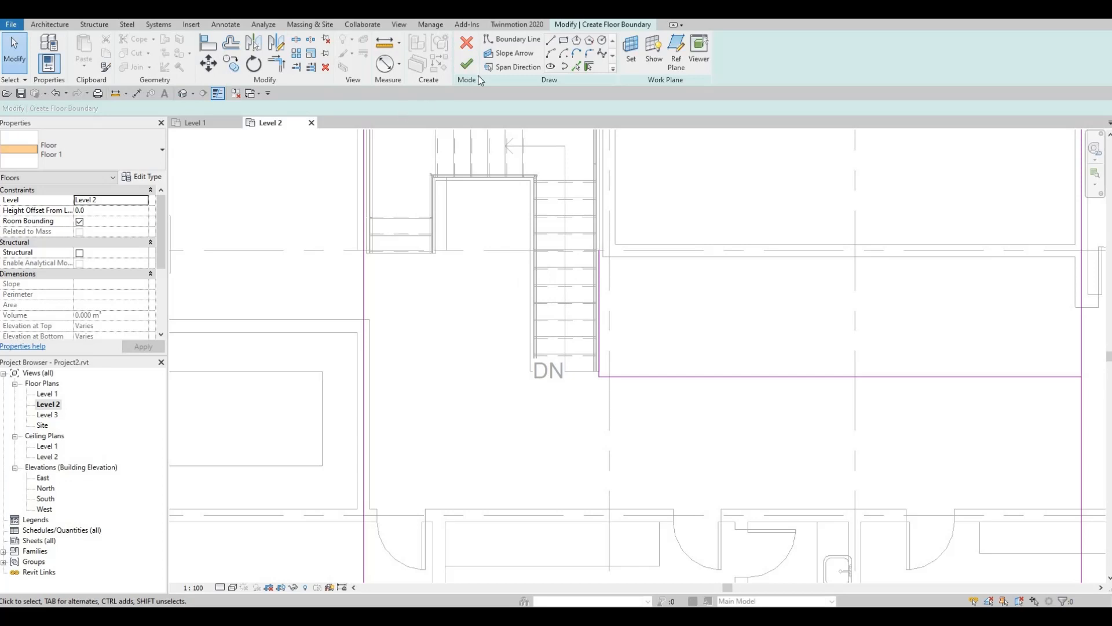
- Draw a rectangular boundary in the stairwell gap, from the inner stair corner to the lower end of the long flight
left_click(564, 41)
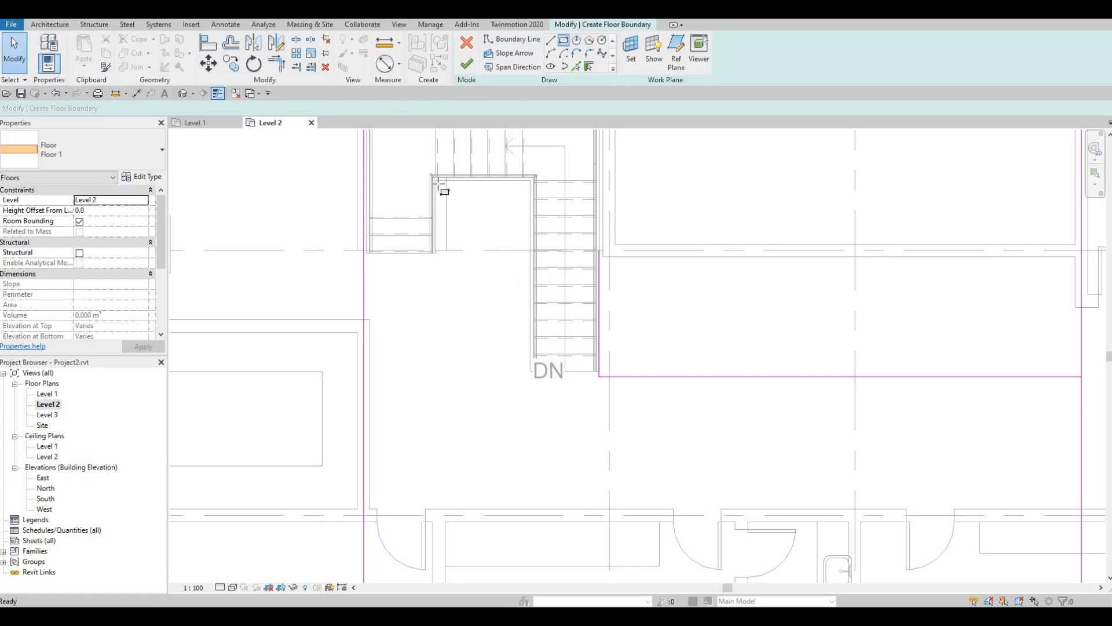
left_click(437, 180)
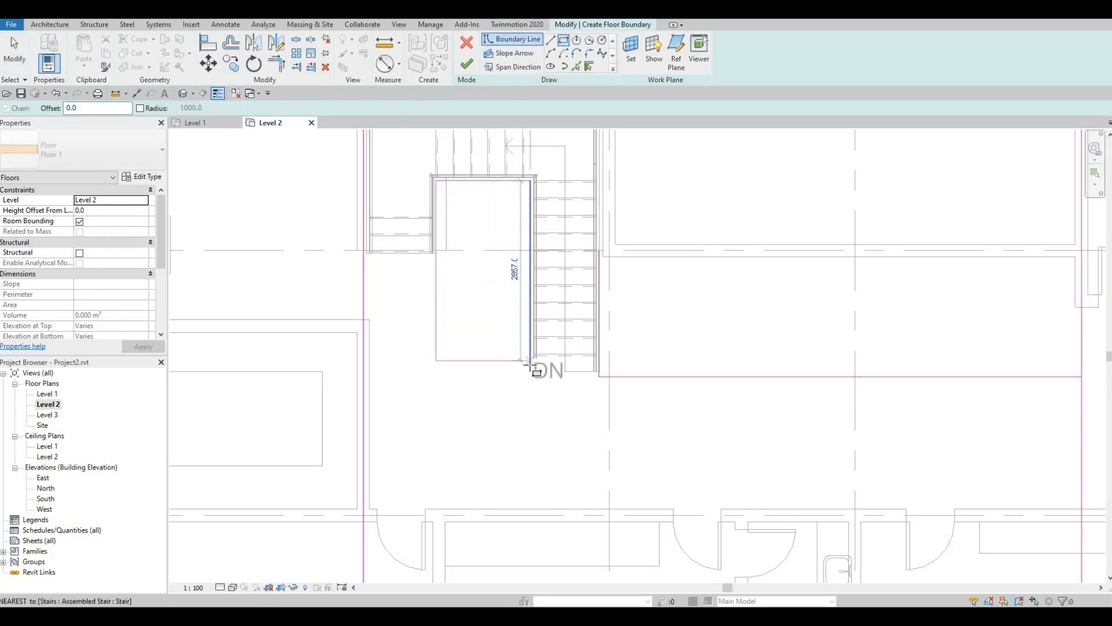
left_click(534, 367)
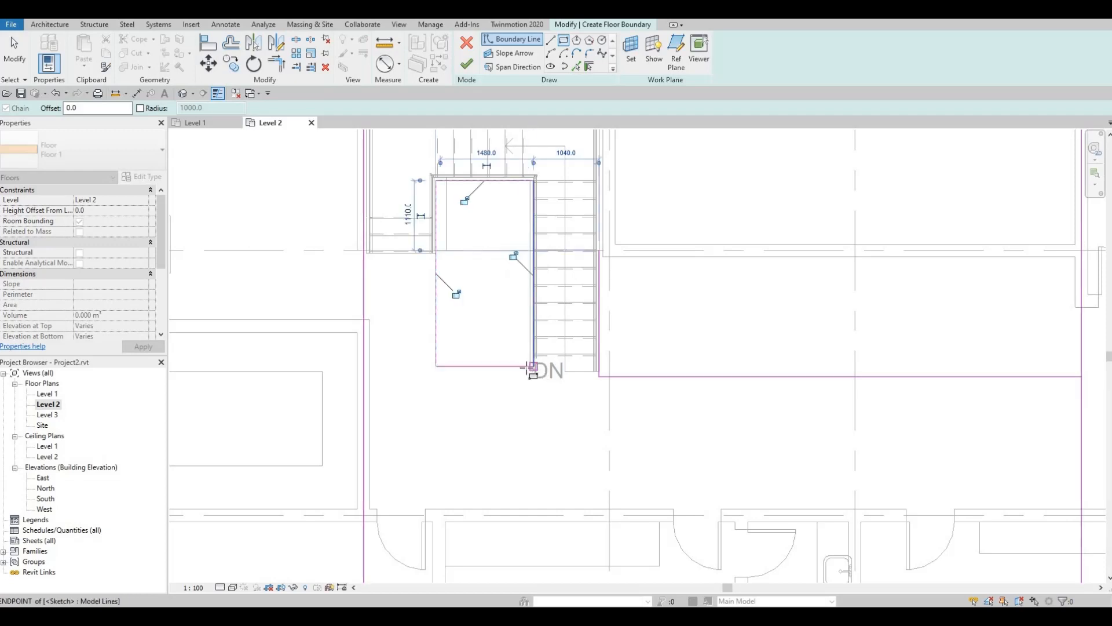
- Nudge the stairwell rectangle's vertical side beside the long flight slightly away from the flight, toward the stairwell gap
key("Escape")
left_click(534, 273)
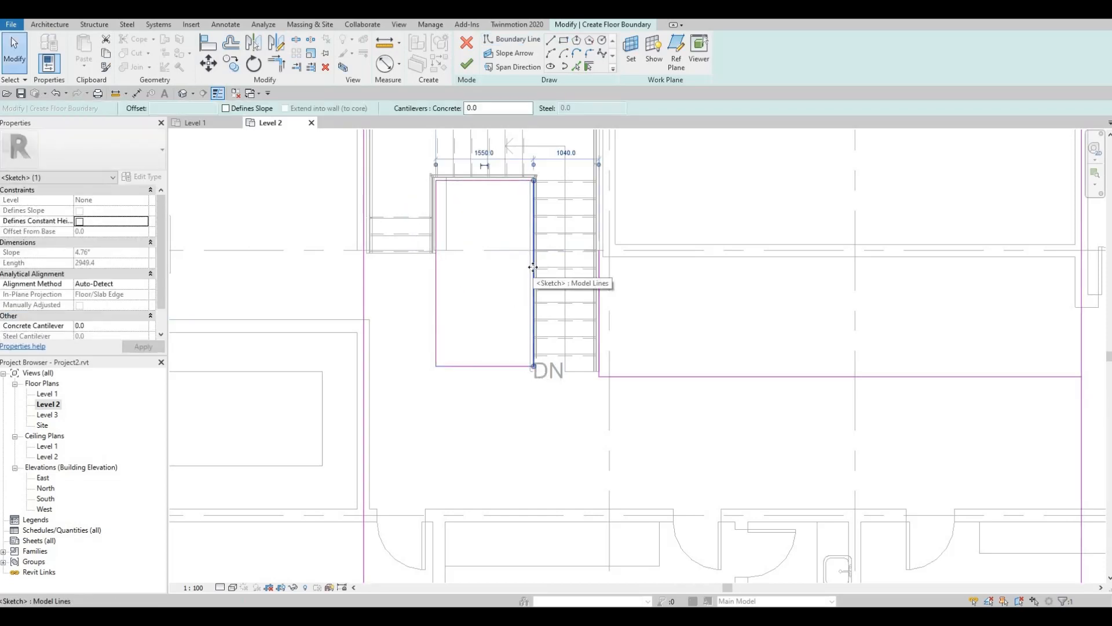
key("Left")
left_click(512, 281)
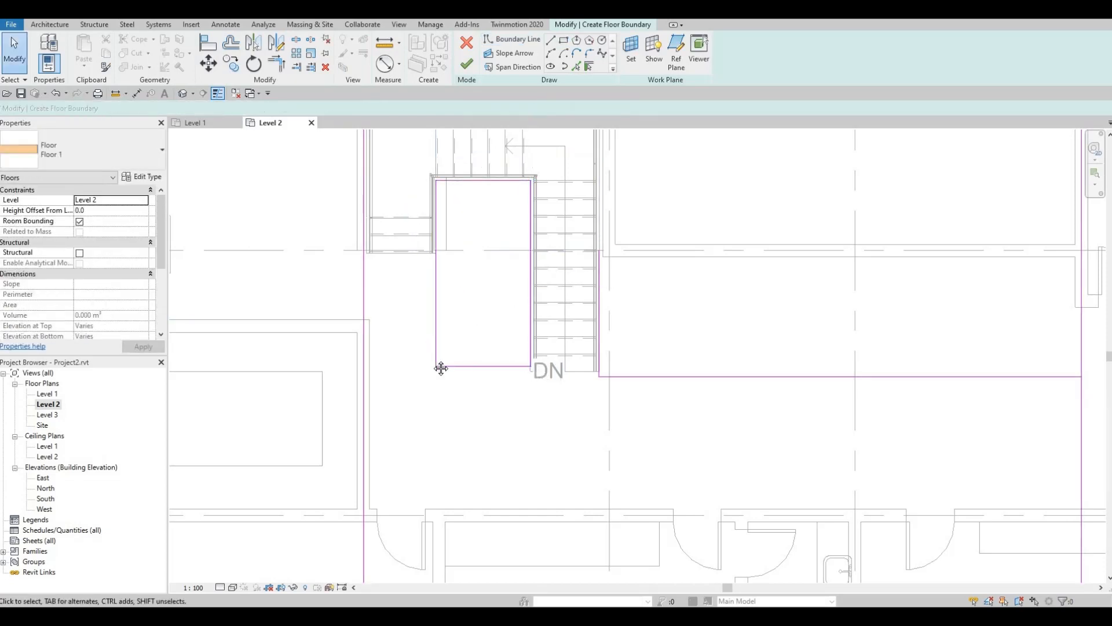
- Move the uppermost horizontal boundary line of the room beside the stairs down in line with the wall above the stairs
scroll(443, 336, "down", 3)
scroll(498, 396, "down", 3)
scroll(393, 233, "up", 2)
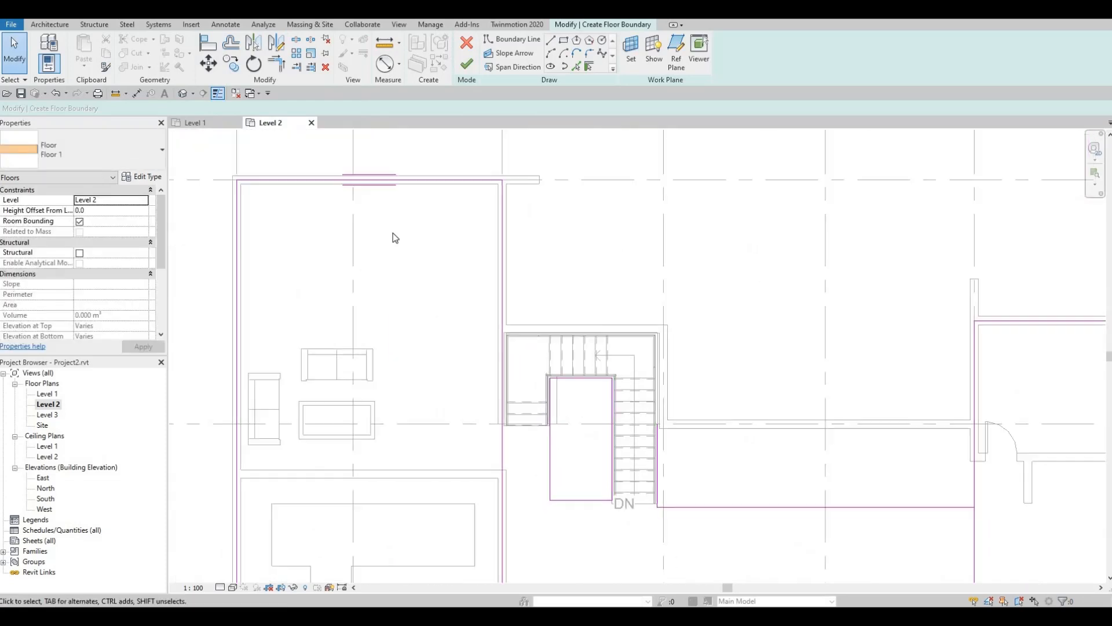
left_click(408, 180)
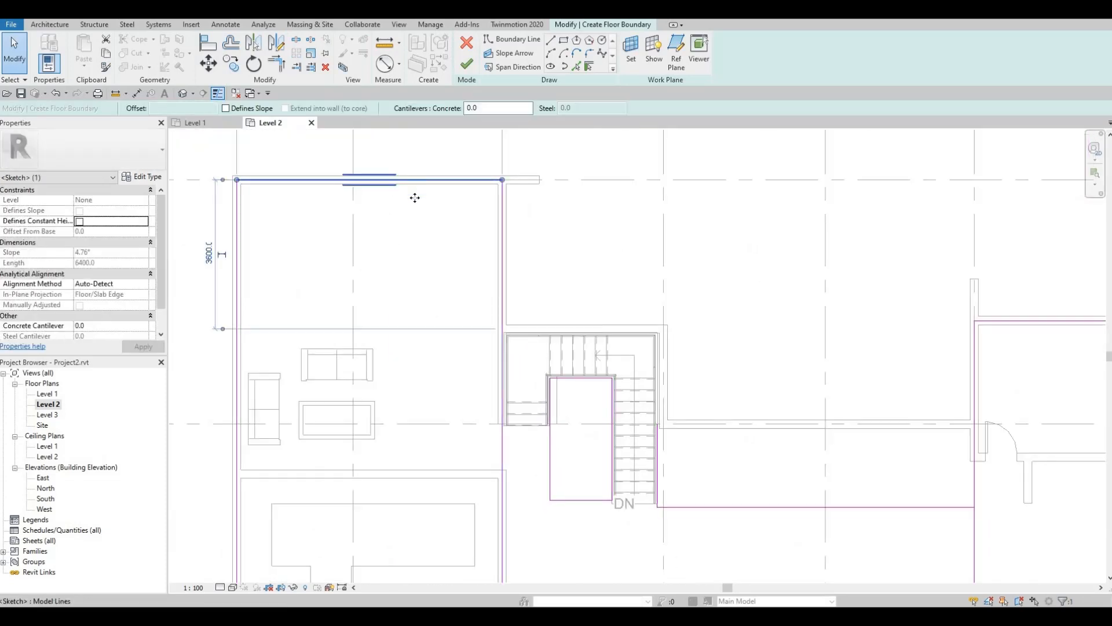
mouse_move(415, 241)
left_mouse_down()
mouse_move(419, 346)
mouse_move(420, 335)
left_mouse_up()
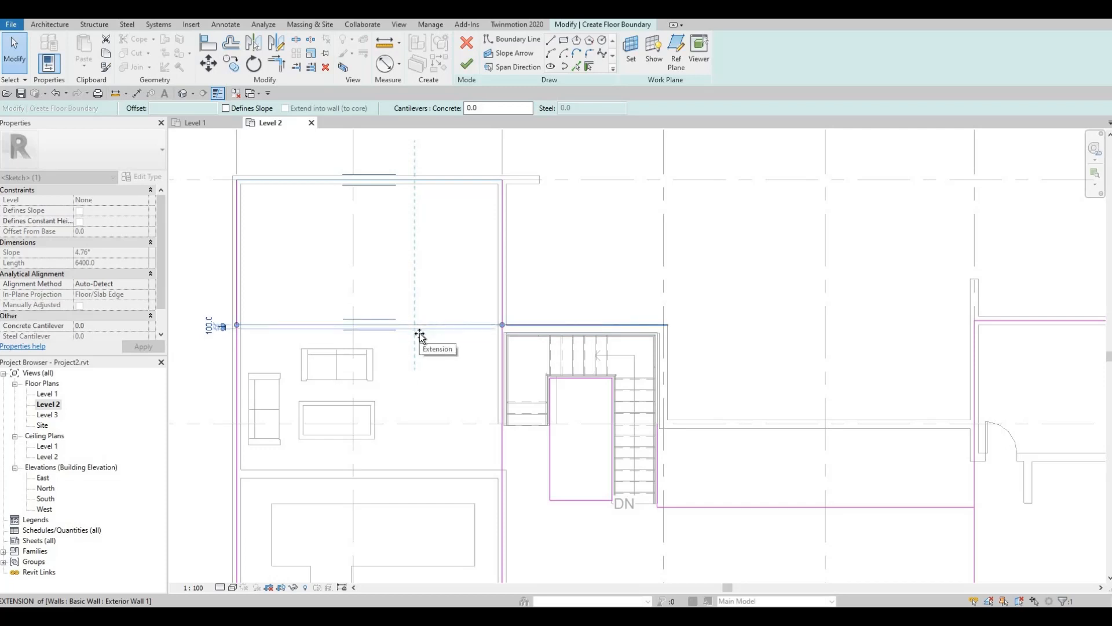
left_click_drag(420, 334, 420, 337)
left_click(464, 367)
- Draw a horizontal boundary line along grid B from the room's vertical boundary line, across the short flight's end, to the stairwell rectangle
mouse_move(504, 405)
middle_mouse_down()
mouse_move(486, 338)
mouse_move(489, 353)
mouse_move(500, 336)
middle_mouse_up()
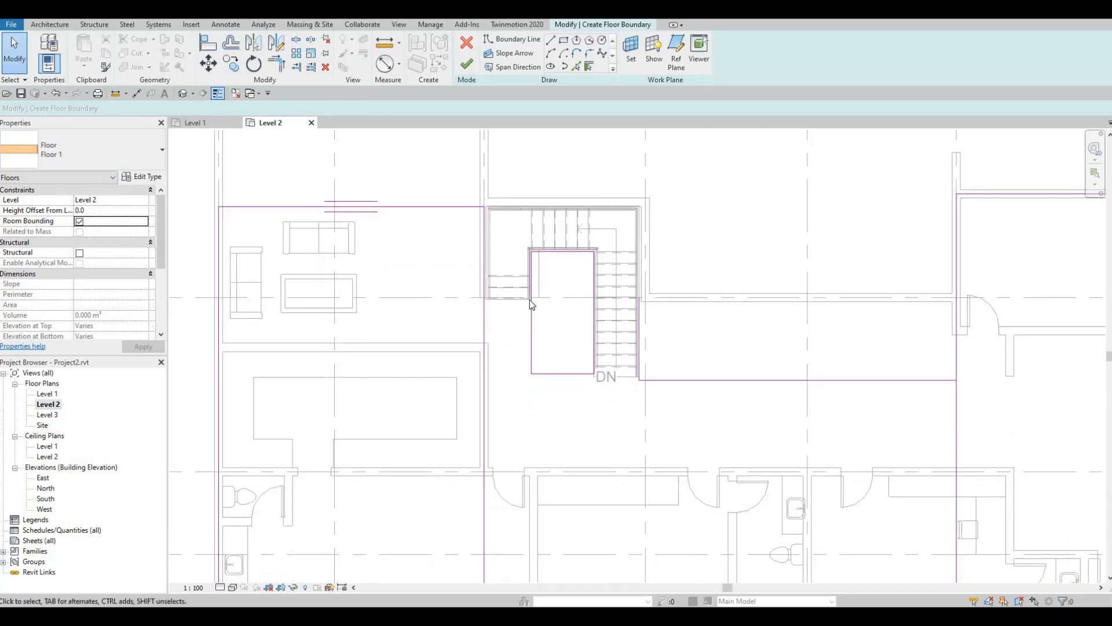
scroll(540, 296, "up", 4)
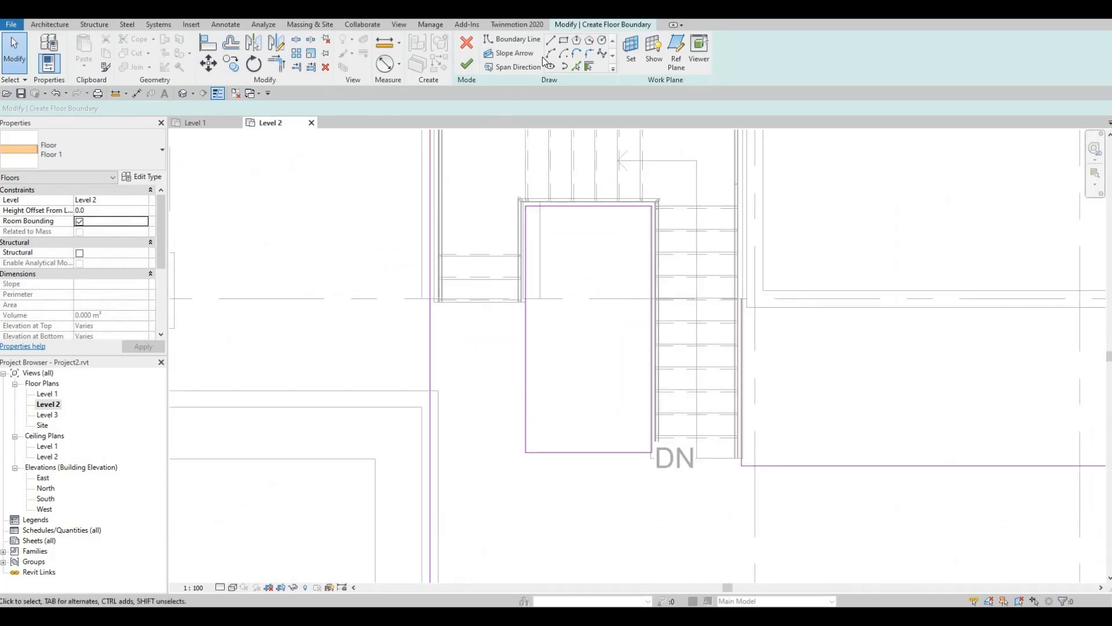
left_click(551, 42)
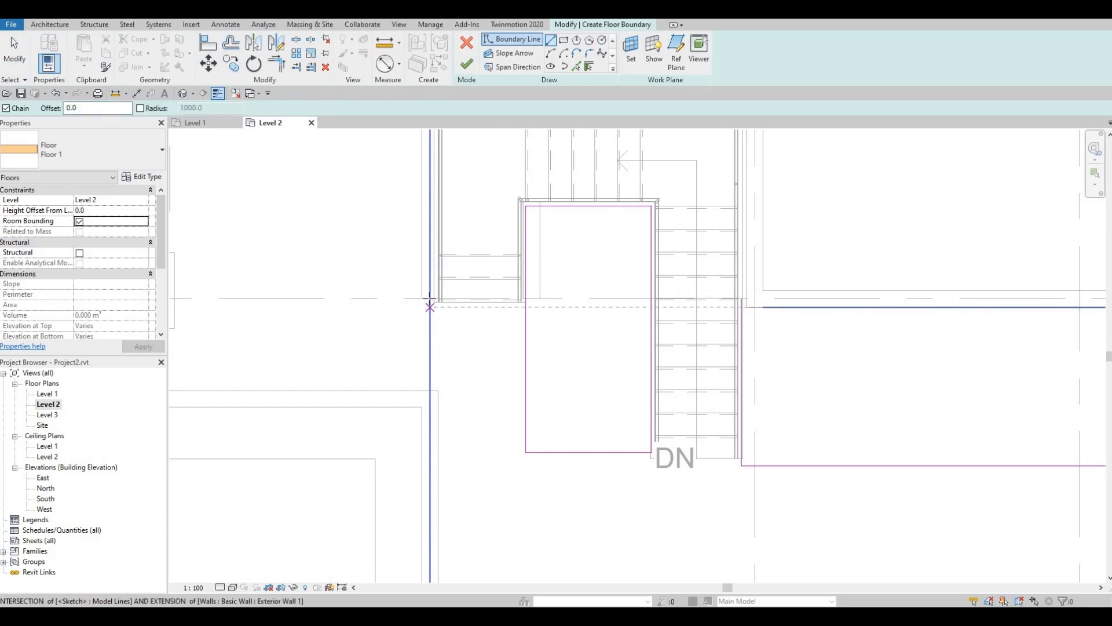
left_click(429, 298)
left_click(525, 300)
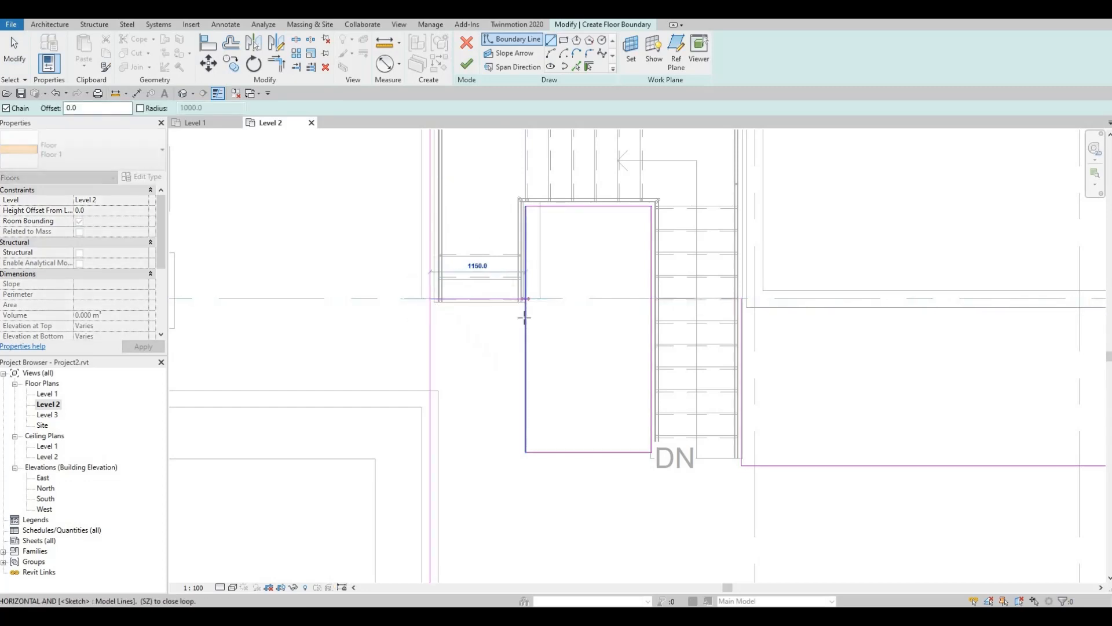
key("Escape")
key("Escape")
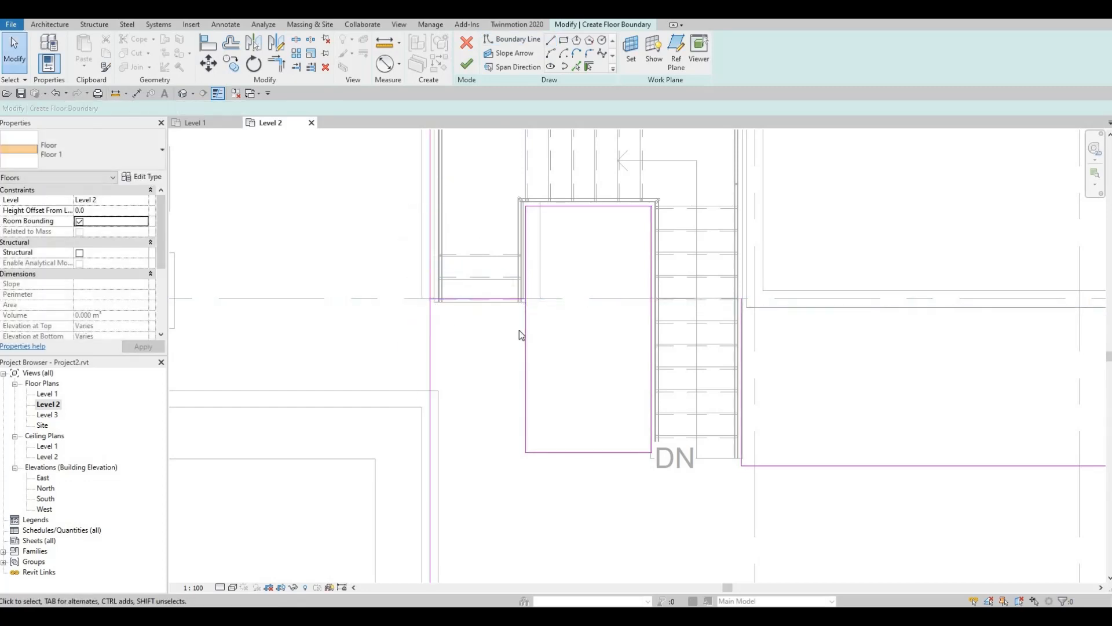
- Trim the short horizontal line and the stairwell rectangle's adjoining side to a corner, keeping the side's lower part
middle_click_drag(533, 316, 531, 314)
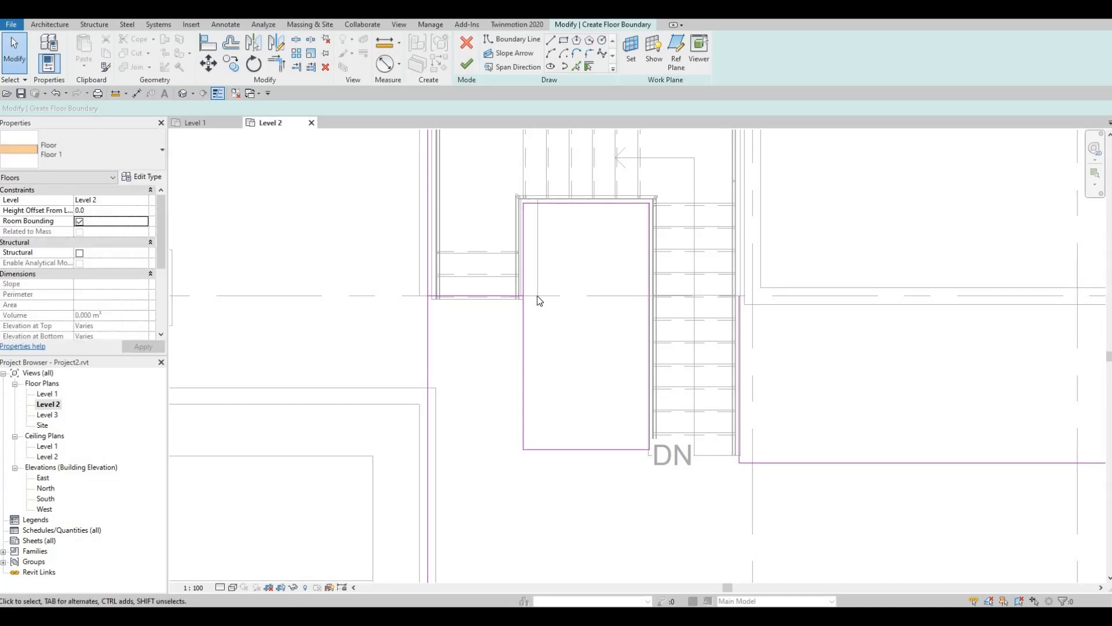
key("t")
key("r")
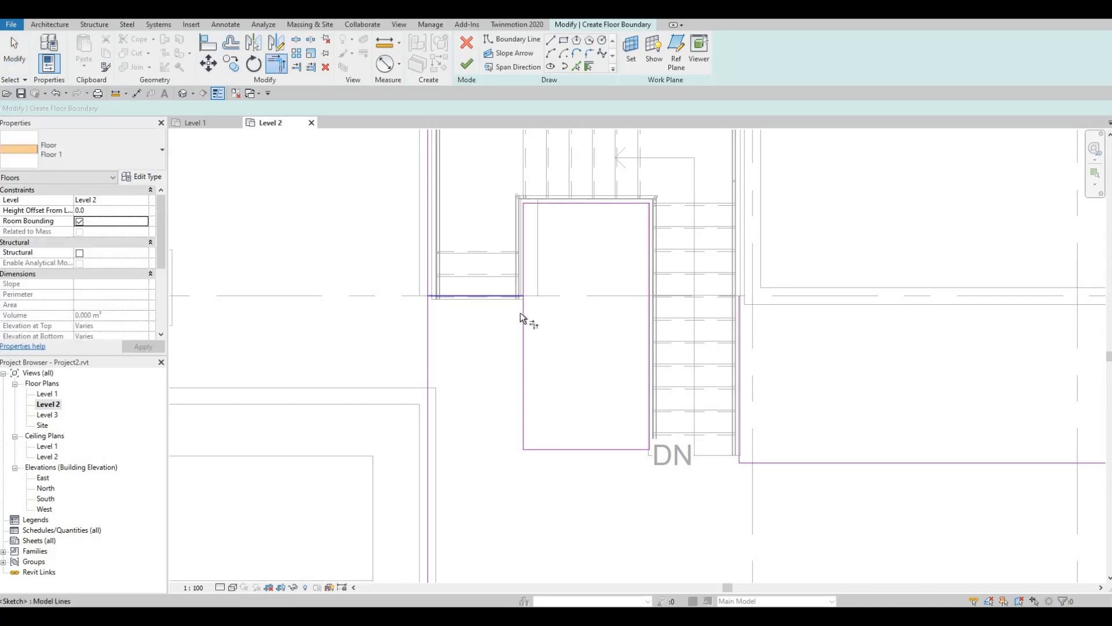
left_click(521, 313)
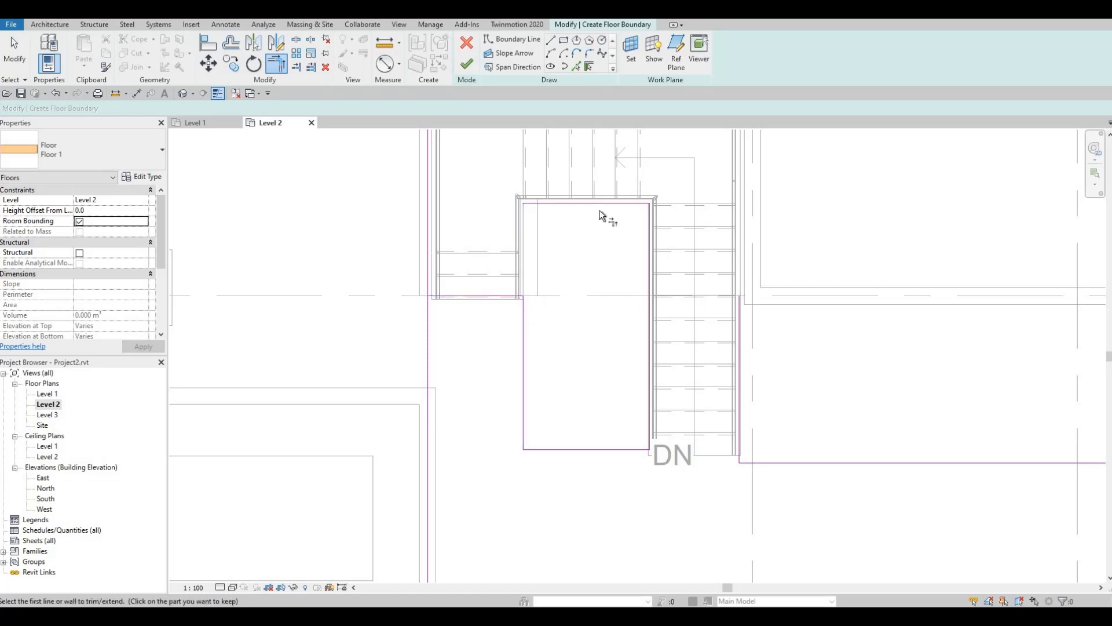
key("Escape")
key("Escape")
- Trim the stairwell's vertical line beside the short flight and the long horizontal boundary line to a shared corner below the stairs
middle_click_drag(613, 347, 575, 343)
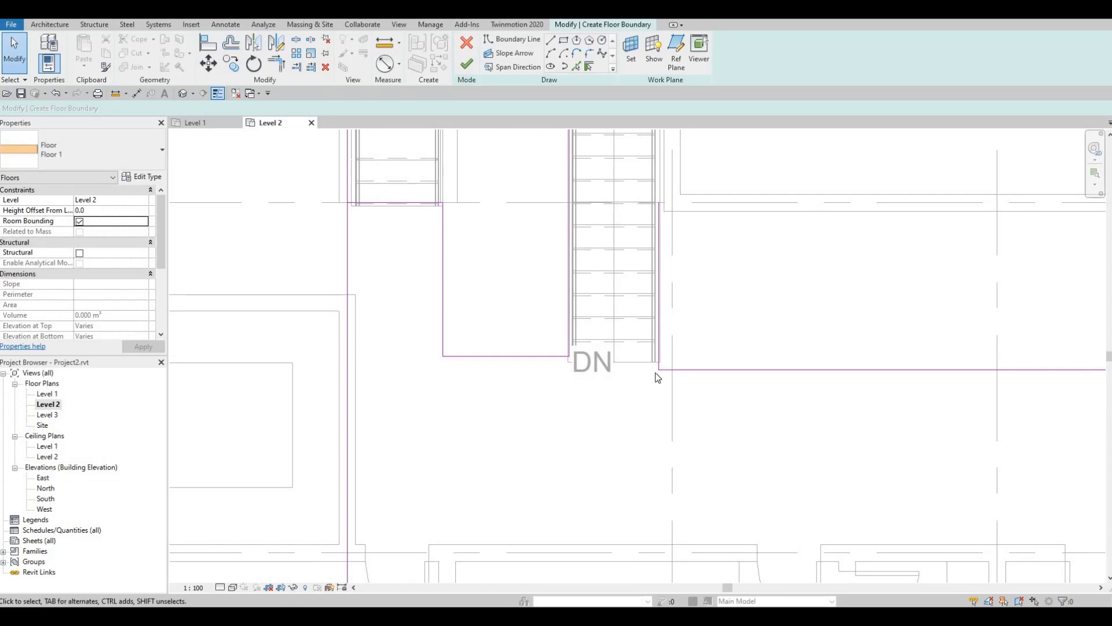
key("t")
key("r")
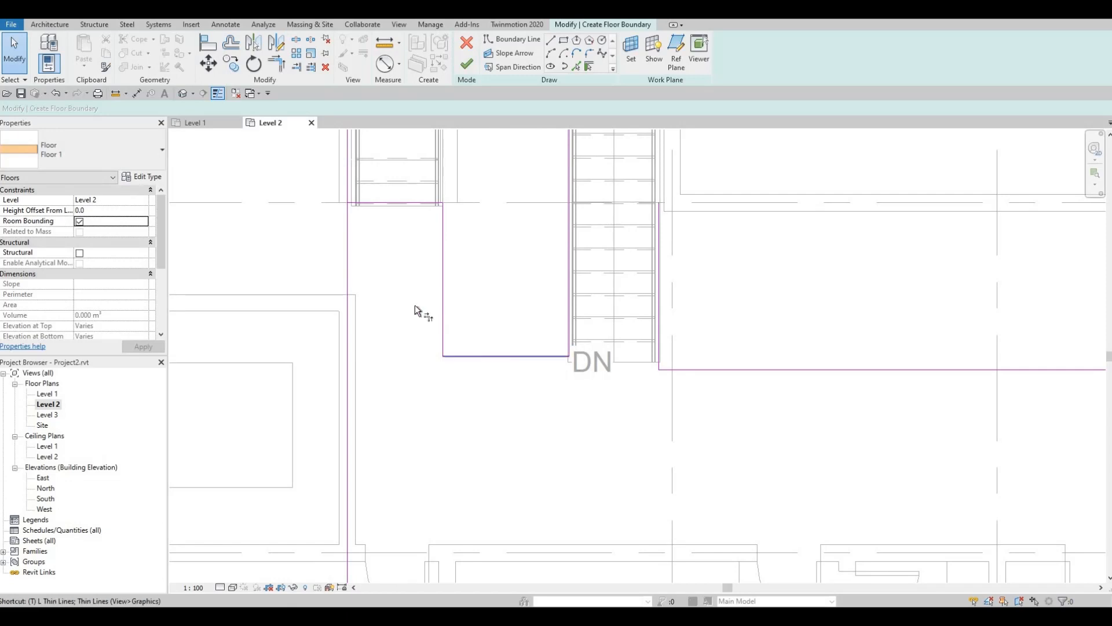
left_click(442, 298)
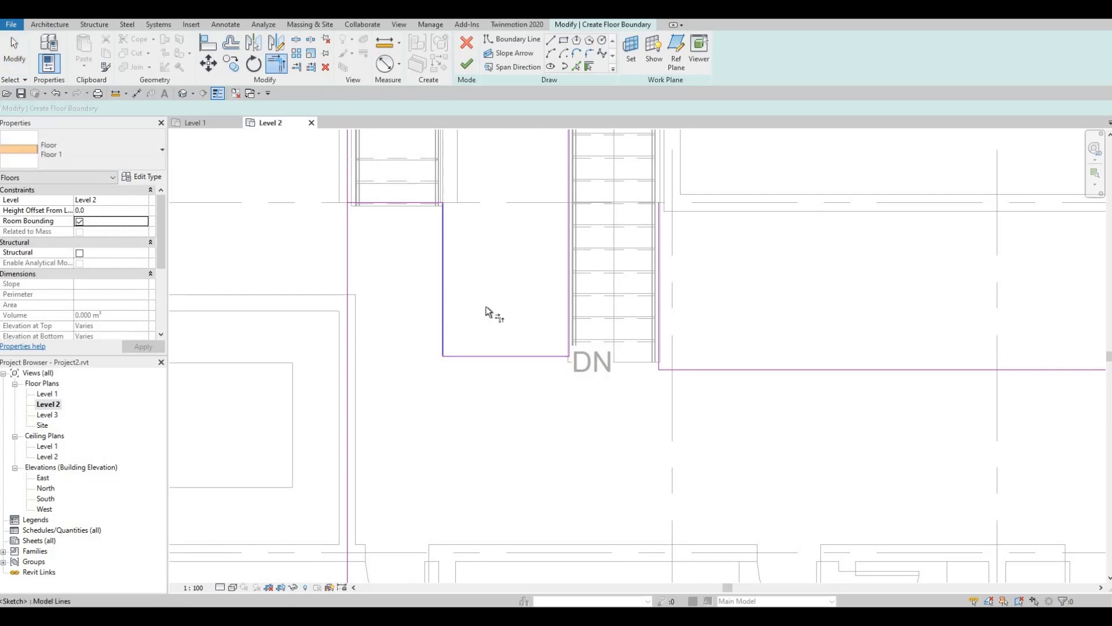
left_click(701, 370)
key("Escape")
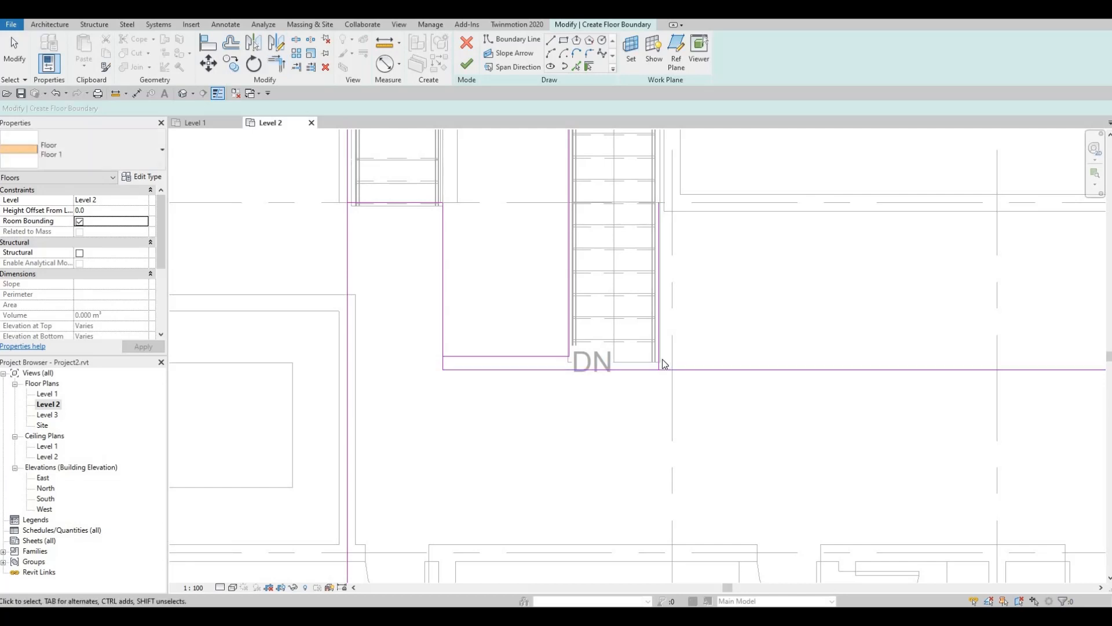
- Delete the short vertical boundary line along the long flight's outer edge and the lower side of the stairwell rectangle
left_click(662, 359)
key("Delete")
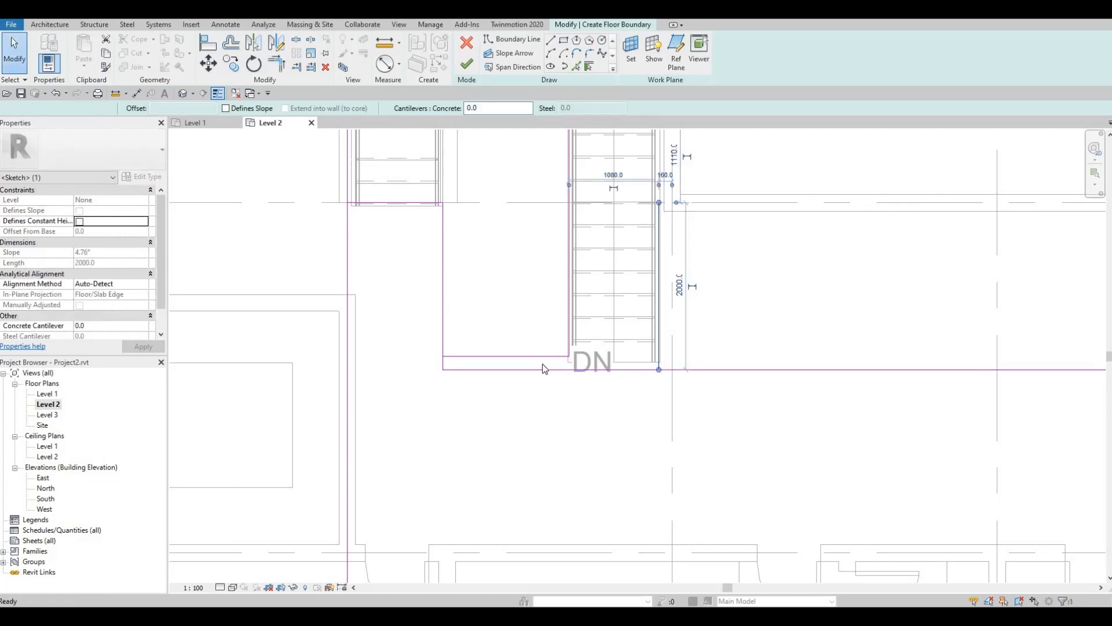
left_click(530, 355)
key("Delete")
- Align the long horizontal boundary line with the lower end of the long stair flight
left_click(680, 370)
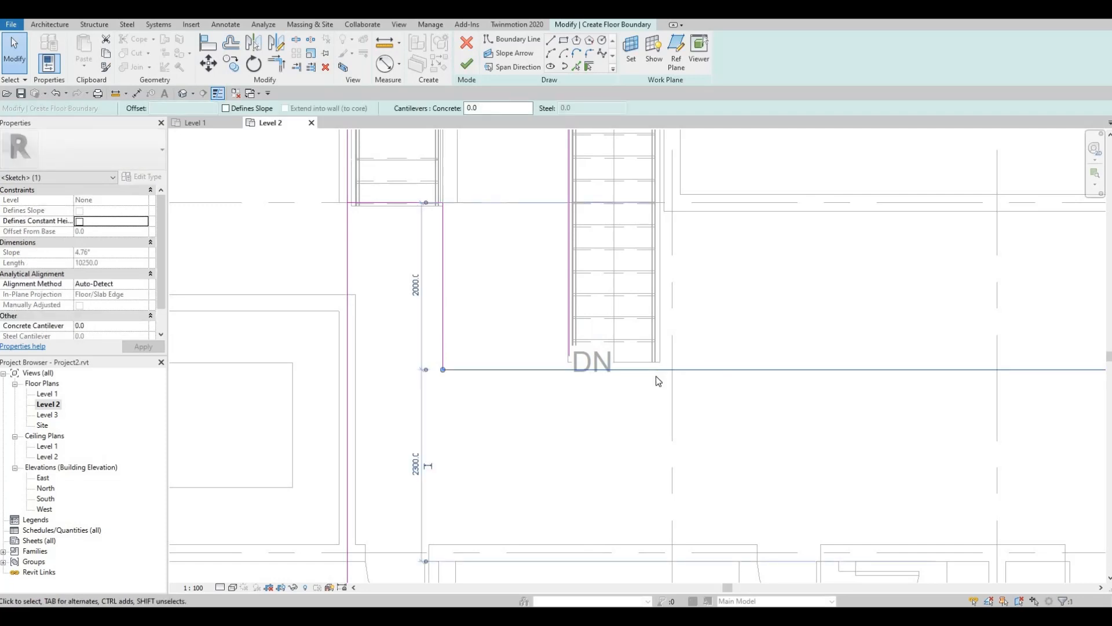
key("a")
key("l")
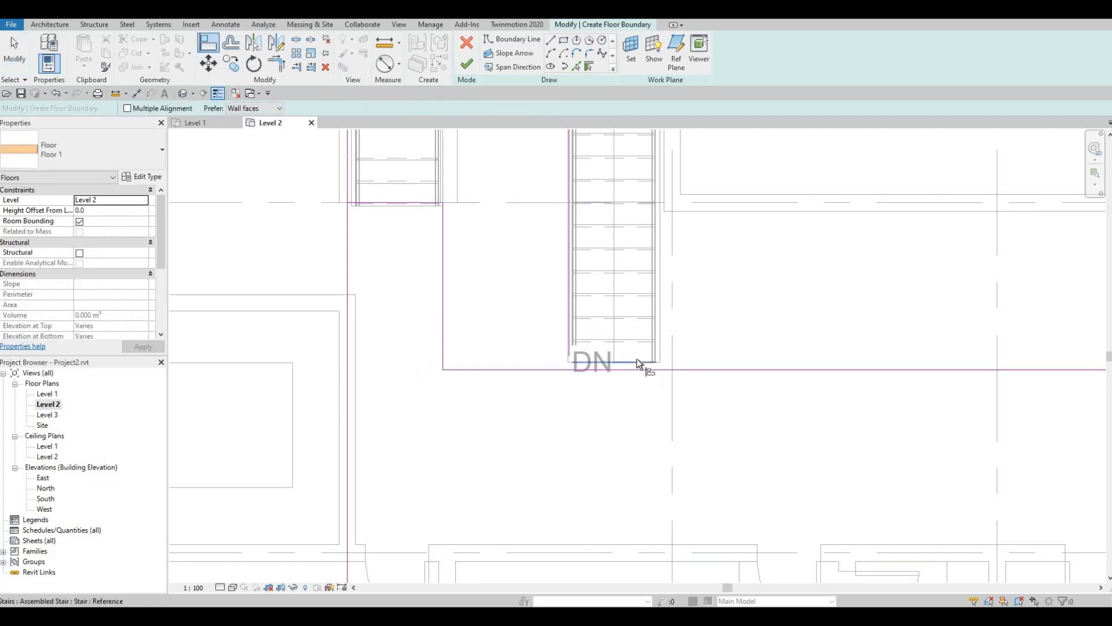
left_click(638, 361)
left_click(637, 369)
scroll(641, 380, "down", 3)
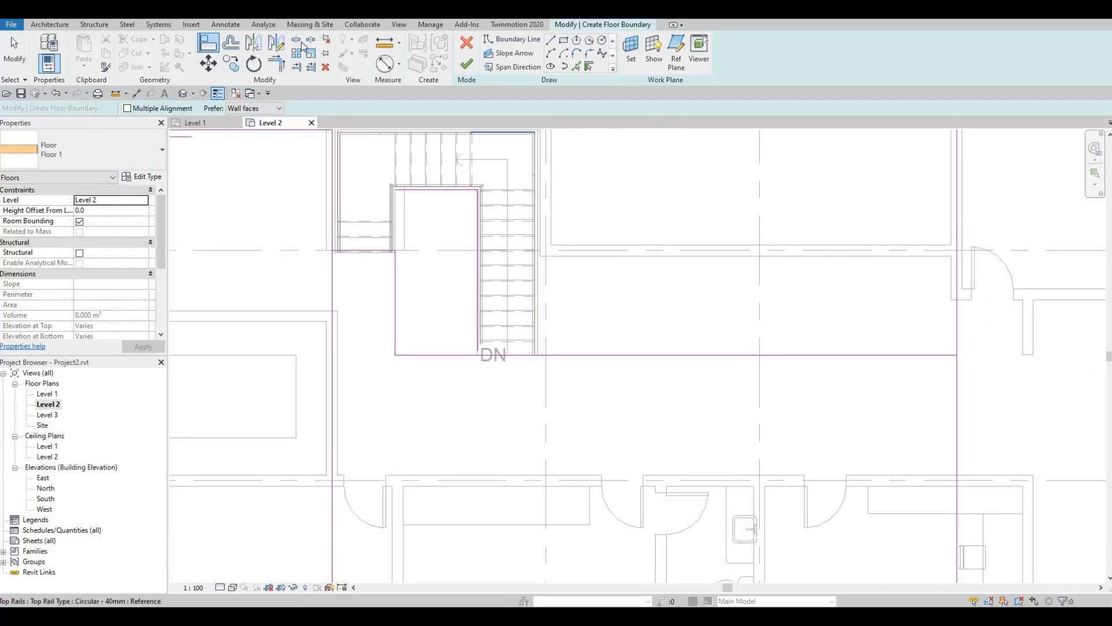
- Split the long horizontal boundary line just past the stairs and trim its stairwell piece to the vertical line beside the long flight
left_click(554, 355)
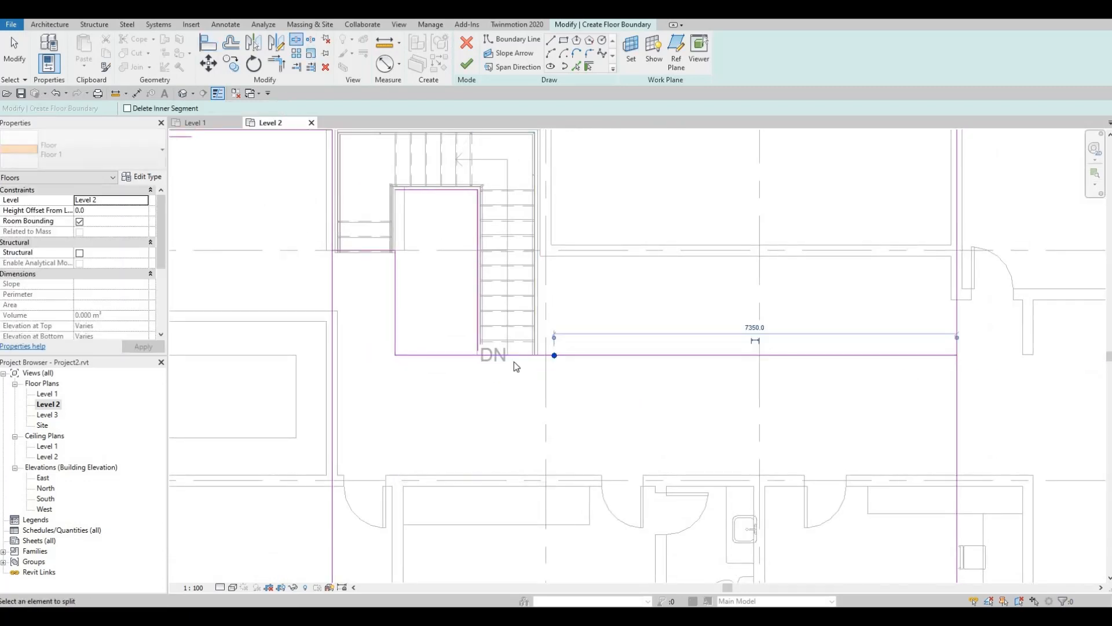
key("Escape")
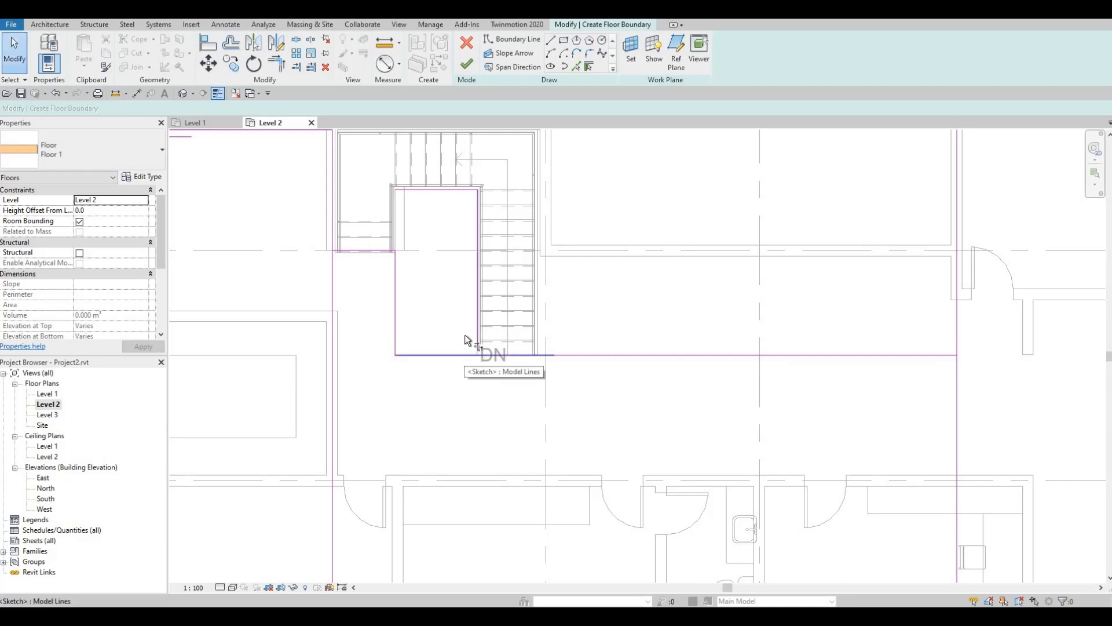
key("t")
key("r")
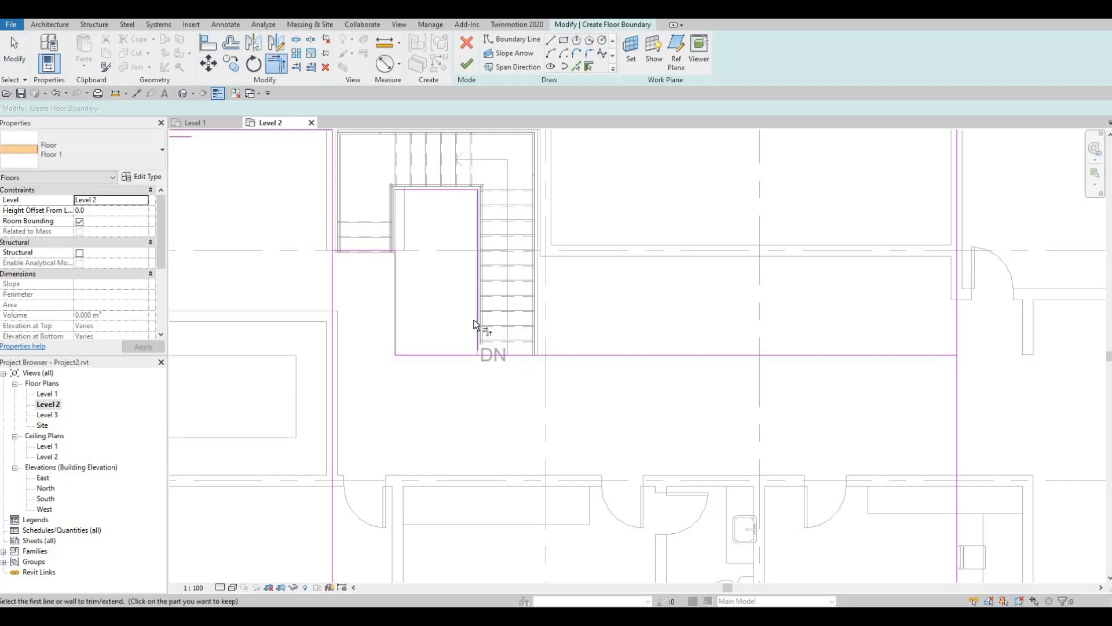
left_click(477, 317)
left_click(466, 355)
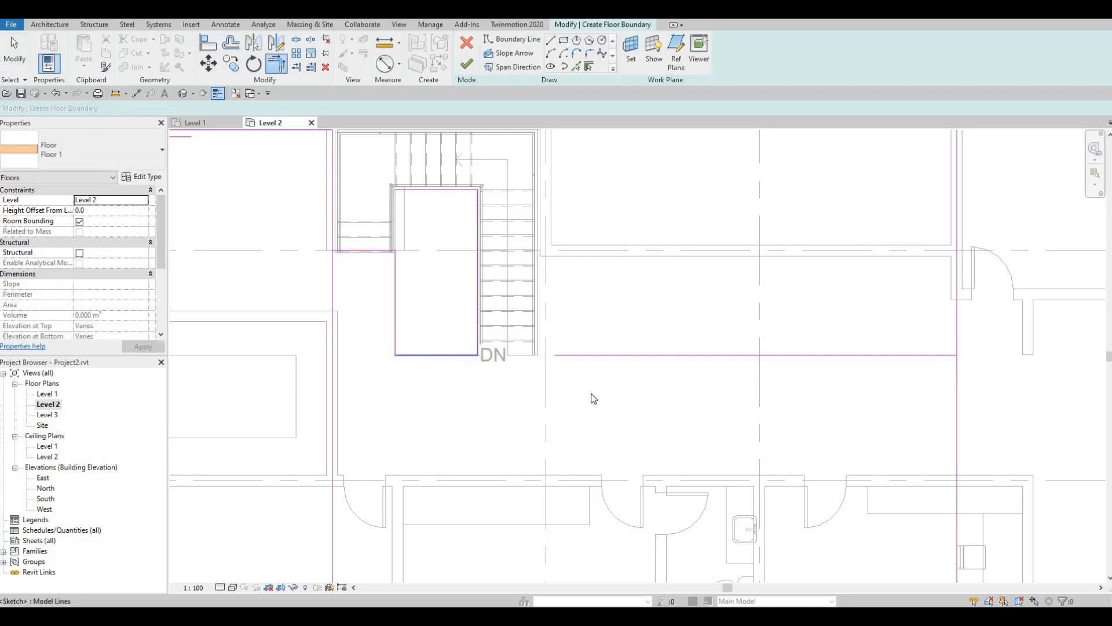
key("Escape")
- Extend the free end of the remaining horizontal boundary line to the outer edge of the long stair flight
scroll(558, 336, "up", 1)
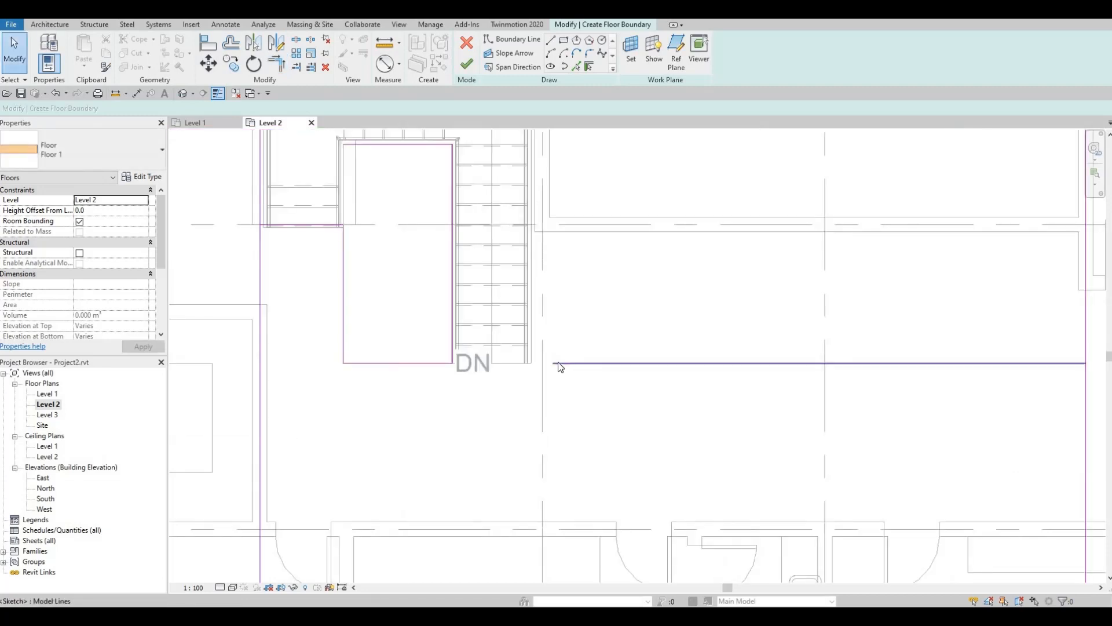
left_click(559, 364)
left_click_drag(554, 363, 531, 364)
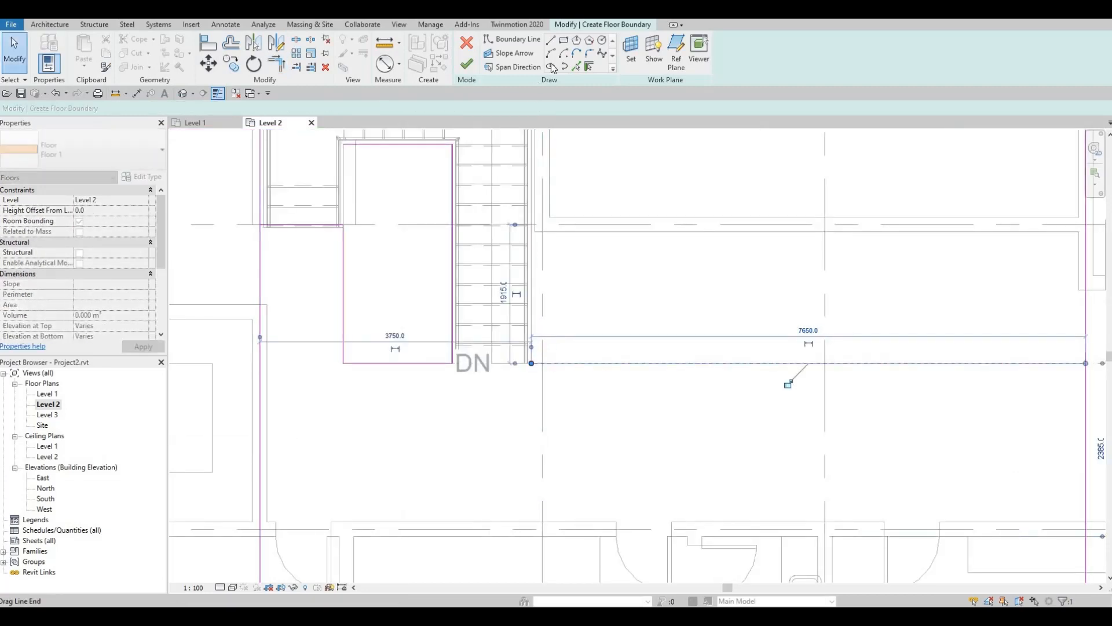
- Draw an 1800 mm vertical boundary line up along the long flight's outer edge from that endpoint and shift it slightly away from the flight
left_click(551, 40)
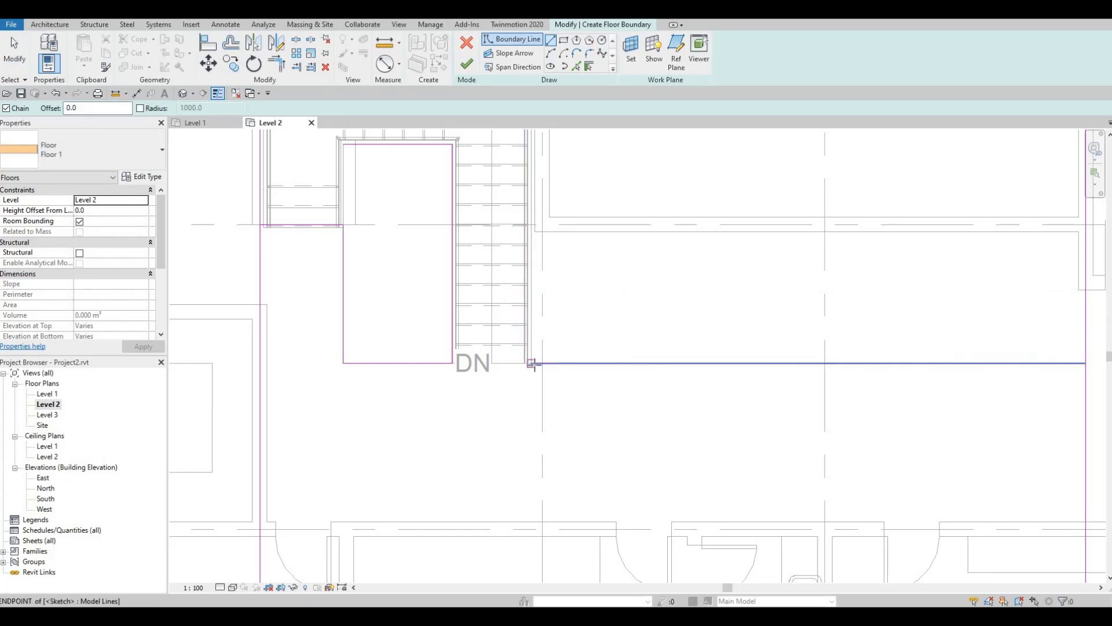
left_click(531, 364)
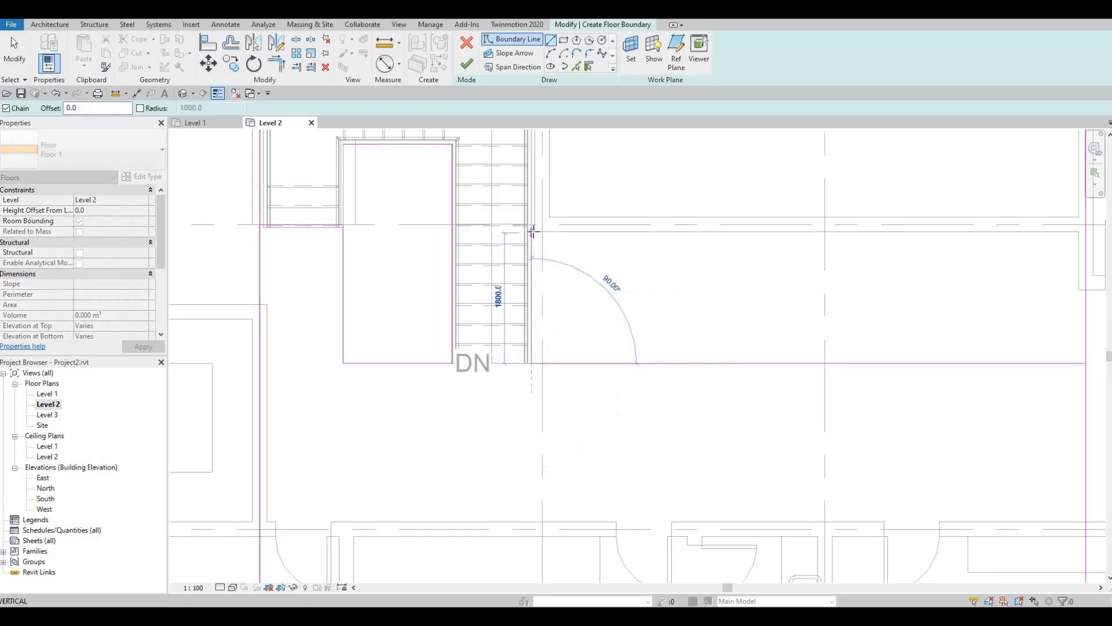
left_click(532, 231)
key("Escape")
key("Escape")
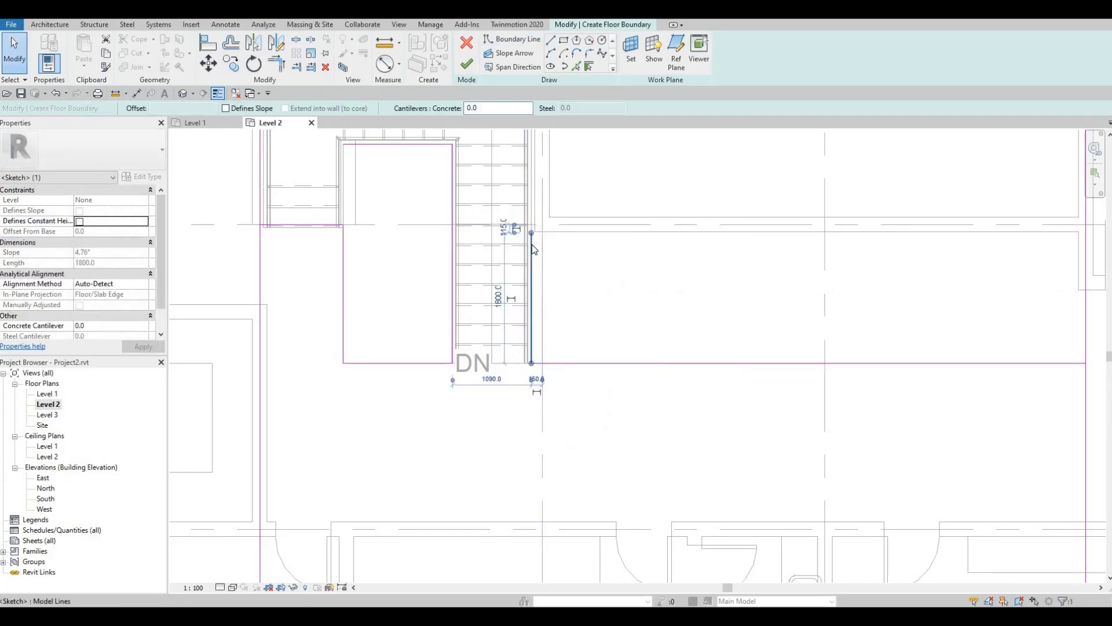
left_click_drag(533, 248, 535, 250)
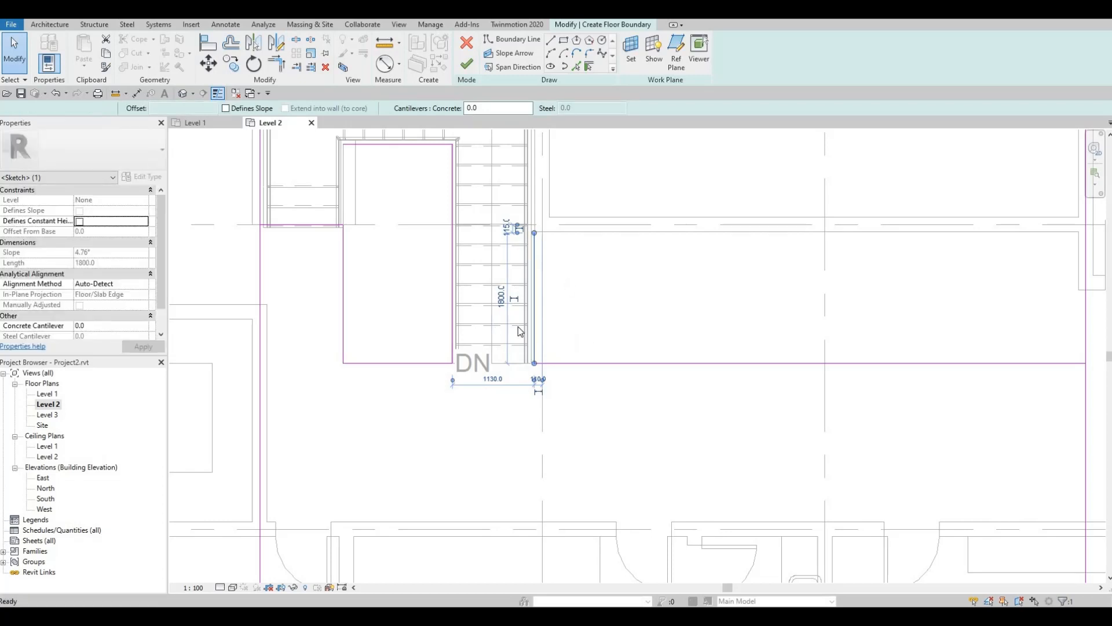
left_click(585, 345)
- Try to trim the long vertical boundary line where it meets the far end of the horizontal line from the stairs
scroll(603, 348, "down", 1)
middle_click_drag(611, 353, 526, 337)
scroll(666, 342, "down", 2)
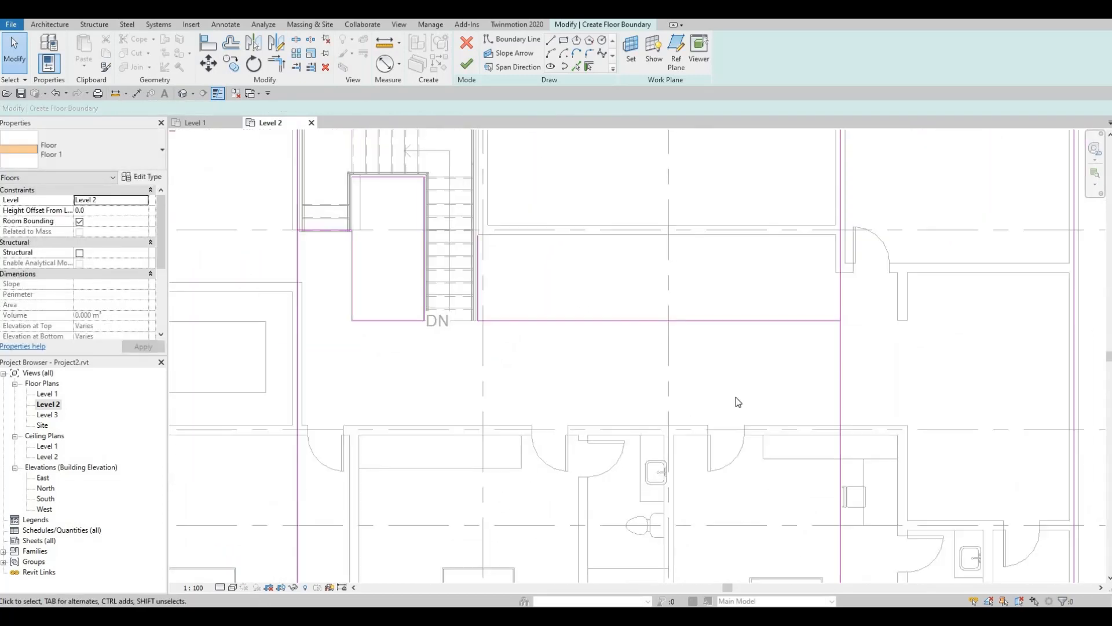
key("t")
key("r")
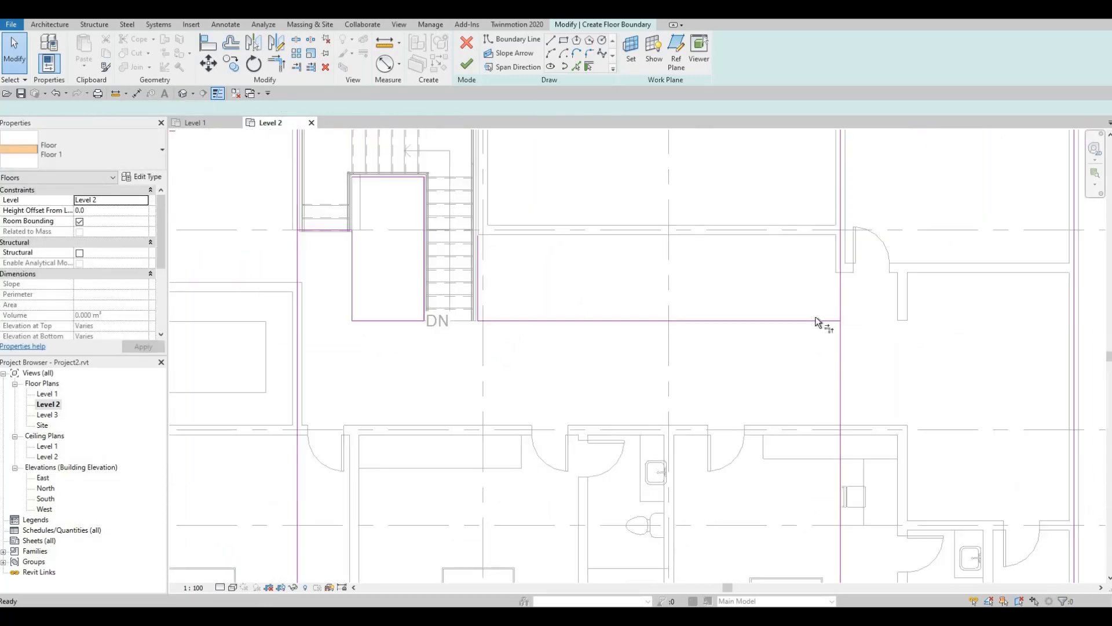
left_click(839, 298)
left_click(835, 320)
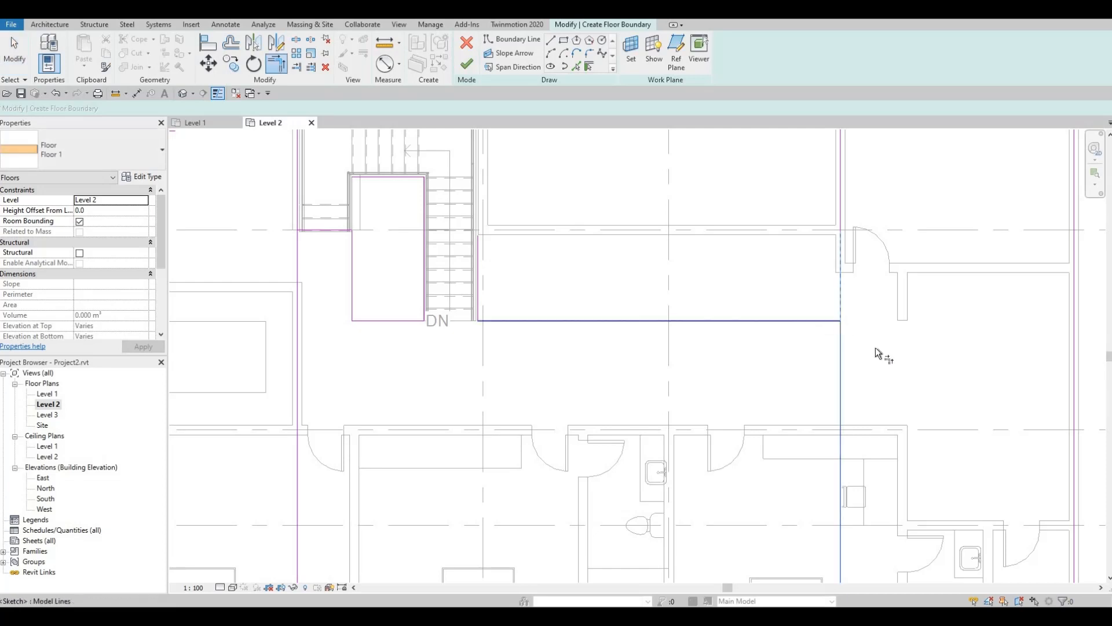
scroll(846, 348, "down", 1)
middle_click_drag(846, 353, 823, 328)
key("Escape")
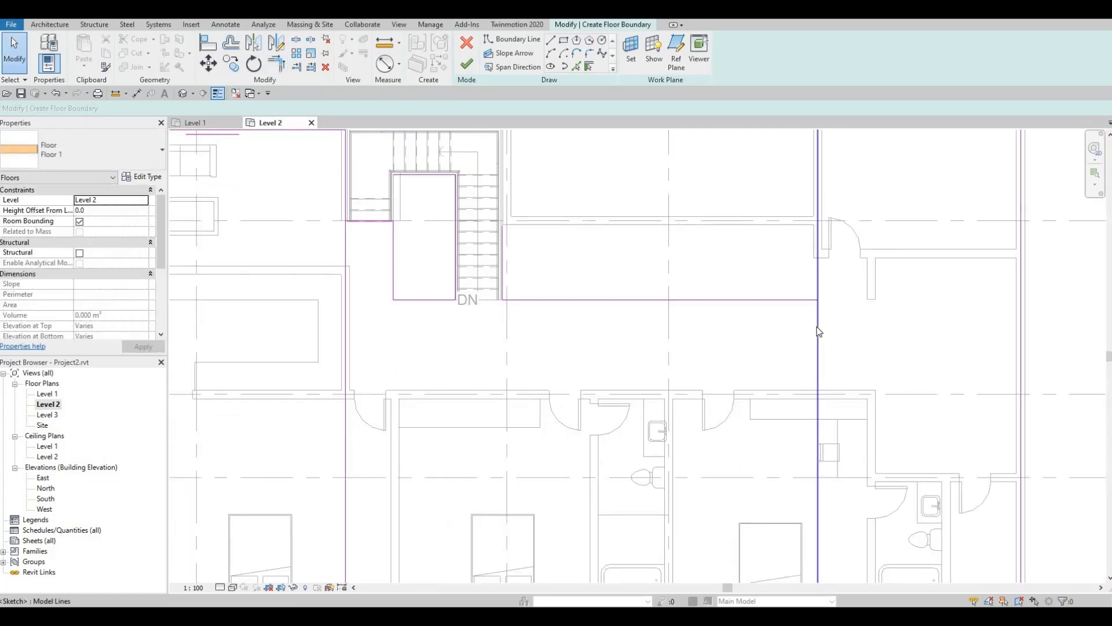
- Try again to trim the vertical boundary line into a corner with the horizontal line's far end
left_click(817, 330)
key("Escape")
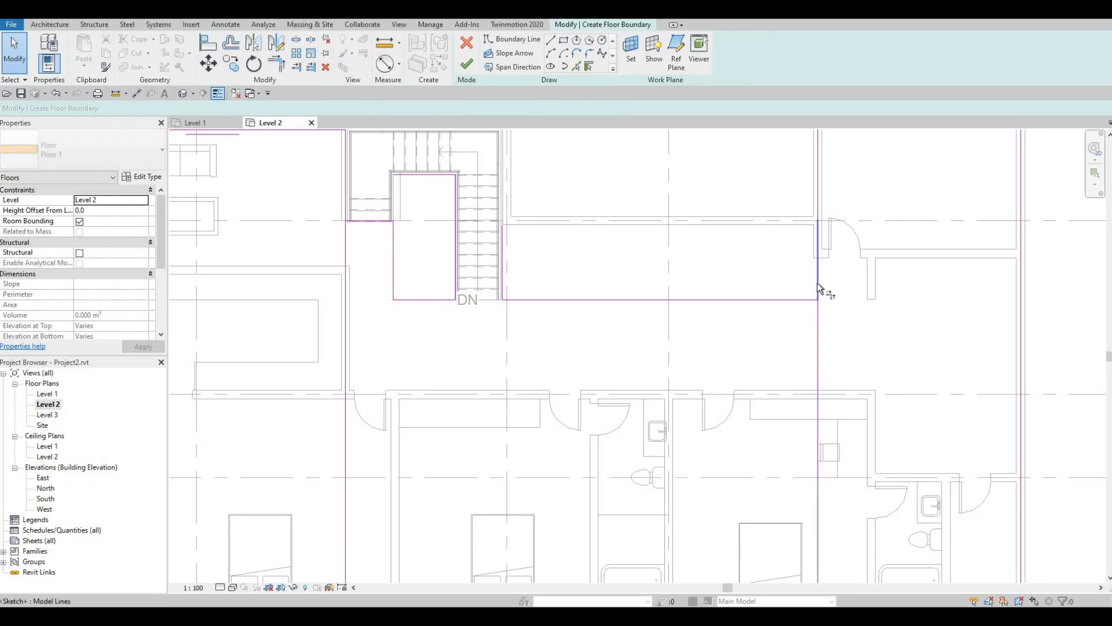
key("t")
key("r")
left_click(811, 301)
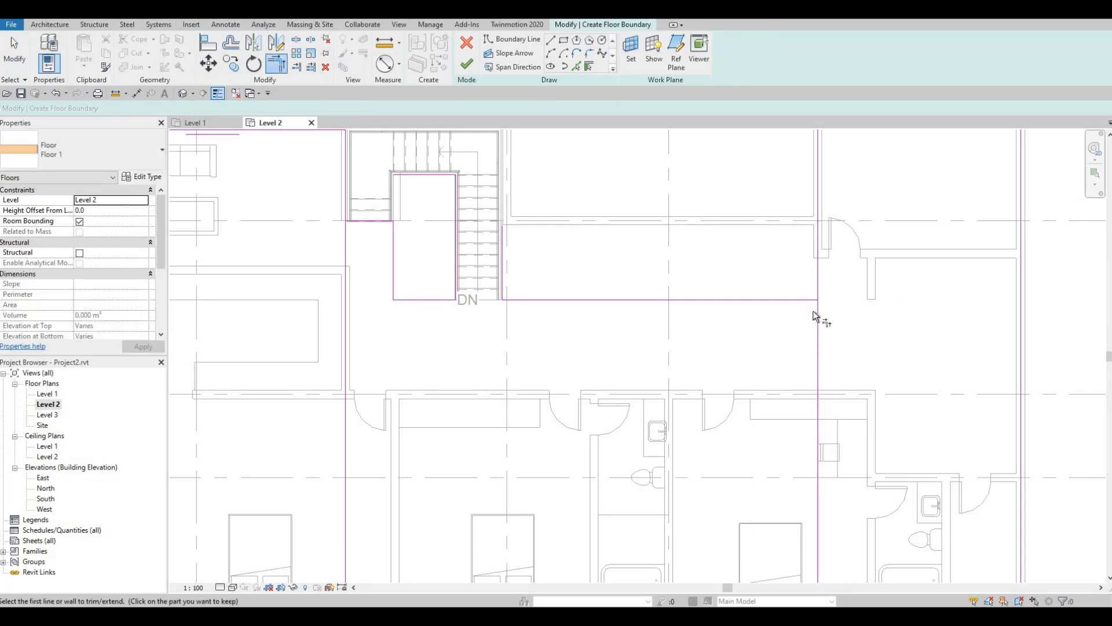
left_click(811, 302)
key("Escape")
- Delete the piece of the vertical boundary line that runs below the far end of the horizontal line from the stairs
key("Tab")
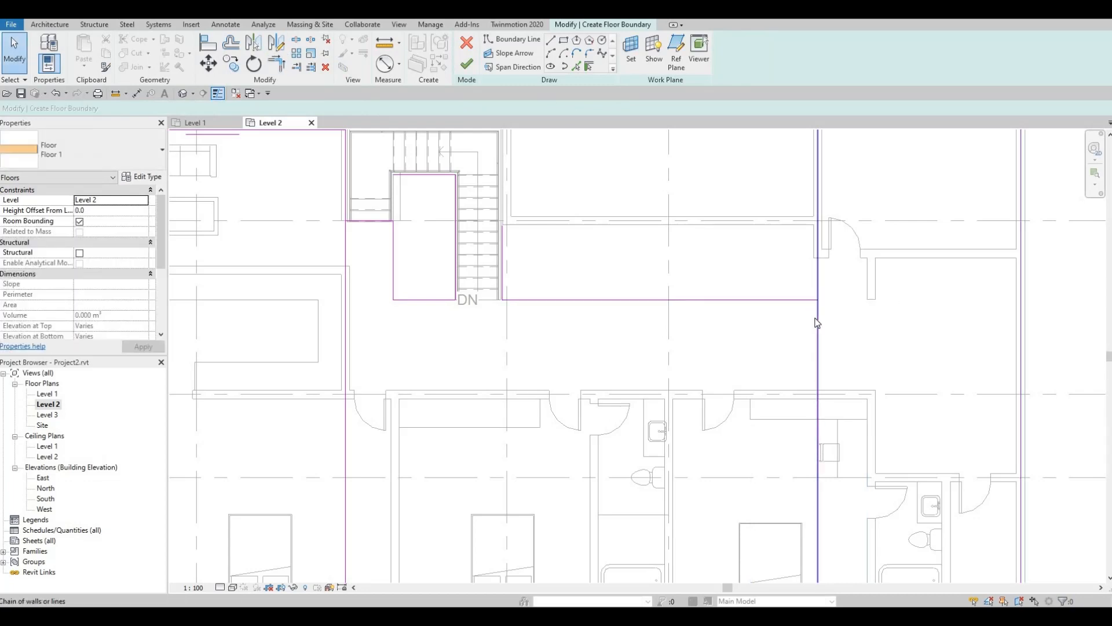
left_click(815, 317)
key("Delete")
middle_click_drag(823, 325, 791, 338)
scroll(797, 330, "down", 3)
scroll(793, 300, "up", 3)
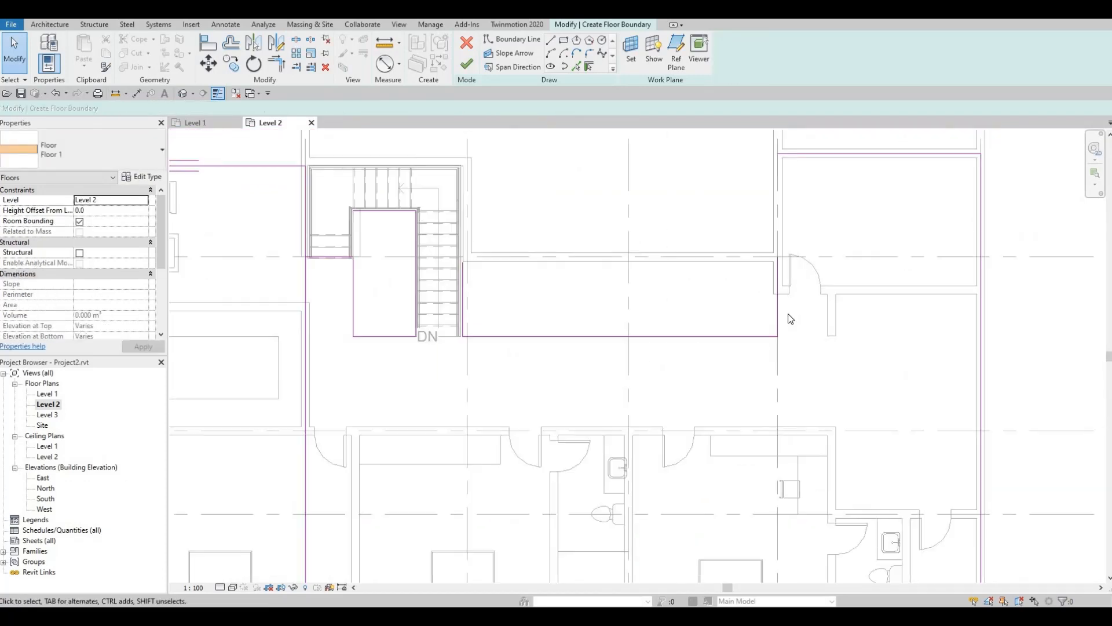
- Trim/extend the short vertical boundary line to a corner with the boundary line along the upper wall of the far room
key("t")
key("r")
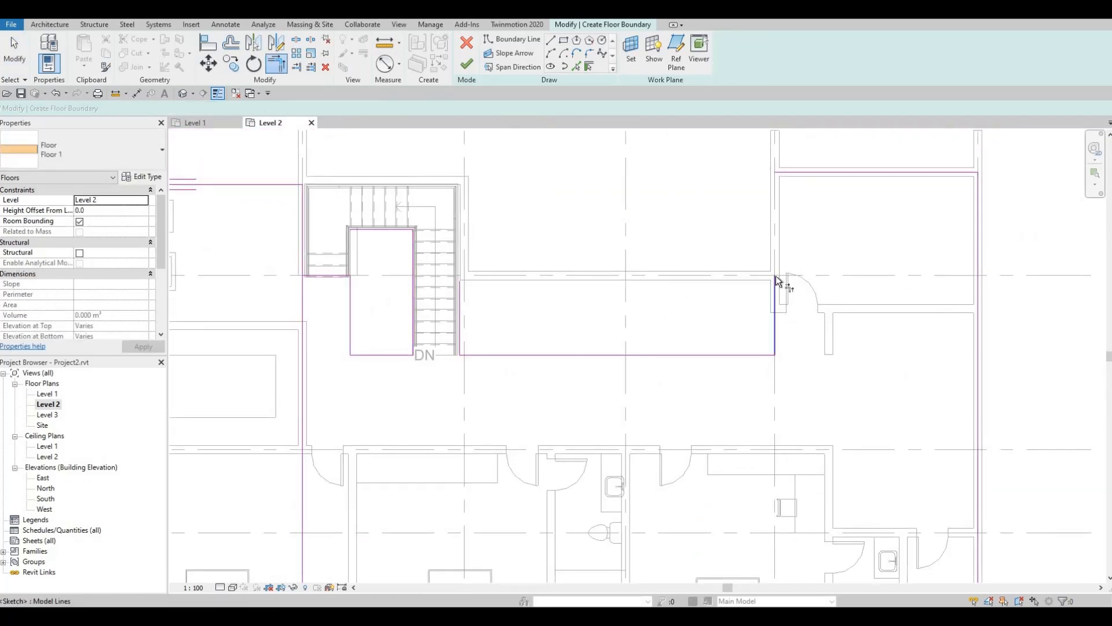
left_click(776, 275)
left_click(793, 173)
scroll(811, 299, "down", 5)
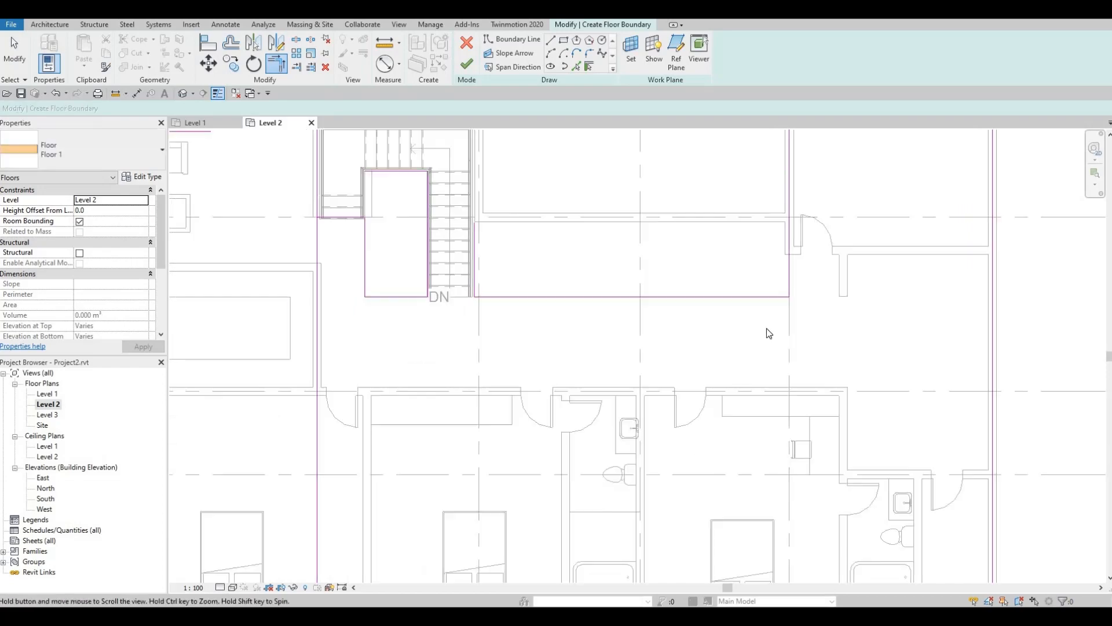
key("Escape")
- Trim the boundary corner beside the short stair flight and remove the long vertical boundary line running down from it
scroll(665, 238, "up", 5)
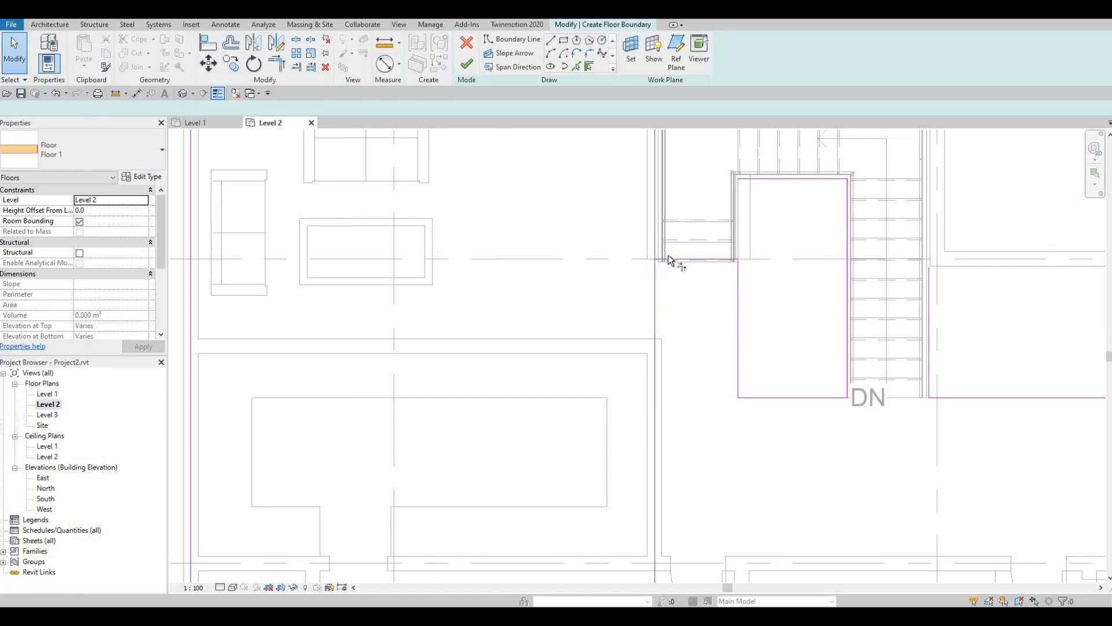
key("t")
key("r")
left_click(659, 284)
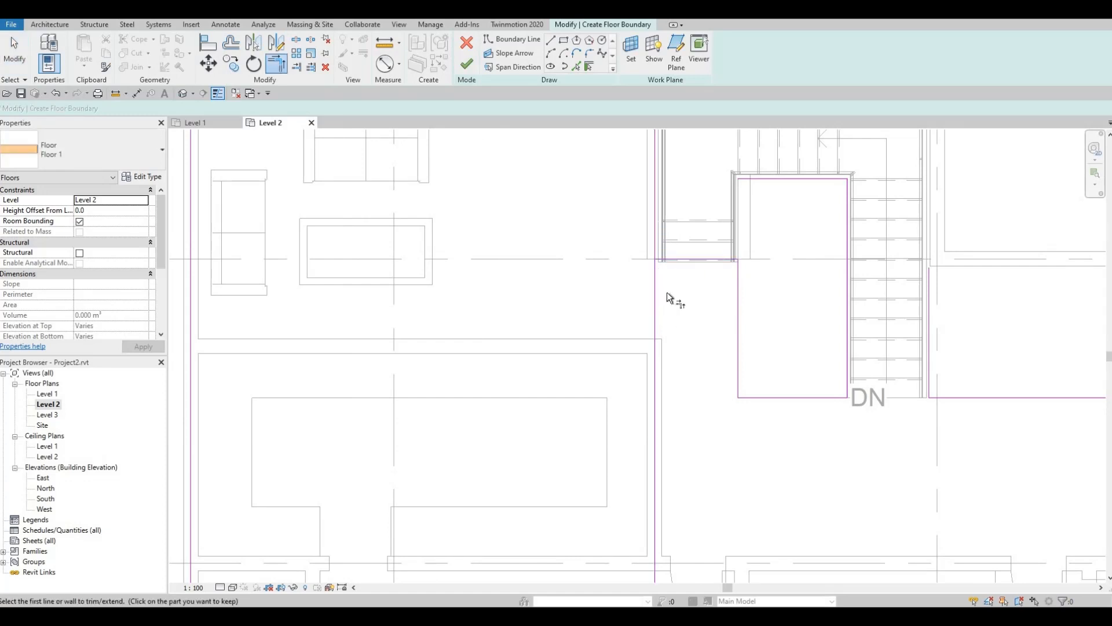
scroll(665, 292, "down", 3)
key("Escape")
left_click(660, 291)
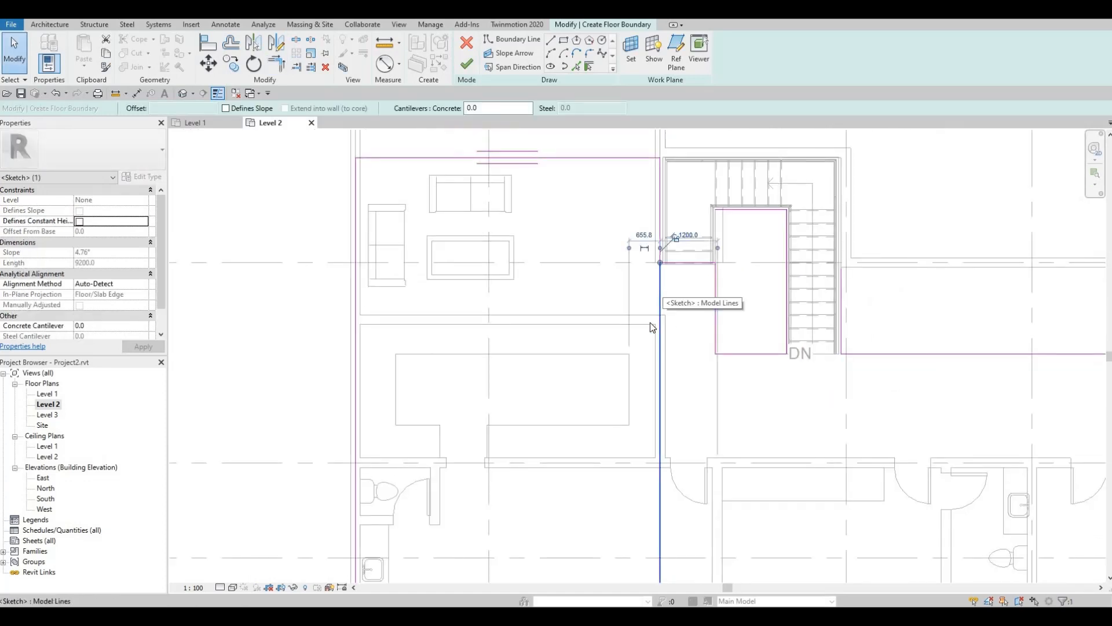
key("Escape")
scroll(621, 339, "down", 3)
middle_click_drag(575, 347, 532, 352)
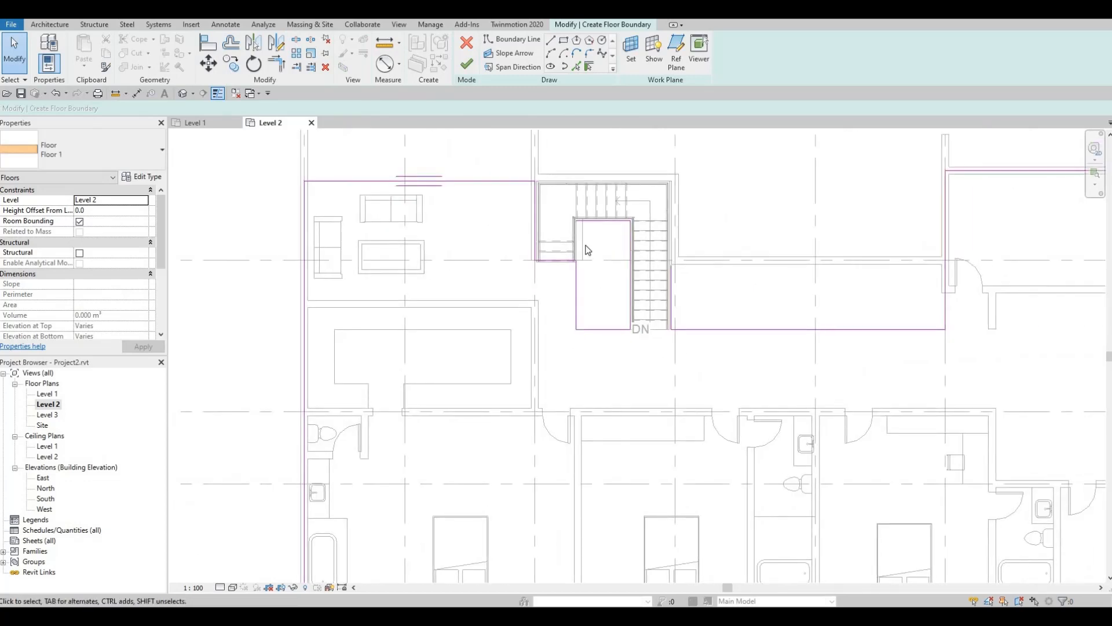
- Delete the boundary lines along the stairwell's upper edge, both sides of the long flight and the stairwell's lower edge
left_click(614, 222)
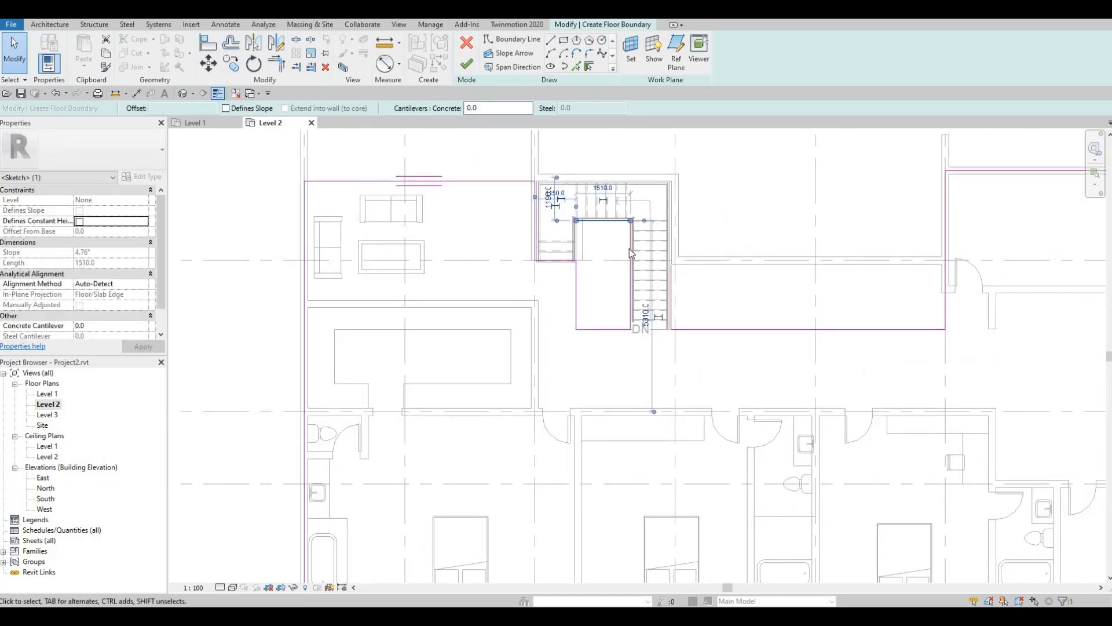
key("Escape")
left_click(632, 251)
key("Delete")
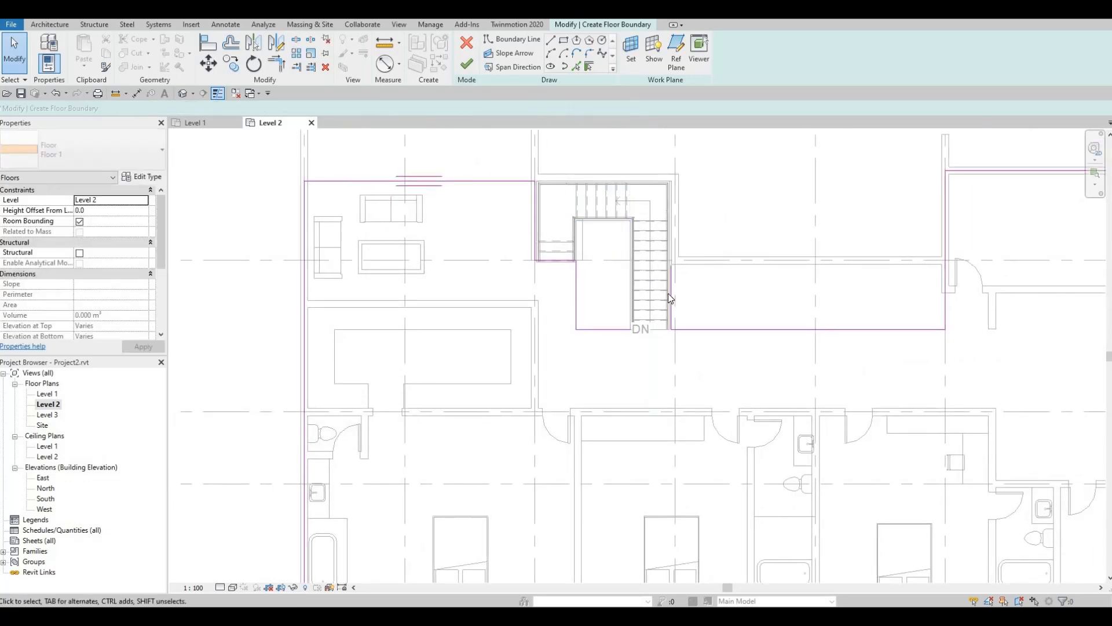
left_click(670, 295)
key("Delete")
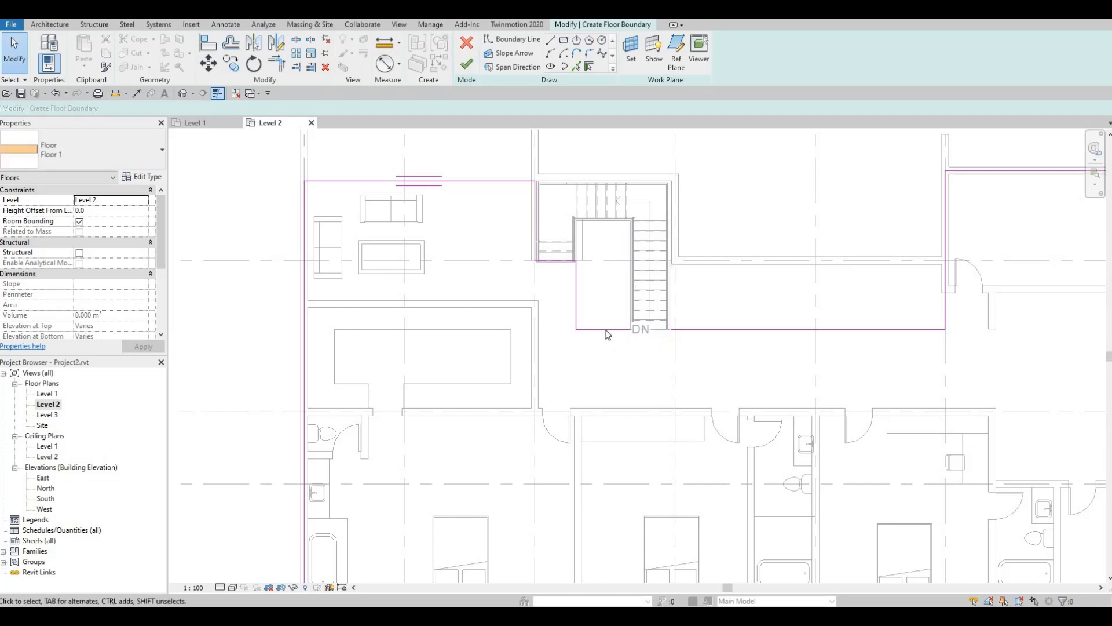
left_click(620, 334)
key("Delete")
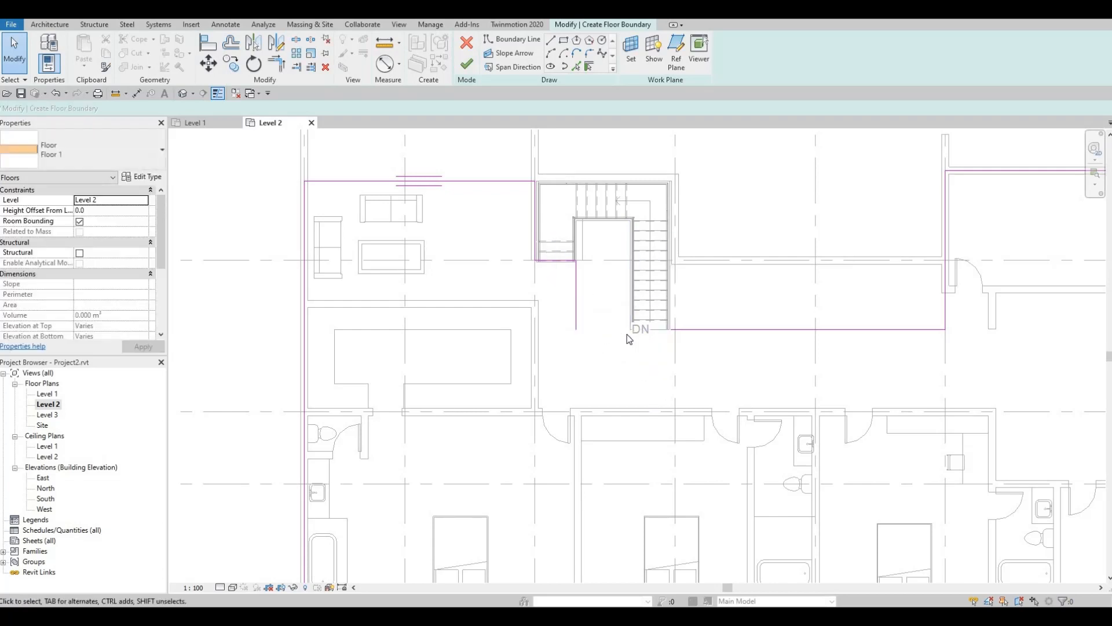
- Trim/extend the vertical line below the short flight and the long horizontal line into one corner across the stairwell
key("t")
key("r")
left_click(577, 313)
left_click(697, 329)
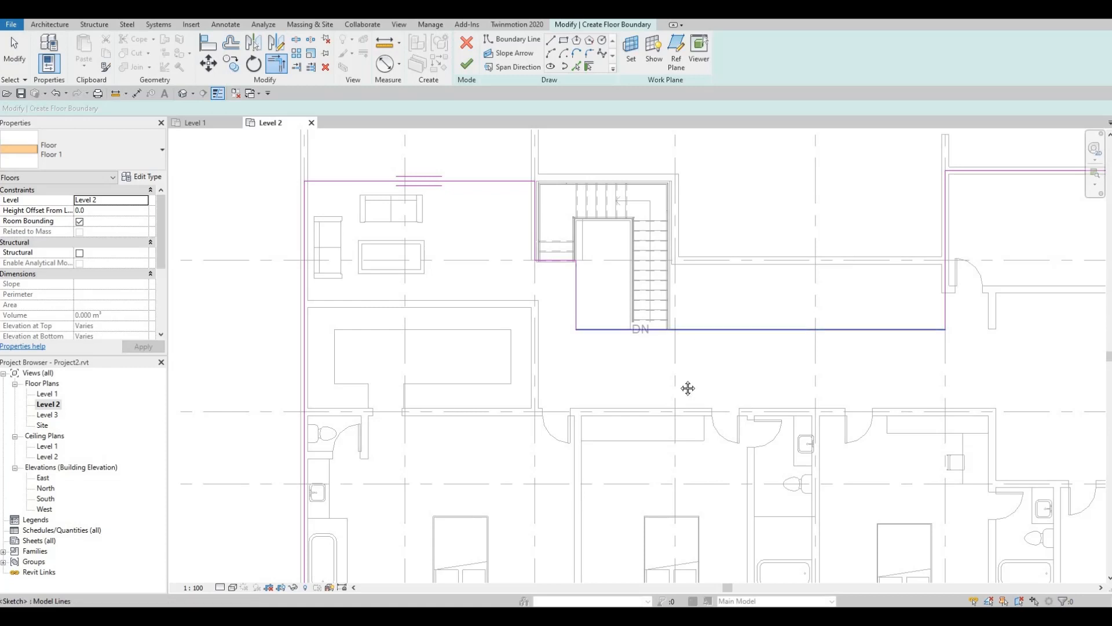
key("Escape")
- Finish the floor boundary sketch and choose not to attach the walls to the floor's bottom
scroll(589, 368, "down", 3)
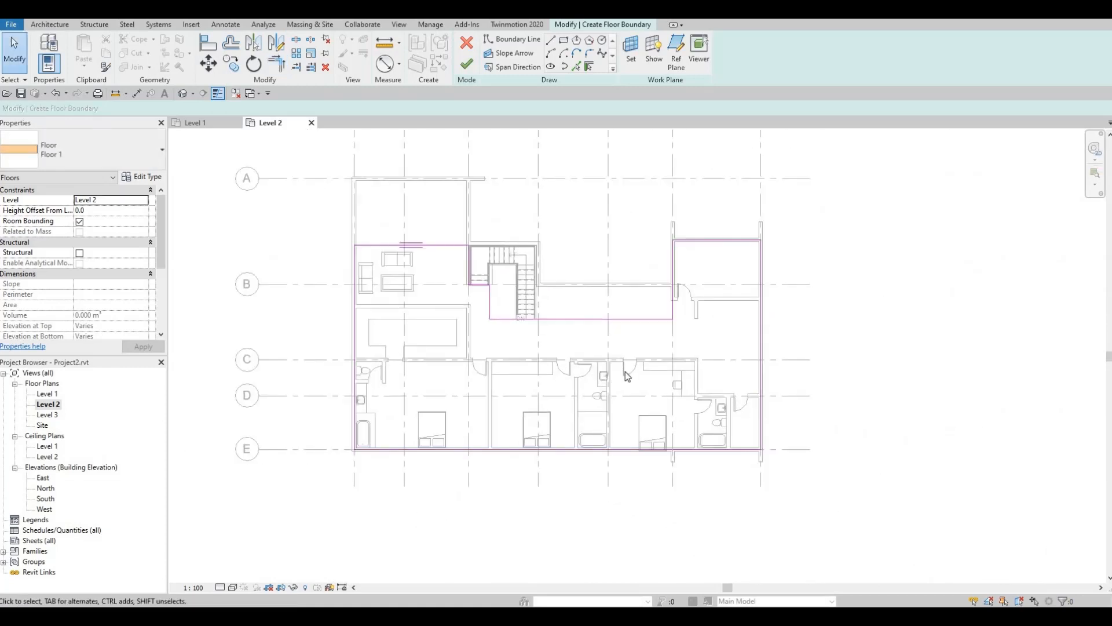
middle_click_drag(587, 367, 614, 370)
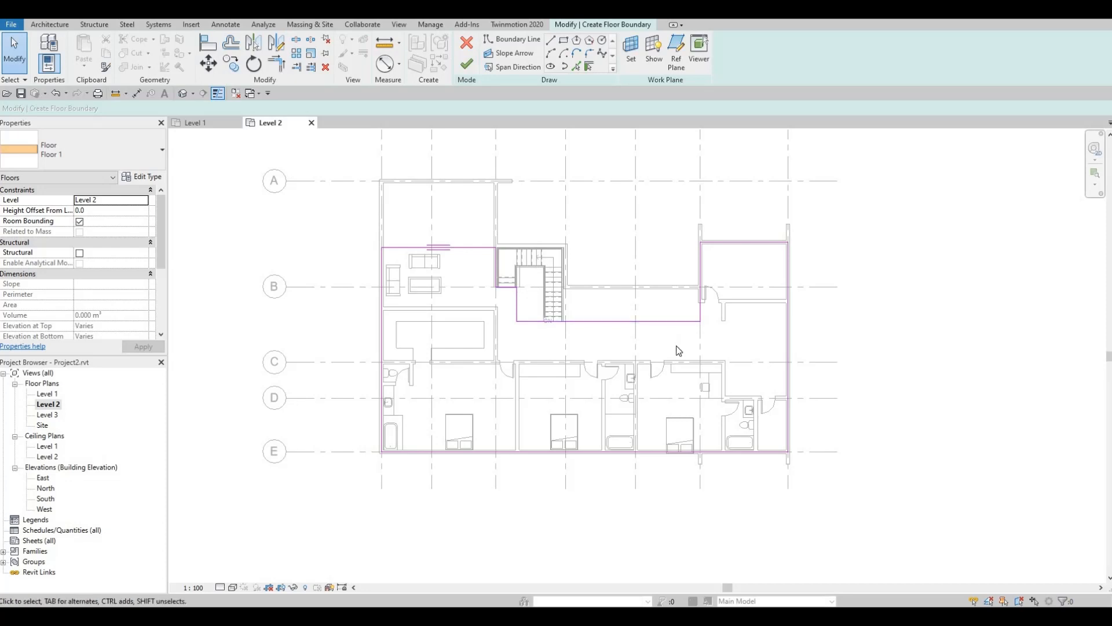
middle_click_drag(751, 369, 772, 352)
middle_click_drag(579, 373, 656, 373)
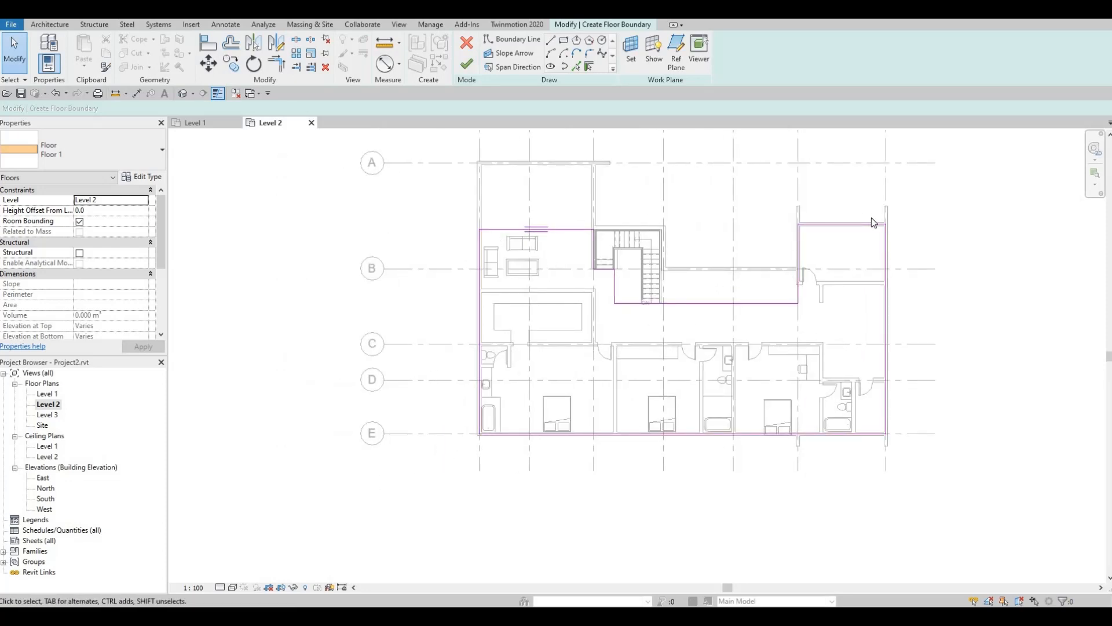
middle_click_drag(758, 306, 746, 310)
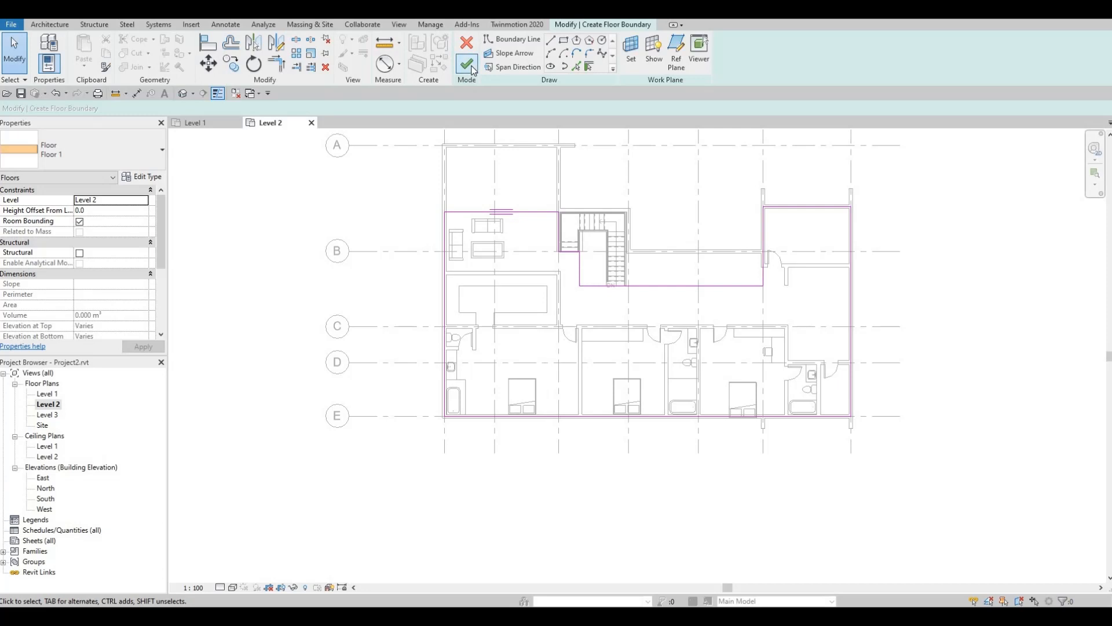
left_click(472, 68)
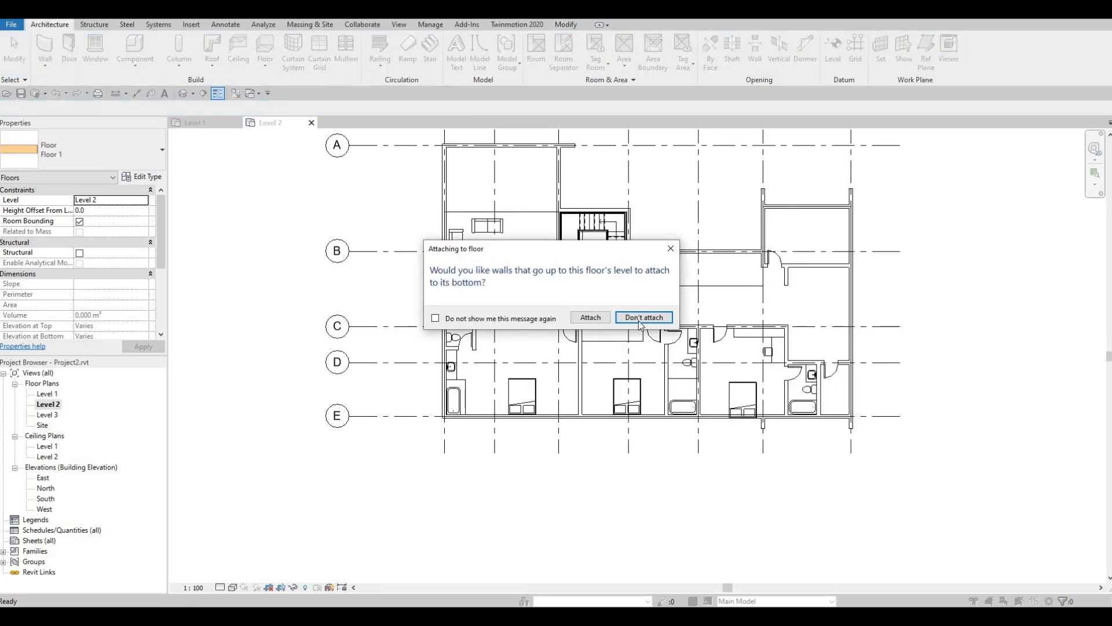
left_click(641, 320)
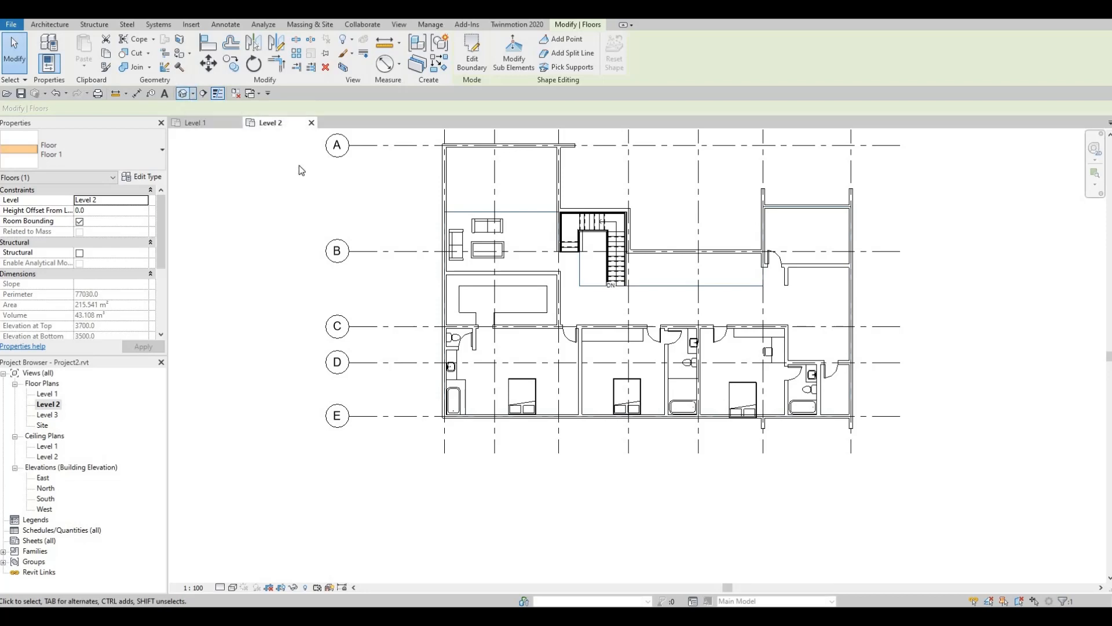
- Inspect the building with its new floor in the default 3D view and return to the Level 2 floor plan
left_click(183, 92)
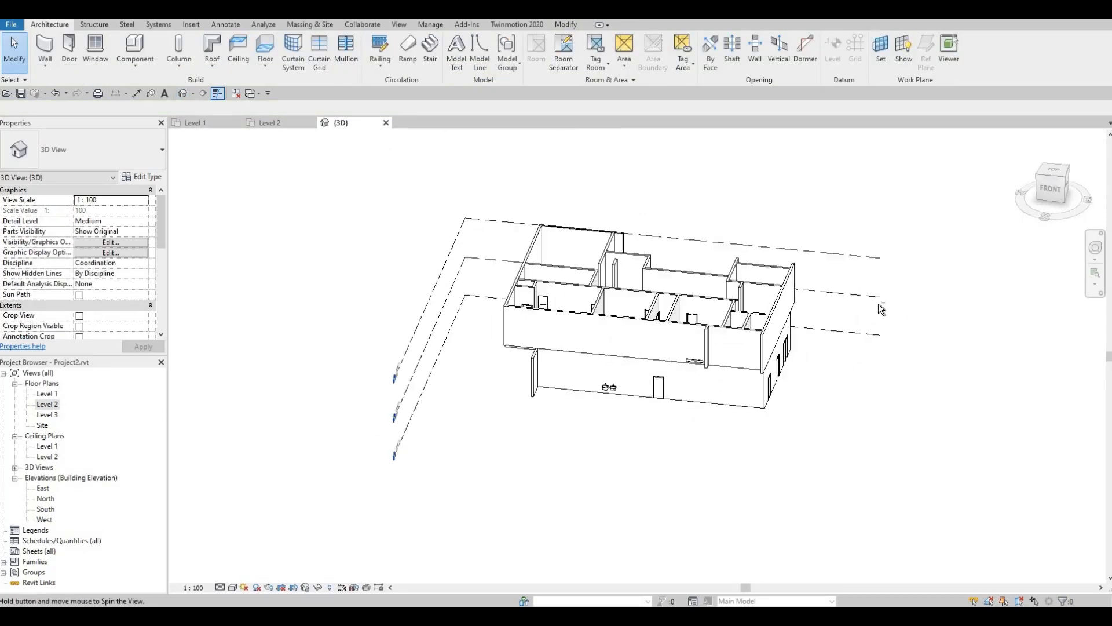
middle_click_drag(879, 304, 827, 319, "shift")
middle_click_drag(586, 415, 789, 355)
middle_click_drag(845, 321, 637, 463, "shift")
scroll(802, 333, "up", 3)
scroll(828, 355, "up", 3)
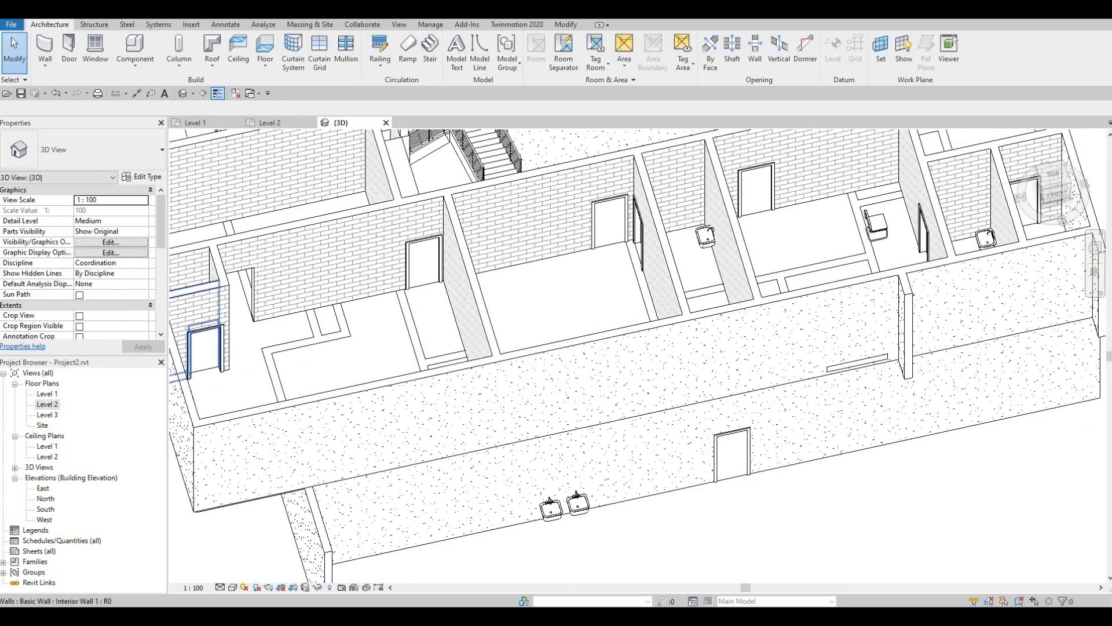
left_click(44, 394)
double_click(46, 405)
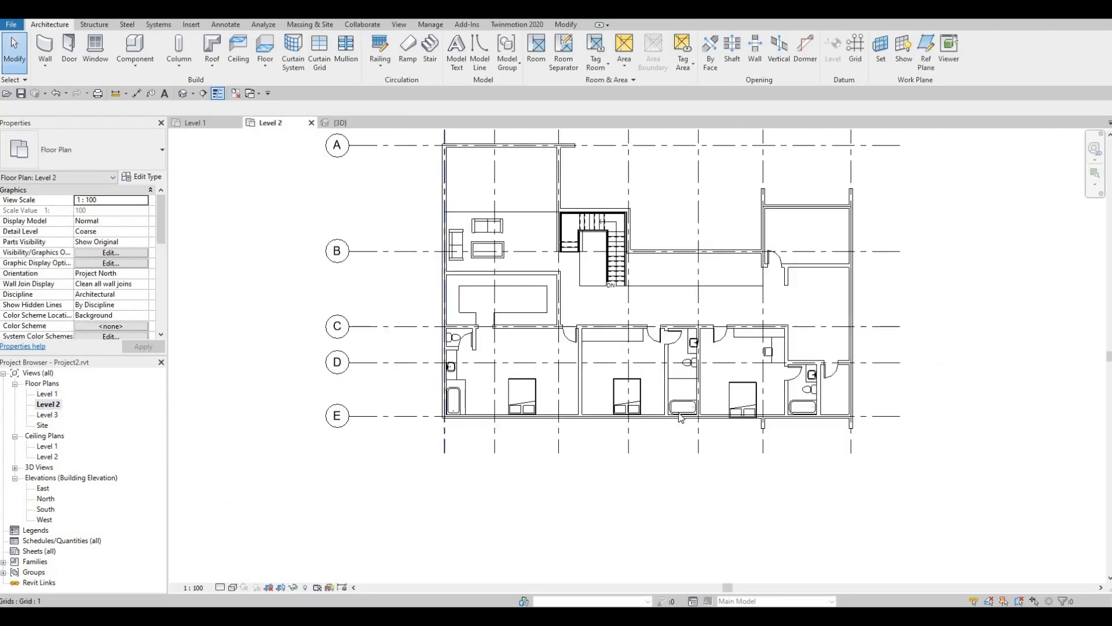
- Trim the protruding wall ends at both upper corners of the far room between grid lines 6 and 7
left_click(735, 387)
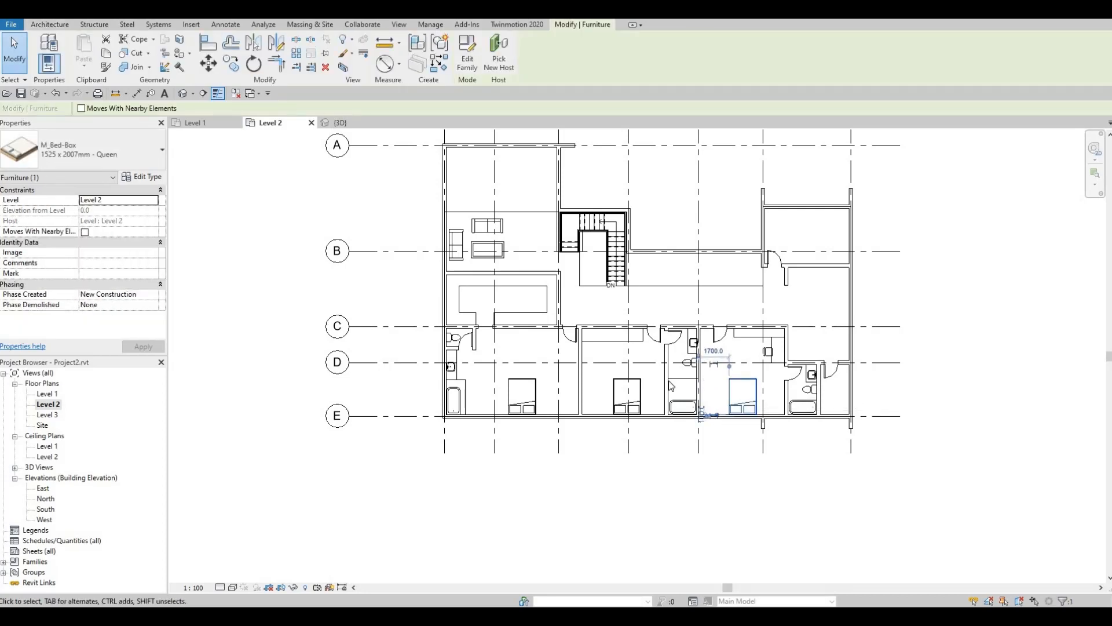
middle_click_drag(695, 416, 669, 377)
scroll(637, 394, "up", 1)
scroll(622, 395, "up", 1)
middle_click_drag(522, 331, 623, 506)
scroll(624, 505, "down", 1)
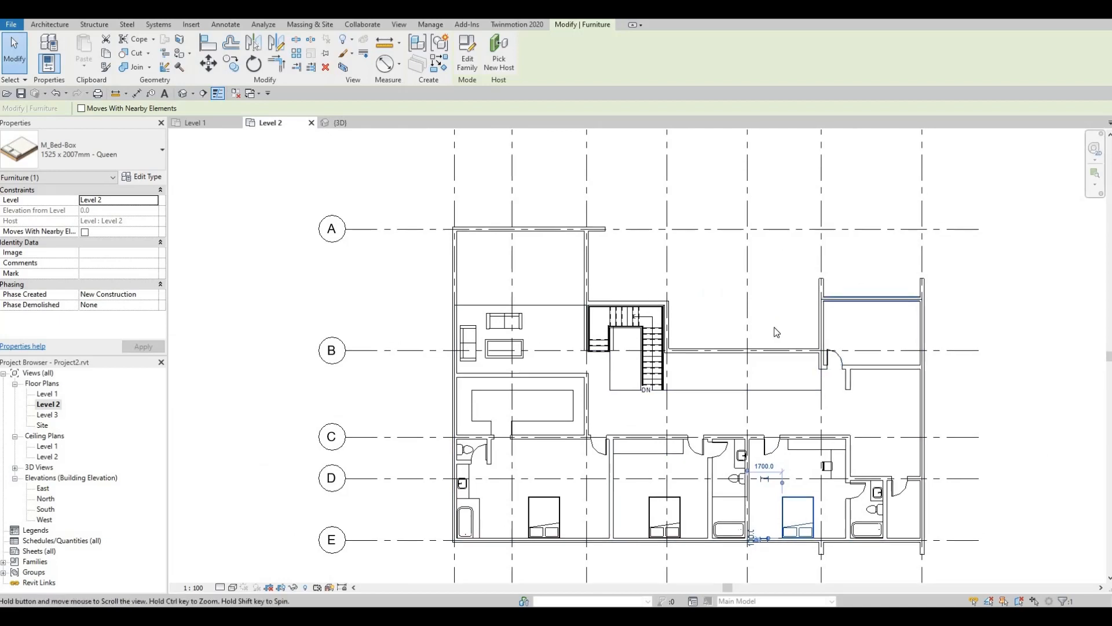
middle_click_drag(857, 284, 772, 332)
scroll(773, 333, "up", 2)
key("Escape")
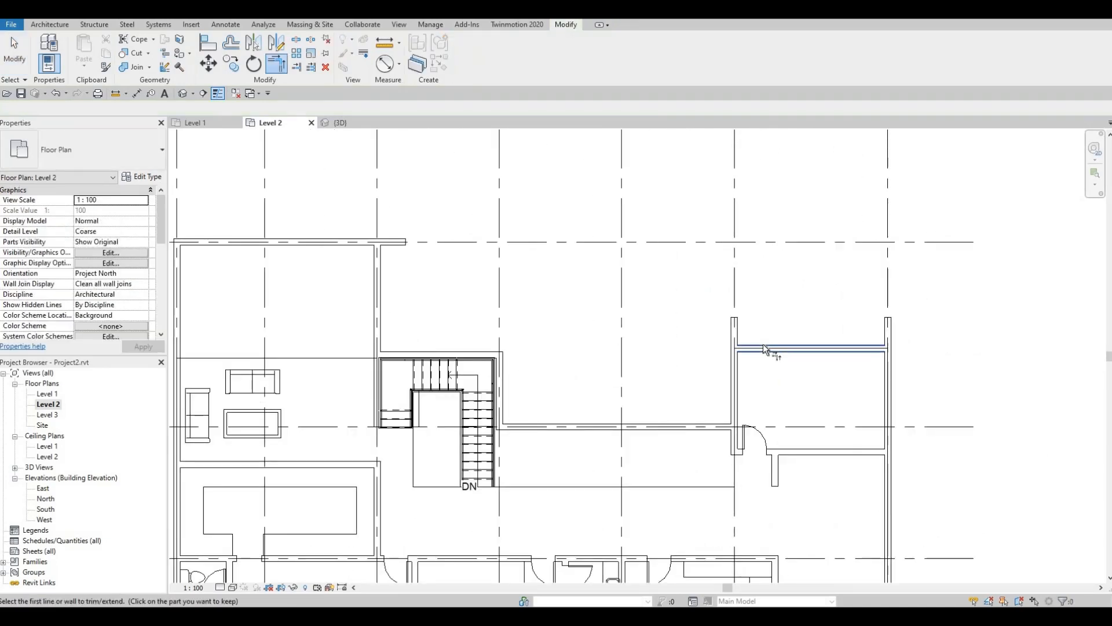
left_click(892, 365)
scroll(789, 284, "down", 2)
middle_click_drag(794, 352, 805, 425)
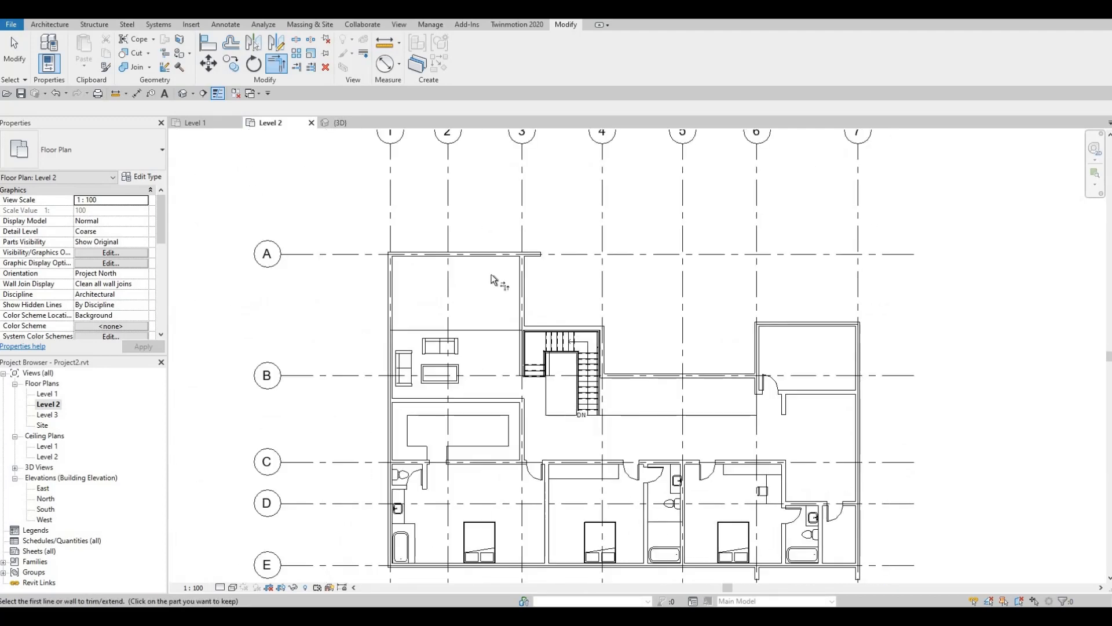
- Sketch a 900mm Pipe railing path about 7705 mm long from the lower end of the long stair flight along the floor edge to grid line 6
middle_click_drag(493, 280, 567, 240)
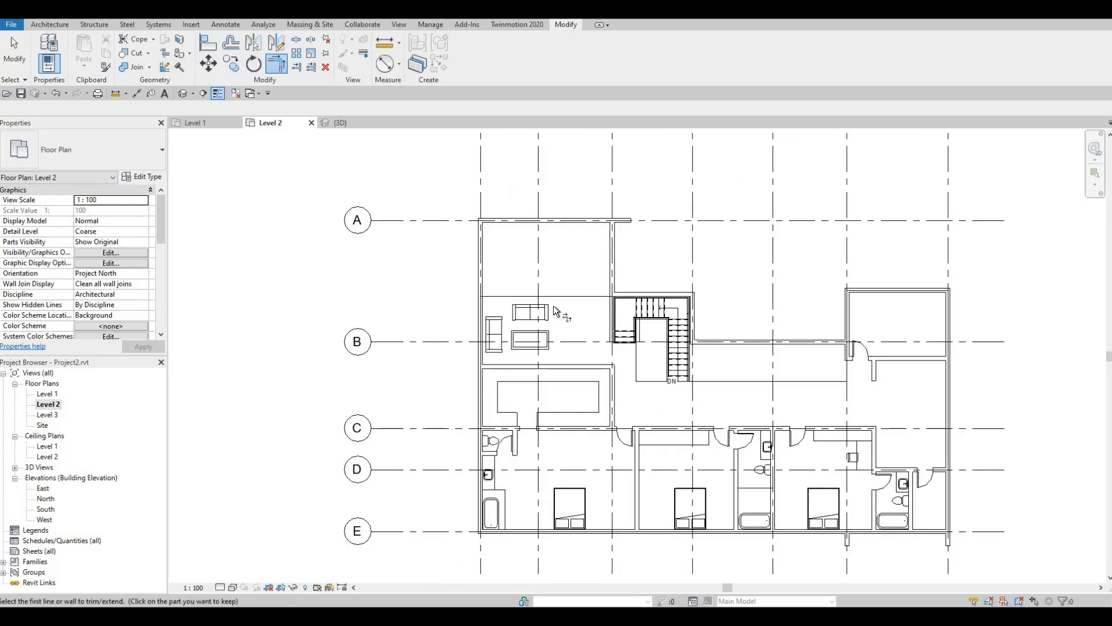
middle_click_drag(577, 296, 488, 300)
middle_click_drag(487, 344, 440, 317)
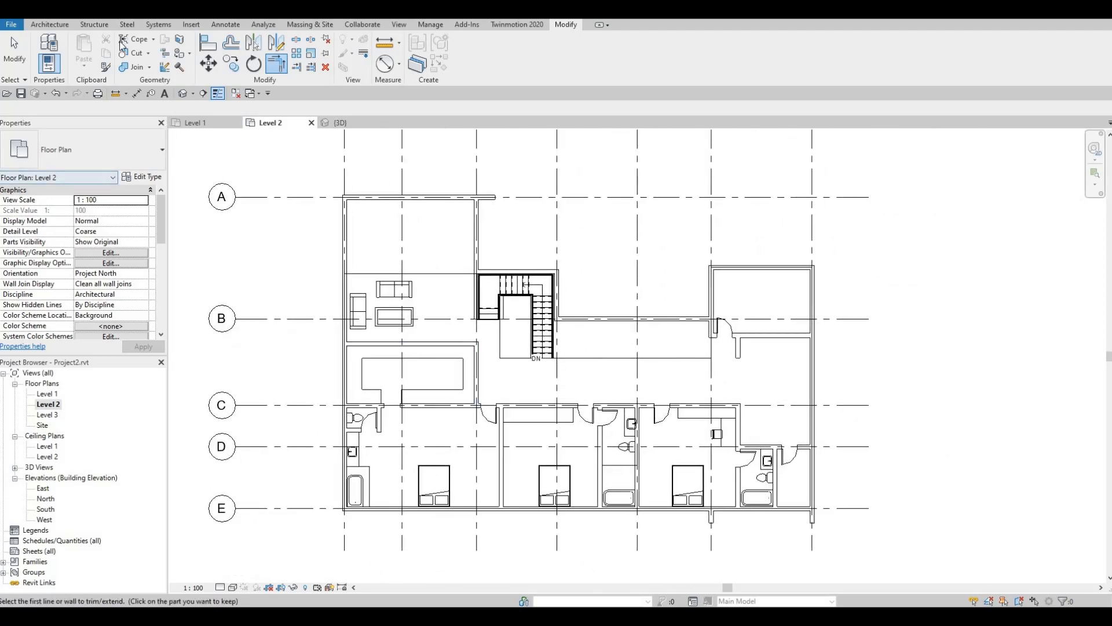
left_click(57, 25)
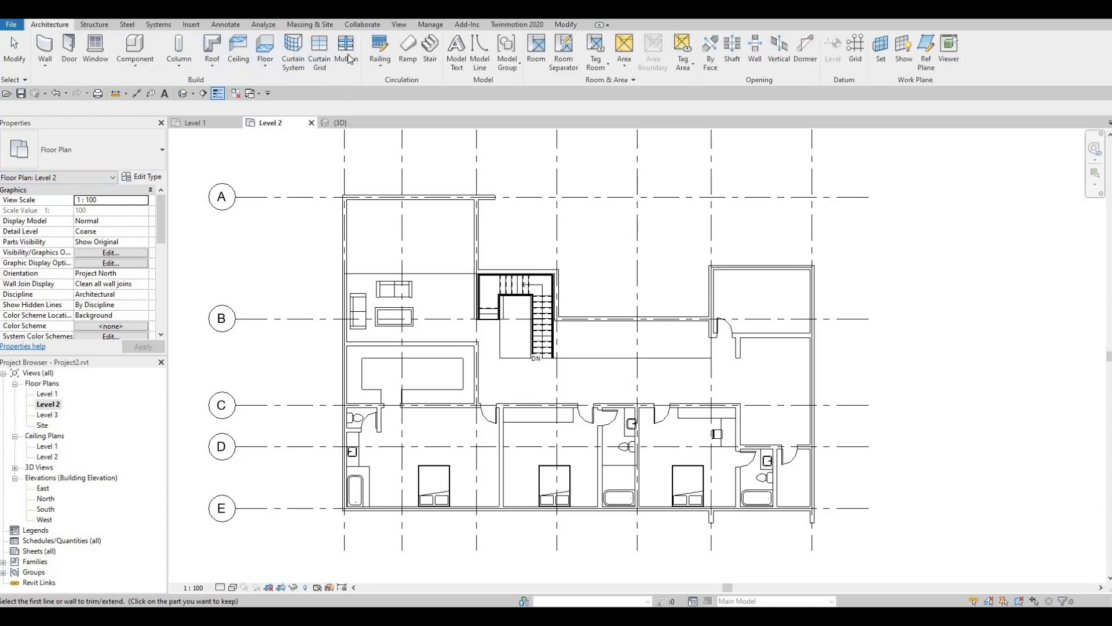
left_click(378, 51)
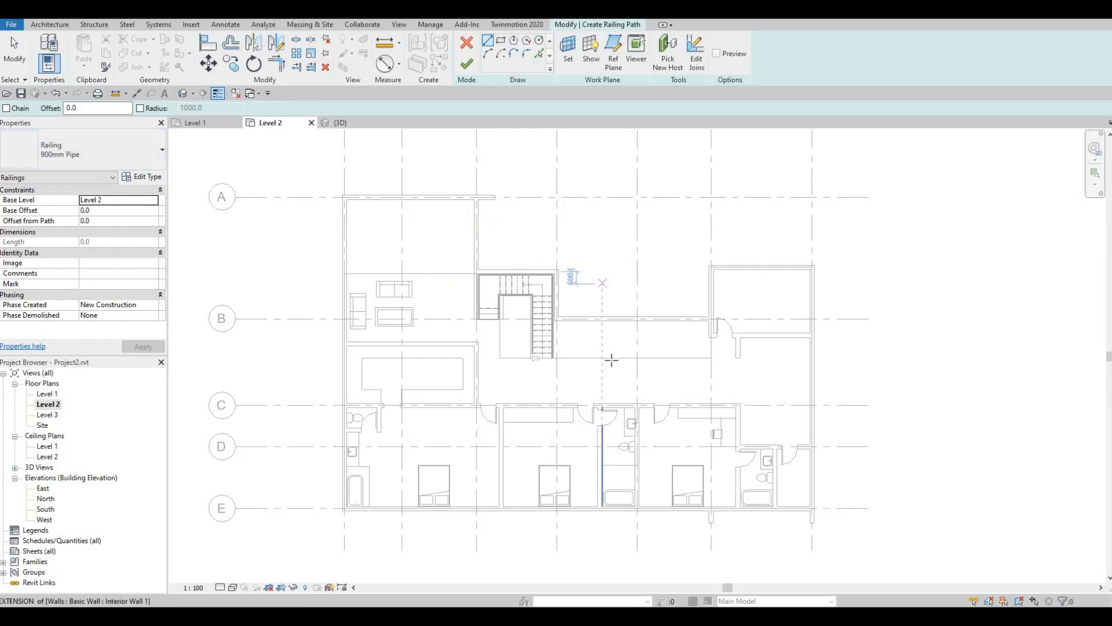
scroll(600, 292, "up", 2)
scroll(547, 401, "up", 1)
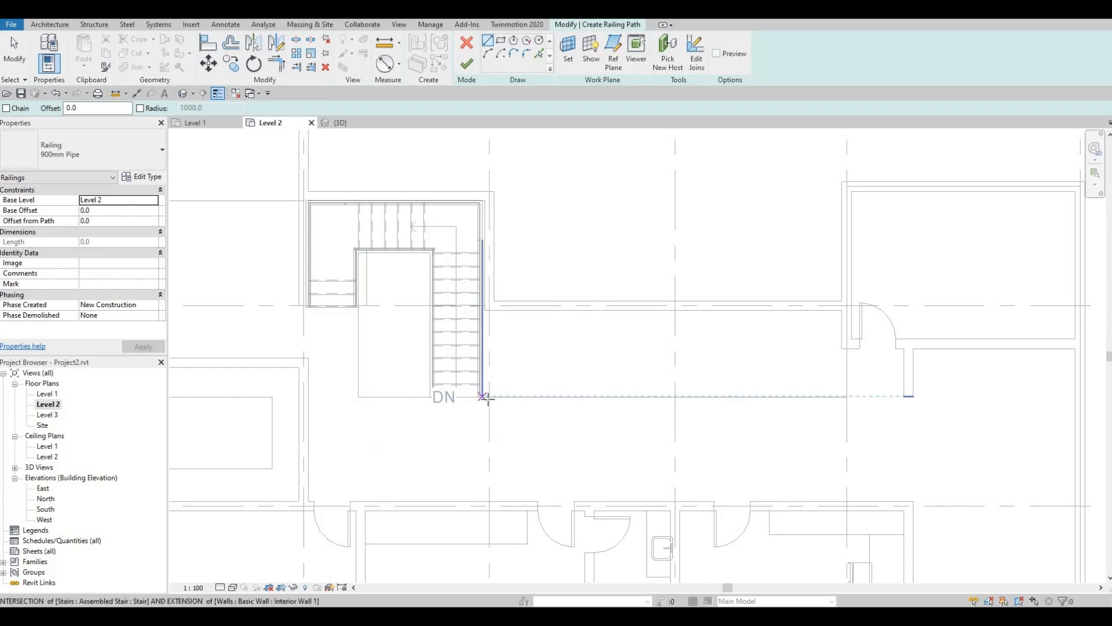
scroll(488, 396, "up", 2)
scroll(488, 398, "up", 2)
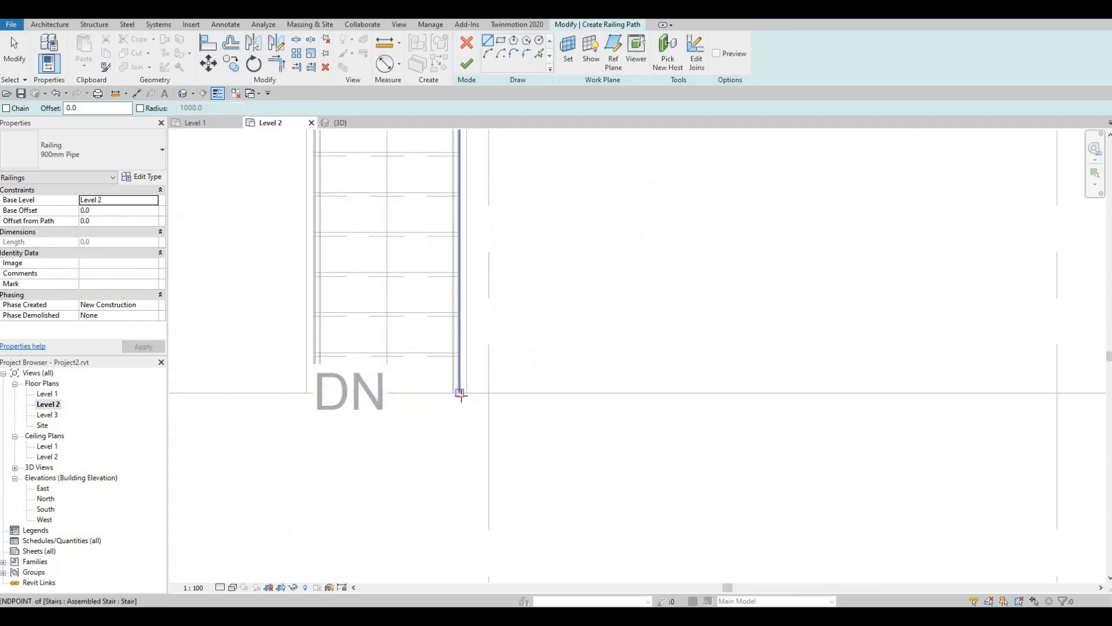
left_click(458, 395)
scroll(807, 398, "down", 3)
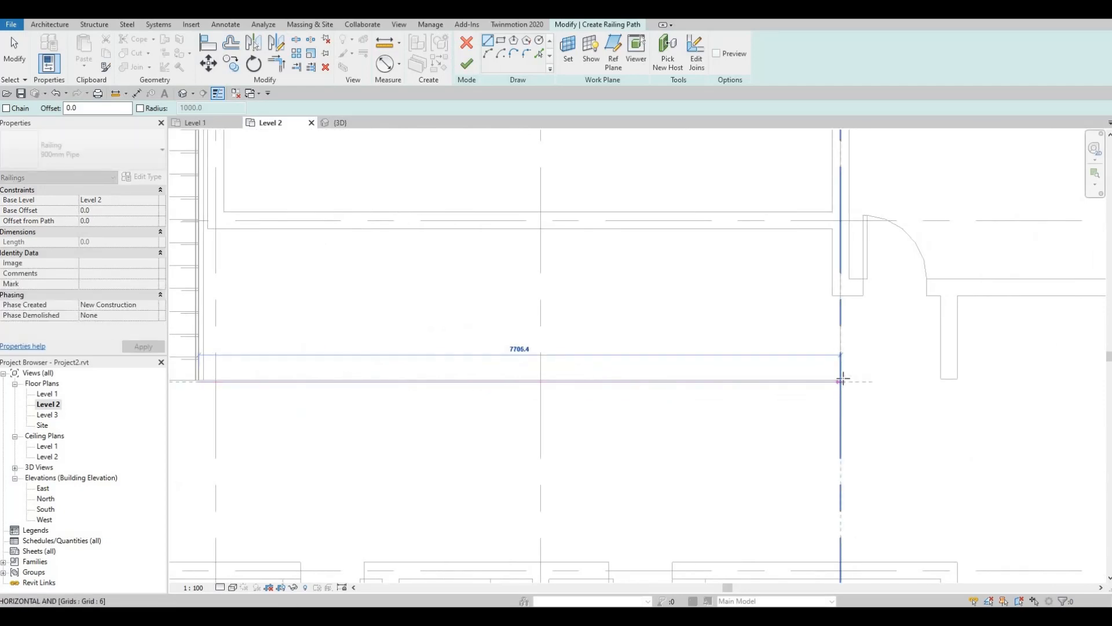
left_click(841, 381)
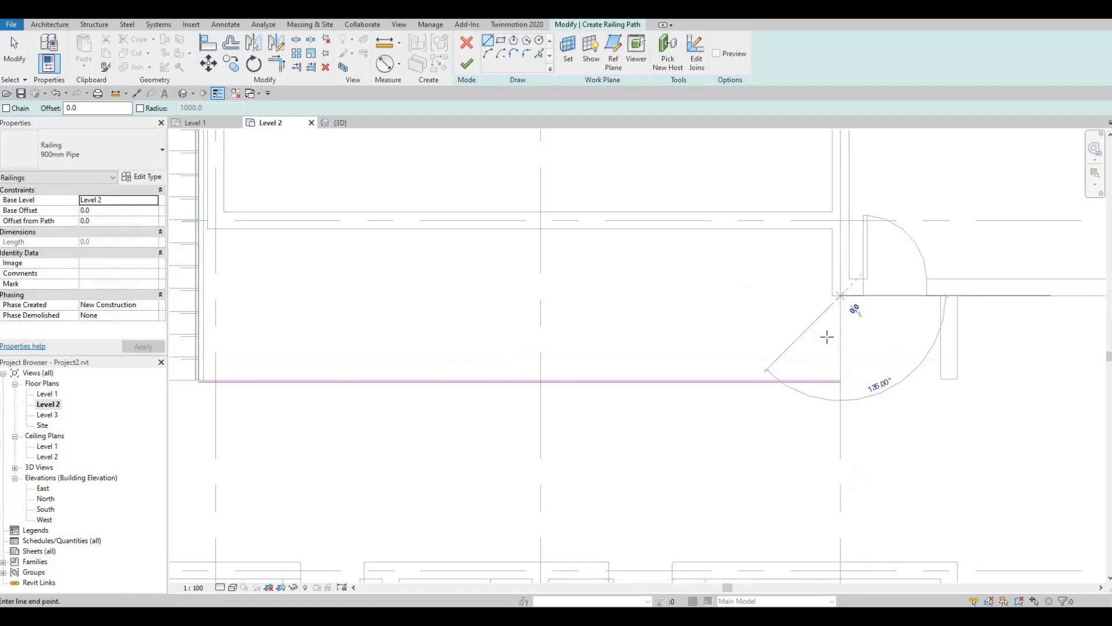
- Continue the railing path along grid line 6 for about 1037 mm, from the floor edge up to the wall corner beside the door
left_click(841, 296)
middle_click_drag(847, 345, 858, 316)
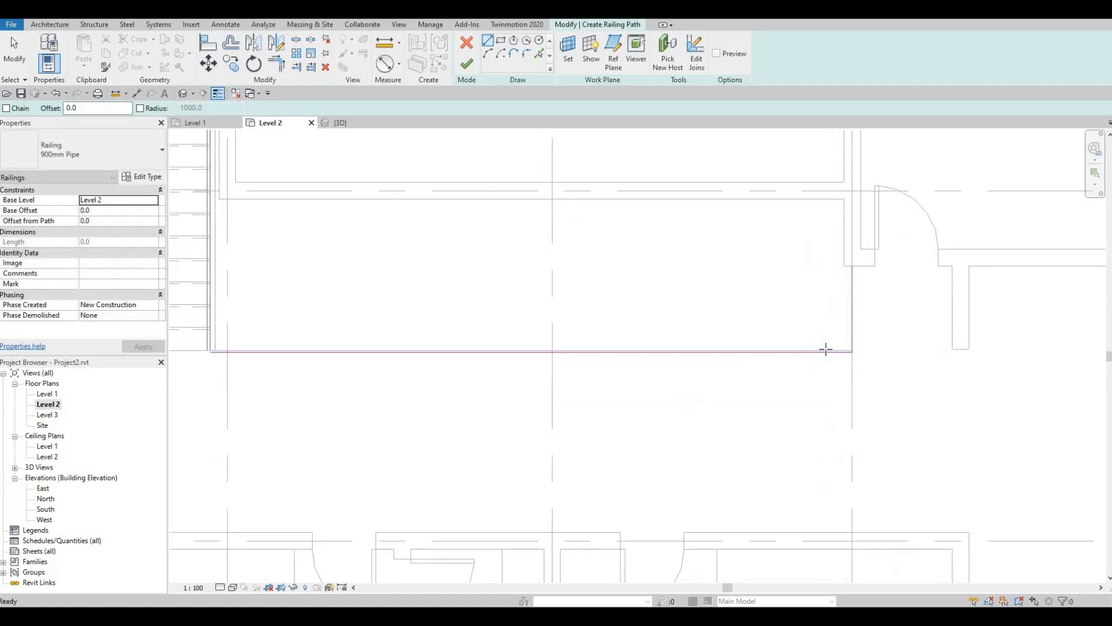
scroll(847, 332, "down", 2)
key("Escape")
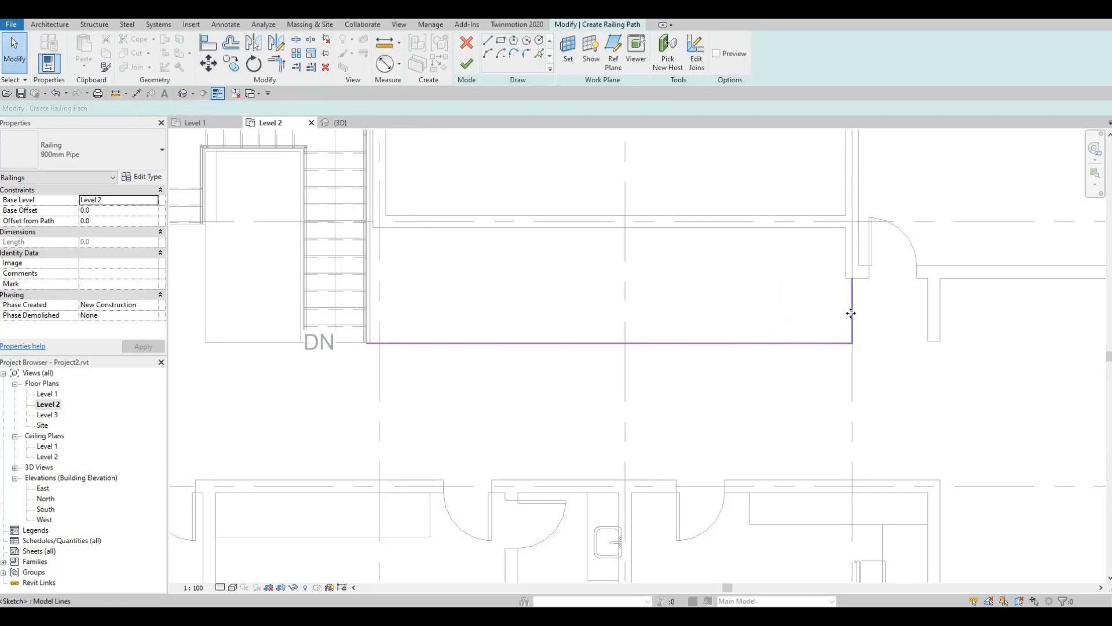
- Nudge the short vertical path line slightly right and the long horizontal line slightly down onto the floor, and finish the railing
left_click(853, 324)
key("Right")
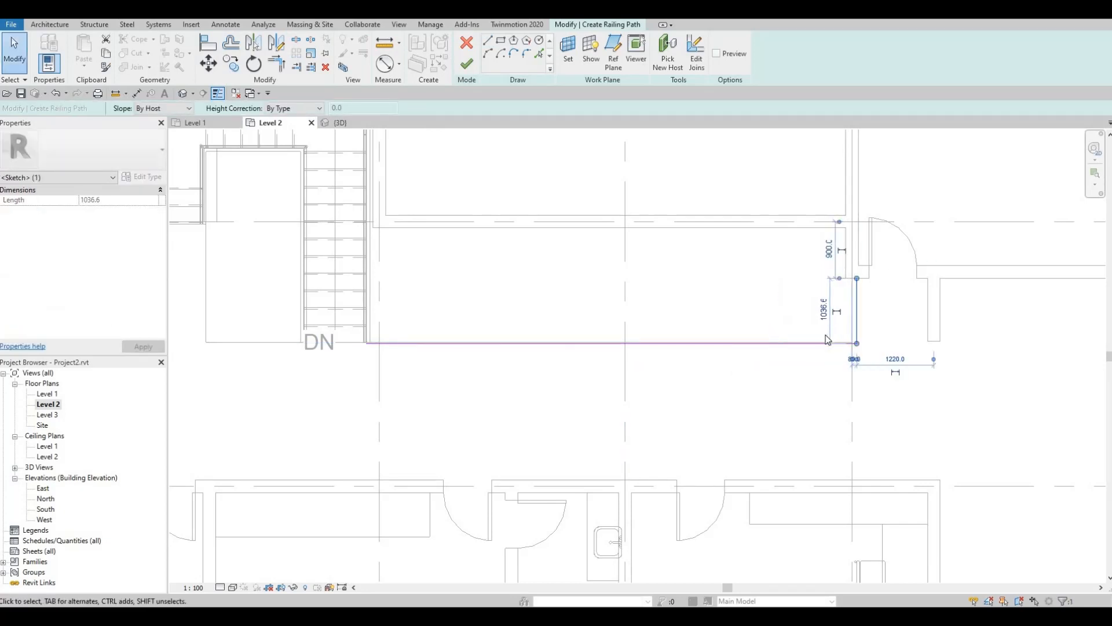
key("Left")
left_click(784, 346)
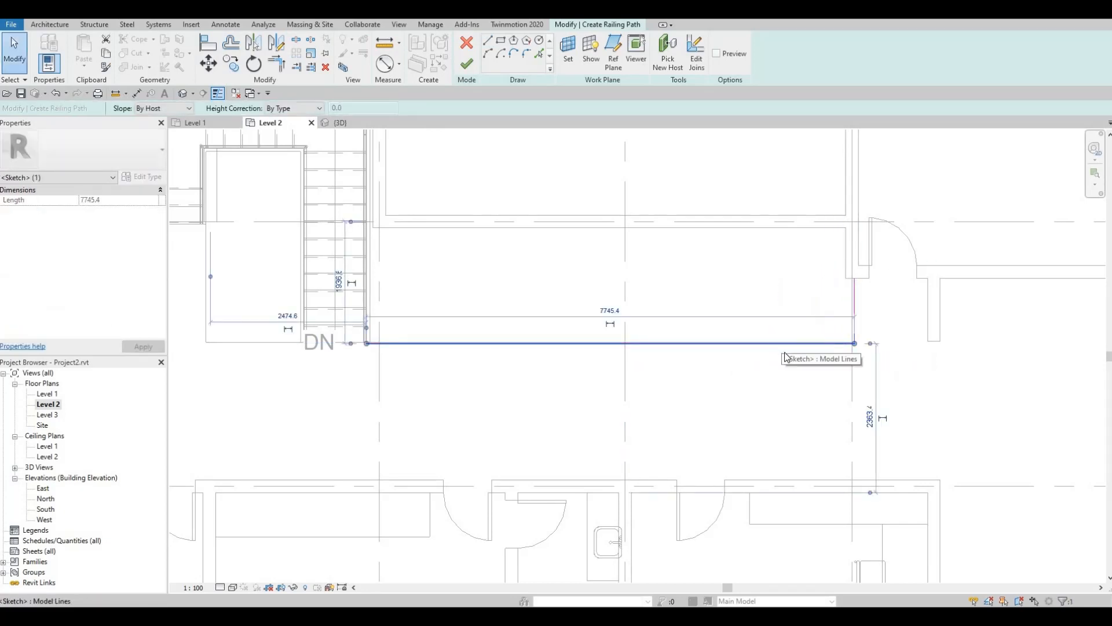
middle_click_drag(604, 346, 638, 367)
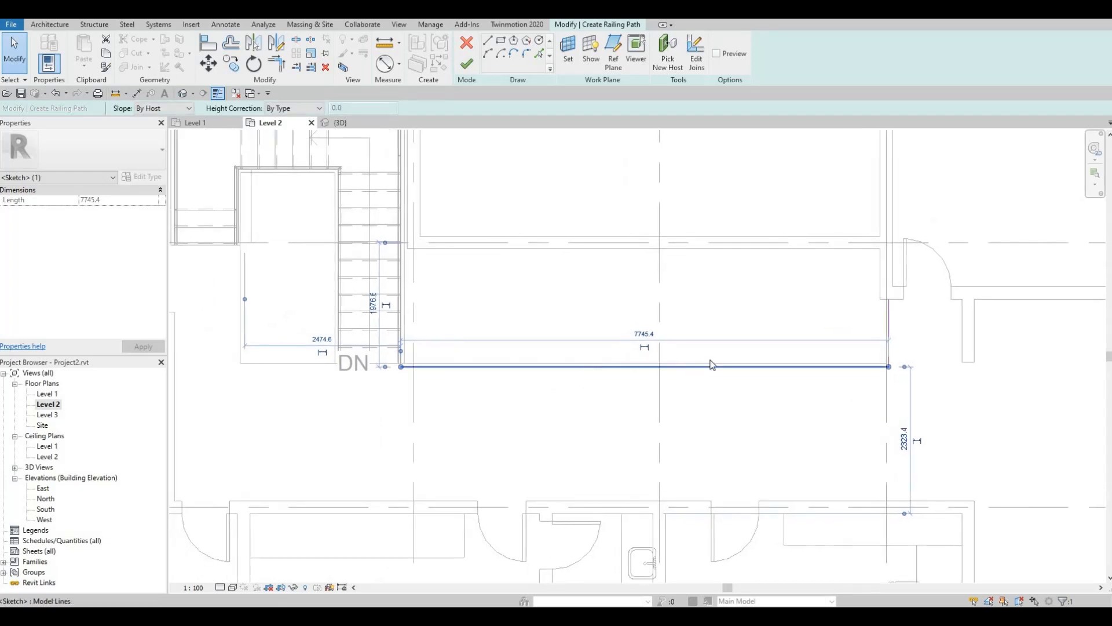
middle_click_drag(476, 339, 603, 340)
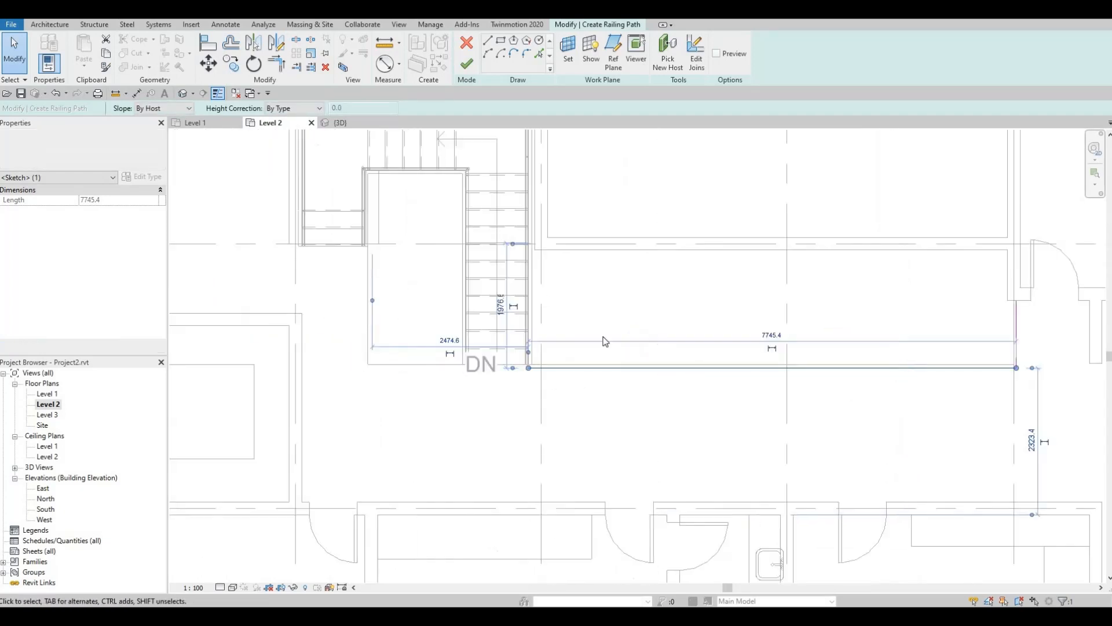
left_click(467, 68)
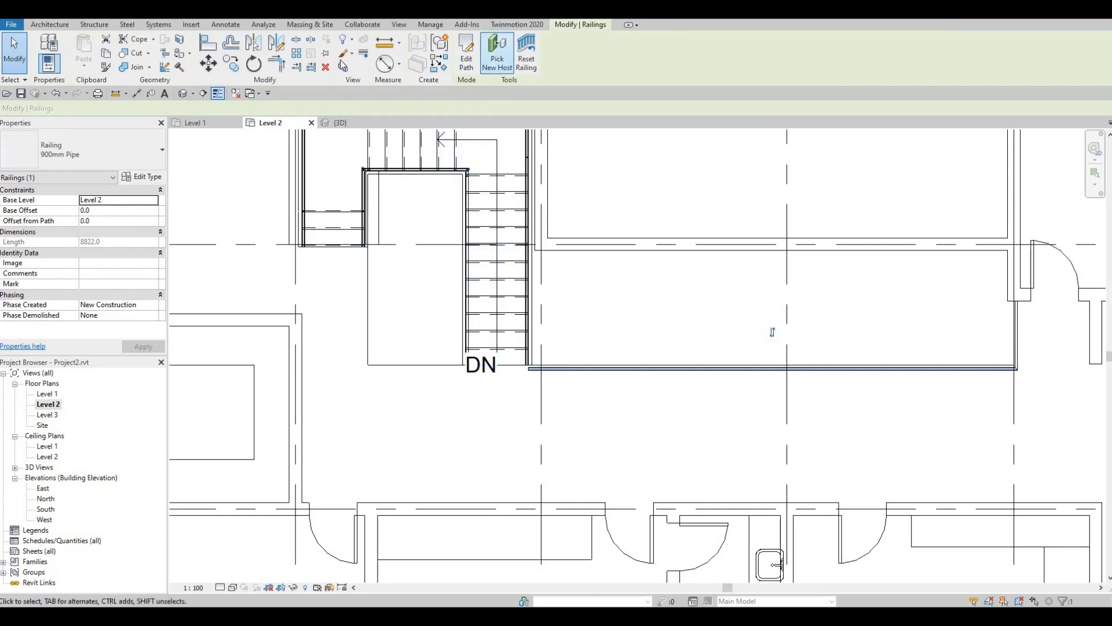
- Start another 900mm Pipe railing and sketch a horizontal line about 1540 mm long along the lower edge of the stairwell
left_click(68, 28)
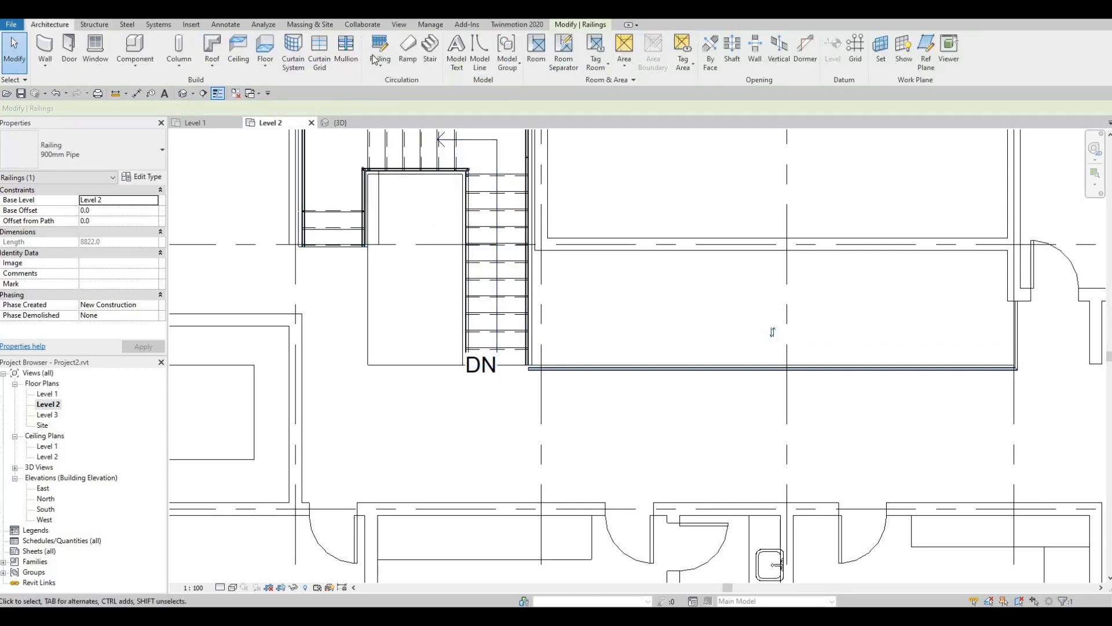
left_click(382, 46)
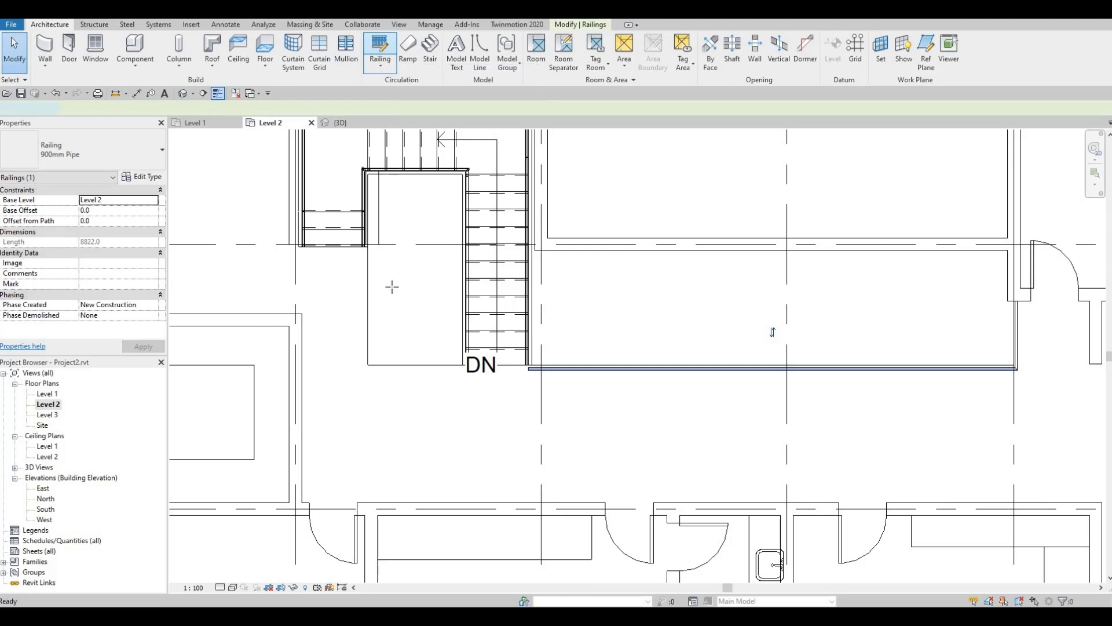
scroll(415, 359, "up", 2)
scroll(480, 369, "up", 2)
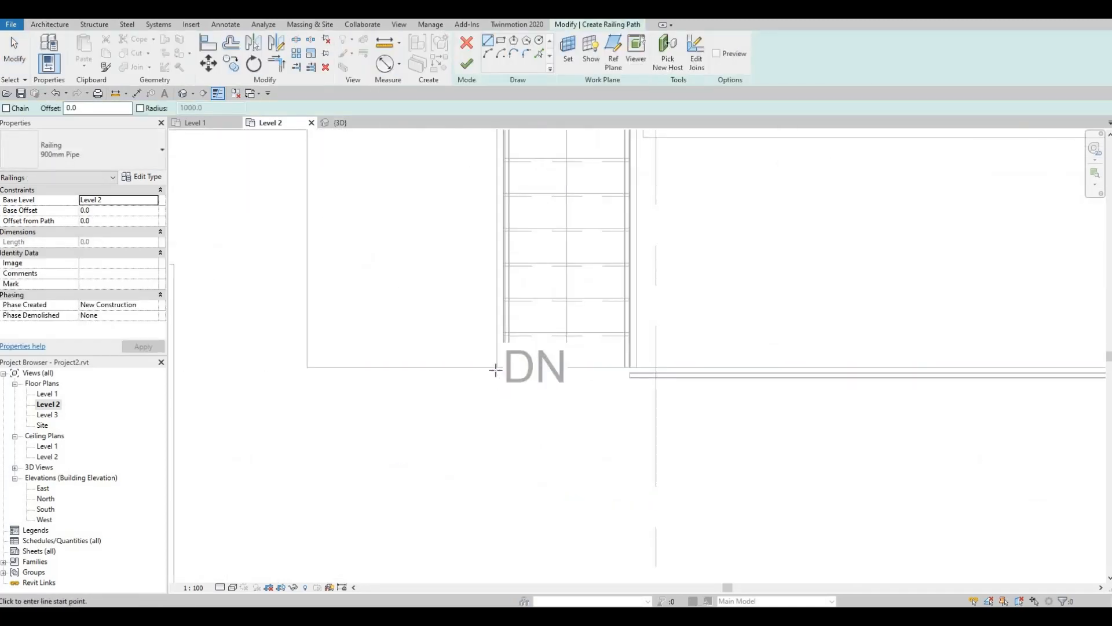
left_click(496, 368)
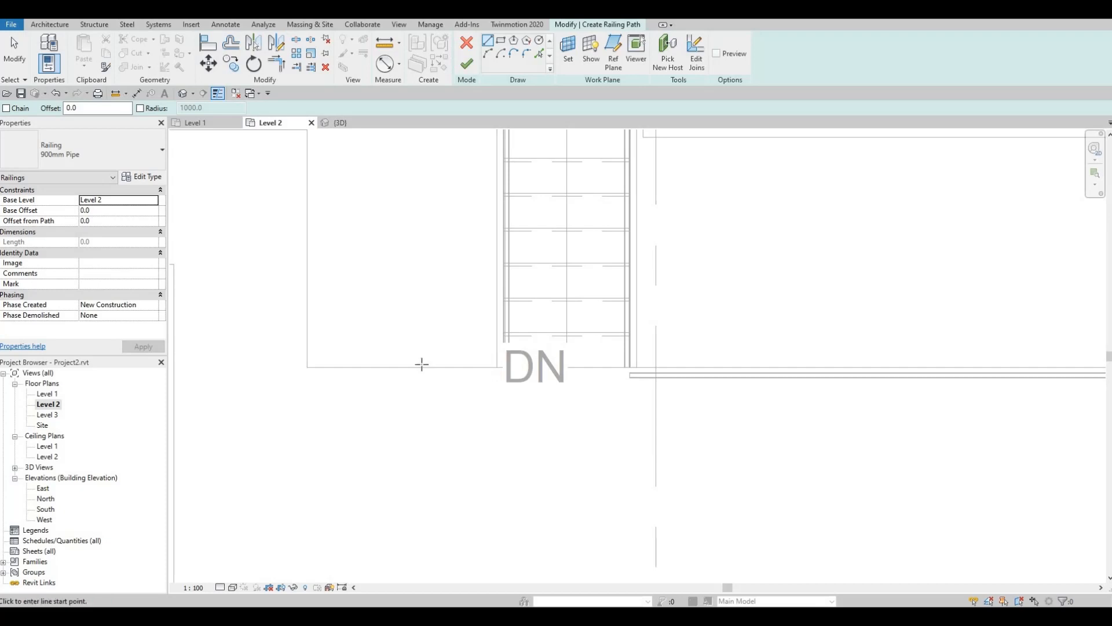
left_click(301, 374)
- Continue the railing path about 1880 mm up the stairwell's left edge and across below the short flight to its outer side
middle_click_drag(291, 227, 347, 450)
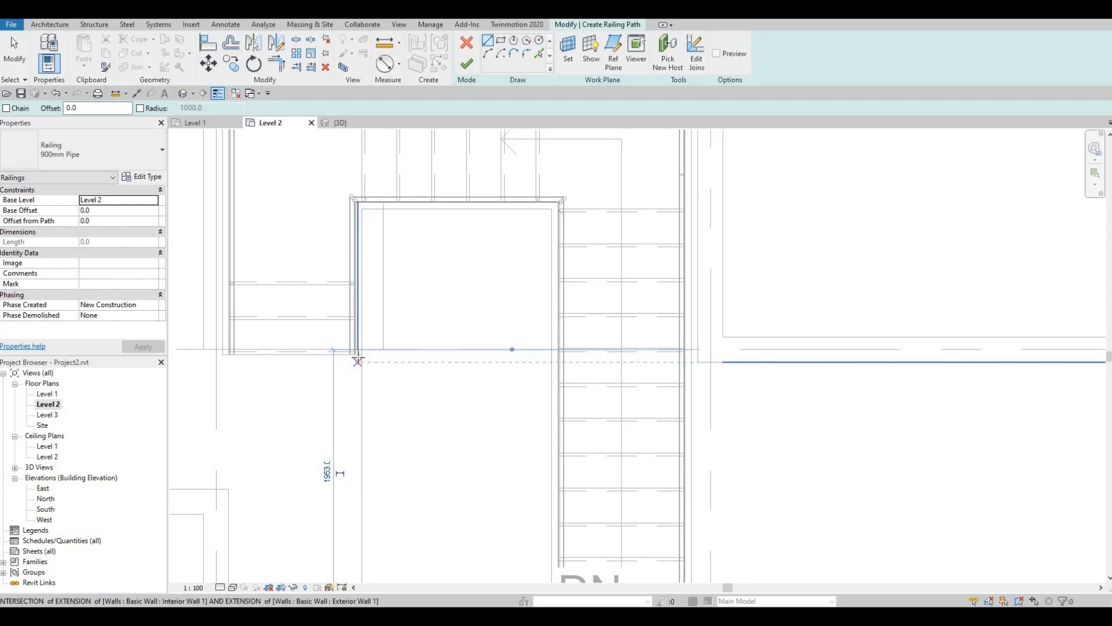
middle_click_drag(387, 334, 425, 204)
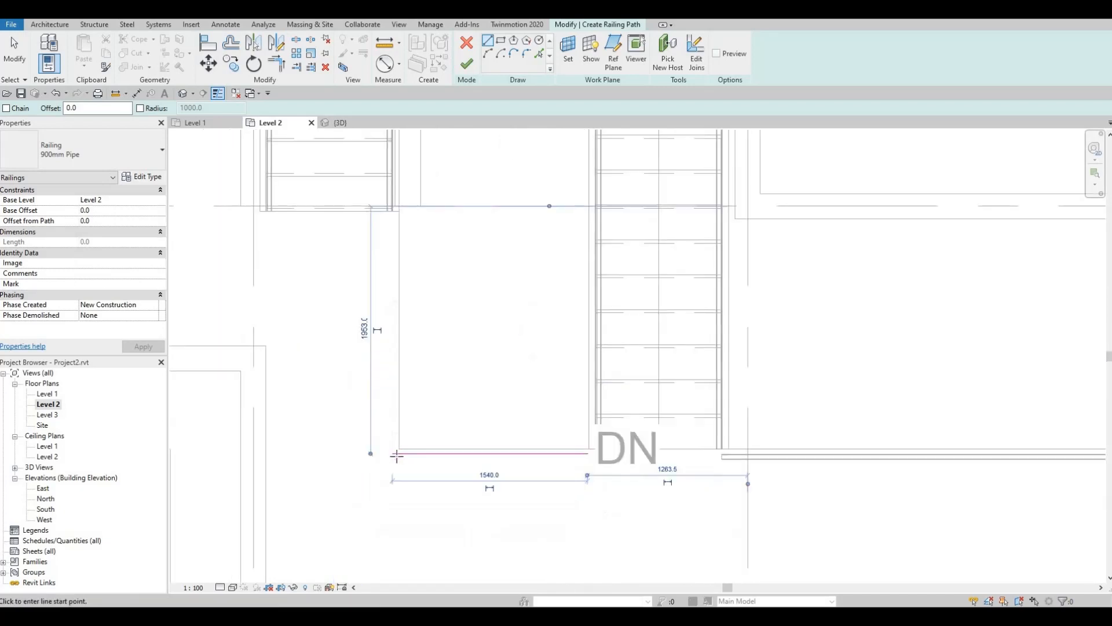
left_click(398, 216)
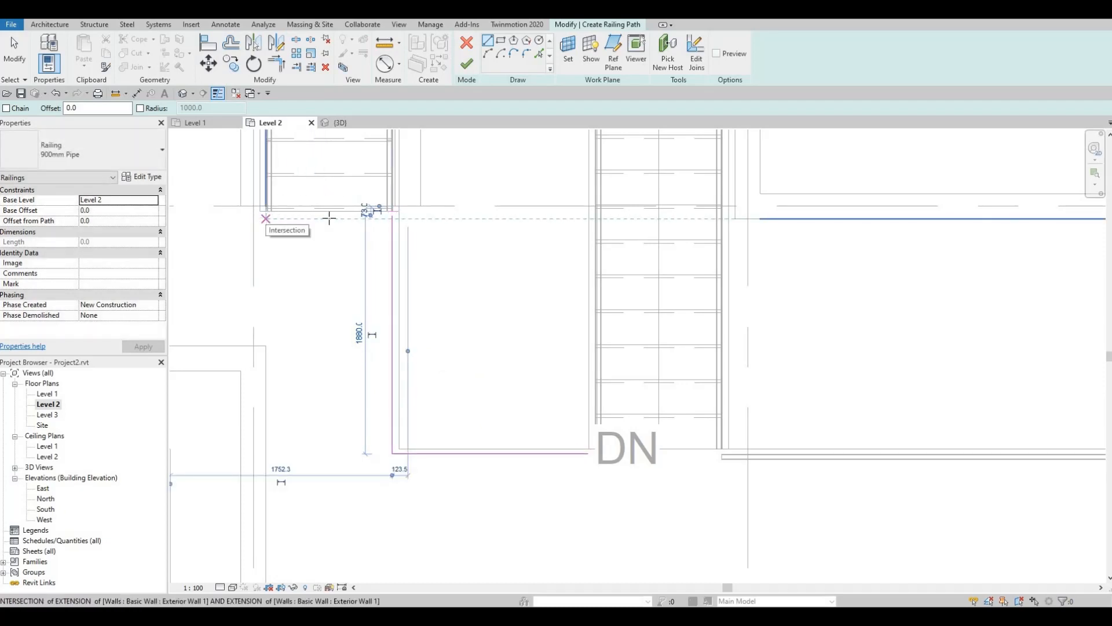
left_click(266, 218)
key("Escape")
key("Escape")
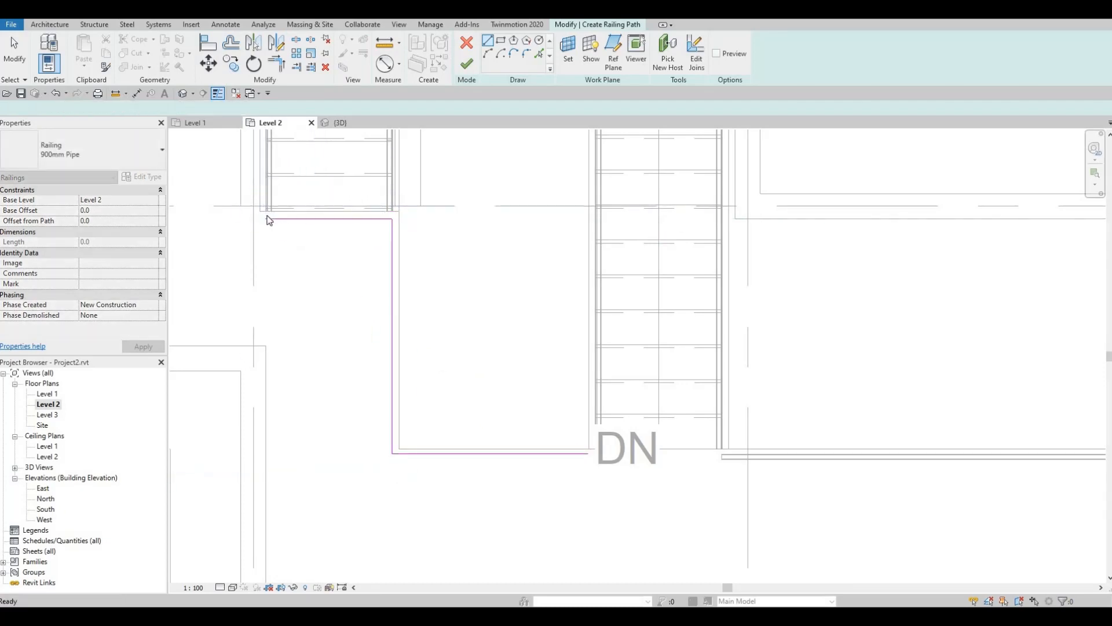
- Extend the upper railing line to the wall, nudge it up against the short flight and the vertical line slightly right, and finish the railing
scroll(268, 219, "up", 2)
left_click(271, 219)
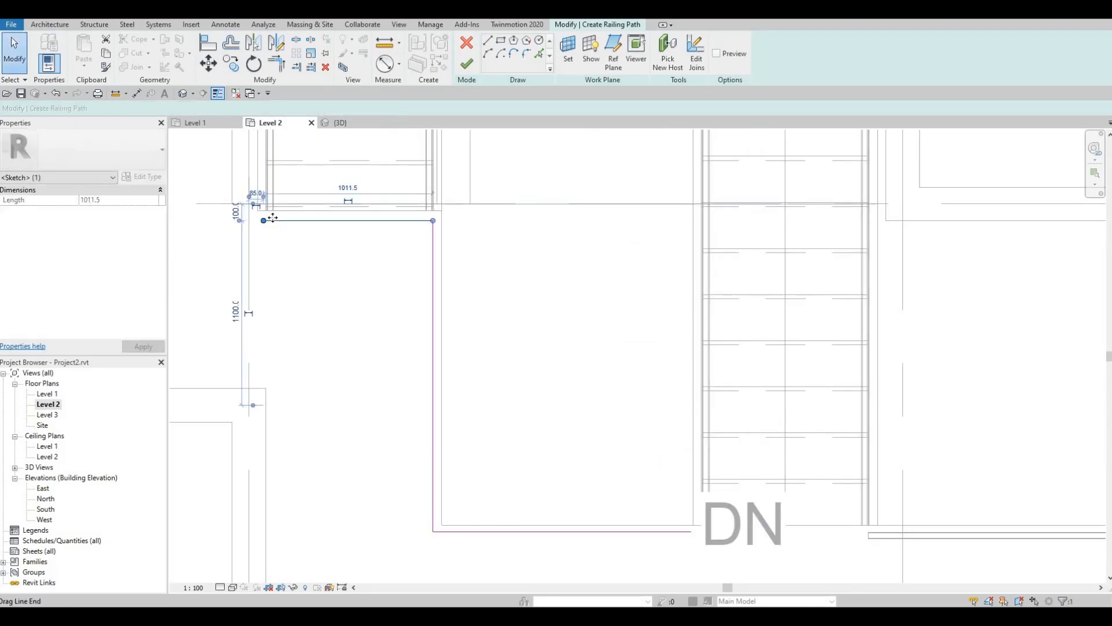
left_click_drag(272, 218, 266, 219)
key("Up")
key("Up")
key("Up")
key("Up")
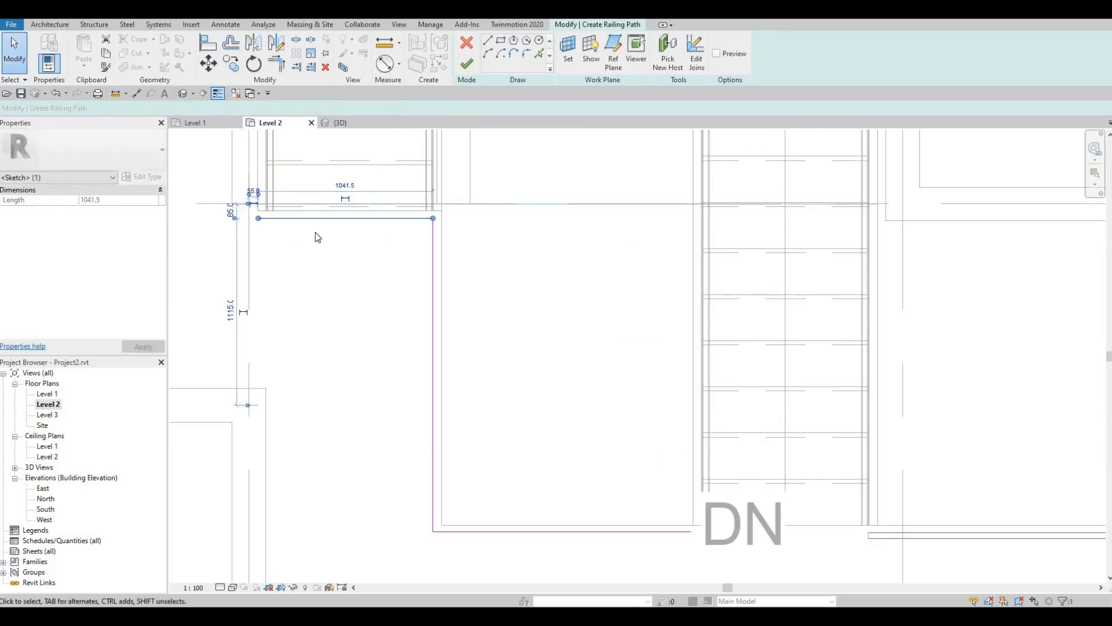
left_click(432, 251)
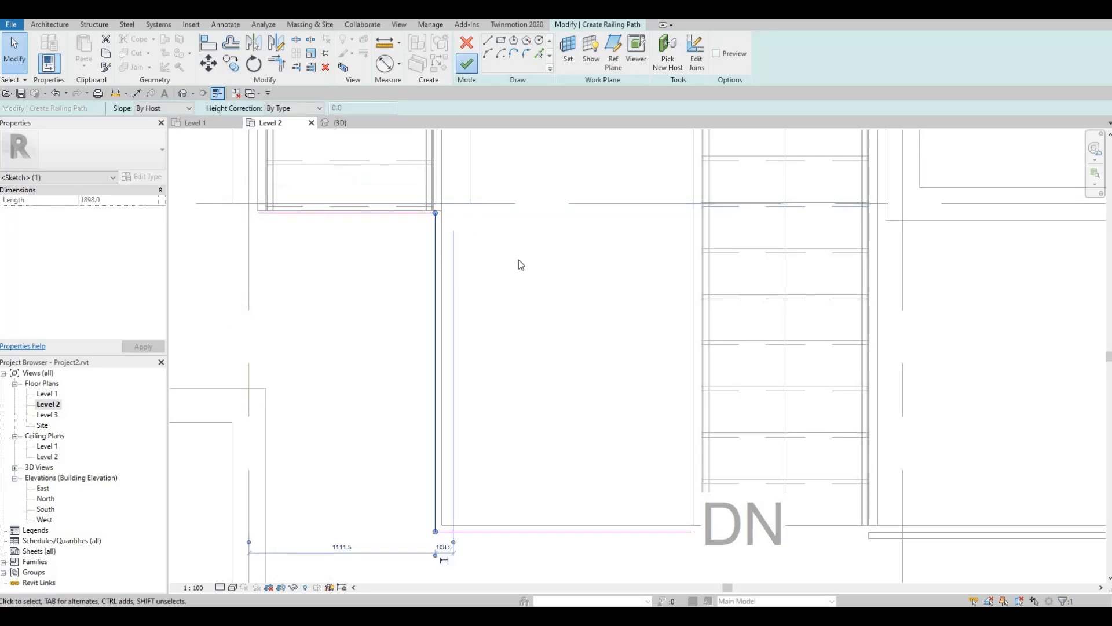
- Move the upper sofa in the sitting area slightly up toward the open floor edge
scroll(501, 336, "down", 3)
scroll(526, 412, "down", 2)
mouse_move(491, 374)
middle_mouse_down()
mouse_move(509, 430)
mouse_move(491, 414)
middle_mouse_up()
middle_click_drag(427, 371, 434, 398)
middle_click_drag(391, 214, 496, 300)
scroll(438, 212, "down", 2)
middle_click_drag(303, 341, 472, 212)
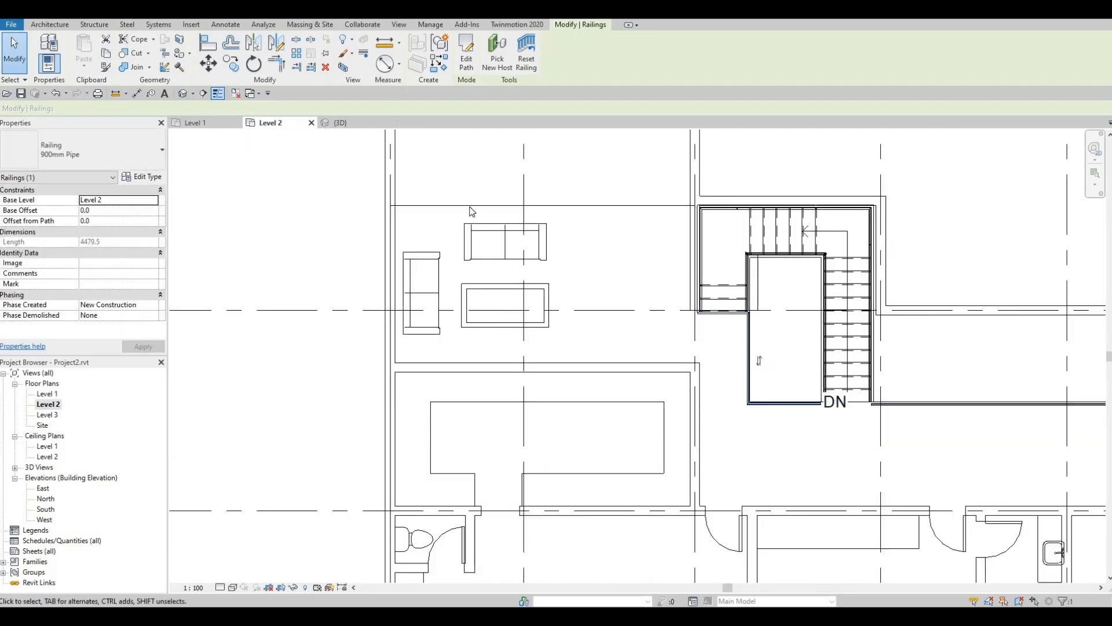
left_click(483, 222)
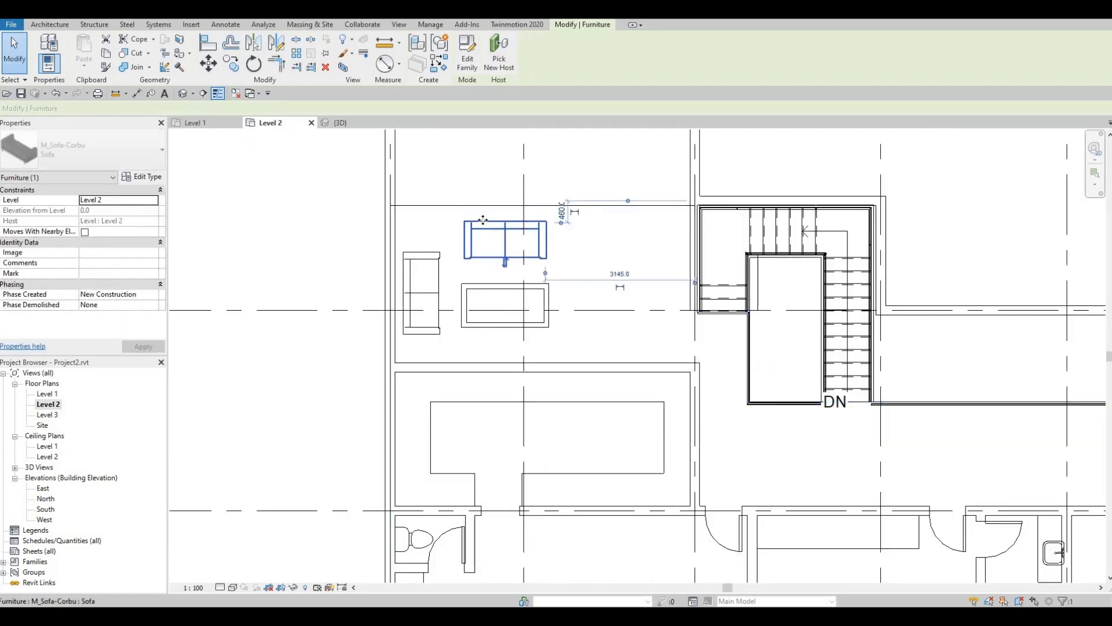
left_click_drag(483, 220, 482, 216)
key("Escape")
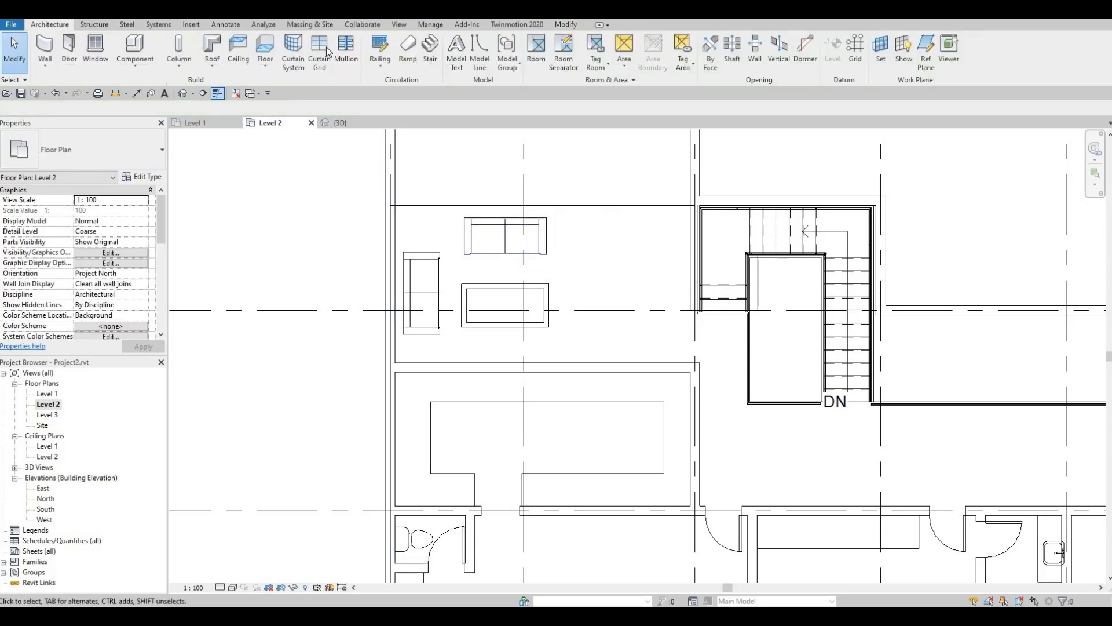
- Create a 900mm Pipe railing about 6200 mm long between the two side walls, along the open floor edge above the sofa
left_click(380, 64)
left_click(400, 94)
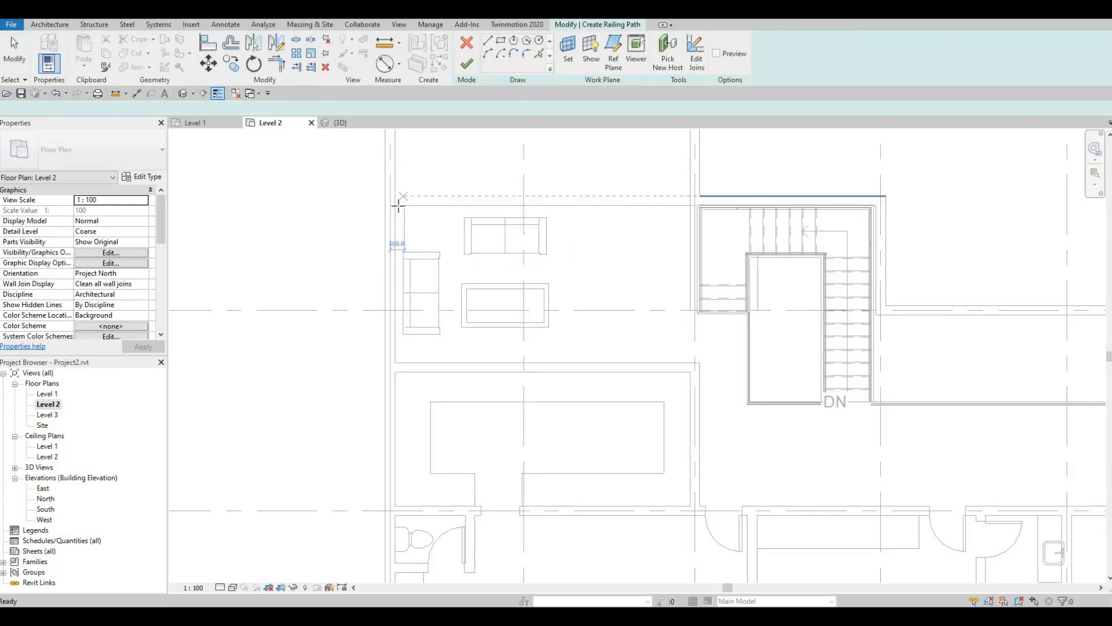
scroll(396, 205, "up", 4)
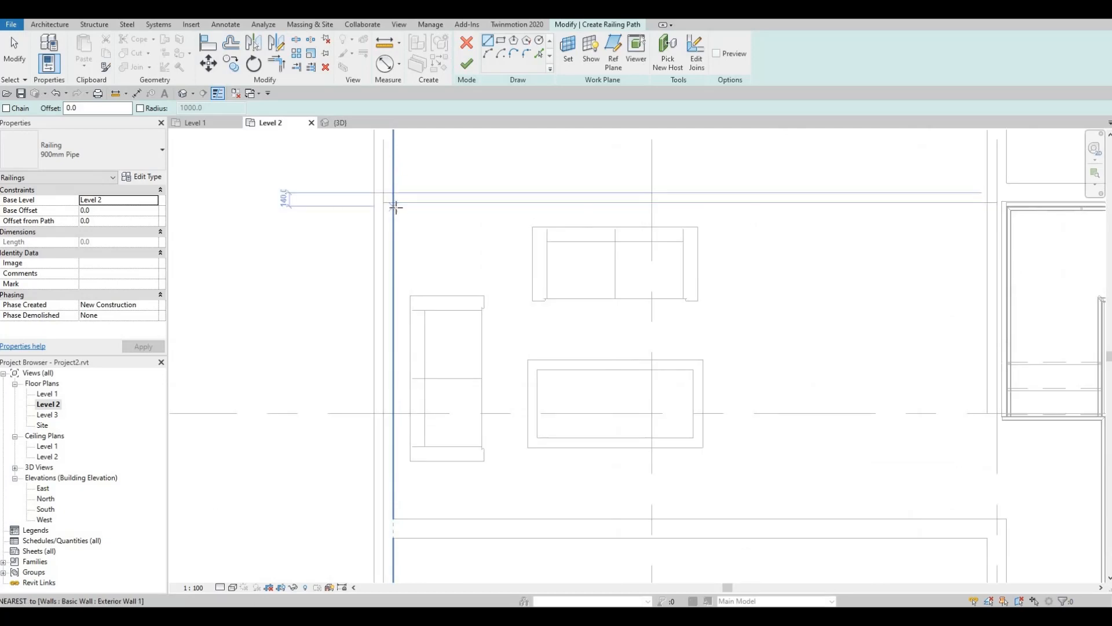
left_click(400, 207)
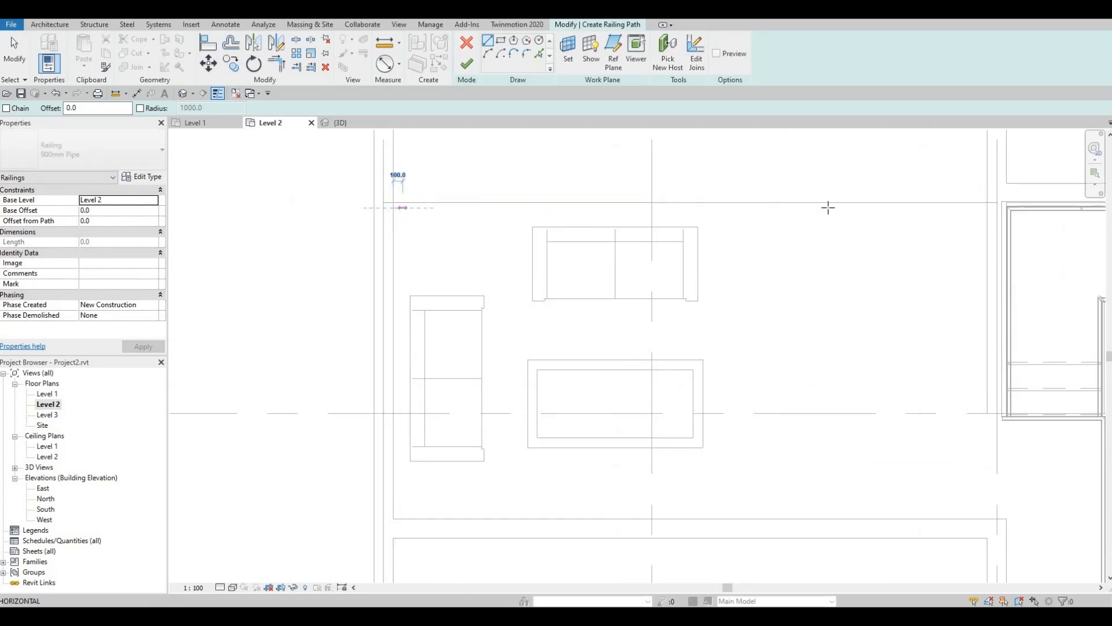
left_click(987, 208)
key("Escape")
key("Escape")
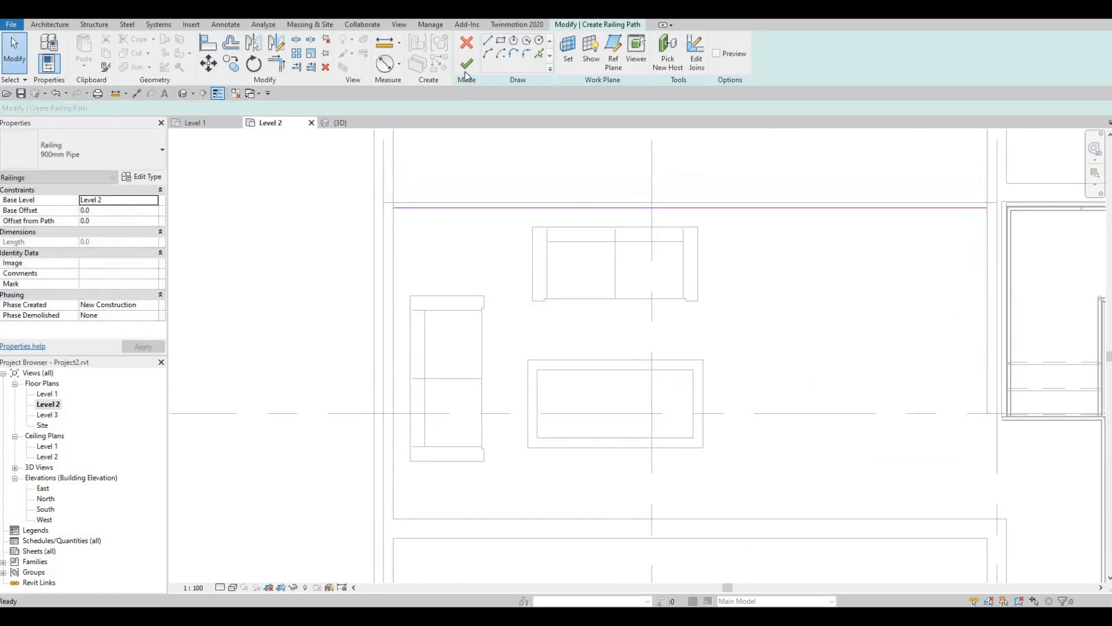
left_click(465, 70)
- Look over the railings on the Level 2 plan and open the default 3D view to check them
mouse_move(648, 233)
middle_mouse_down()
mouse_move(360, 171)
mouse_move(307, 176)
middle_mouse_up()
scroll(516, 235, "down", 2)
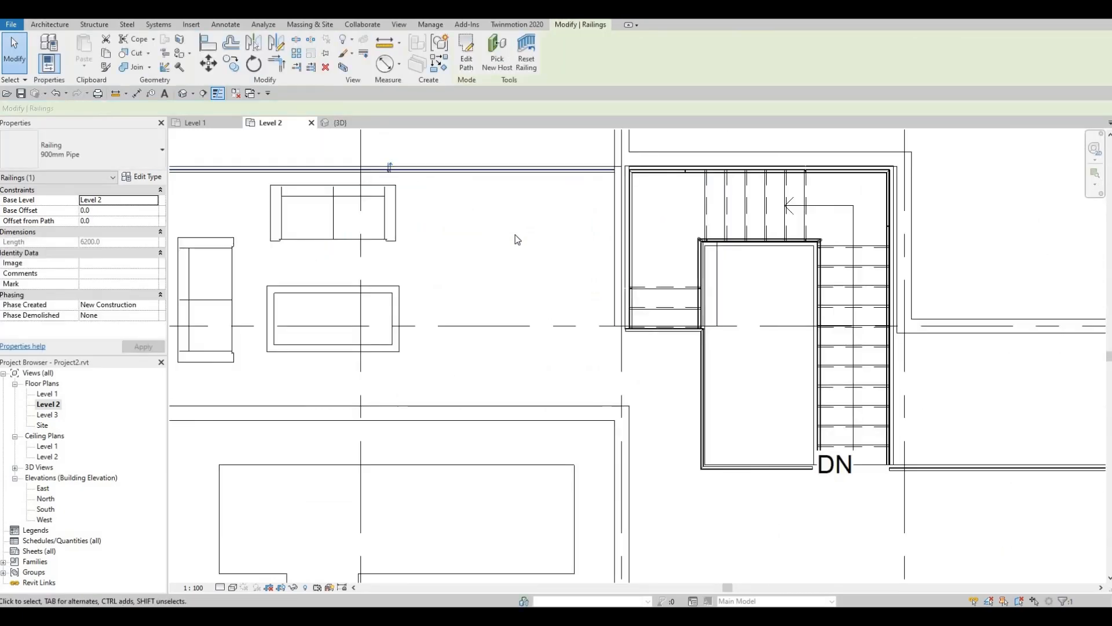
scroll(515, 235, "down", 3)
left_click(340, 122)
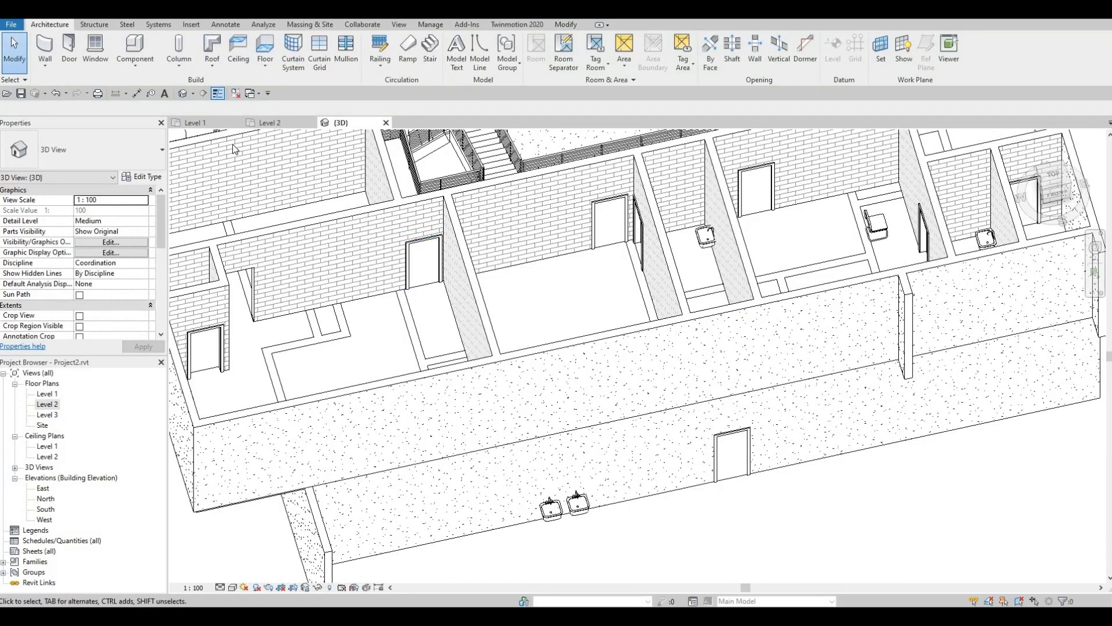
- Add entire-wall aligned dimensions for the upper exterior walls from grid 1 to grid 7, lined up in one row above grid A
middle_click_drag(235, 187, 293, 209)
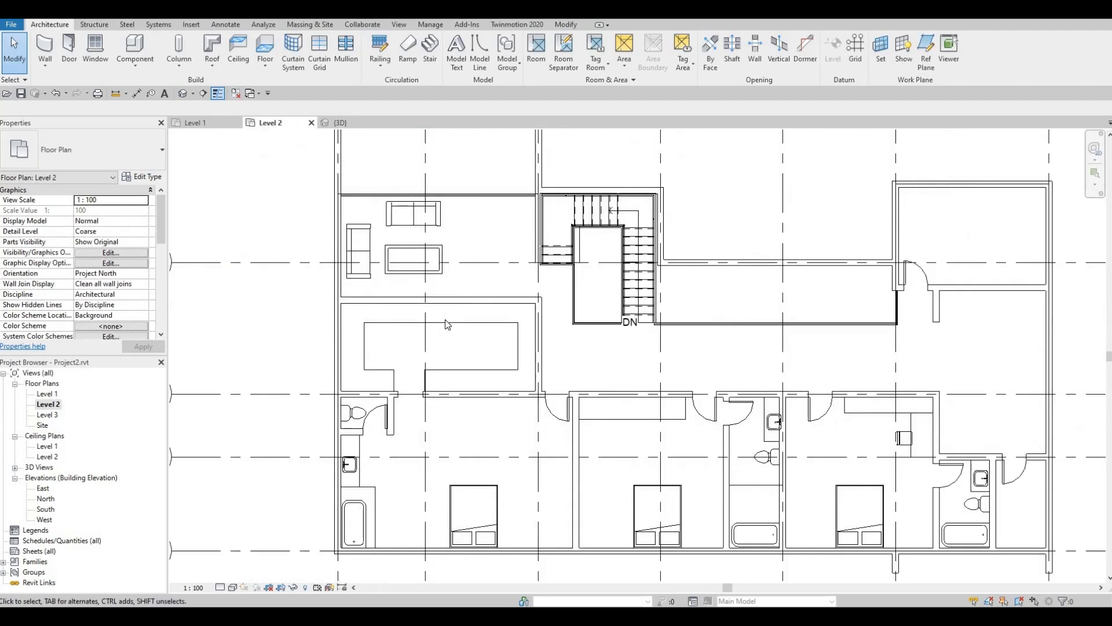
scroll(447, 325, "down", 5)
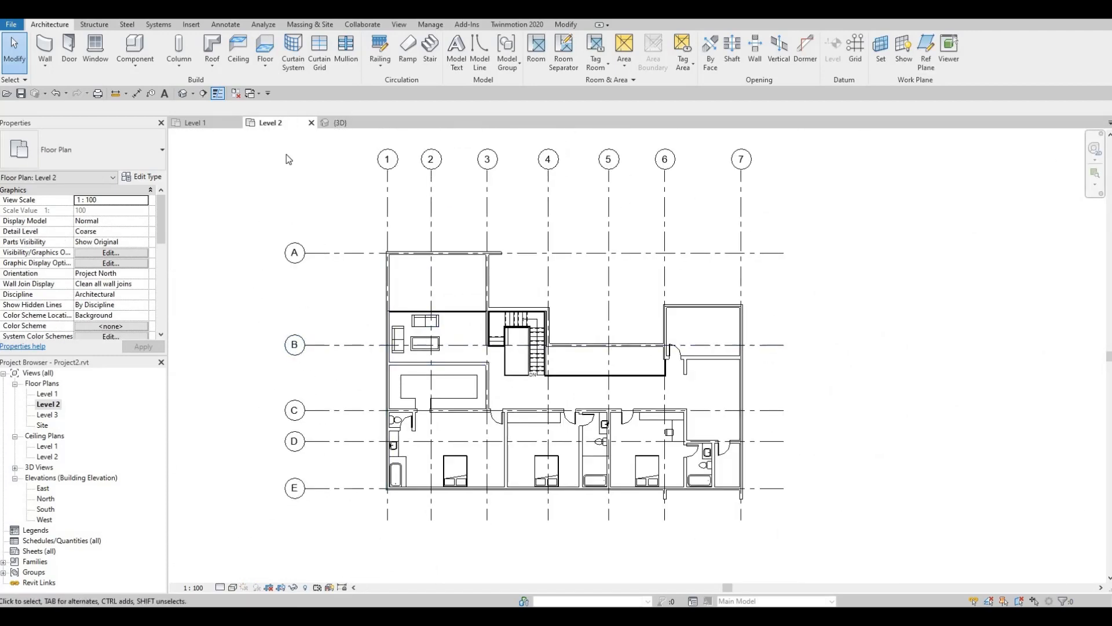
left_click(137, 94)
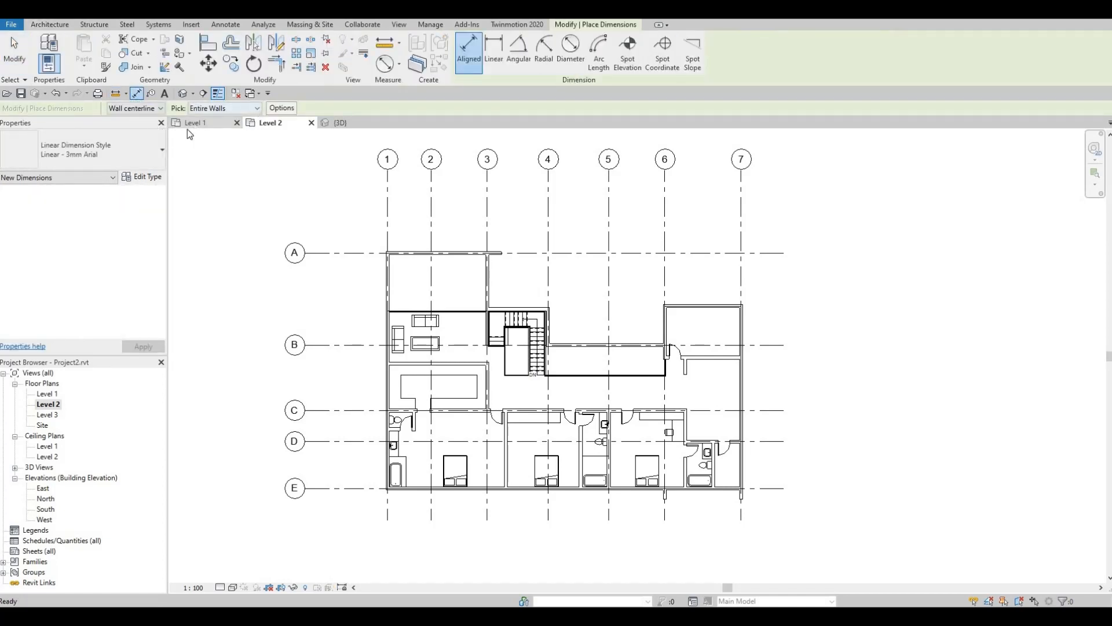
scroll(400, 243, "up", 3)
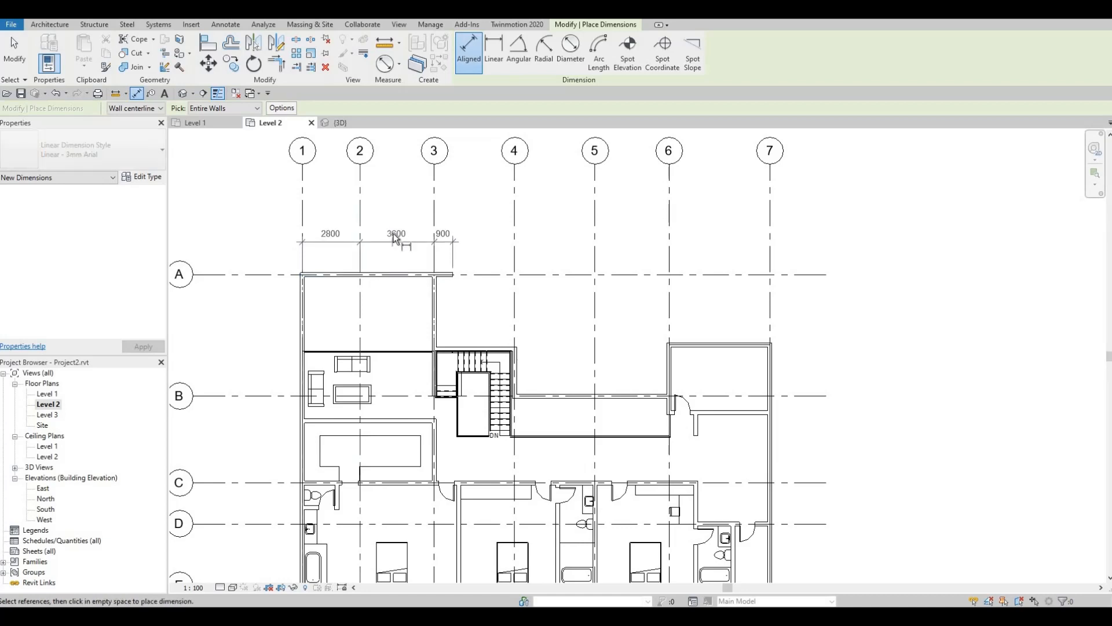
left_click(393, 234)
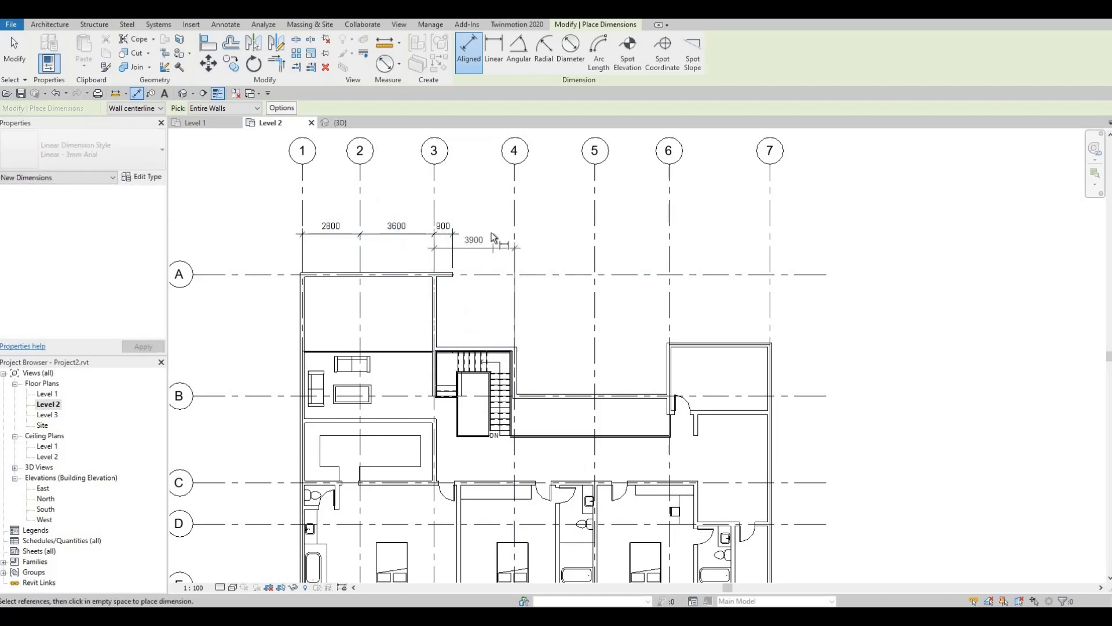
left_click(516, 246)
left_click(588, 394)
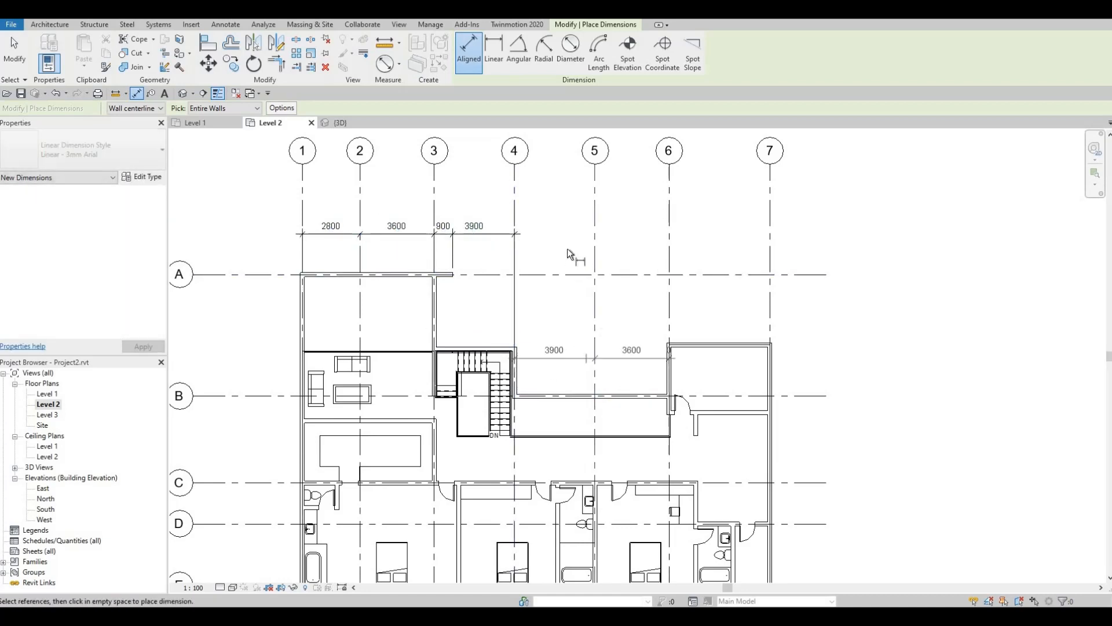
left_click(568, 237)
left_click(701, 344)
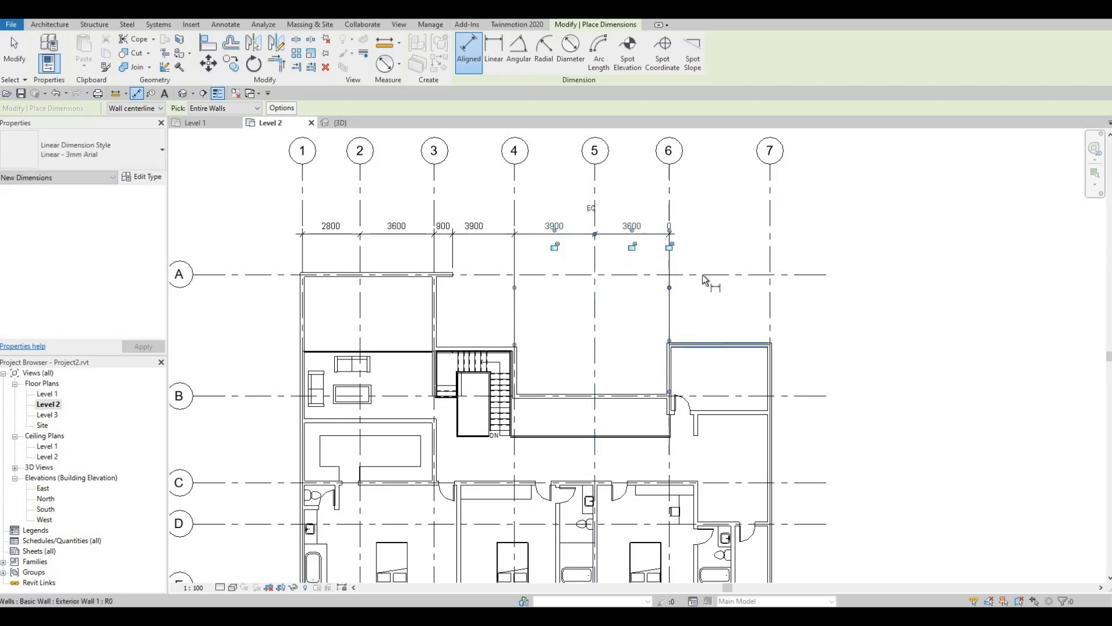
left_click(704, 235)
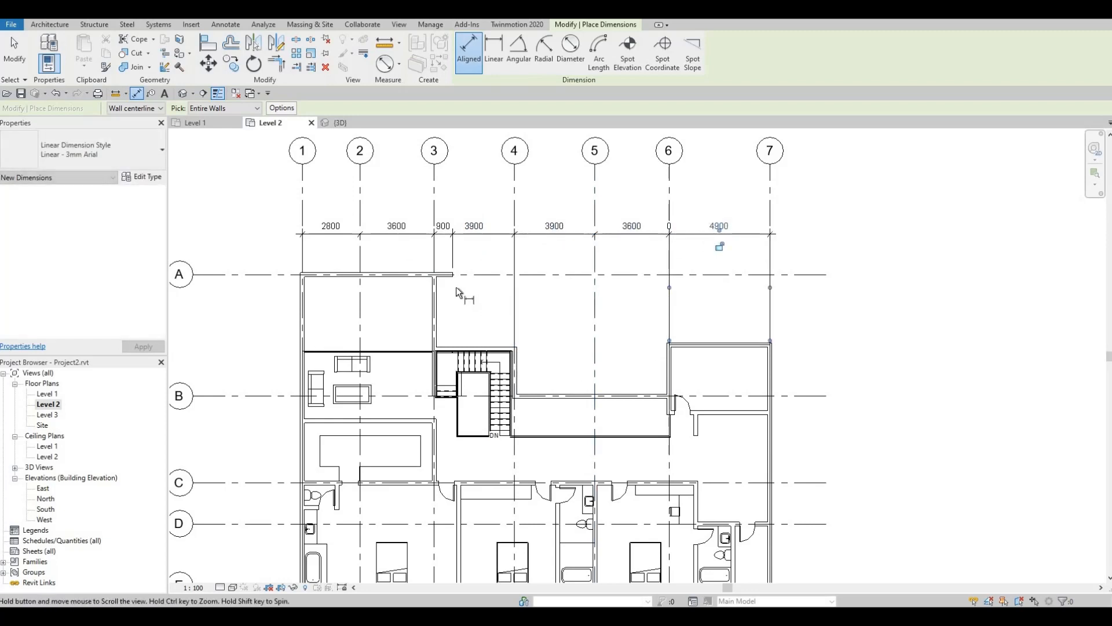
- Add an entire-wall aligned dimension string for the exterior wall along grid 1, placed just outside it
middle_click_drag(278, 315, 468, 266)
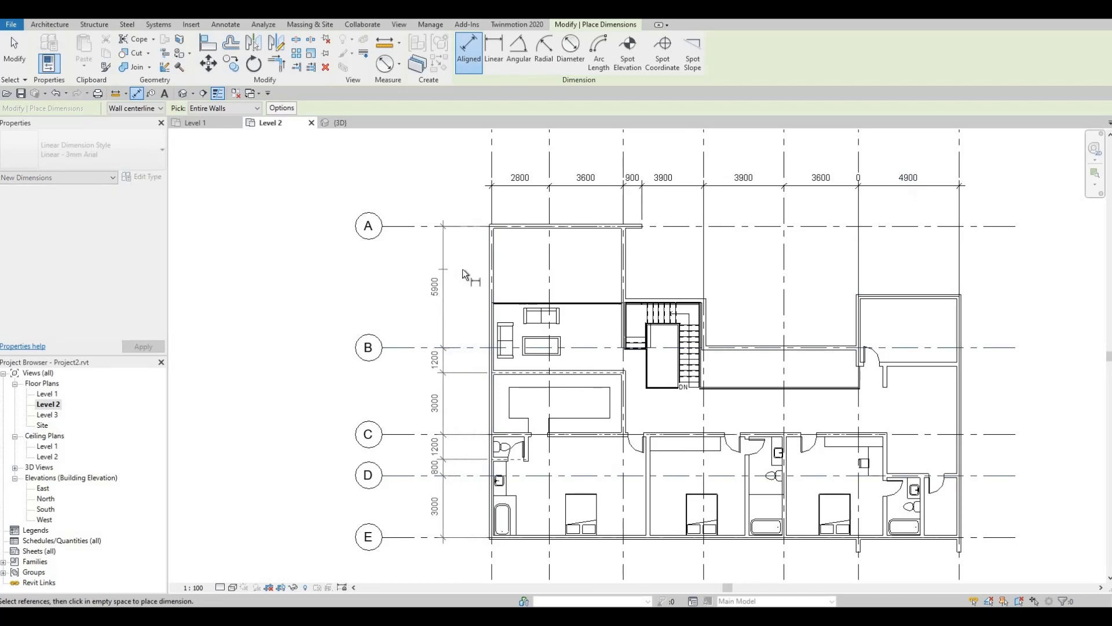
left_click(462, 269)
middle_click_drag(529, 173, 466, 198)
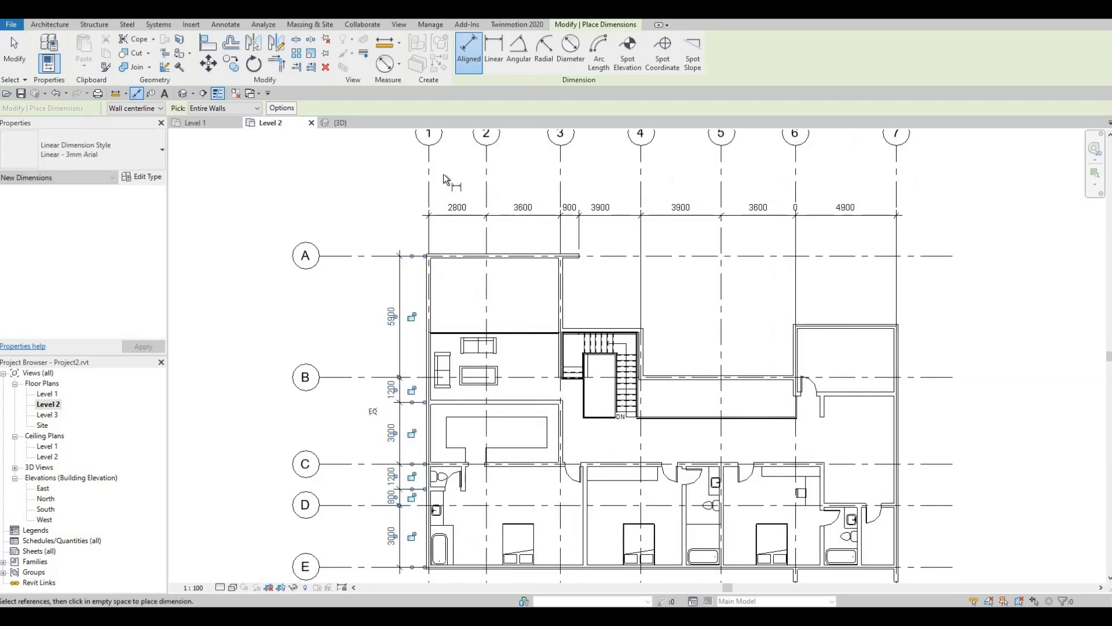
- Dimension the overall distances between grids 1 and 7 and between grids A and E, outside the wall dimension strings
left_click(428, 174)
left_click(896, 175)
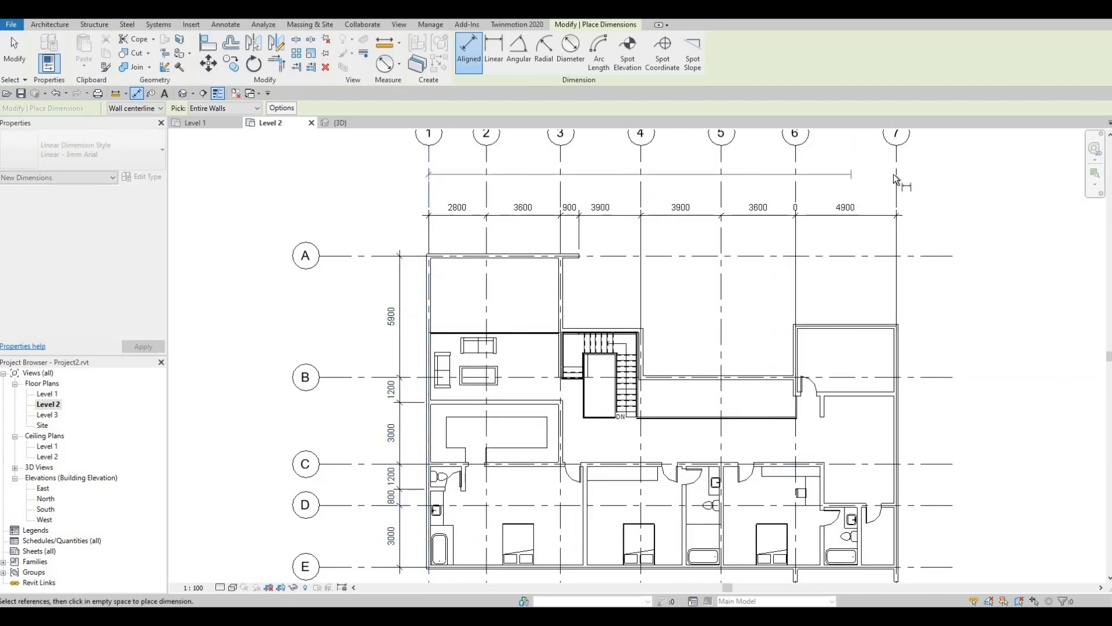
left_click(916, 177)
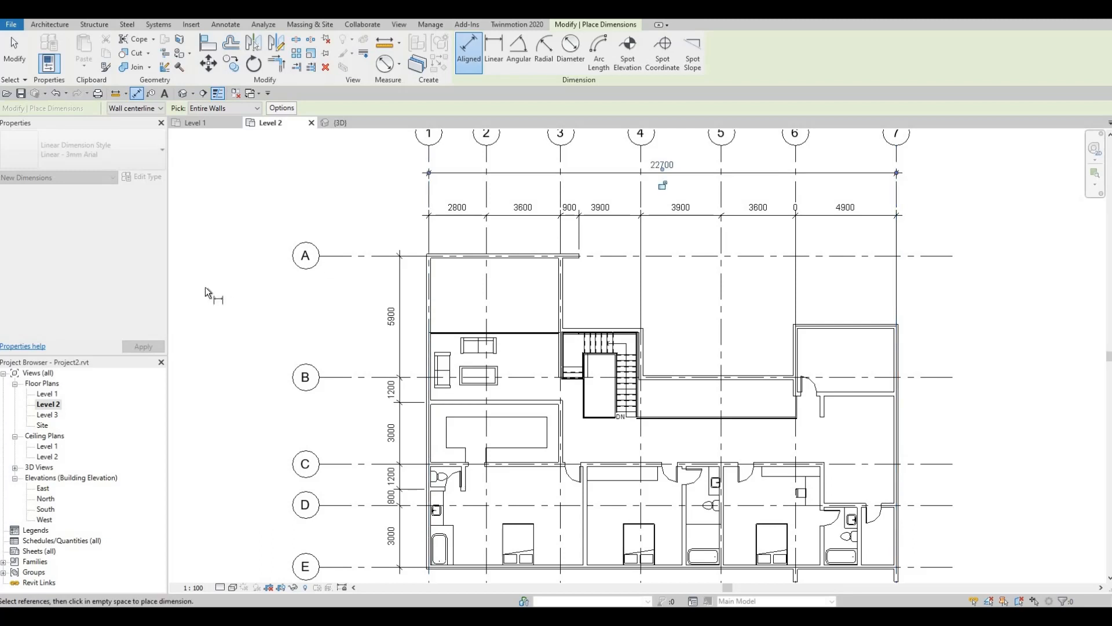
left_click(343, 255)
middle_click_drag(346, 372, 368, 238)
middle_click_drag(376, 401, 379, 387)
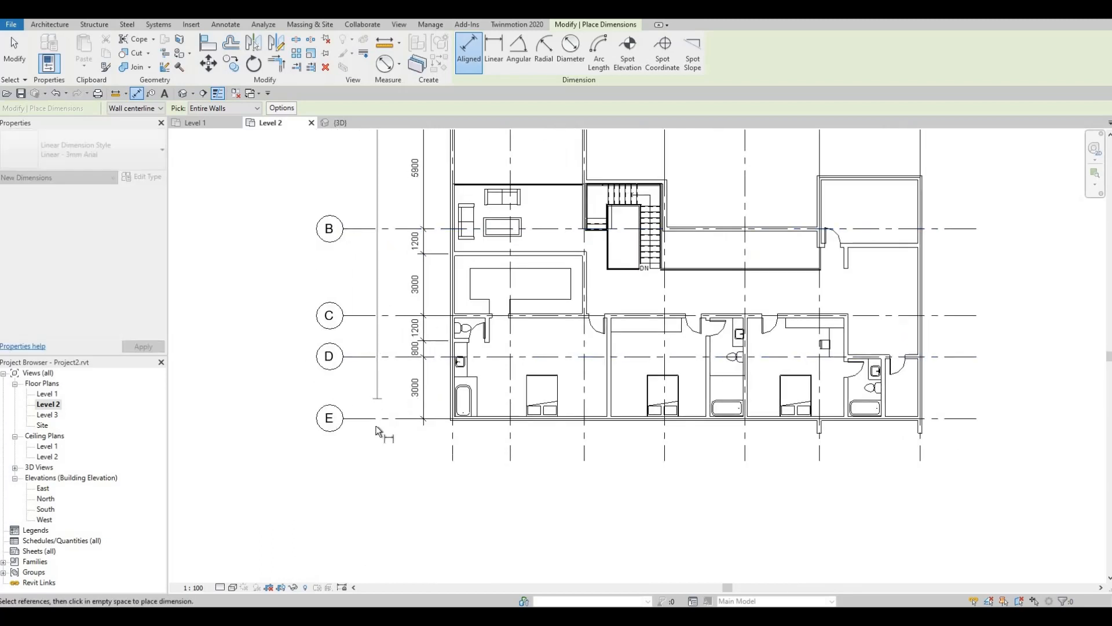
left_click(371, 418)
left_click(369, 446)
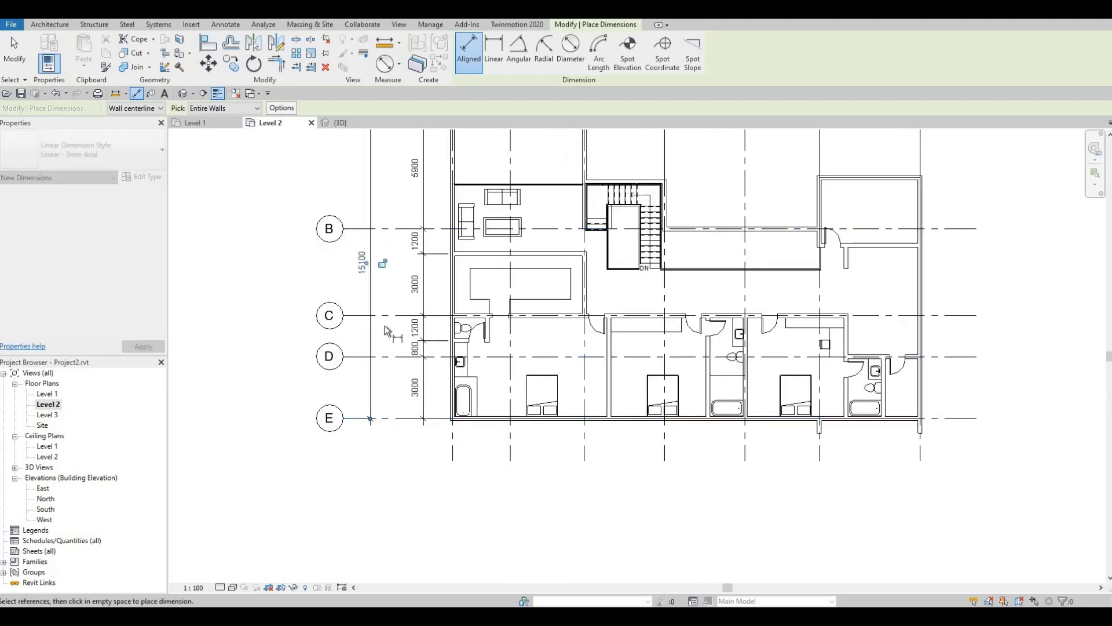
- Add a continuous dimension string through grids E, D, C, B and A, between the overall and wall dimensions
scroll(406, 417, "down", 1)
scroll(392, 465, "up", 1)
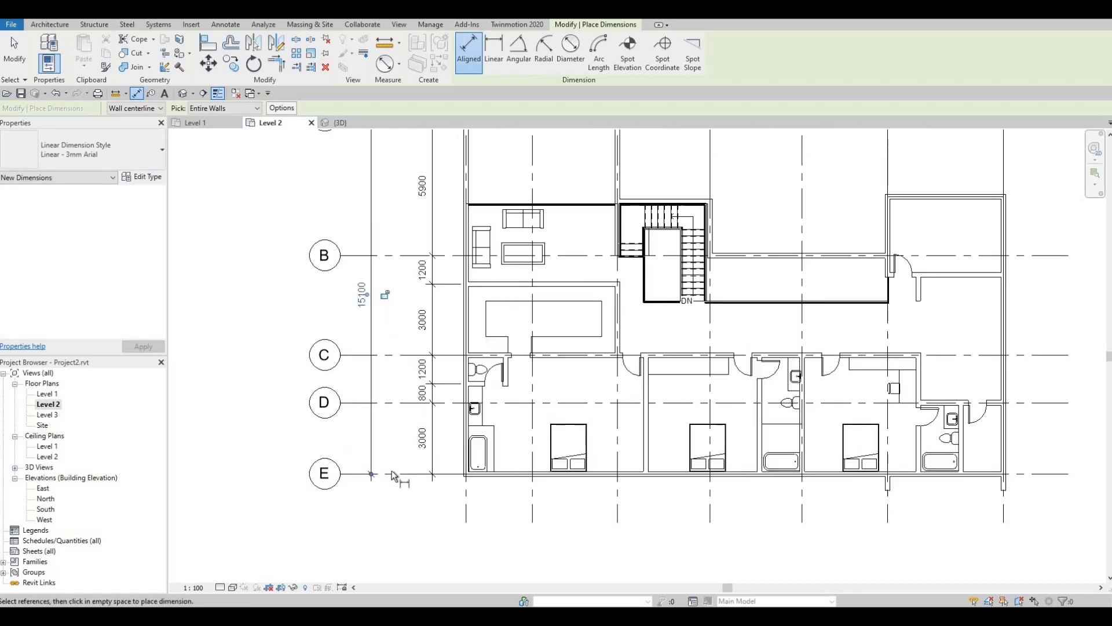
left_click(397, 459)
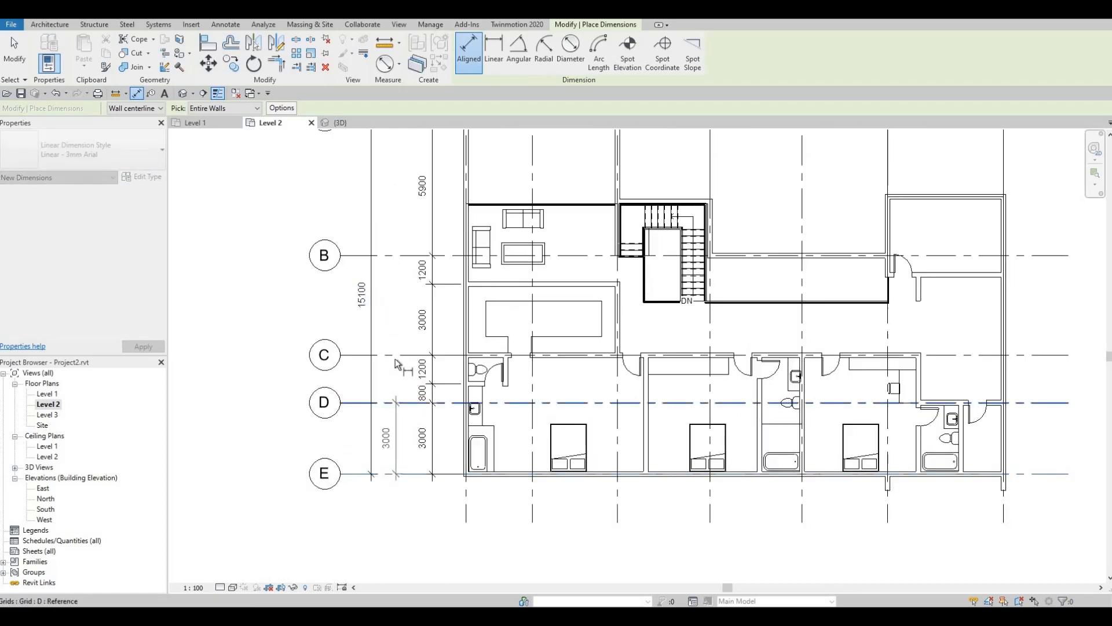
left_click(393, 402)
left_click(392, 355)
left_click(393, 255)
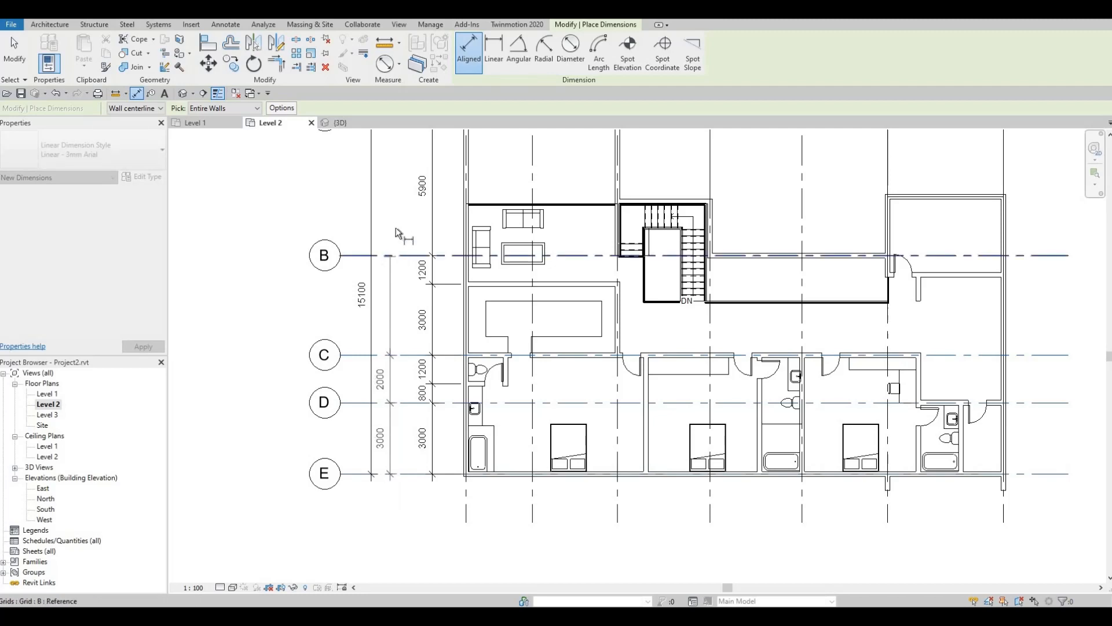
middle_click_drag(398, 232, 408, 403)
left_click(406, 287)
left_click(407, 260)
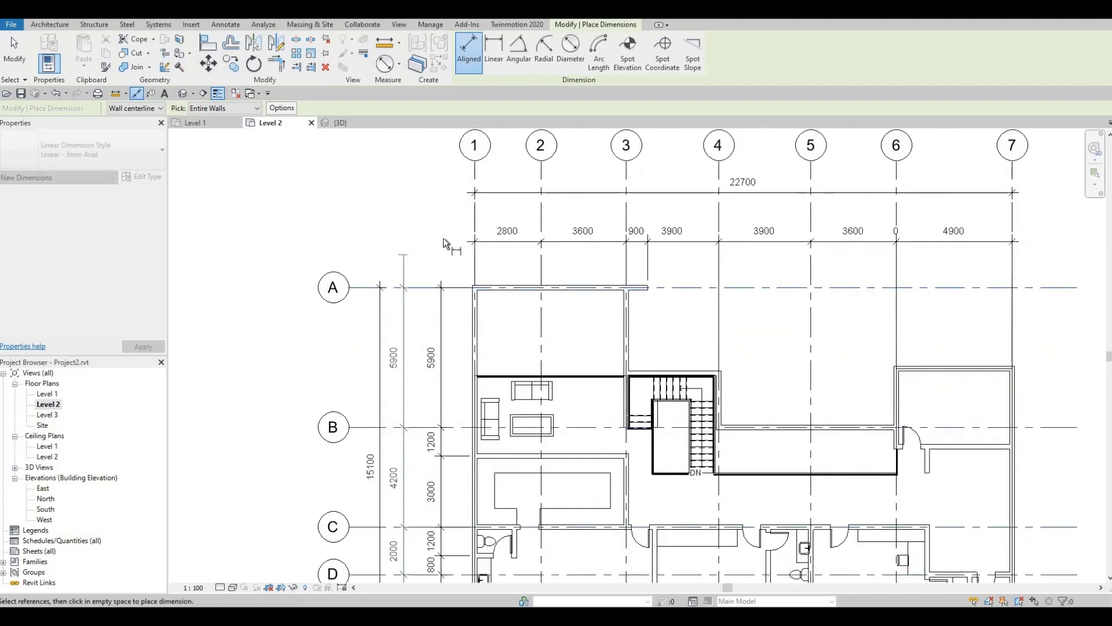
- Add a continuous dimension string through grids 1 to 7, between the overall and wall dimensions above the plan
left_click(475, 218)
left_click(541, 218)
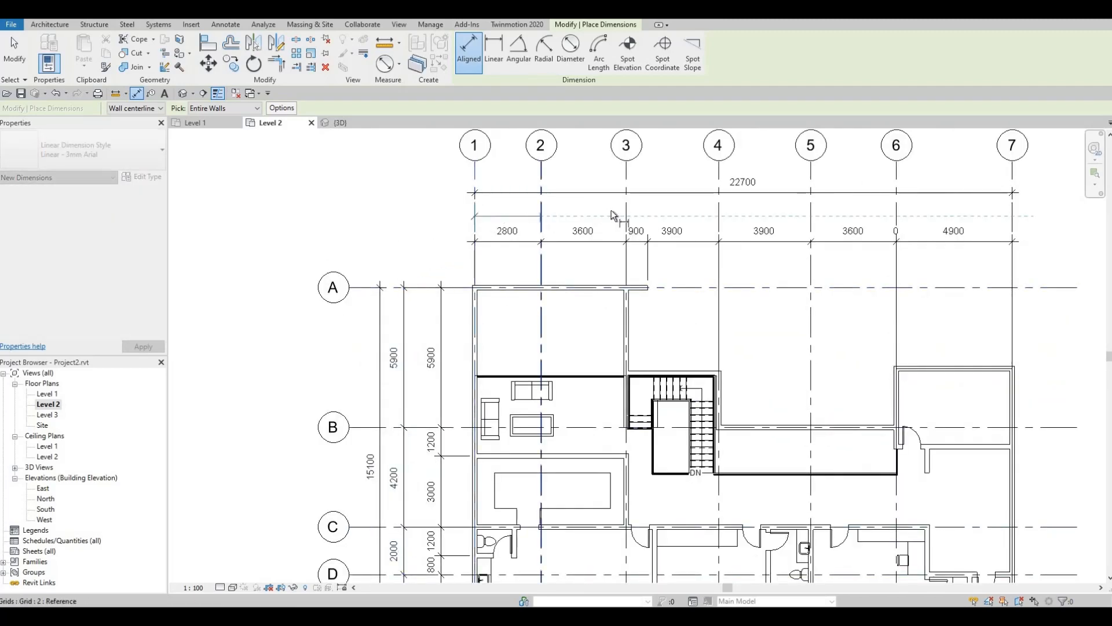
left_click(627, 216)
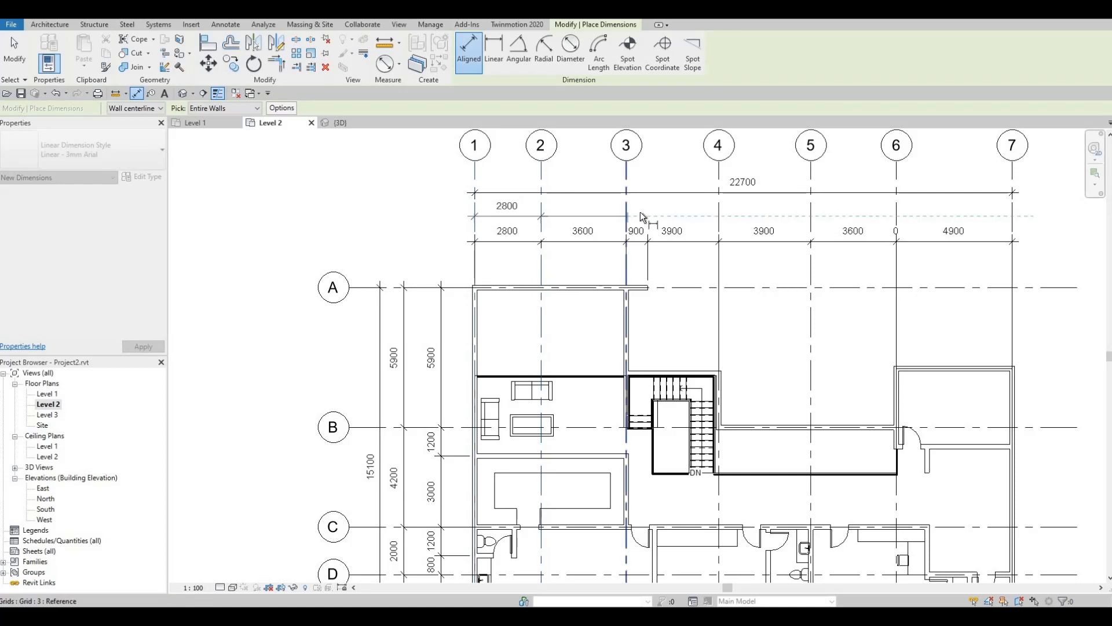
left_click(719, 215)
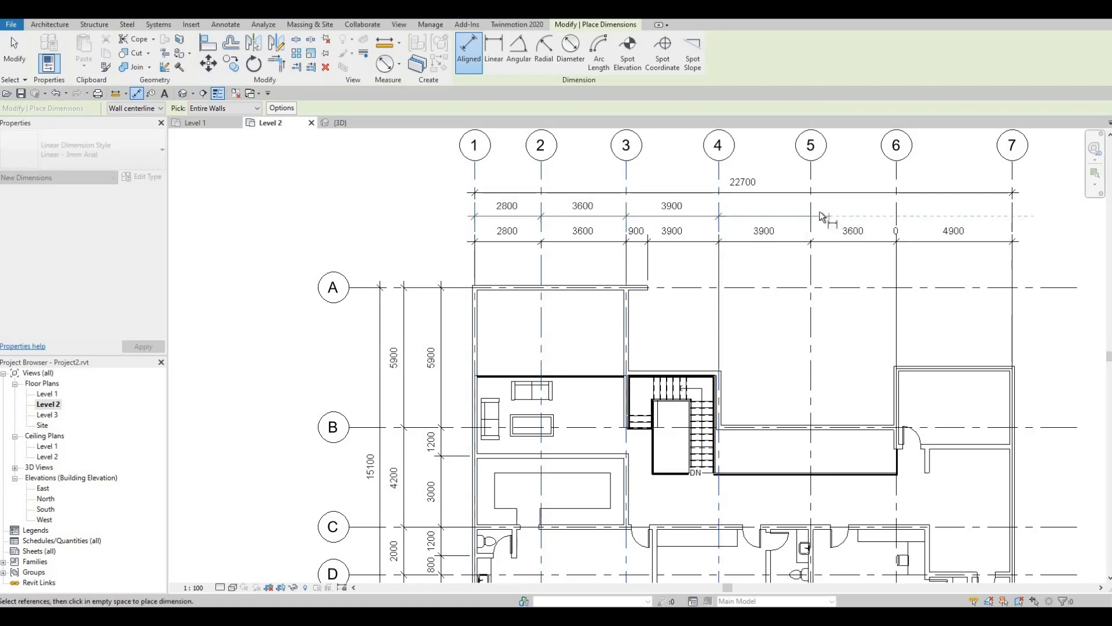
left_click(812, 217)
left_click(899, 217)
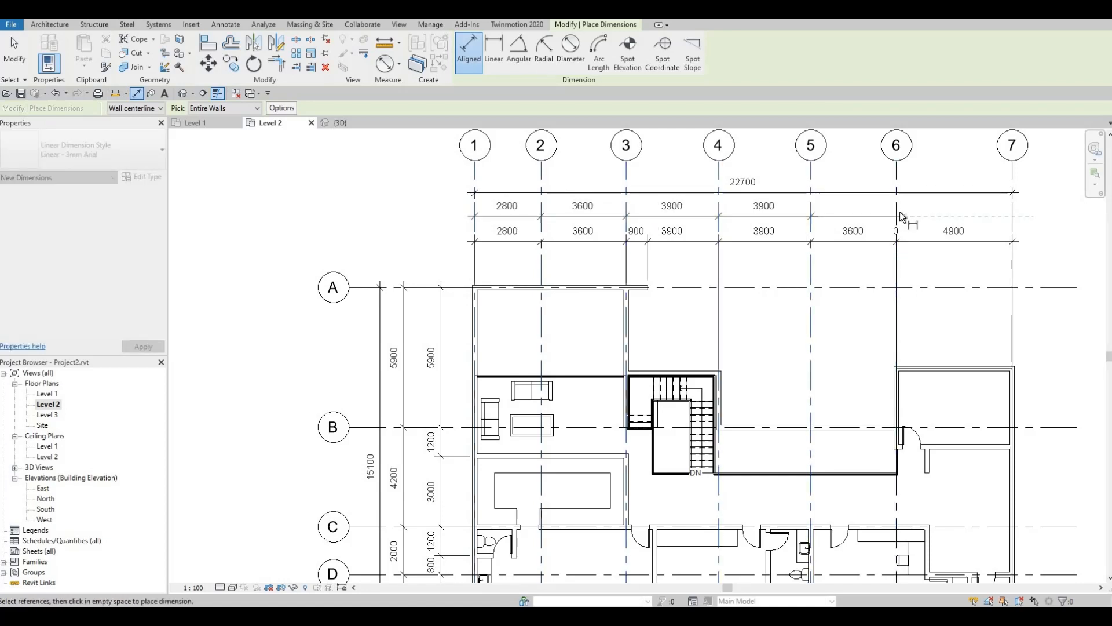
left_click(1012, 218)
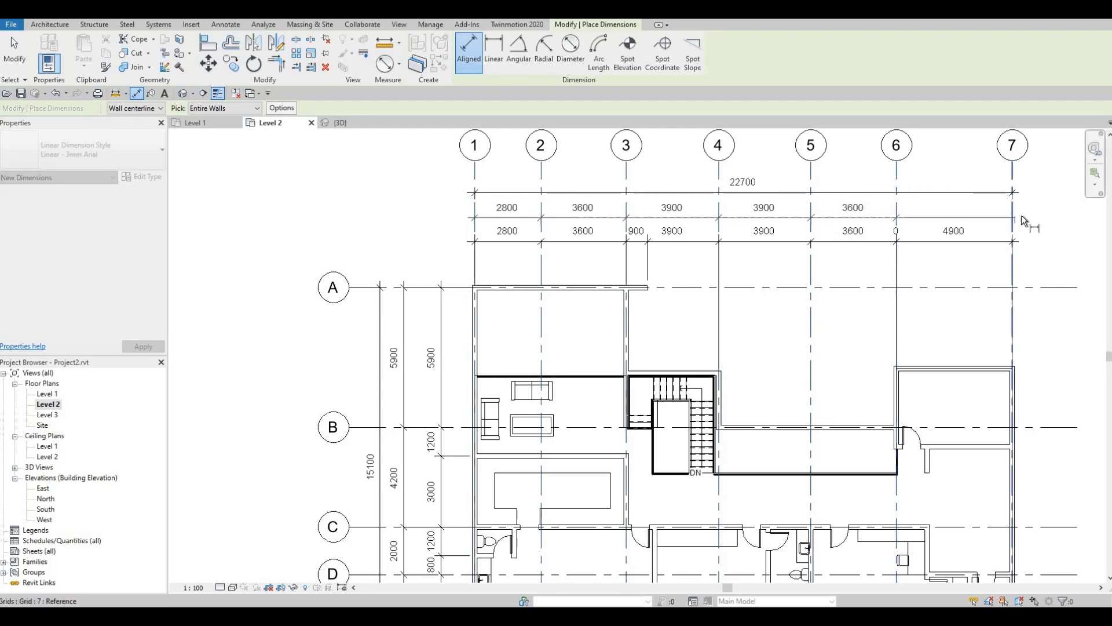
left_click(1034, 217)
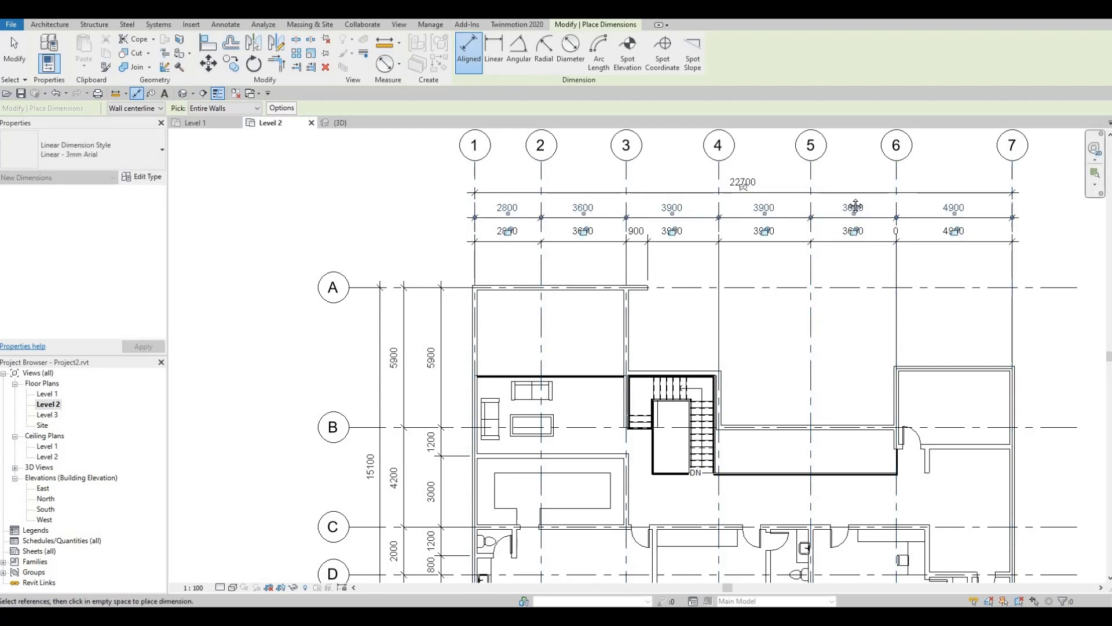
- Add an entire-wall dimension string for the exterior wall along grid 7, placed just outside the building
middle_click_drag(900, 298, 678, 209)
scroll(678, 208, "down", 1)
middle_click_drag(803, 287, 796, 286)
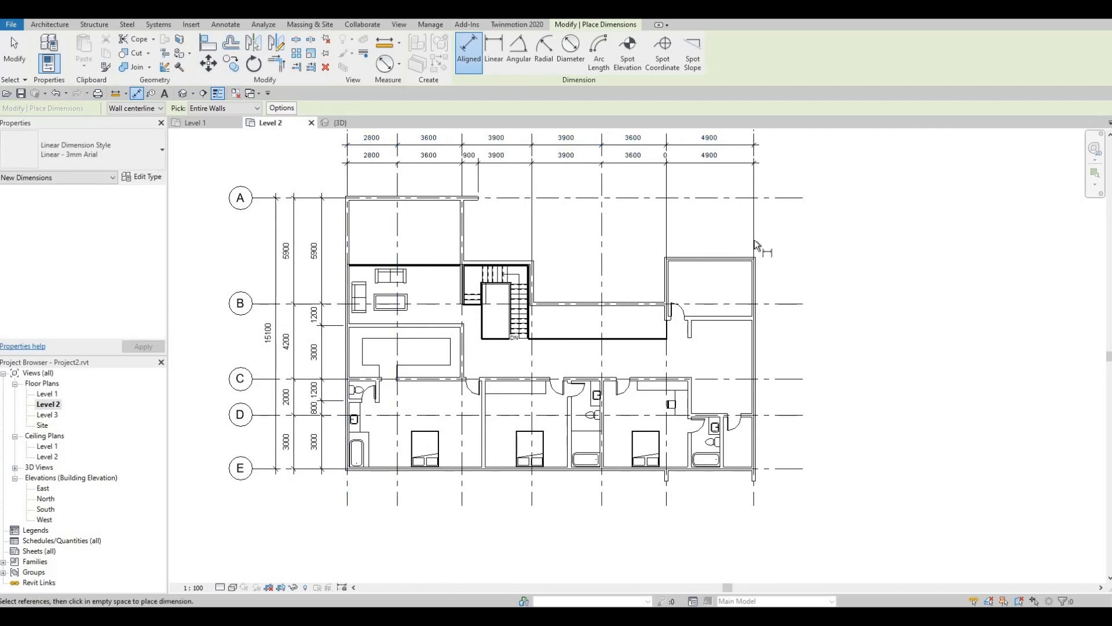
left_click(754, 283)
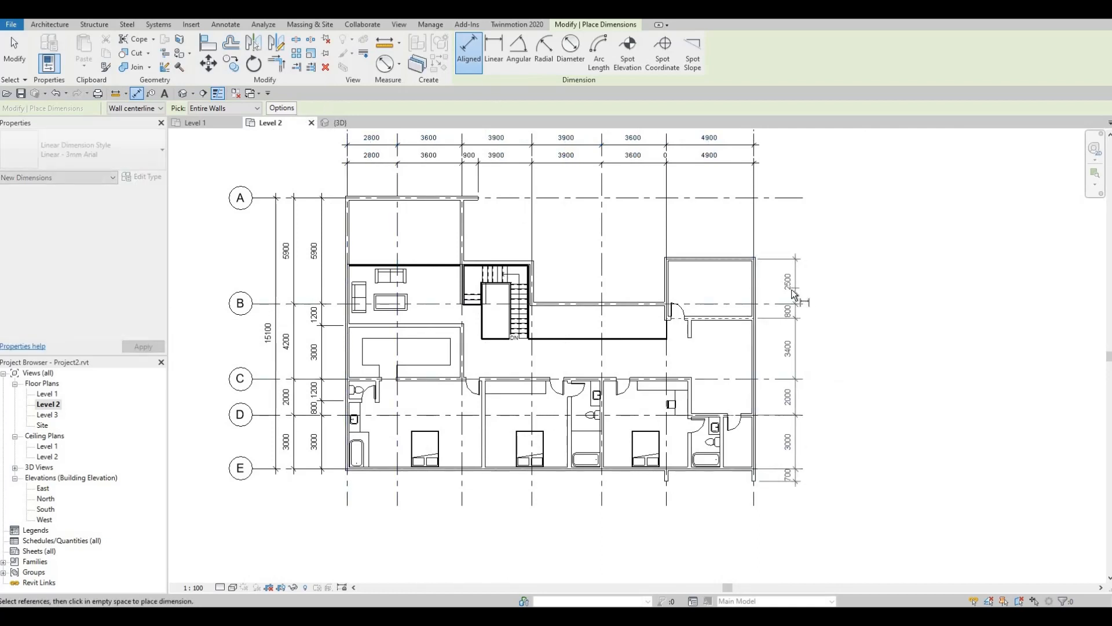
left_click(794, 294)
- Add an entire-wall dimension string below the exterior wall along grid E and finish dimensioning
middle_click_drag(631, 475, 698, 427)
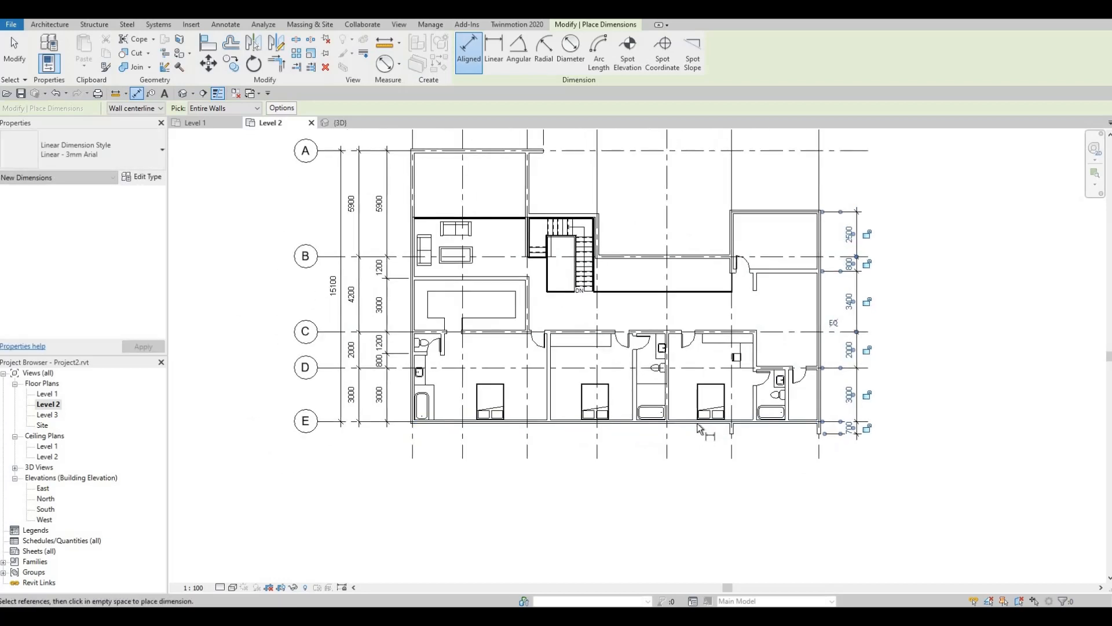
left_click(698, 428)
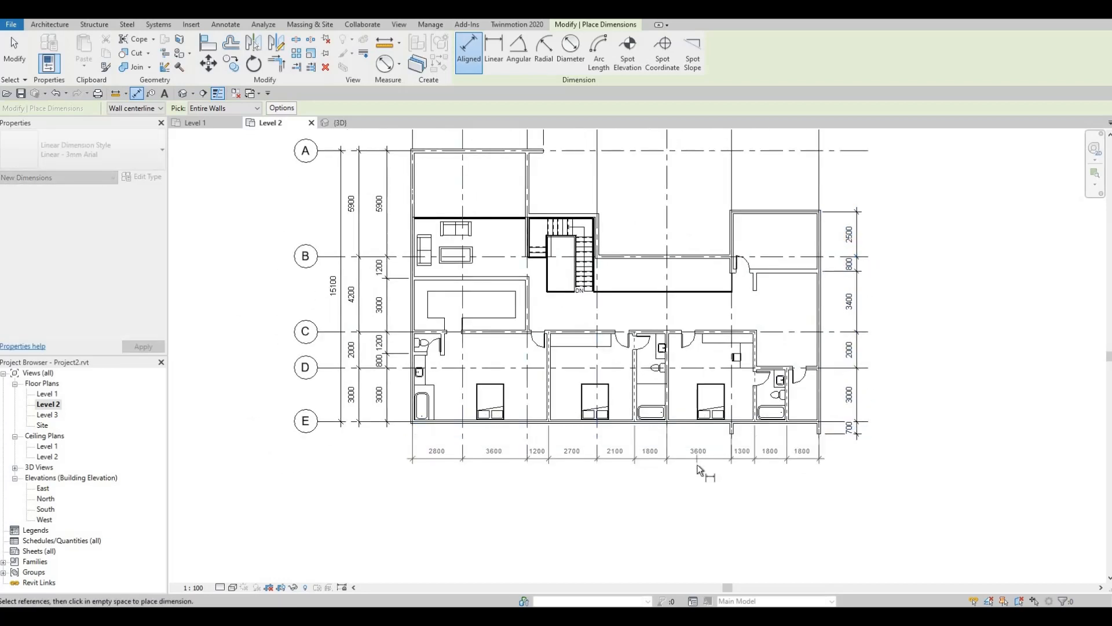
left_click(697, 465)
key("Escape")
key("Escape")
- Review the dimension strings on the Level 2 plan and inspect the building's exterior from several sides in the 3D view
middle_click_drag(656, 453, 655, 448)
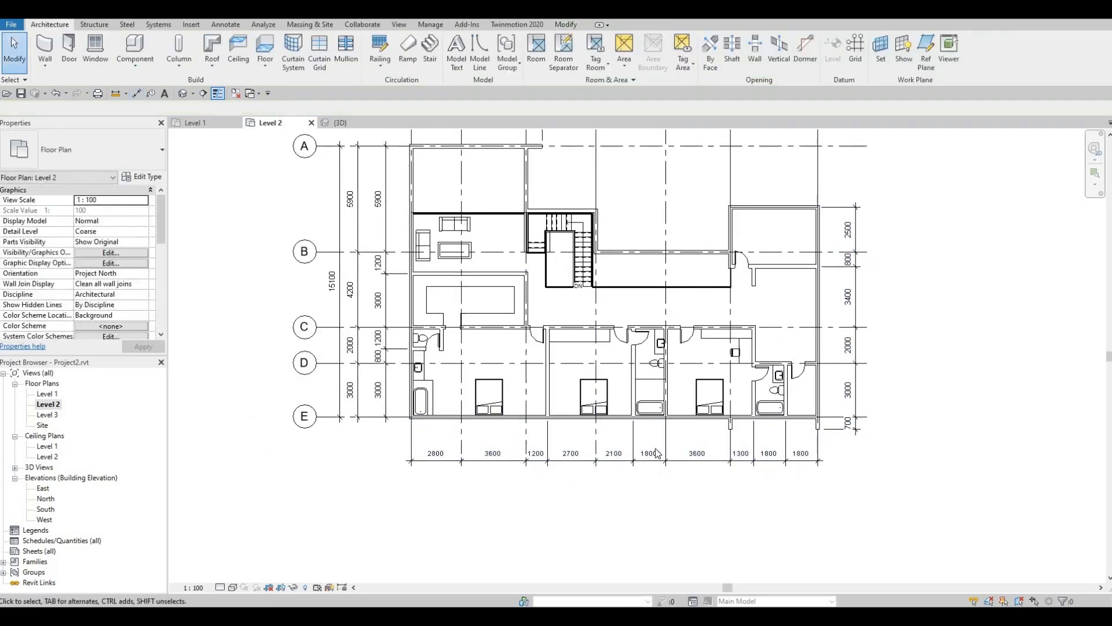
scroll(656, 453, "up", 4)
scroll(570, 445, "down", 2)
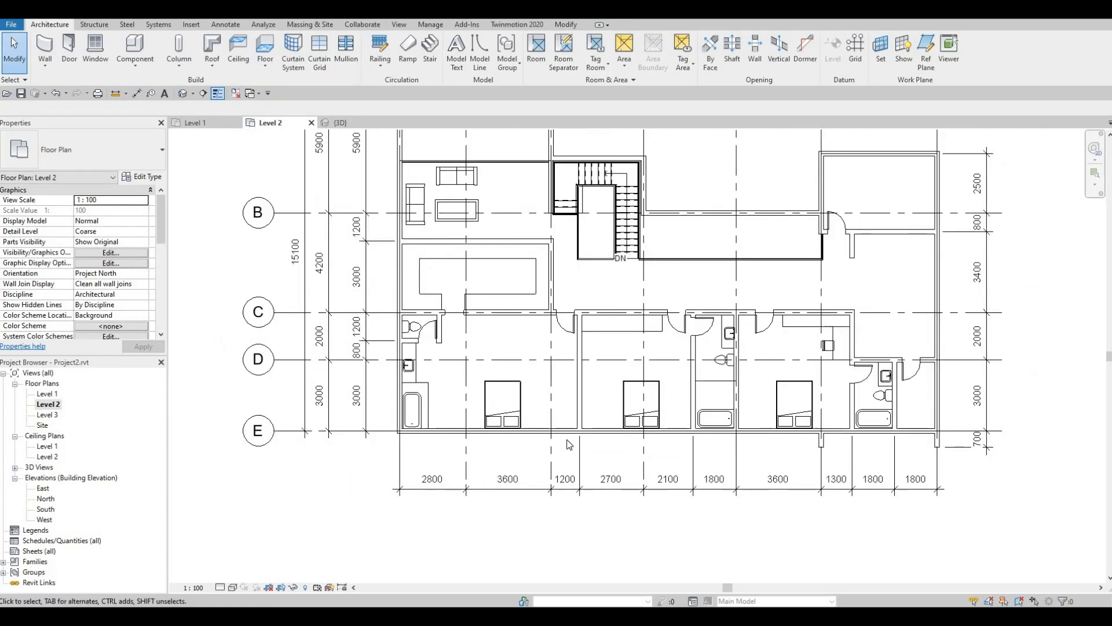
scroll(570, 444, "down", 3)
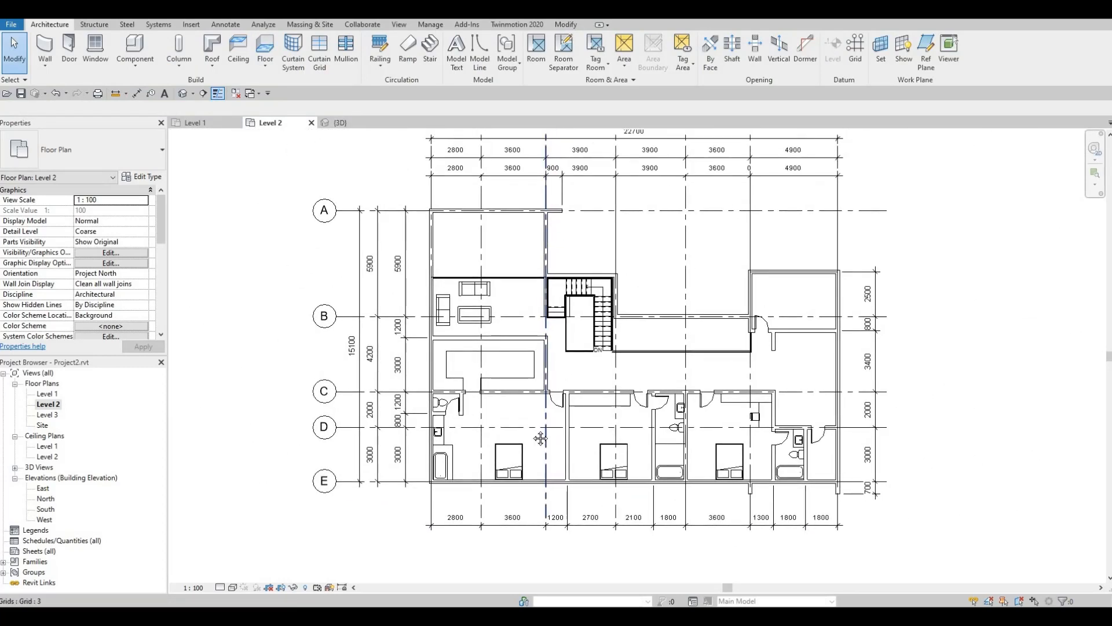
middle_click_drag(540, 438, 541, 468)
middle_click_drag(547, 398, 547, 431)
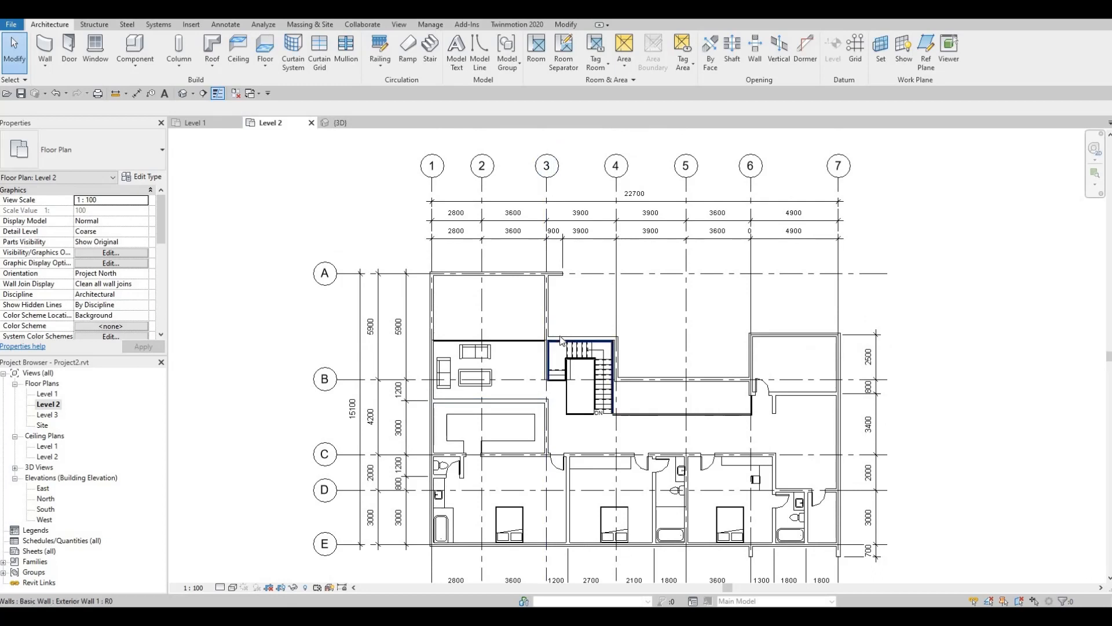
middle_click_drag(554, 374, 560, 336)
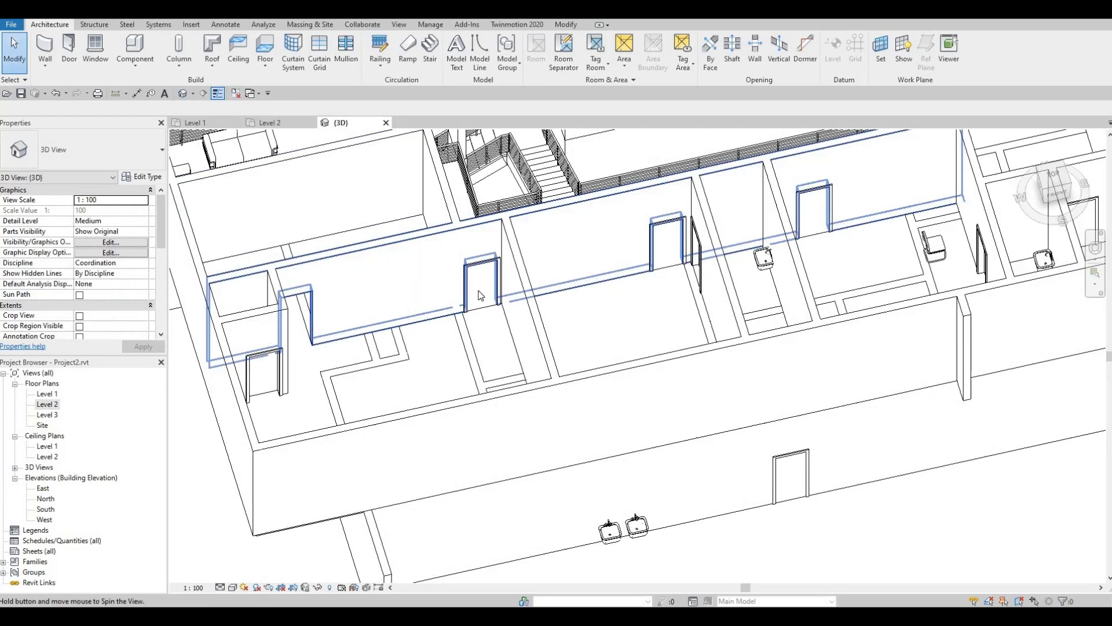
middle_click_drag(479, 278, 561, 382, "shift")
scroll(579, 405, "down", 2)
mouse_move(574, 457)
middle_mouse_down()
mouse_move(653, 288)
mouse_move(529, 235)
mouse_move(513, 206)
mouse_move(559, 273)
mouse_move(543, 233)
mouse_move(638, 286)
mouse_move(618, 266)
mouse_move(648, 272)
mouse_move(836, 236)
mouse_move(793, 243)
middle_mouse_up()
scroll(561, 273, "up", 2)
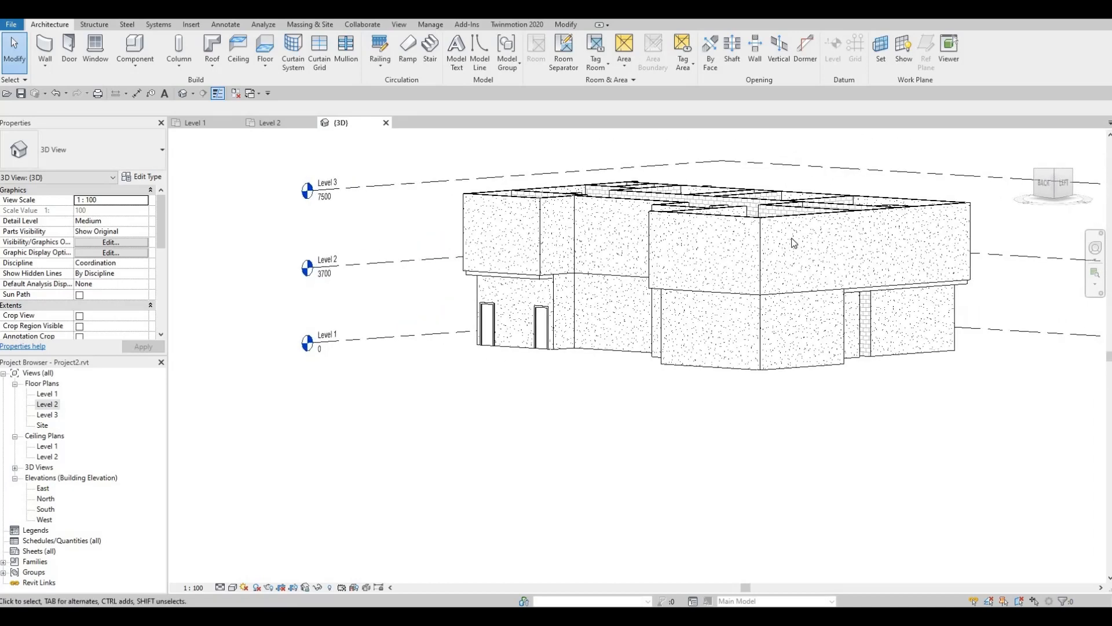
mouse_move(653, 417)
middle_mouse_down("shift")
mouse_move(576, 436)
mouse_move(444, 440)
mouse_move(461, 411)
mouse_move(504, 422)
mouse_move(673, 422)
mouse_move(551, 424)
mouse_move(497, 398)
mouse_move(590, 407)
middle_mouse_up("shift")
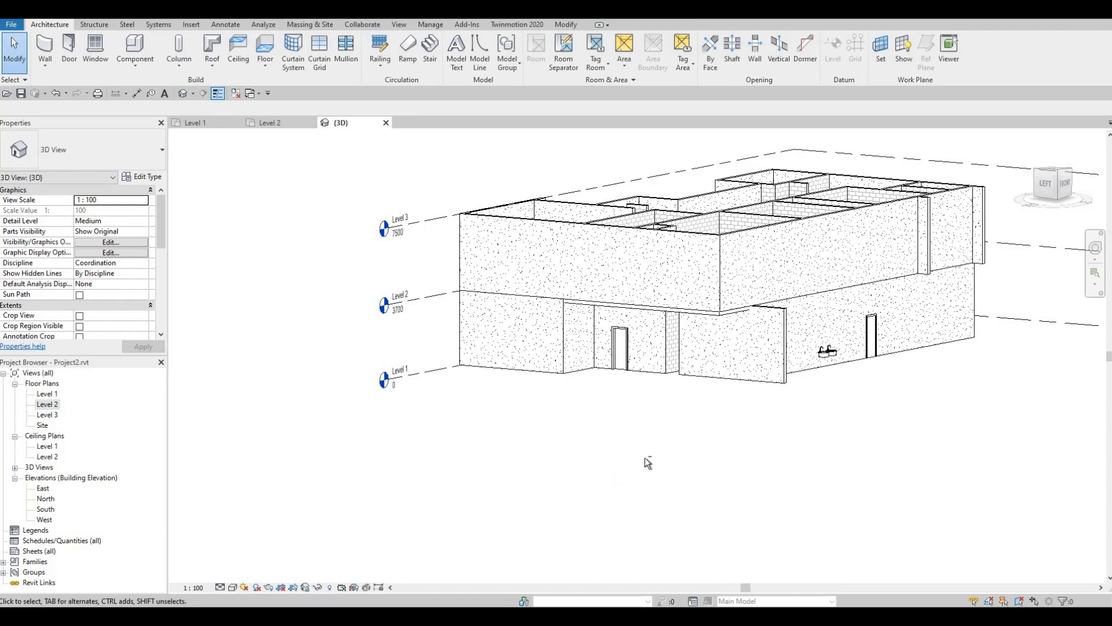
- Inspect the building's exterior from the left side in 3D and in the South and East elevations
middle_click_drag(666, 444, 619, 430, "shift")
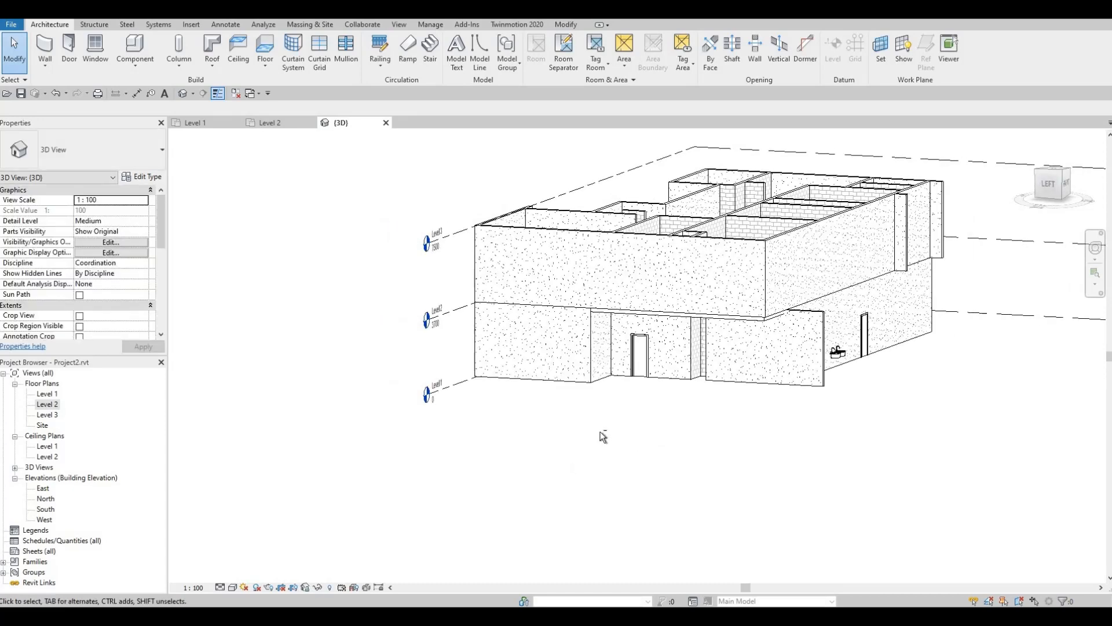
middle_click_drag(592, 489, 571, 484, "shift")
middle_click_drag(494, 295, 489, 345)
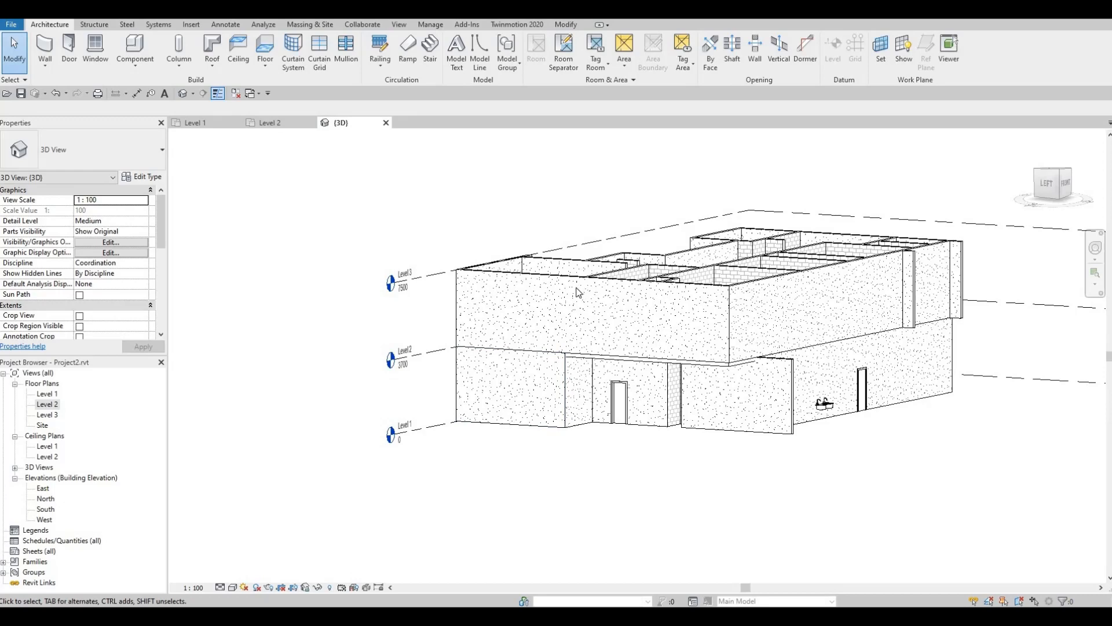
middle_click_drag(594, 336, 643, 343, "shift")
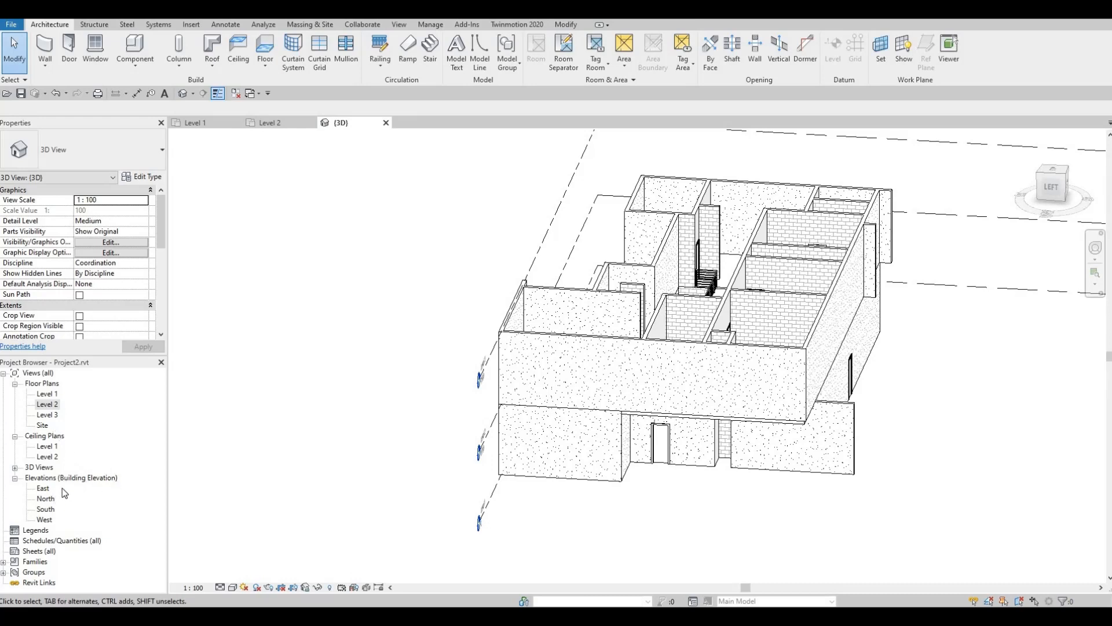
double_click(45, 509)
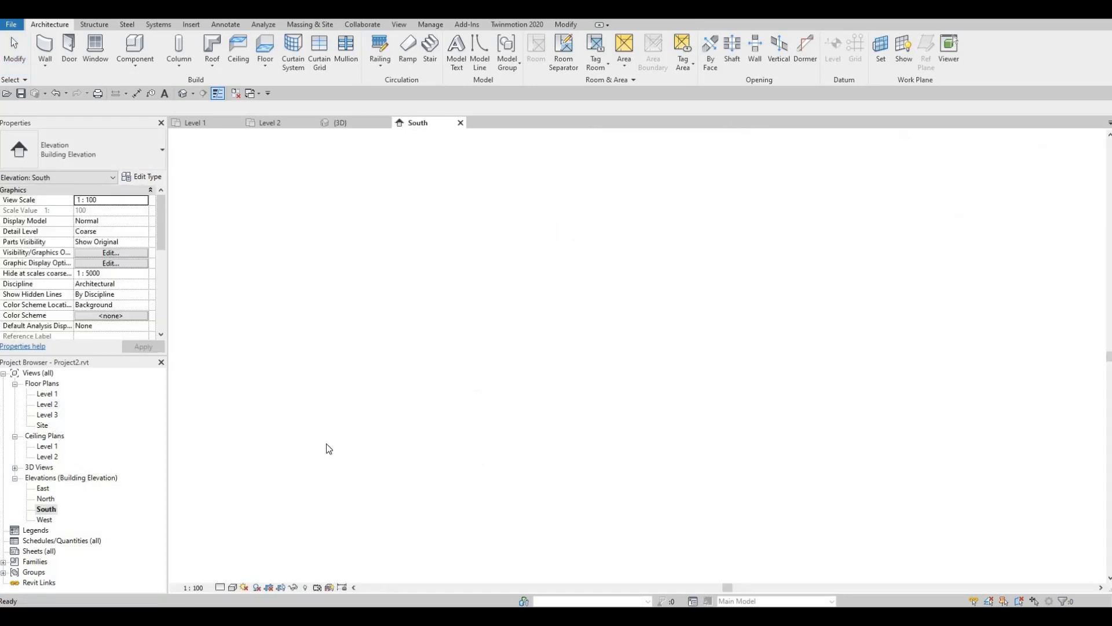
left_click(632, 356)
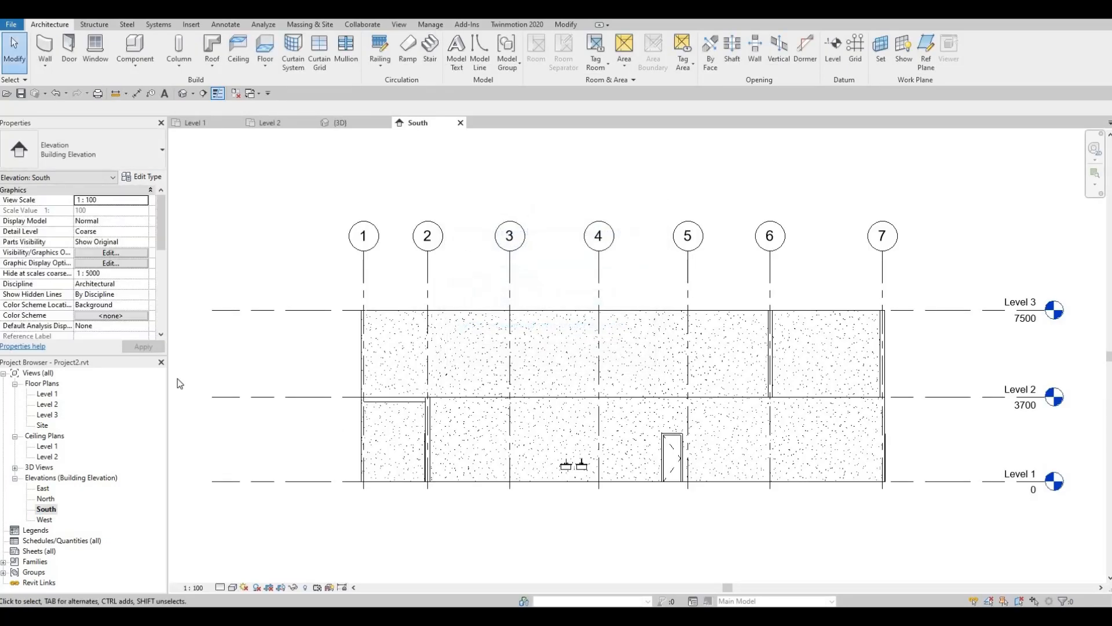
double_click(43, 489)
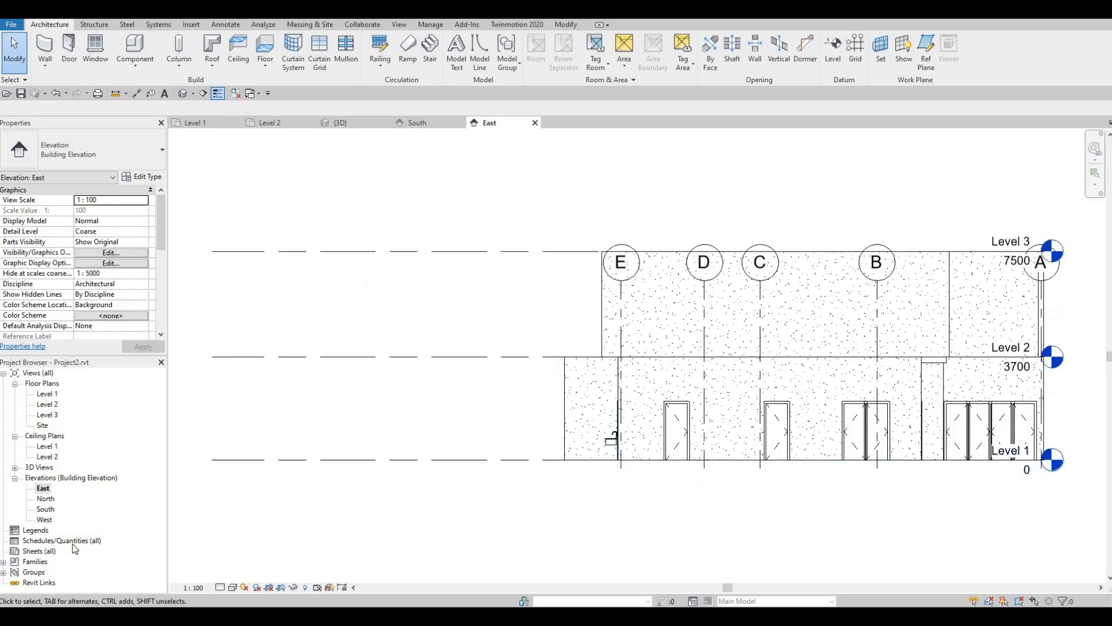
- In the West elevation, split the Level 2 exterior wall between grids A and E just past grid B
double_click(44, 520)
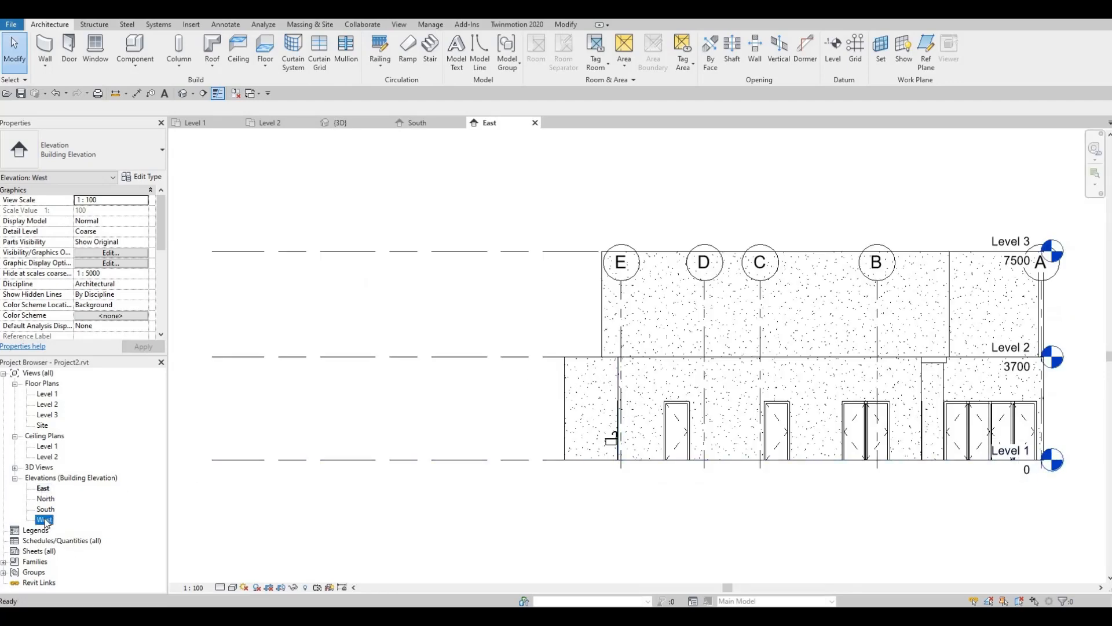
middle_click_drag(397, 464, 476, 458)
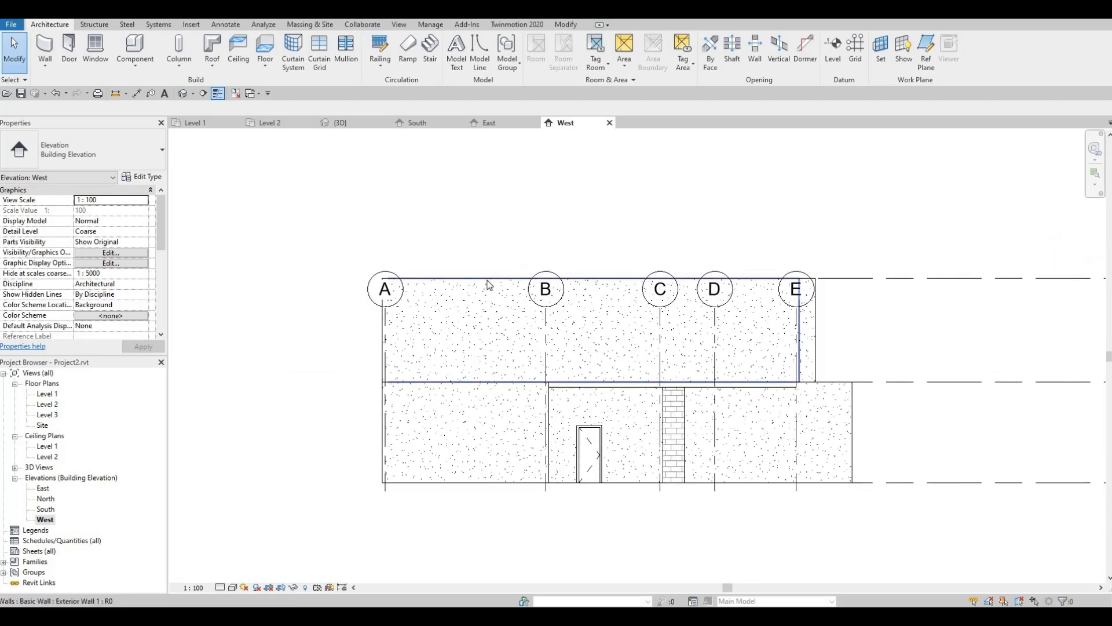
left_click(516, 285)
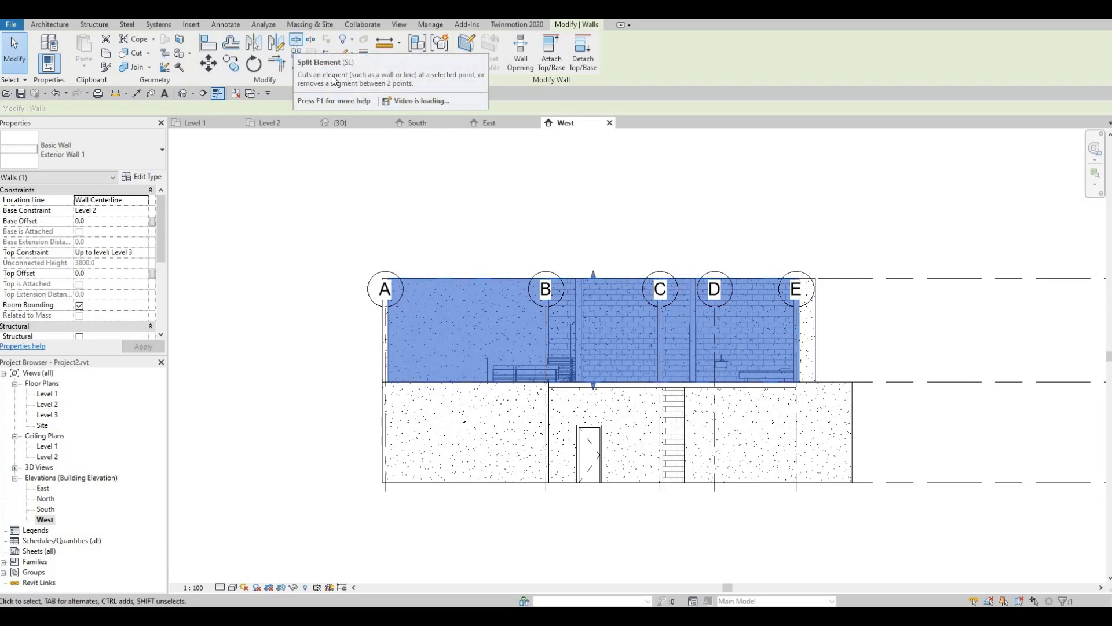
left_click(296, 40)
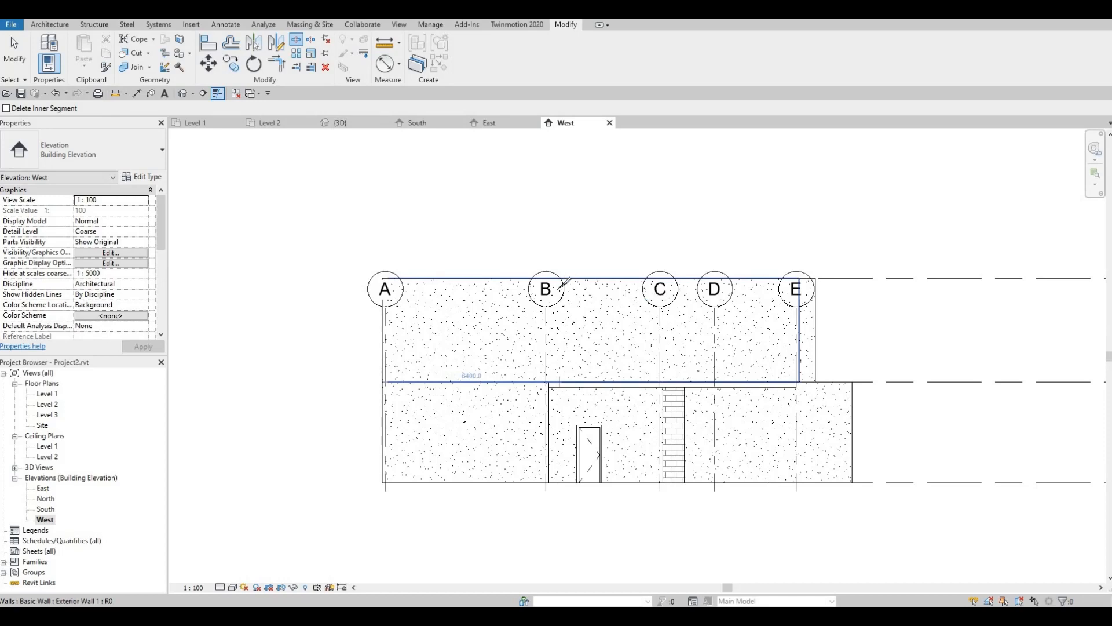
left_click(560, 283)
key("Escape")
scroll(503, 277, "up", 2)
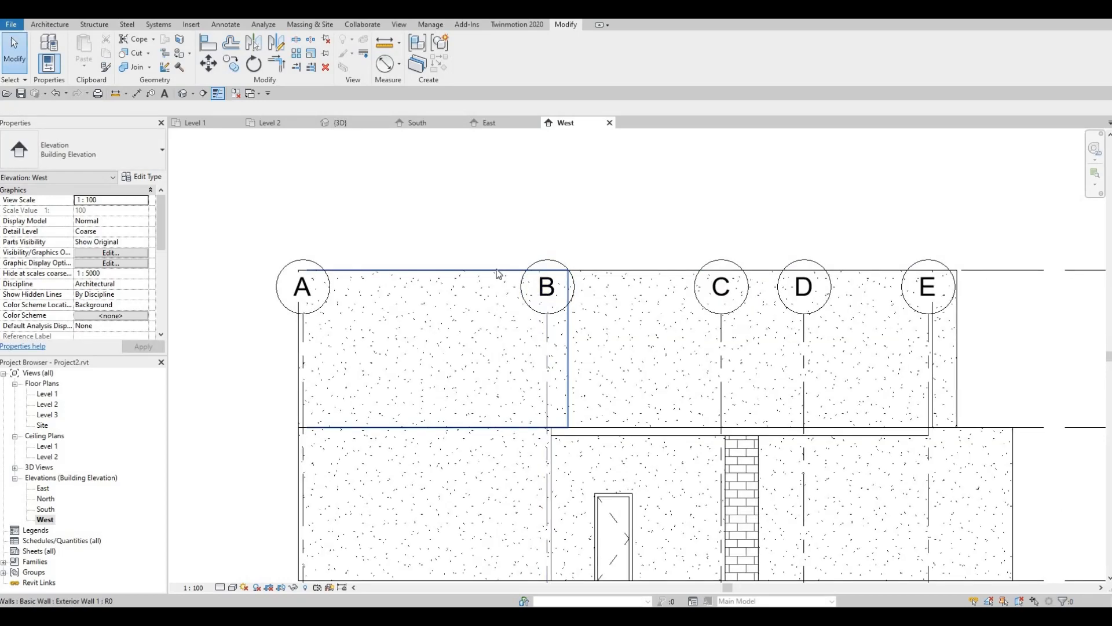
- Raise the top of the Level 2 wall segment between grids A and B to a top offset of about 975 mm
left_click(498, 274)
middle_click_drag(508, 310, 516, 336)
left_click(433, 279)
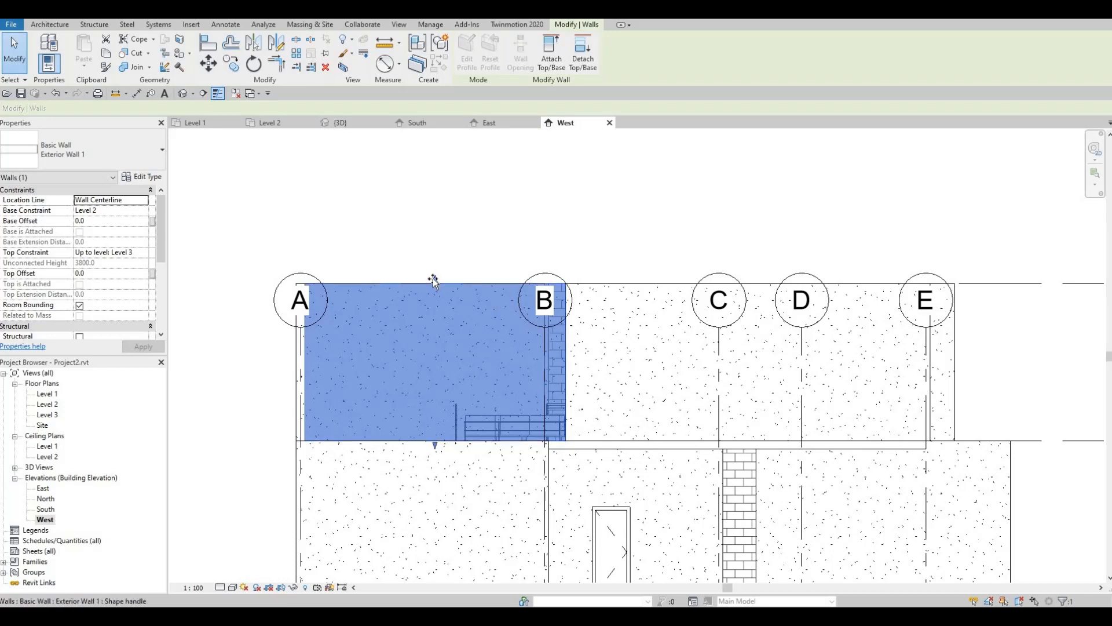
left_click_drag(433, 279, 435, 252)
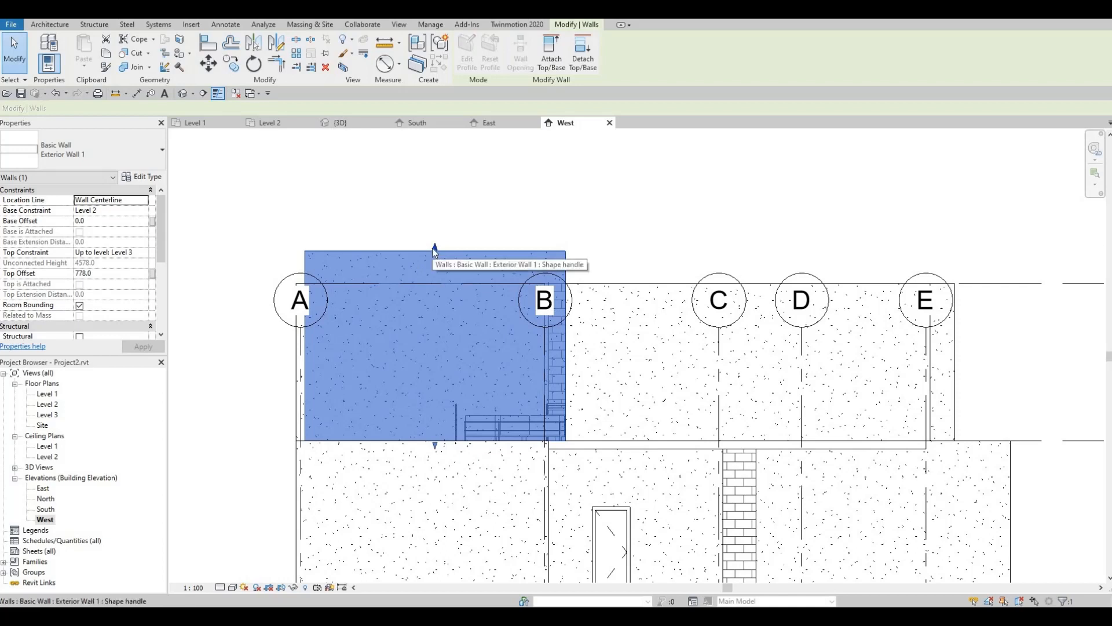
left_click_drag(432, 248, 434, 243)
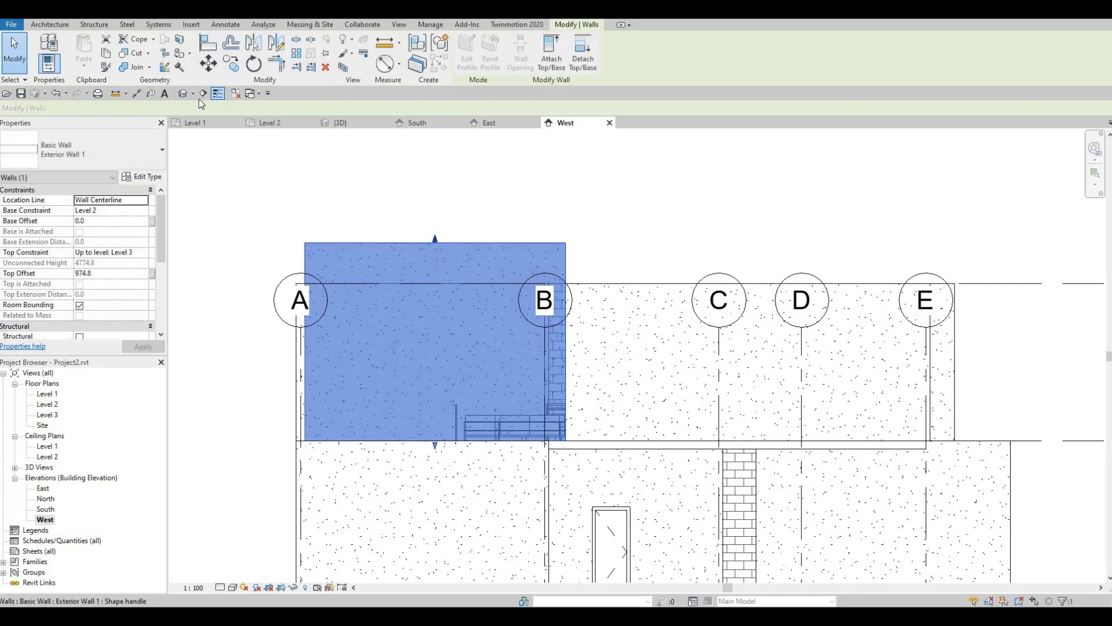
- Measure the height from Level 3 to the top of the raised wall segment
left_click(137, 93)
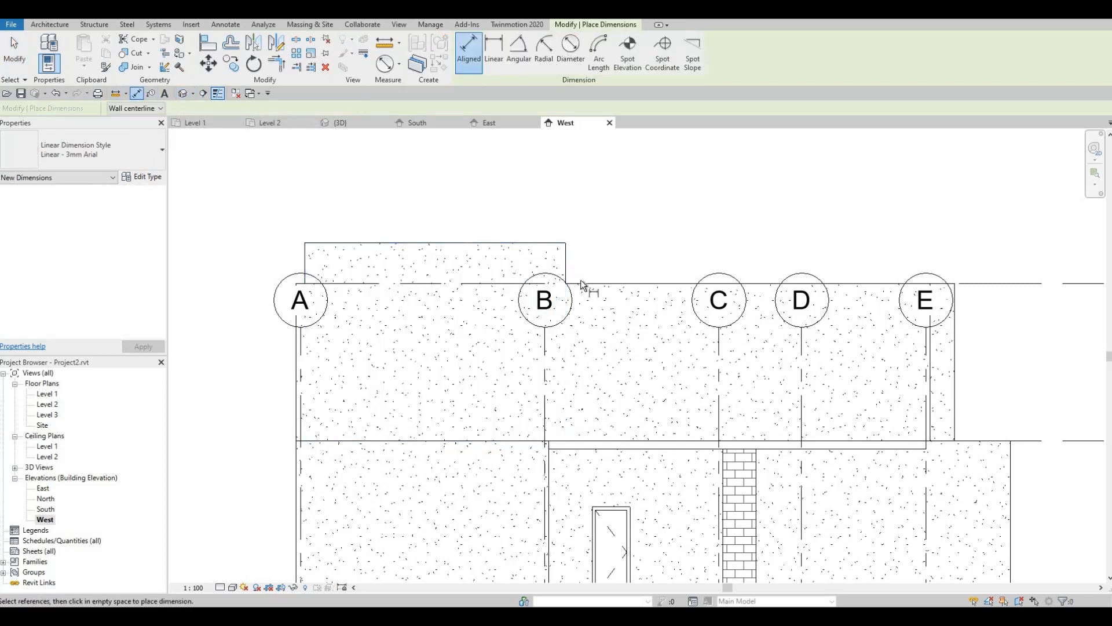
key("Tab")
left_click(588, 284)
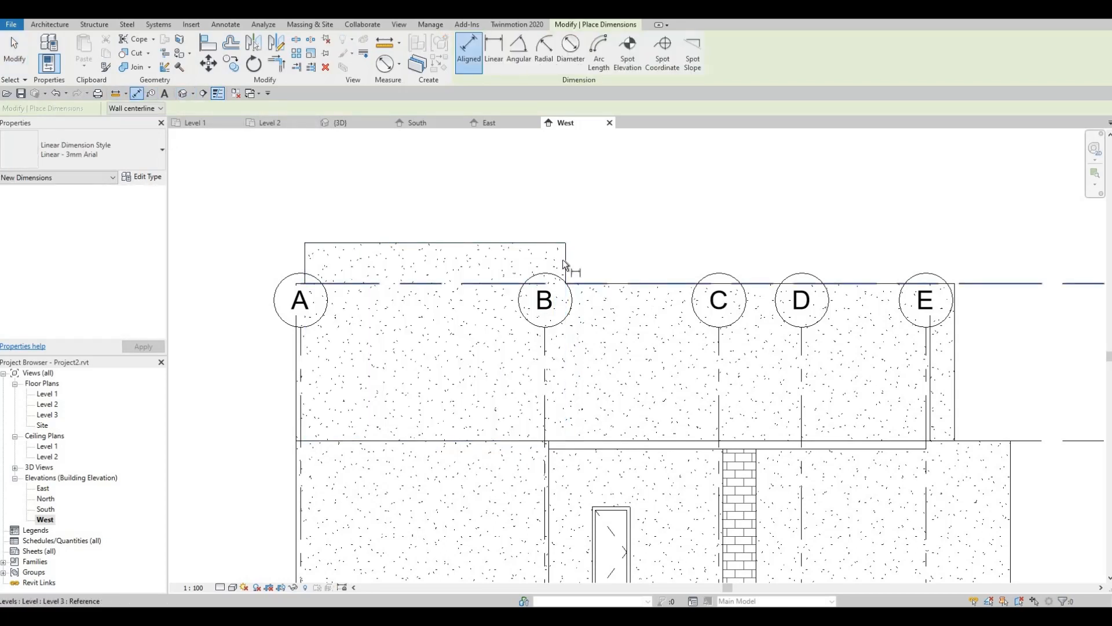
left_click(552, 244)
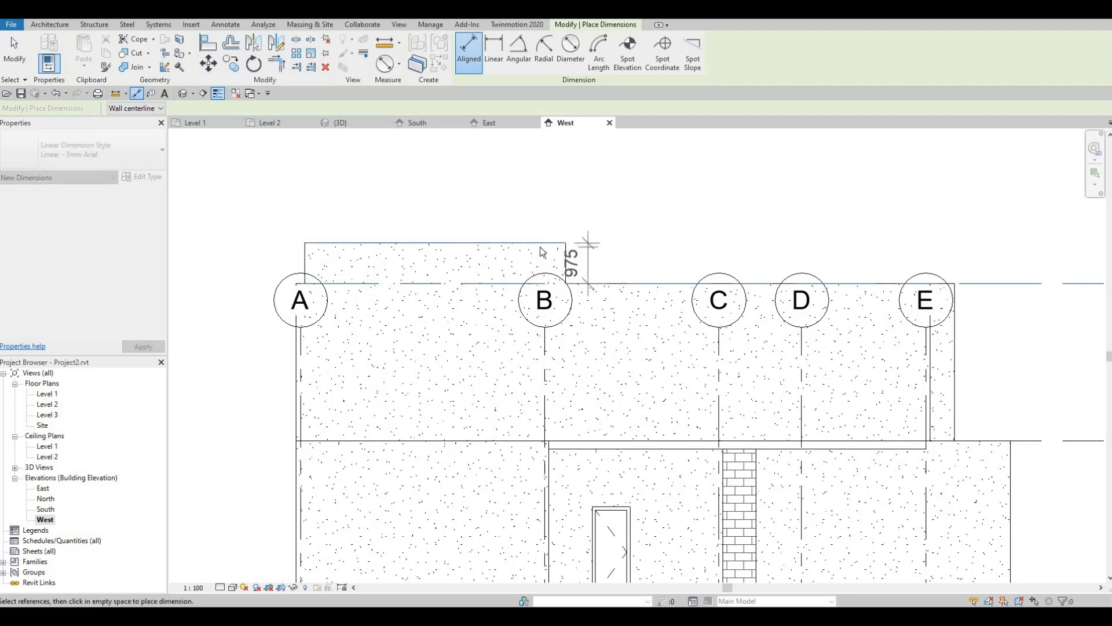
key("Escape")
key("Escape")
- Adjust the top of the raised wall segment between grids A and B to a top offset of about 960 mm
left_click(450, 242)
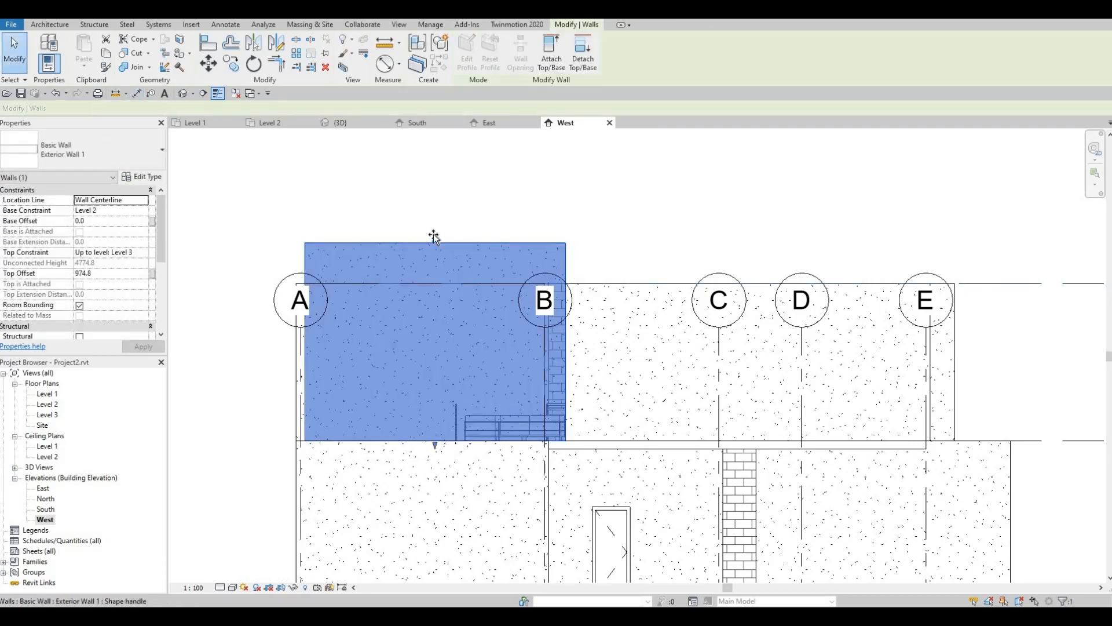
key("Escape")
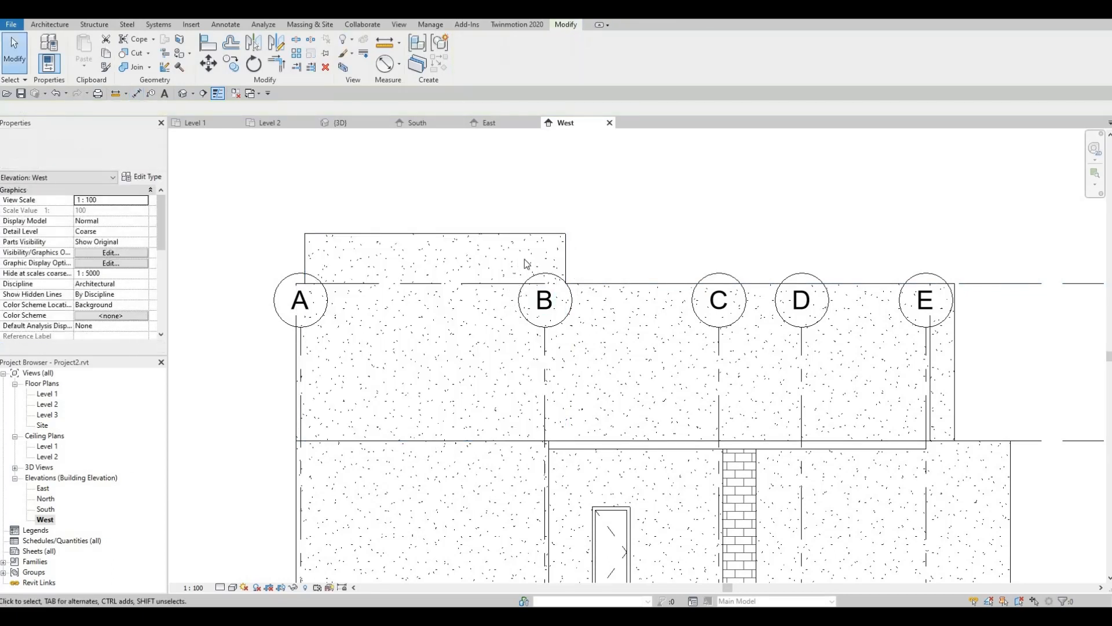
scroll(534, 243, "down", 2)
middle_click_drag(575, 305, 575, 320)
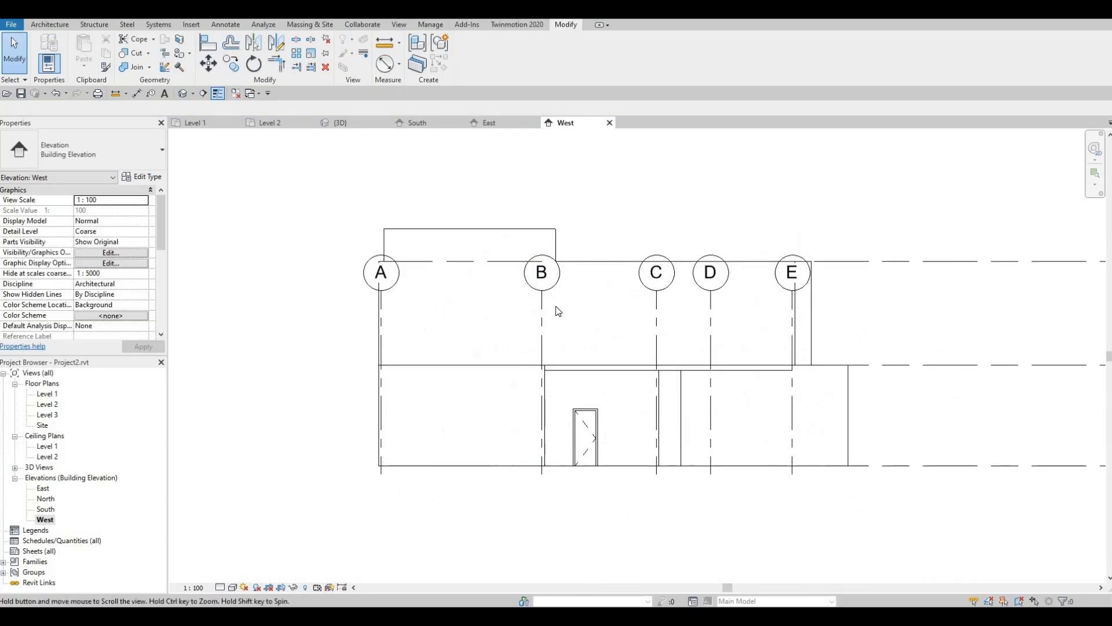
left_click(482, 237)
left_click_drag(466, 233, 472, 239)
left_click(559, 254)
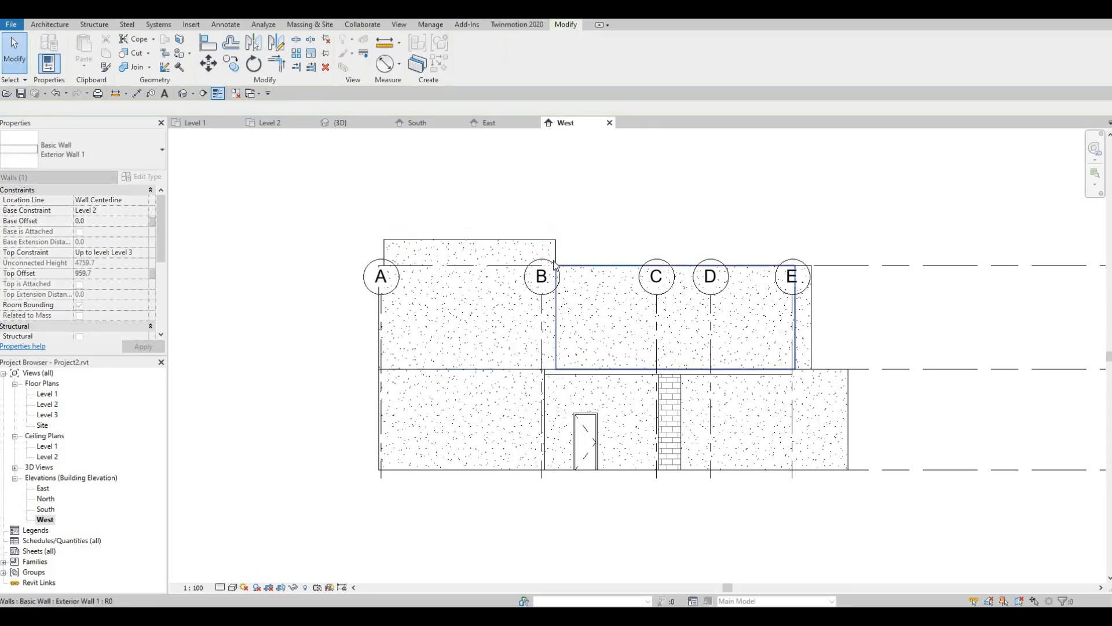
left_click(559, 259)
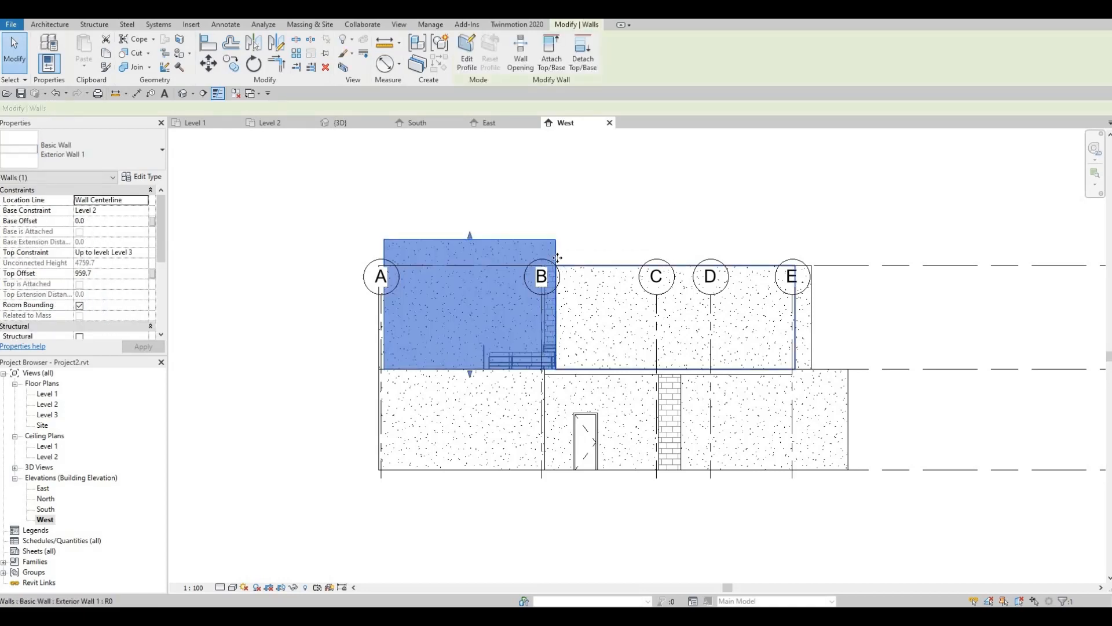
key("Escape")
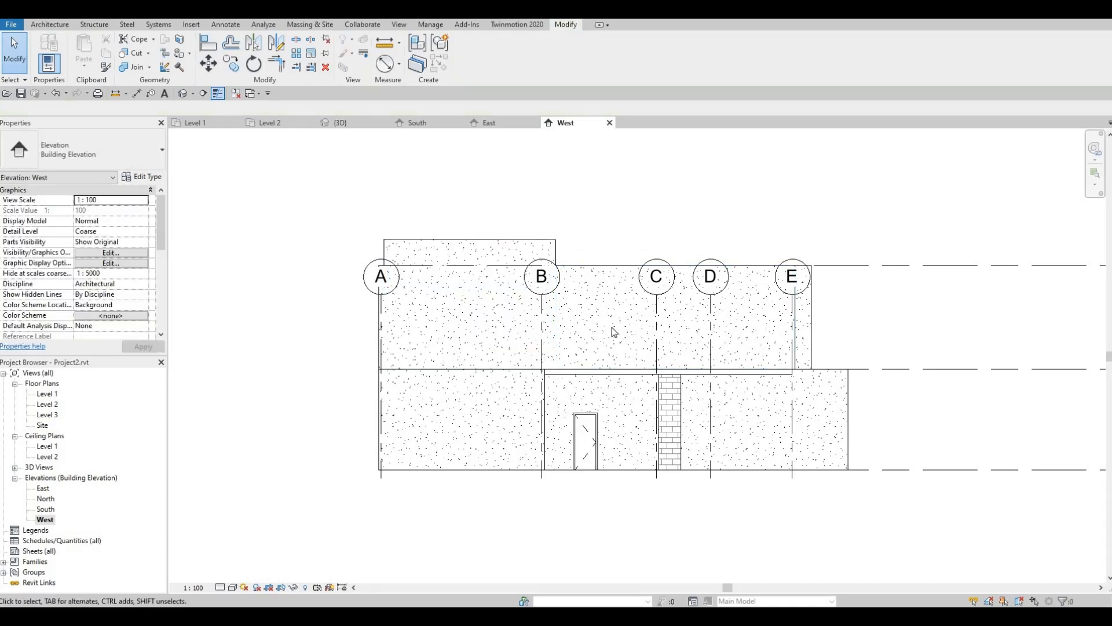
- Move the joint between the raised and lower Level 2 wall segments slightly farther from grid B toward grid C
left_click(585, 269)
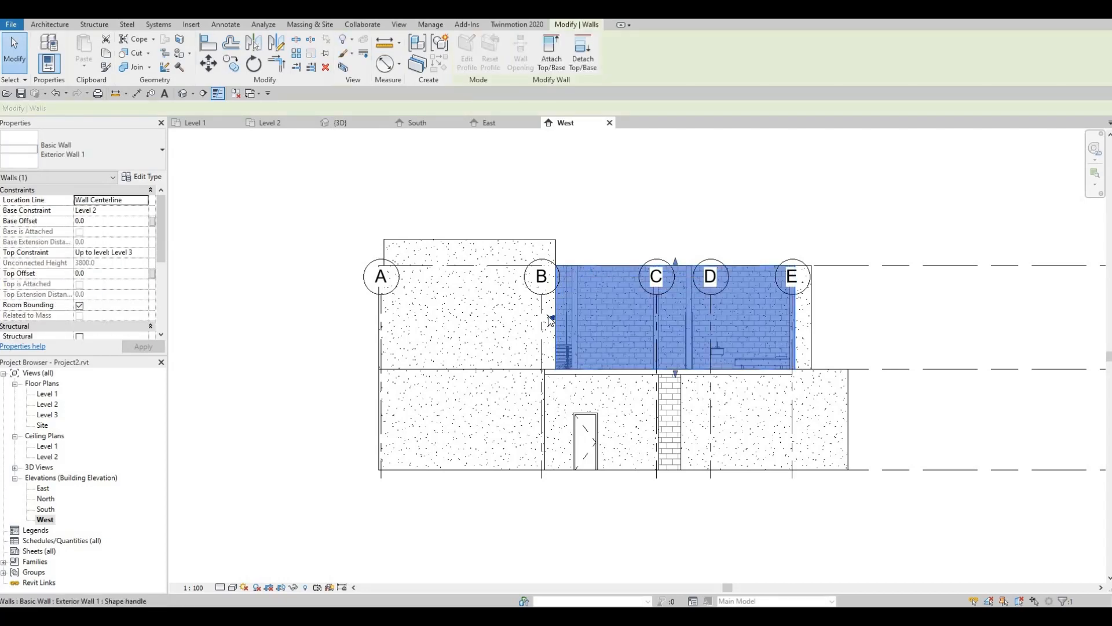
left_click_drag(553, 318, 568, 318)
key("Escape")
middle_click_drag(606, 321, 606, 321)
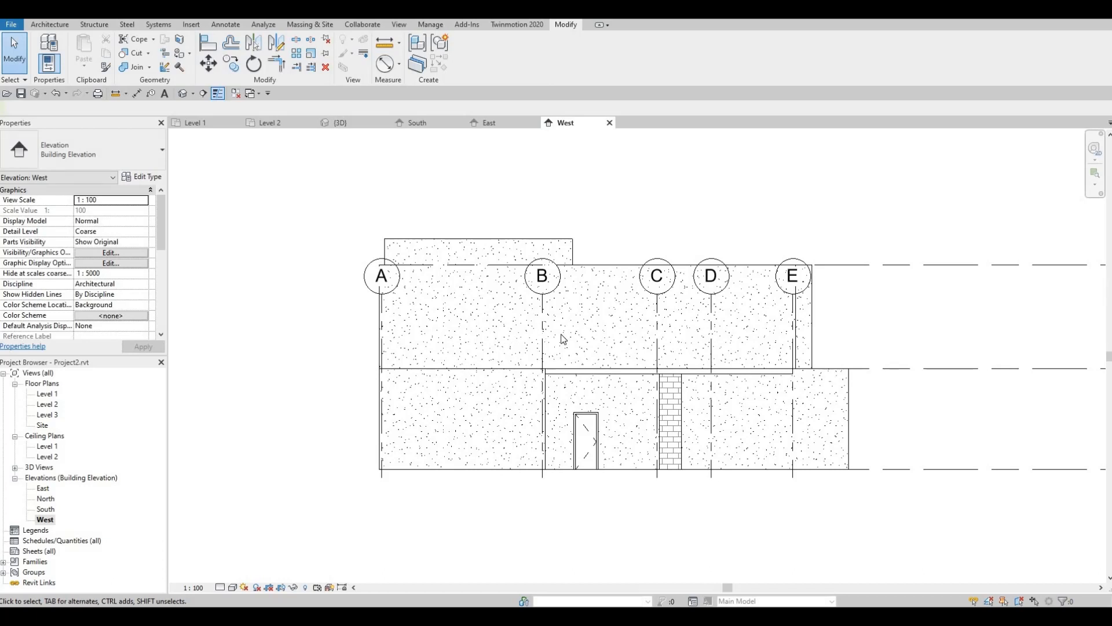
middle_click_drag(636, 347, 627, 346)
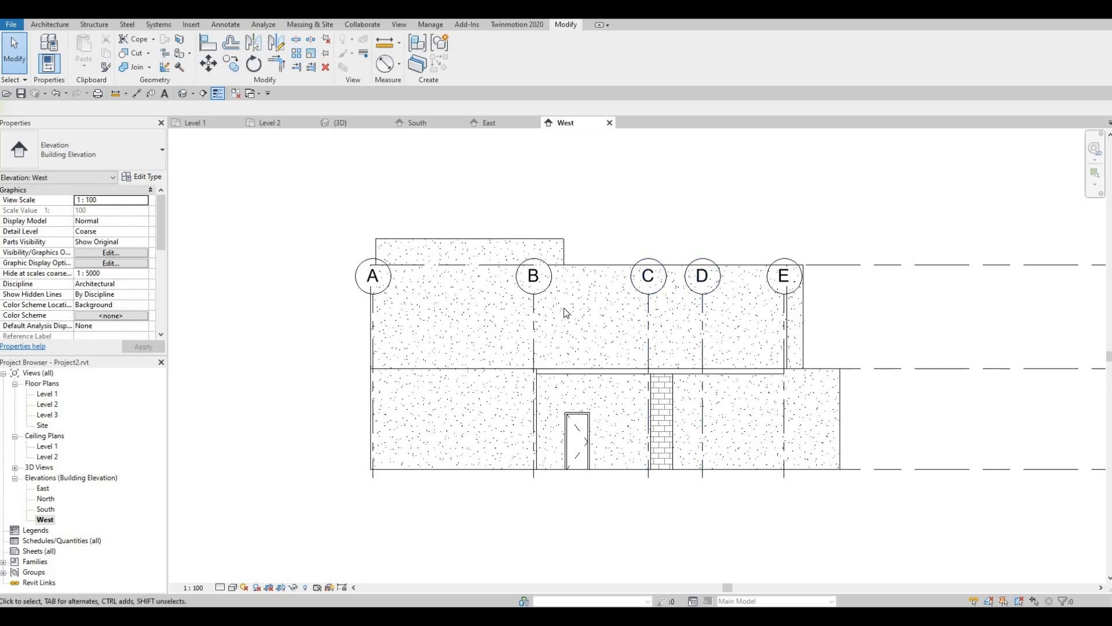
- Start an in-place model in the Generic Models category and name it Generic Models 1
left_click(58, 26)
left_click(135, 63)
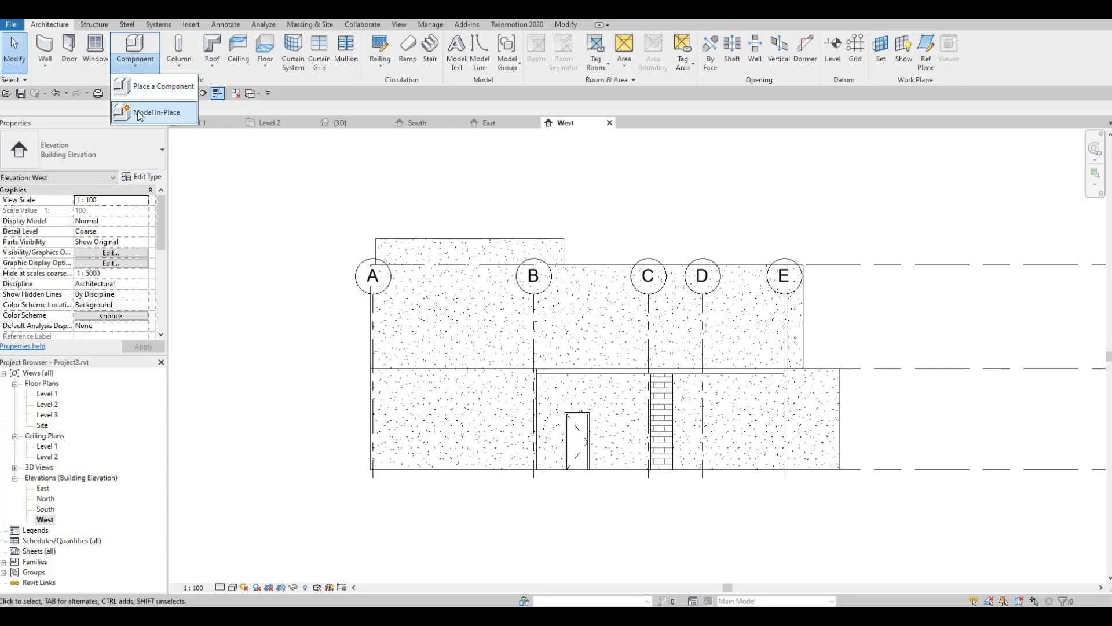
left_click(141, 110)
scroll(539, 280, "down", 4)
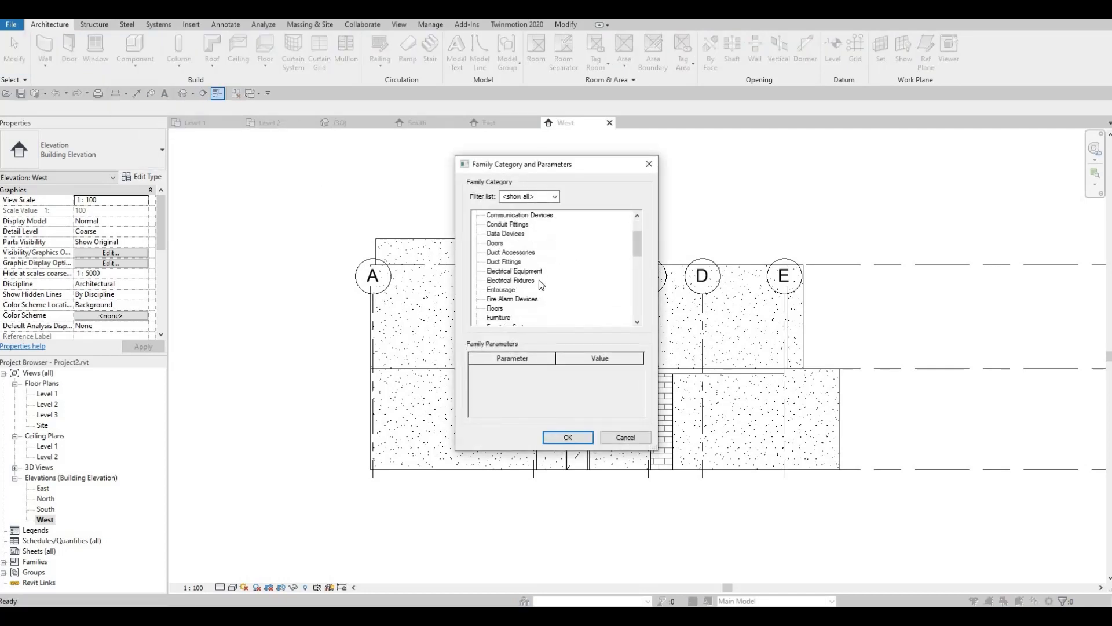
left_click(500, 290)
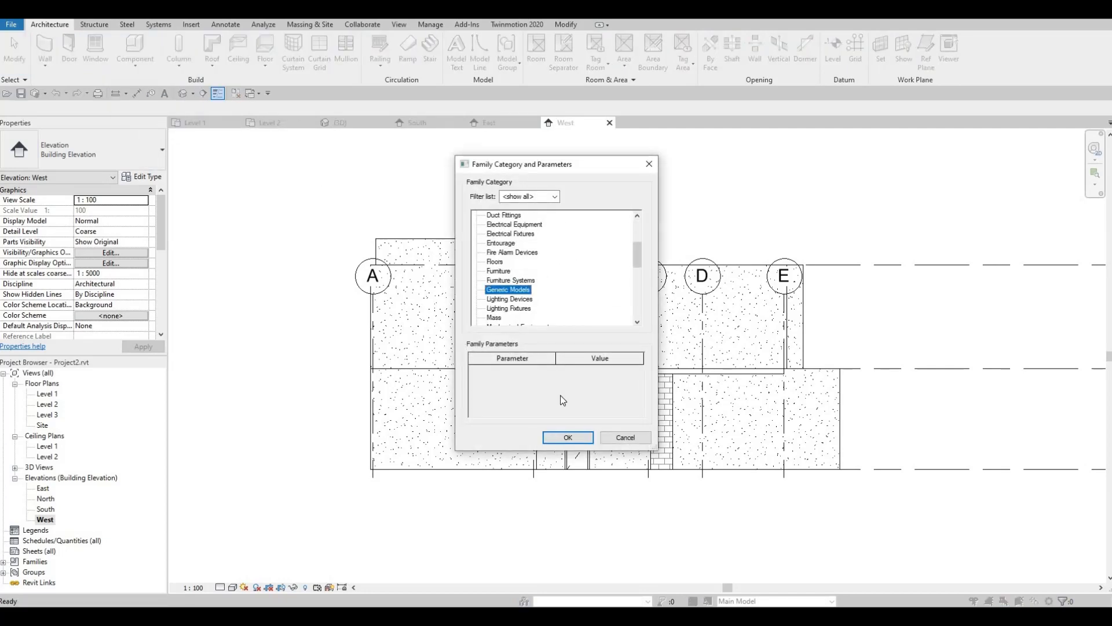
left_click(557, 438)
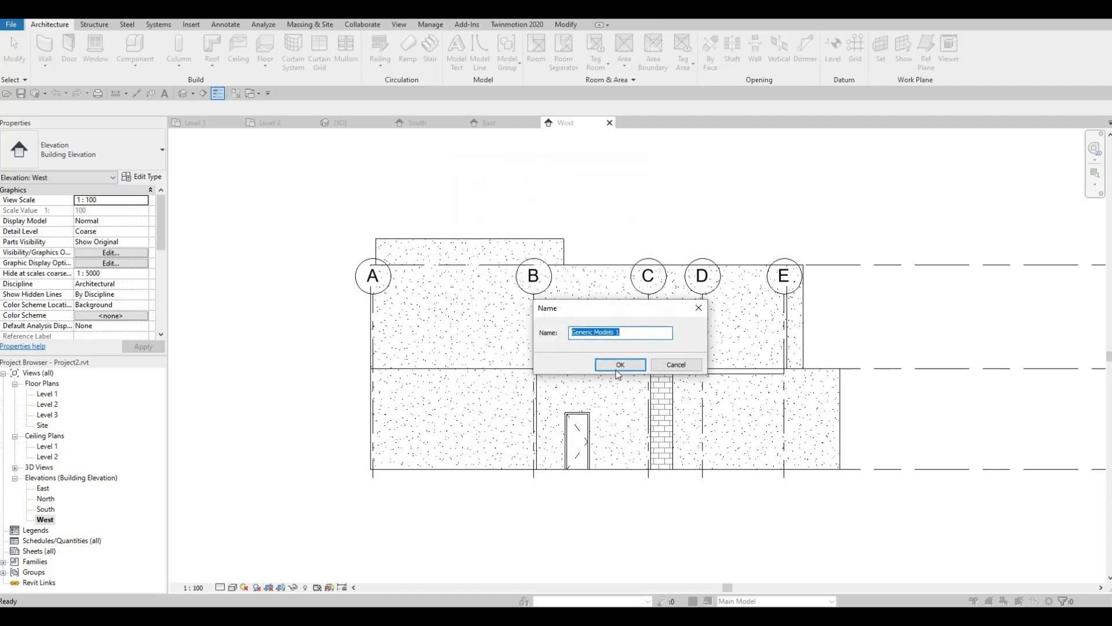
left_click(620, 365)
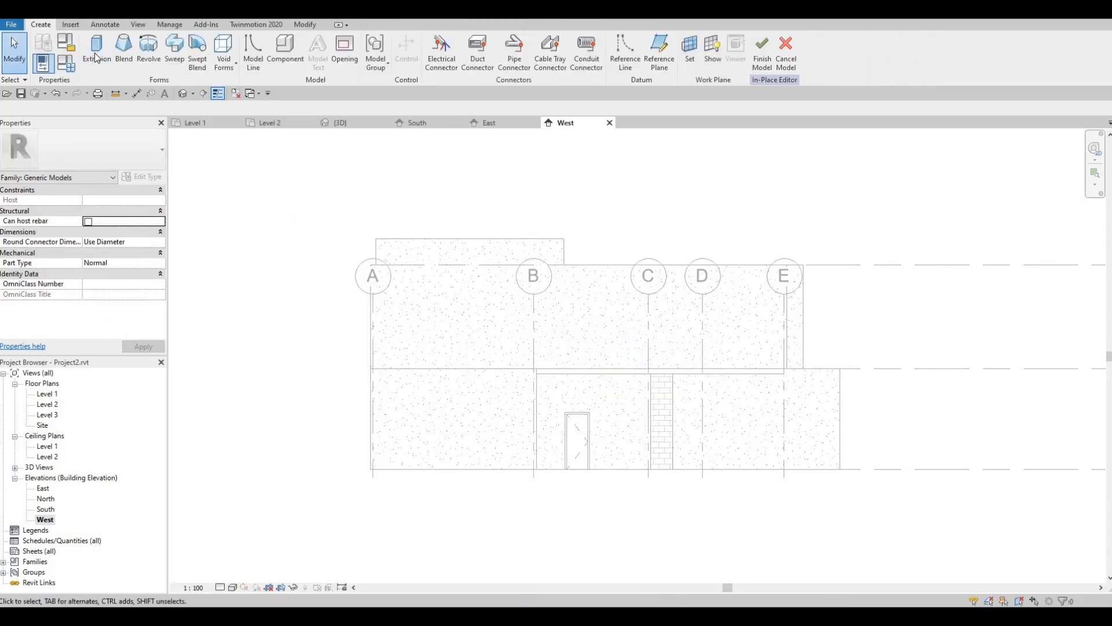
- Start an extrusion and pick the face of the Level 2 west exterior wall as its work plane
left_click(96, 58)
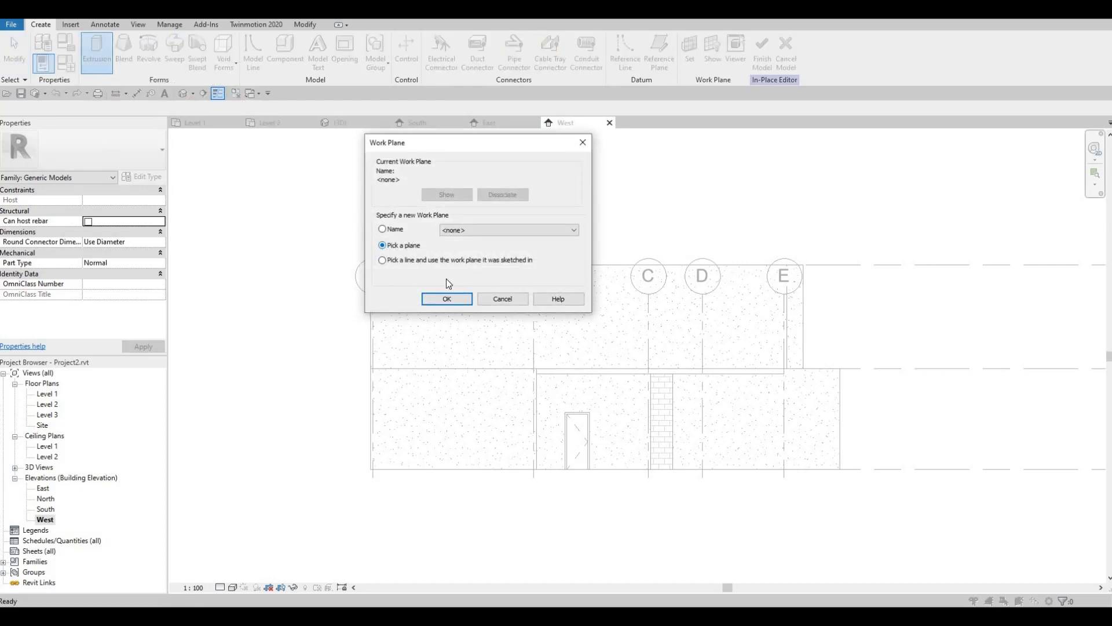
left_click(447, 299)
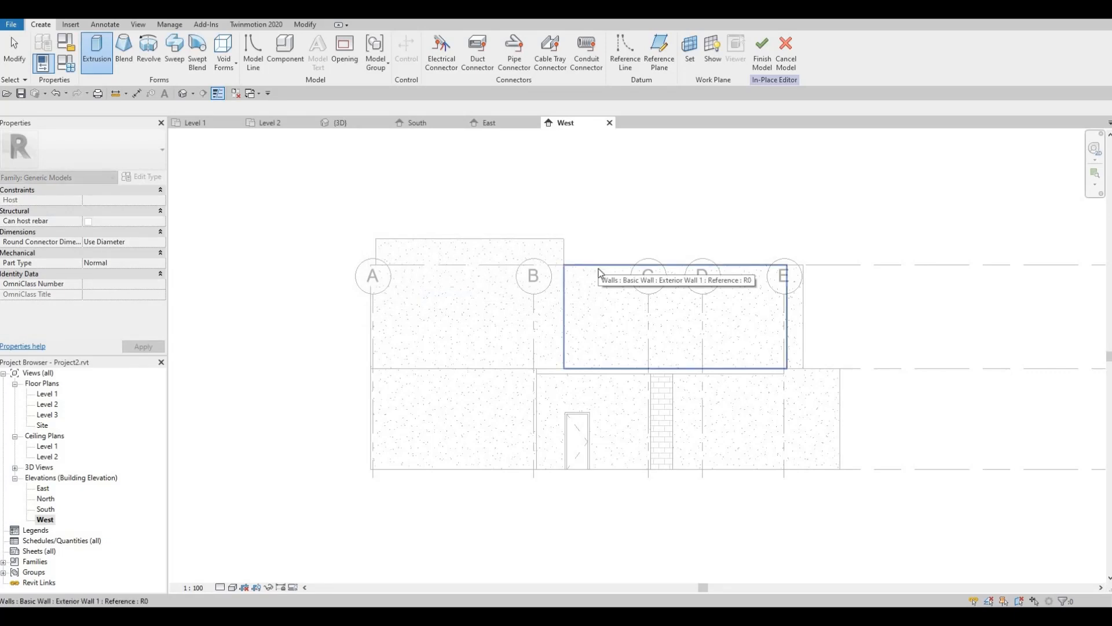
left_click(598, 272)
left_click(474, 265)
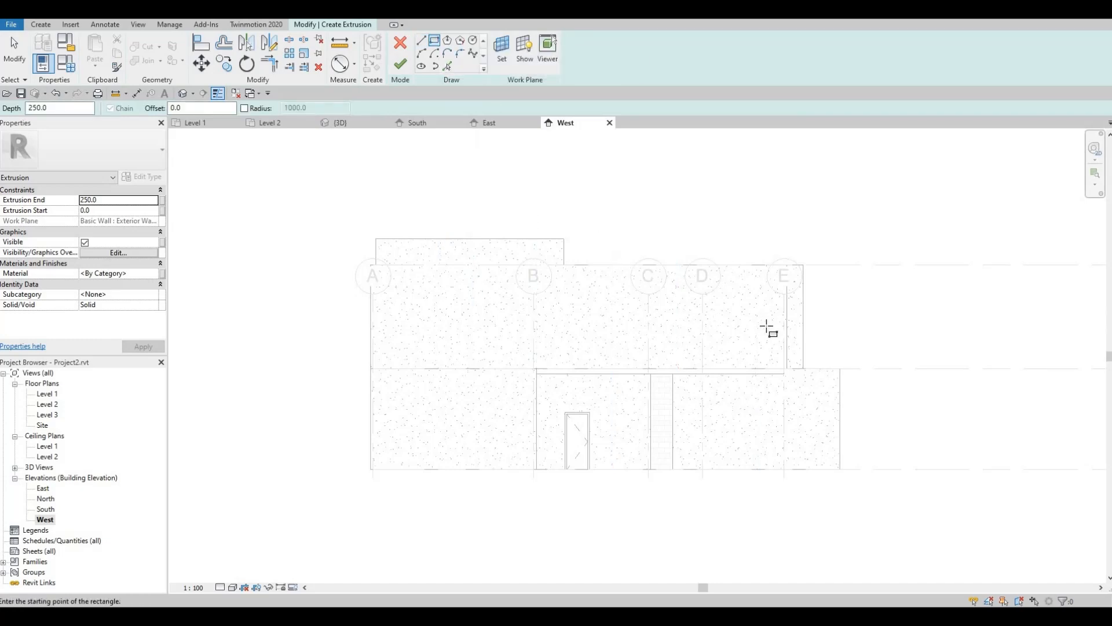
- Sketch a rectangle about 10000 by 2520 mm on the Level 2 wall, from the wall's end past grid E to near grid B
left_click(802, 355)
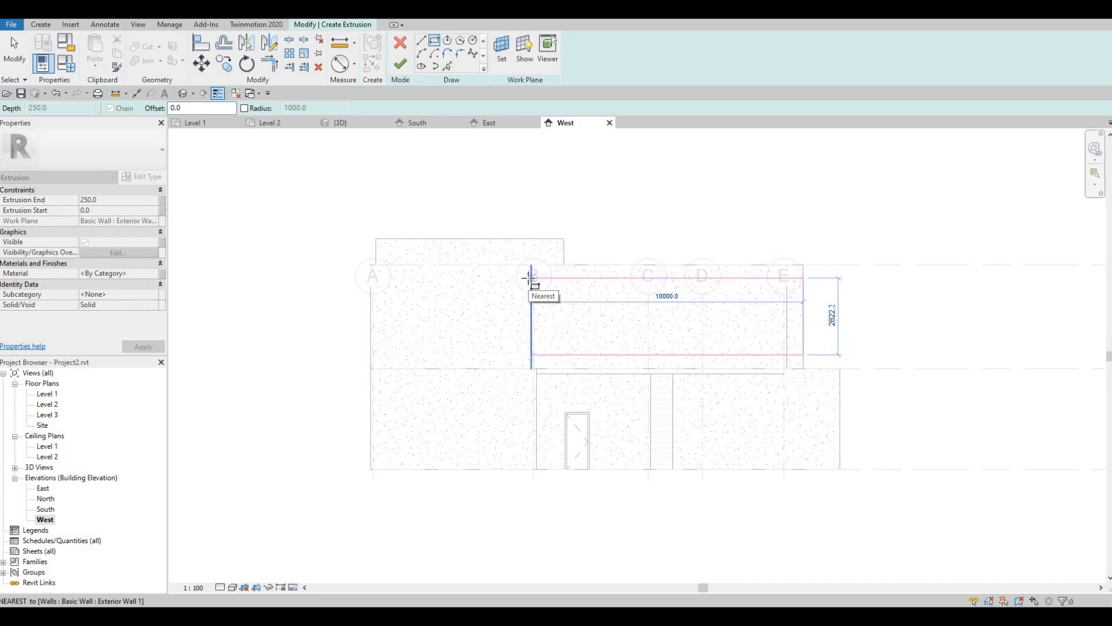
left_click(532, 286)
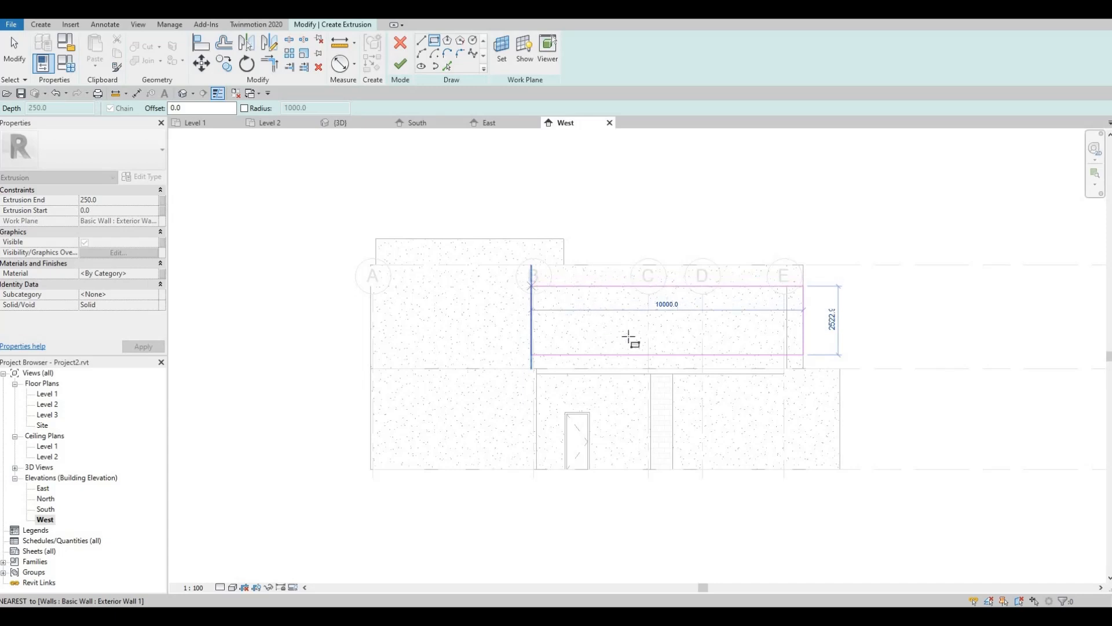
key("Escape")
key("Escape")
- Nudge the rectangle's lower edge downward and set the rectangle's height to 2700 mm
left_click(657, 355)
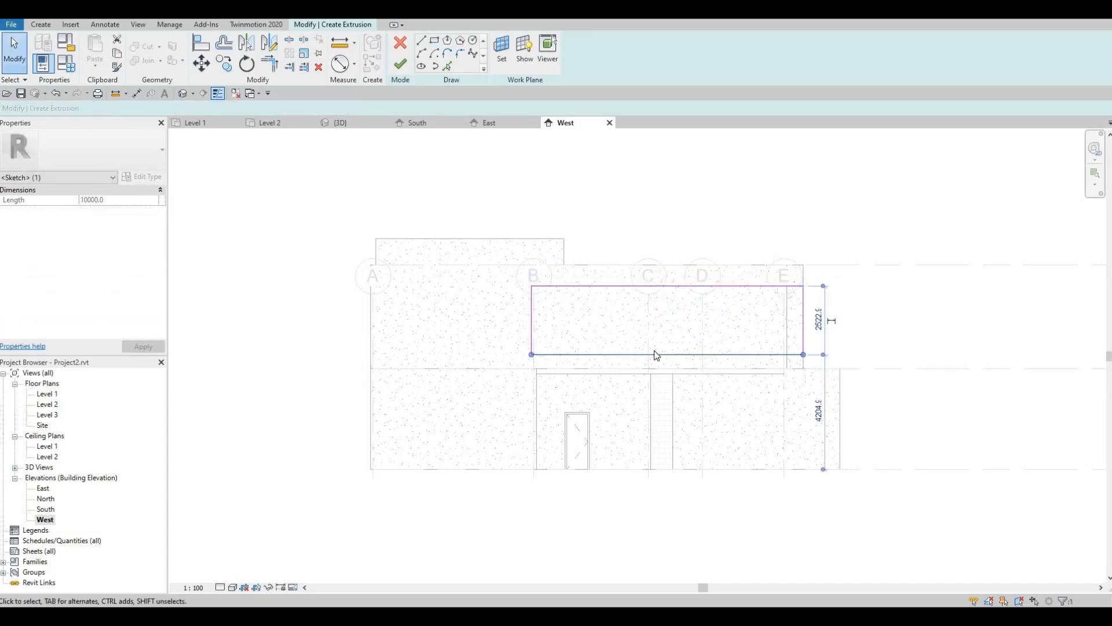
key("Down")
key("Down")
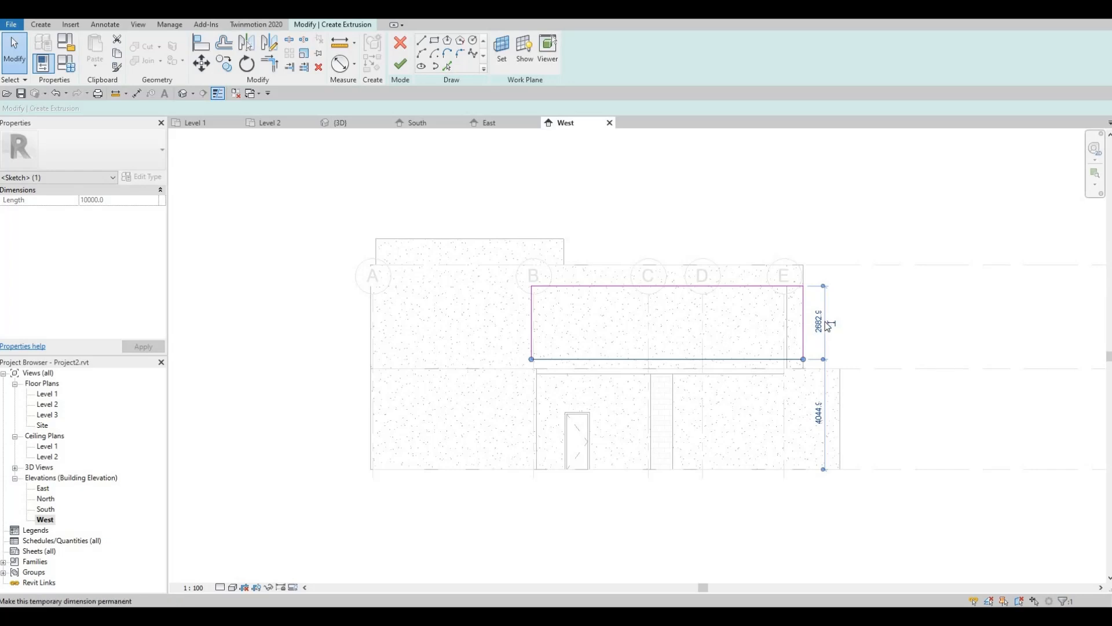
left_click(829, 325)
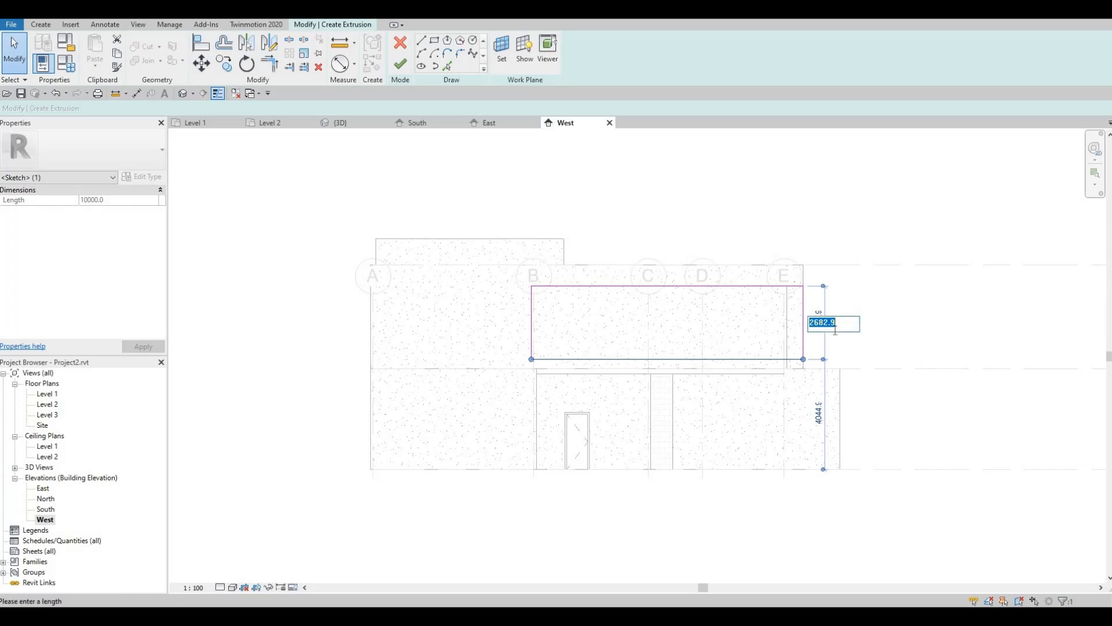
type("2700")
key("Return")
key("Escape")
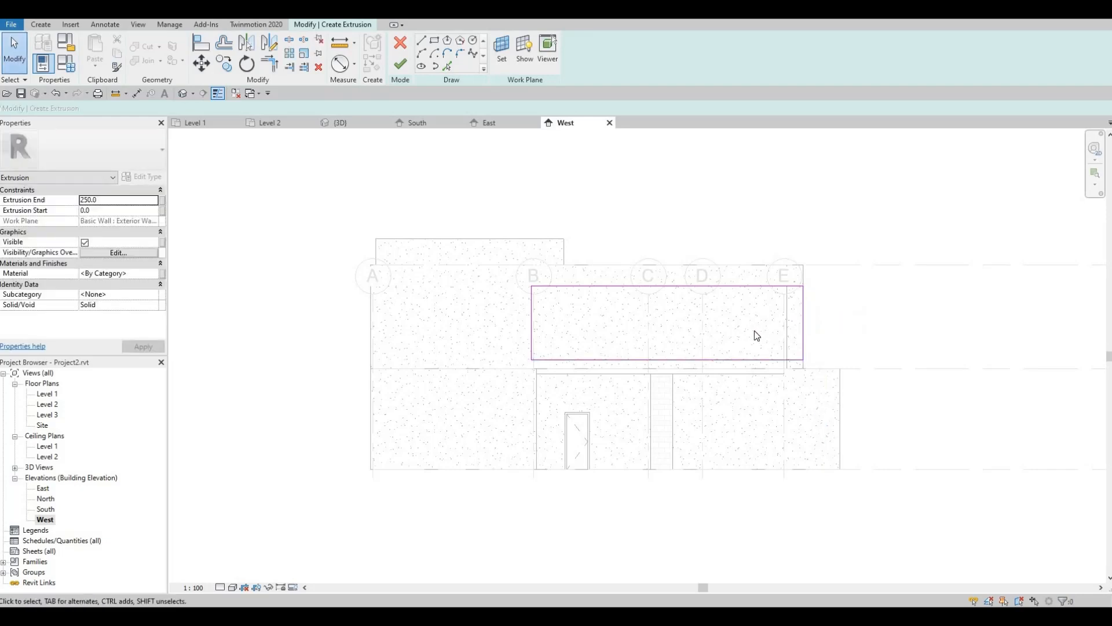
- Try to sketch a second rectangle offset 50 mm inside the extrusion outline
left_click(451, 66)
left_click(439, 42)
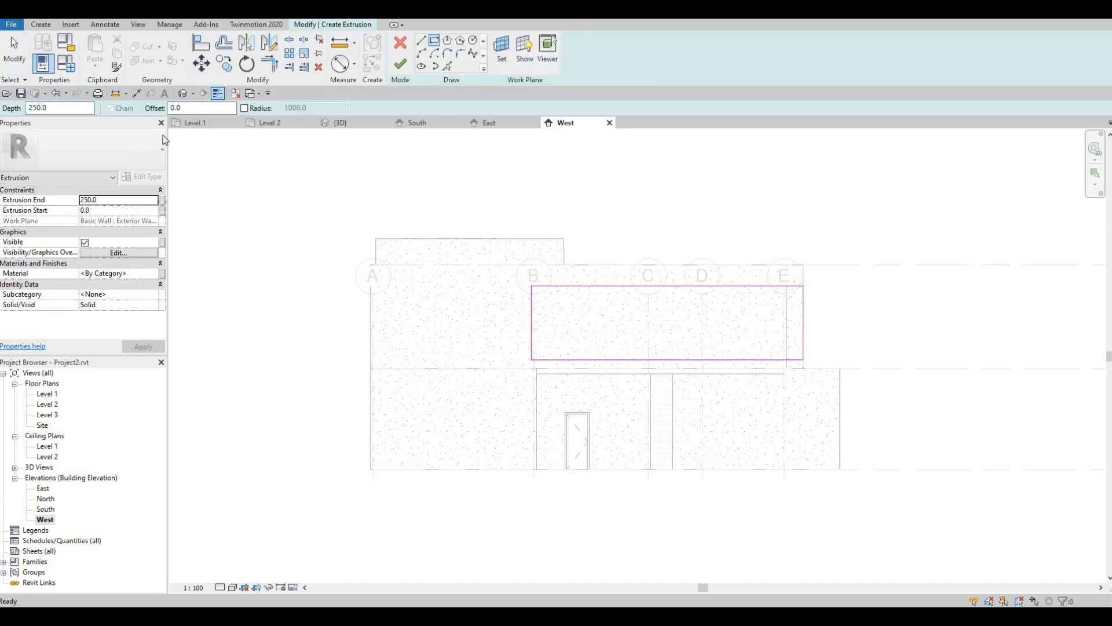
left_click(208, 108)
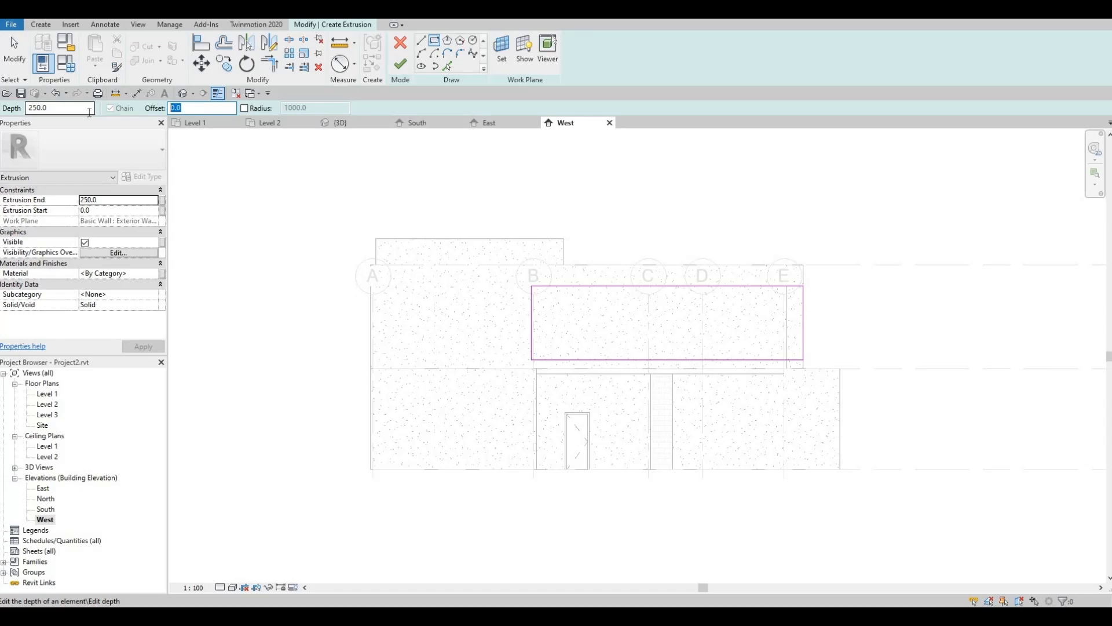
type("50")
left_click(534, 292)
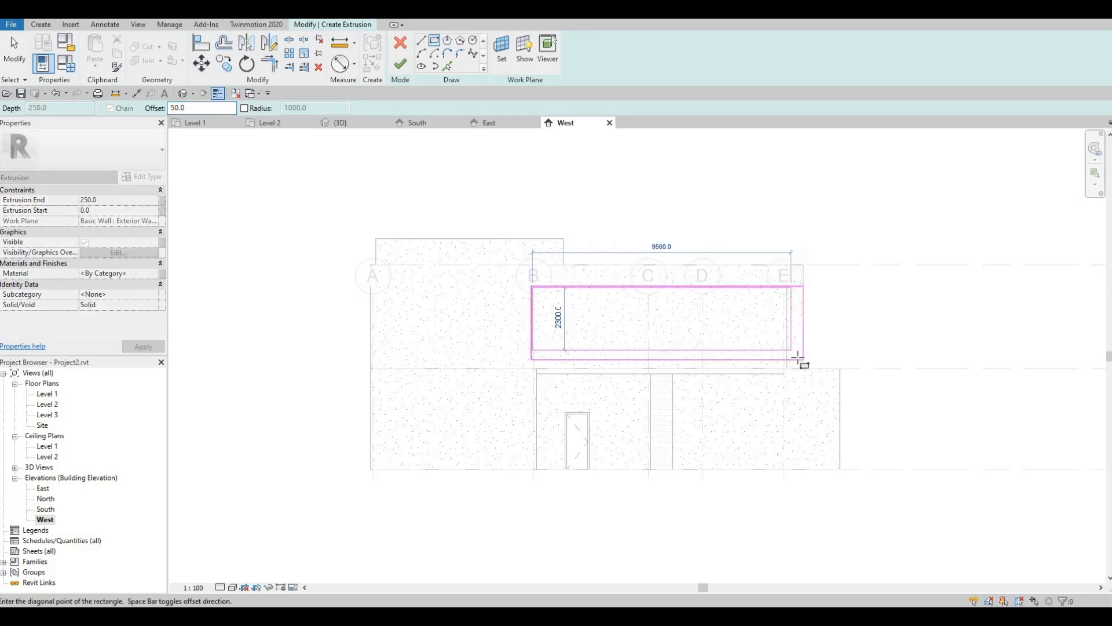
left_click(803, 359)
scroll(803, 359, "up", 5)
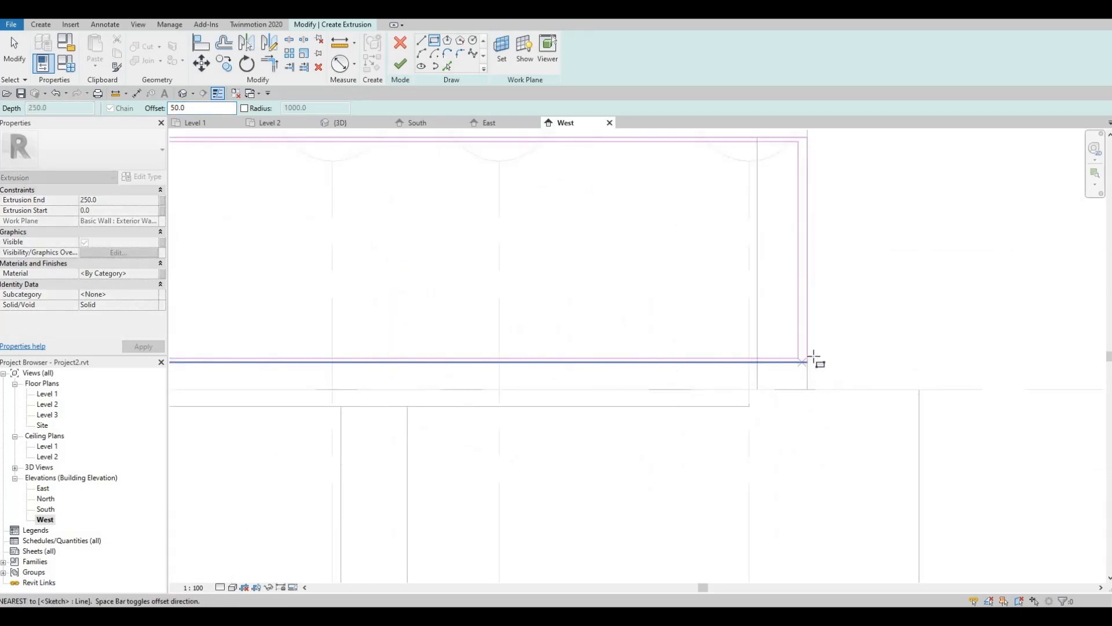
left_click(811, 361)
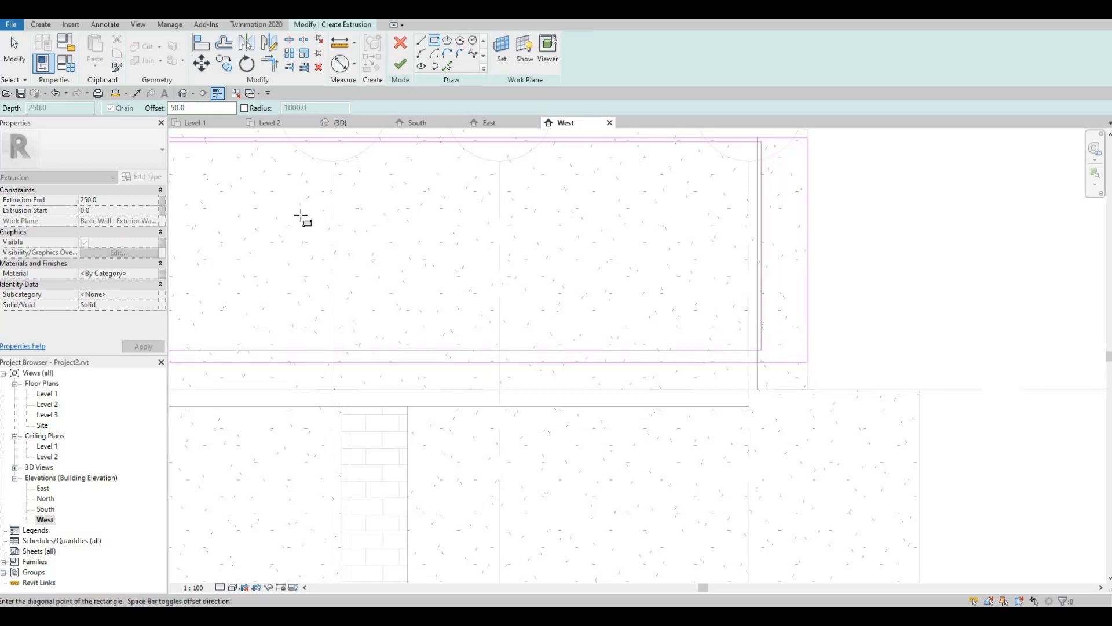
scroll(220, 223, "down", 5)
- Sketch a second rectangle offset 100 mm inside the outline, snapping to the outline's opposite corners
left_click_drag(192, 110, 106, 112)
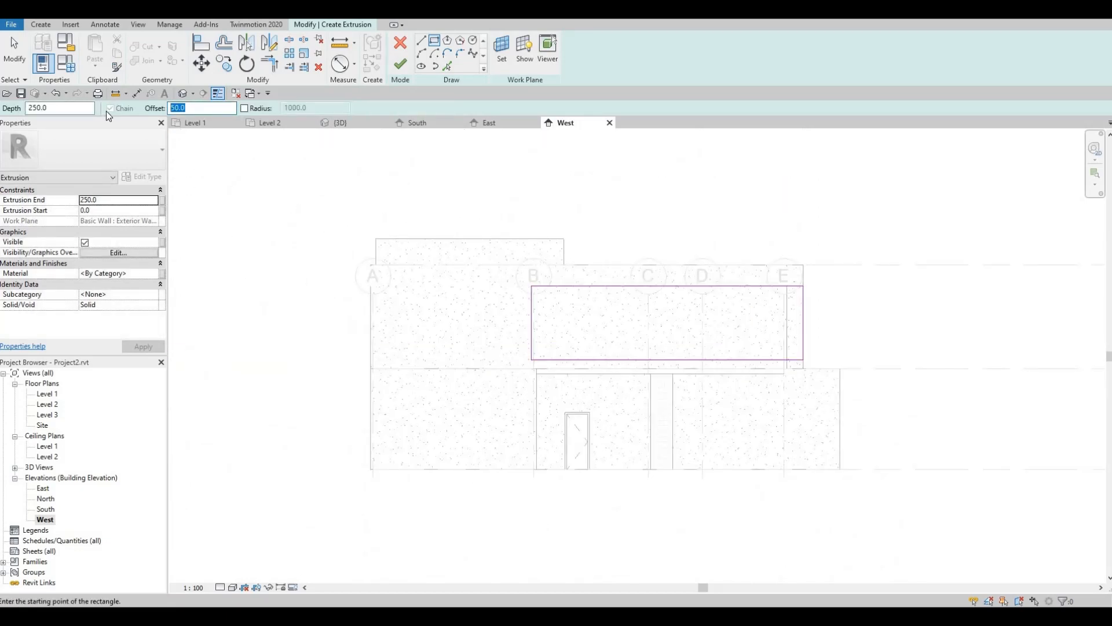
type("100")
left_click(529, 284)
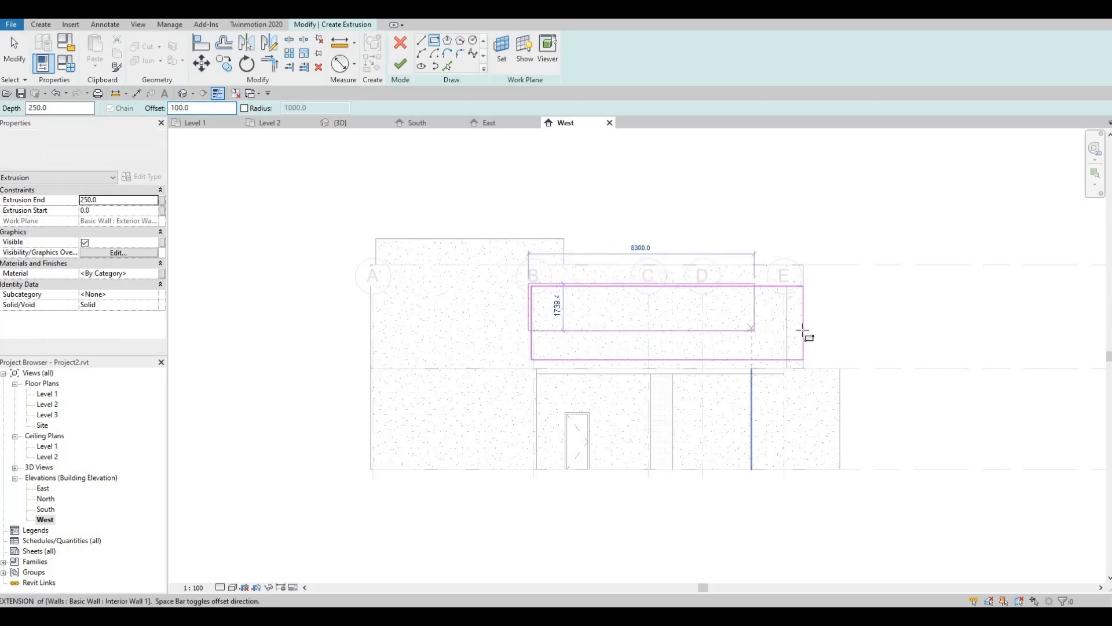
scroll(802, 331, "up", 5)
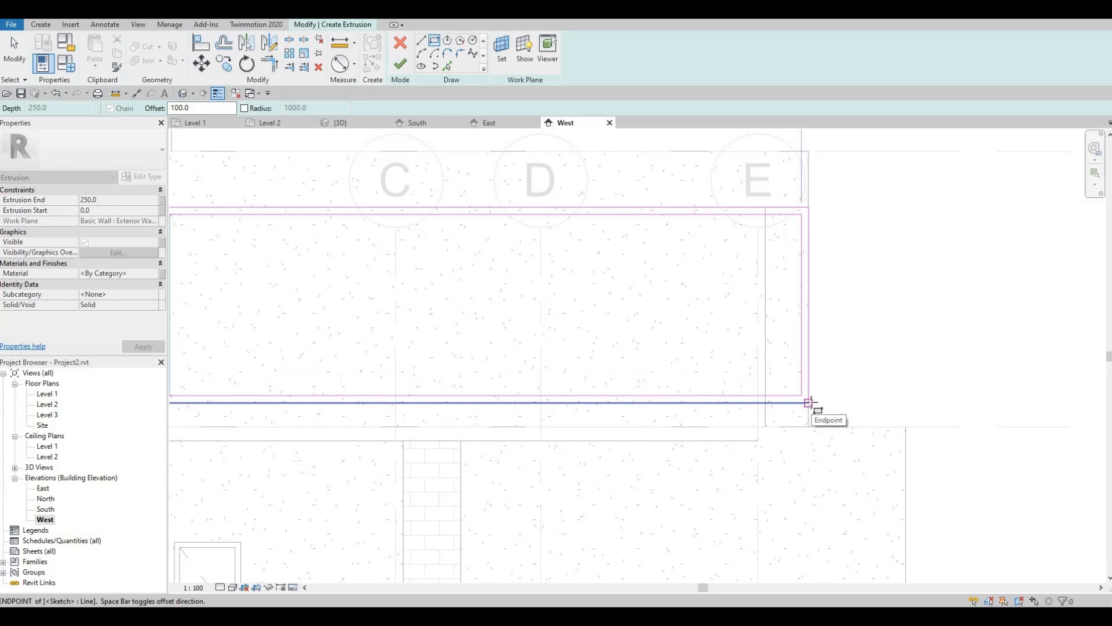
key("space")
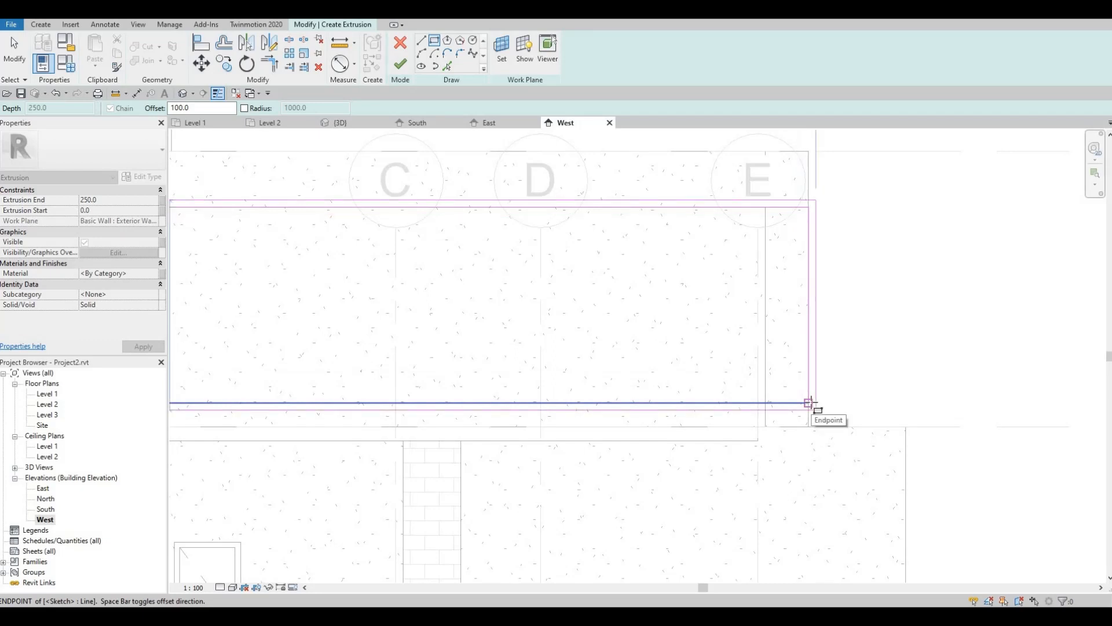
key("space")
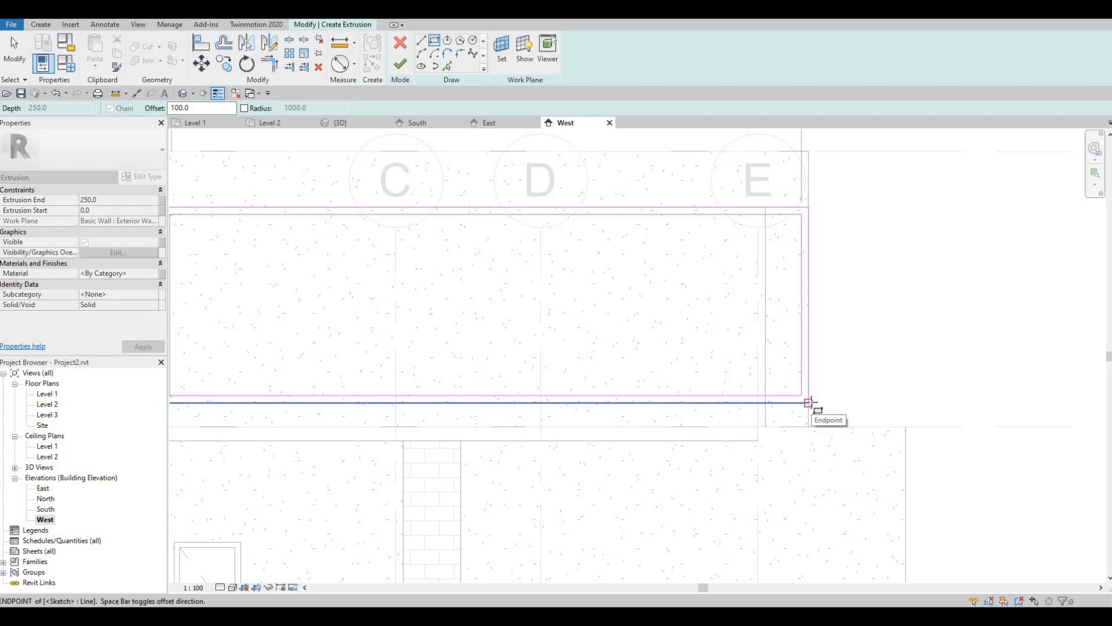
left_click(808, 401)
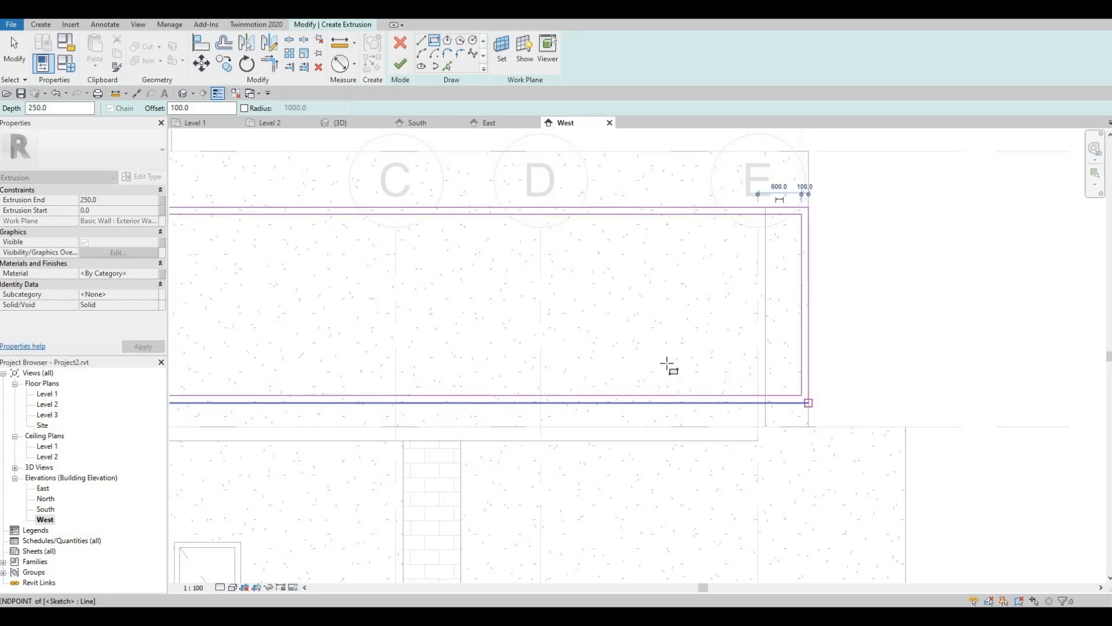
scroll(579, 344, "down", 2)
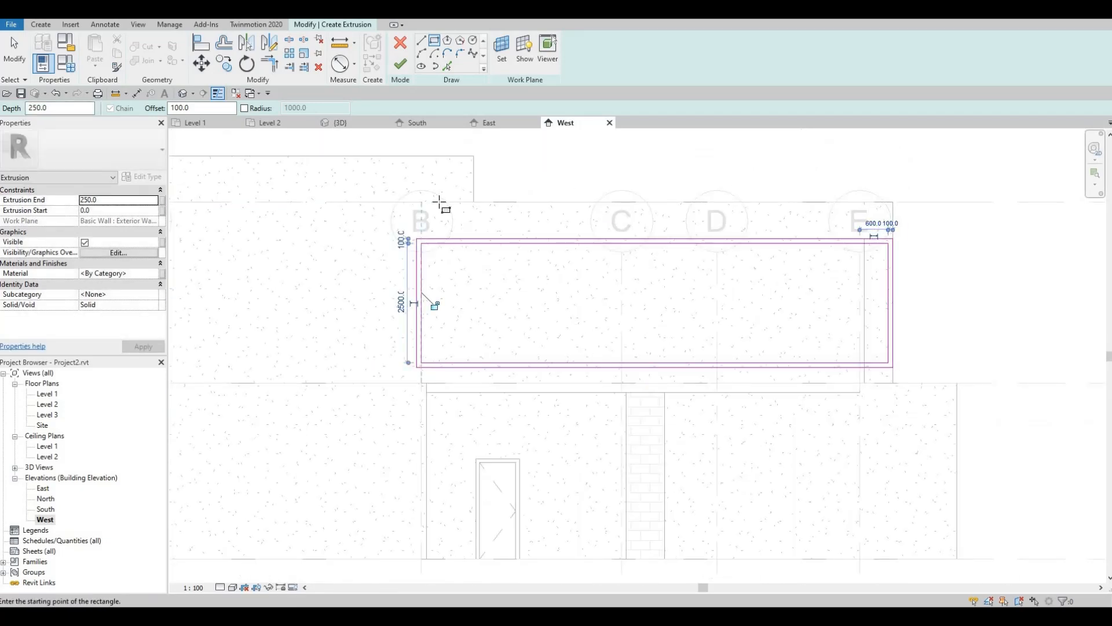
- Assign the Clad - White material to the extrusion and finish its sketch
left_click(150, 273)
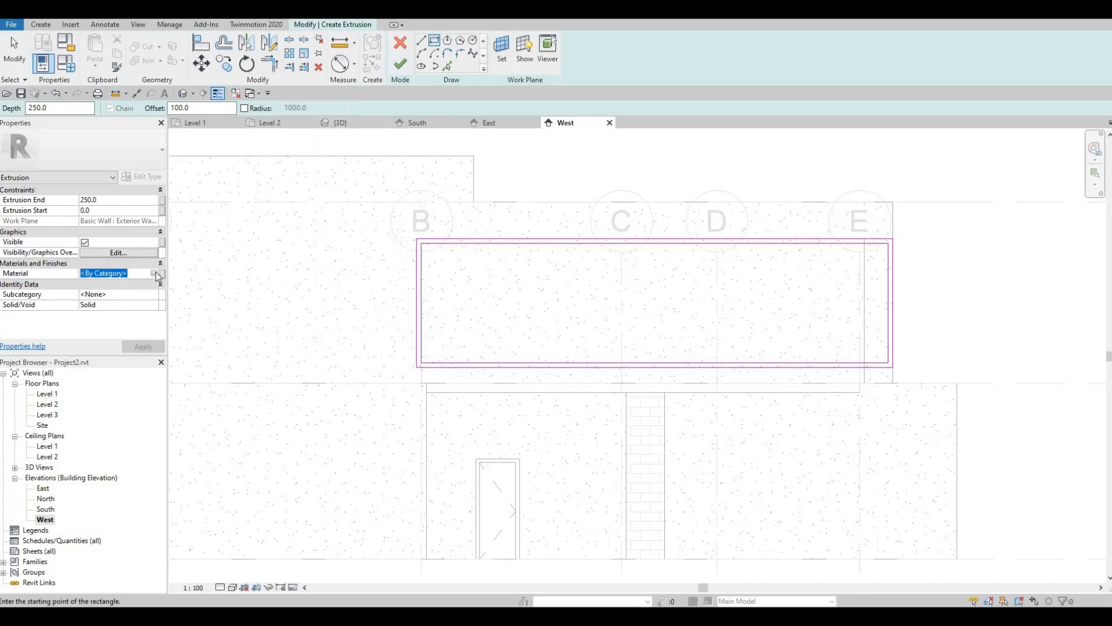
left_click(154, 274)
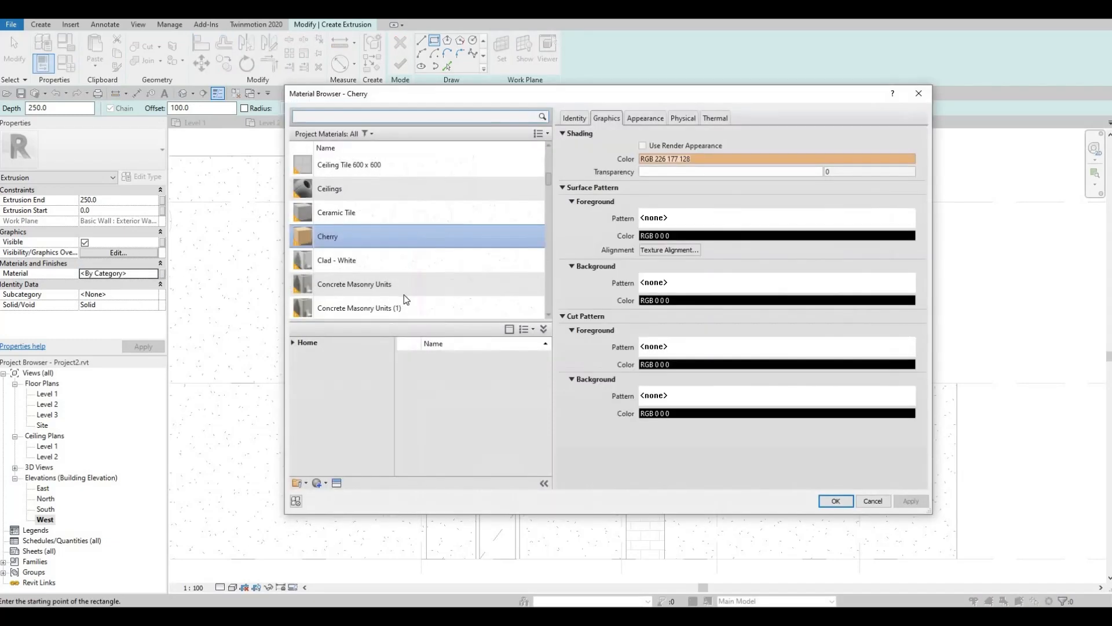
left_click(386, 266)
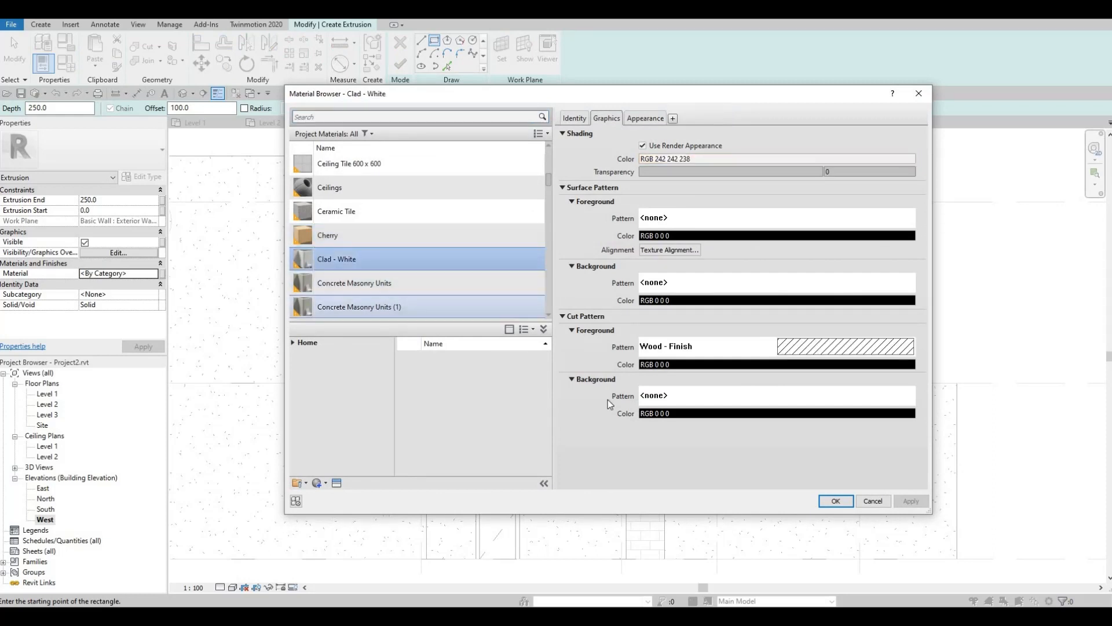
left_click(834, 501)
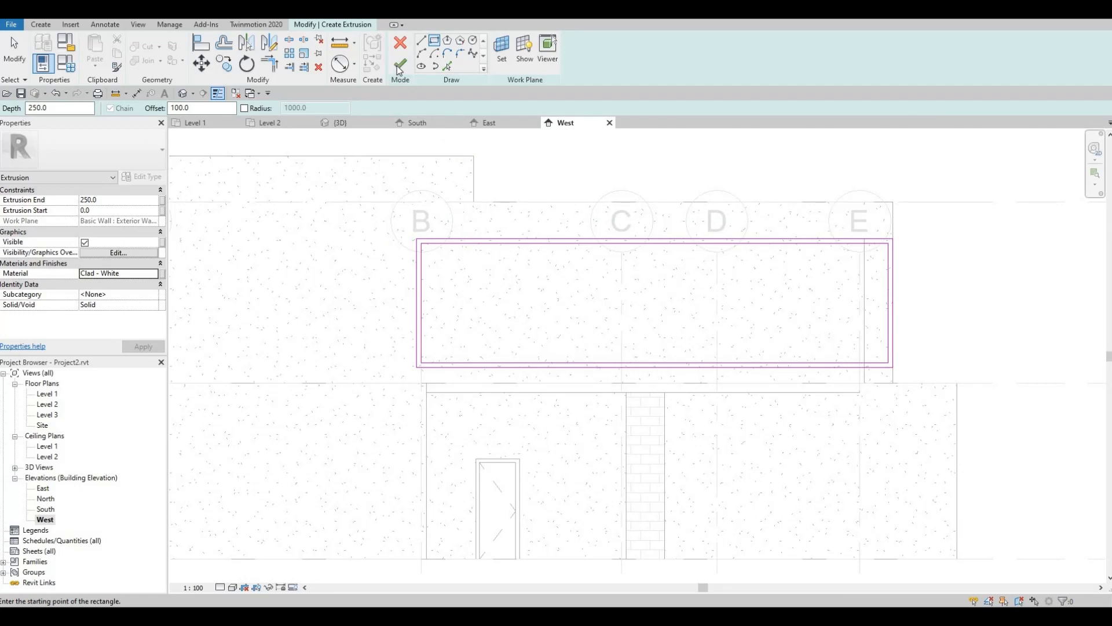
left_click(399, 64)
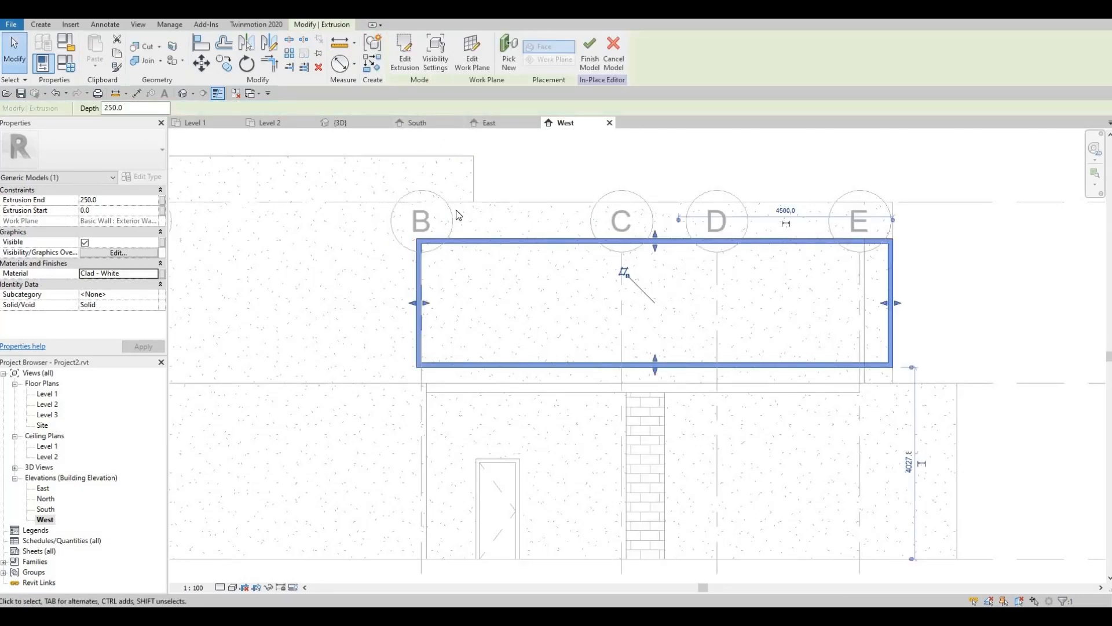
- Open the 3D view, finish the in-place model and orbit to the frame on the west facade
left_click(182, 94)
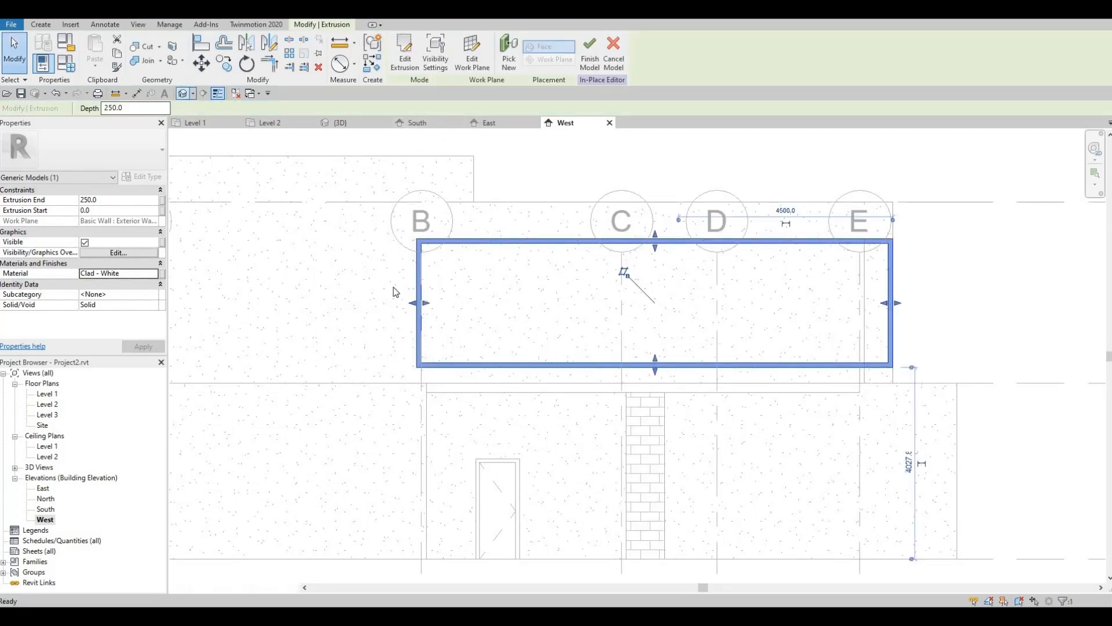
left_click(397, 61)
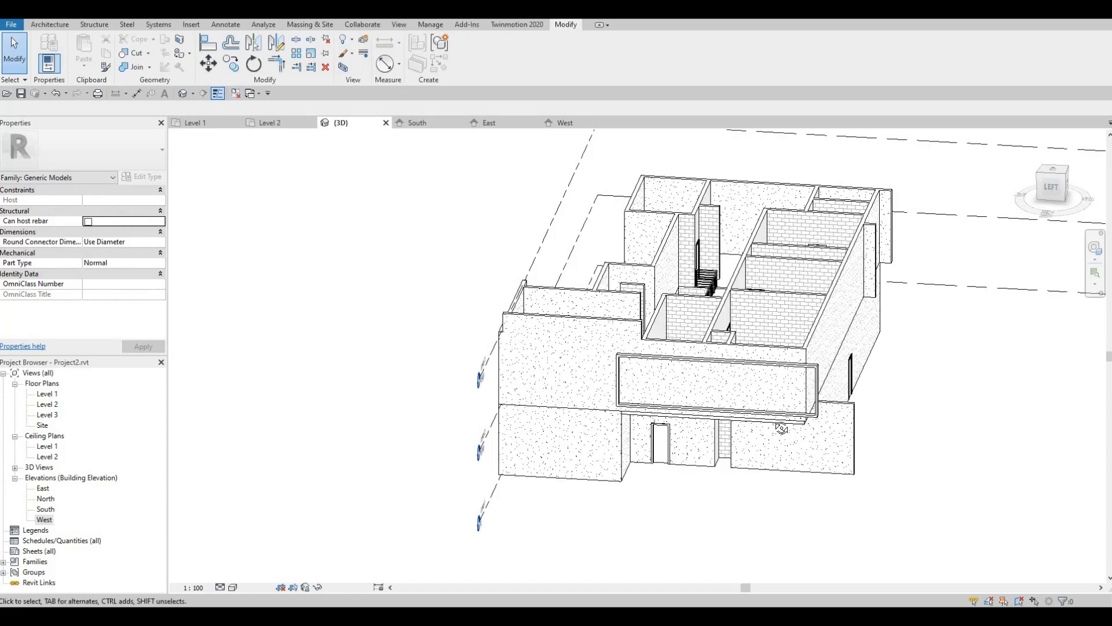
middle_click_drag(683, 371, 678, 403, "shift")
scroll(692, 365, "up", 3)
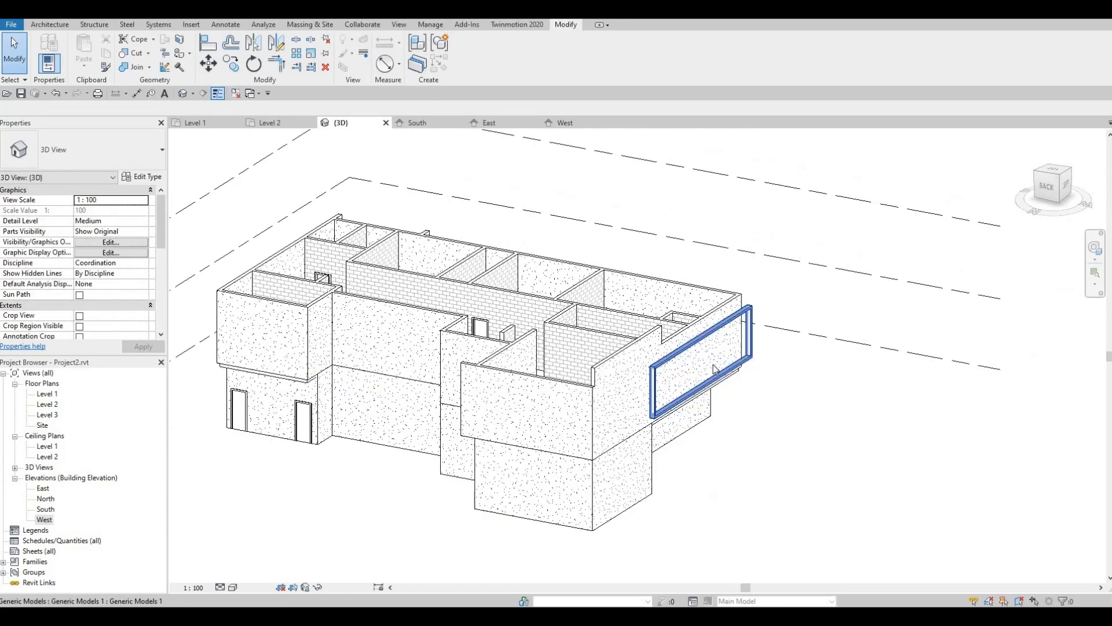
- Stretch the frame's outer face away from the west wall to make the frame noticeably deeper
left_click(698, 351)
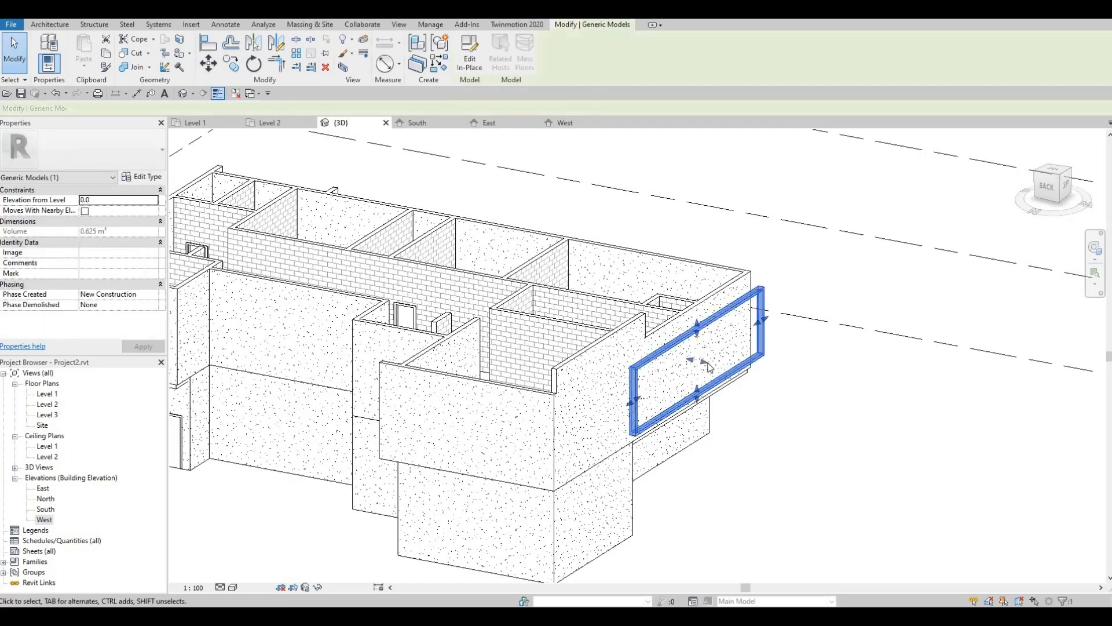
scroll(707, 374, "up", 4)
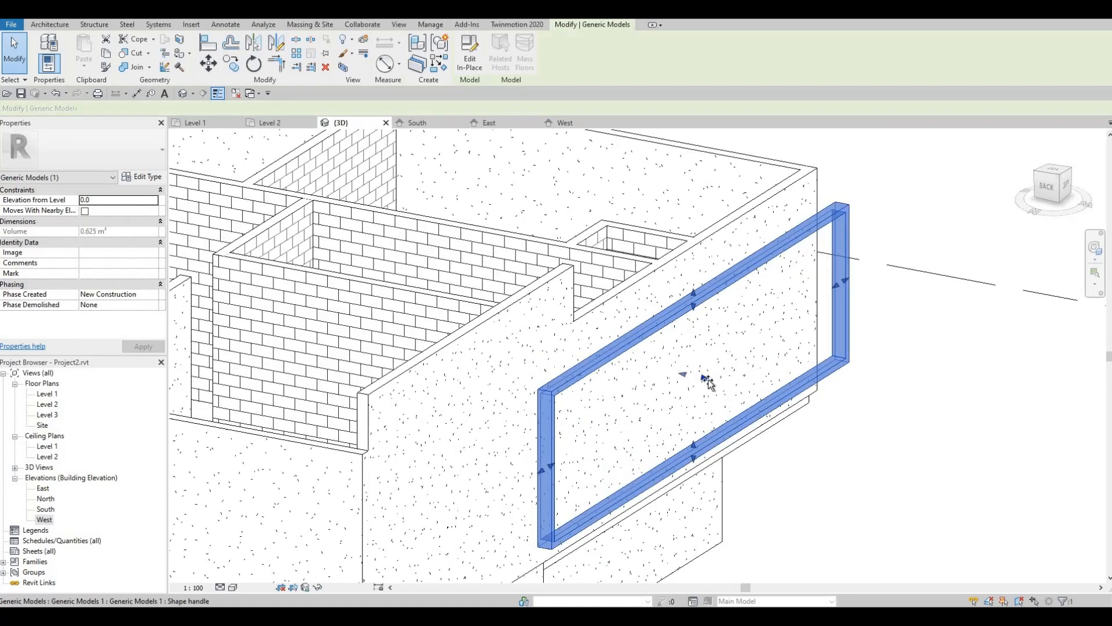
left_click_drag(708, 383, 721, 383)
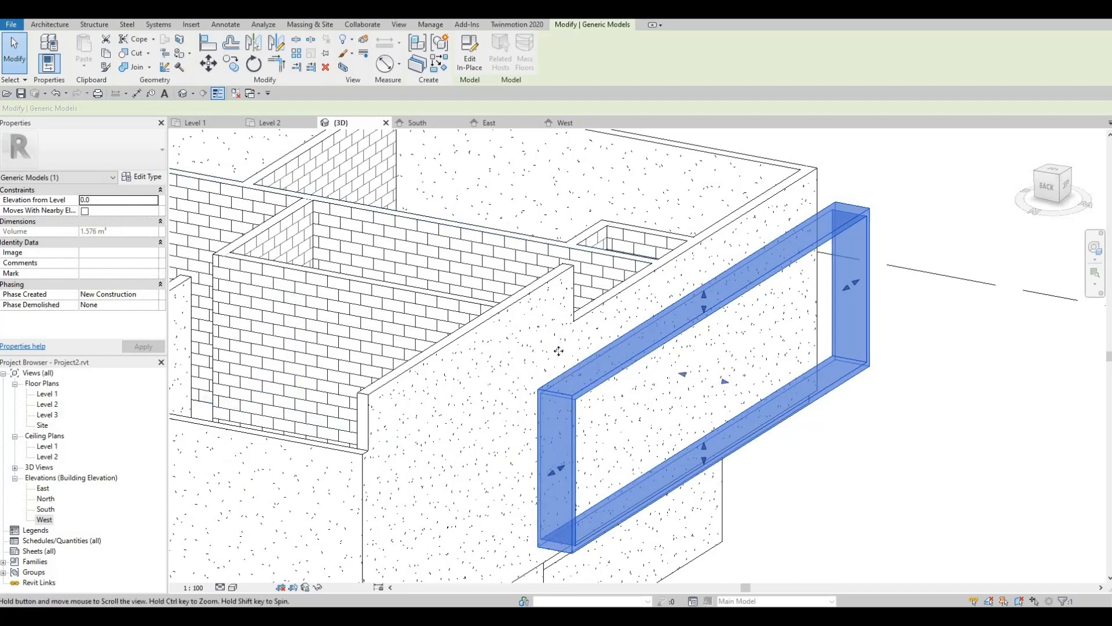
middle_click_drag(561, 376, 551, 357)
key("Escape")
- Pull the frame's outer face slightly back toward the wall to reduce its depth a little
left_click(593, 365)
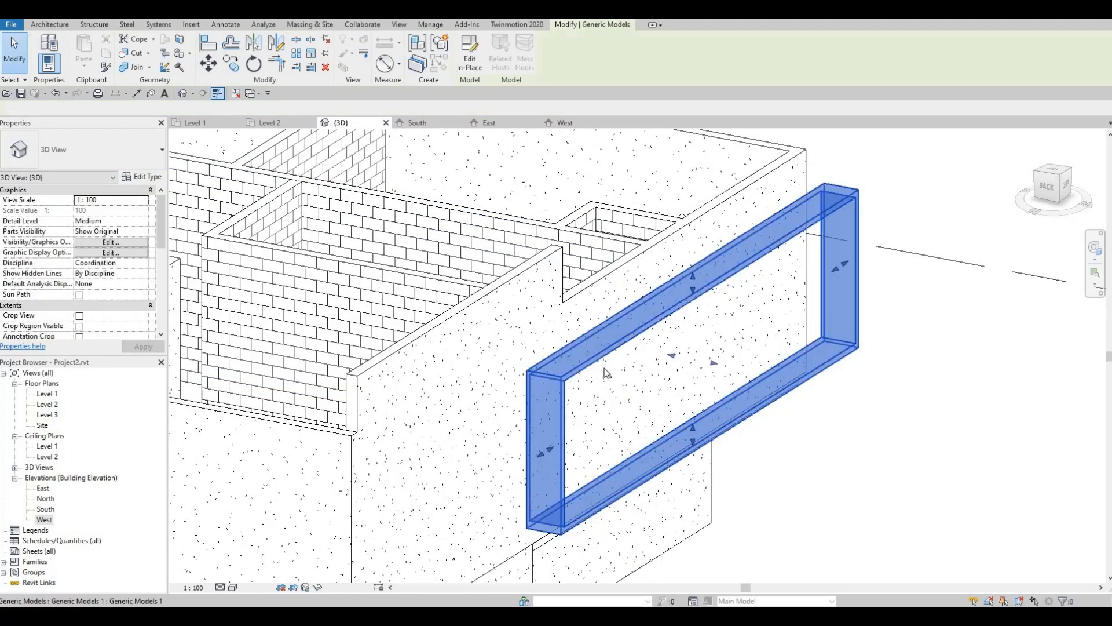
middle_click_drag(672, 327, 755, 381, "shift")
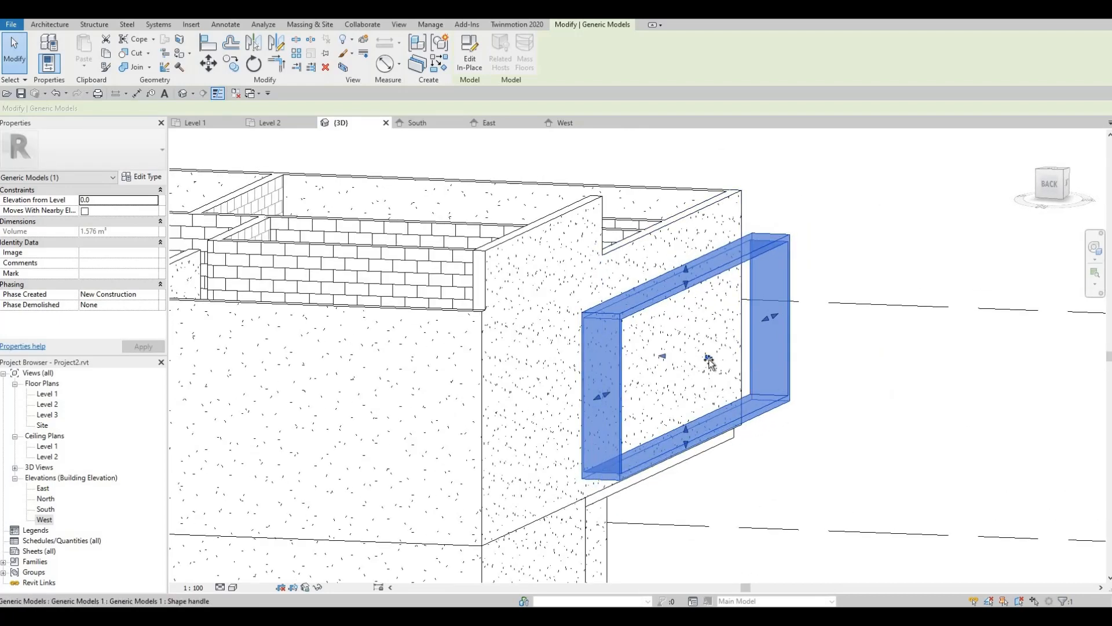
left_click_drag(709, 358, 703, 359)
left_click(835, 419)
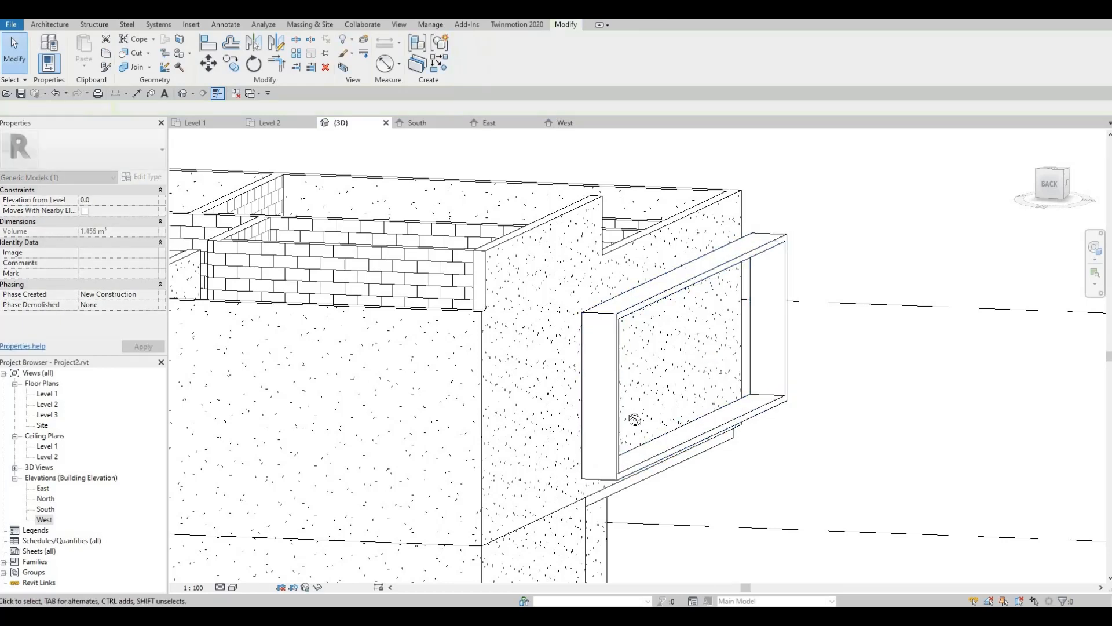
- Open the in-place frame's extrusion sketch for editing in the West elevation
middle_click_drag(635, 419, 811, 394, "shift")
scroll(837, 443, "down", 3)
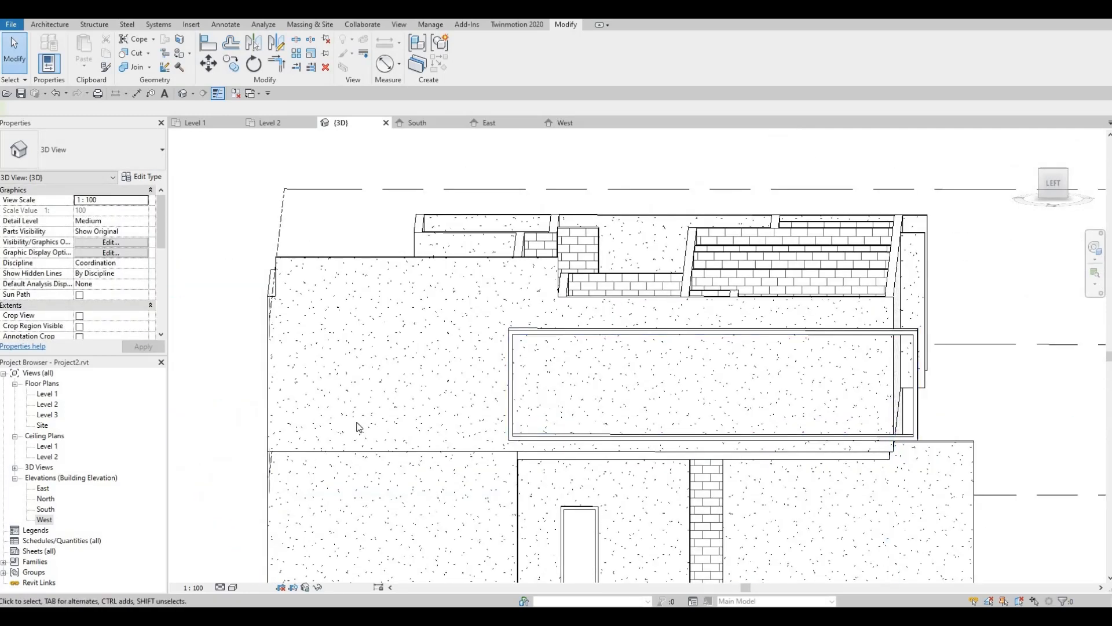
double_click(761, 330)
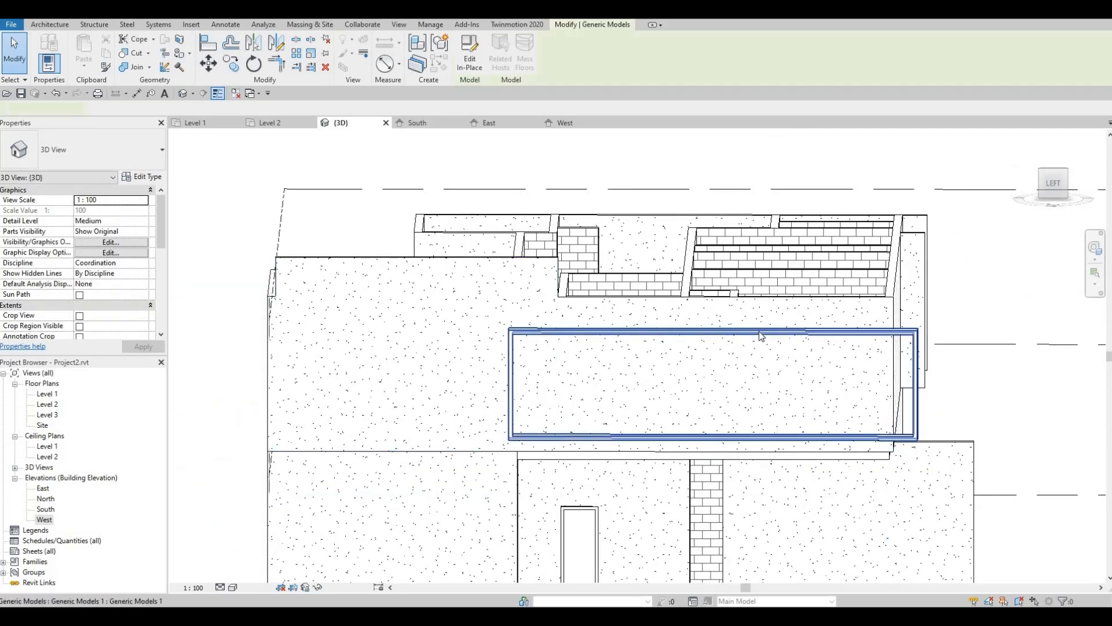
left_click(761, 330)
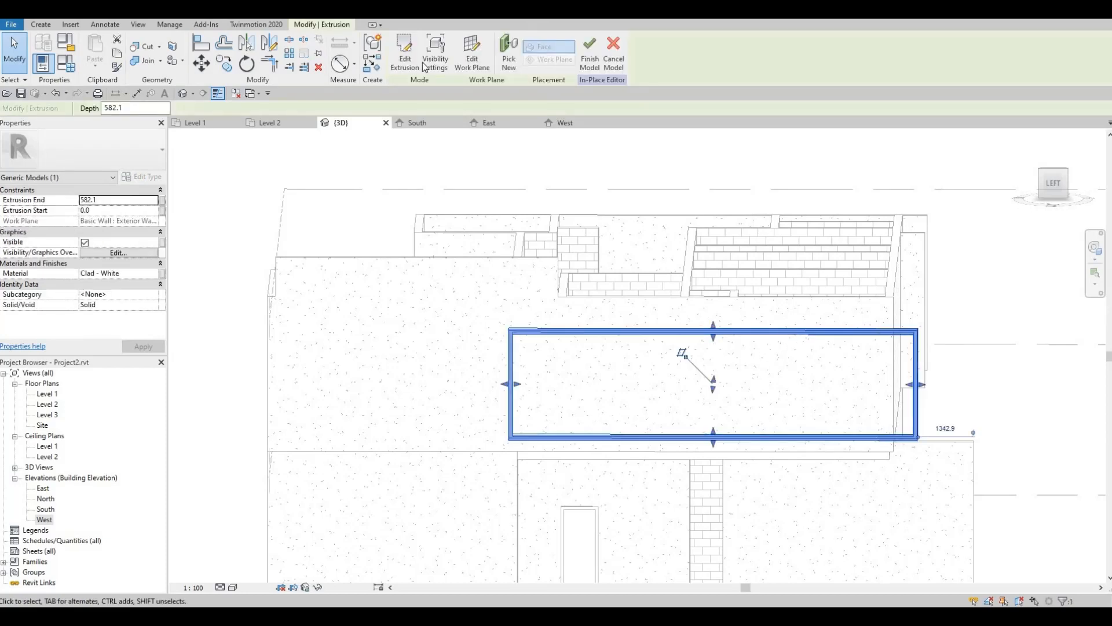
double_click(45, 520)
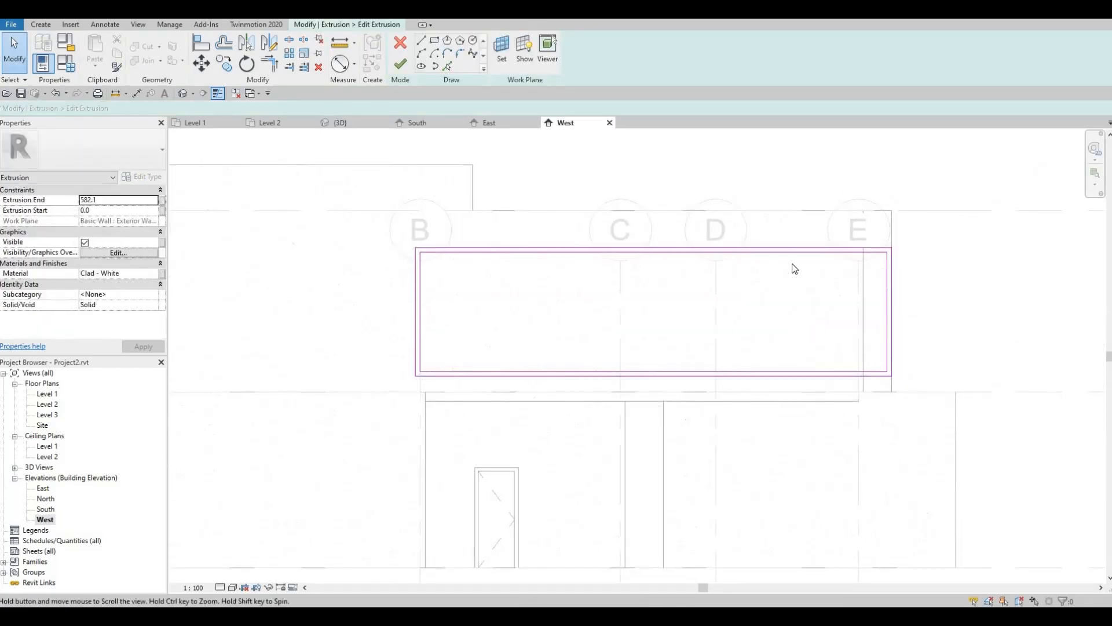
- Nudge the frame sketch's two vertical lines near grid E inward to the wall edge, and finish the sketch and in-place model
left_click_drag(797, 209, 909, 426)
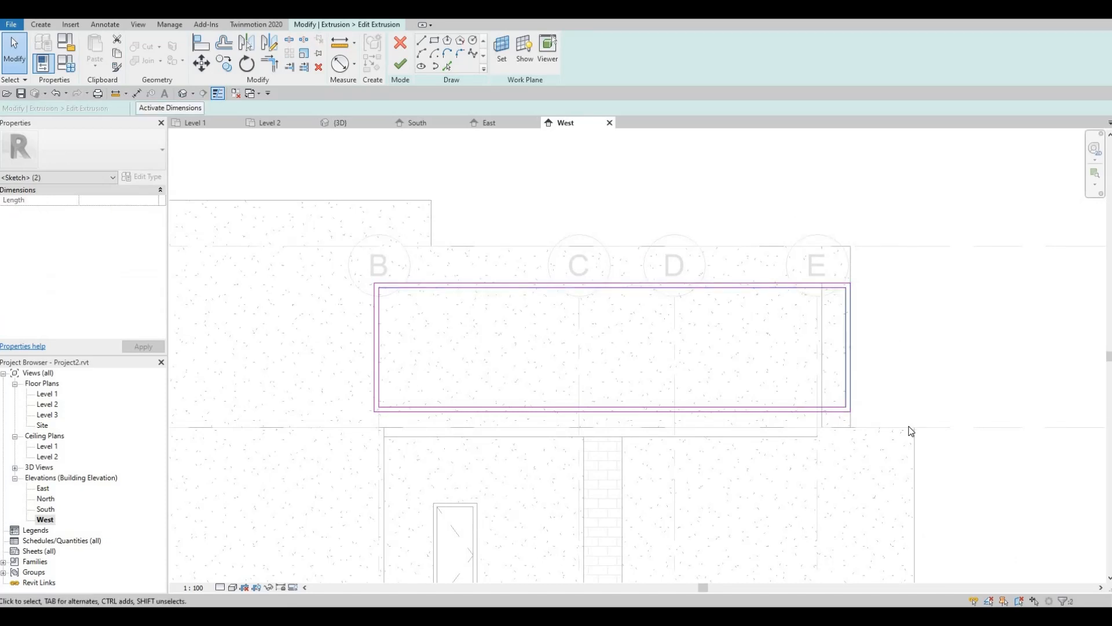
key("Left")
key("Left")
key("Left")
key("Left")
key("Left")
key("Left")
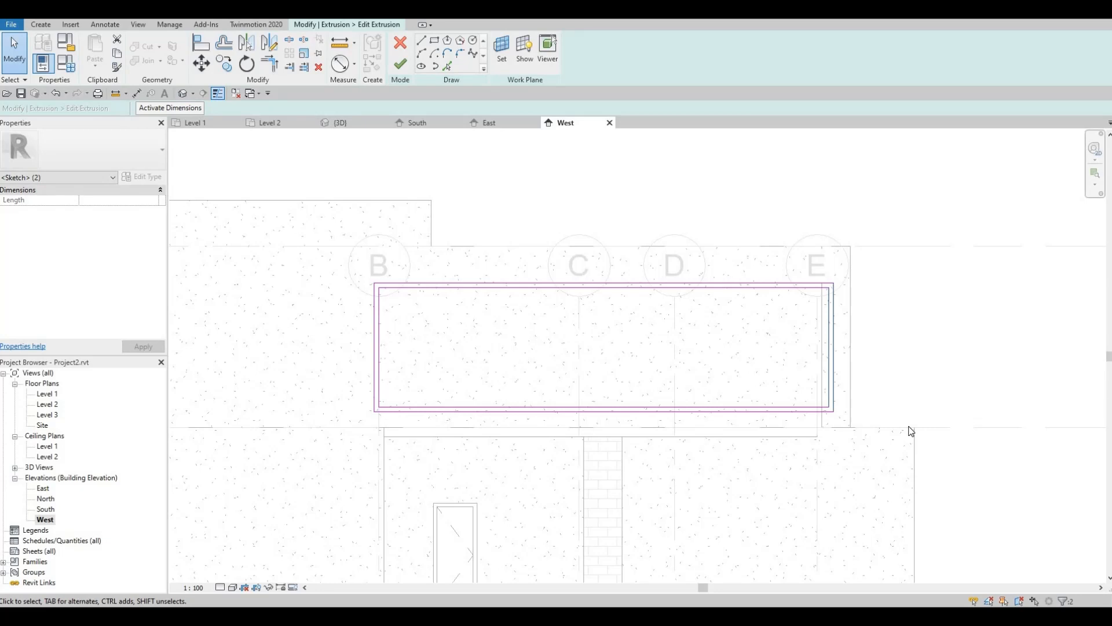
key("Left")
key("Left")
key("Left")
key("Left")
key("Left")
key("Left")
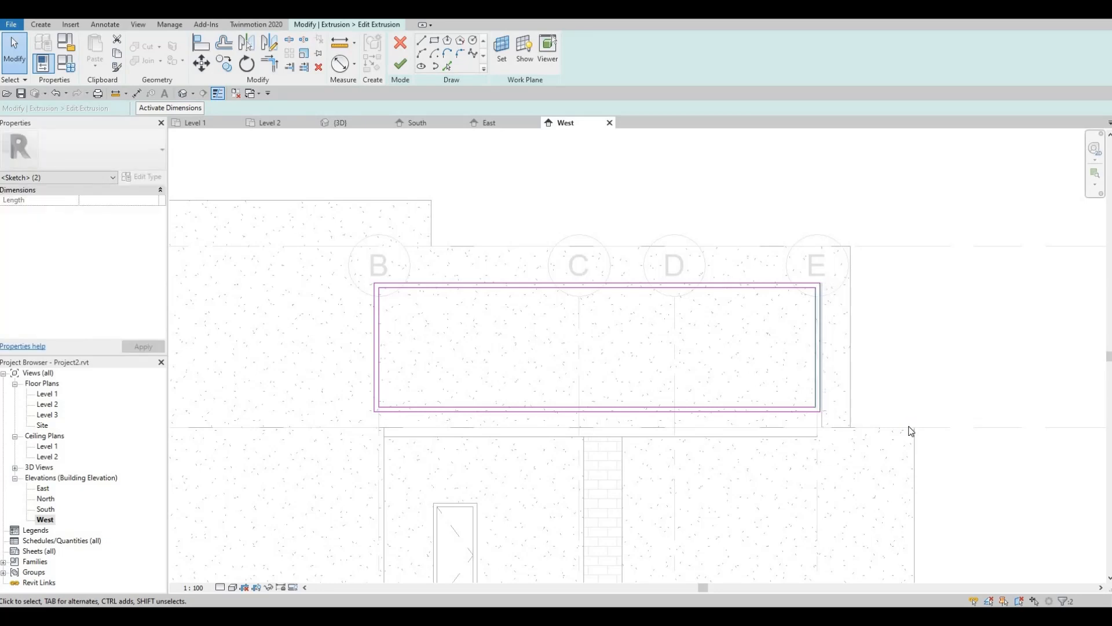
key("Right")
left_click(319, 319)
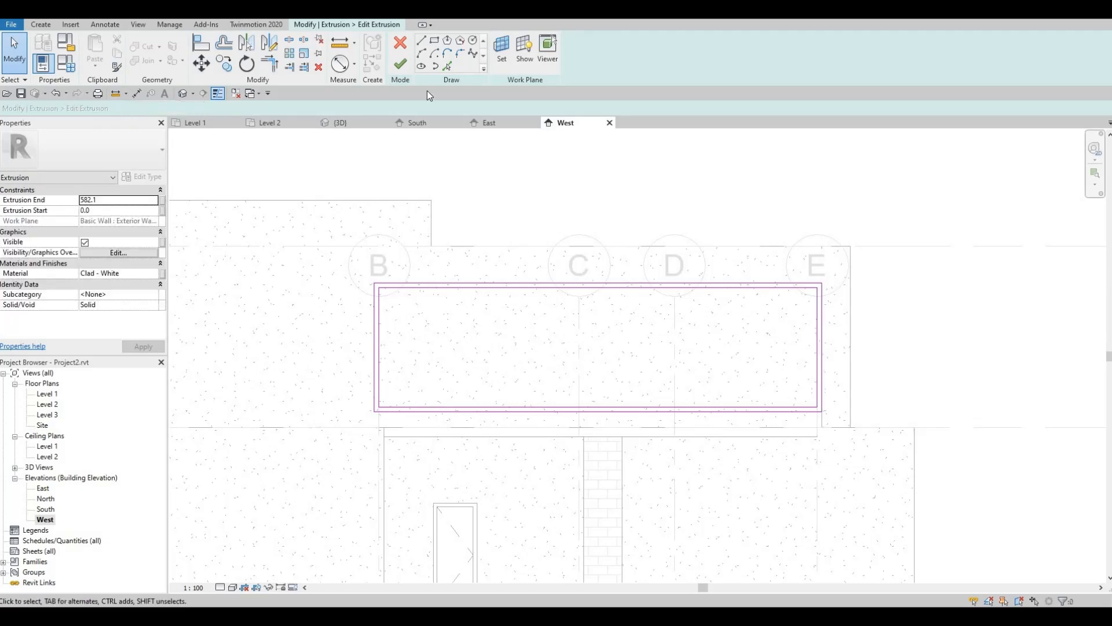
left_click(401, 64)
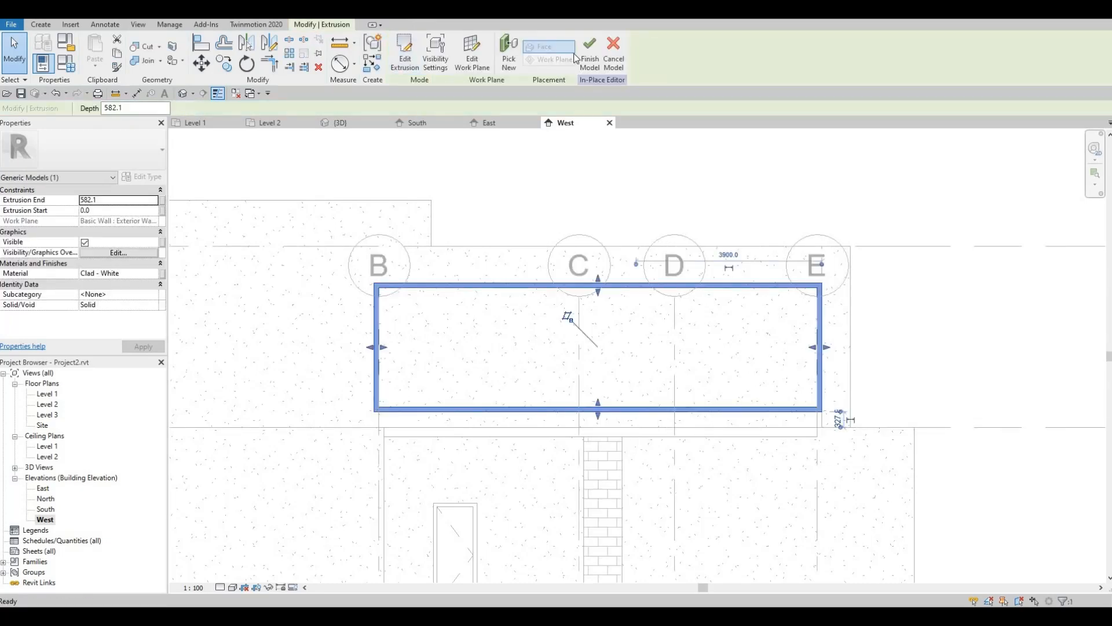
left_click(589, 55)
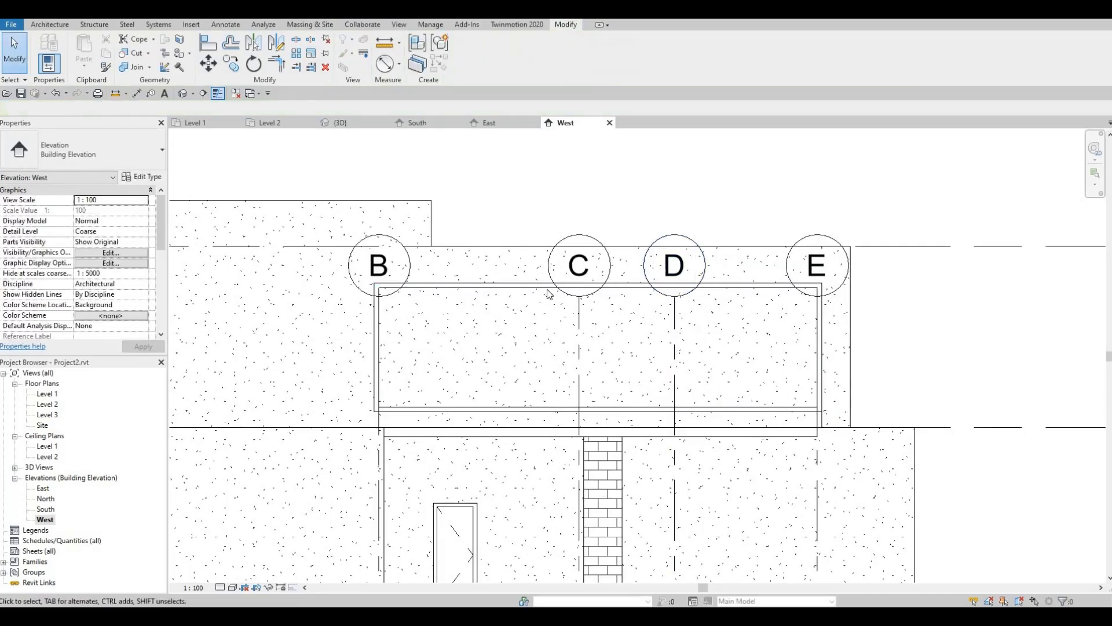
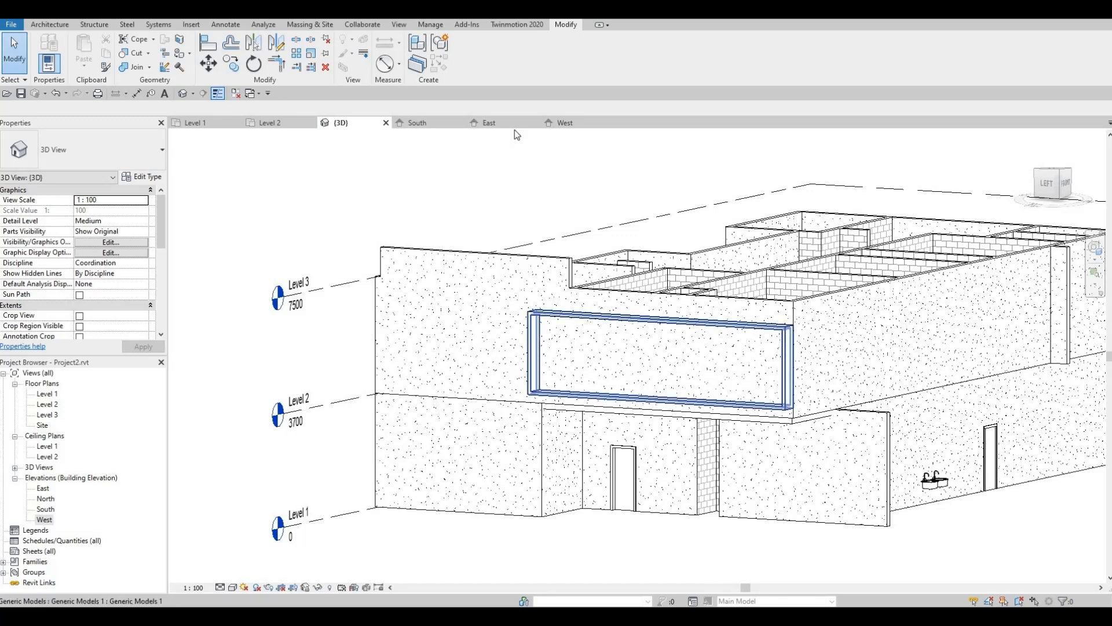
- From the 3D view, reopen the in-place frame's extrusion sketch and show its grid E end in the West elevation
left_click(628, 318)
left_click(471, 61)
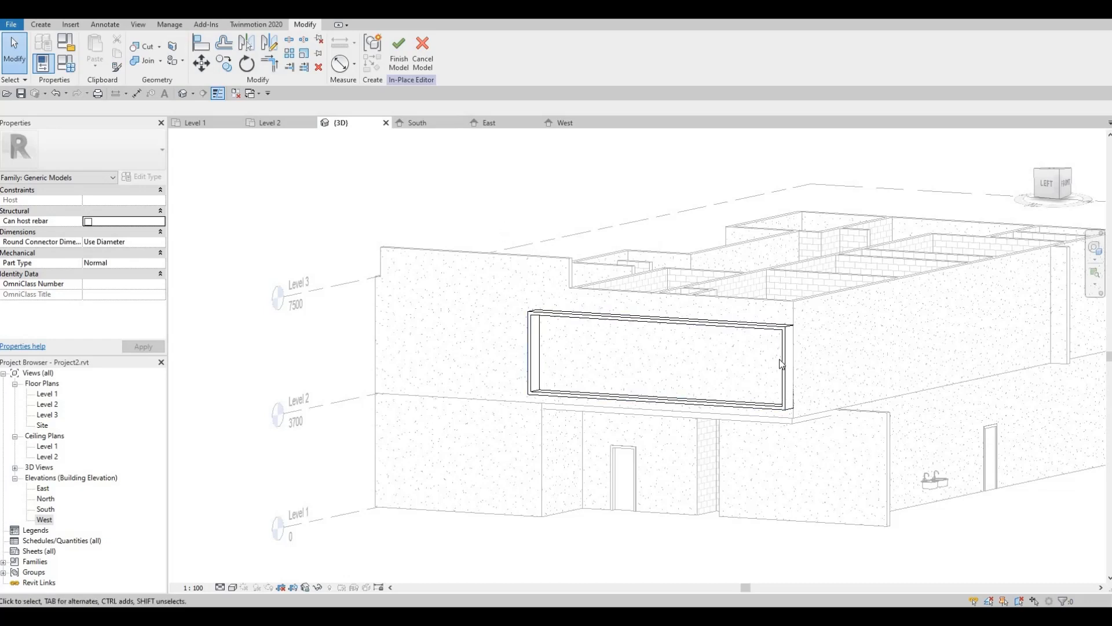
left_click(616, 320)
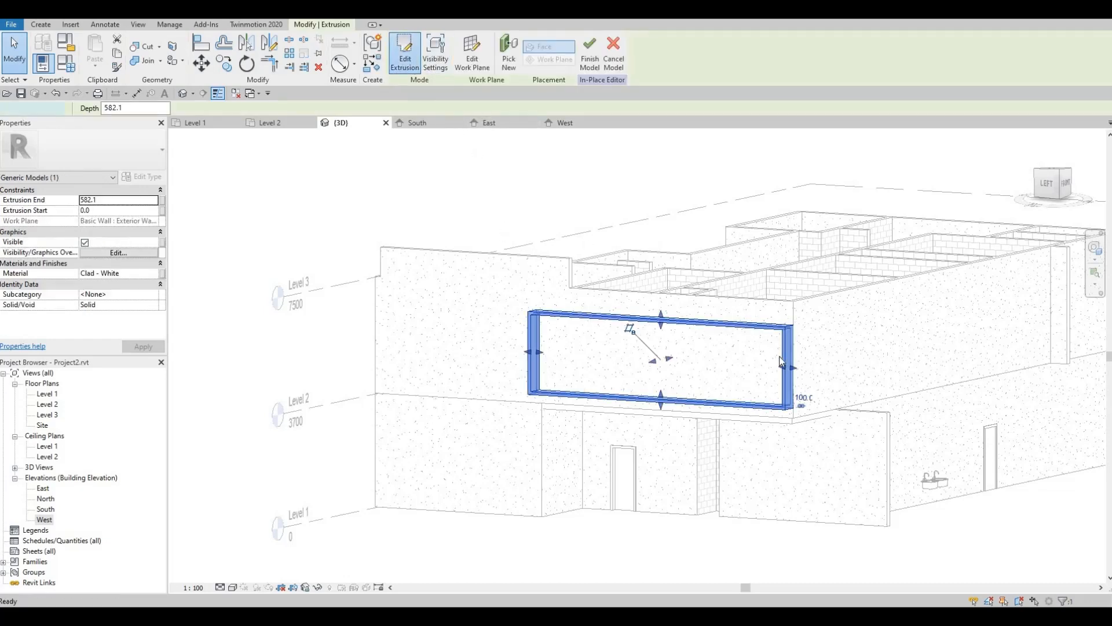
double_click(781, 362)
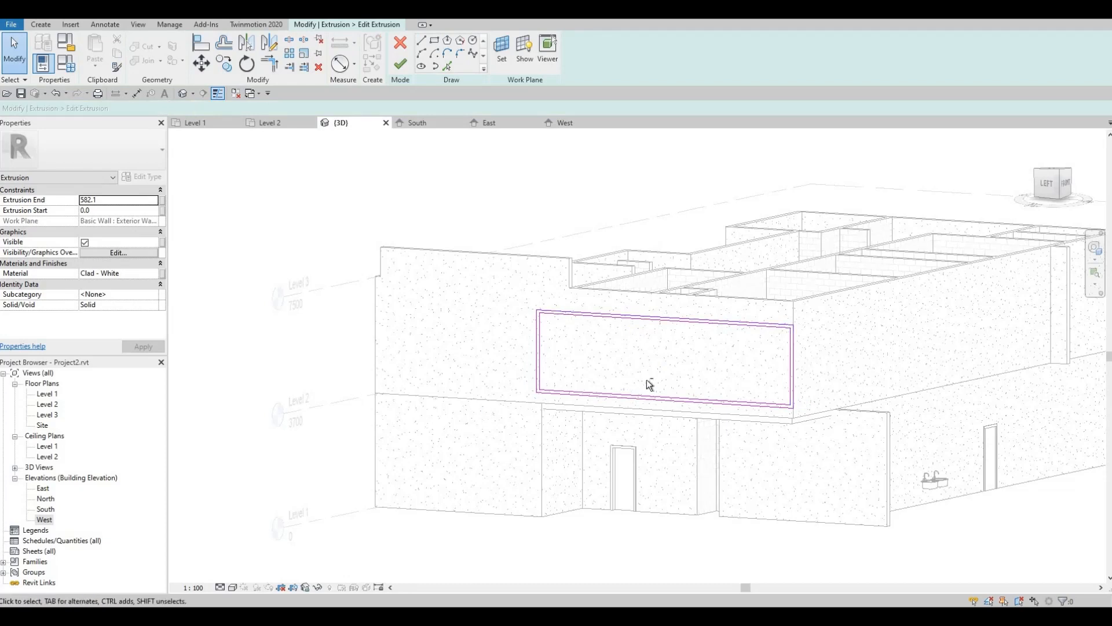
middle_click_drag(655, 383, 720, 381, "shift")
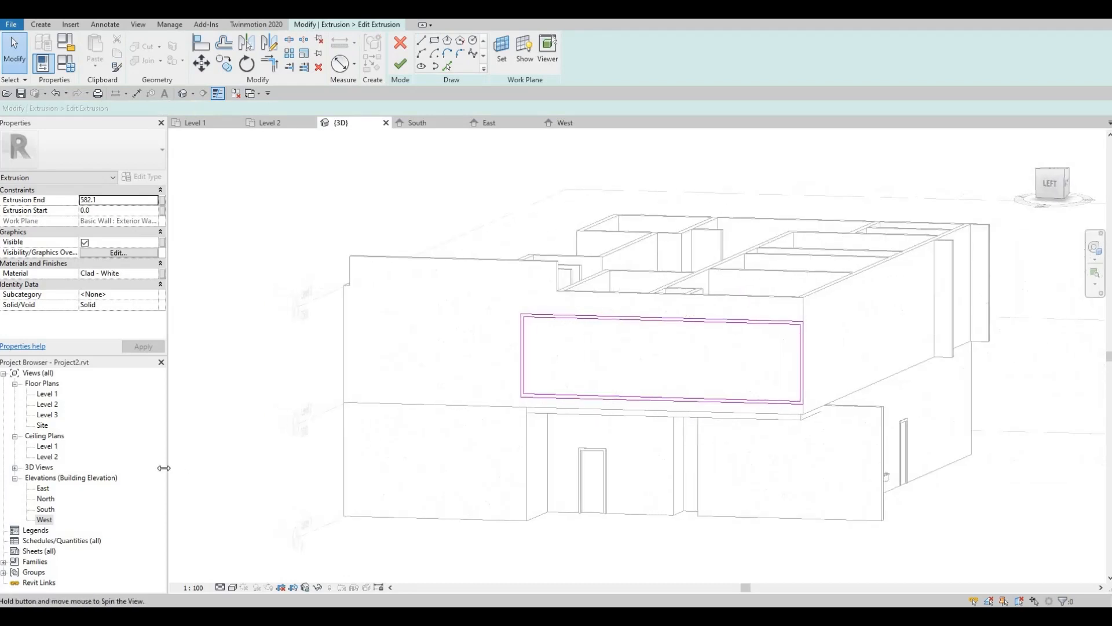
double_click(45, 520)
scroll(810, 294, "up", 4)
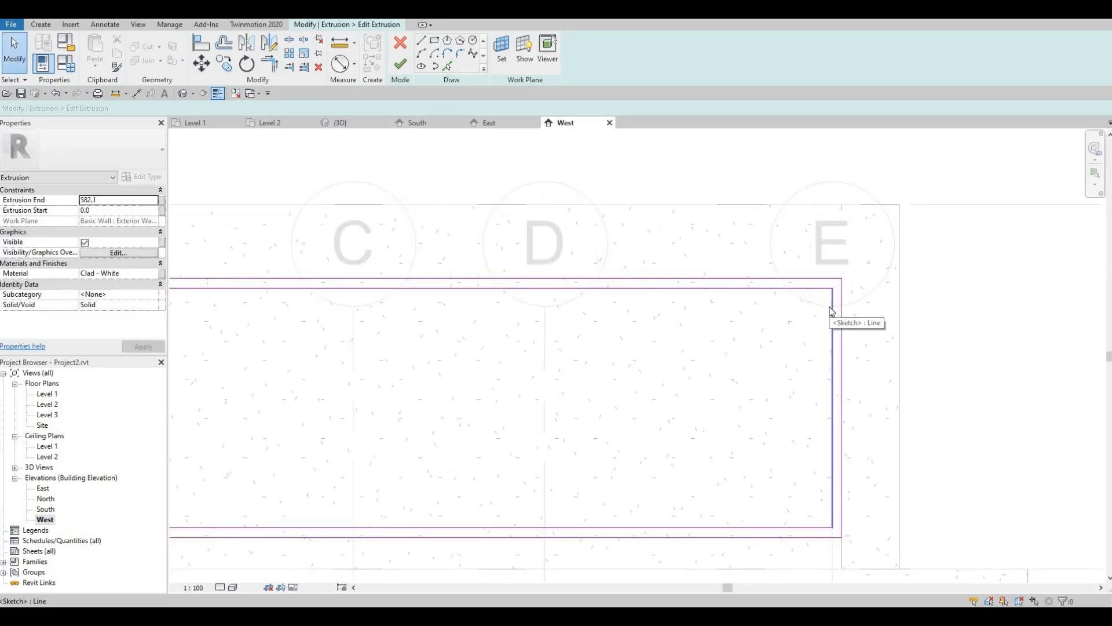
- Delete the frame sketch's inner vertical line near grid E and split the outer vertical line partway up
left_click(831, 312)
key("Delete")
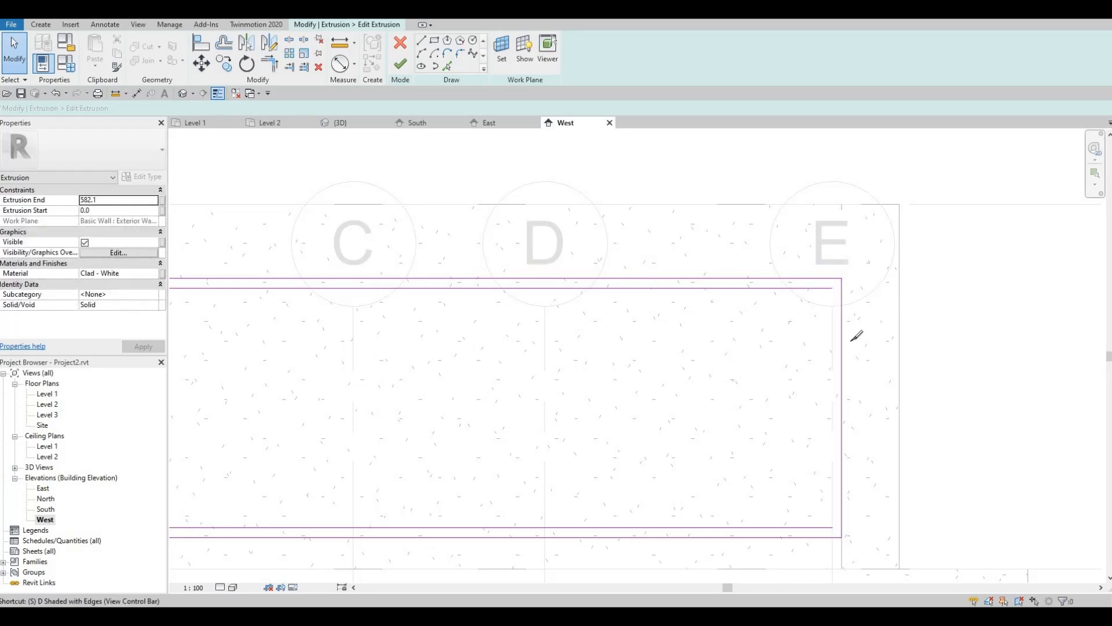
key("s")
key("l")
left_click(842, 356)
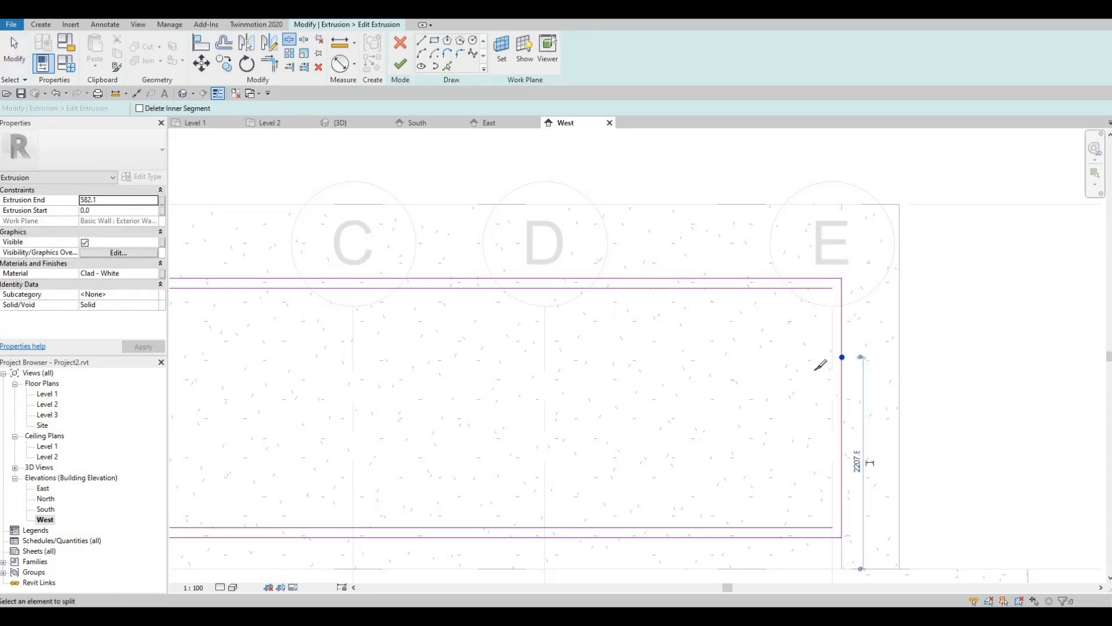
key("Escape")
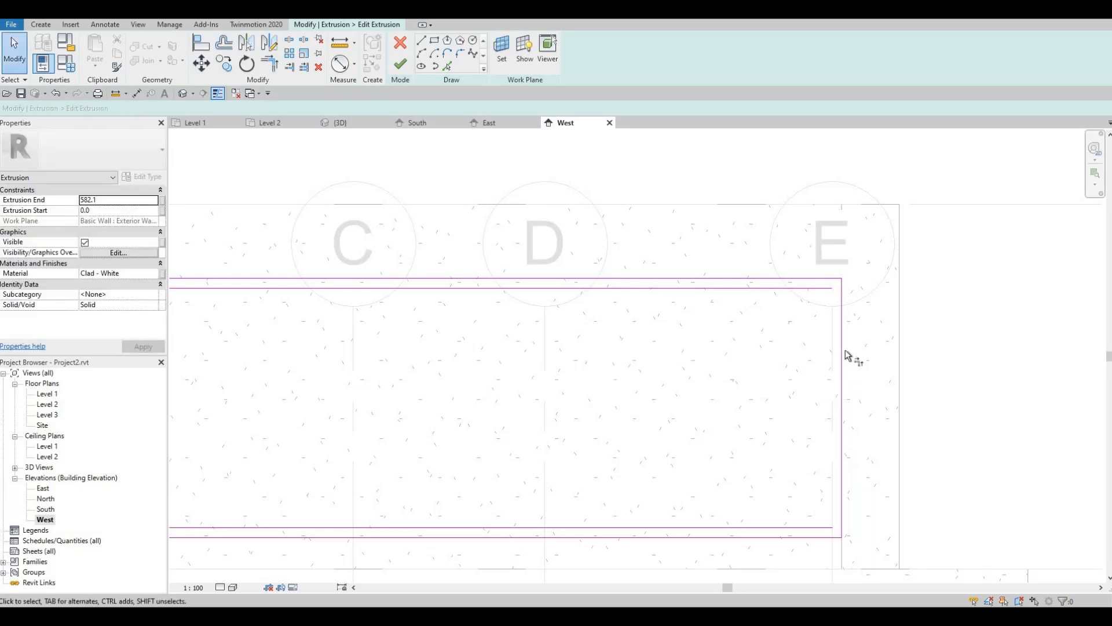
- Trim the inner horizontal lines to the split outer line, closing the upper and lower strips and leaving the frame's grid E side open
key("t")
key("r")
left_click(833, 288)
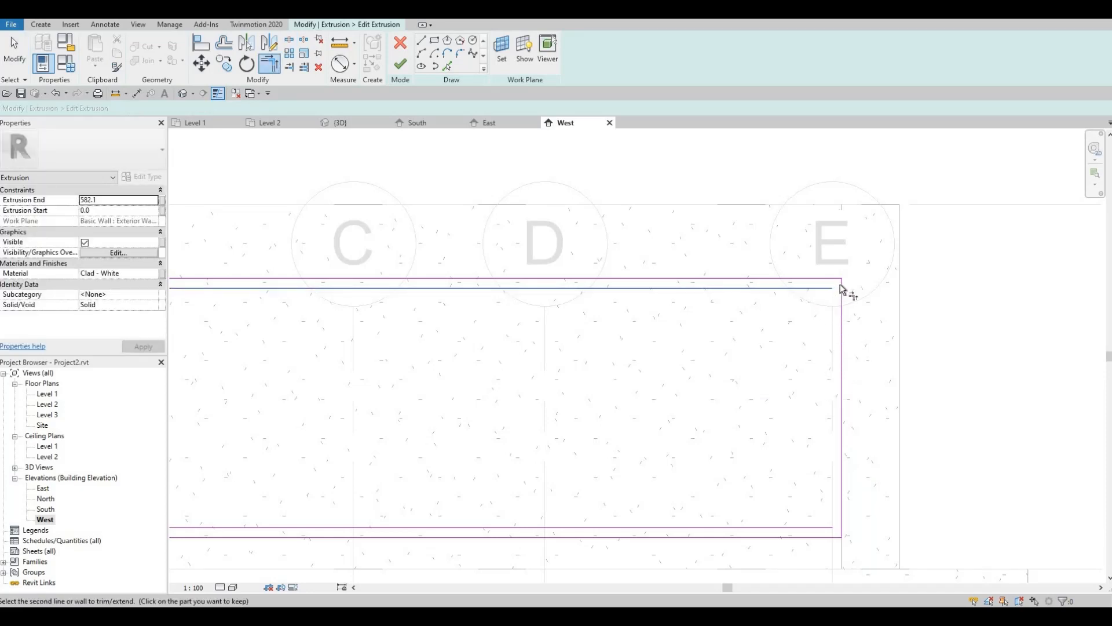
left_click(842, 290)
left_click(818, 528)
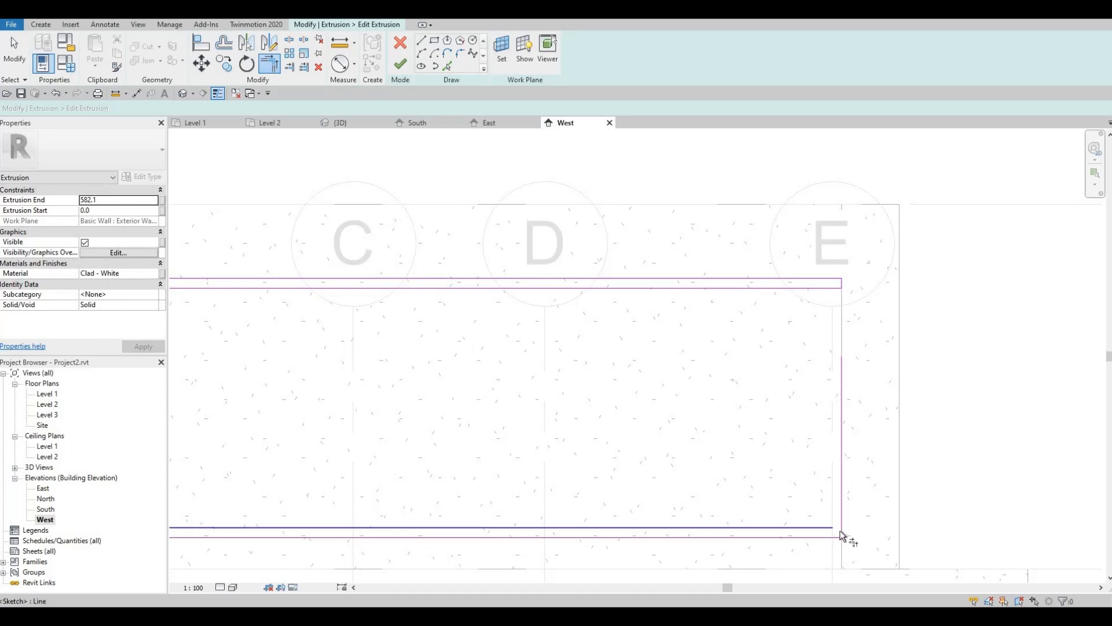
key("Escape")
key("Escape")
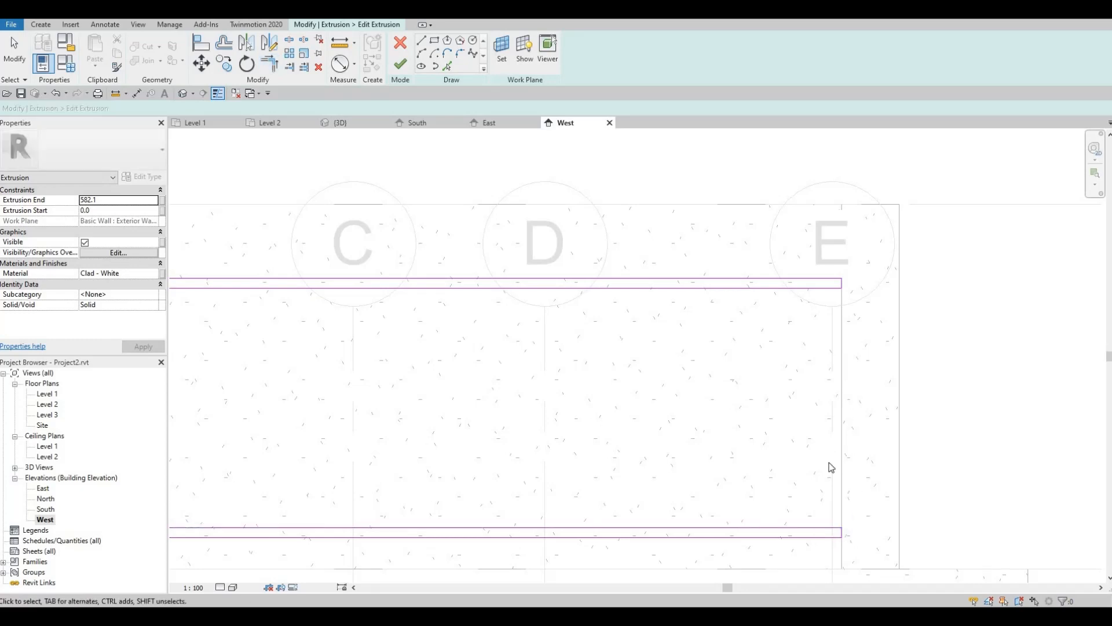
- Align the short end lines of both strips with the wall edge near grid E, and finish the sketch and in-place model
scroll(863, 542, "up", 1)
scroll(862, 542, "up", 1)
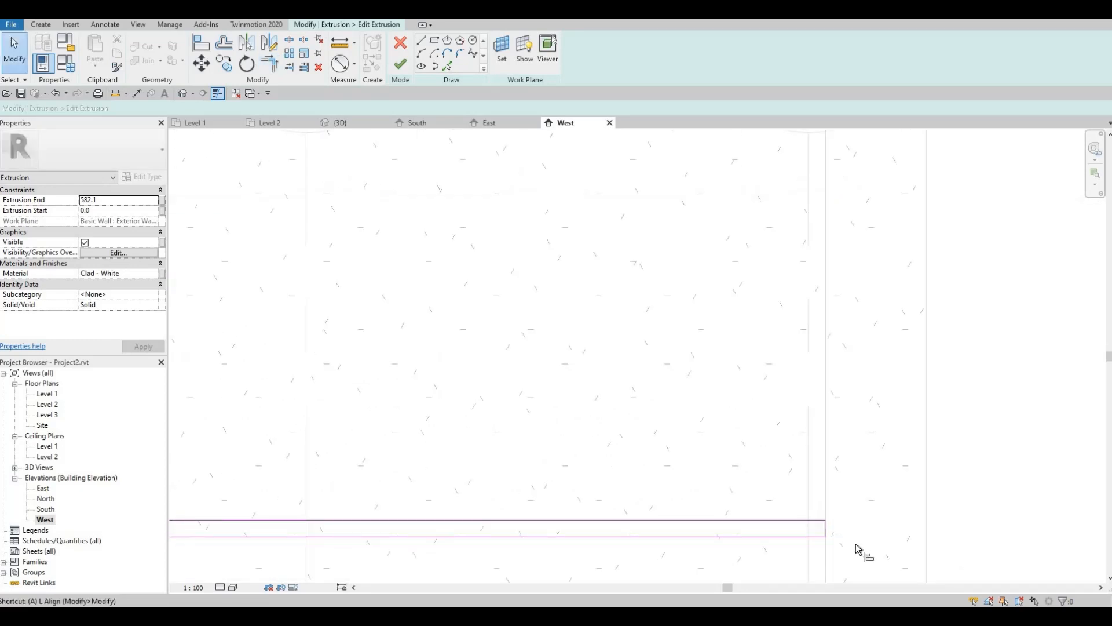
key("a")
key("l")
left_click(826, 524)
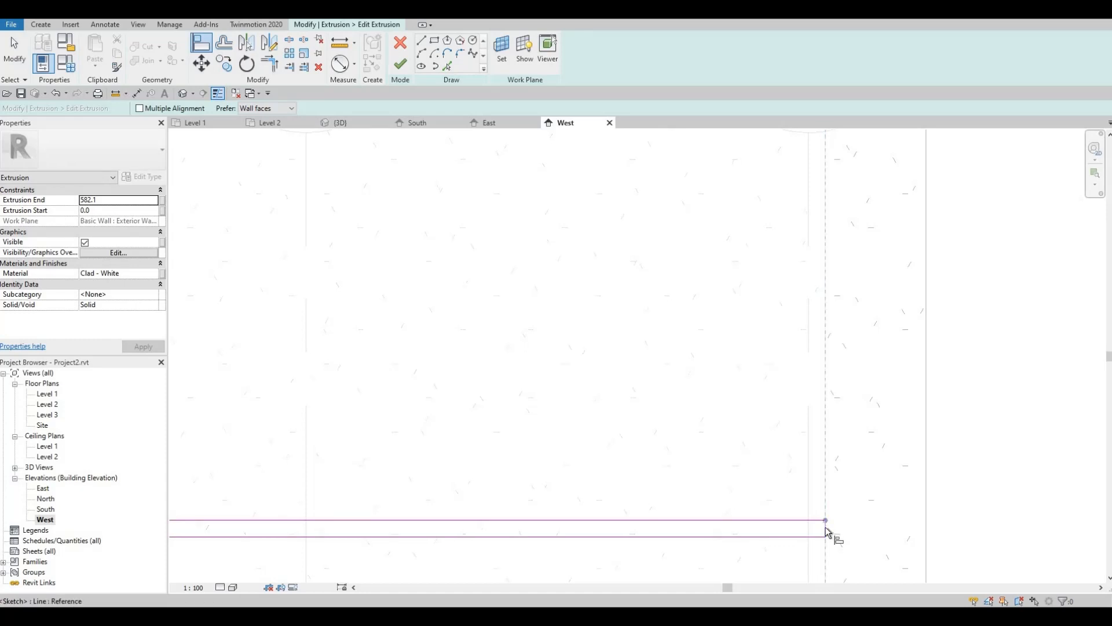
middle_click_drag(842, 513, 831, 286)
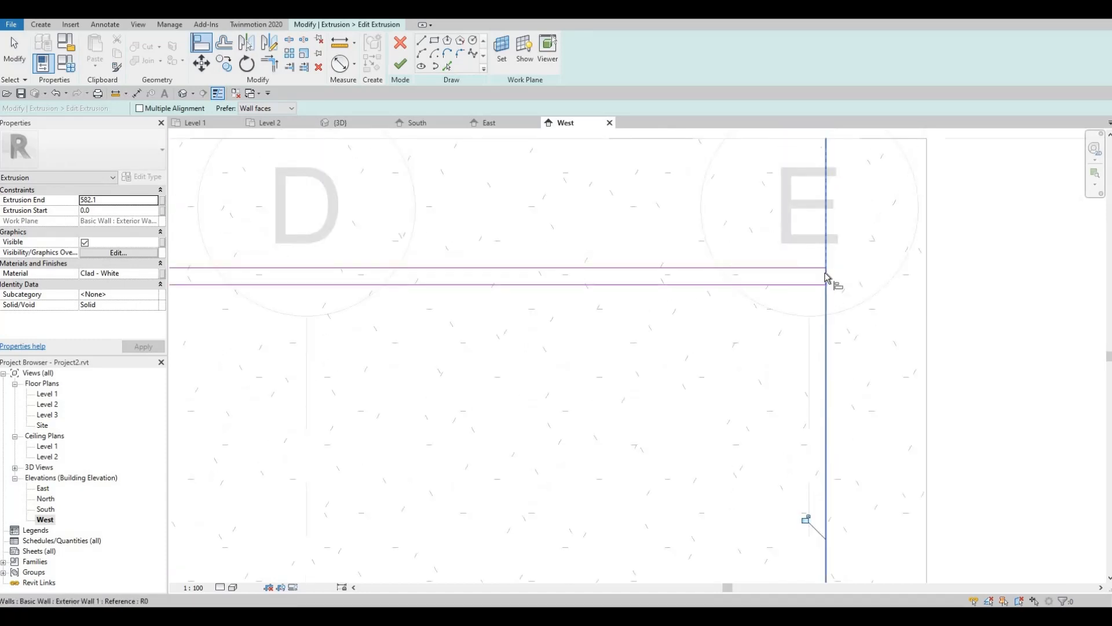
left_click(826, 277)
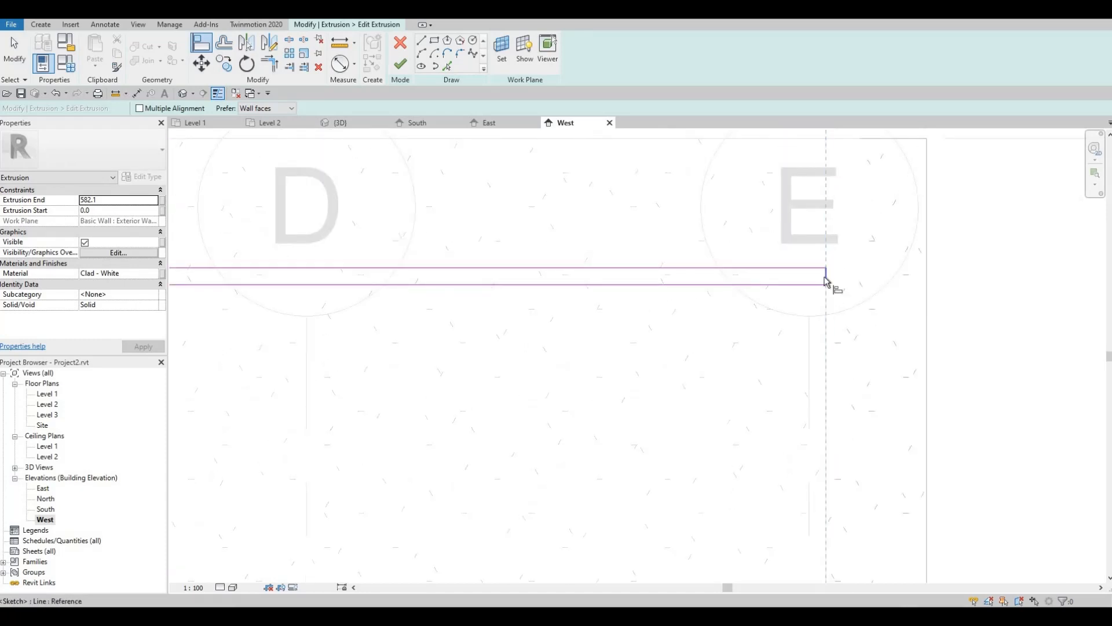
left_click(826, 276)
scroll(745, 240, "down", 4)
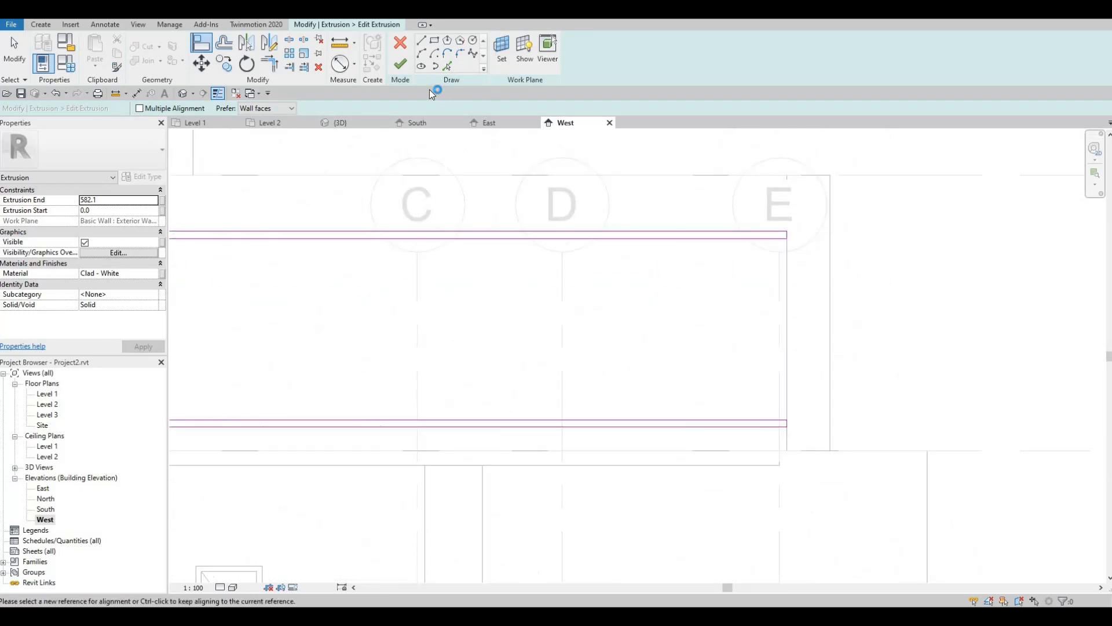
left_click(399, 65)
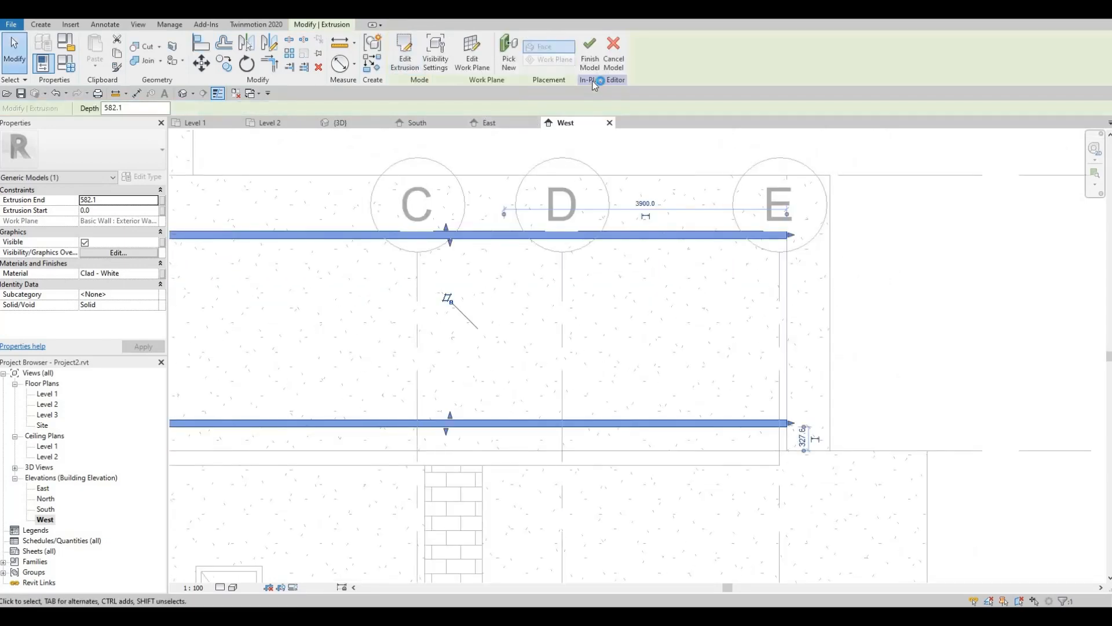
left_click(590, 52)
- Raise the grid bubbles in the West elevation so that they sit clear above the building's top
scroll(658, 262, "down", 2)
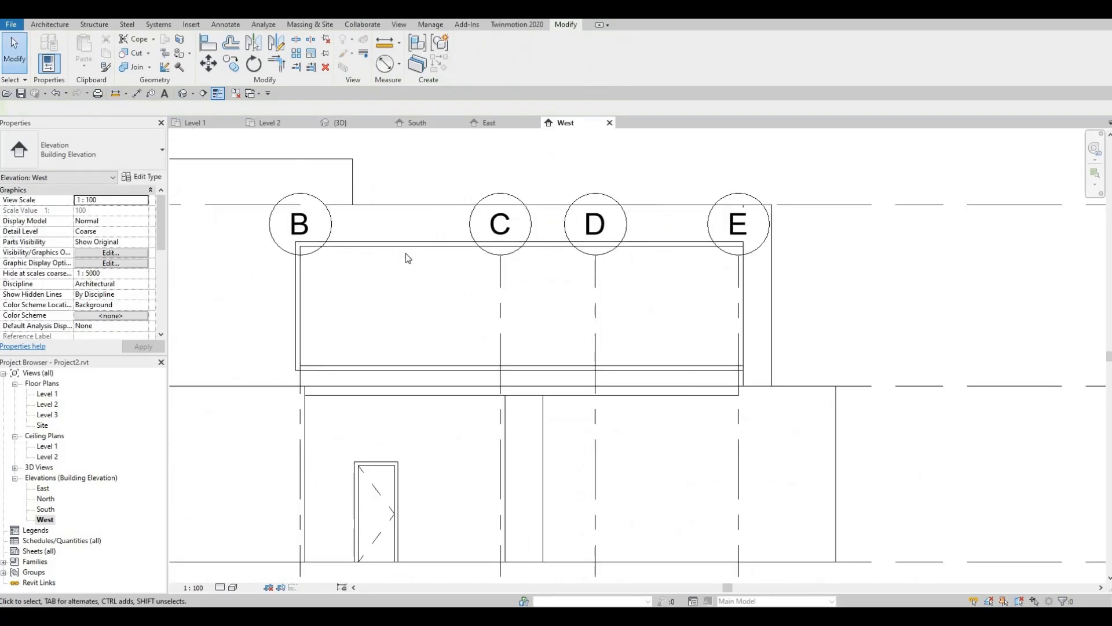
middle_click_drag(676, 318, 806, 355)
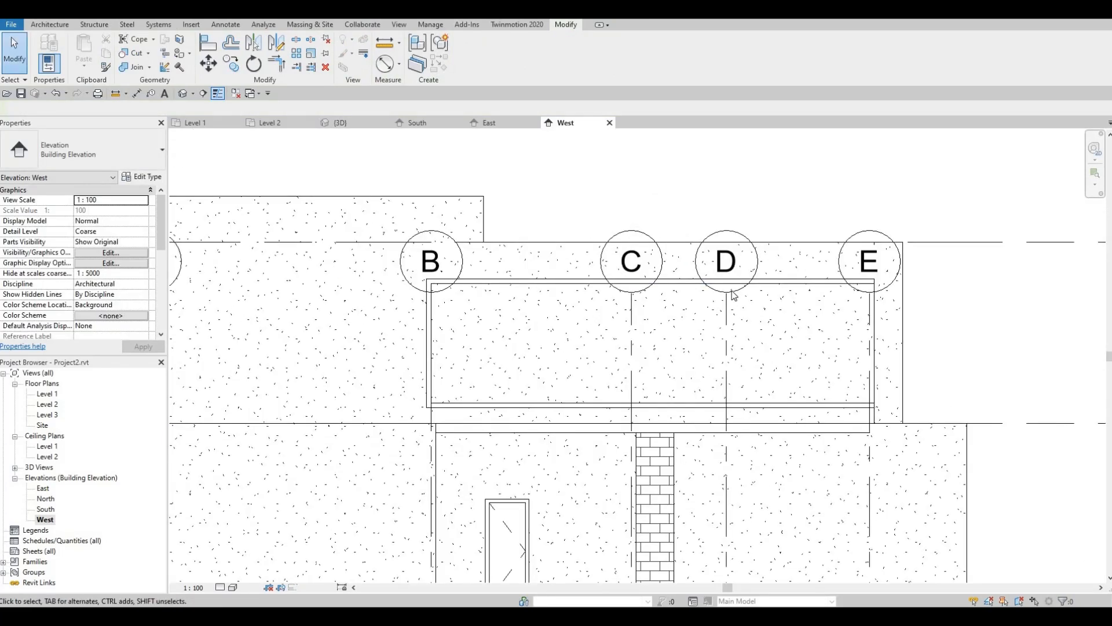
left_click(727, 293)
left_click_drag(736, 221, 740, 174)
middle_click_drag(730, 221, 738, 257)
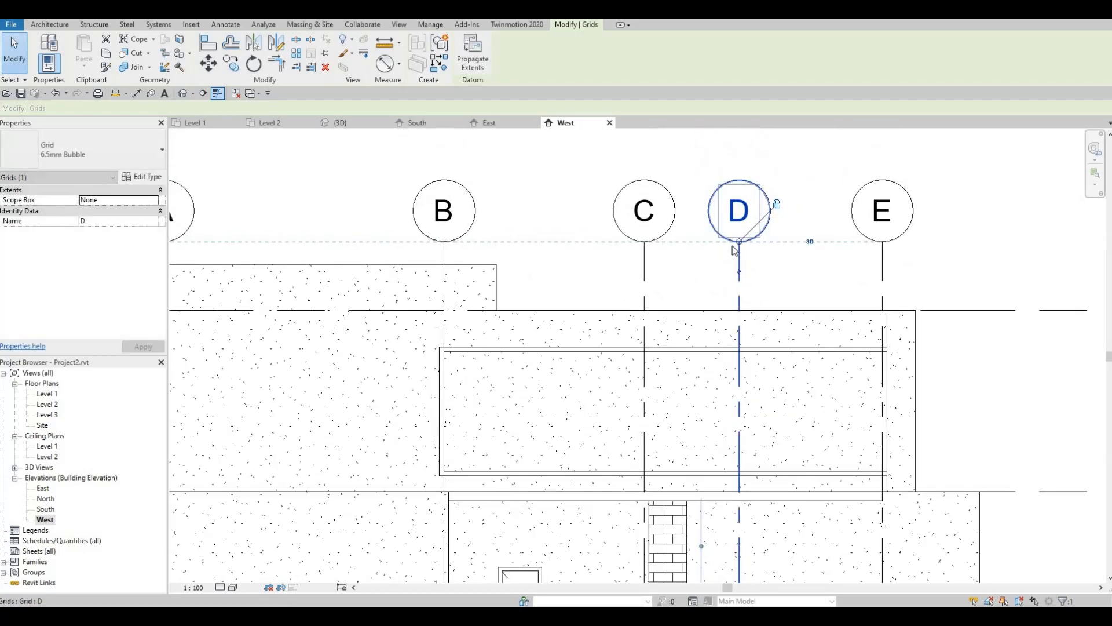
scroll(742, 260, "down", 3)
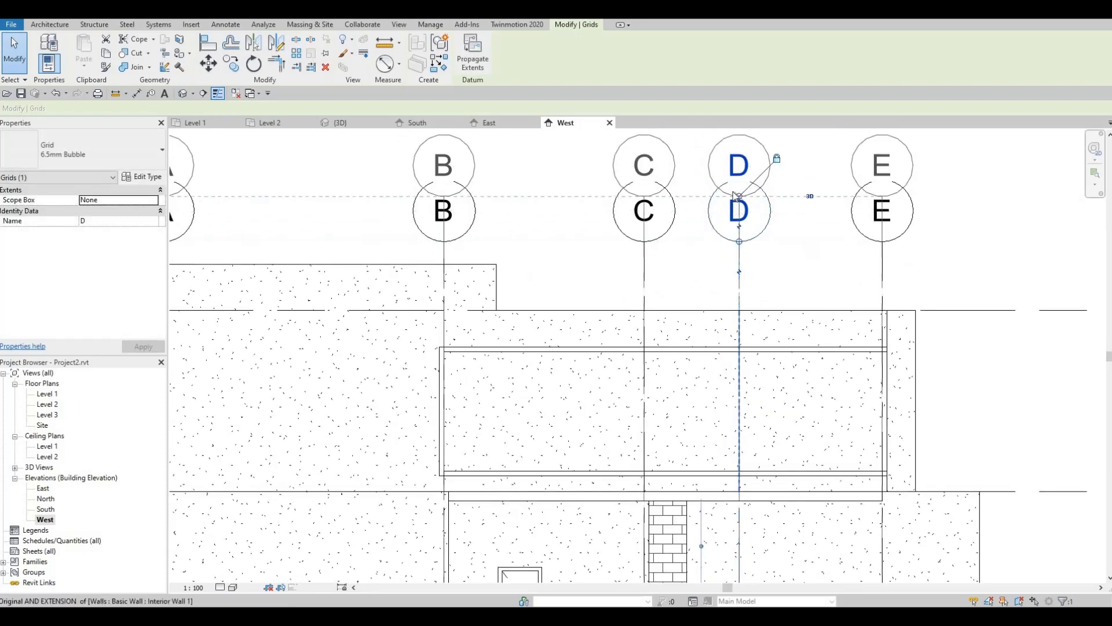
scroll(797, 211, "down", 2)
key("Escape")
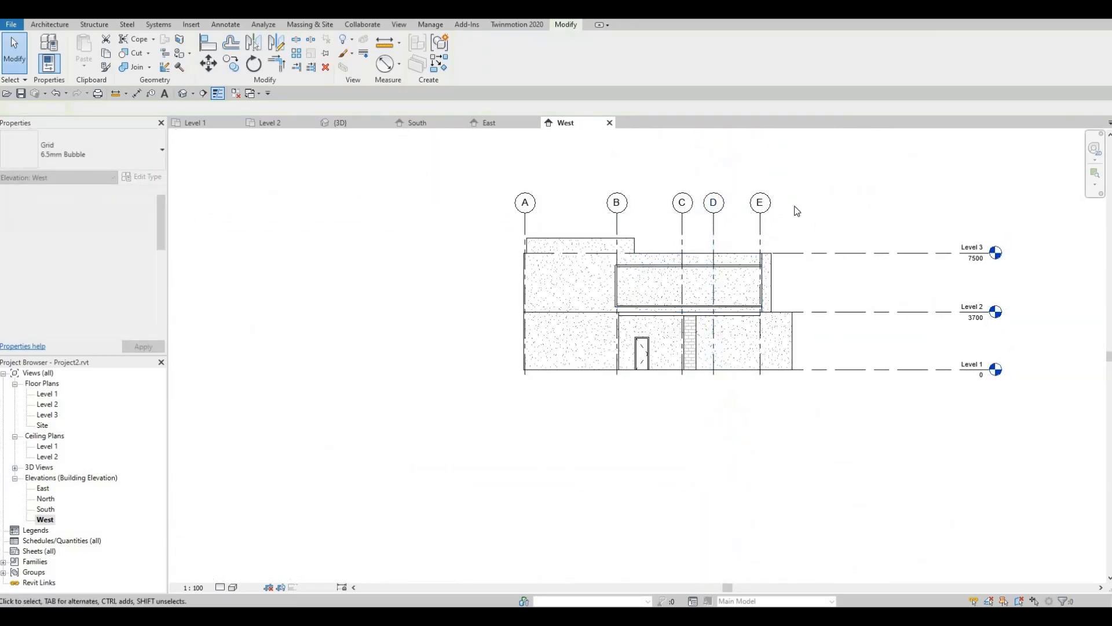
scroll(756, 257, "up", 3)
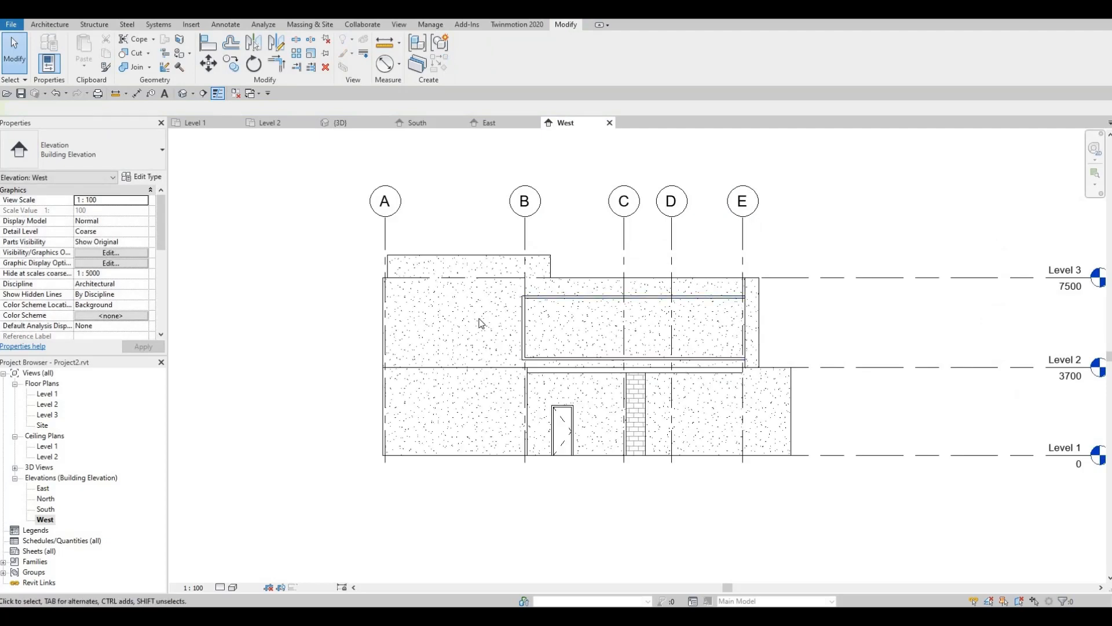
left_click(413, 267)
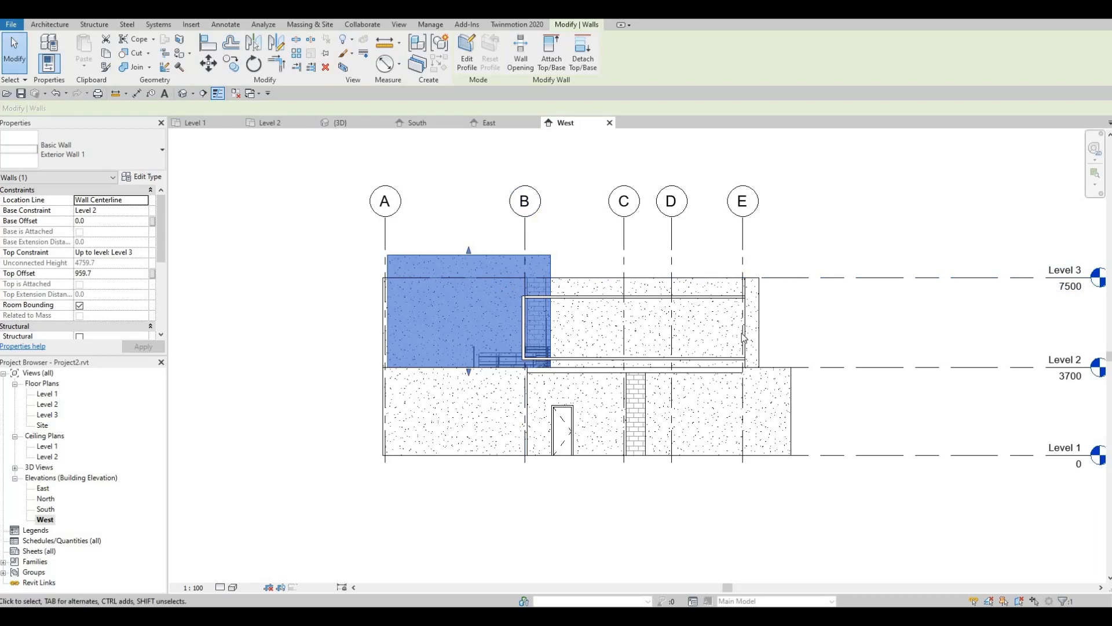
key("Escape")
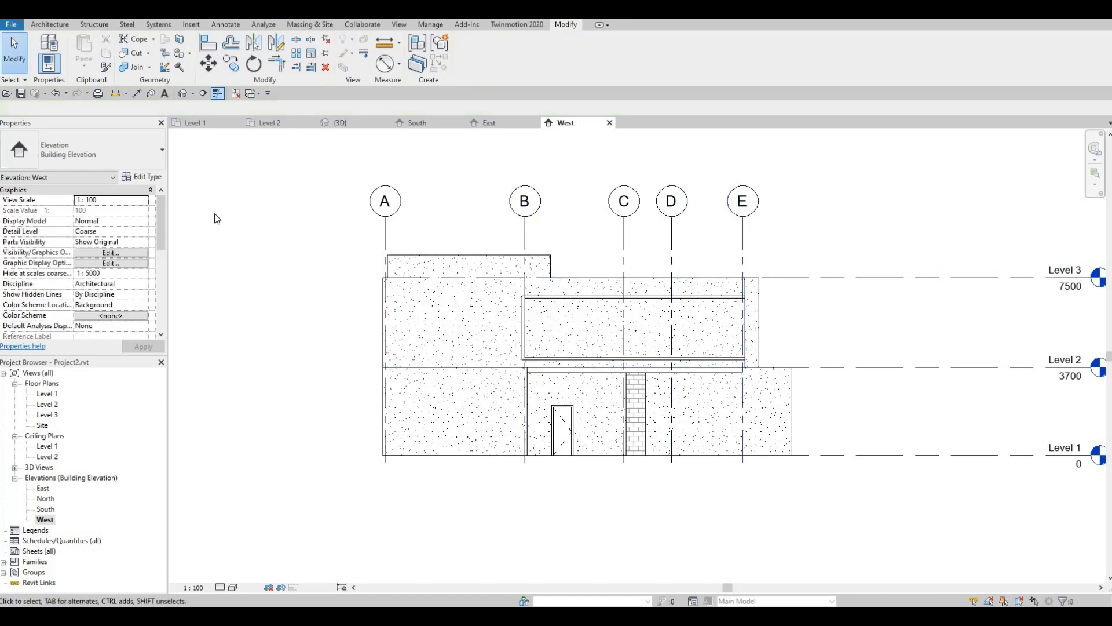
- Open the South elevation and start a new in-place component in the Generic Models category, keeping its suggested name
double_click(46, 510)
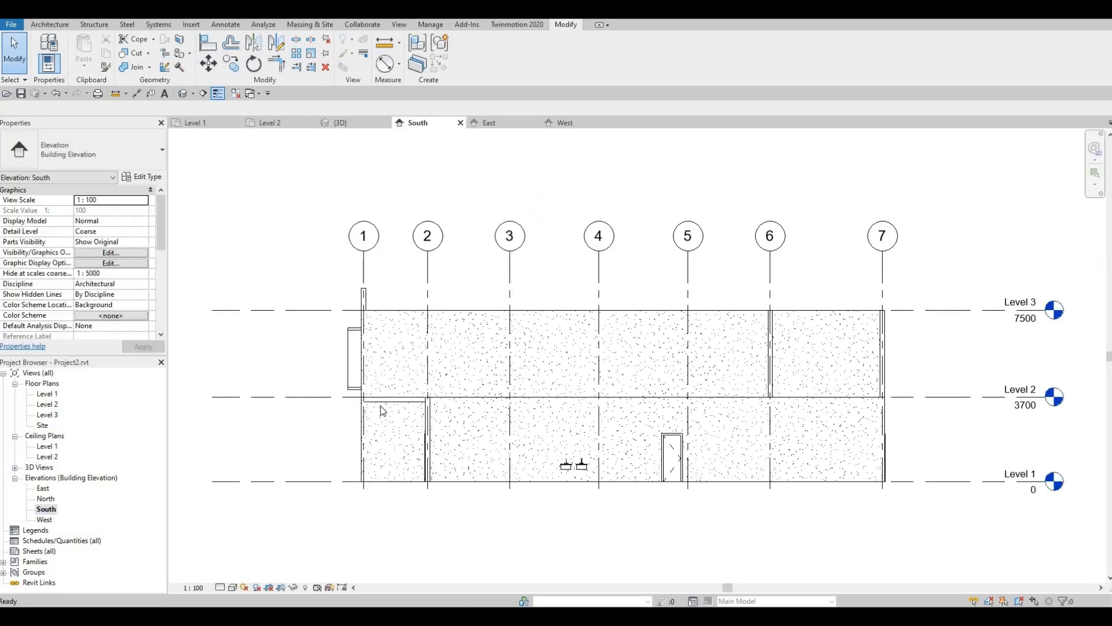
scroll(371, 348, "up", 2)
mouse_move(377, 355)
middle_mouse_down()
mouse_move(392, 375)
mouse_move(376, 342)
middle_mouse_up()
scroll(376, 340, "down", 1)
left_click(56, 24)
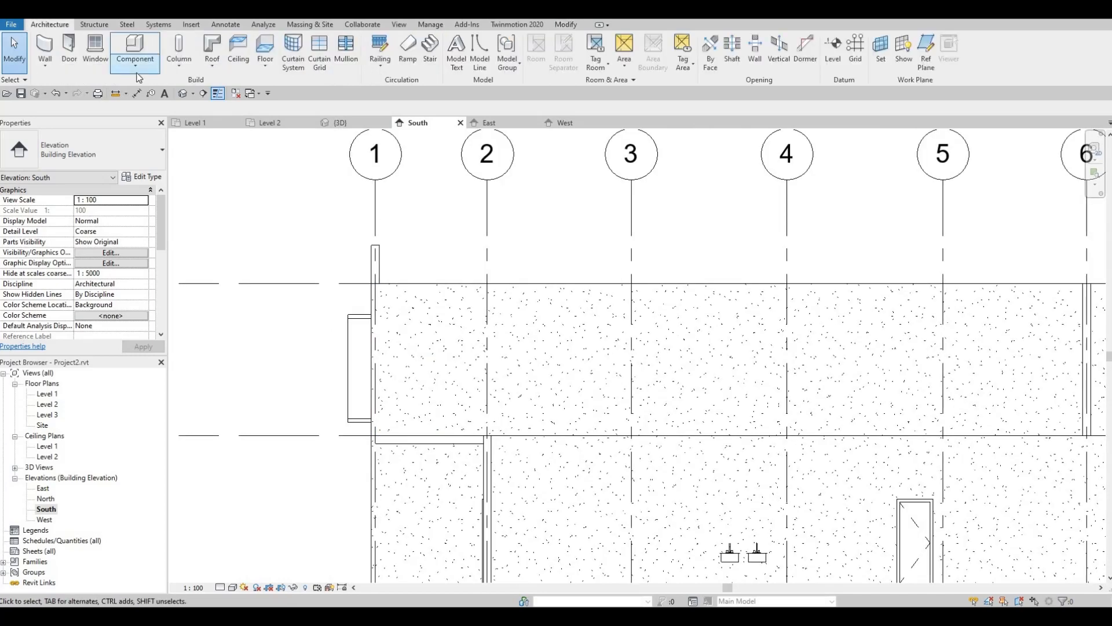
left_click(139, 67)
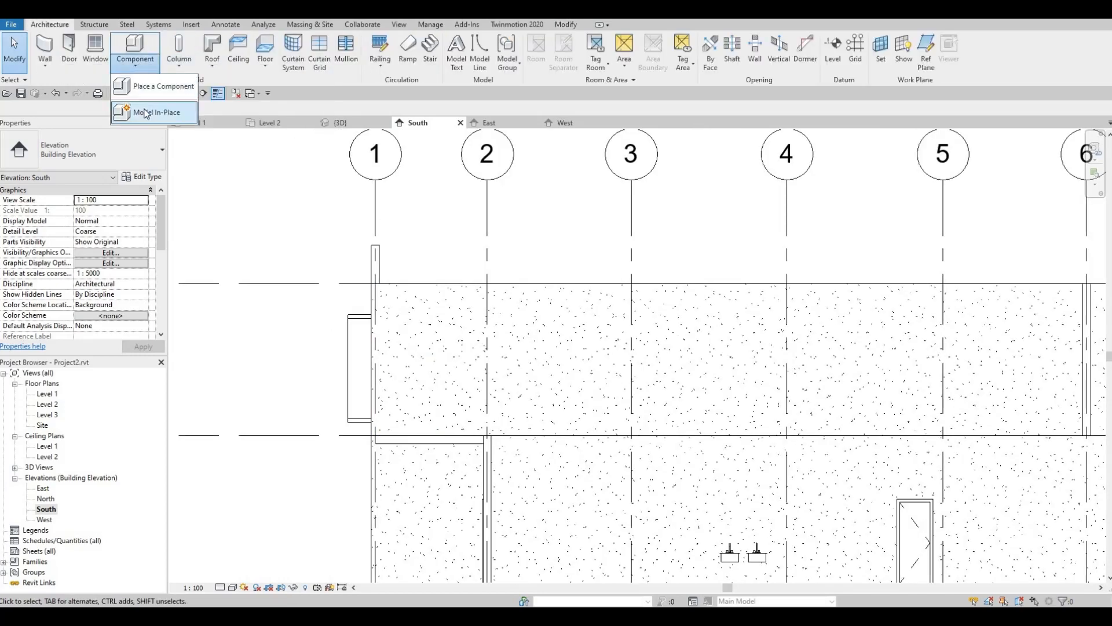
left_click(144, 111)
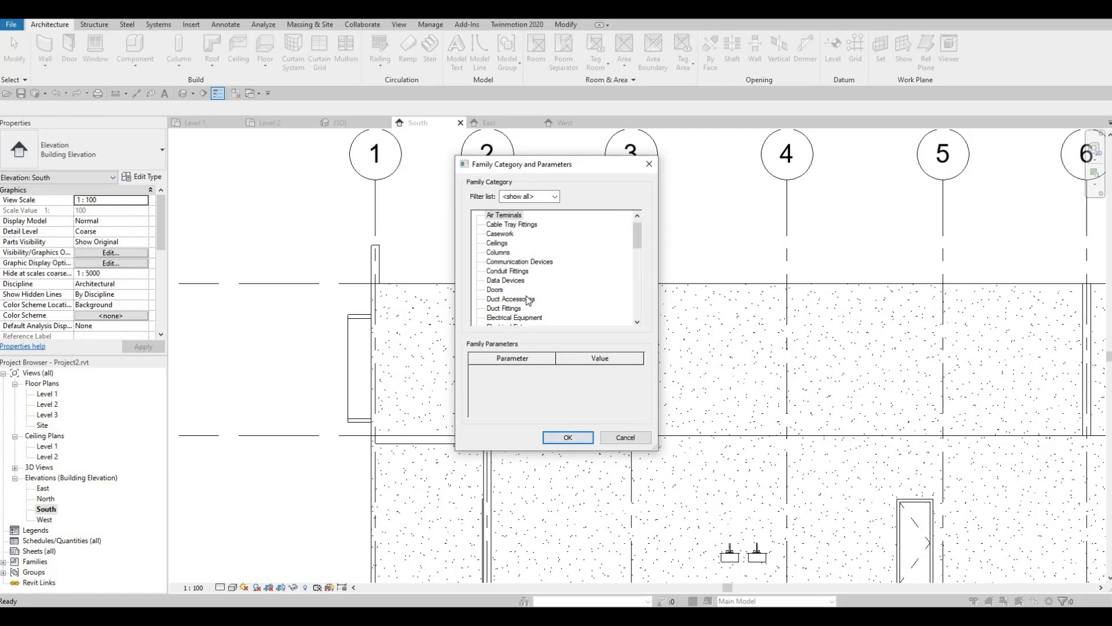
scroll(526, 297, "down", 3)
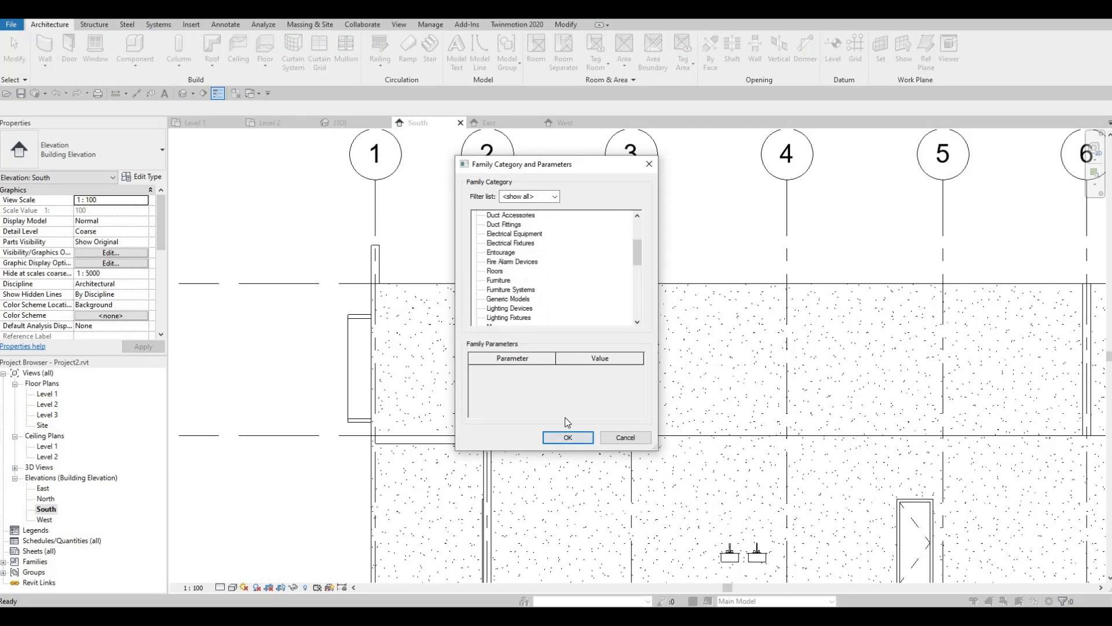
left_click(567, 440)
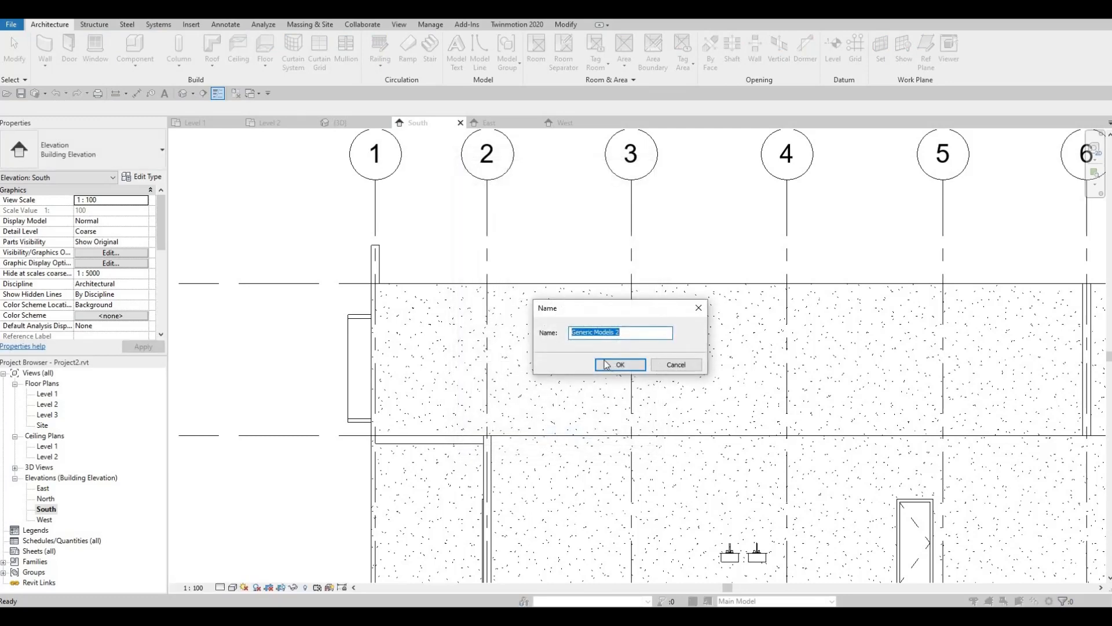
left_click(605, 363)
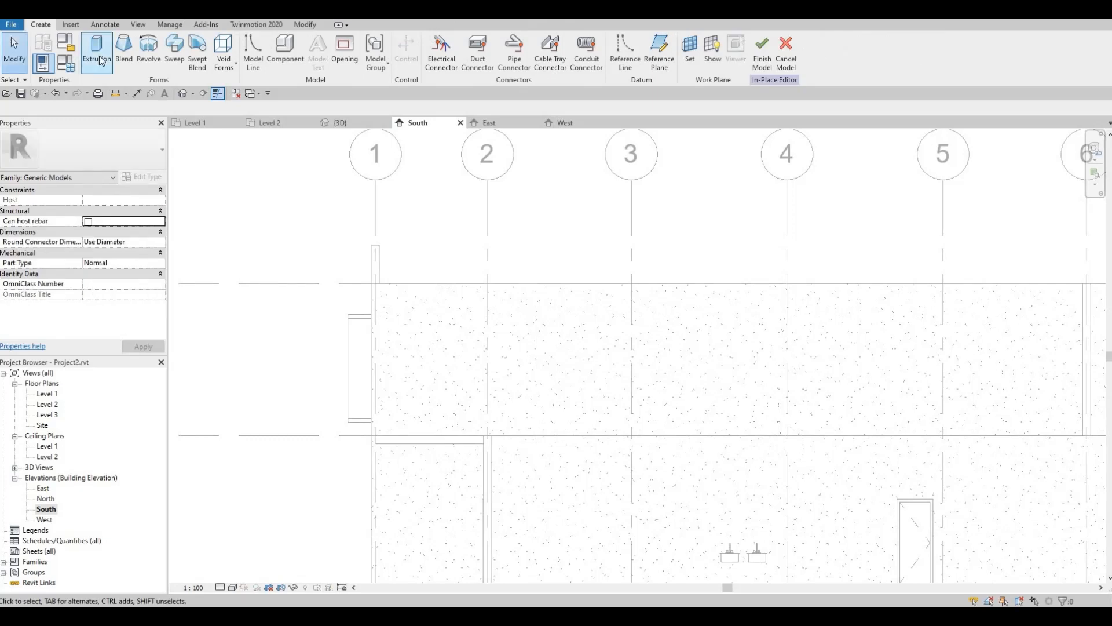
- Start an extrusion on the Level 2 south wall's face and sketch a rectangle about 2000 by 2500 mm from the wall edge at grid 1
left_click(99, 61)
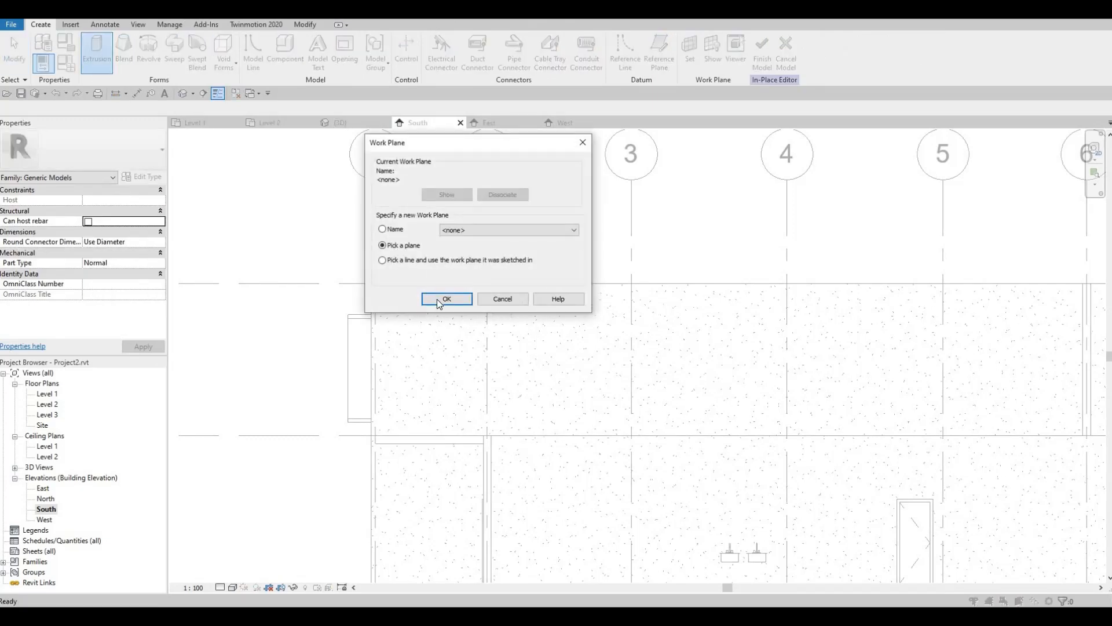
left_click(446, 299)
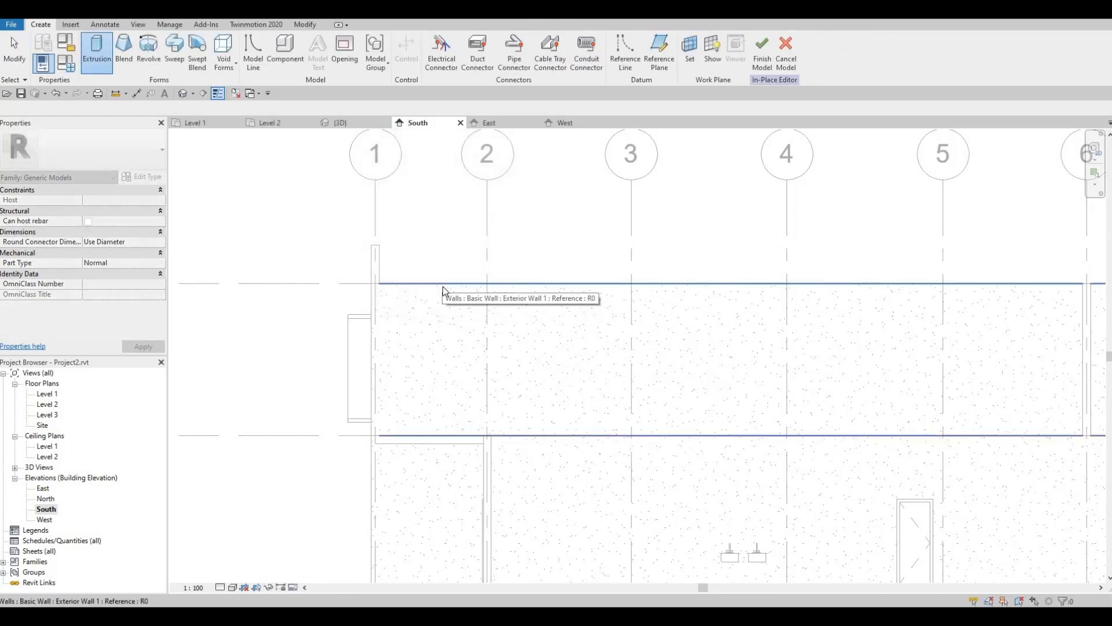
left_click(444, 290)
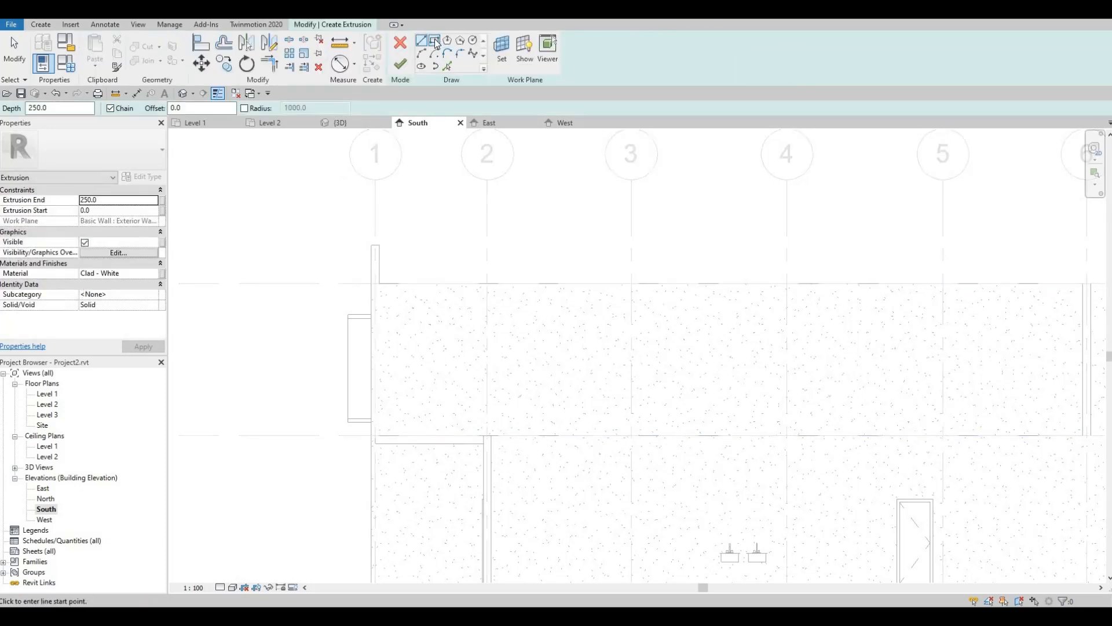
left_click(435, 41)
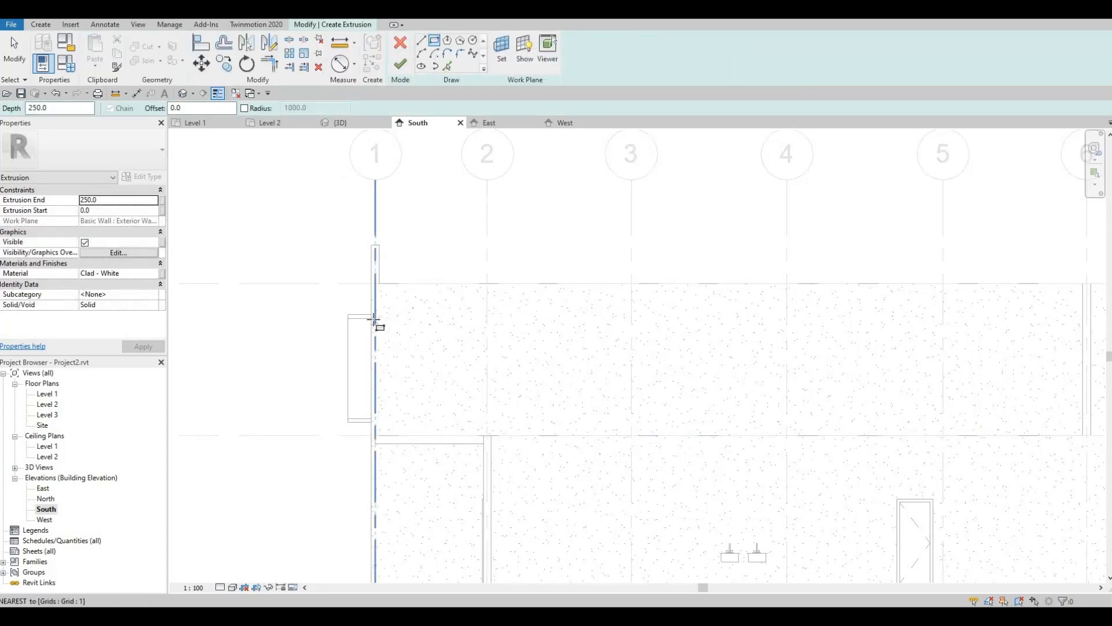
left_click(373, 318)
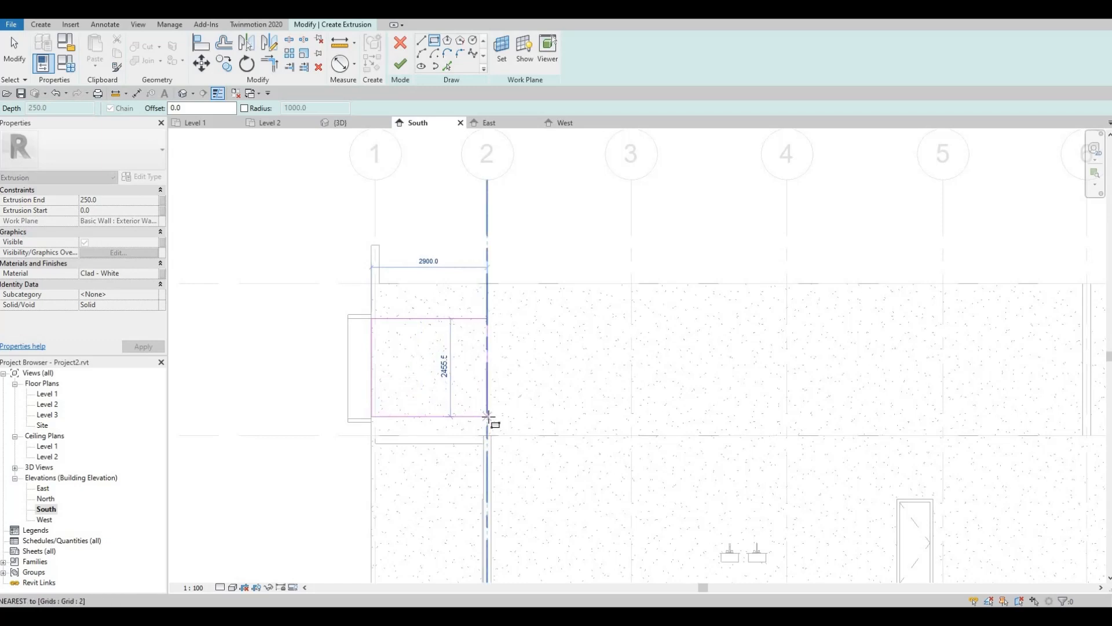
left_click(452, 418)
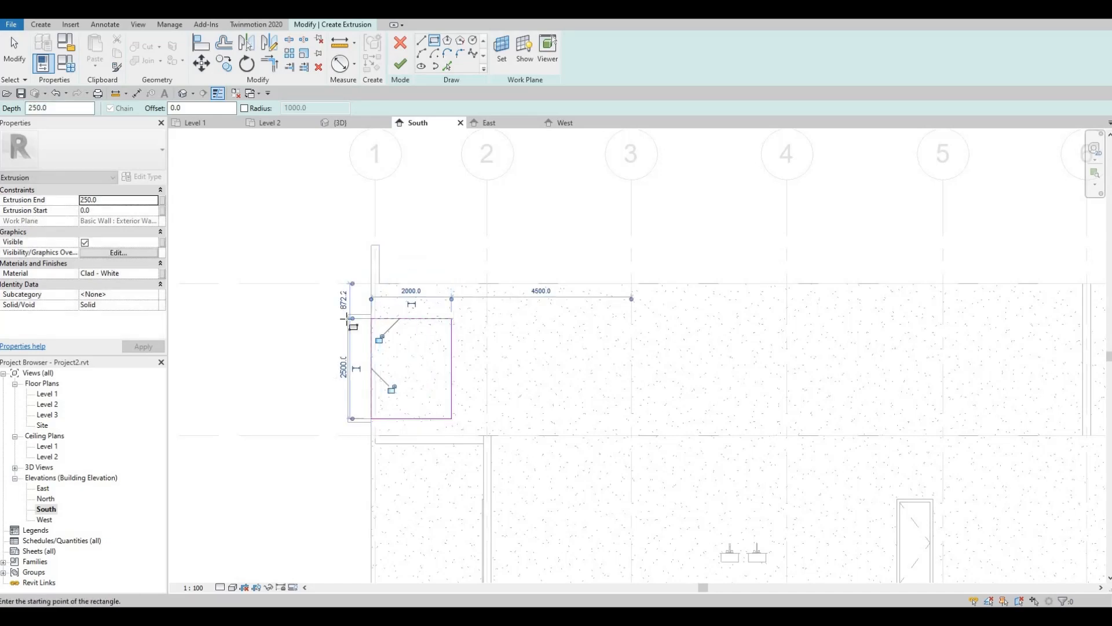
key("Escape")
key("Escape")
scroll(385, 431, "up", 2)
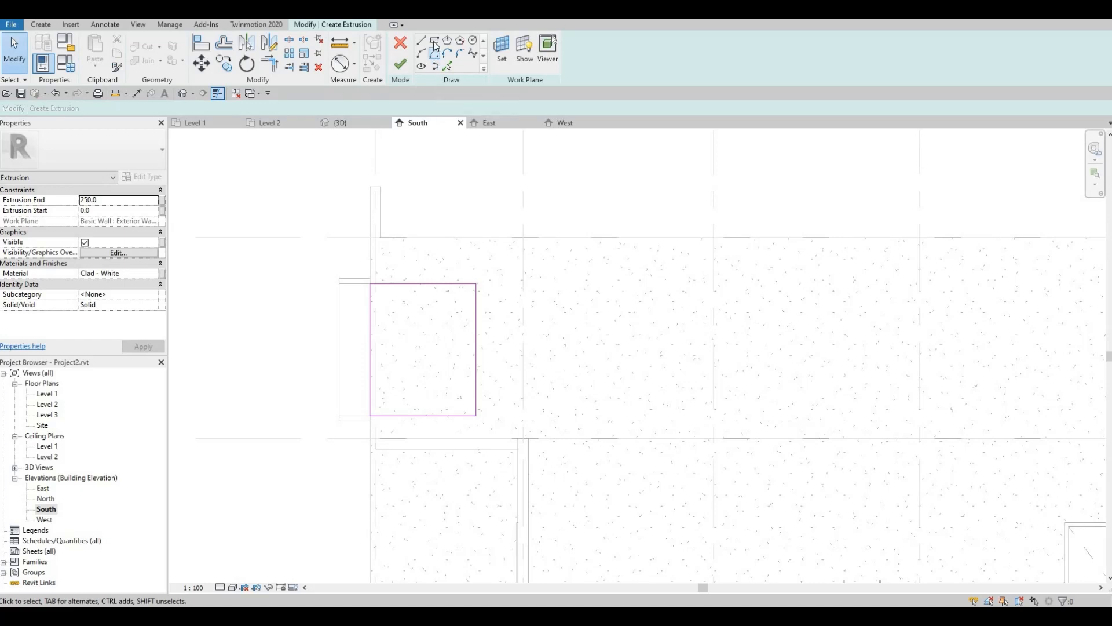
- Sketch a second rectangle around the first one with an outward offset of 100 mm
left_click(434, 42)
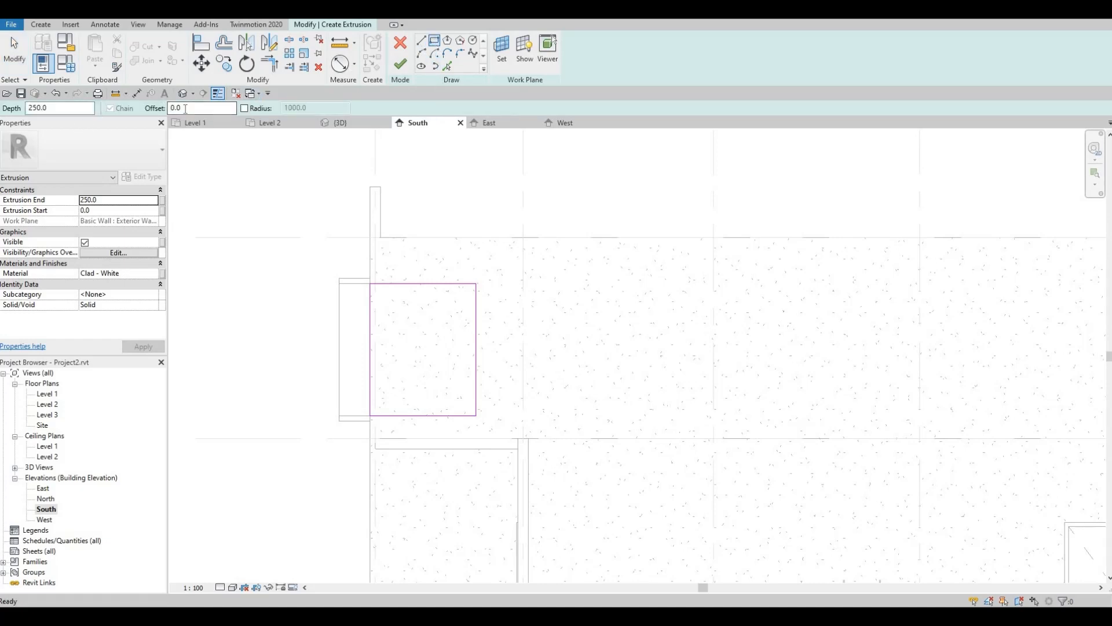
left_click_drag(189, 108, 125, 109)
type("100")
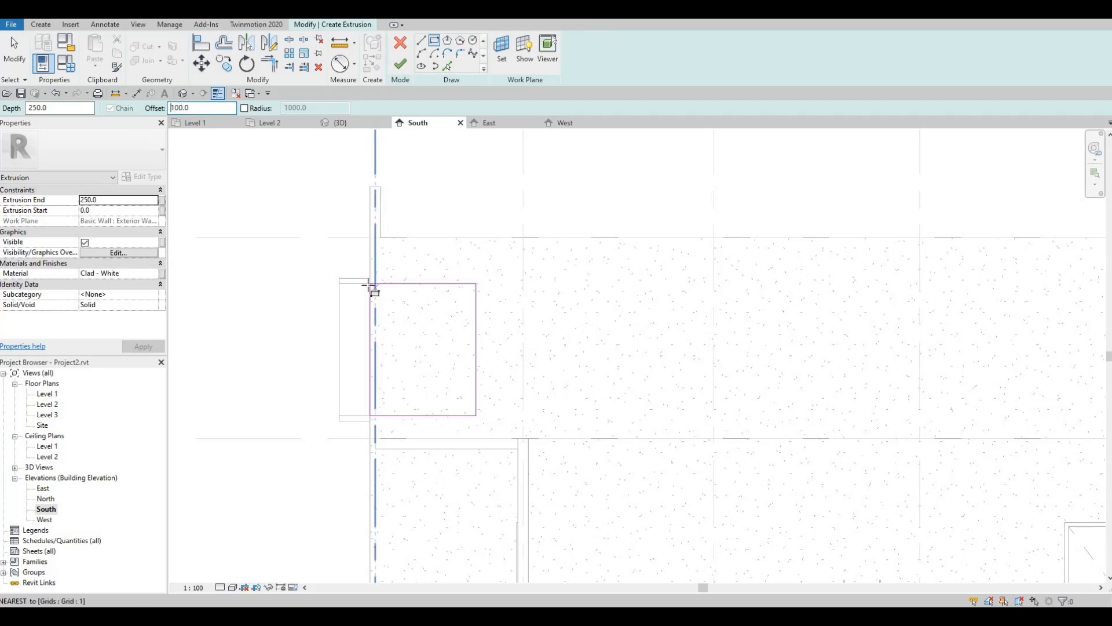
left_click(403, 329)
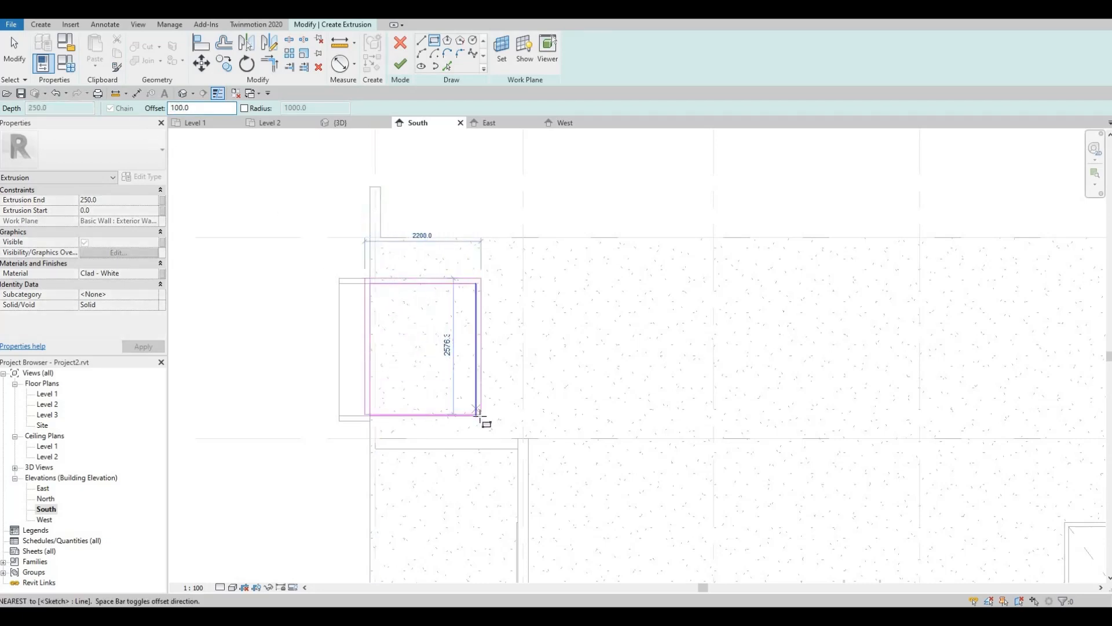
left_click(499, 414)
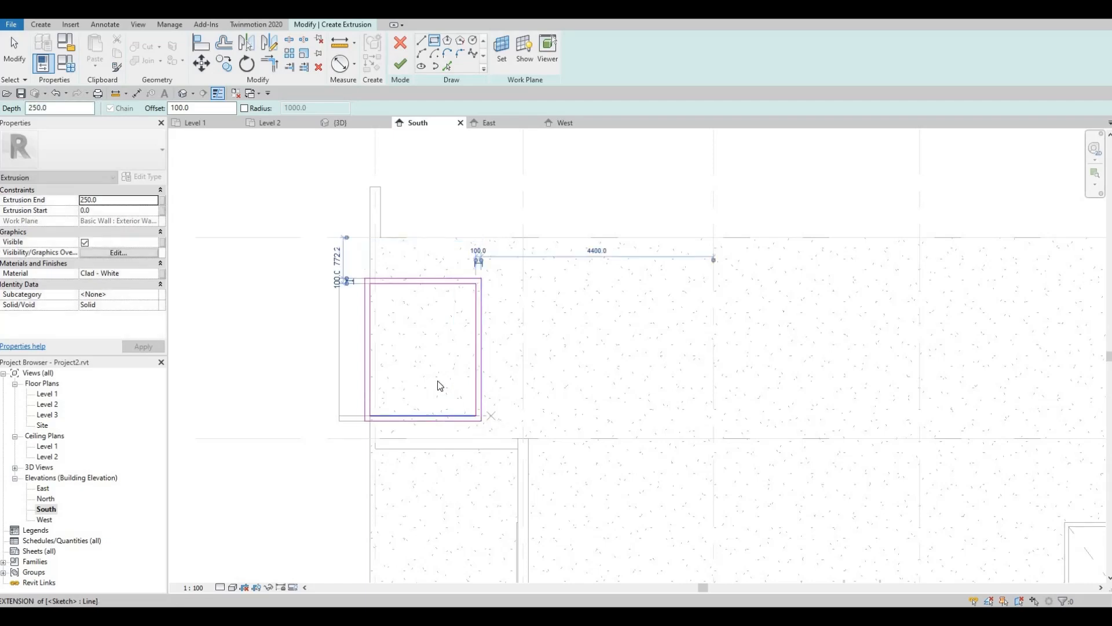
key("Escape")
key("Escape")
- Delete the outer rectangle's vertical line near grid 1 and split the inner rectangle's vertical line there, partway down
scroll(374, 300, "up", 1)
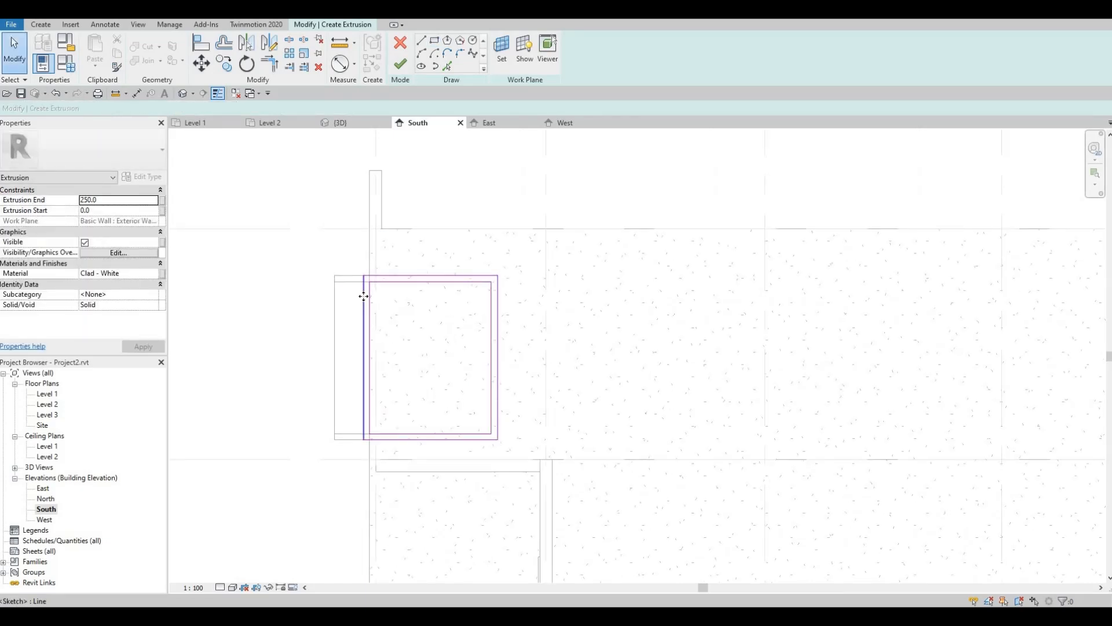
left_click(364, 295)
key("Delete")
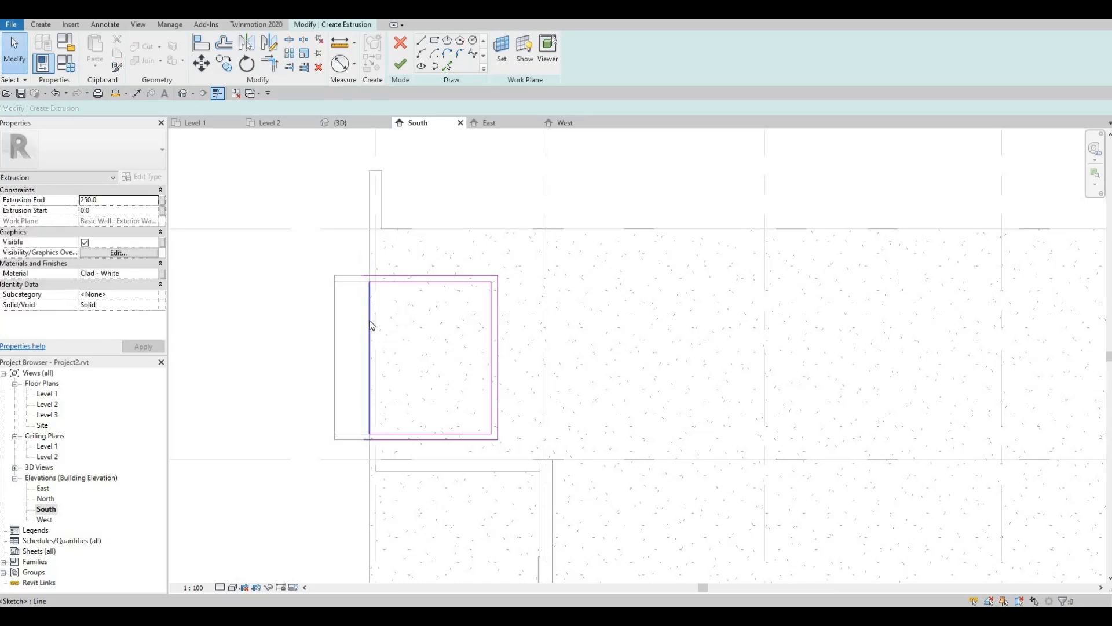
left_click(370, 330)
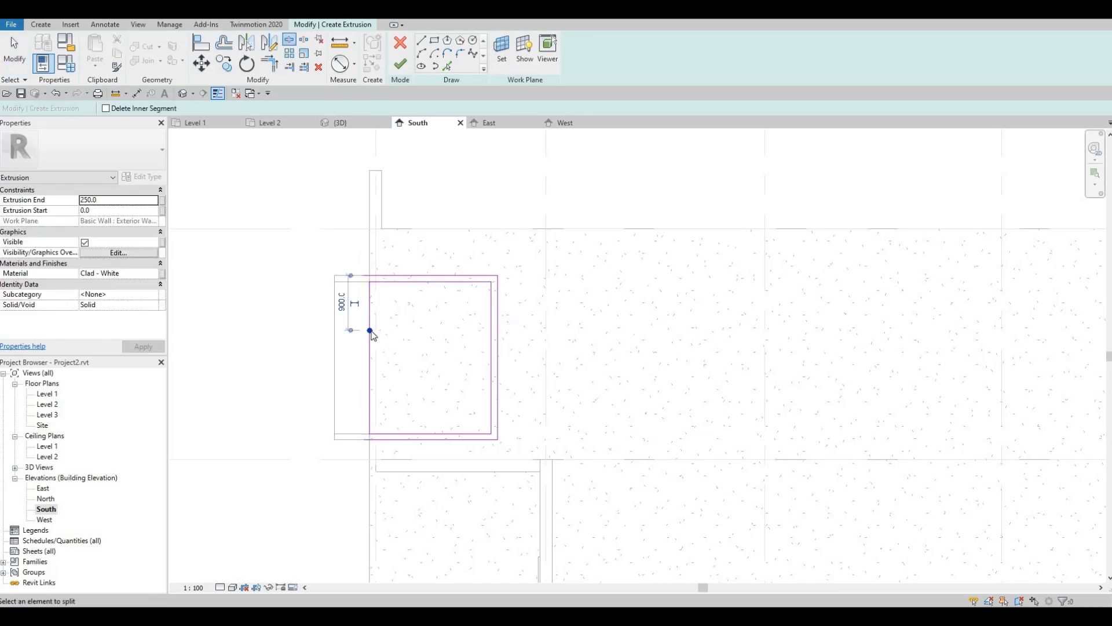
key("Escape")
key("Escape")
- Trim the inner and outer upper horizontal lines to the split vertical line at the wall edge, closing the frame's upper strip
key("t")
key("r")
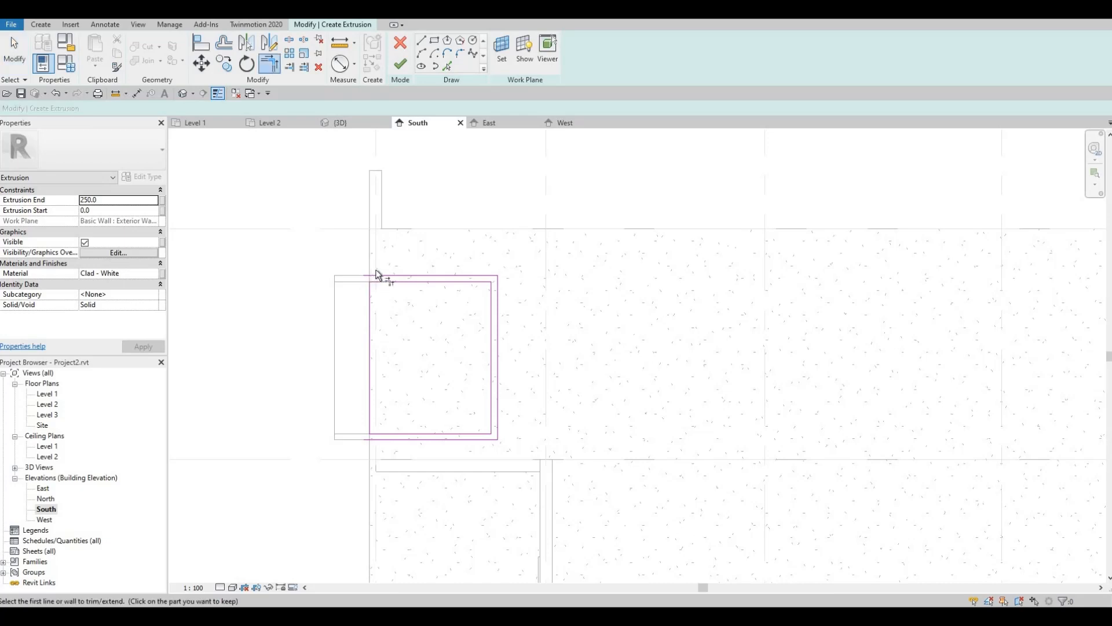
scroll(375, 275, "up", 2)
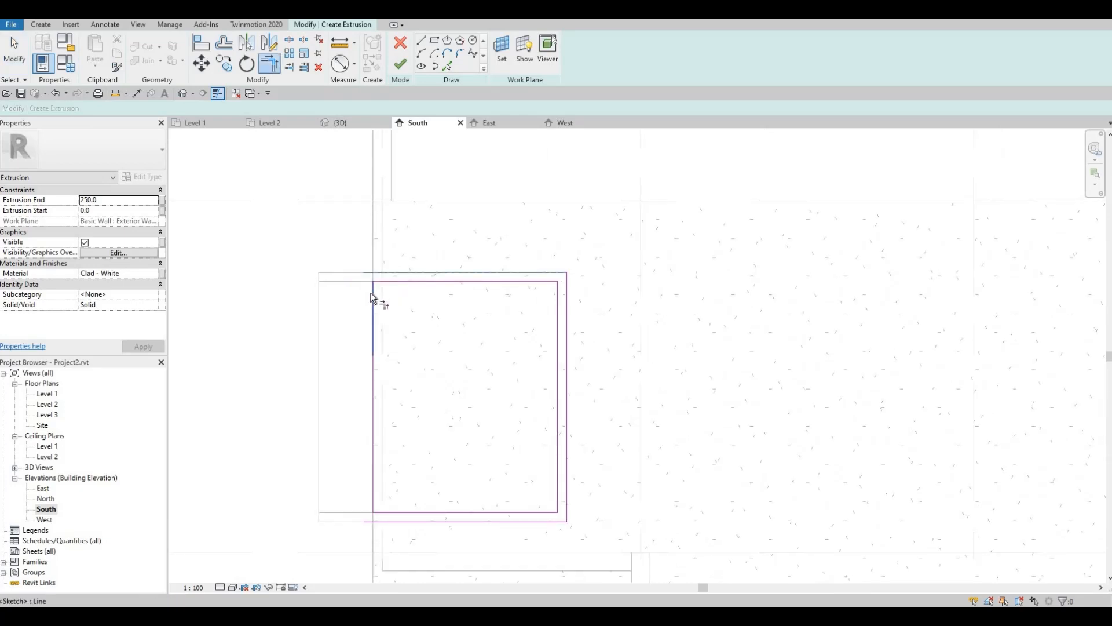
left_click(369, 357)
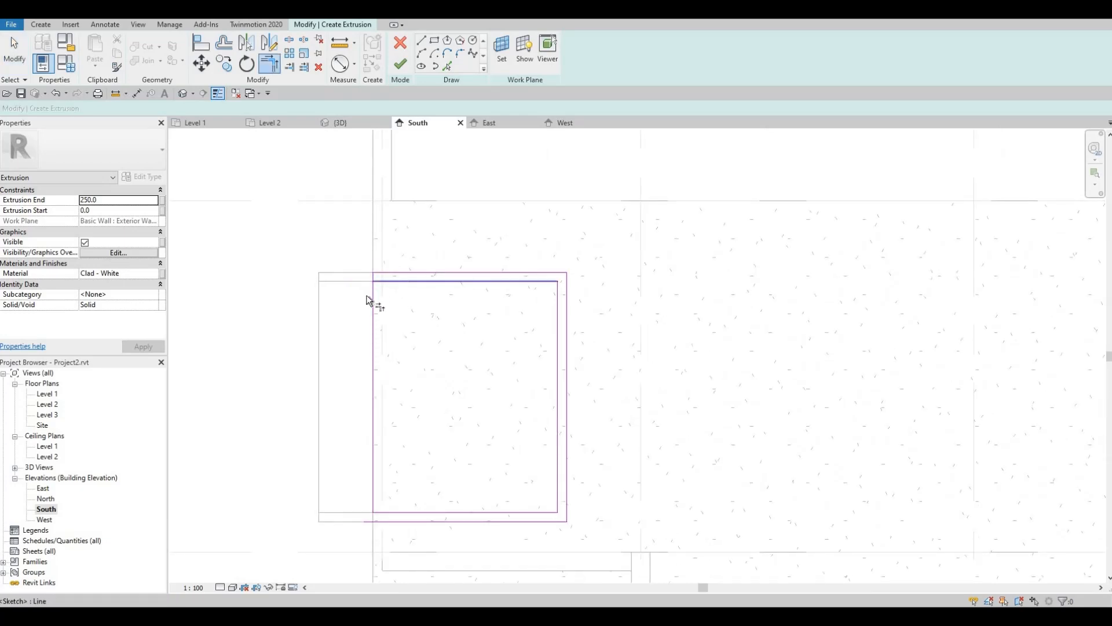
left_click(376, 297)
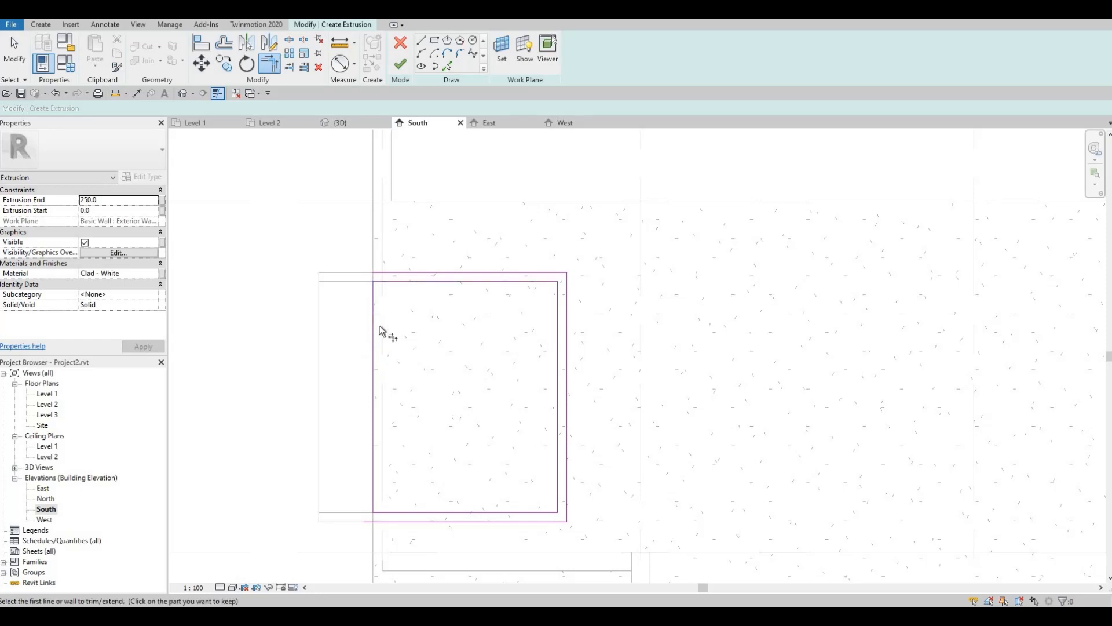
scroll(381, 292, "up", 4)
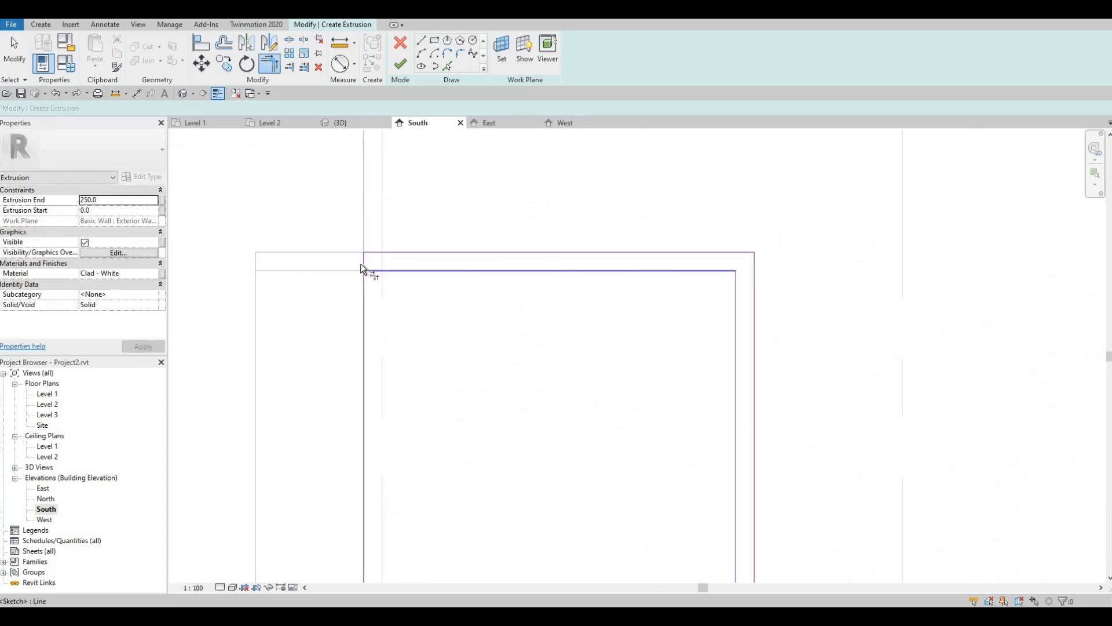
left_click(378, 286)
left_click(376, 272)
- Trim the outer lower horizontal line to the split vertical line, closing the end of the frame's lower strip
middle_click_drag(403, 299, 430, 134)
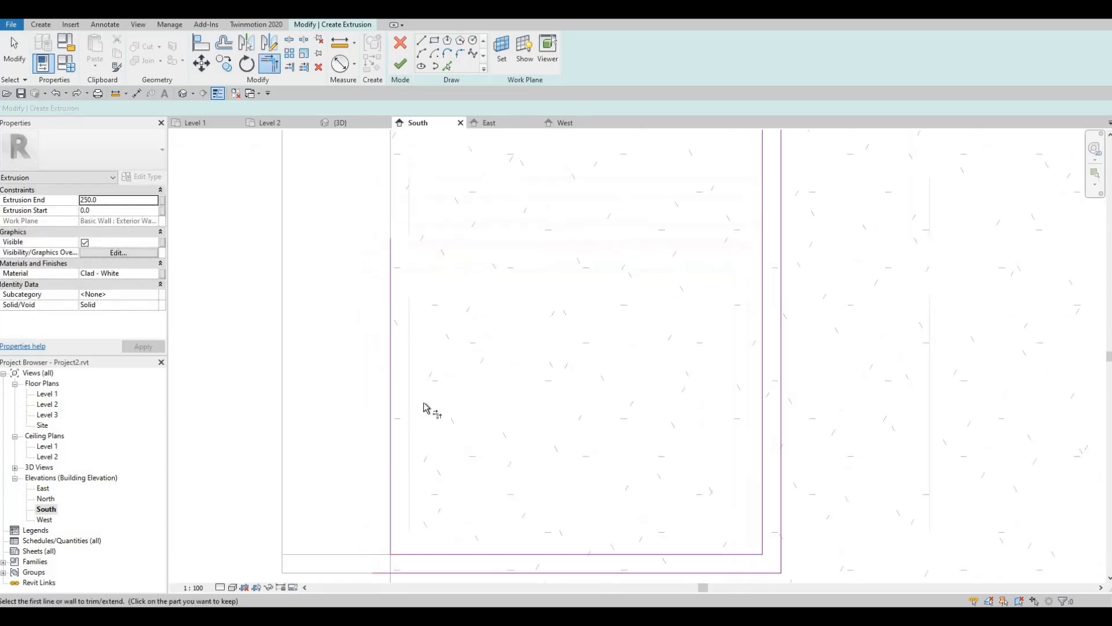
middle_click_drag(424, 404, 451, 310)
left_click(421, 425)
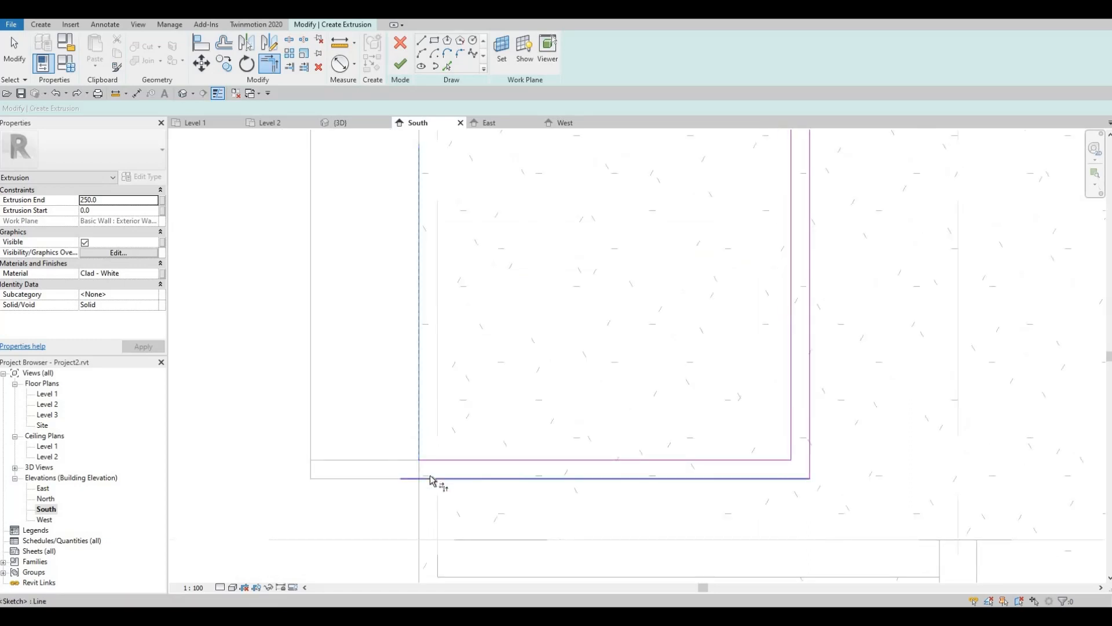
left_click(427, 478)
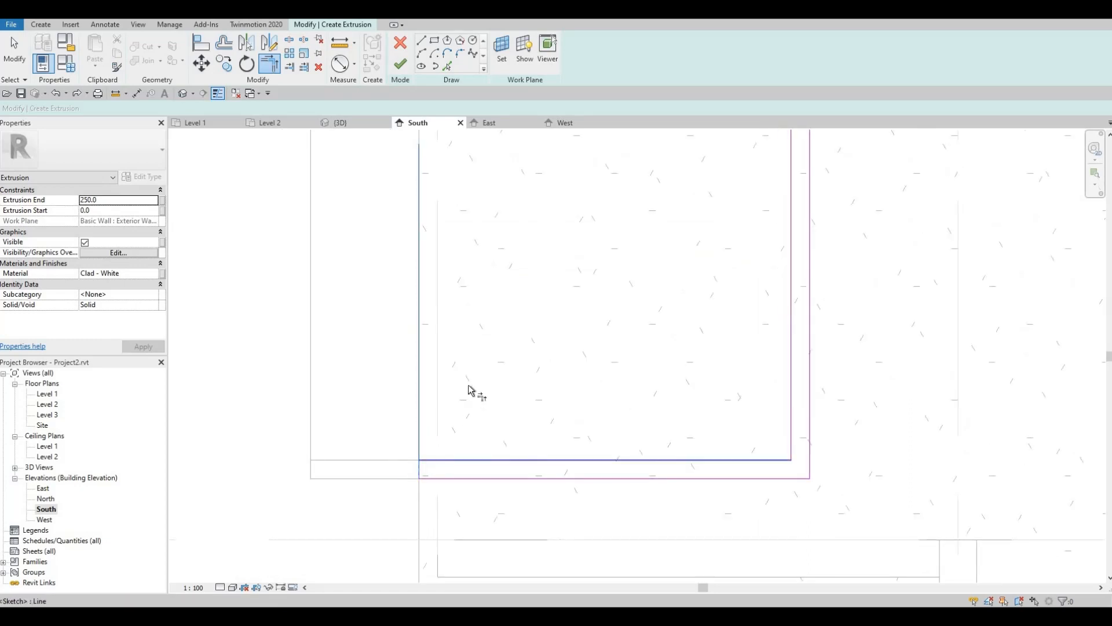
- Finish the C-shaped extrusion sketch and show the new frame piece in the 3D view
scroll(471, 390, "down", 1)
scroll(456, 411, "down", 3)
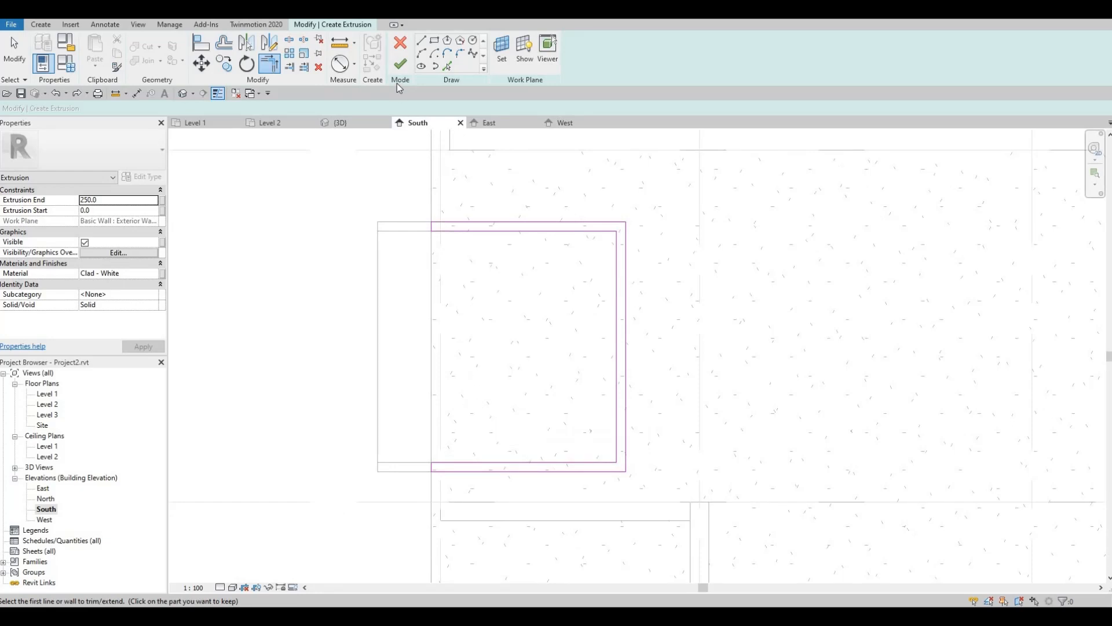
left_click(402, 65)
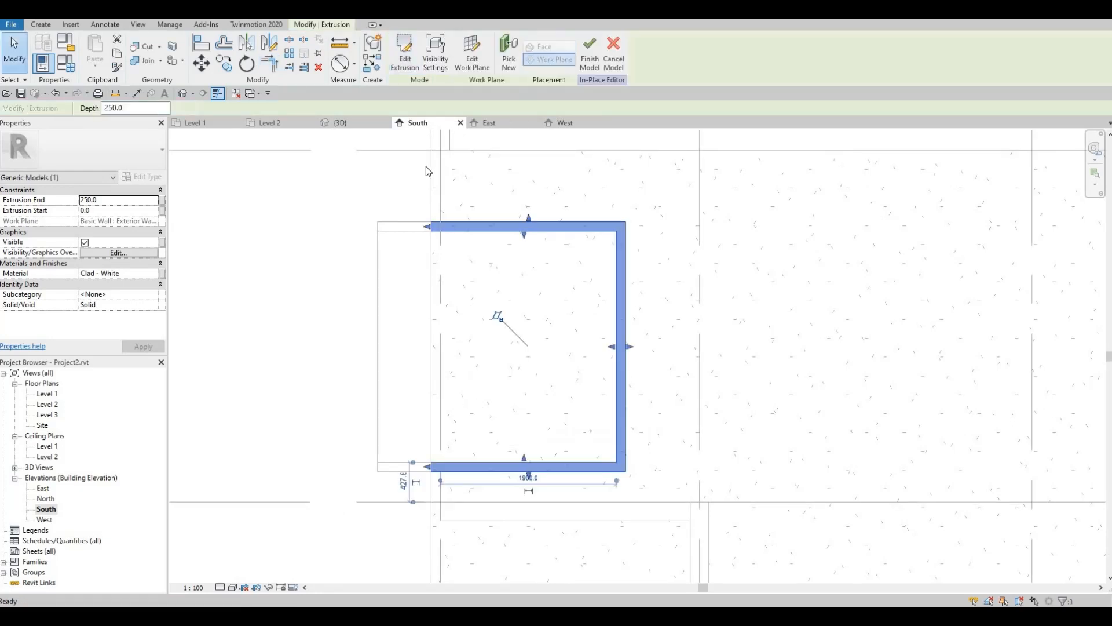
left_click(184, 95)
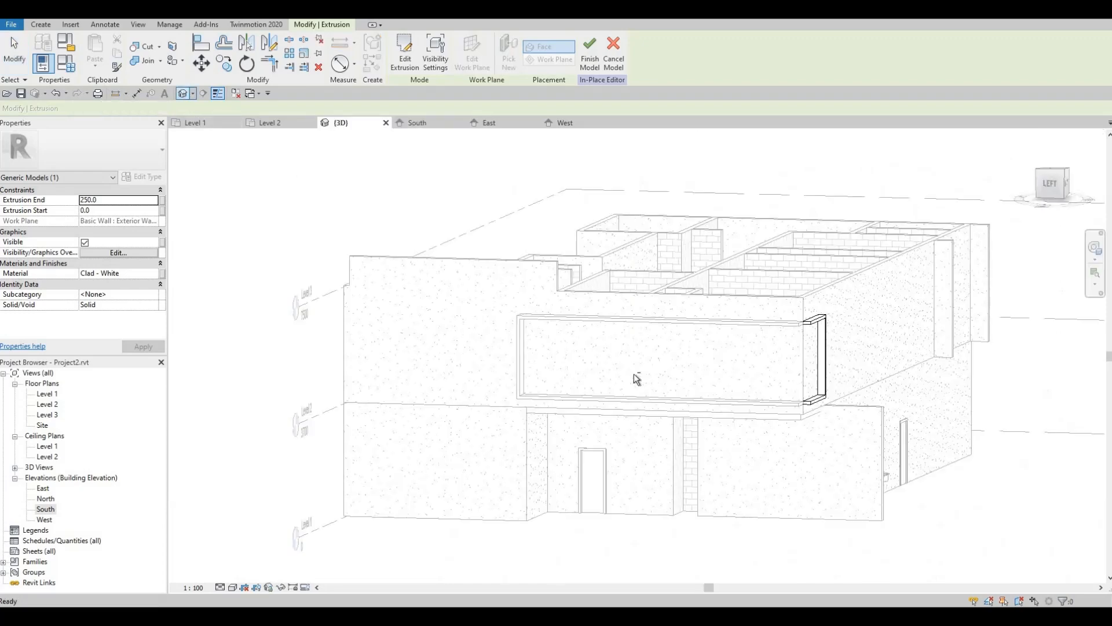
- Stretch the C-shaped frame piece outward from the south wall to an extrusion end of about 472 mm
left_click(626, 413)
middle_click_drag(582, 437, 759, 394, "shift")
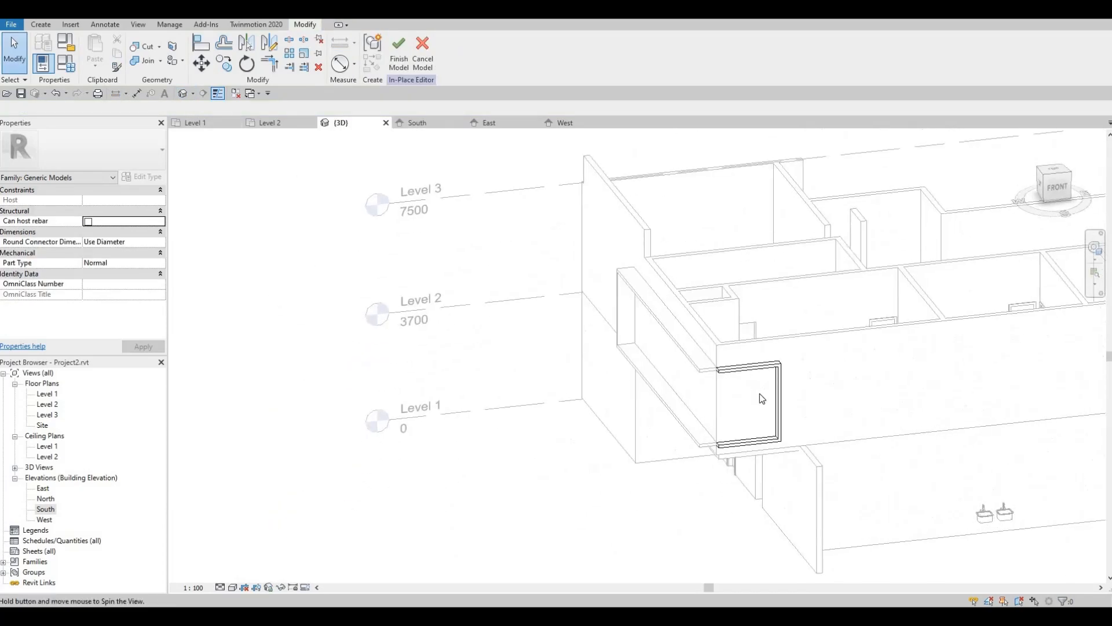
scroll(724, 375, "up", 5)
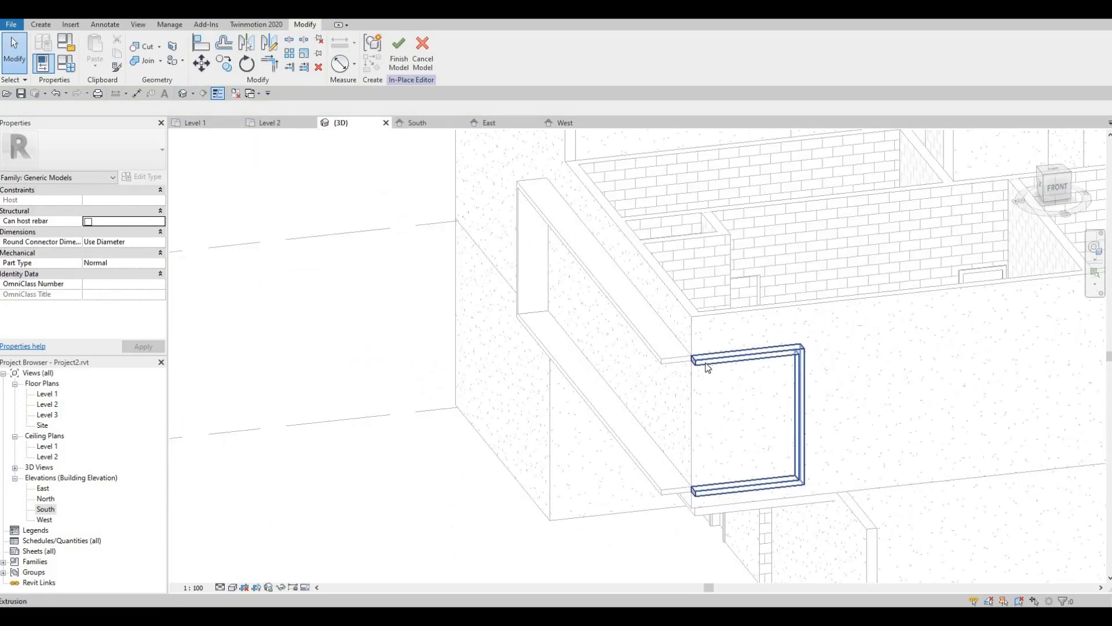
left_click(706, 367)
middle_click_drag(718, 390, 763, 427, "shift")
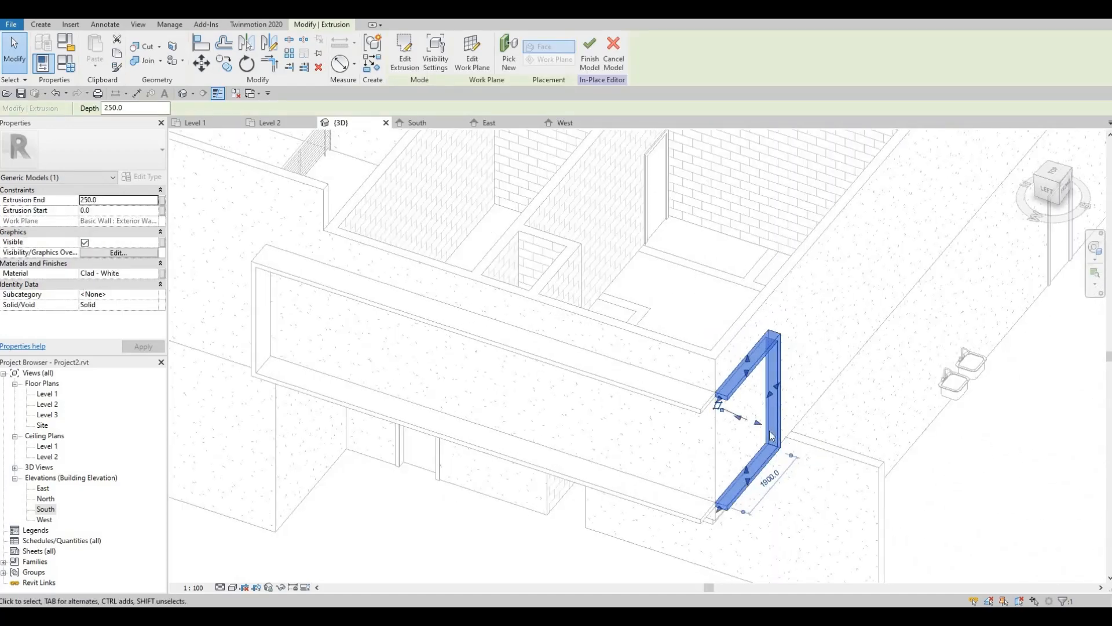
key("Escape")
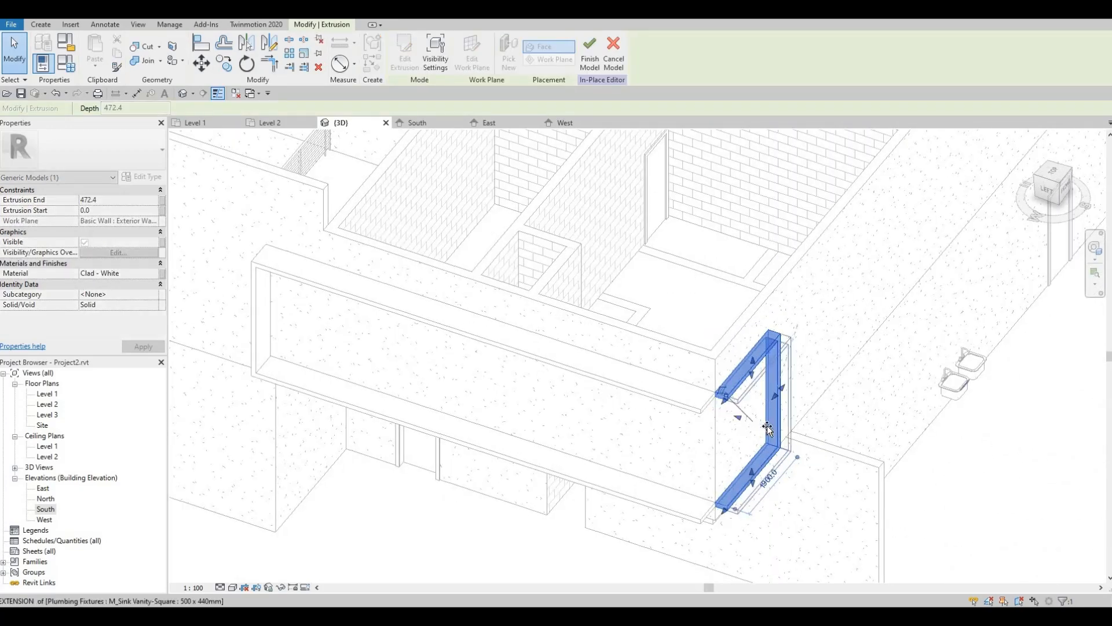
middle_click_drag(767, 426, 764, 395, "shift")
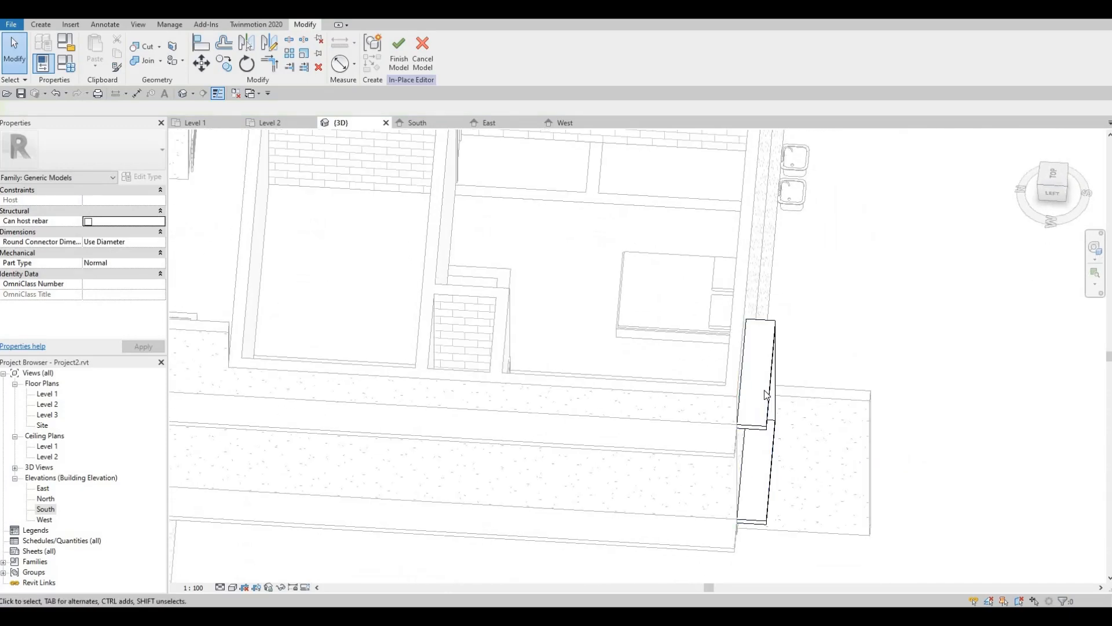
- Adjust the outer face of the C-shaped frame piece slightly and finish the in-place model
left_click(765, 389)
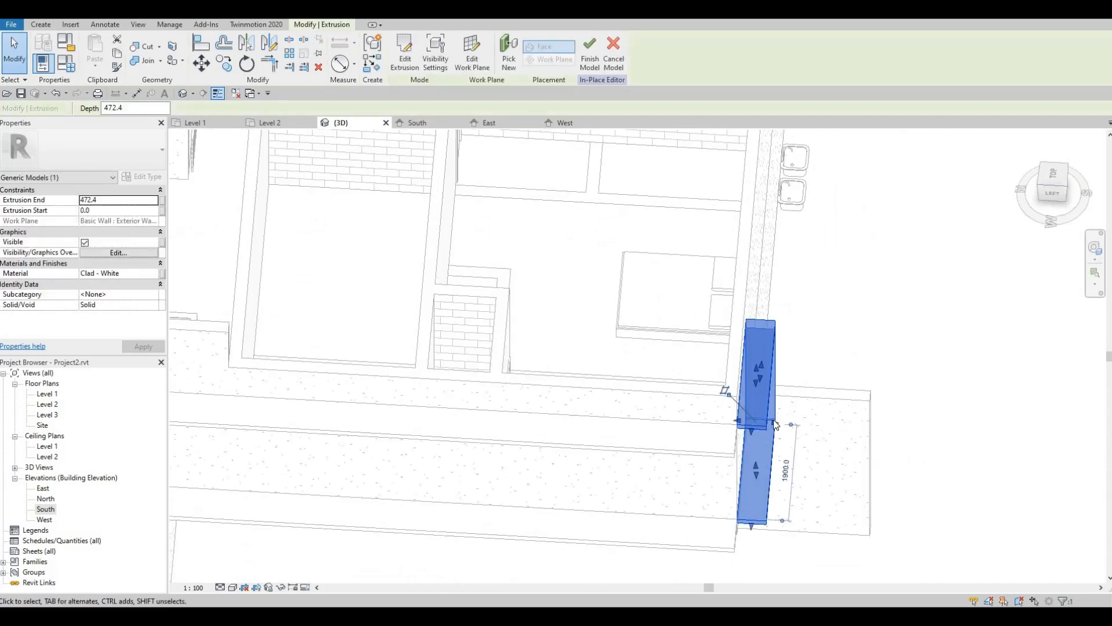
left_click_drag(774, 425, 769, 421)
left_click(839, 504)
middle_click_drag(839, 503, 708, 386, "shift")
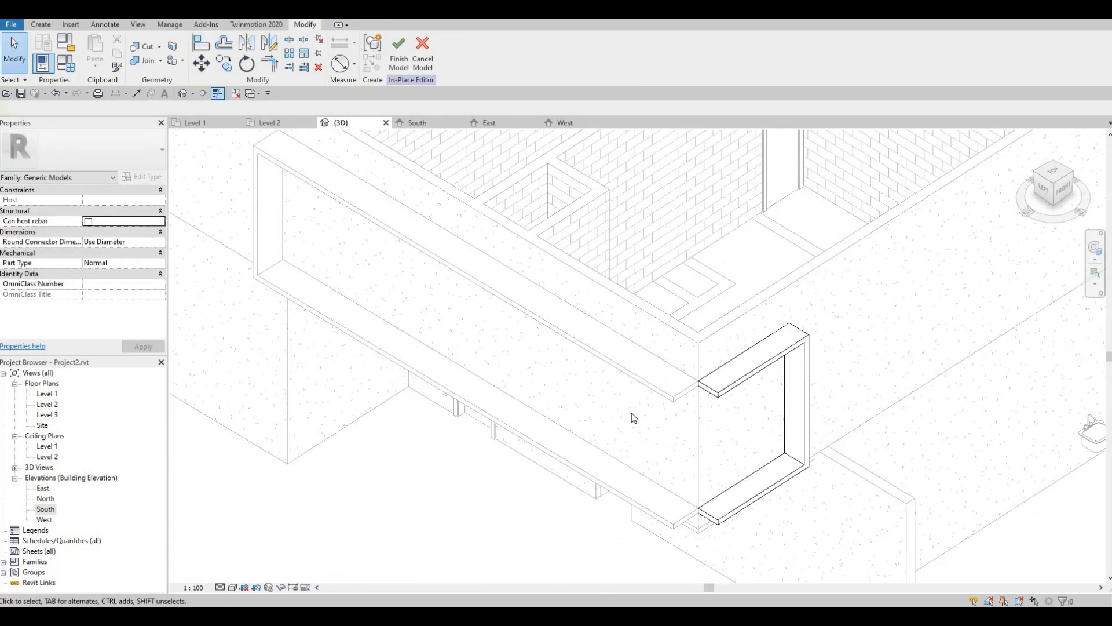
left_click(715, 401)
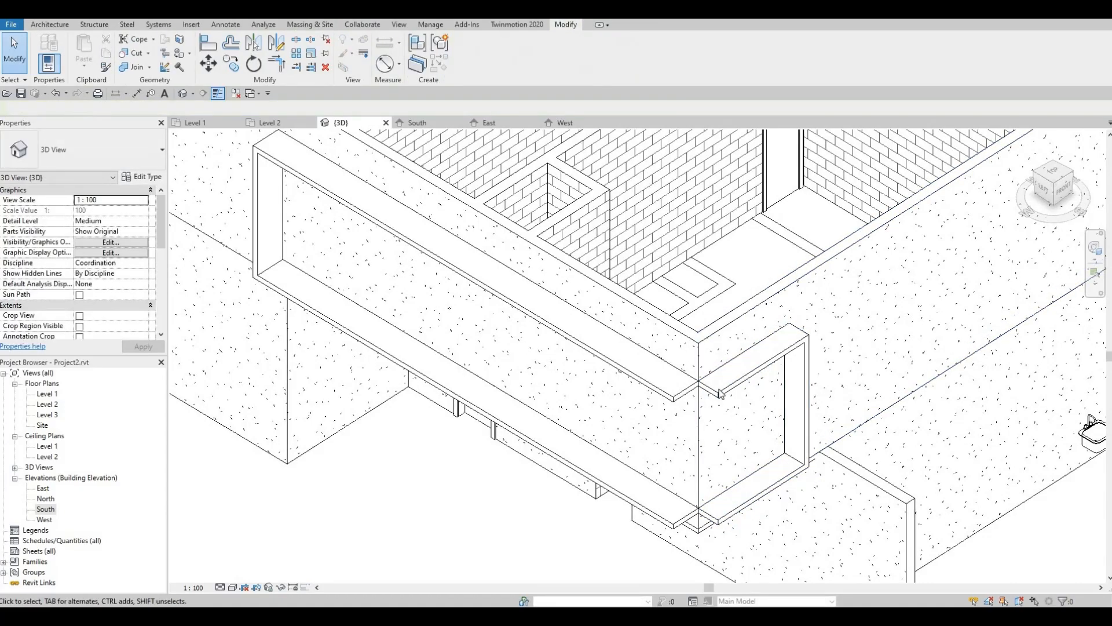
- Extend the south frame piece's upper and lower ends around the corner and align them with the west frame's front face
left_click(706, 395)
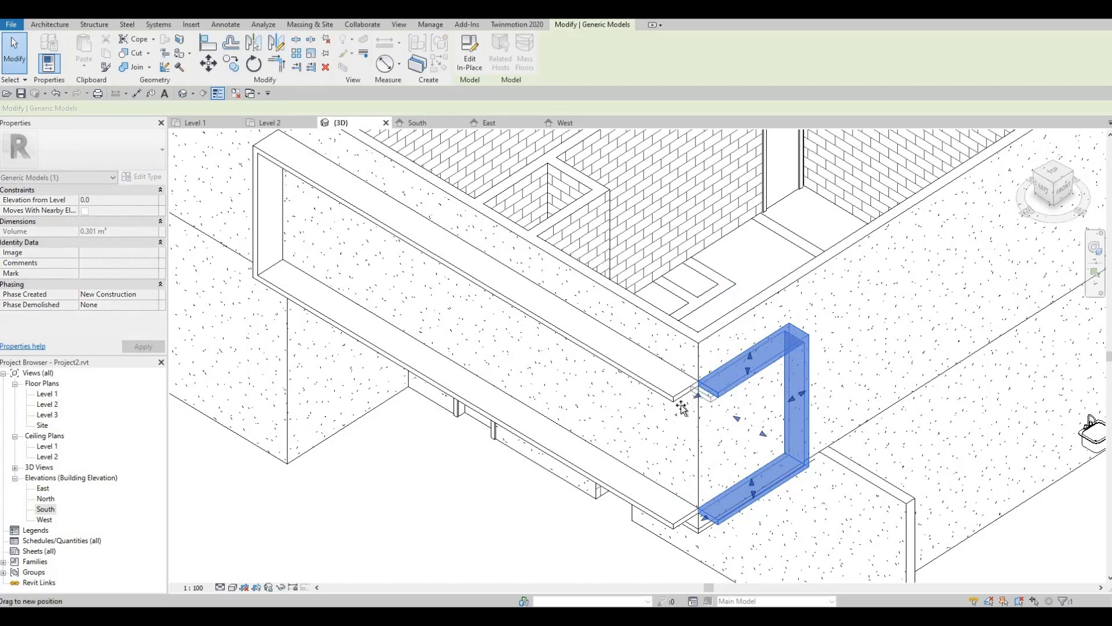
scroll(659, 443, "up", 2)
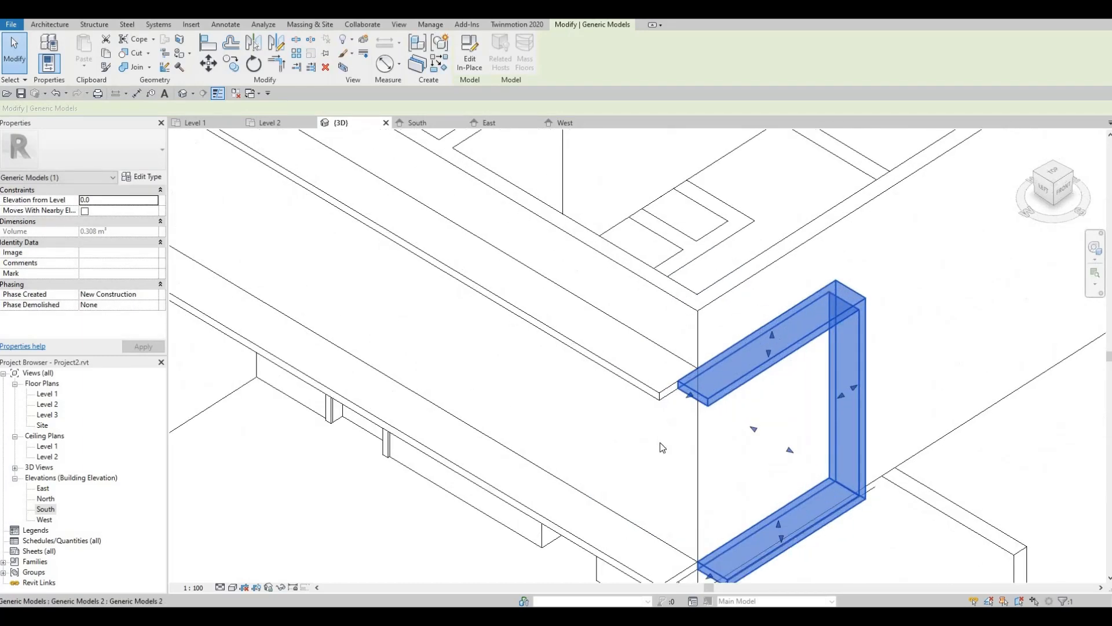
key("Escape")
key("l")
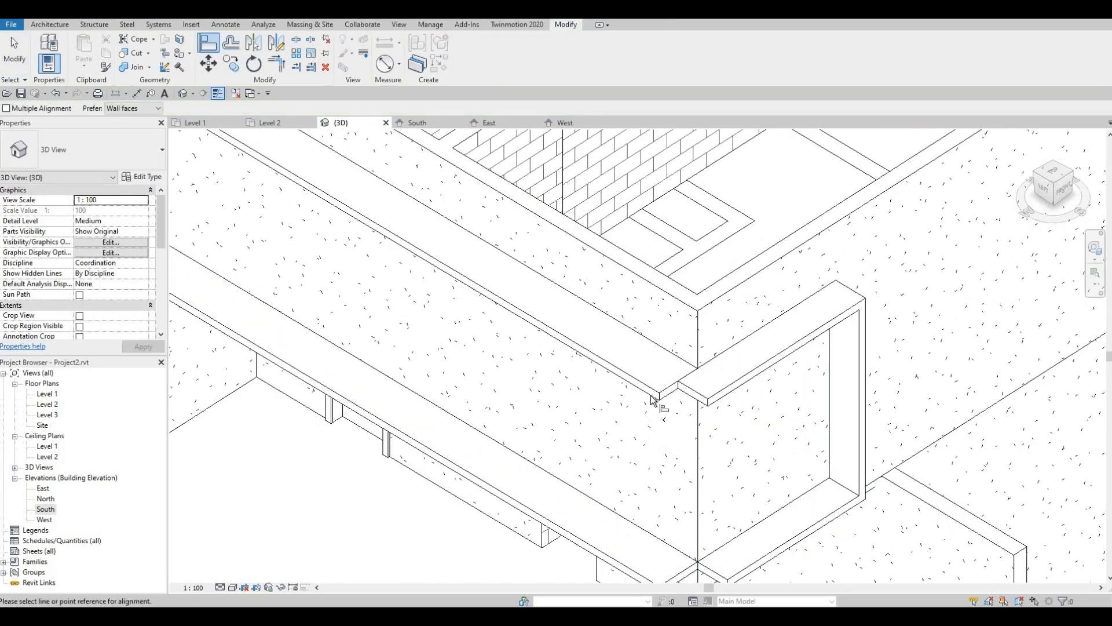
left_click(654, 393)
left_click(691, 394)
middle_click_drag(673, 493, 702, 354)
left_click(672, 445)
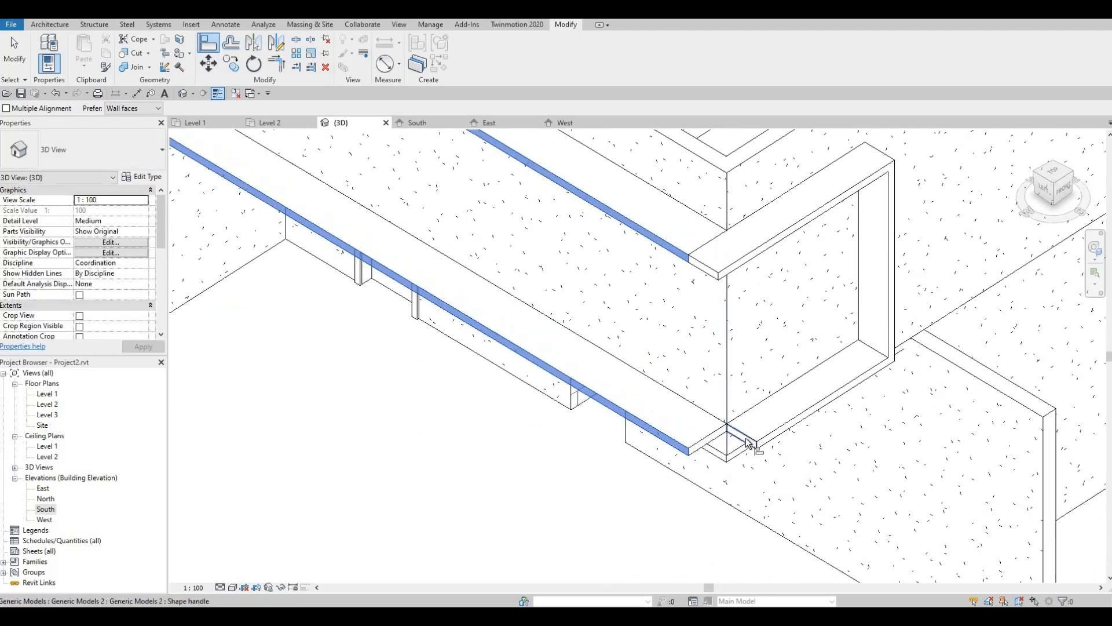
key("Escape")
- Deepen the south frame piece slightly outward and check how it wraps the building's corner
left_click(836, 394)
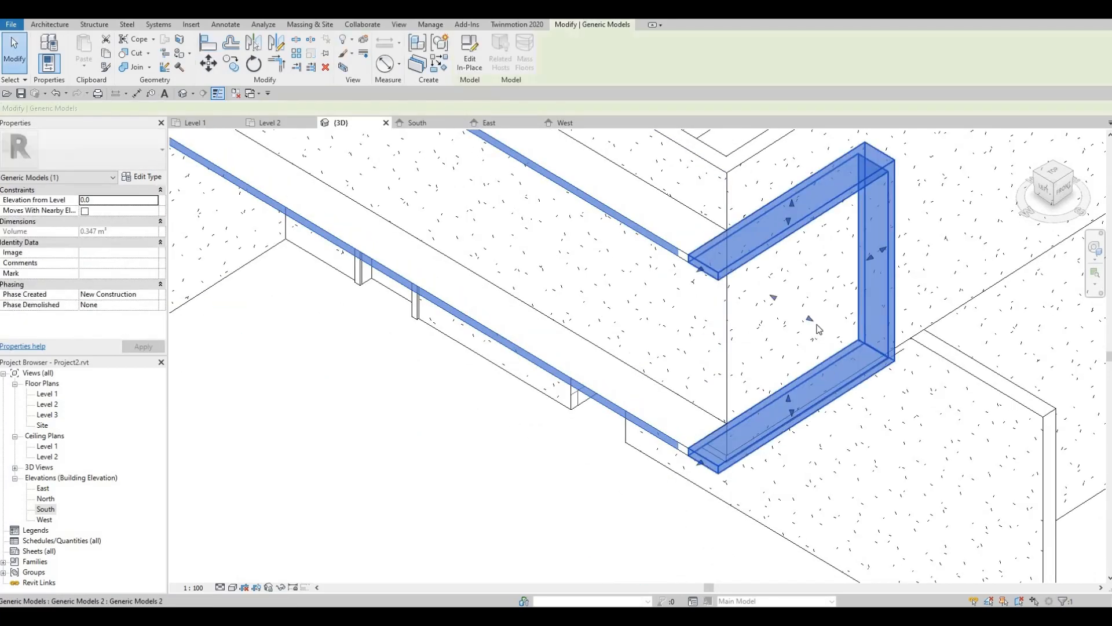
left_click_drag(809, 321, 811, 323)
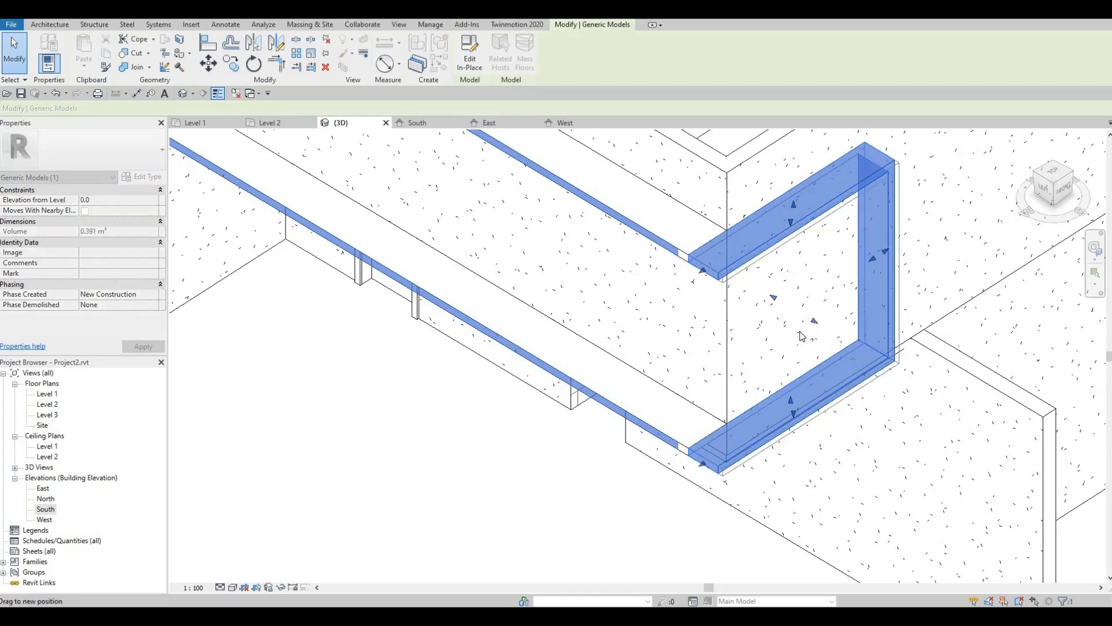
key("Escape")
middle_click_drag(812, 372, 651, 290, "shift")
mouse_move(696, 225)
middle_mouse_down("shift")
mouse_move(690, 376)
mouse_move(671, 309)
mouse_move(669, 332)
mouse_move(651, 340)
mouse_move(653, 325)
mouse_move(642, 364)
middle_mouse_up("shift")
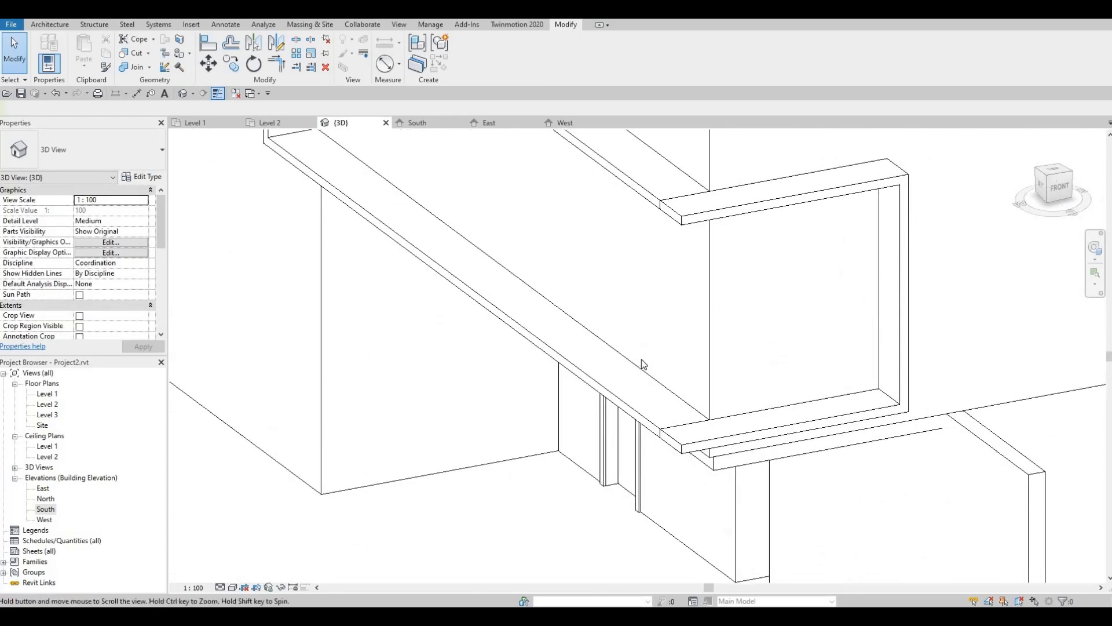
scroll(642, 363, "down", 2)
middle_click_drag(747, 301, 750, 315)
scroll(750, 312, "down", 2)
middle_click_drag(750, 368, 863, 372)
scroll(808, 392, "down", 2)
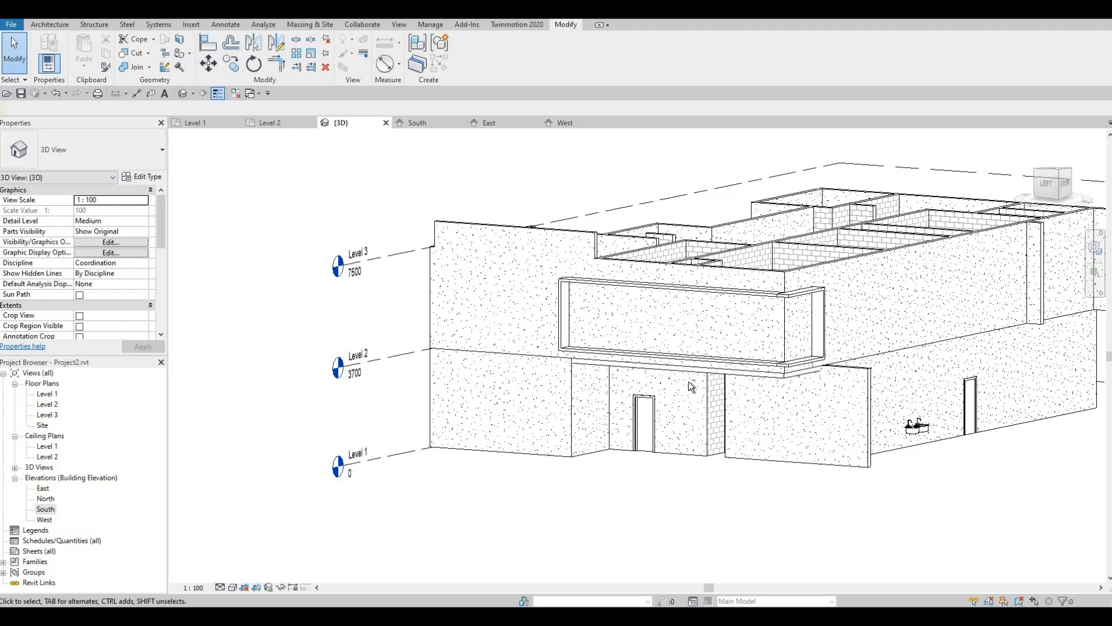
- In the Level 2 plan, shorten the west exterior wall by pulling its north end back from grid A
middle_click_drag(661, 367, 818, 409, "shift")
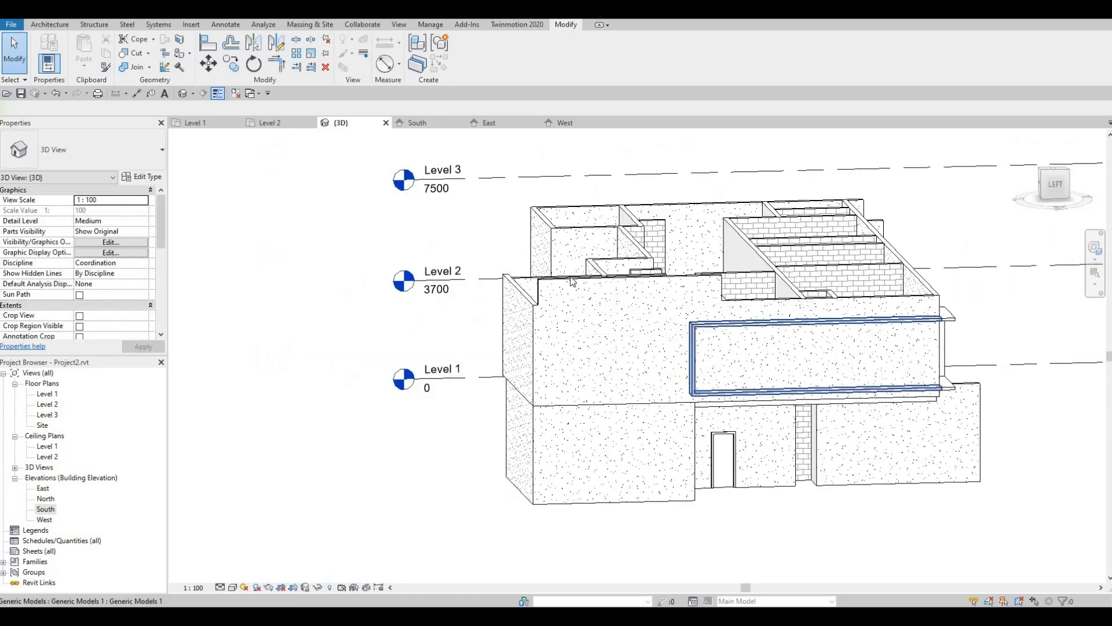
left_click(568, 284)
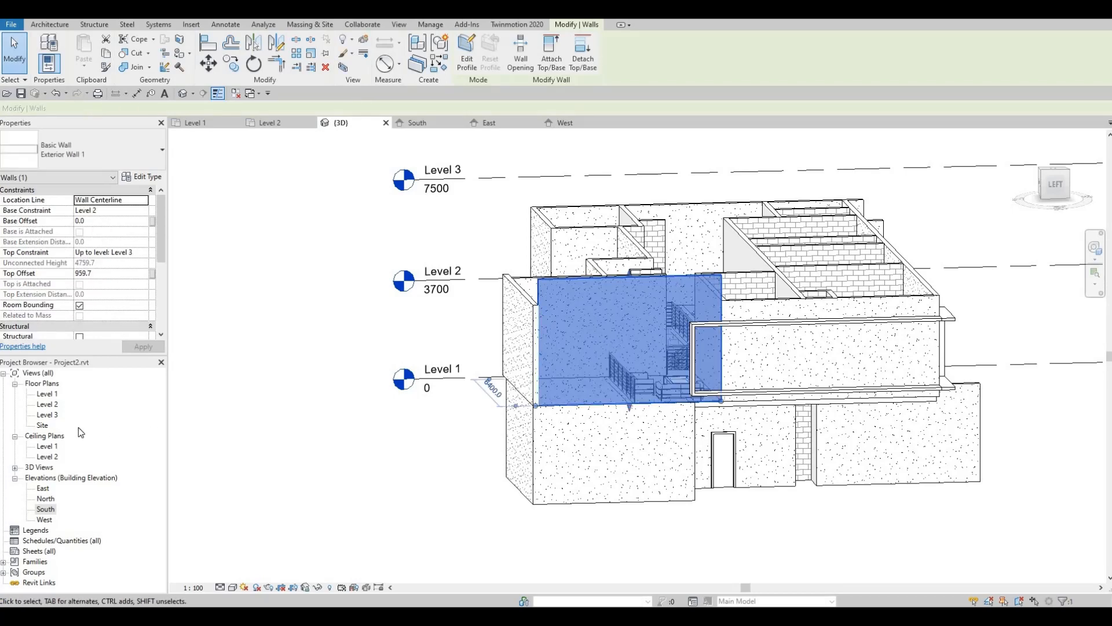
double_click(47, 404)
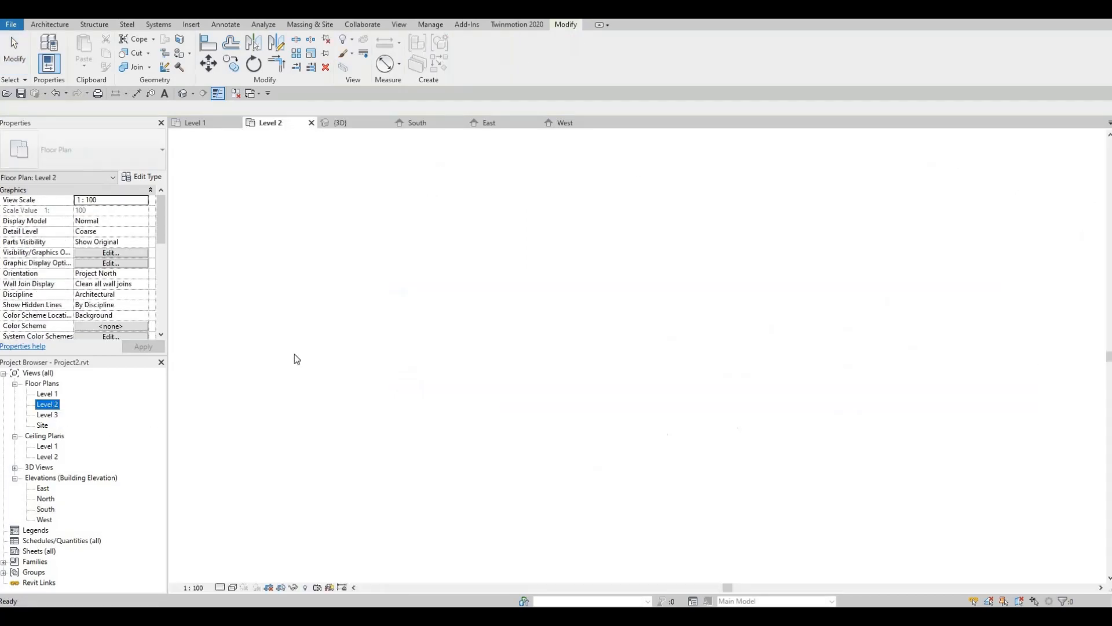
middle_click_drag(438, 249, 439, 299)
scroll(439, 300, "up", 3)
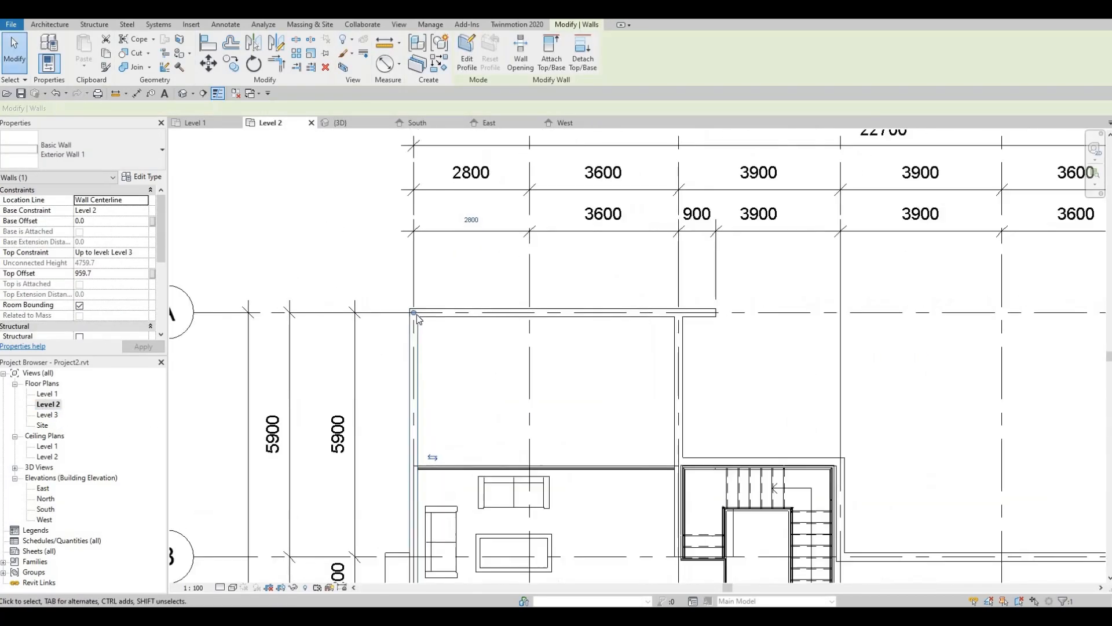
left_click_drag(414, 311, 414, 362)
key("Escape")
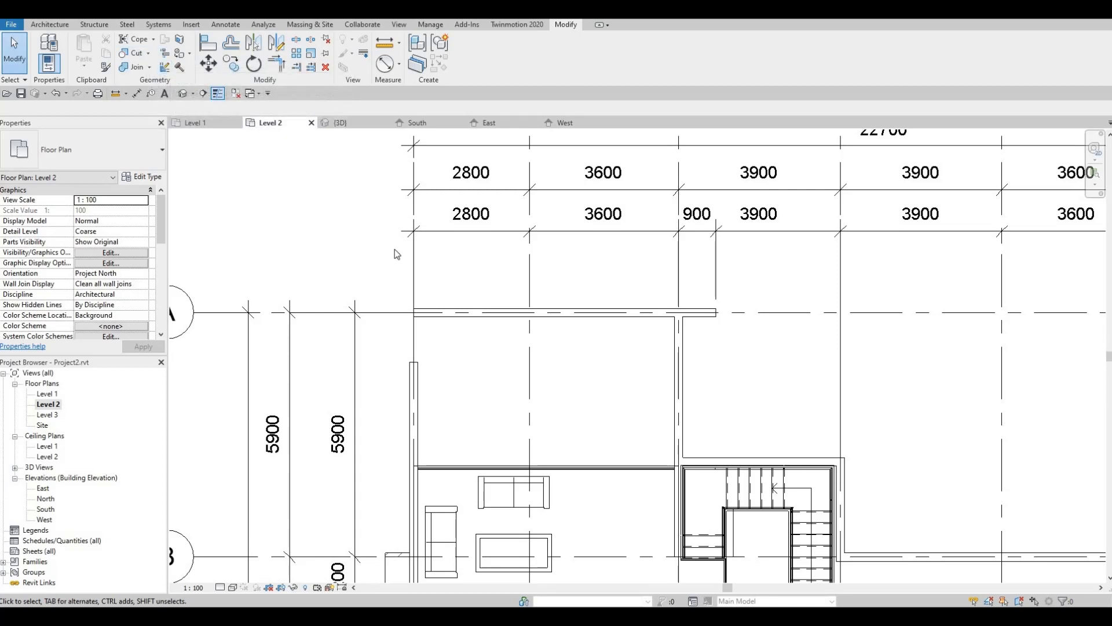
- Draw a 1500 mm Exterior Wall 1 segment southward from the grid A wall, just inside the west wall line
left_click(469, 312)
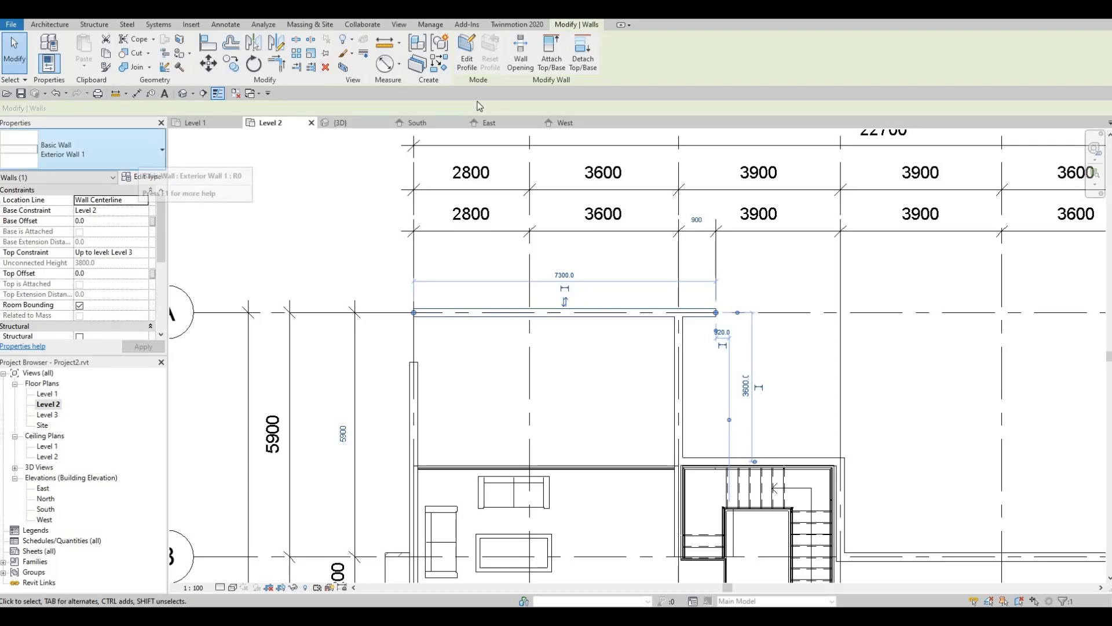
key("c")
key("s")
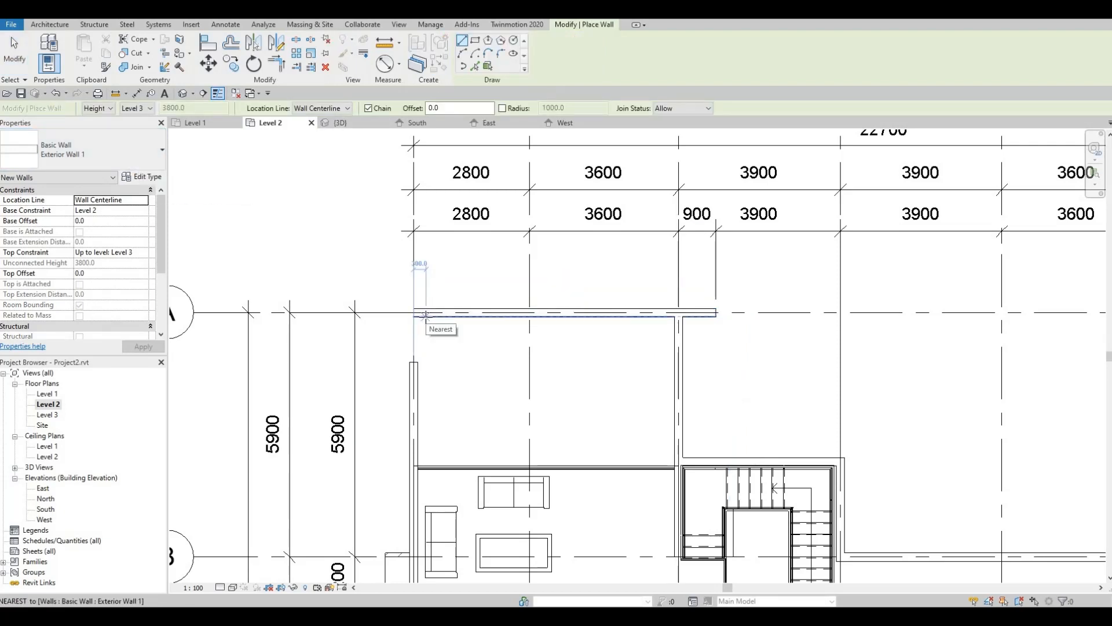
left_click(425, 314)
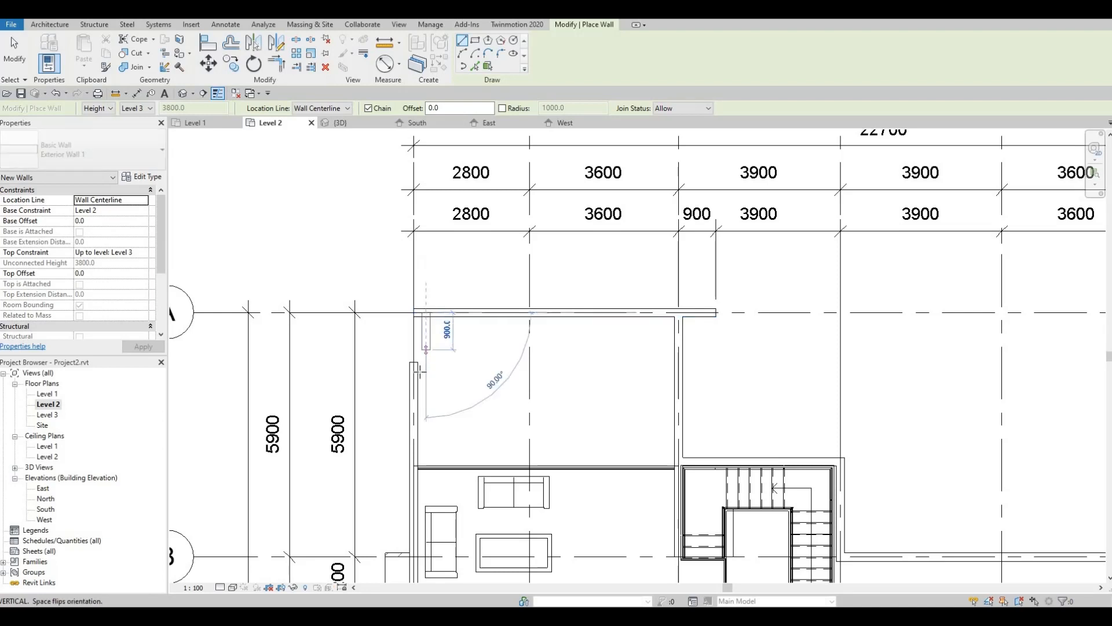
left_click(425, 376)
key("Escape")
key("Escape")
scroll(427, 350, "up", 3)
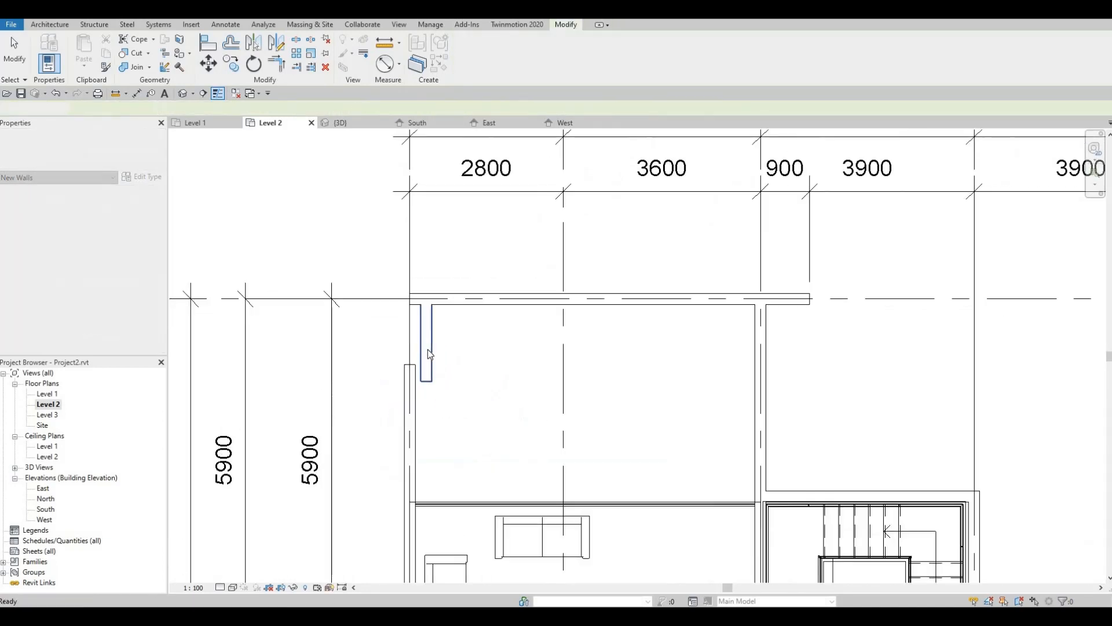
- Align the short wall segment's outer face with the west wall's inner face and shorten it to the west wall's end
key("a")
key("l")
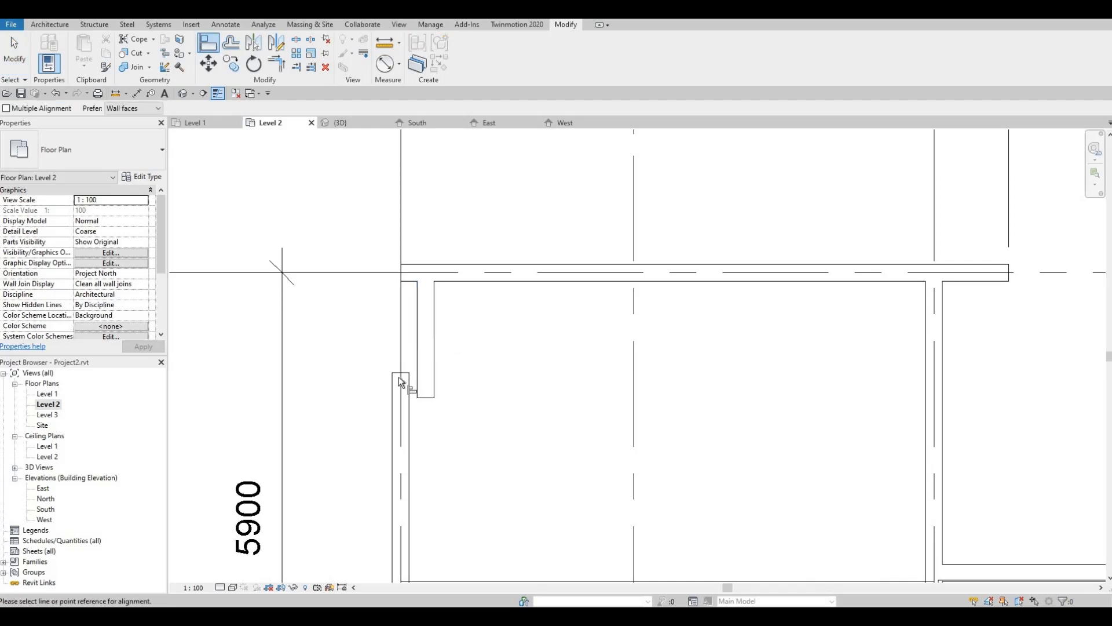
left_click(413, 386)
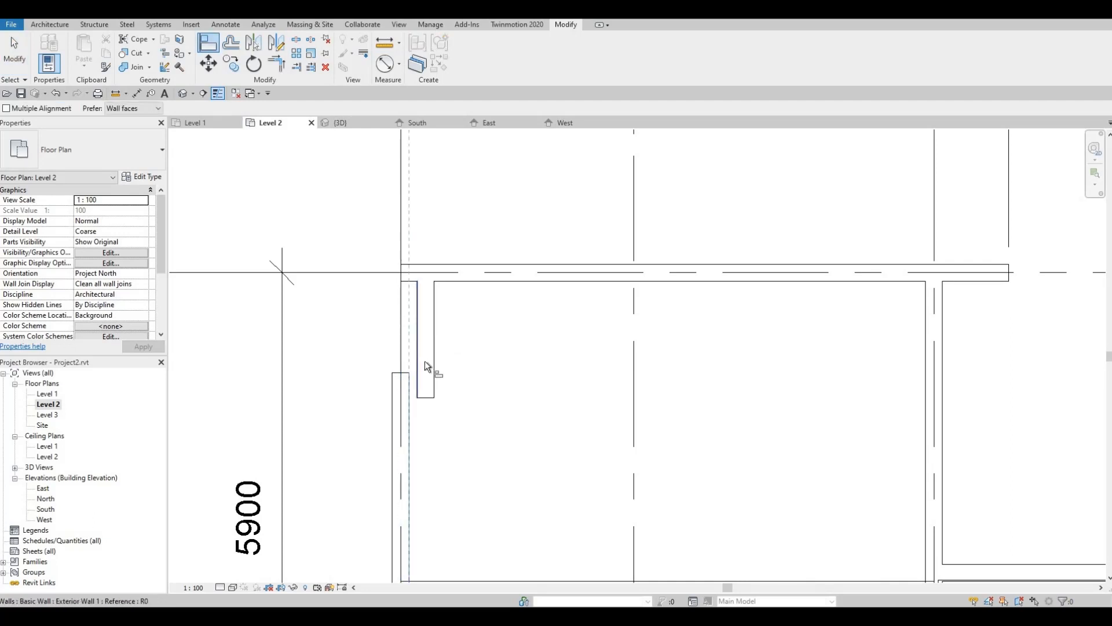
left_click(418, 354)
key("Escape")
left_click(416, 398)
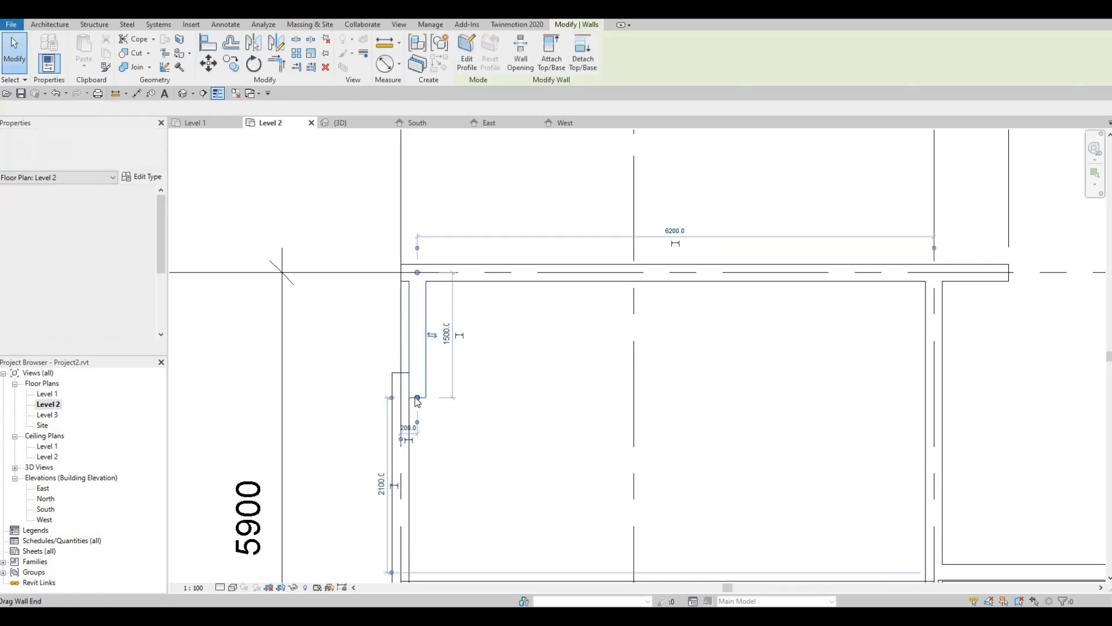
left_click_drag(417, 397, 418, 372)
left_click(491, 337)
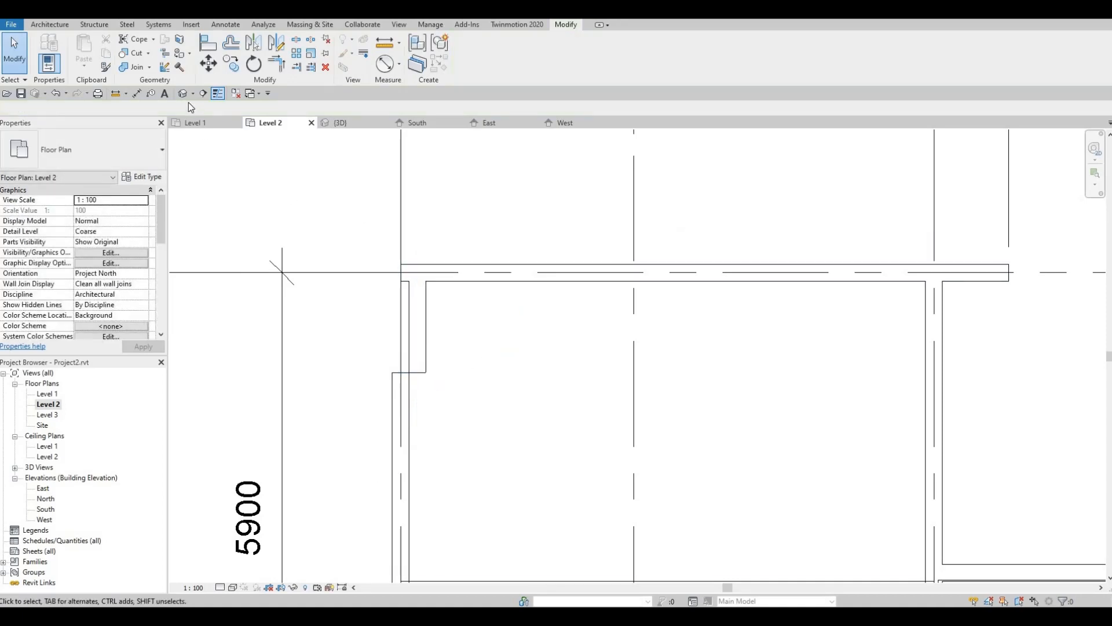
- In the 3D view, align the top of the north exterior wall with the top of the taller west wall
left_click(340, 124)
mouse_move(502, 312)
middle_mouse_down("shift")
mouse_move(555, 311)
mouse_move(502, 312)
middle_mouse_up("shift")
scroll(553, 319, "up", 3)
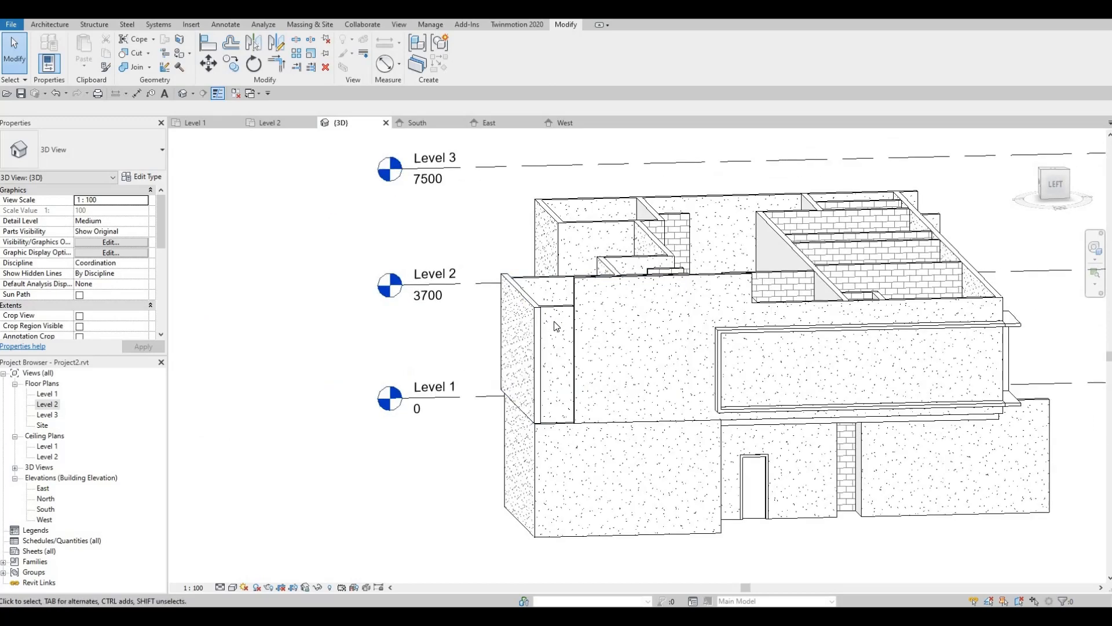
scroll(551, 322, "up", 3)
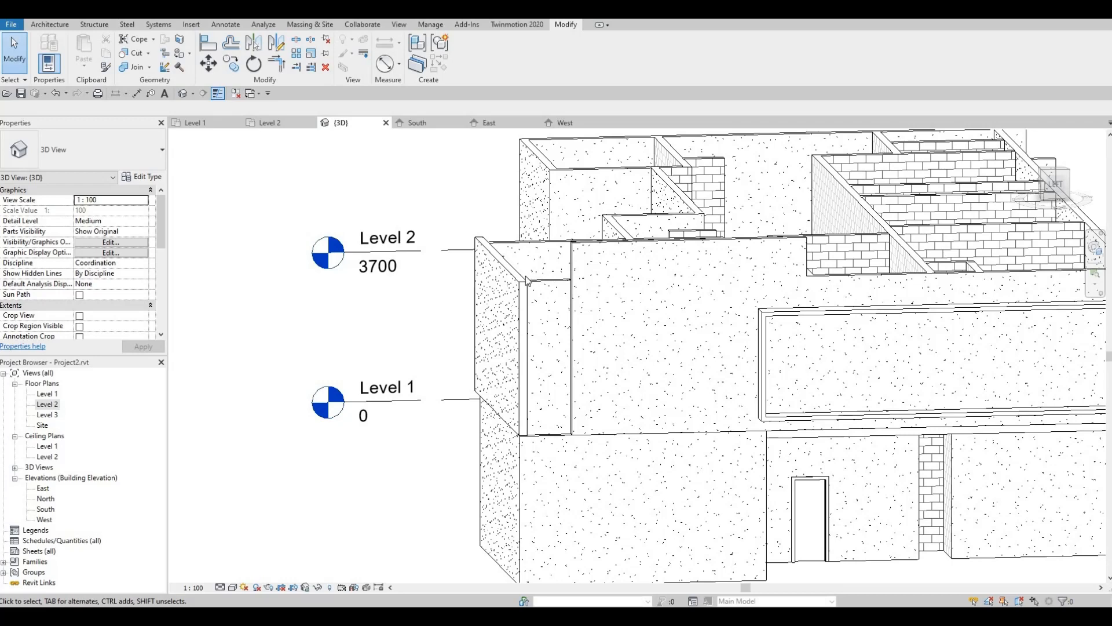
middle_click_drag(588, 318, 503, 282, "shift")
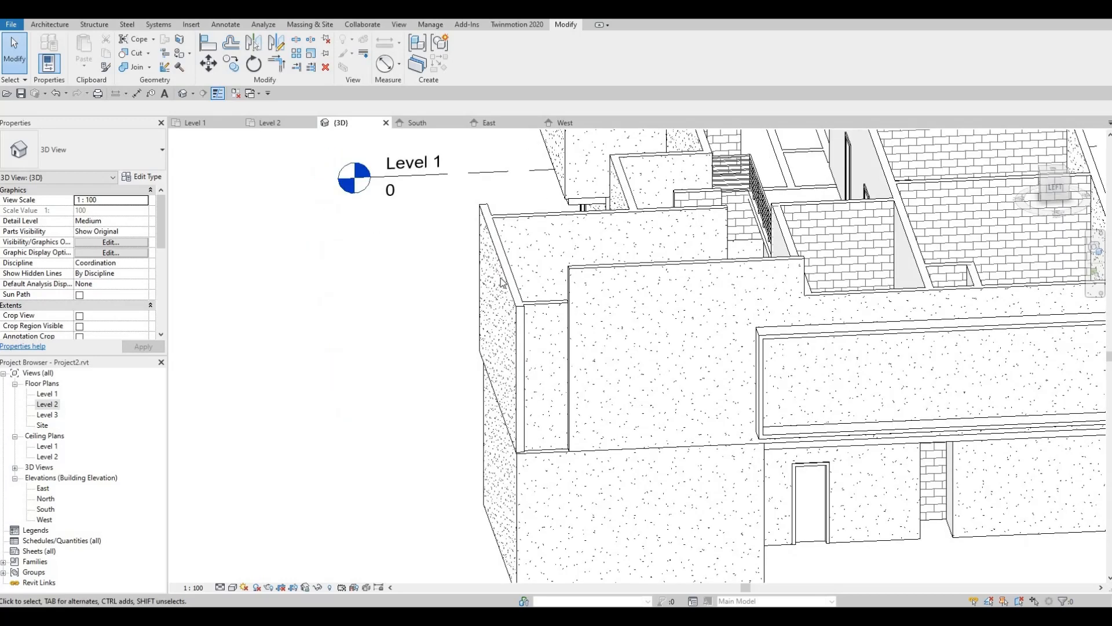
key("a")
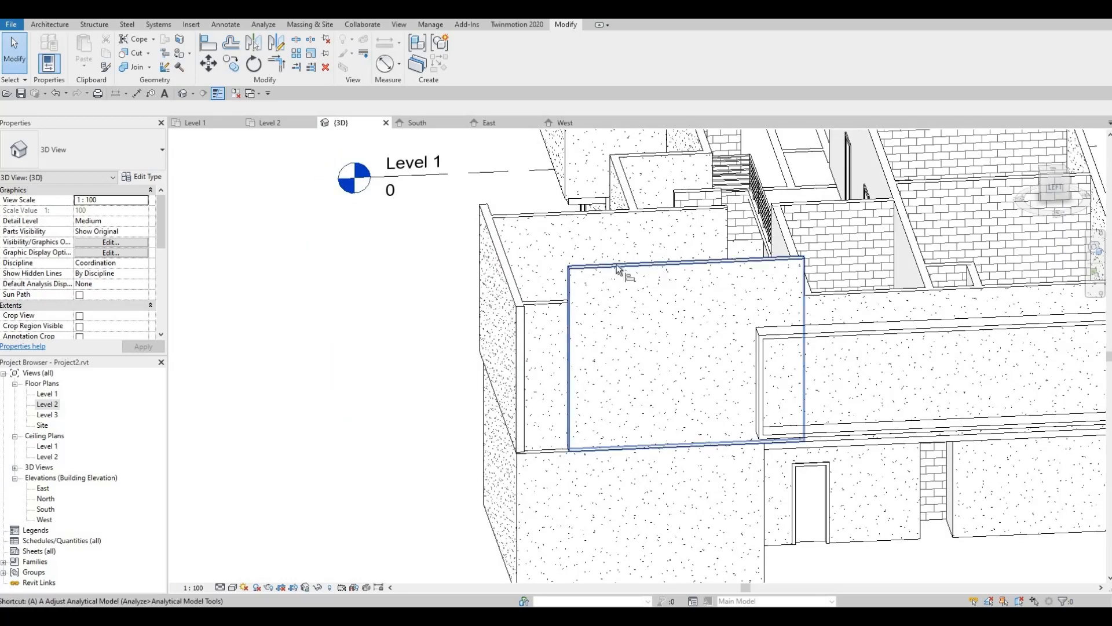
key("l")
left_click(618, 265)
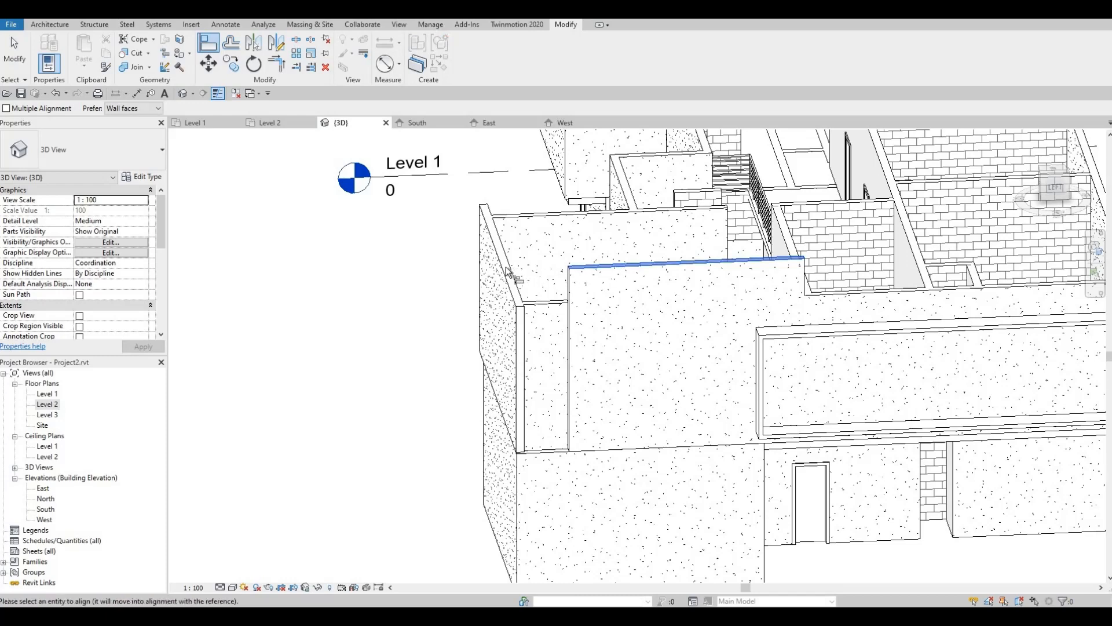
mouse_move(504, 255)
middle_mouse_down("shift")
mouse_move(596, 329)
mouse_move(559, 301)
mouse_move(563, 343)
mouse_move(511, 385)
mouse_move(569, 364)
mouse_move(551, 388)
mouse_move(676, 516)
mouse_move(819, 519)
mouse_move(711, 427)
mouse_move(632, 302)
mouse_move(609, 296)
middle_mouse_up("shift")
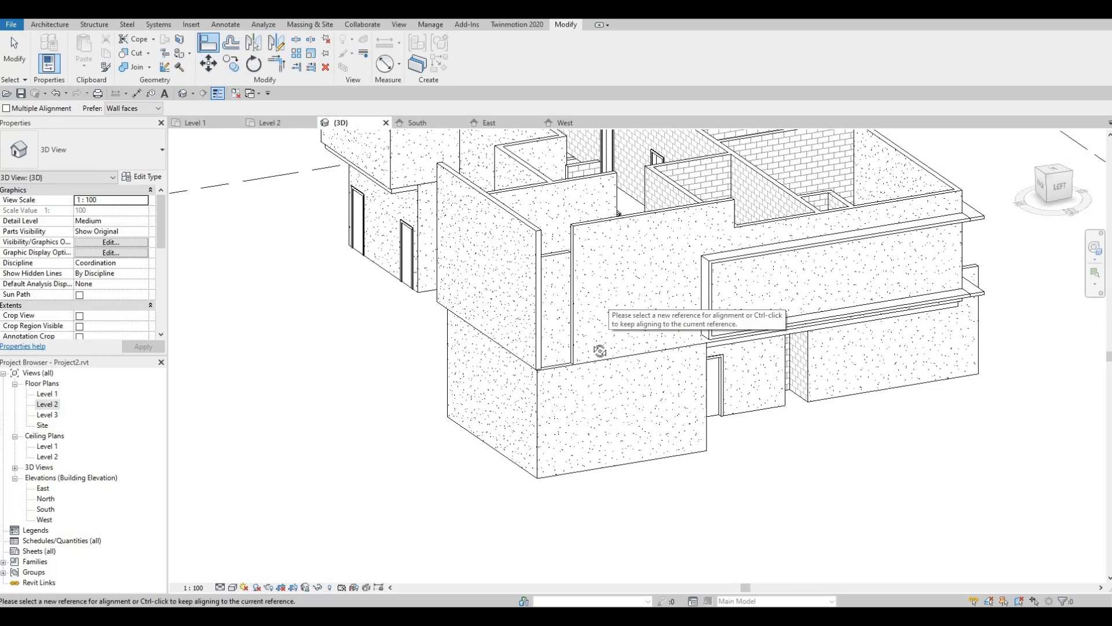
mouse_move(600, 351)
middle_mouse_down("shift")
mouse_move(504, 382)
mouse_move(509, 360)
mouse_move(606, 306)
mouse_move(649, 258)
mouse_move(638, 287)
middle_mouse_up("shift")
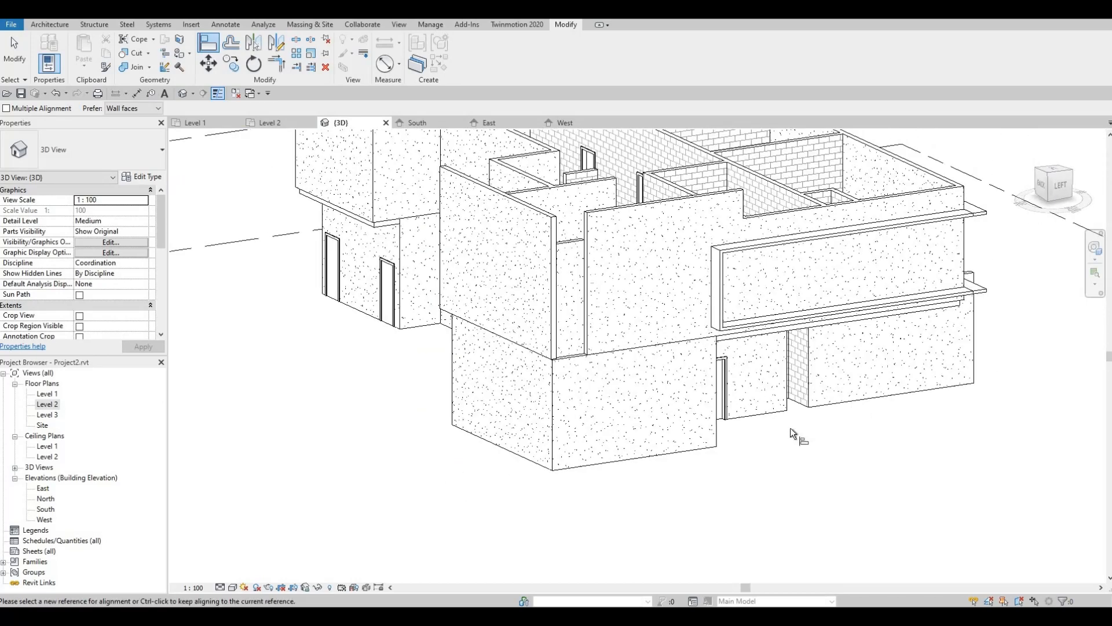
middle_click_drag(777, 446, 625, 258, "shift")
key("Escape")
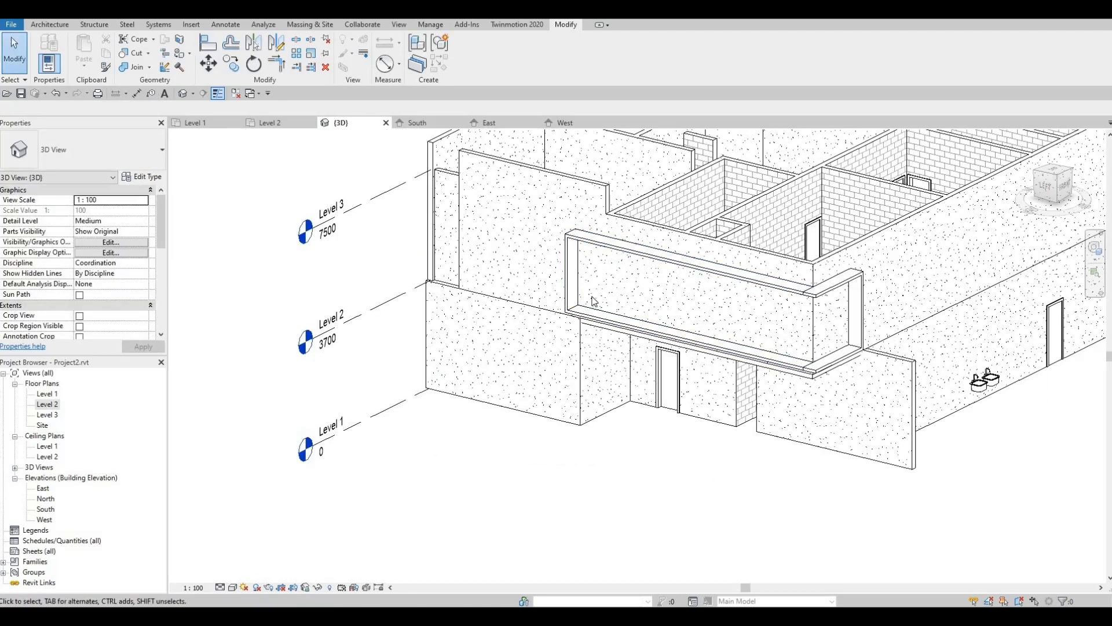
- In the West elevation, start a new in-place component in the Generic Models category, accepting the proposed name
double_click(44, 519)
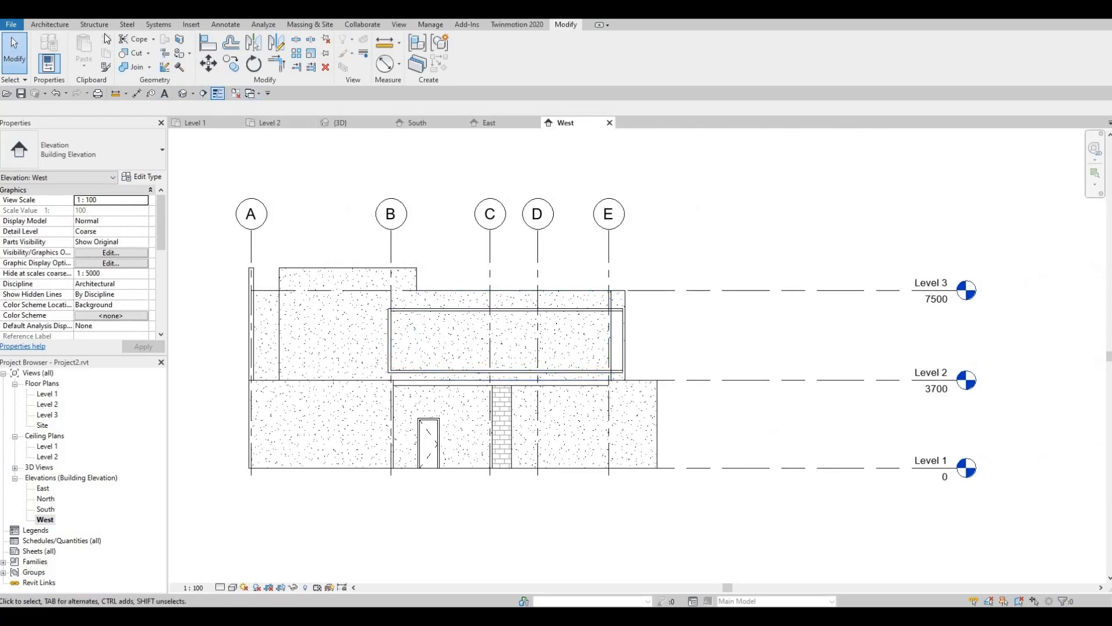
left_click(50, 24)
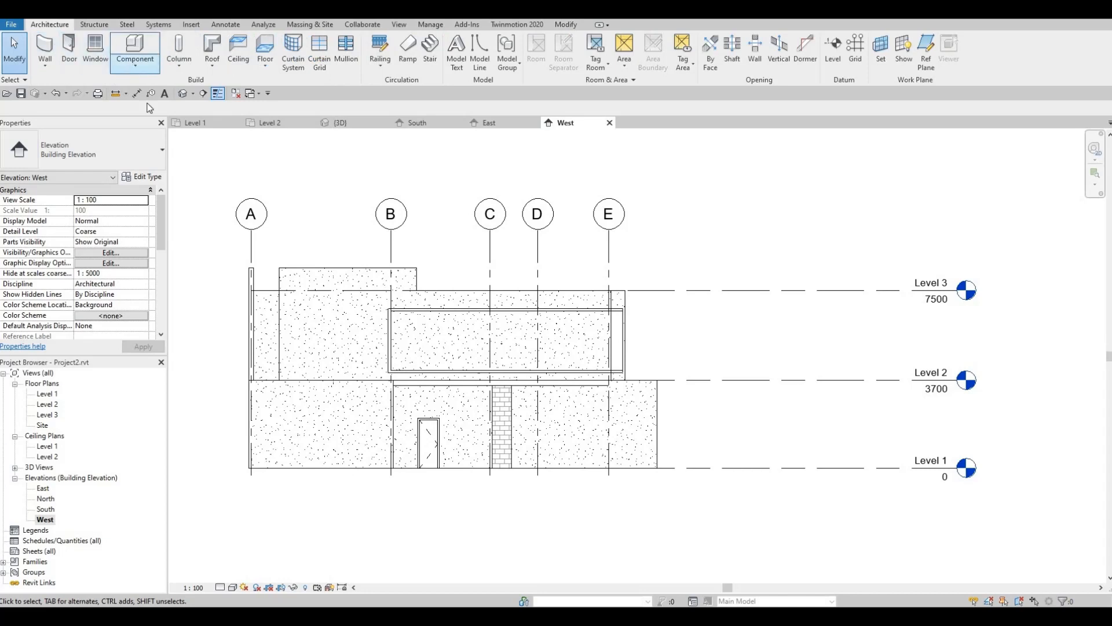
left_click(135, 62)
left_click(155, 112)
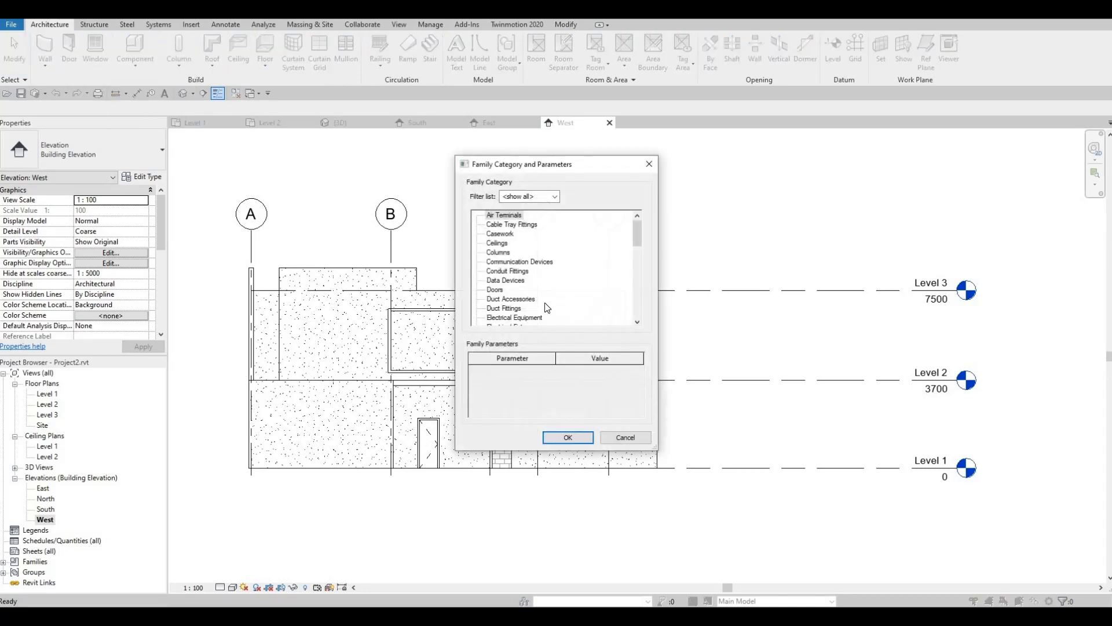
scroll(533, 302, "down", 5)
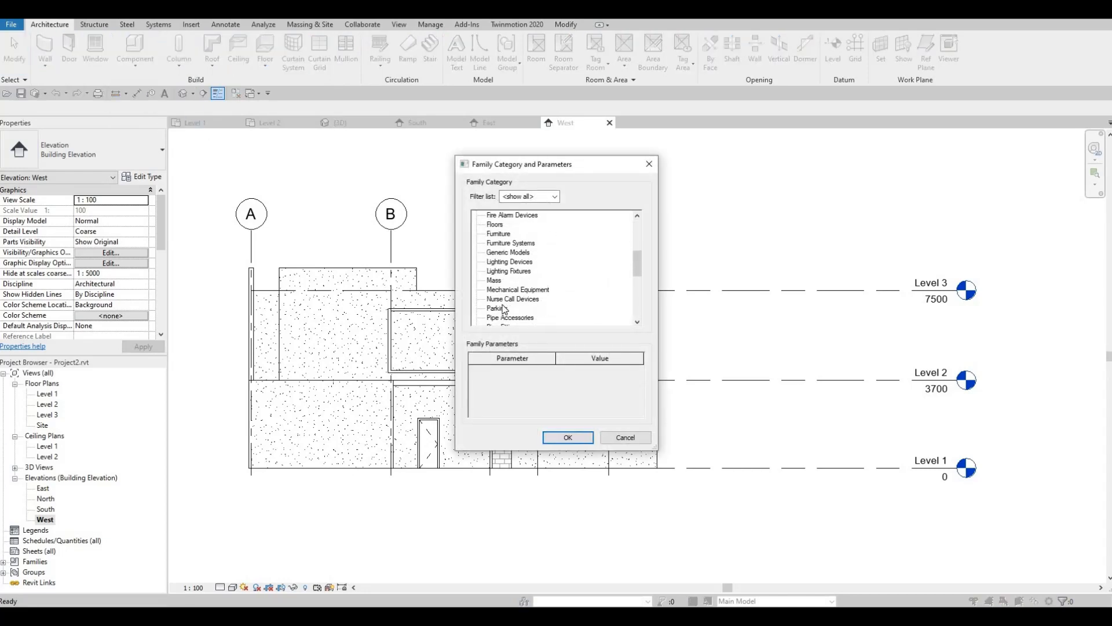
left_click(567, 435)
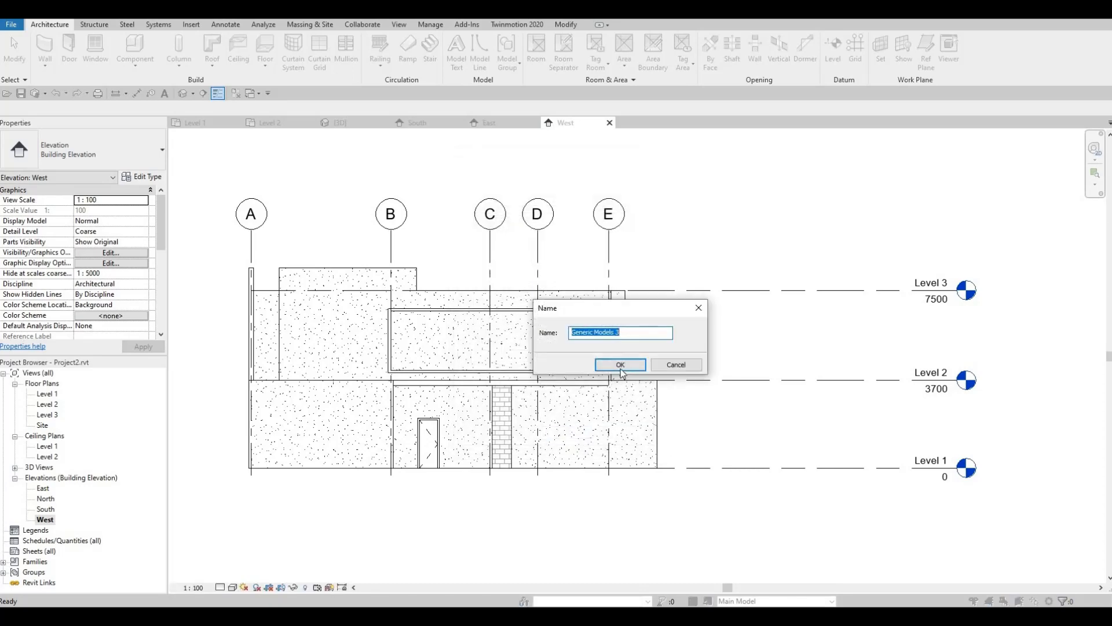
left_click(620, 365)
scroll(440, 313, "up", 5)
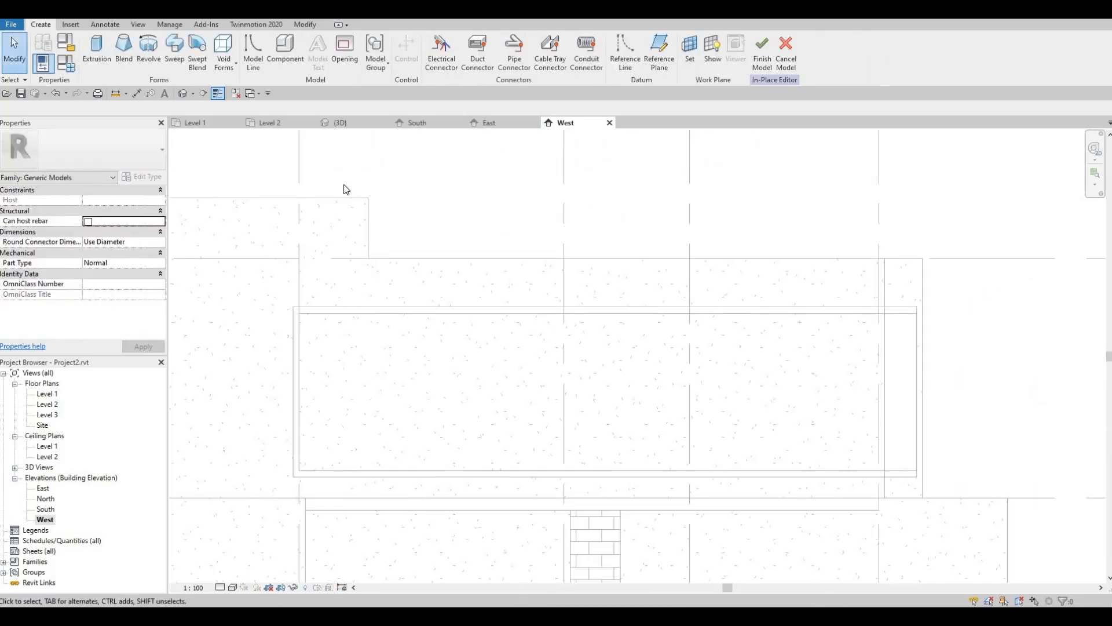
- Start an extrusion and pick the front face of the existing cladding frame as its work plane
left_click(97, 51)
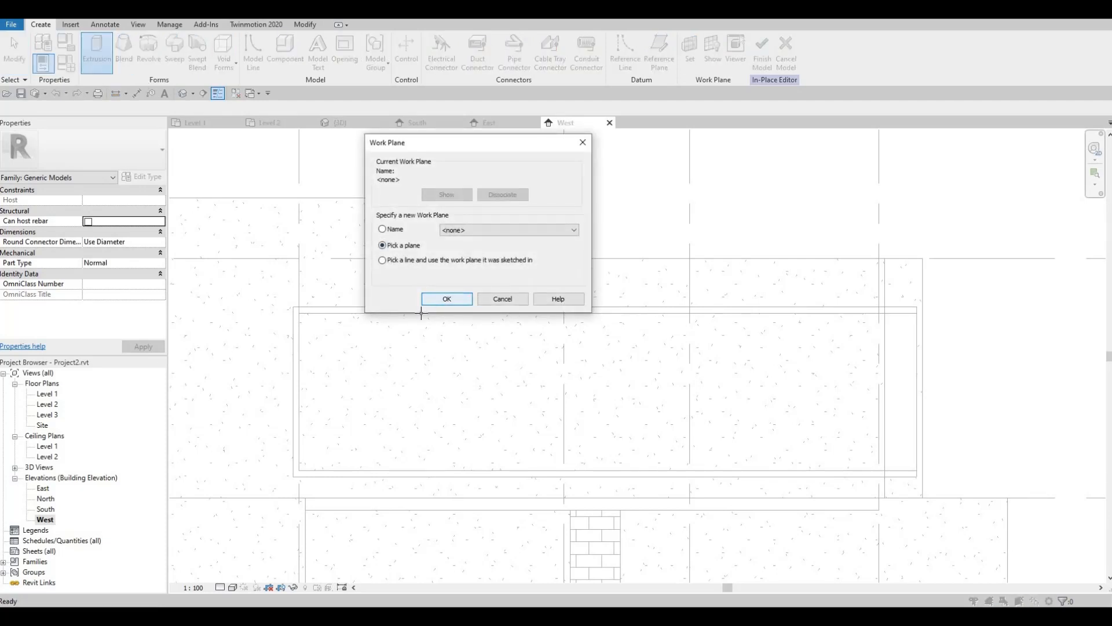
left_click(443, 299)
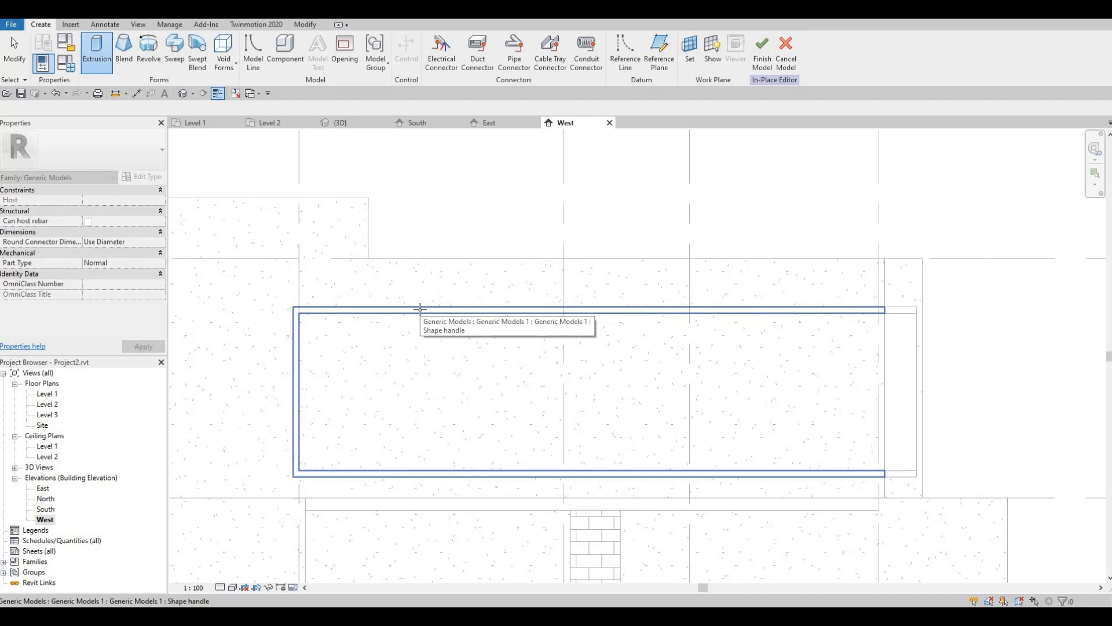
left_click(418, 310)
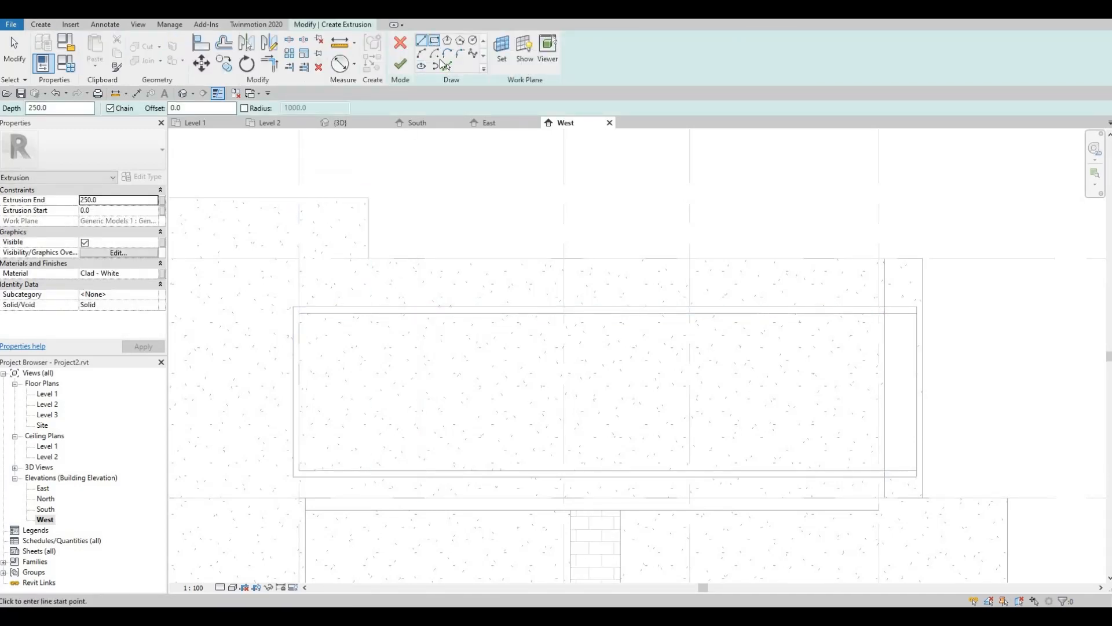
- Sketch a narrow upright rectangle 100 mm wide and about 2900 mm high across the frame, near its north end
left_click(444, 65)
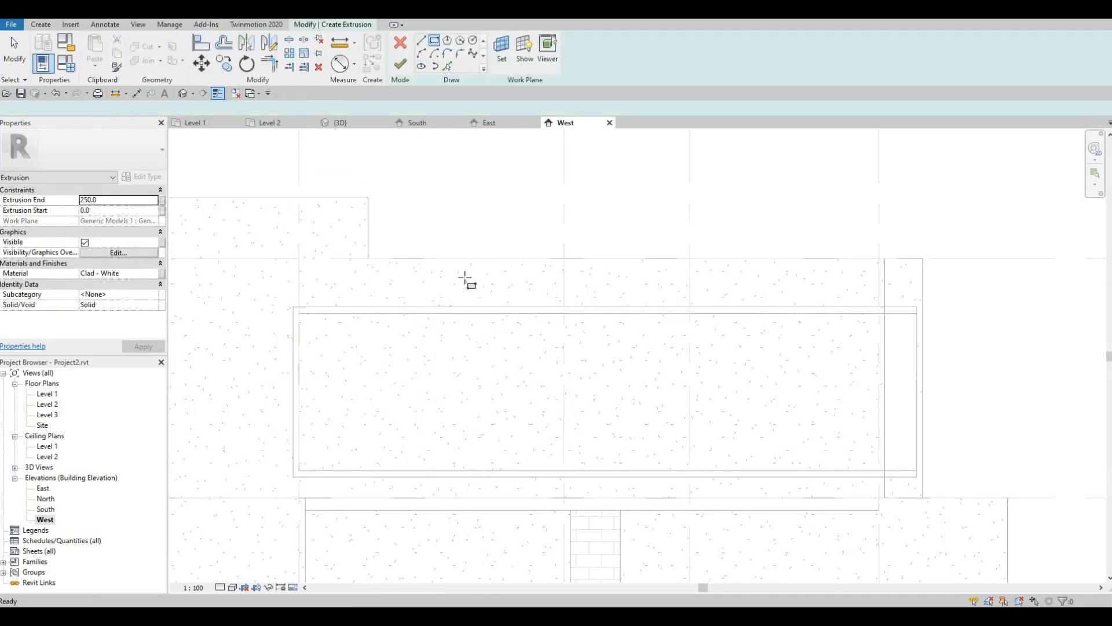
left_click(390, 303)
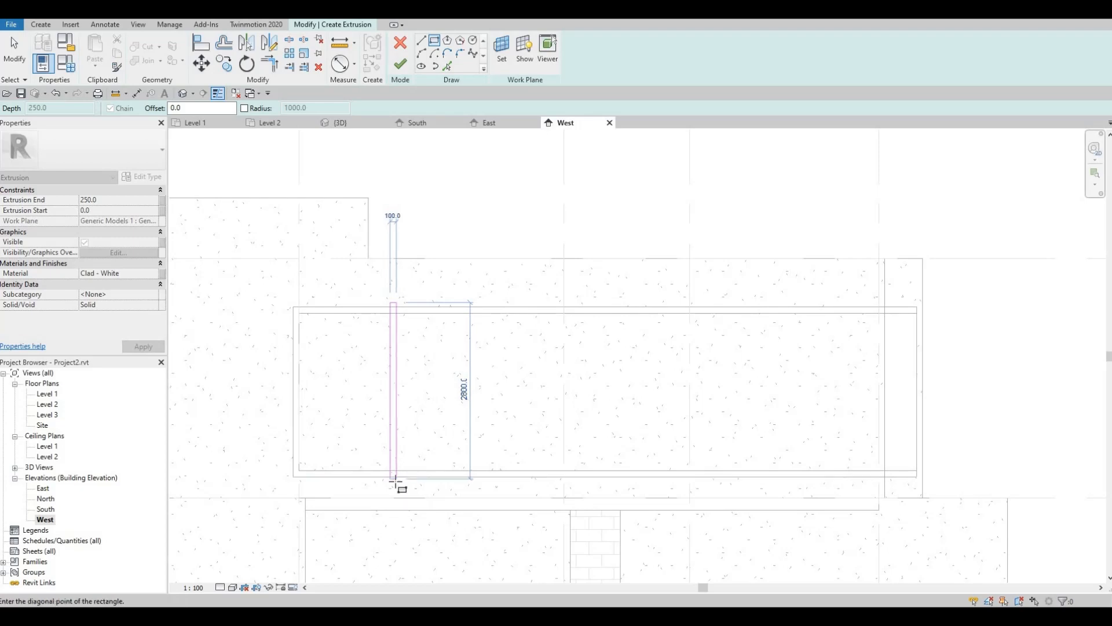
left_click(395, 483)
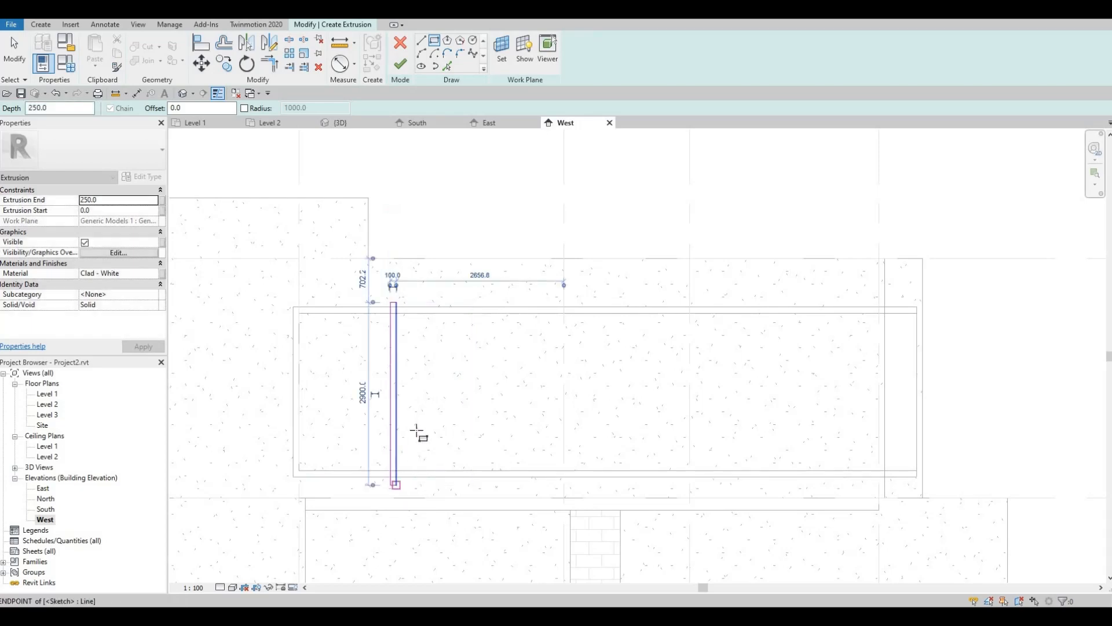
key("Escape")
key("Escape")
- Align the rectangle's bottom edge with the outer lower edge of the cladding frame
scroll(394, 466, "up", 4)
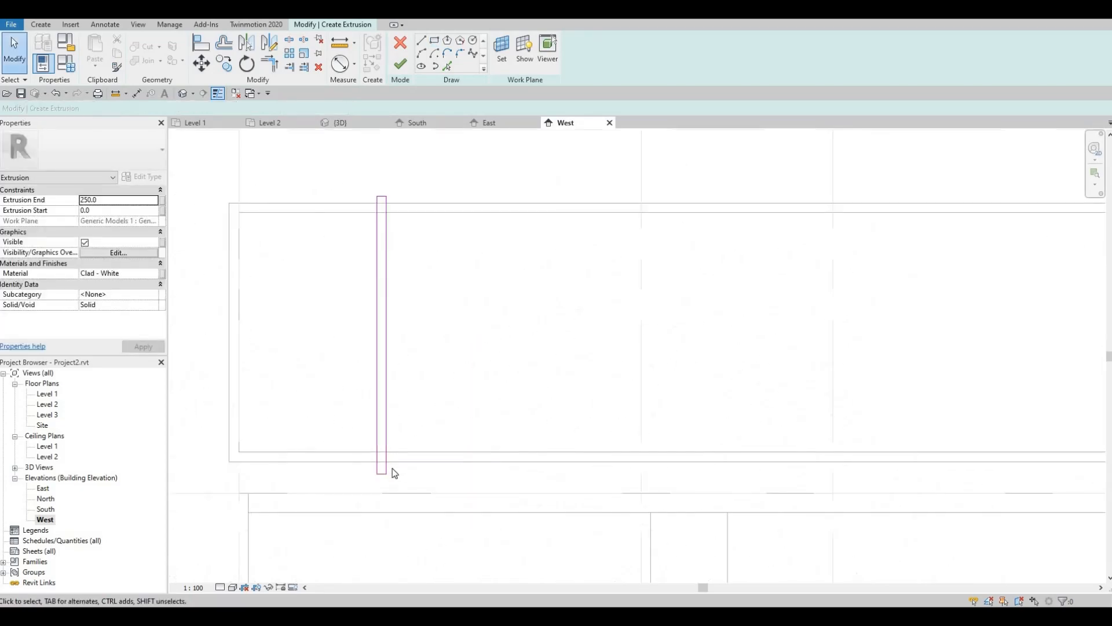
key("a")
key("l")
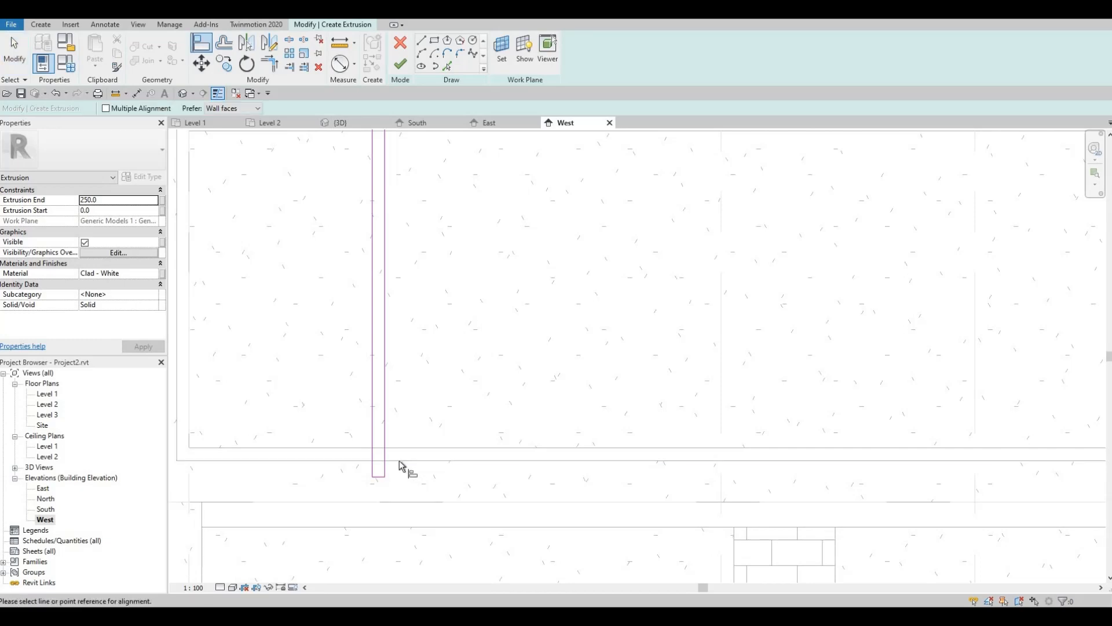
left_click(381, 479)
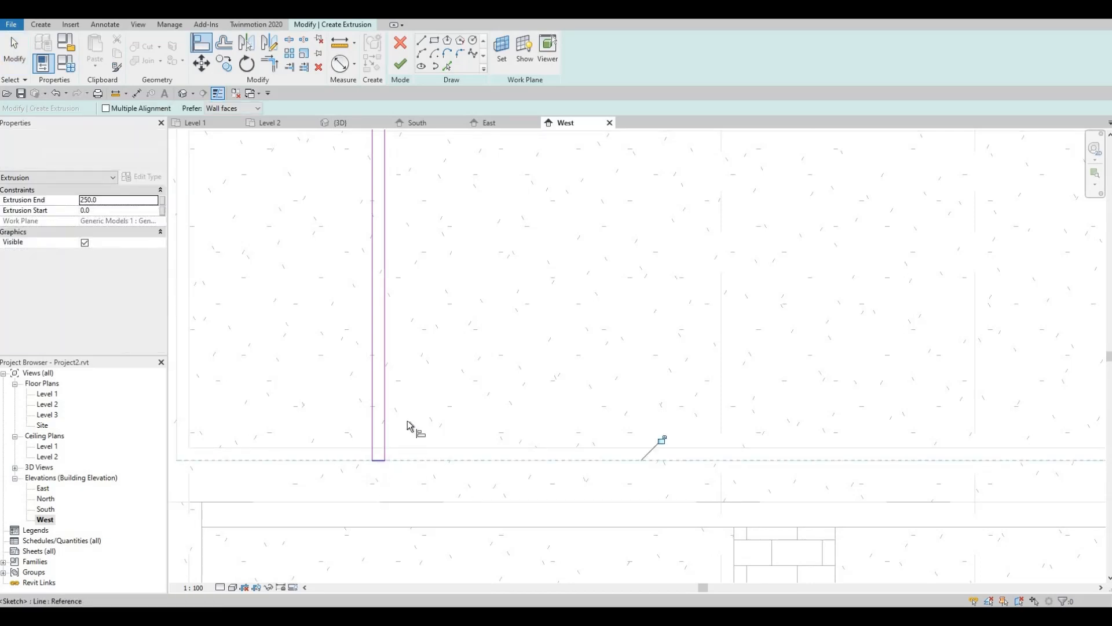
scroll(393, 443, "down", 2)
scroll(352, 288, "up", 1)
key("Escape")
key("Escape")
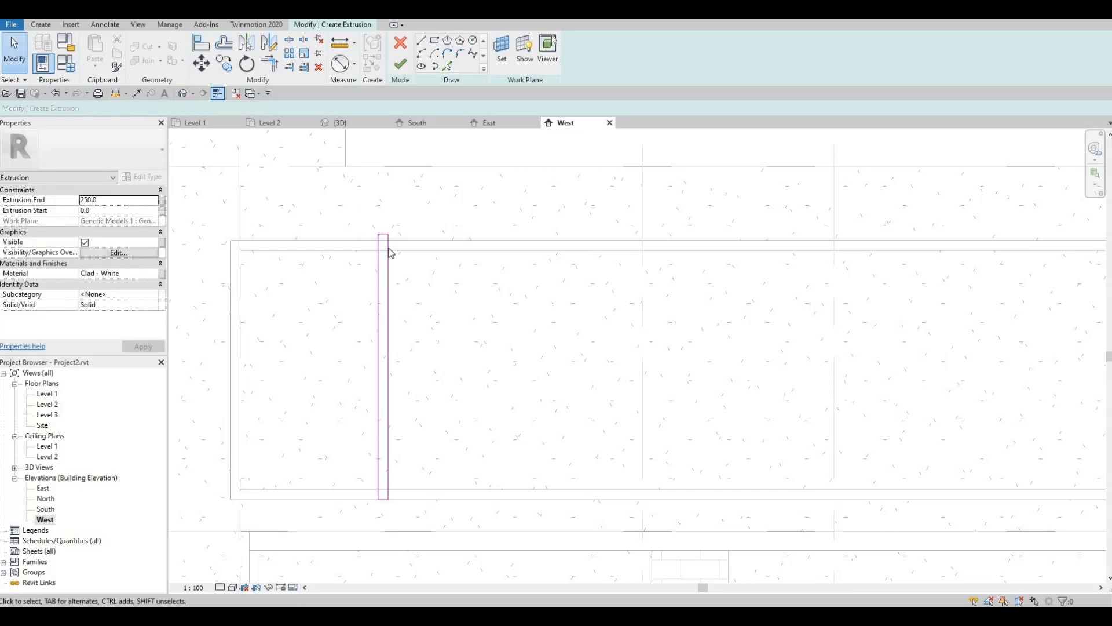
- Select all four sketch lines of the narrow upright rectangle
scroll(385, 243, "down", 1)
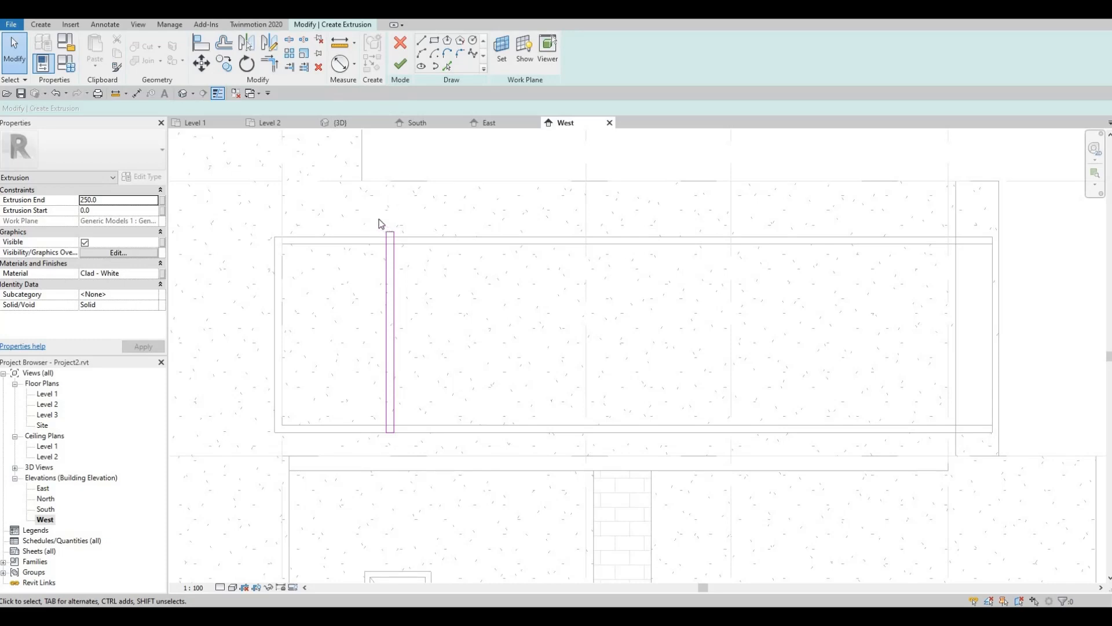
left_click_drag(373, 212, 413, 434)
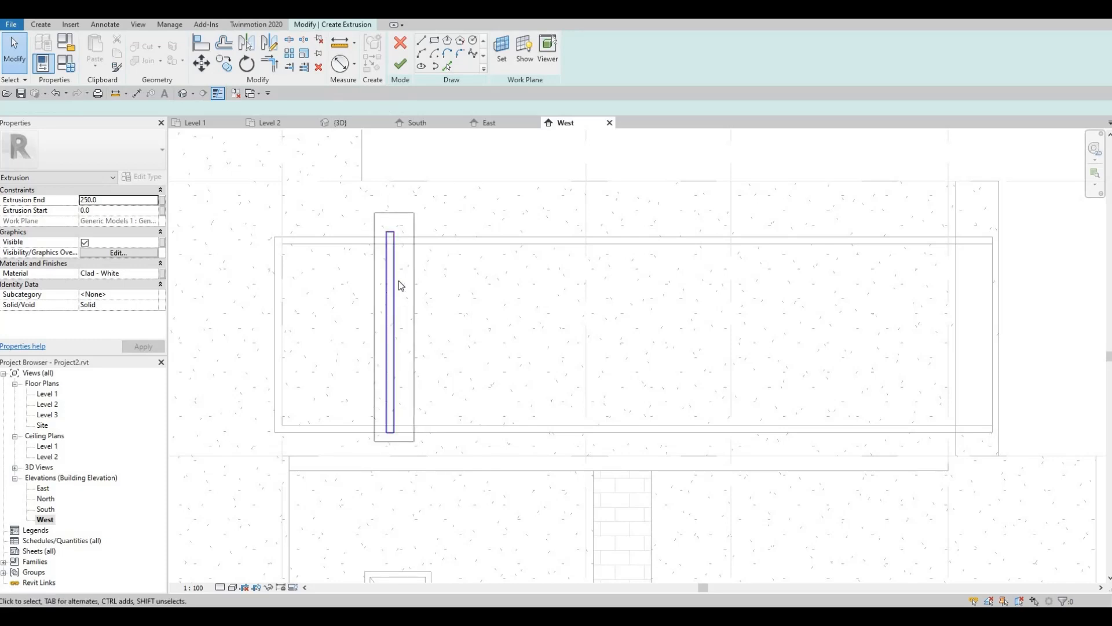
left_click(395, 273)
scroll(385, 193, "up", 4)
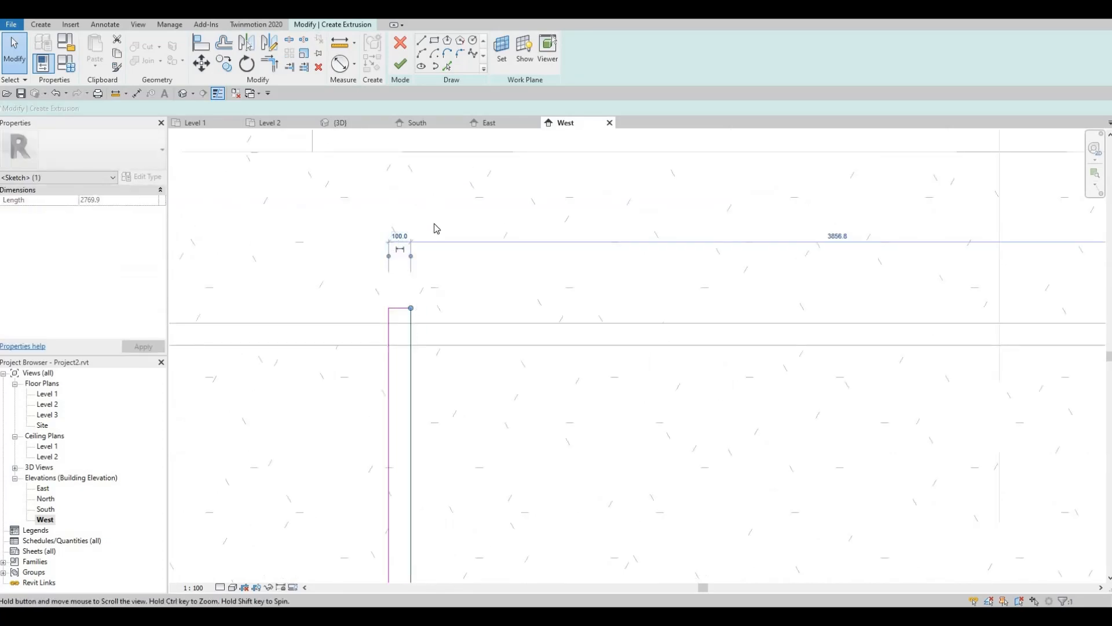
scroll(434, 228, "down", 3)
middle_click_drag(401, 394, 424, 263)
key("Escape")
scroll(429, 220, "down", 2)
scroll(422, 241, "down", 2)
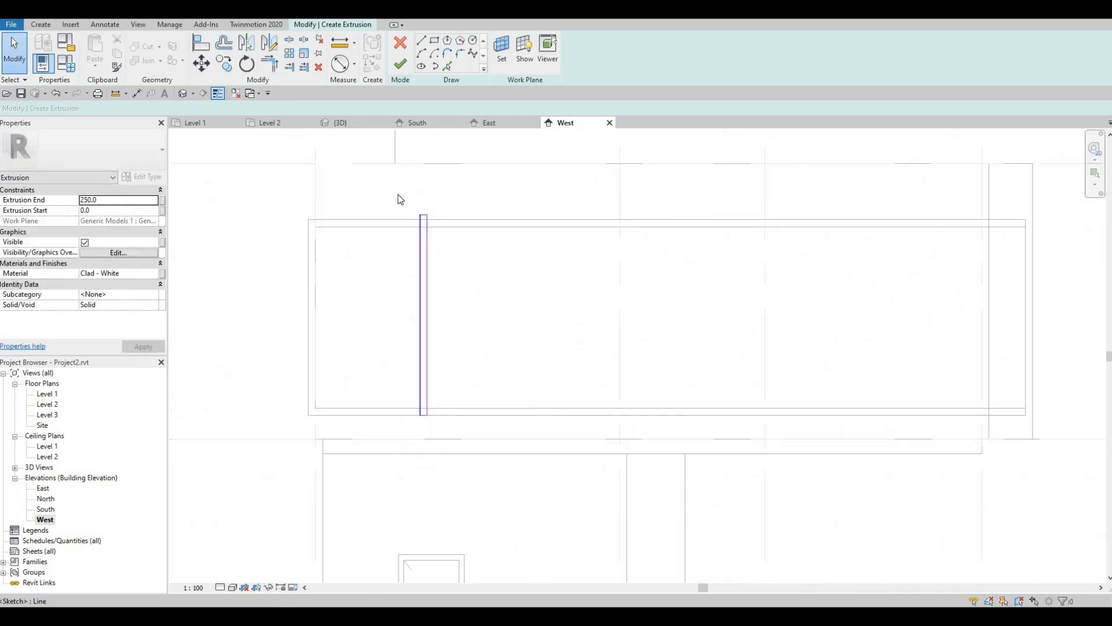
left_click_drag(377, 175, 445, 439)
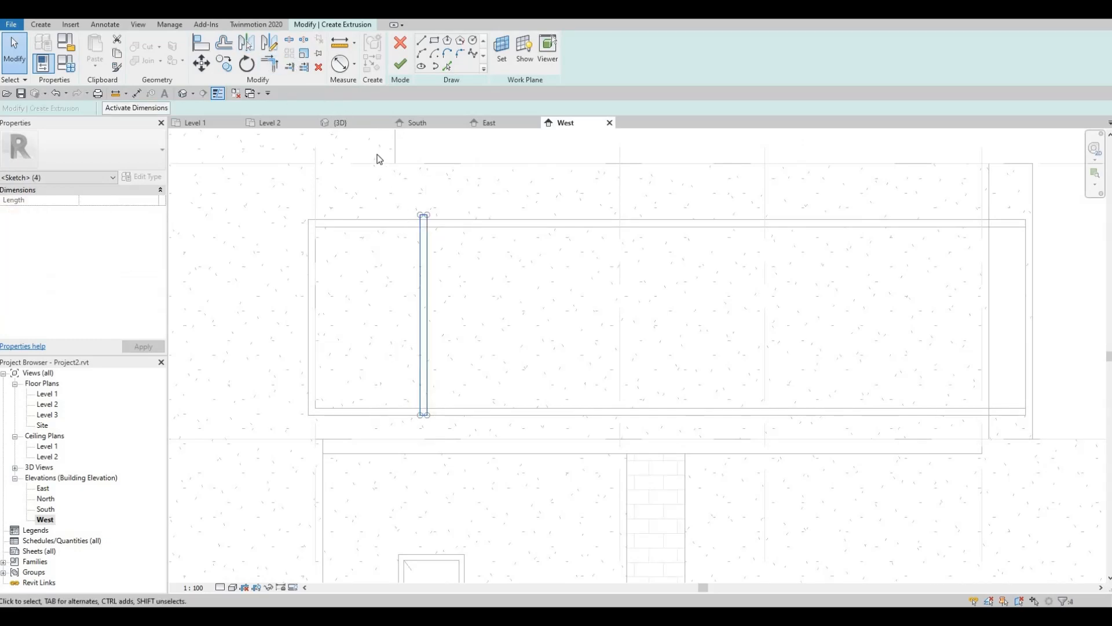
- Copy the vertical slat outline four times to the right at 200 spacing using multiple copies
left_click(223, 69)
left_click(192, 108)
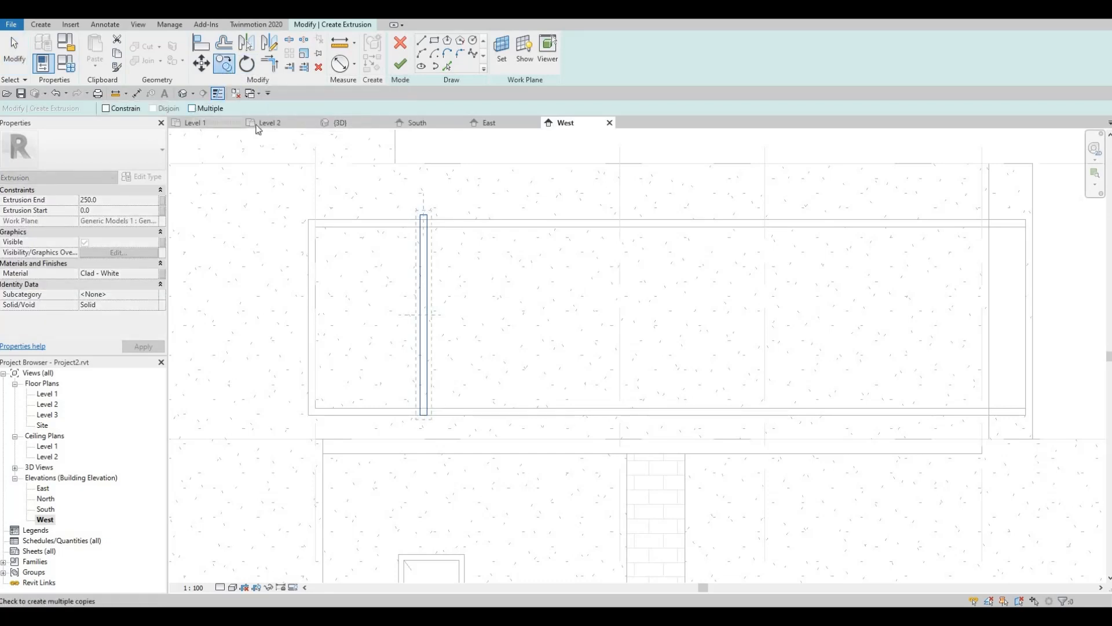
scroll(433, 208, "up", 3)
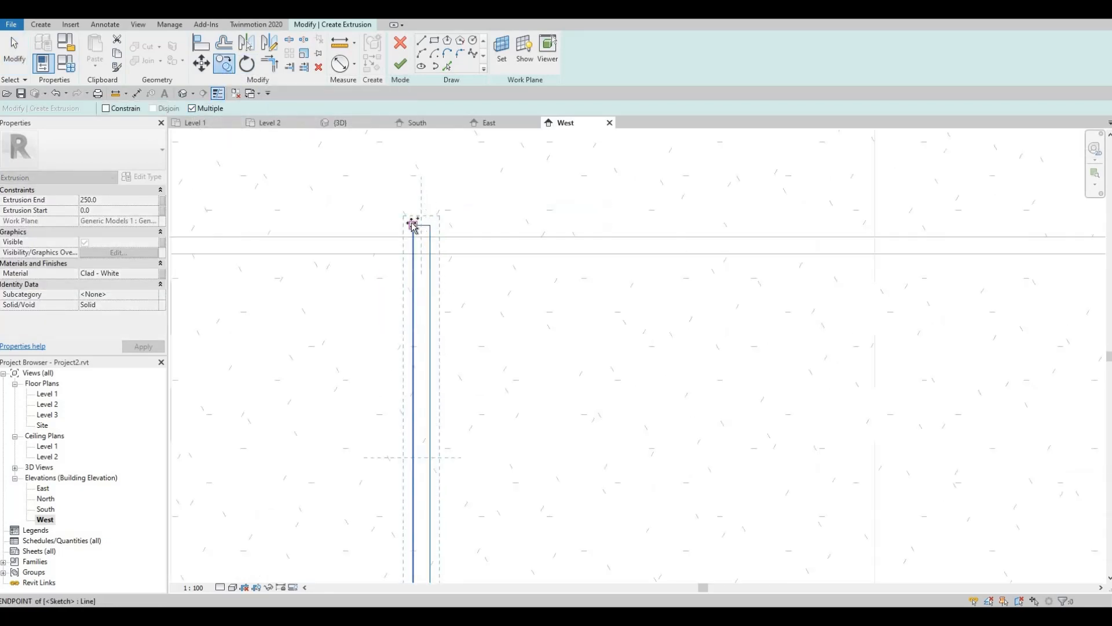
left_click(414, 225)
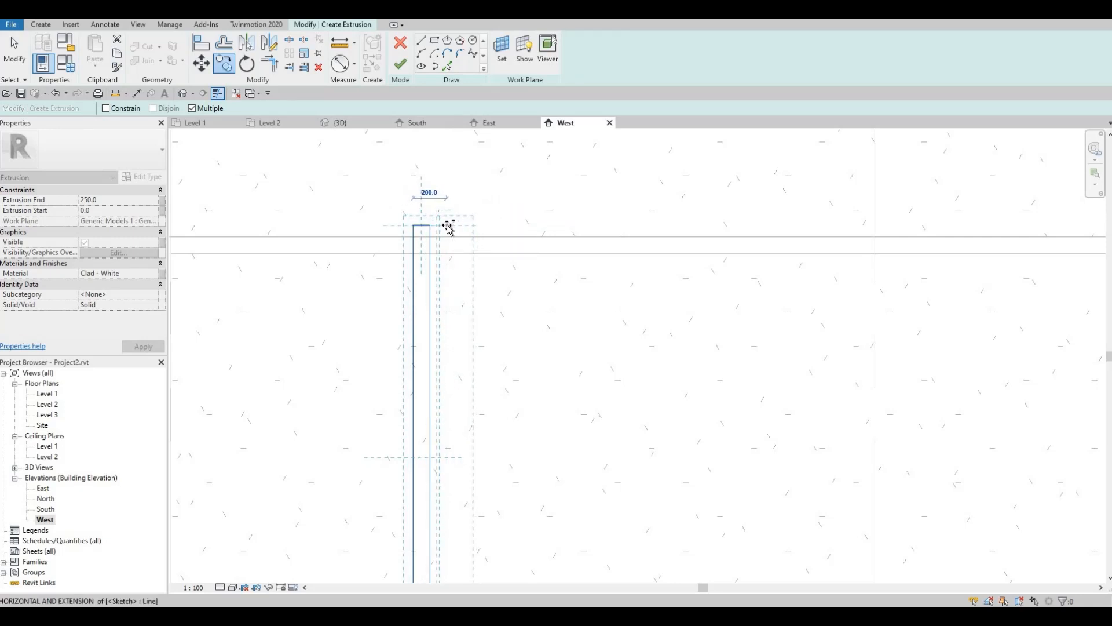
scroll(449, 228, "up", 2)
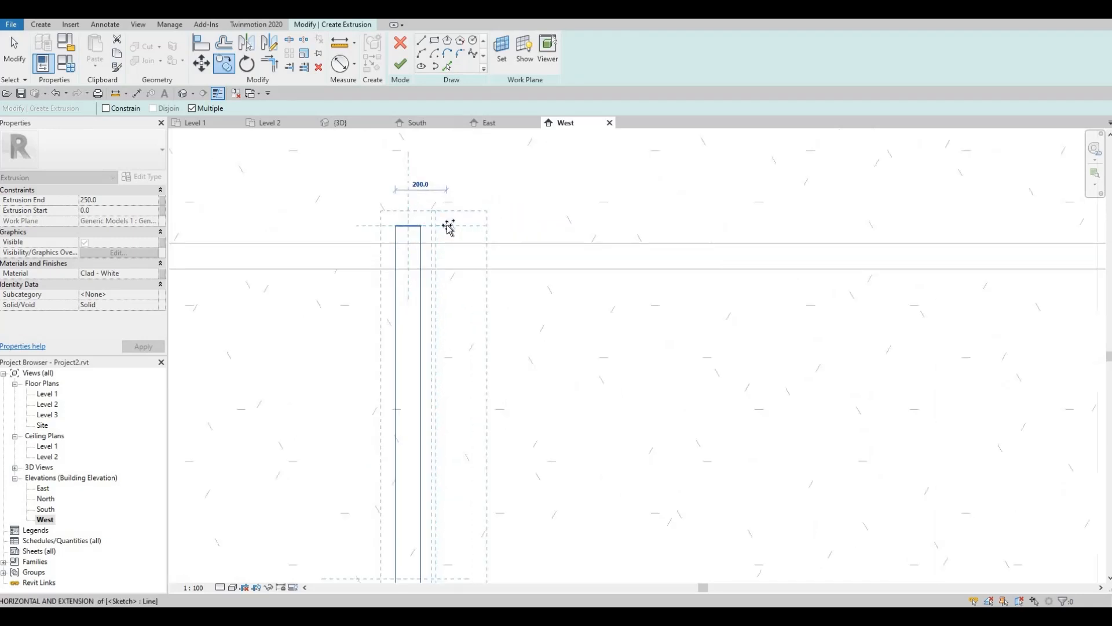
left_click(478, 227)
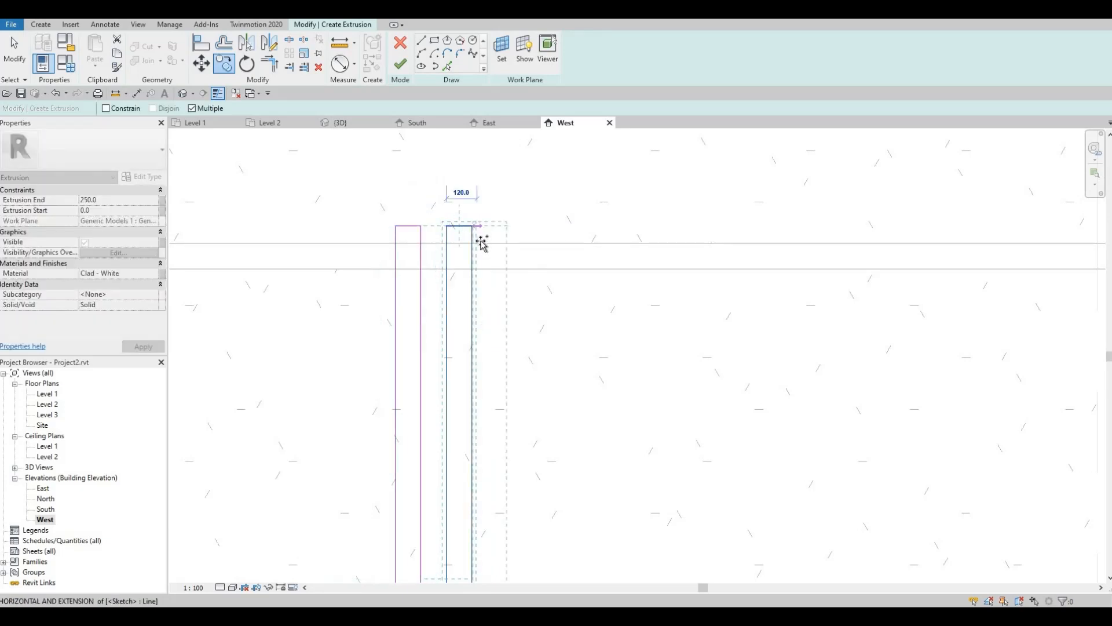
middle_click_drag(541, 244, 529, 192)
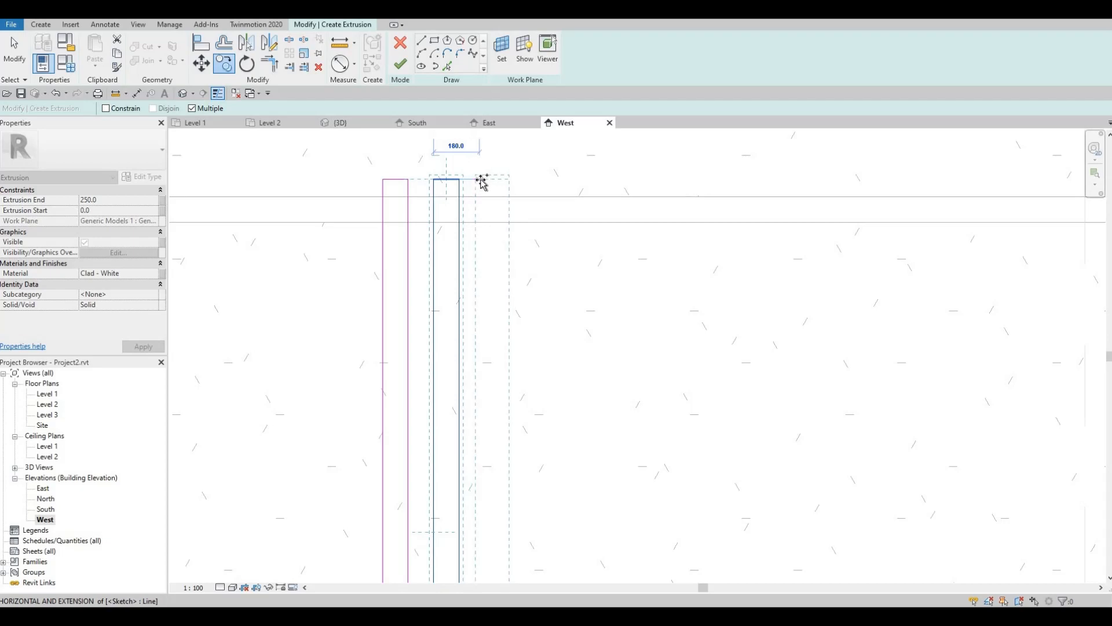
left_click(483, 181)
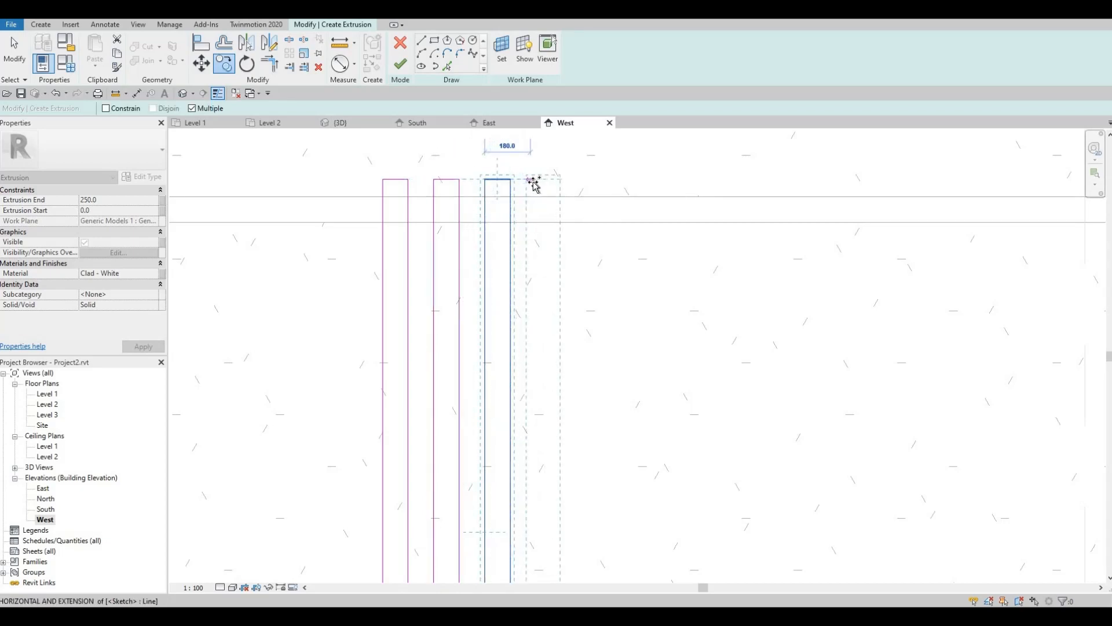
left_click(535, 181)
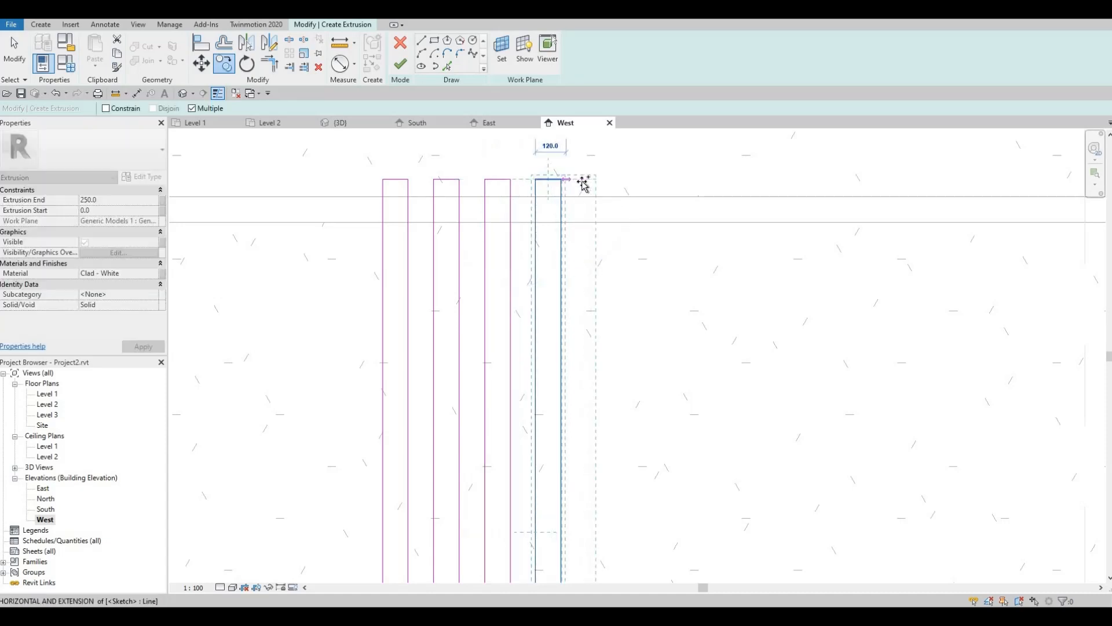
left_click(585, 183)
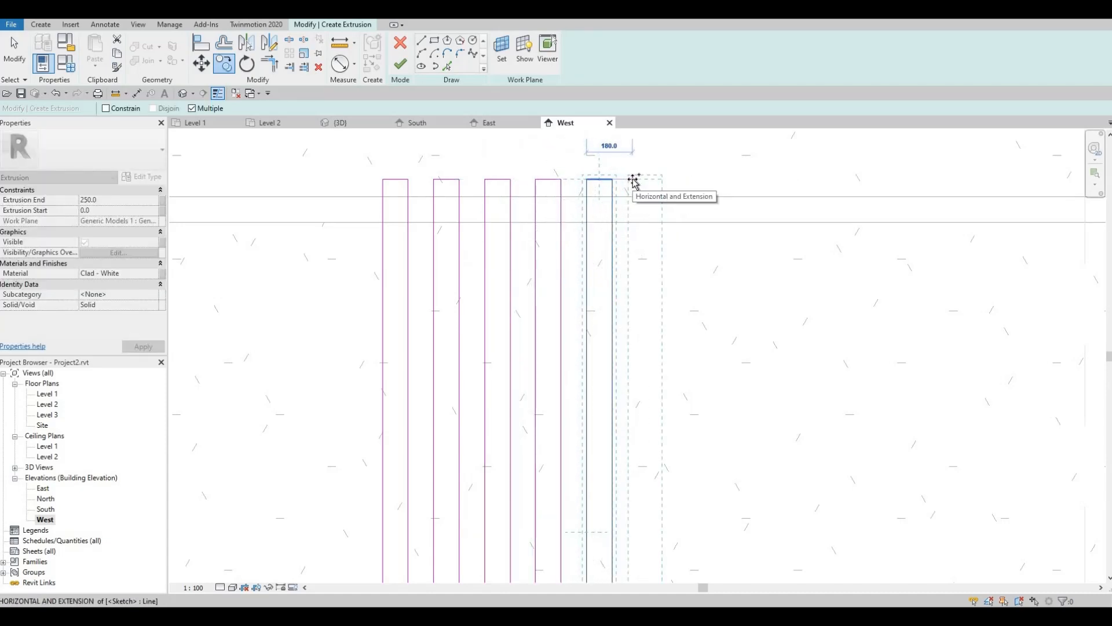
left_click(634, 181)
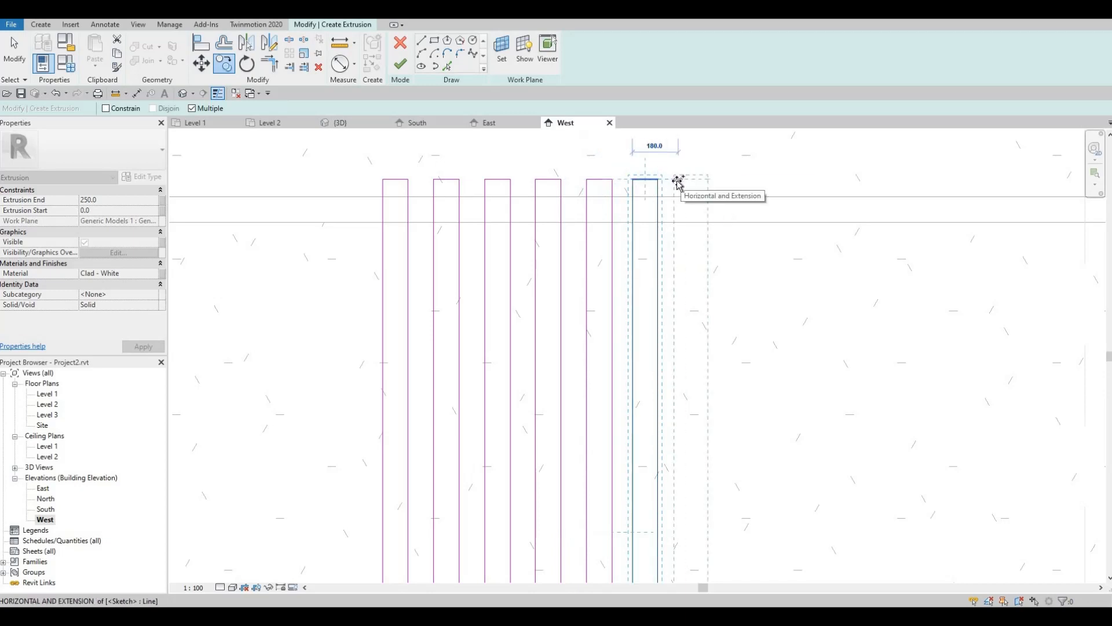
key("Escape")
- Copy the group of five slats twice to the right at 1000 intervals, continuing the even spacing
scroll(565, 220, "down", 4)
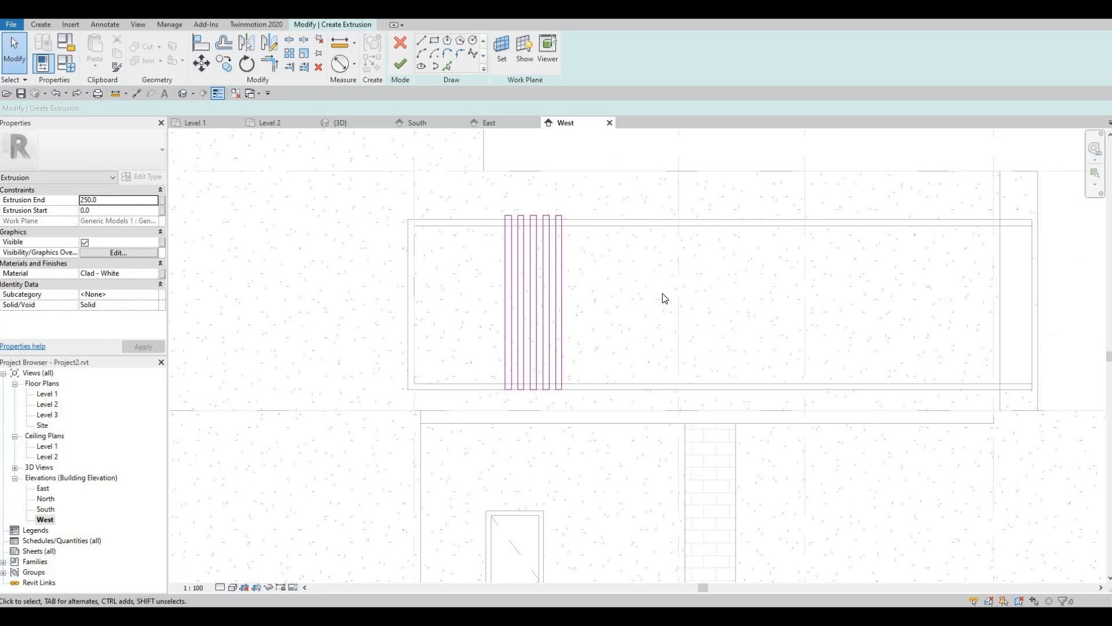
scroll(665, 297, "down", 1)
middle_click_drag(534, 217, 497, 223)
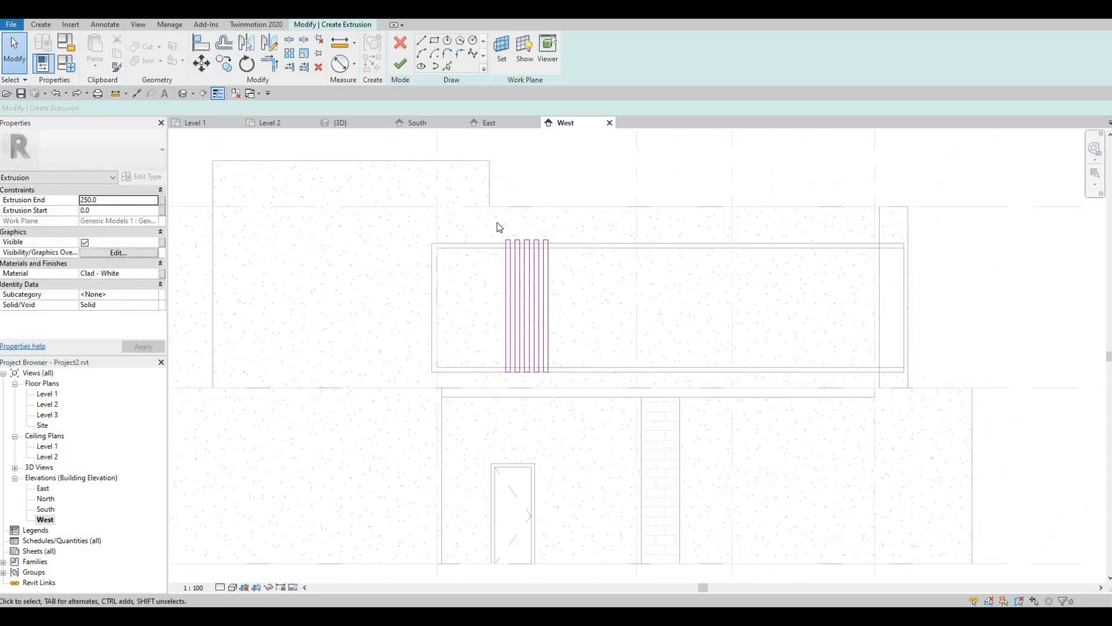
left_click_drag(486, 222, 580, 384)
scroll(524, 231, "up", 1)
scroll(376, 165, "up", 1)
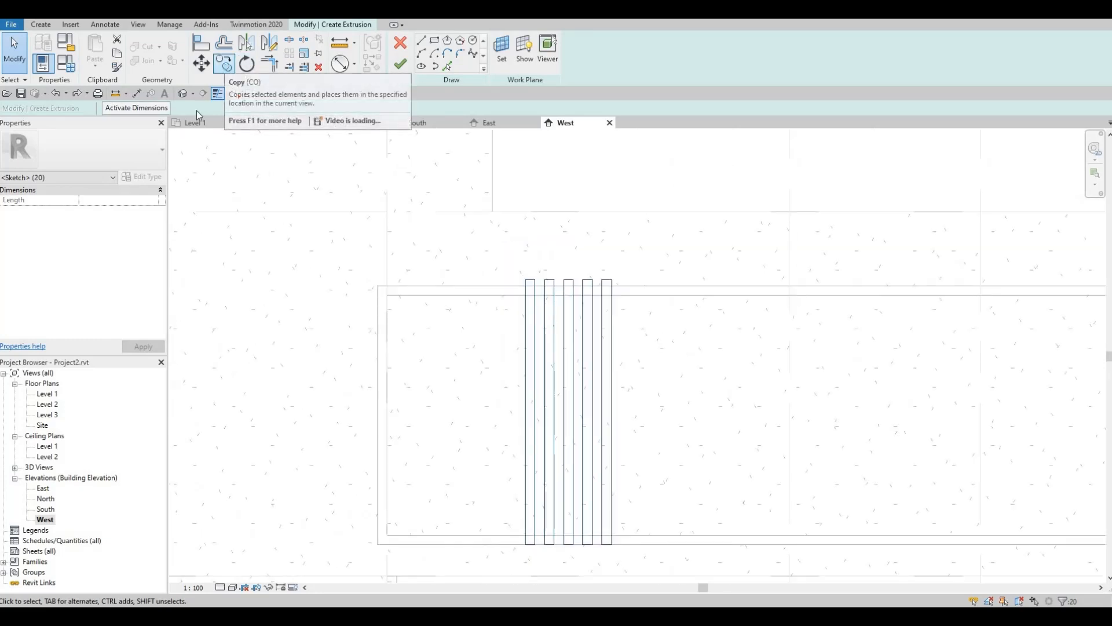
left_click(225, 64)
scroll(559, 276, "up", 1)
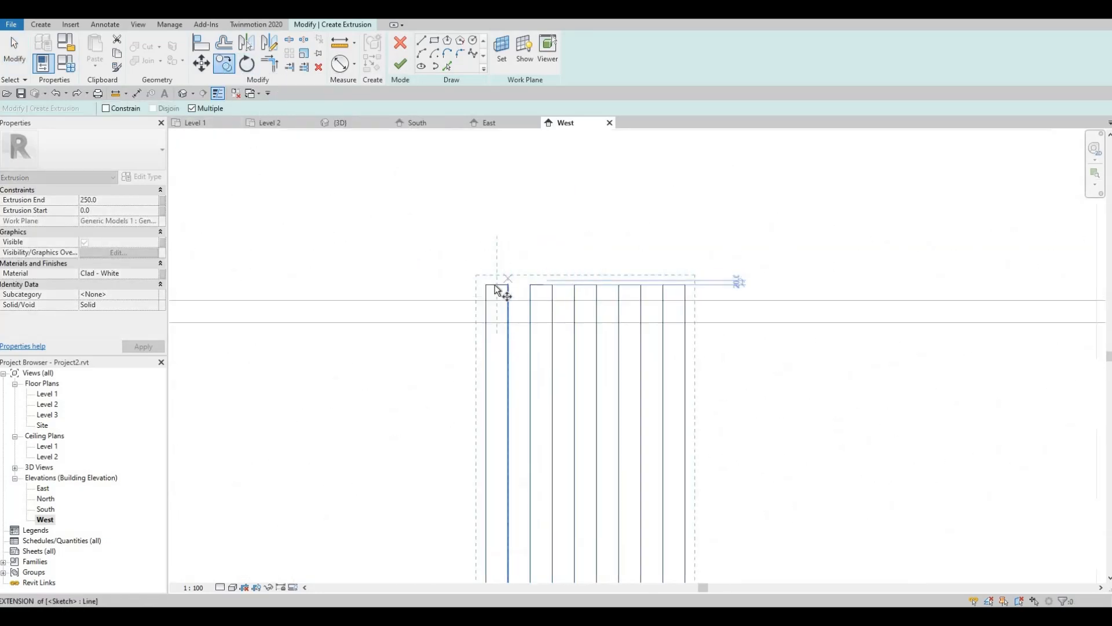
left_click(511, 280)
scroll(511, 280, "up", 1)
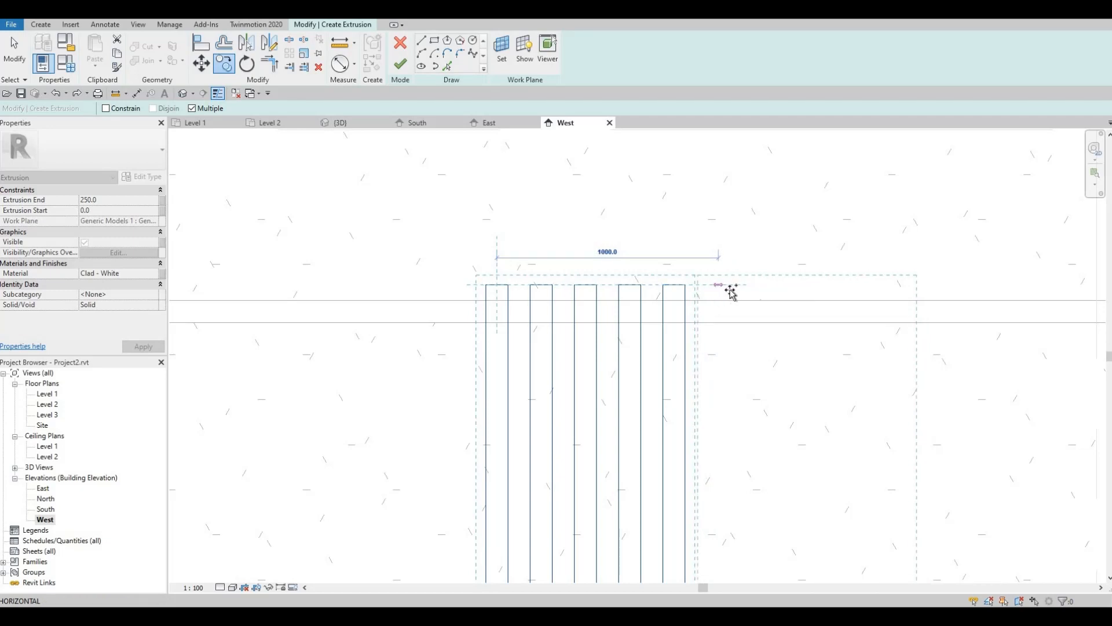
left_click(731, 292)
middle_click_drag(846, 288, 690, 290)
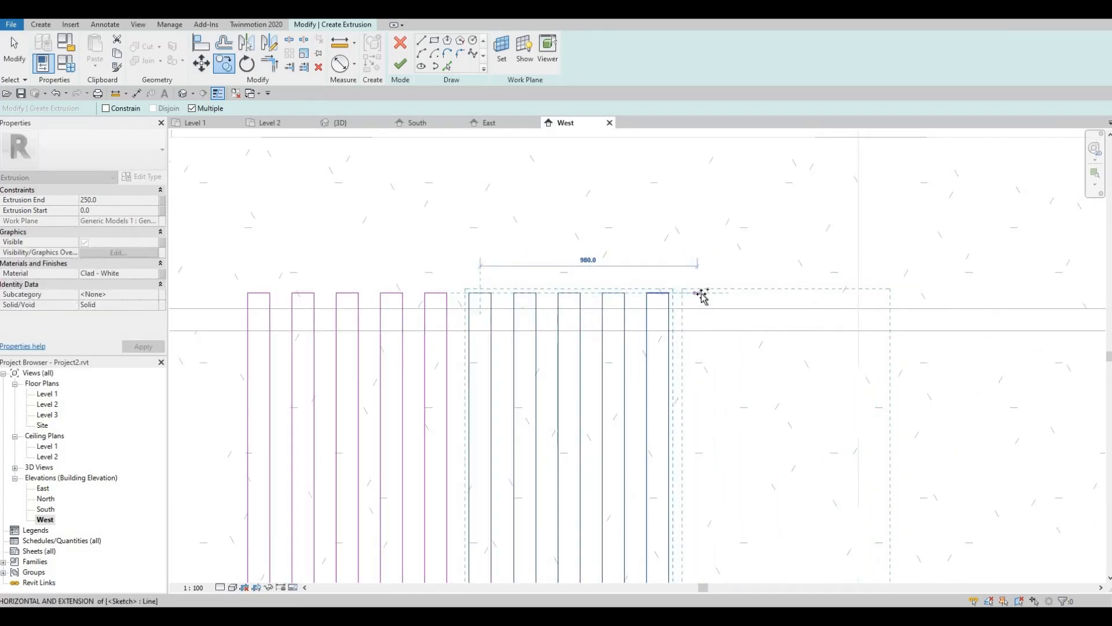
left_click(732, 293)
- Place another five-slat copy 1600 to the right to leave a gap, plus one more 1000 beyond it
scroll(707, 273, "down", 4)
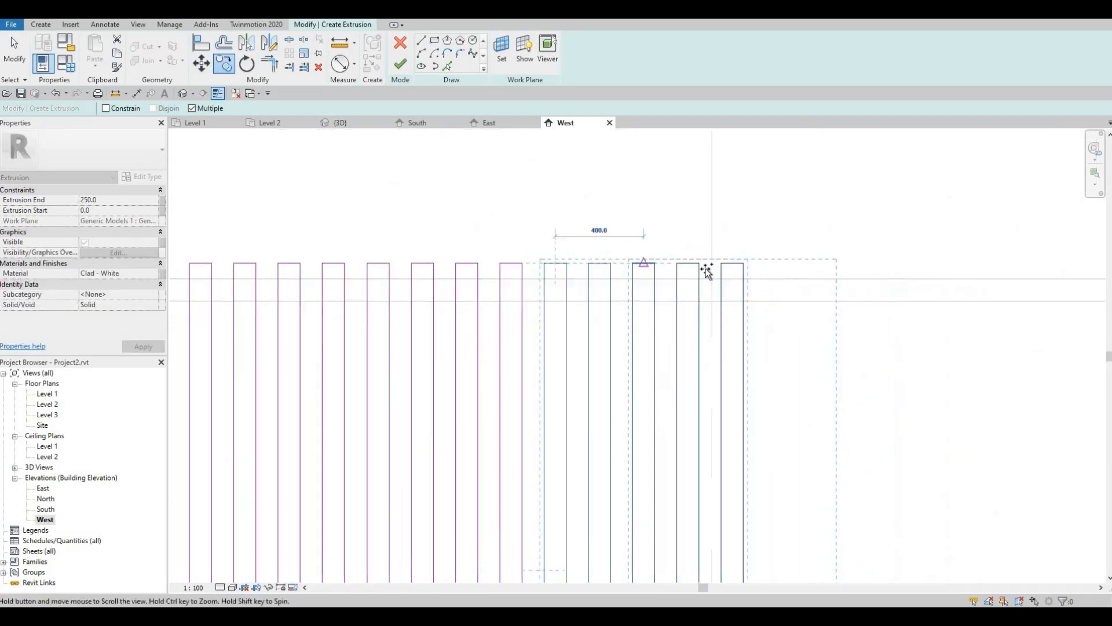
middle_click_drag(759, 277, 707, 276)
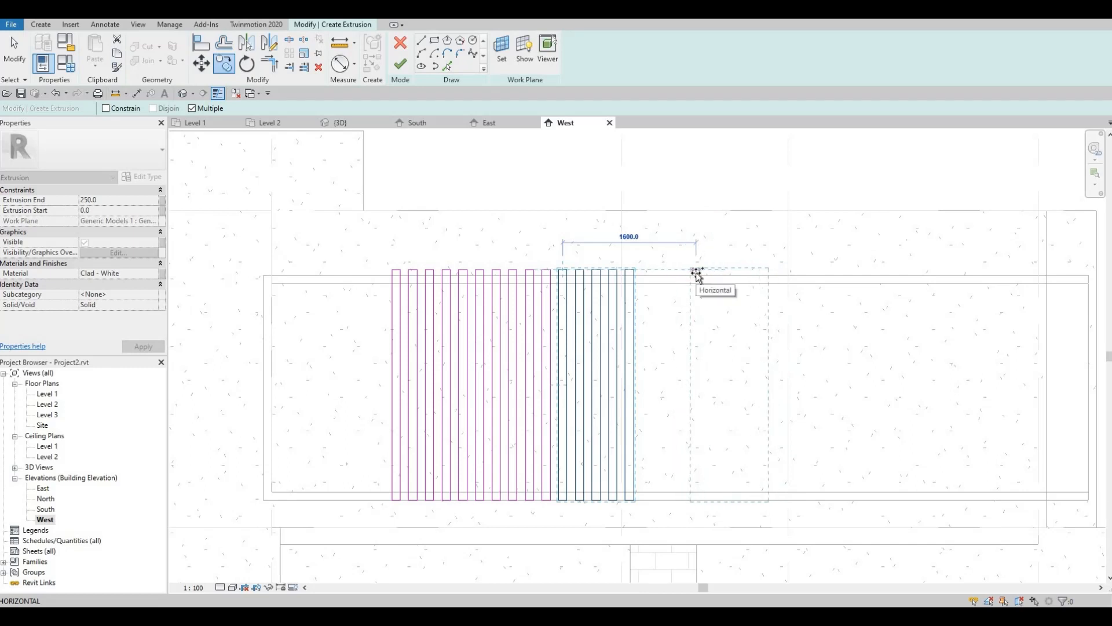
left_click(753, 270)
scroll(782, 271, "up", 3)
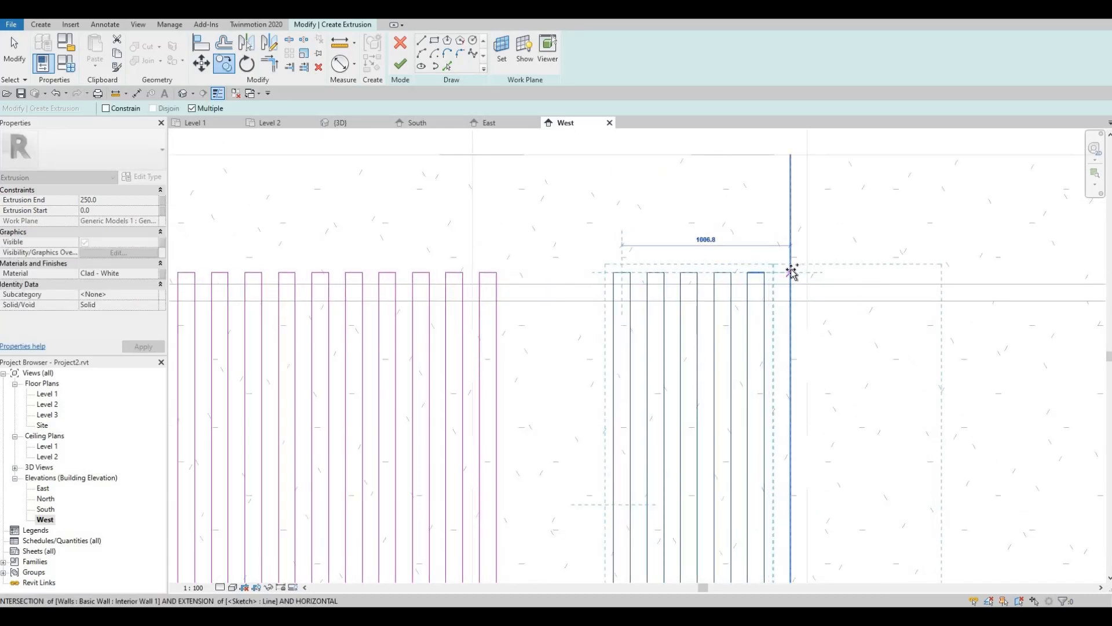
scroll(792, 272, "up", 2)
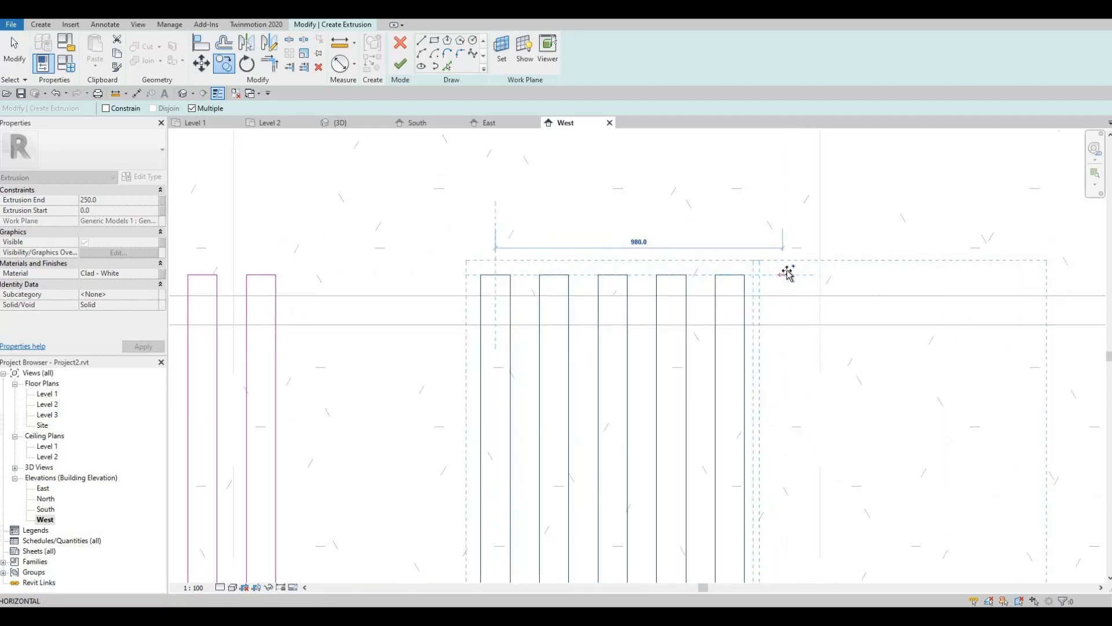
scroll(790, 272, "up", 3)
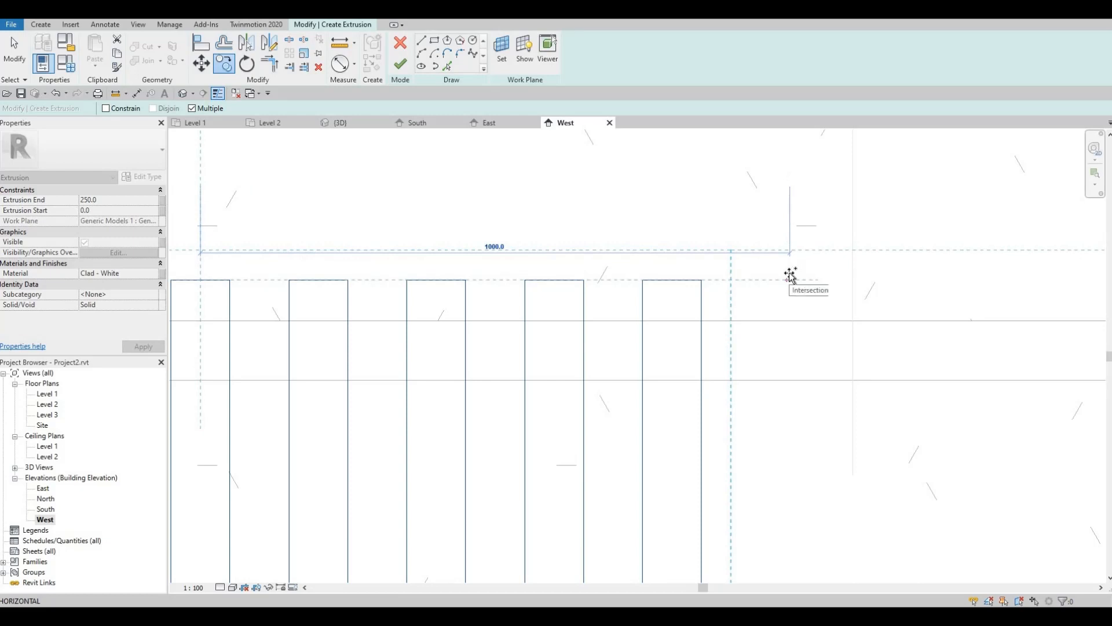
left_click(789, 275)
scroll(750, 244, "down", 6)
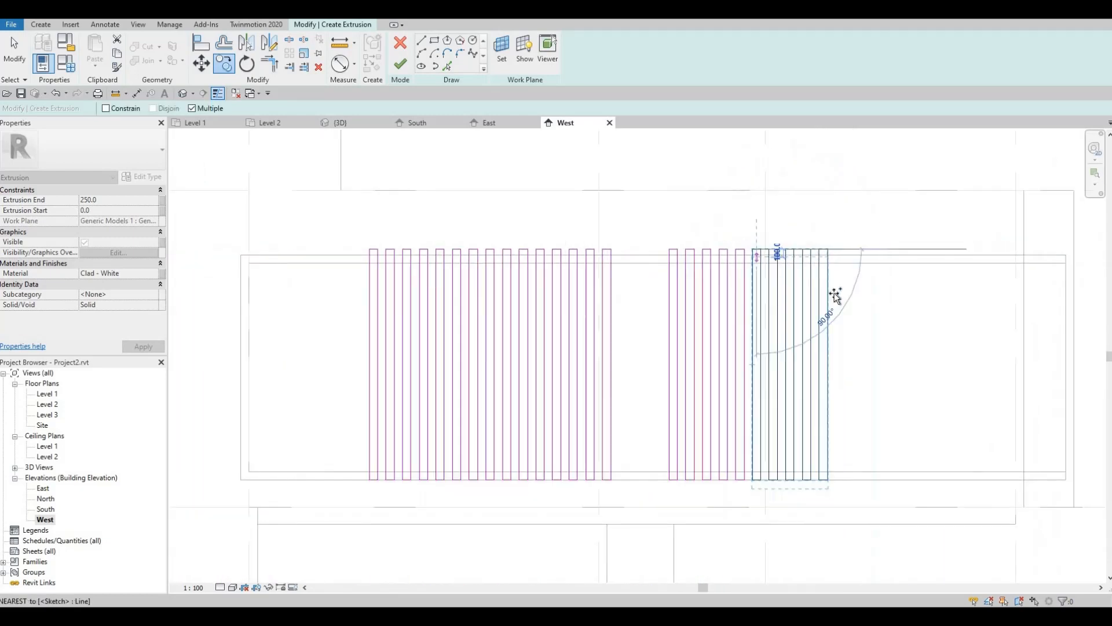
- Place a further five-slat copy 1300 to the right, leaving a second gap, and end the copying
scroll(784, 300, "up", 3)
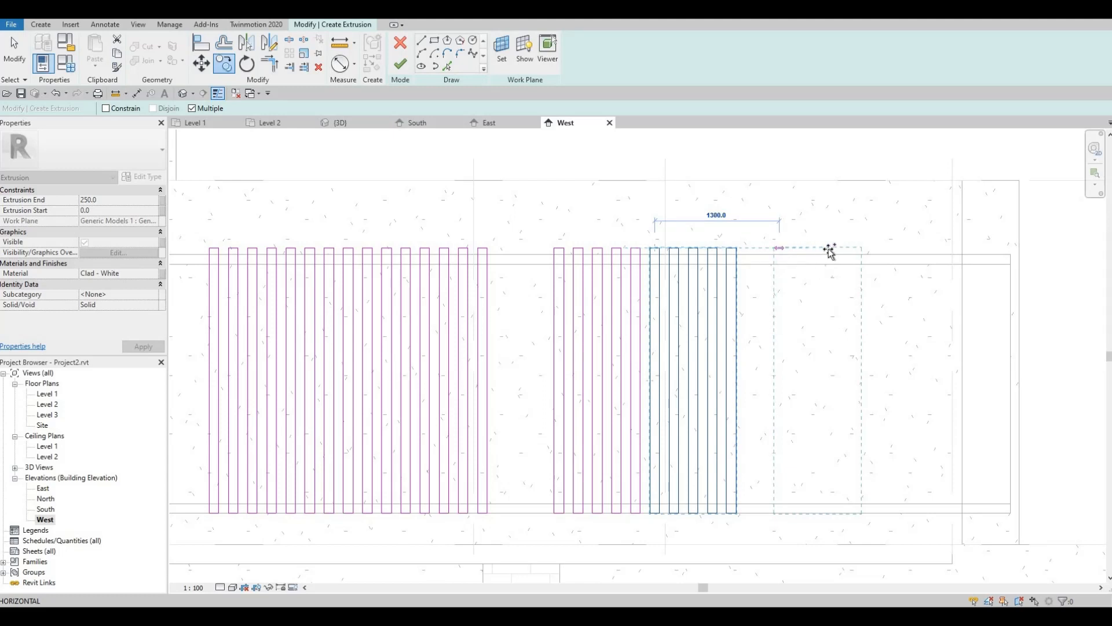
scroll(874, 248, "up", 2)
scroll(874, 249, "up", 3)
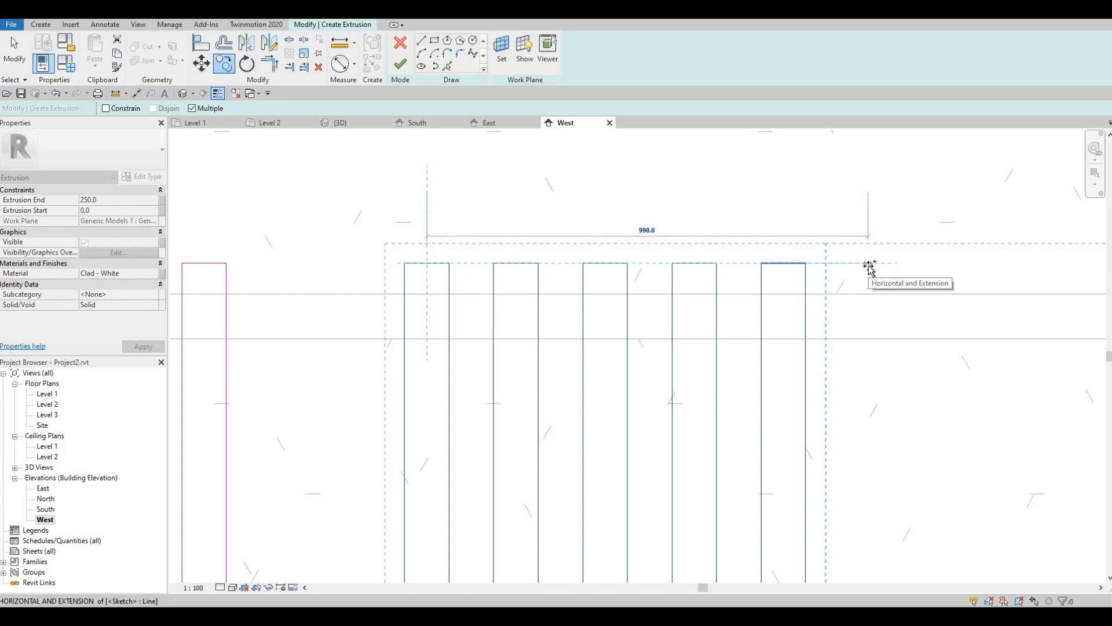
scroll(871, 268, "up", 2)
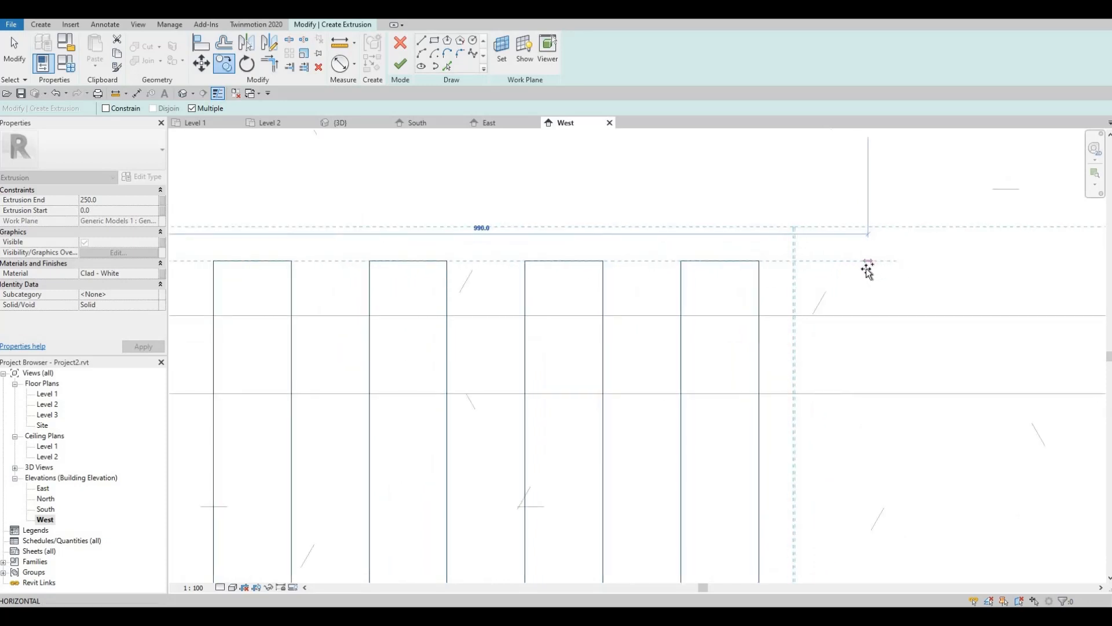
scroll(867, 267, "up", 2)
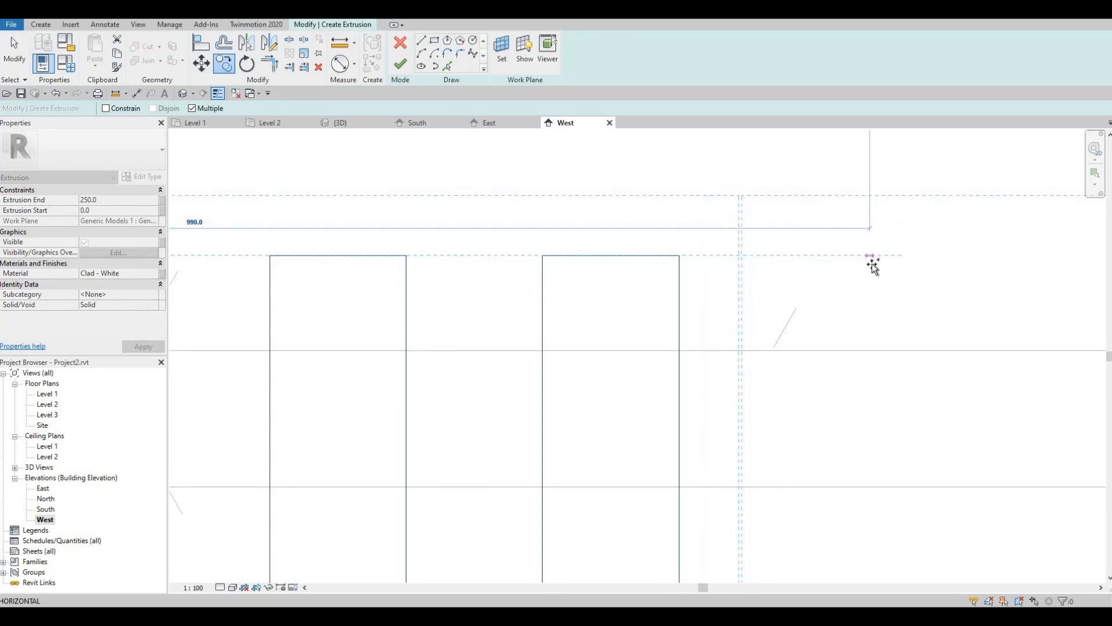
left_click(870, 260)
scroll(869, 259, "down", 3)
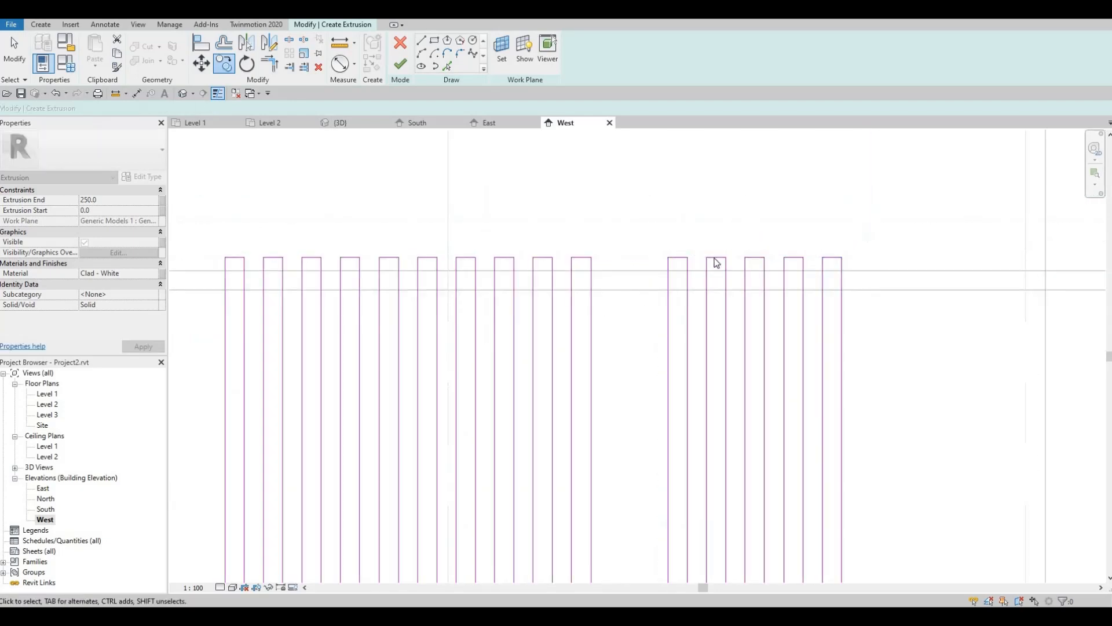
key("Escape")
key("Escape")
scroll(666, 225, "down", 2)
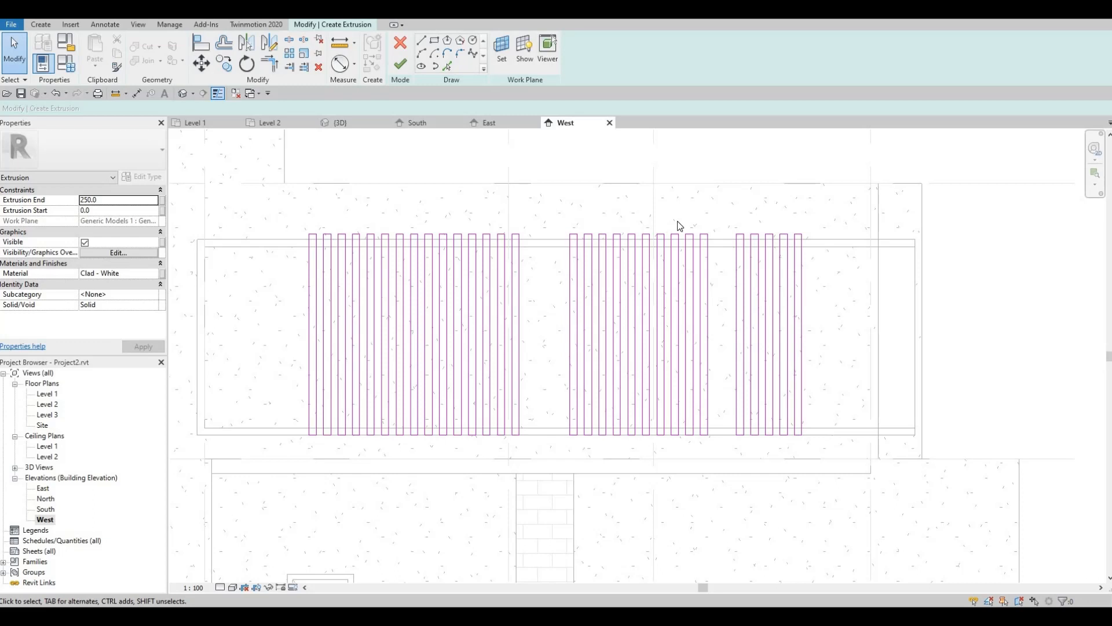
- Delete the last two slats of the middle group and the last three slats of the left group
left_click_drag(681, 226, 717, 401)
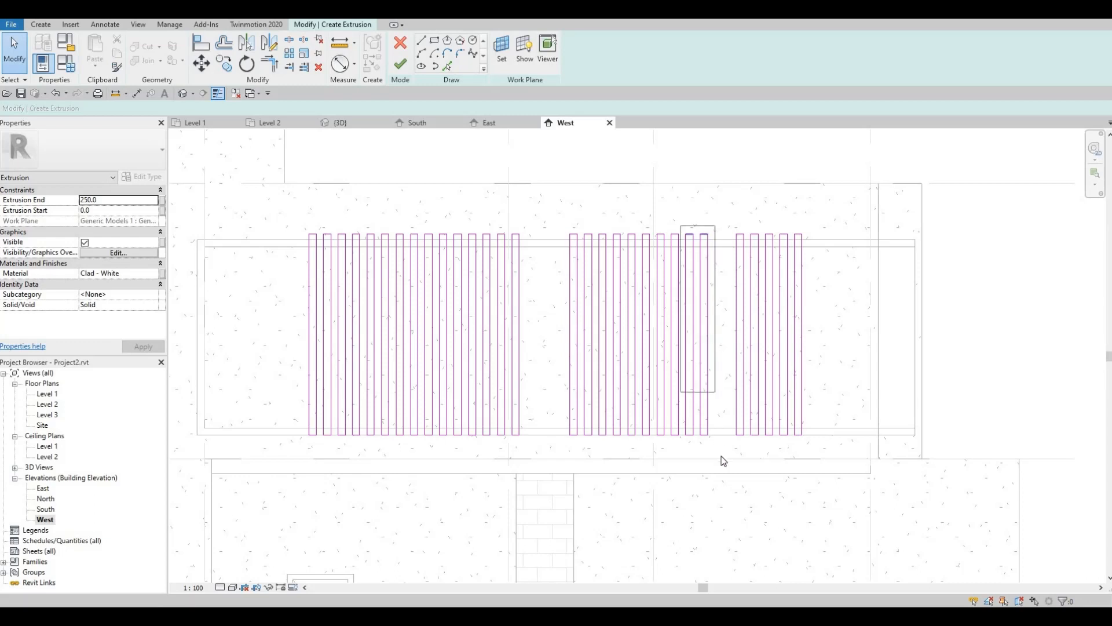
left_click_drag(721, 456, 721, 455)
key("Delete")
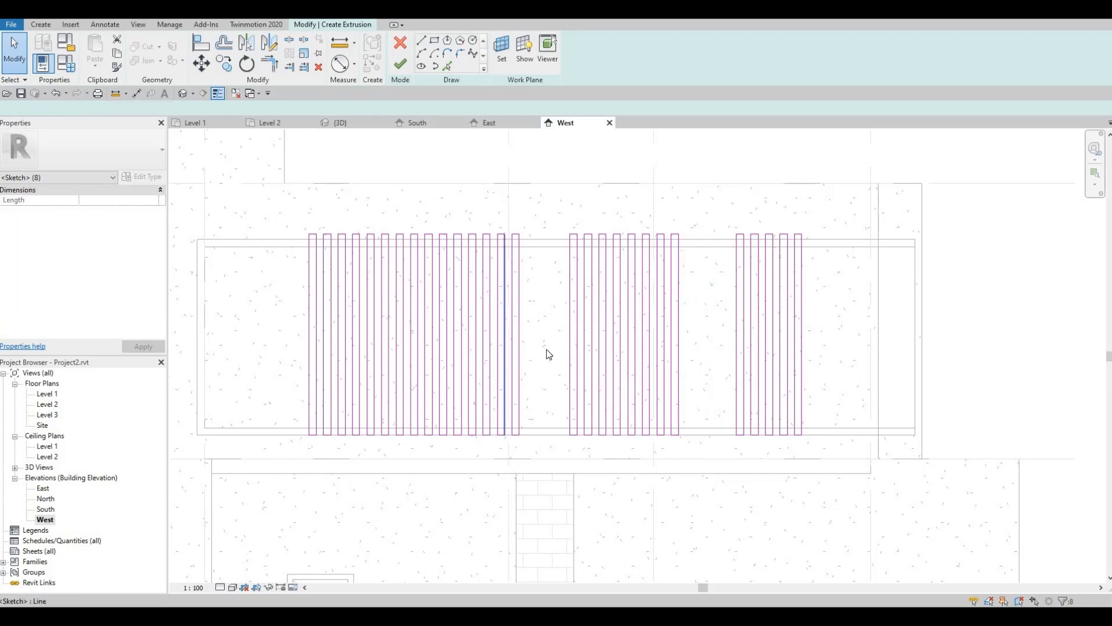
middle_click_drag(468, 318, 540, 322)
mouse_move(550, 223)
left_mouse_down()
mouse_move(583, 288)
mouse_move(612, 467)
left_mouse_up()
key("Delete")
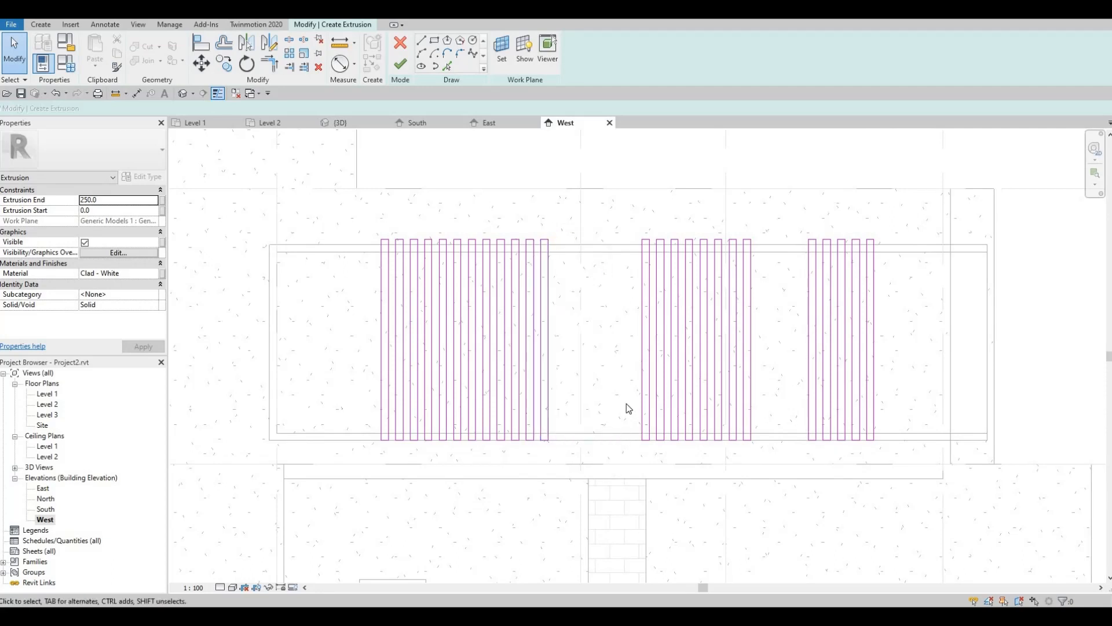
- Start a multiple copy of the rightmost five-slat group and place a copy 1040 to the right
scroll(615, 390, "down", 2)
middle_click_drag(691, 389, 616, 374)
middle_click_drag(666, 290, 607, 291)
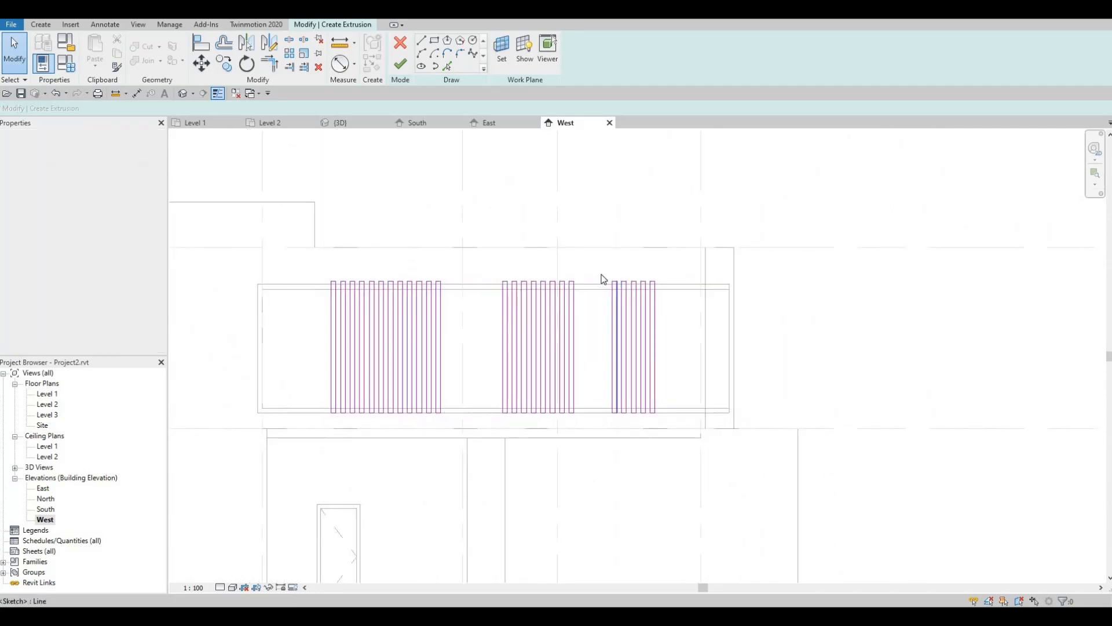
mouse_move(603, 266)
left_mouse_down()
mouse_move(668, 398)
mouse_move(671, 435)
left_mouse_up()
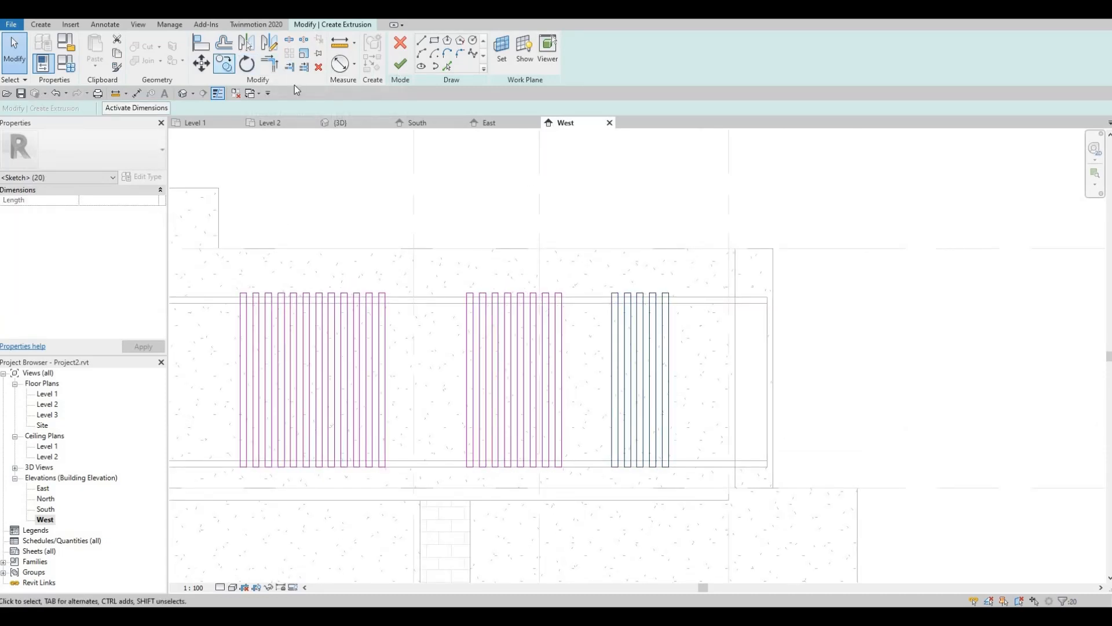
scroll(561, 231, "up", 4)
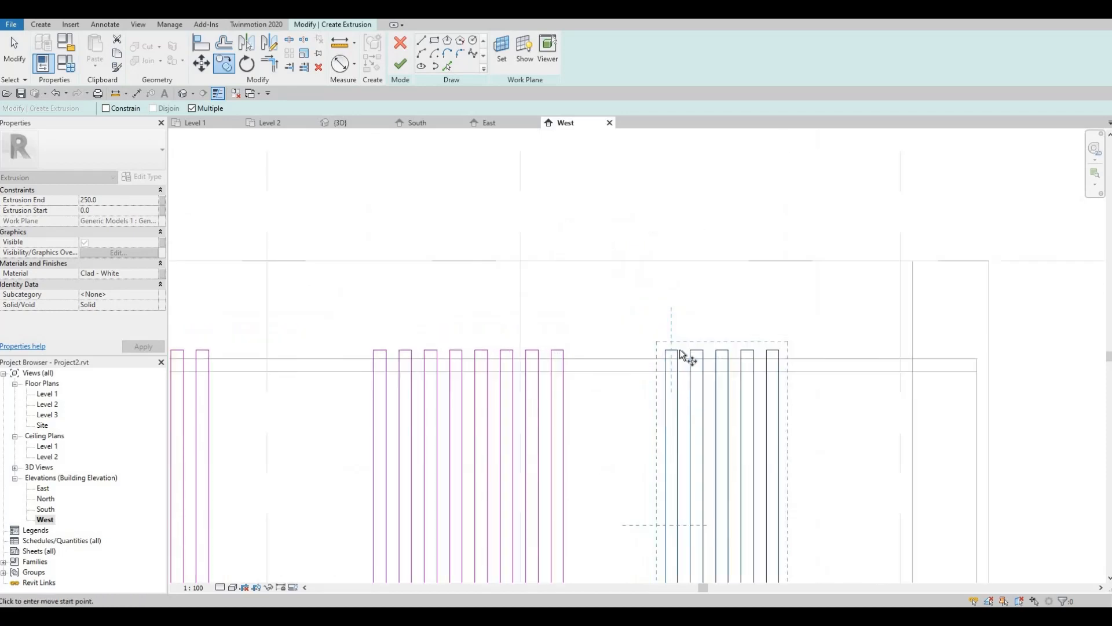
scroll(684, 352, "up", 2)
middle_click_drag(860, 369, 703, 362)
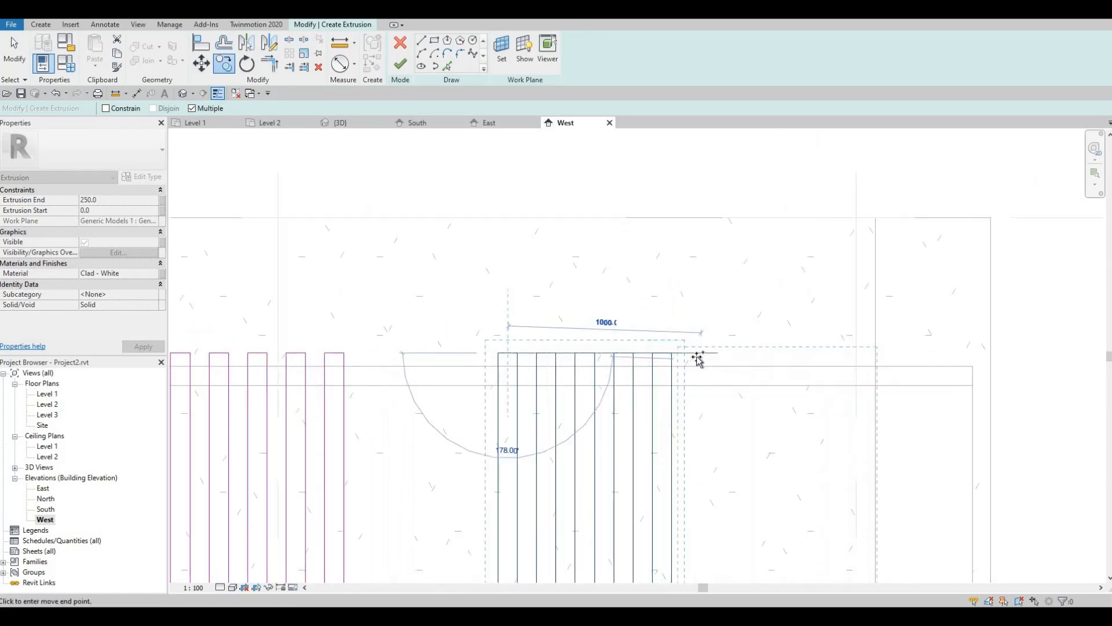
scroll(701, 356, "up", 4)
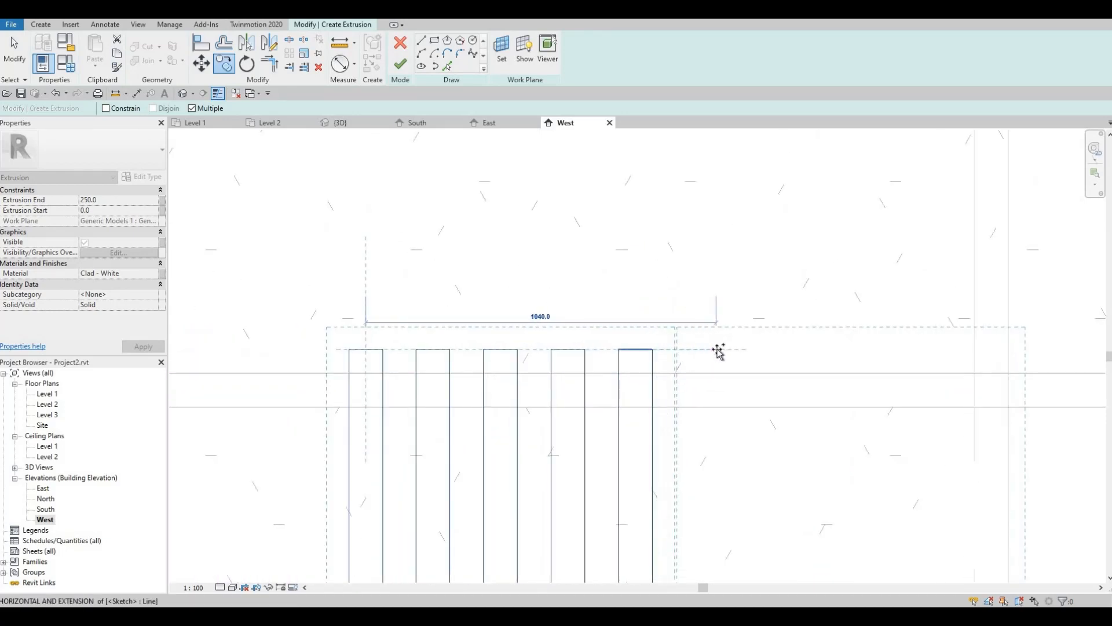
left_click(717, 349)
- Place another five-slat copy about 940 farther to the right, past the frame's end, and end the copying
middle_click_drag(803, 359, 684, 280)
scroll(733, 340, "down", 2)
scroll(683, 280, "down", 2)
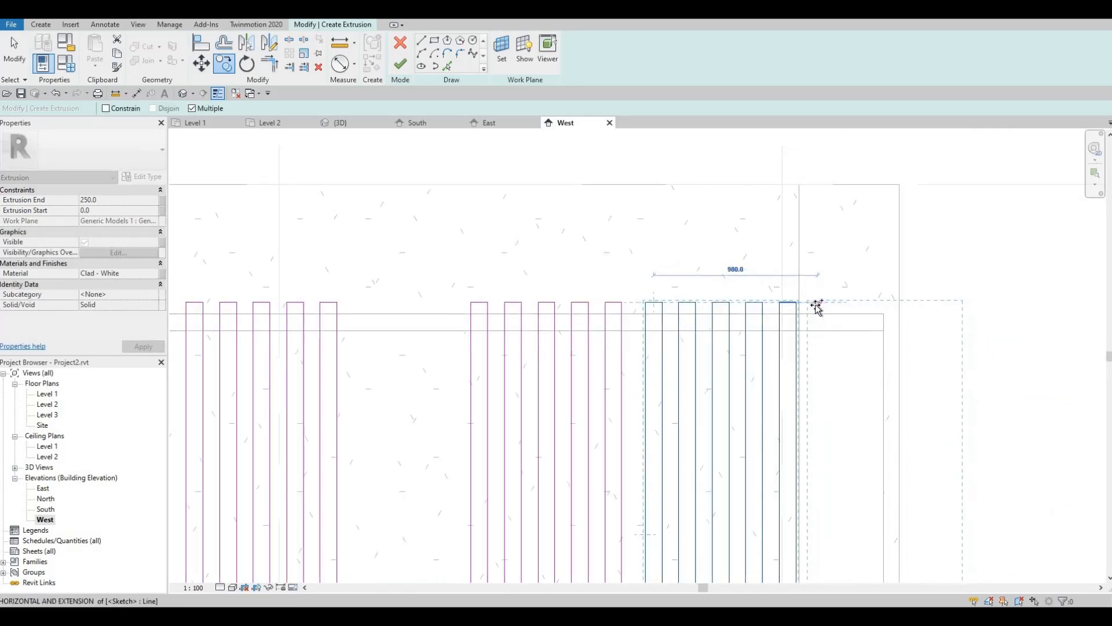
scroll(820, 307, "up", 4)
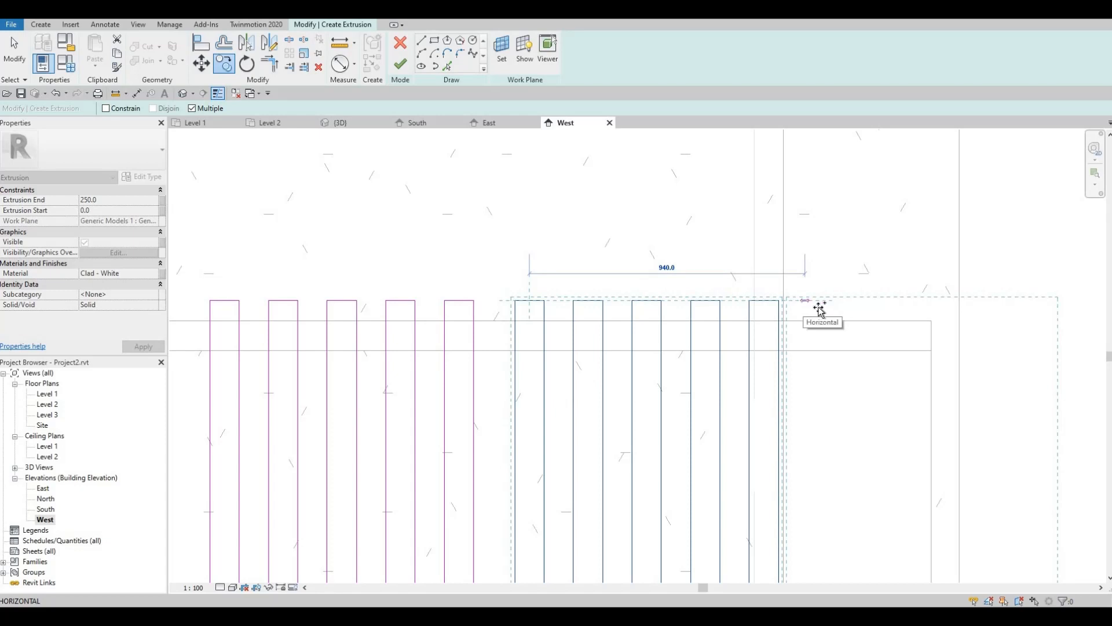
scroll(820, 307, "down", 5)
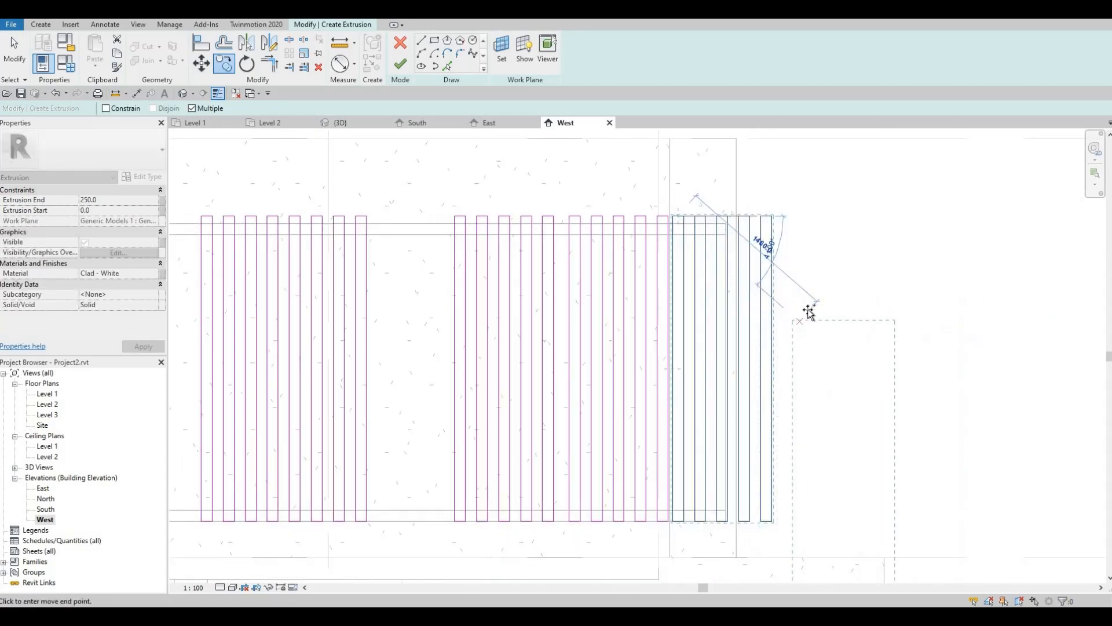
key("Escape")
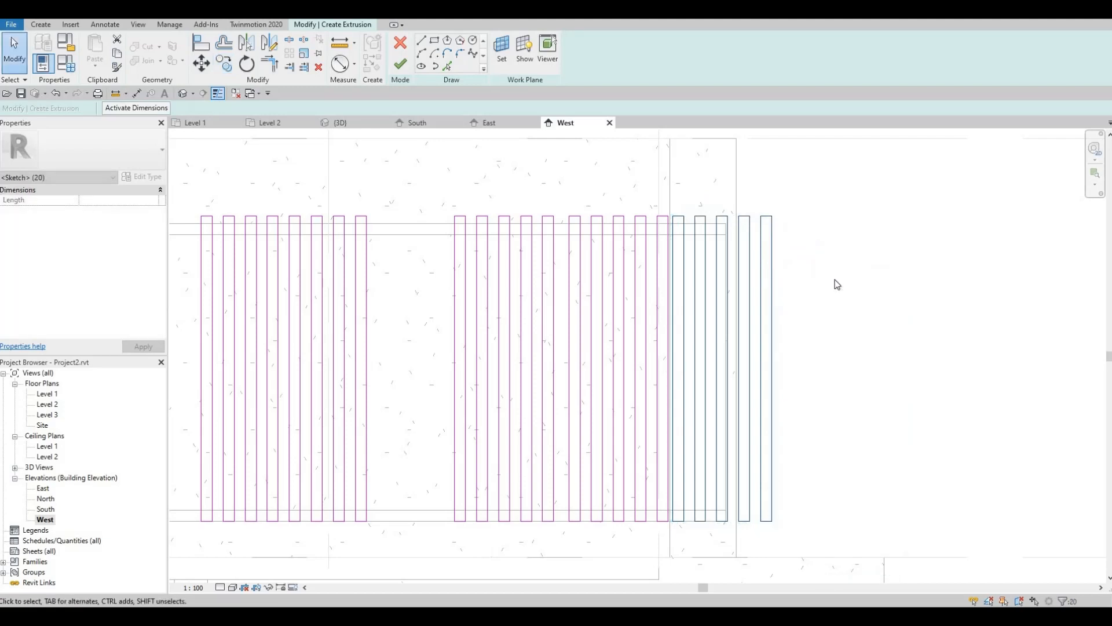
- Nudge the last five slats slightly right and the last ten slats slightly left to even out the spacing
key("Right")
key("Right")
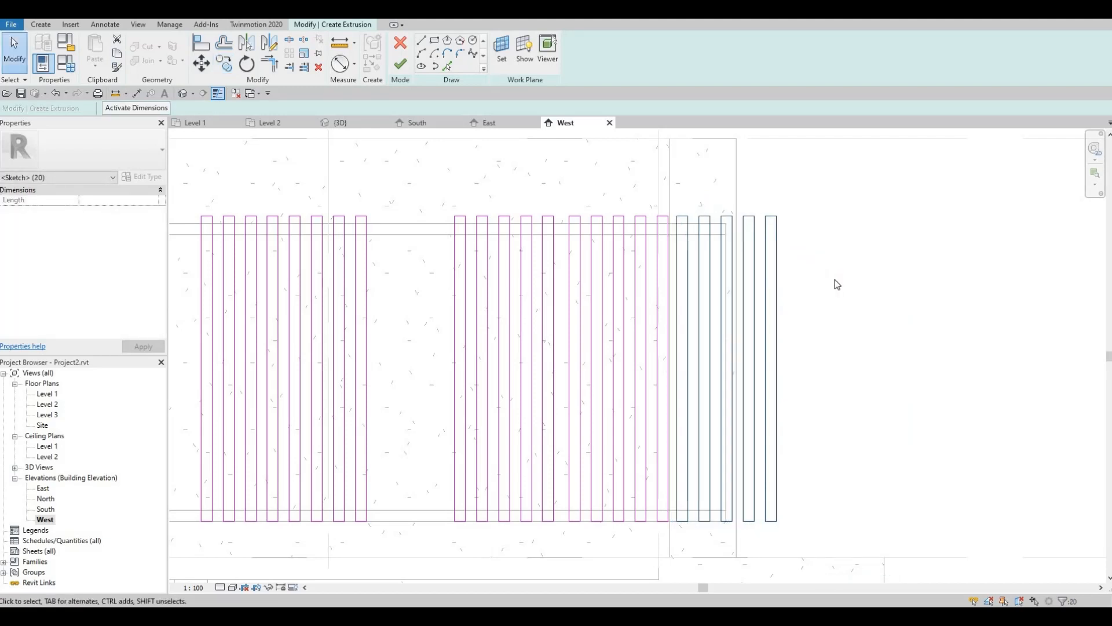
mouse_move(561, 197)
left_mouse_down()
mouse_move(728, 395)
mouse_move(811, 536)
left_mouse_up()
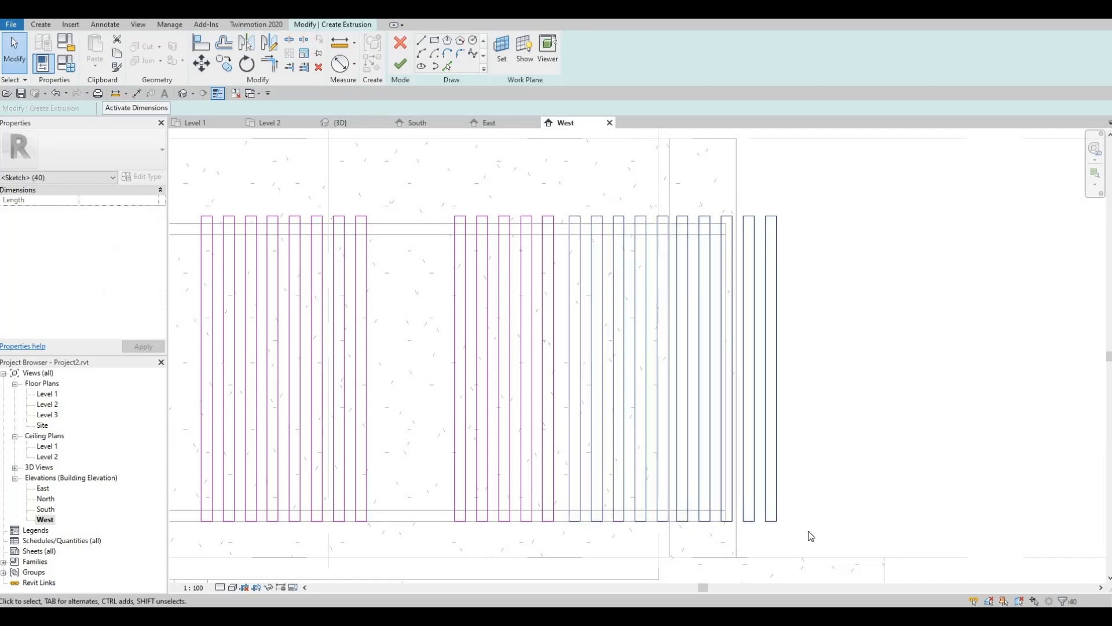
key("Left")
key("Left")
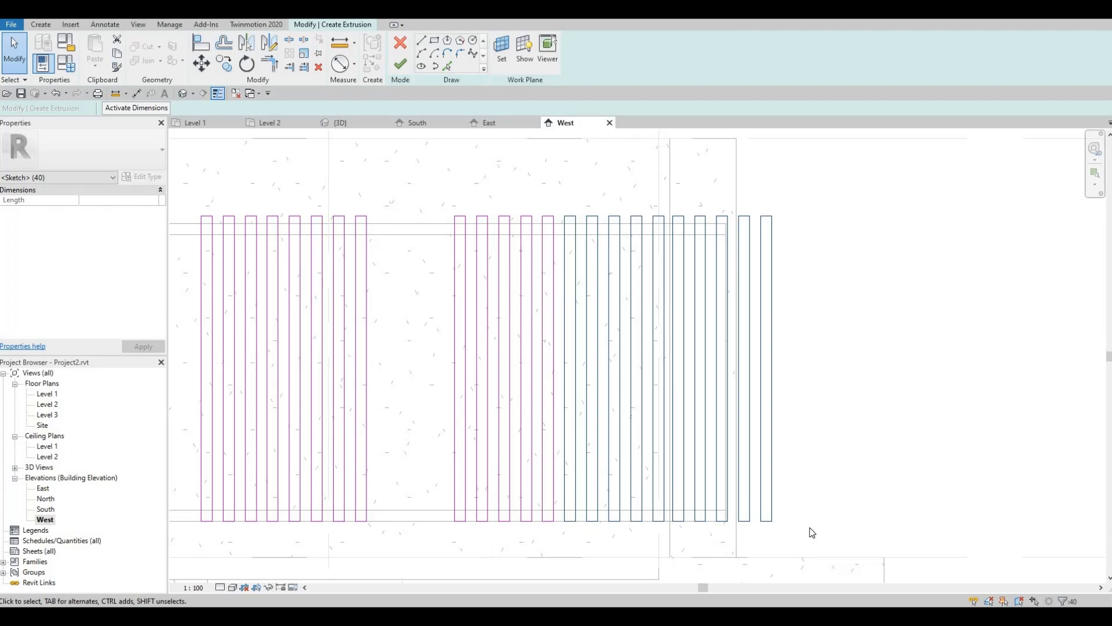
middle_click_drag(792, 506, 767, 511)
key("Escape")
key("Escape")
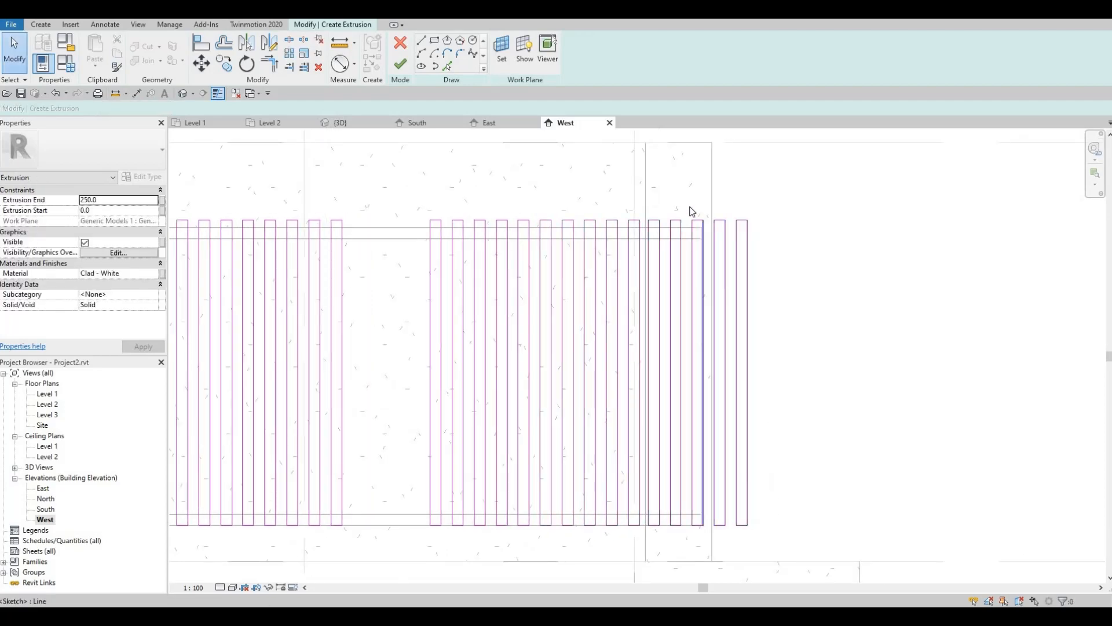
- Copy the last three slats to the right so the row continues at the same spacing, and end the copying
mouse_move(687, 205)
left_mouse_down()
mouse_move(789, 498)
mouse_move(794, 544)
left_mouse_up()
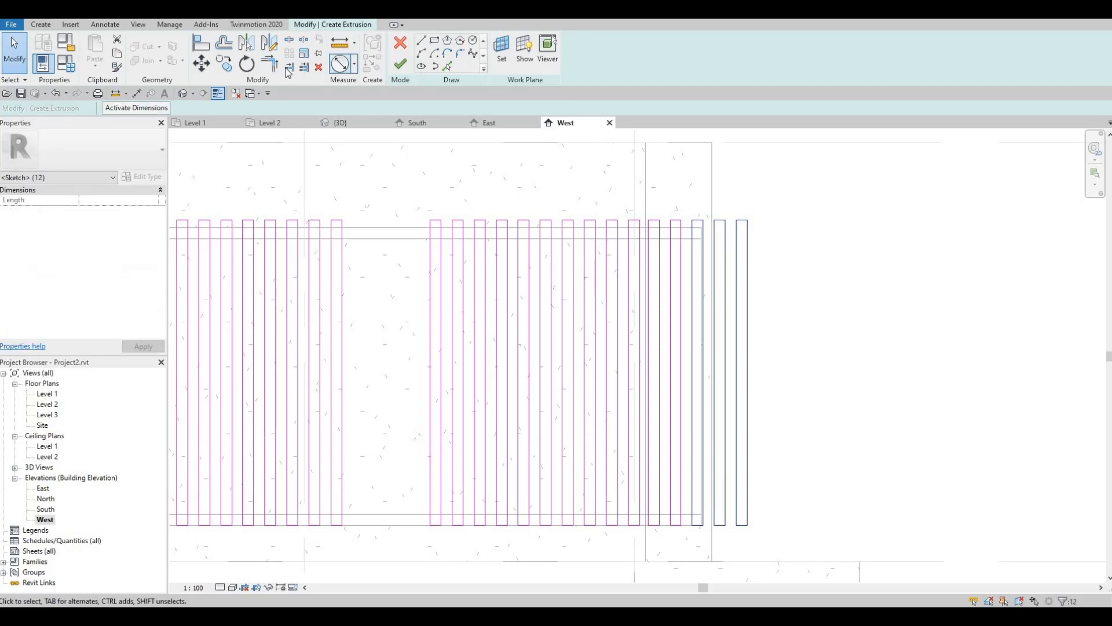
left_click(226, 64)
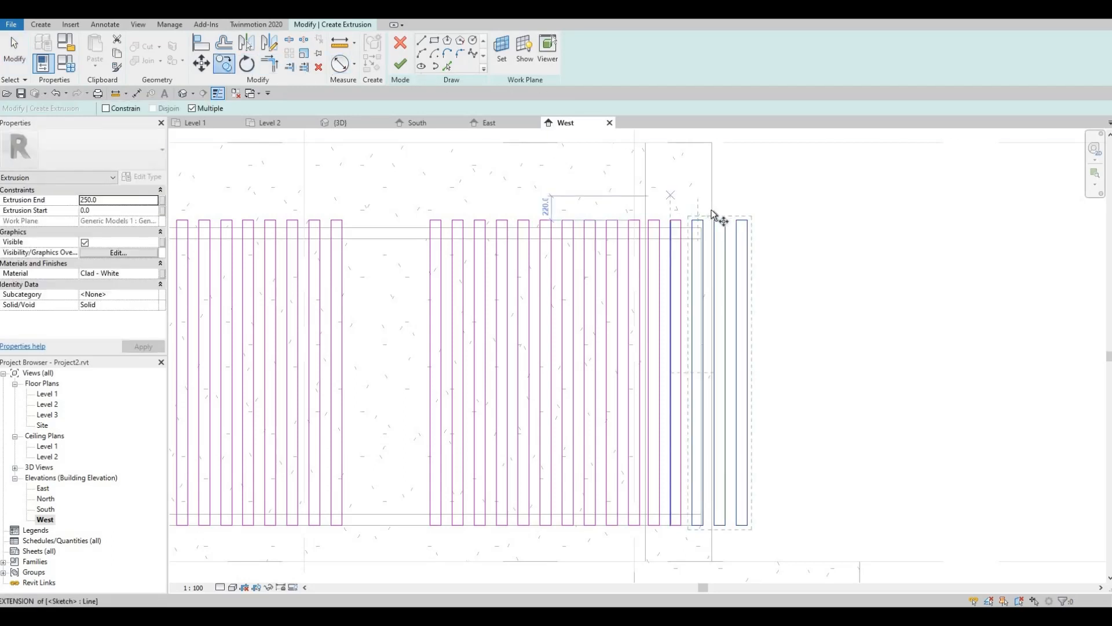
scroll(715, 219, "up", 3)
left_click(713, 238)
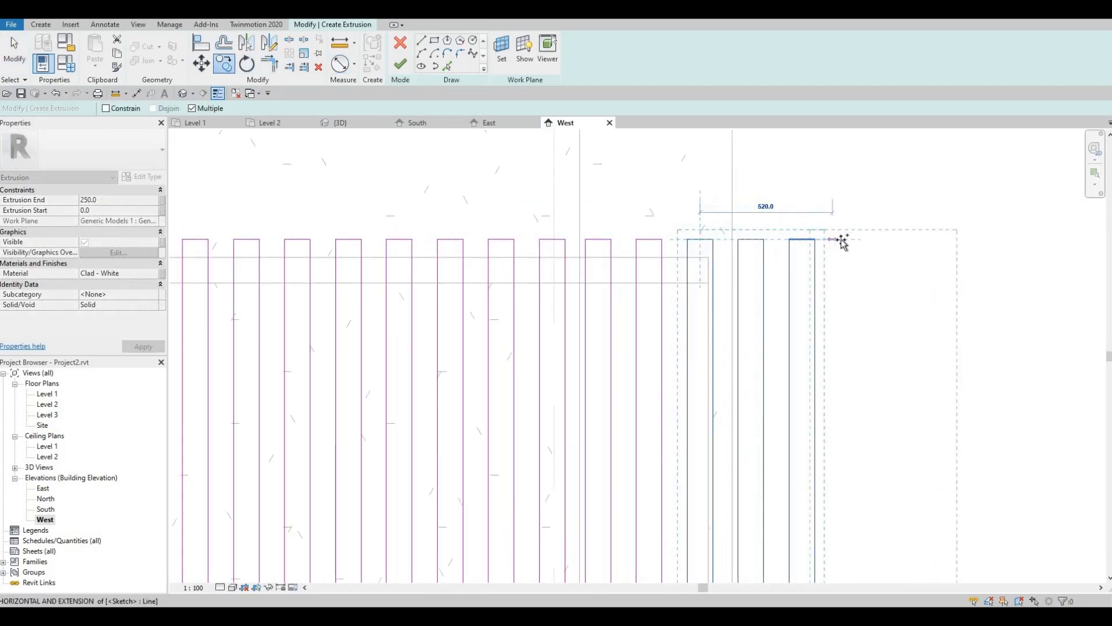
left_click(848, 239)
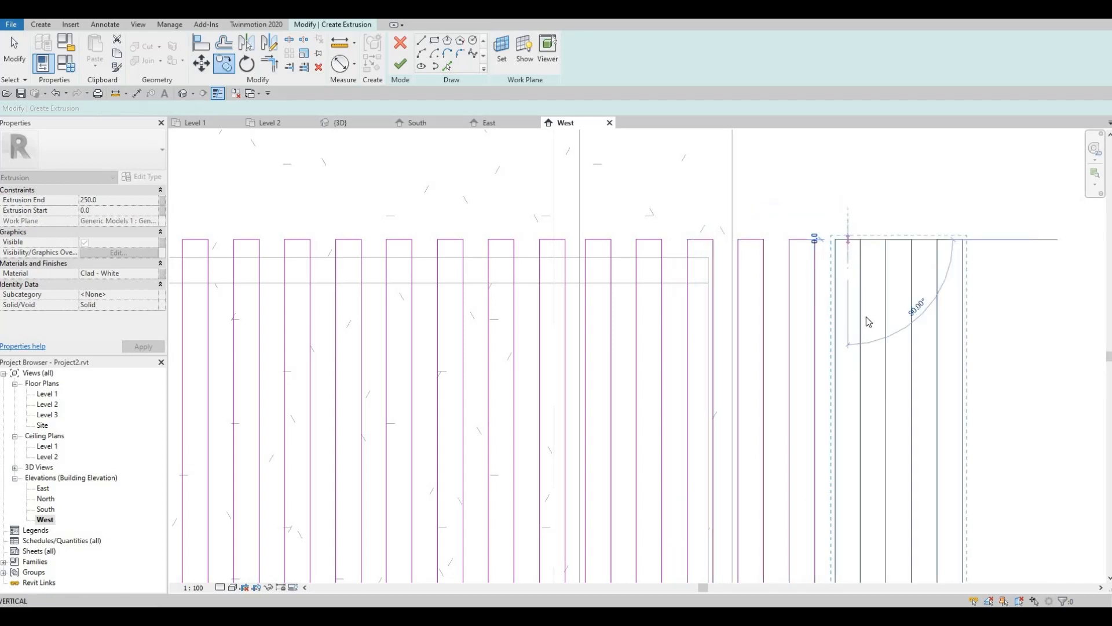
key("Escape")
scroll(790, 249, "down", 4)
scroll(753, 267, "down", 4)
key("Escape")
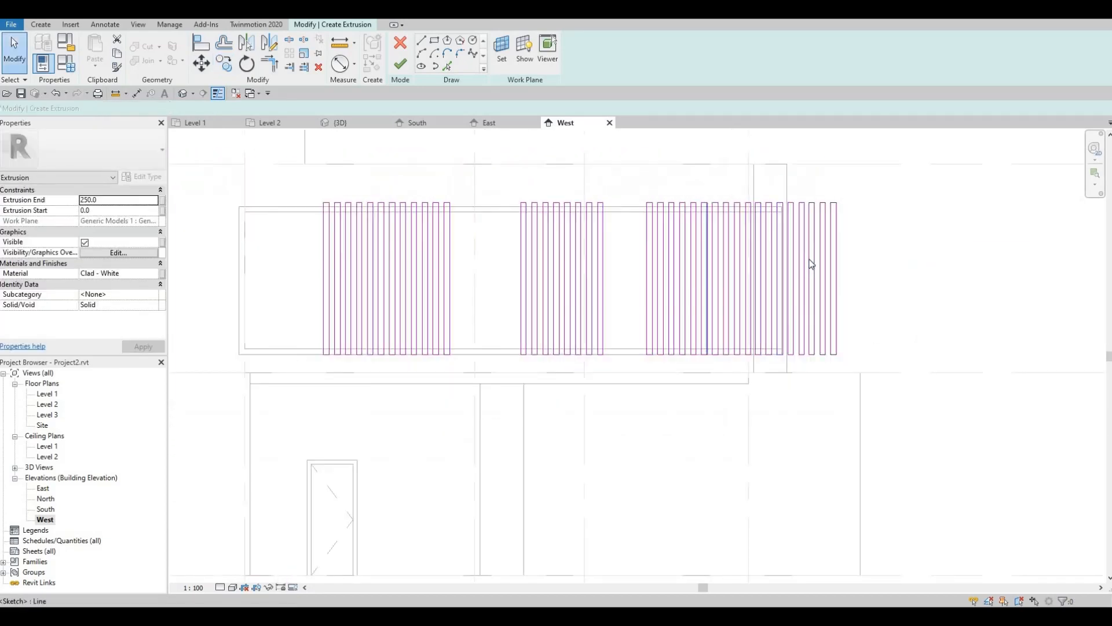
- Delete the last four slats of the rightmost group so that it stops just past the wall's outer edge
middle_click_drag(820, 266, 765, 270)
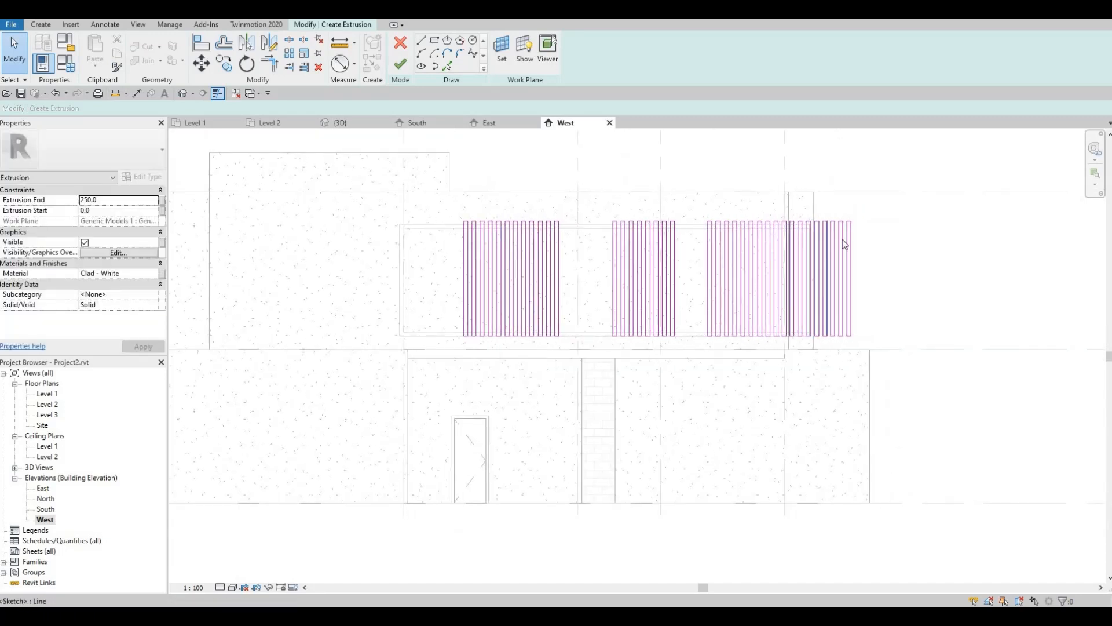
scroll(843, 243, "up", 2)
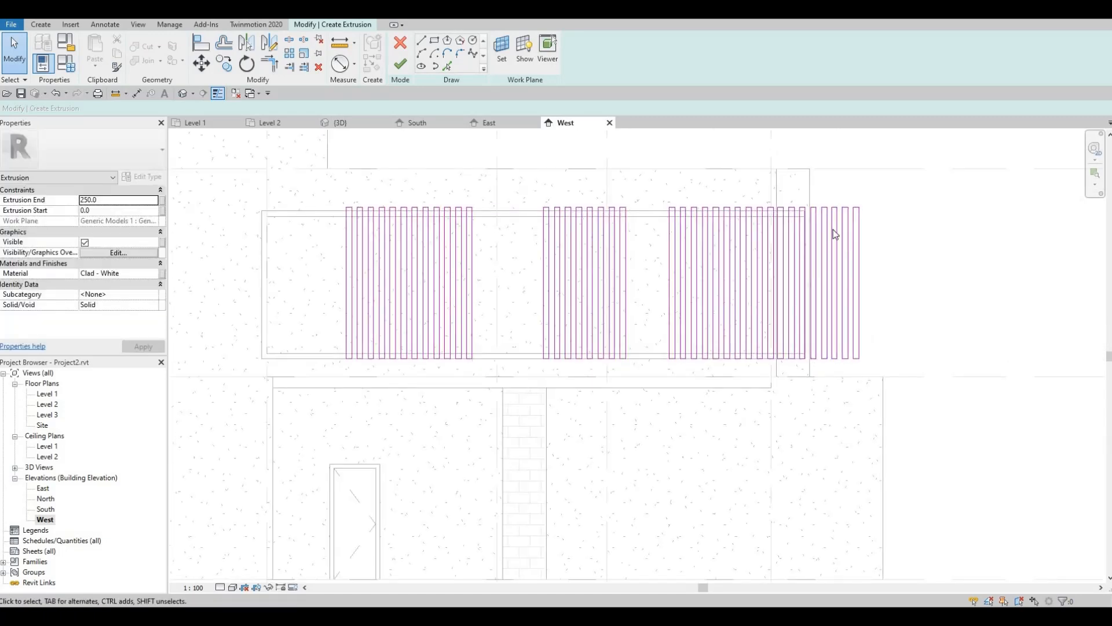
left_click_drag(878, 371, 820, 194)
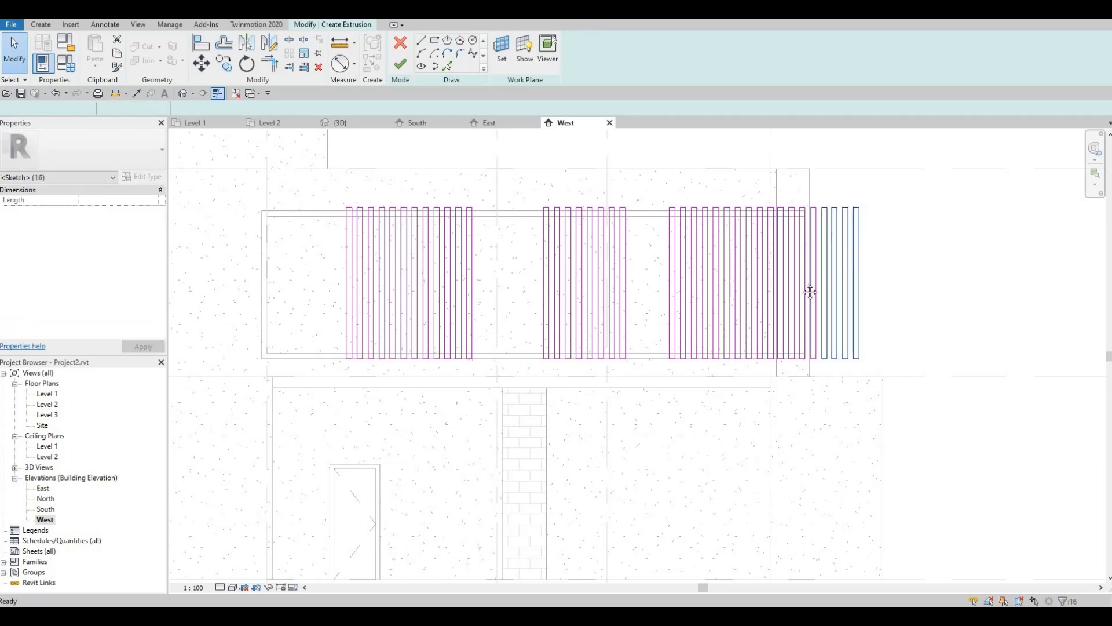
key("Delete")
scroll(794, 306, "down", 2)
middle_click_drag(807, 270, 832, 254)
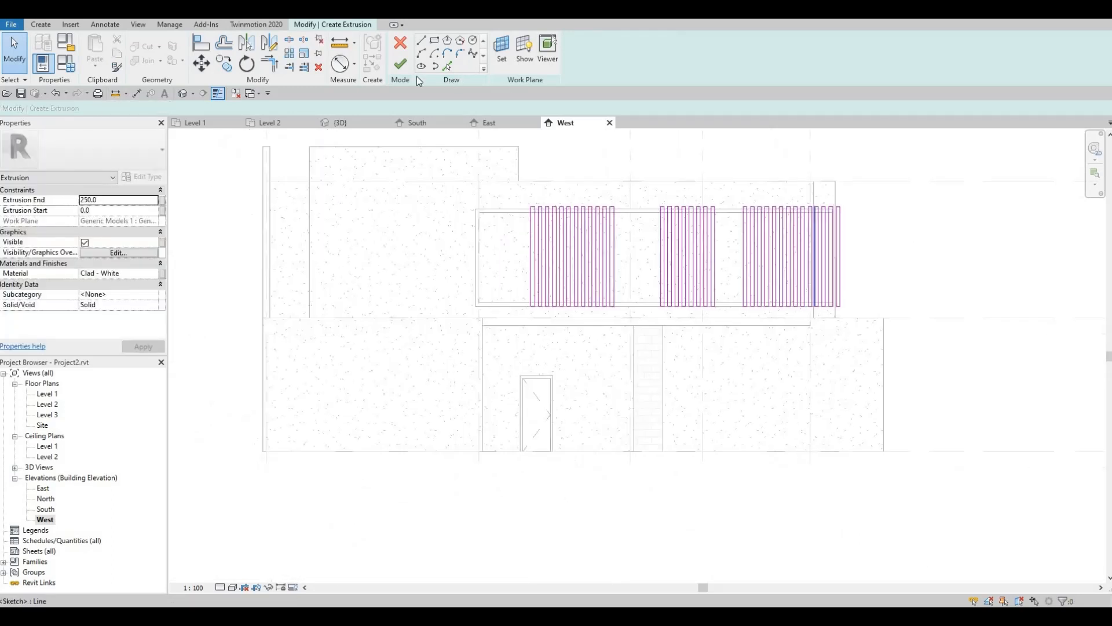
- Set the slat extrusion's material to Pine
left_click(155, 273)
left_click(155, 273)
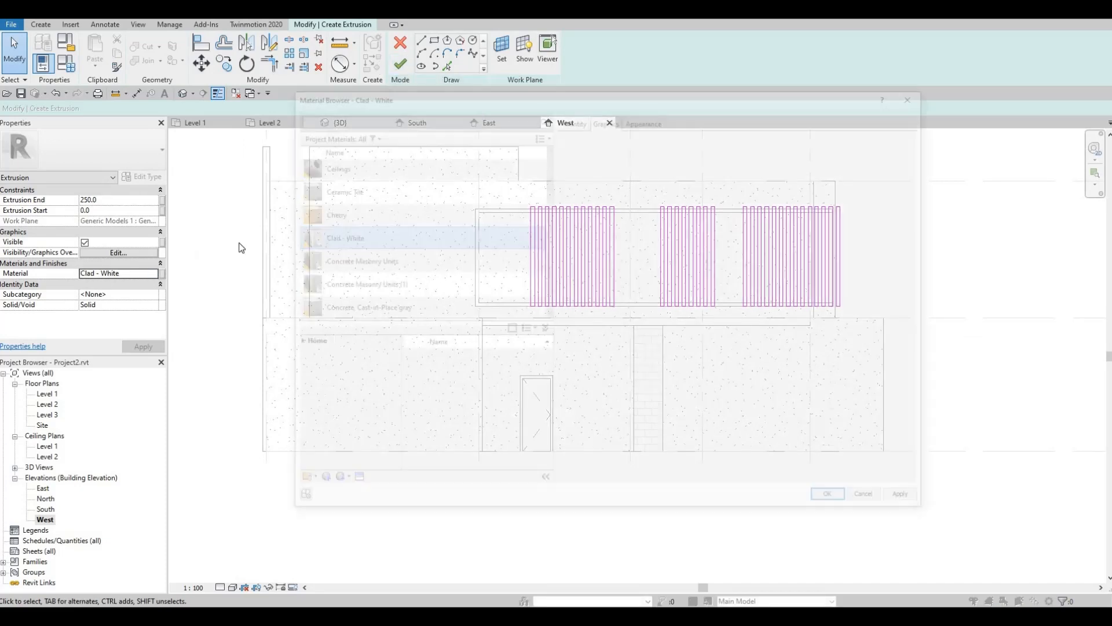
scroll(383, 290, "down", 7)
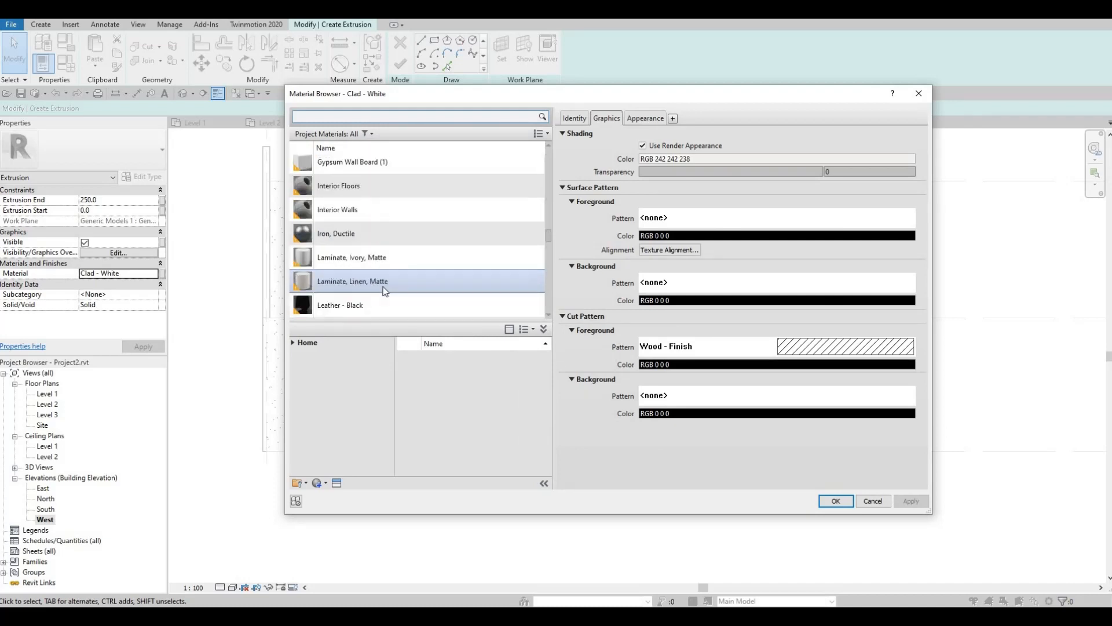
scroll(386, 278, "up", 4)
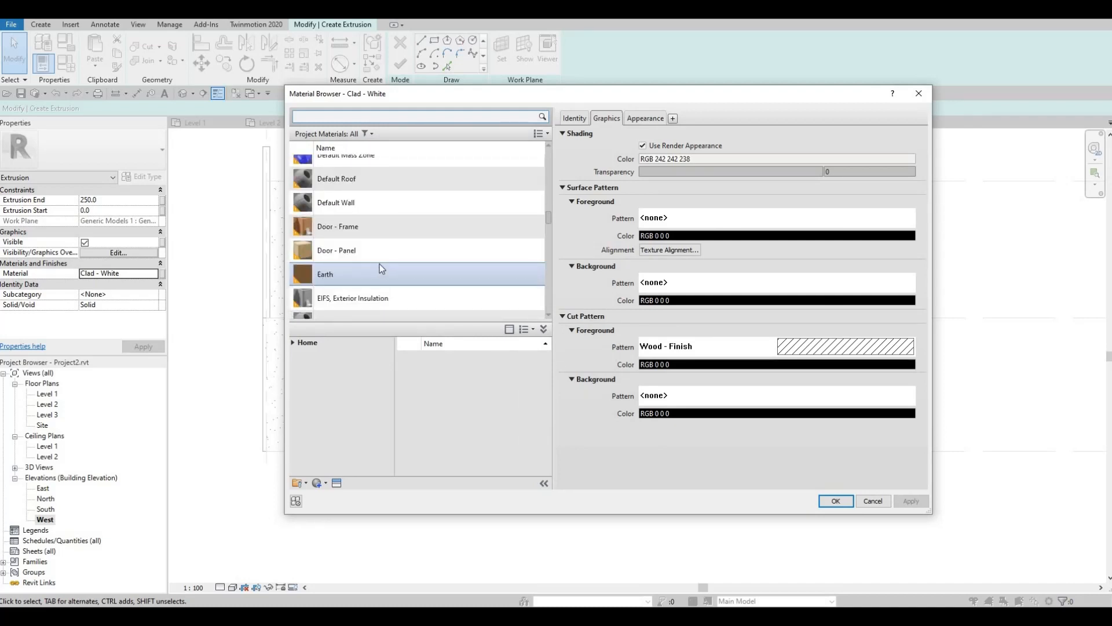
scroll(370, 272, "down", 6)
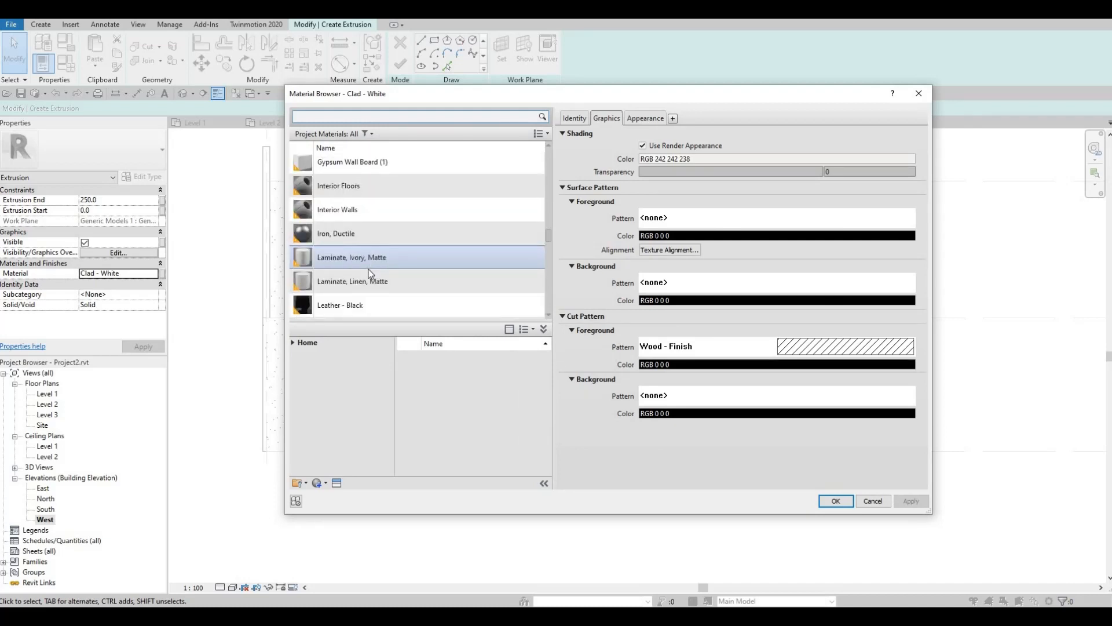
left_click(373, 286)
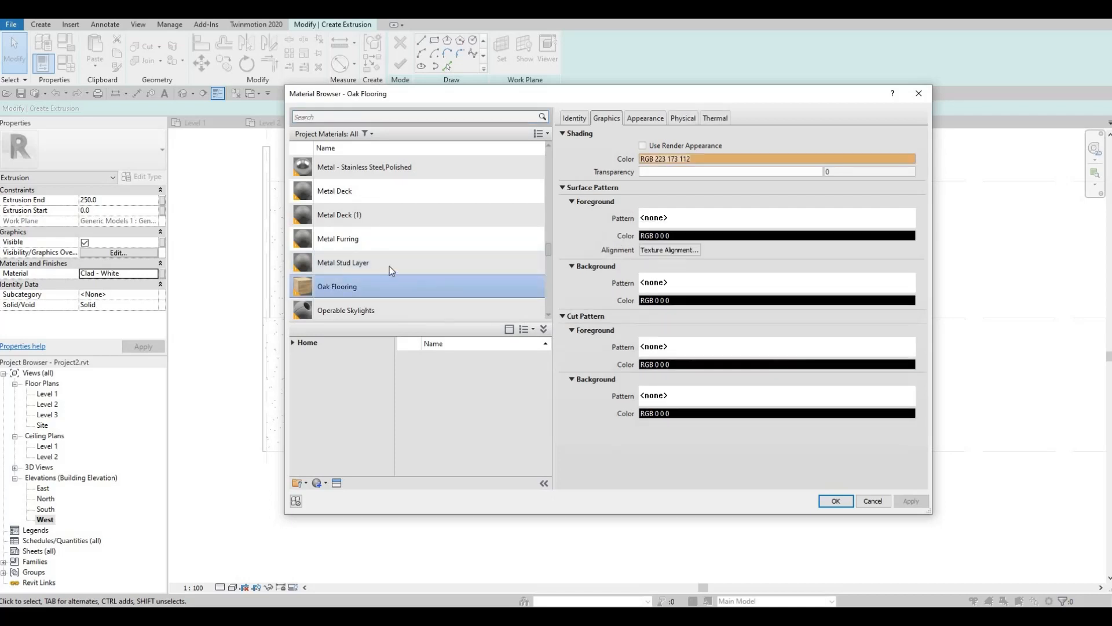
scroll(383, 269, "down", 3)
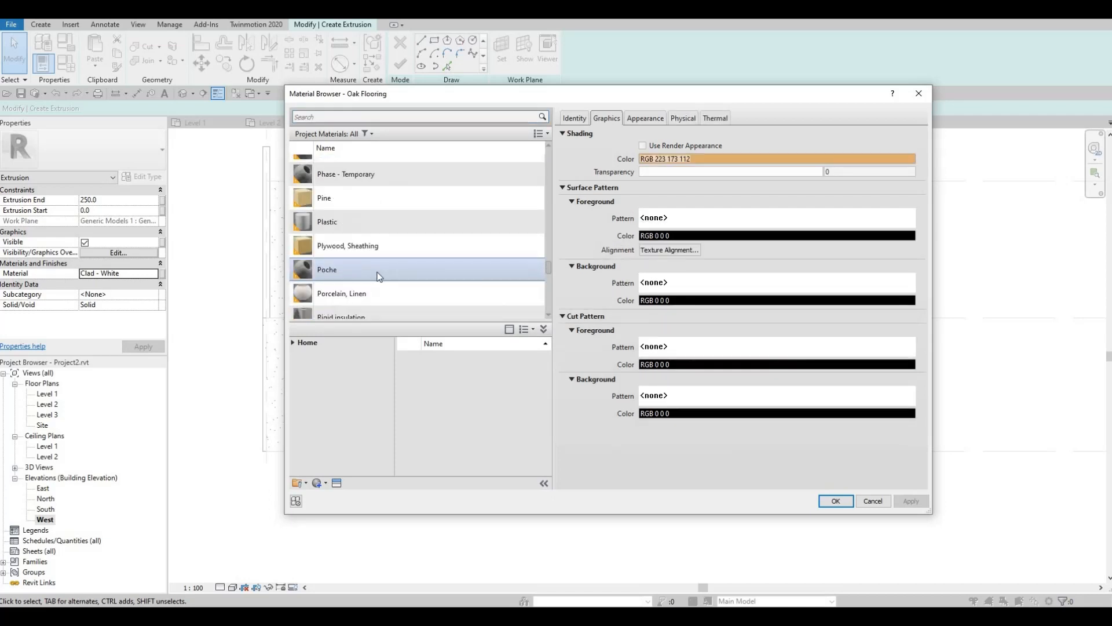
left_click(506, 200)
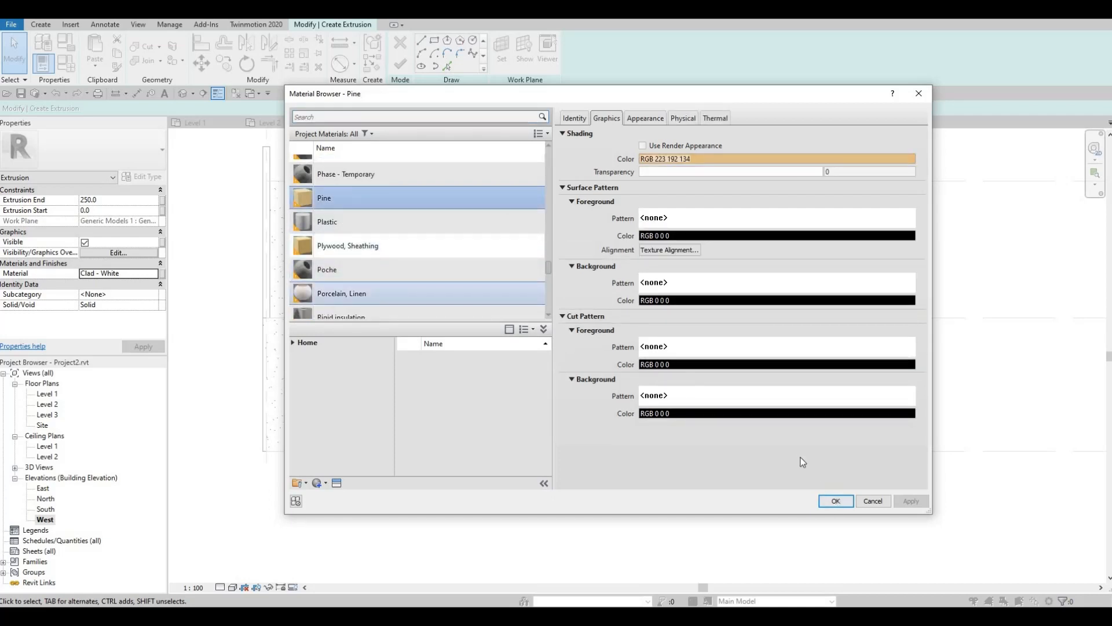
key("Return")
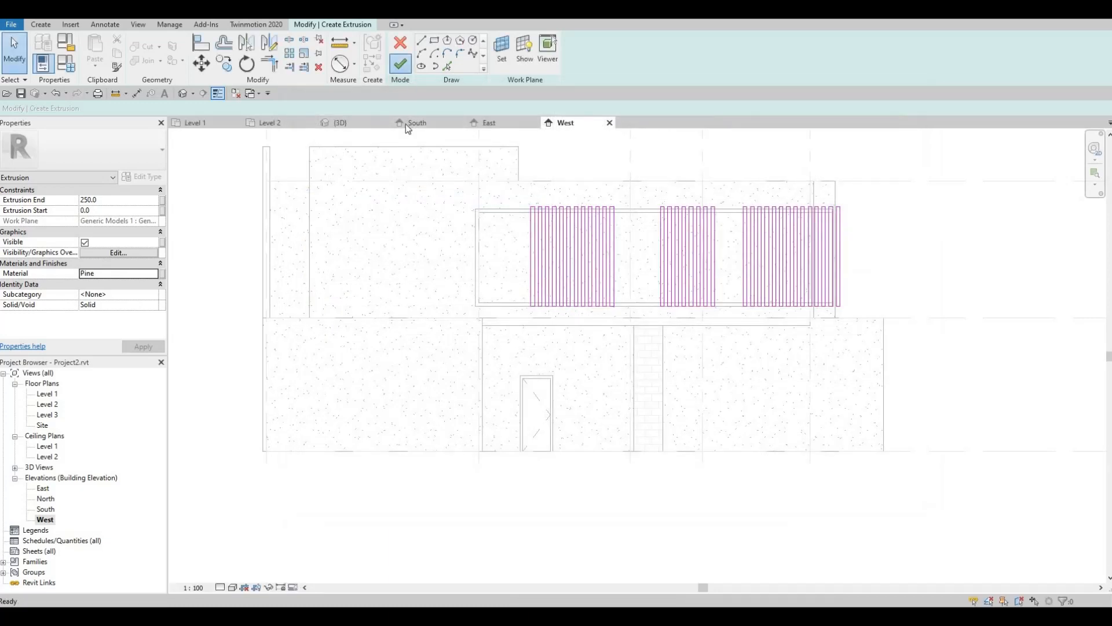
- Finish the slat extrusion sketch and show the slats up close in the default 3D view
left_click(400, 63)
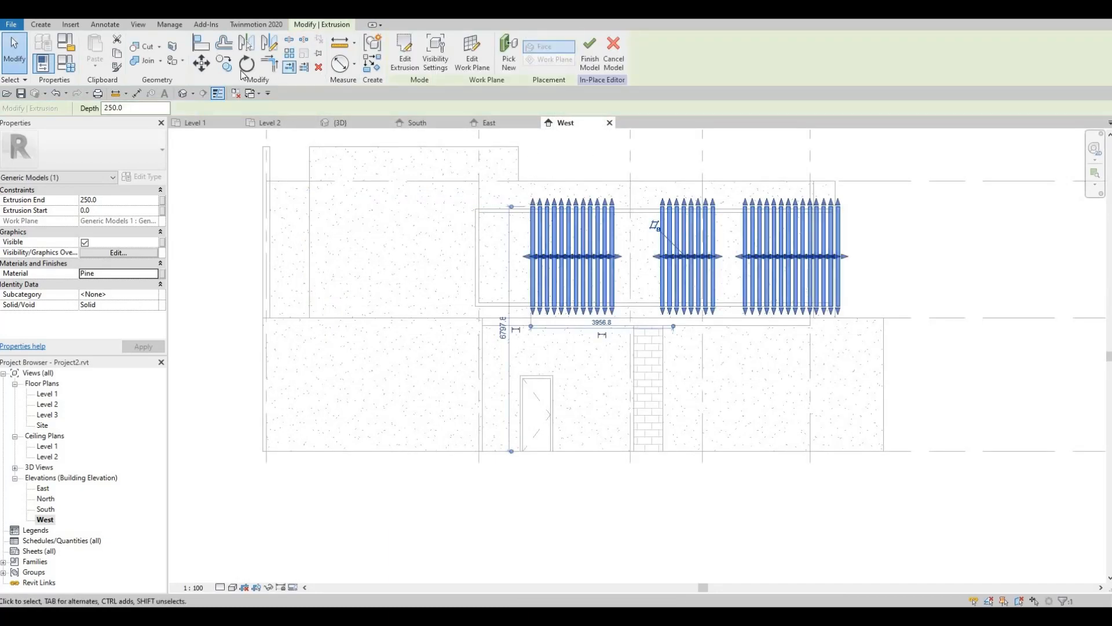
left_click(183, 93)
key("Escape")
middle_click_drag(765, 383, 759, 388, "shift")
scroll(759, 387, "up", 5)
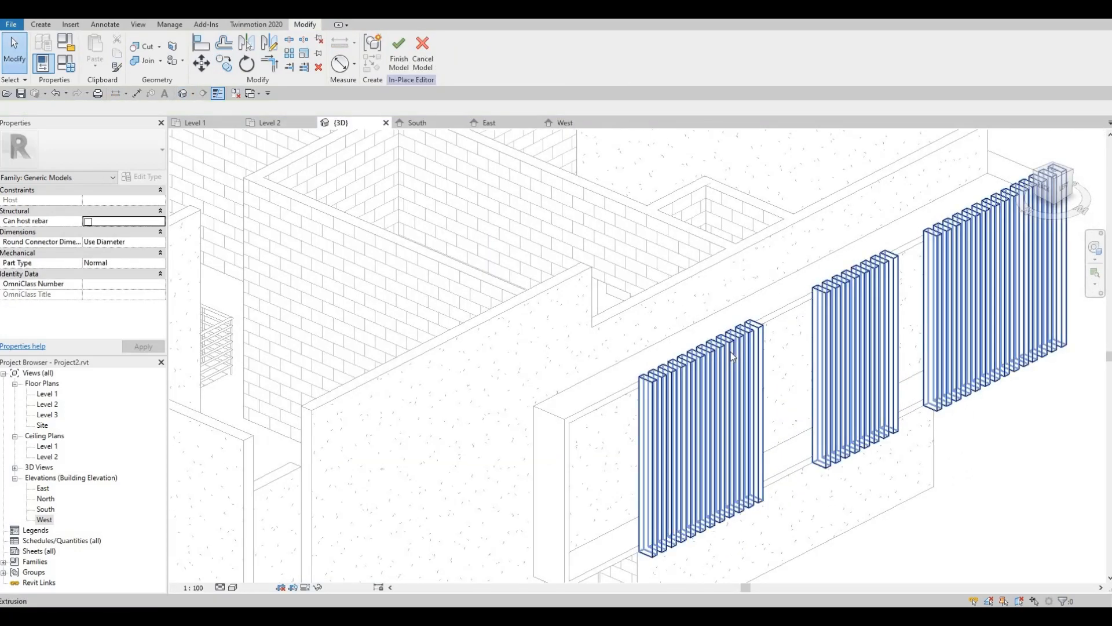
- Reduce the slat extrusion's depth in the 3D view to 46 mm and finish the in-place model
left_click(861, 352)
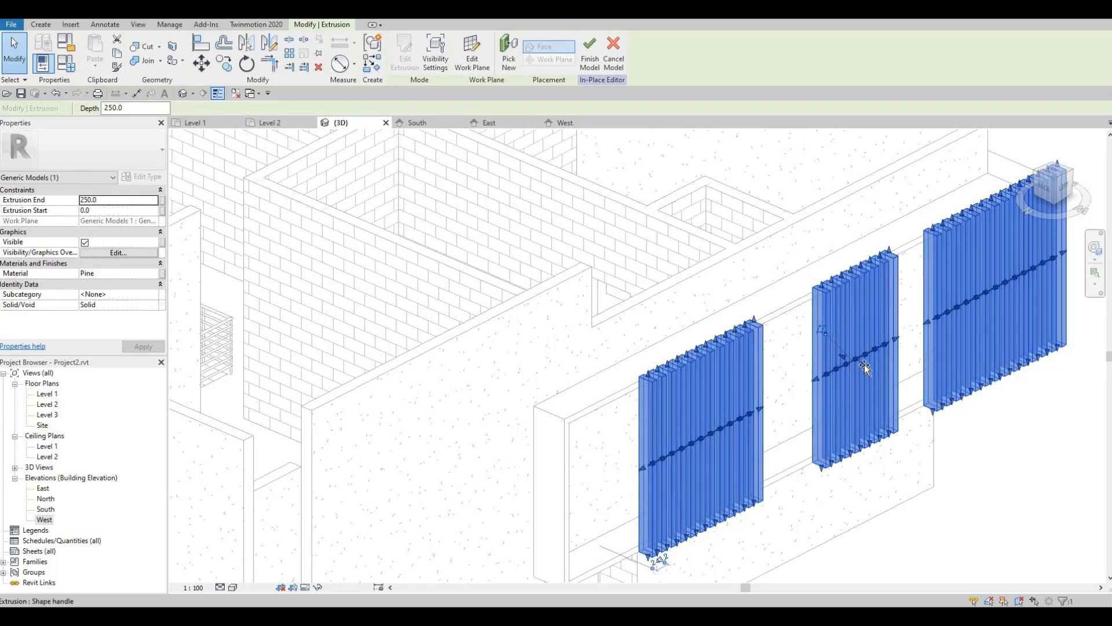
left_click_drag(865, 366, 857, 355)
scroll(856, 363, "up", 5)
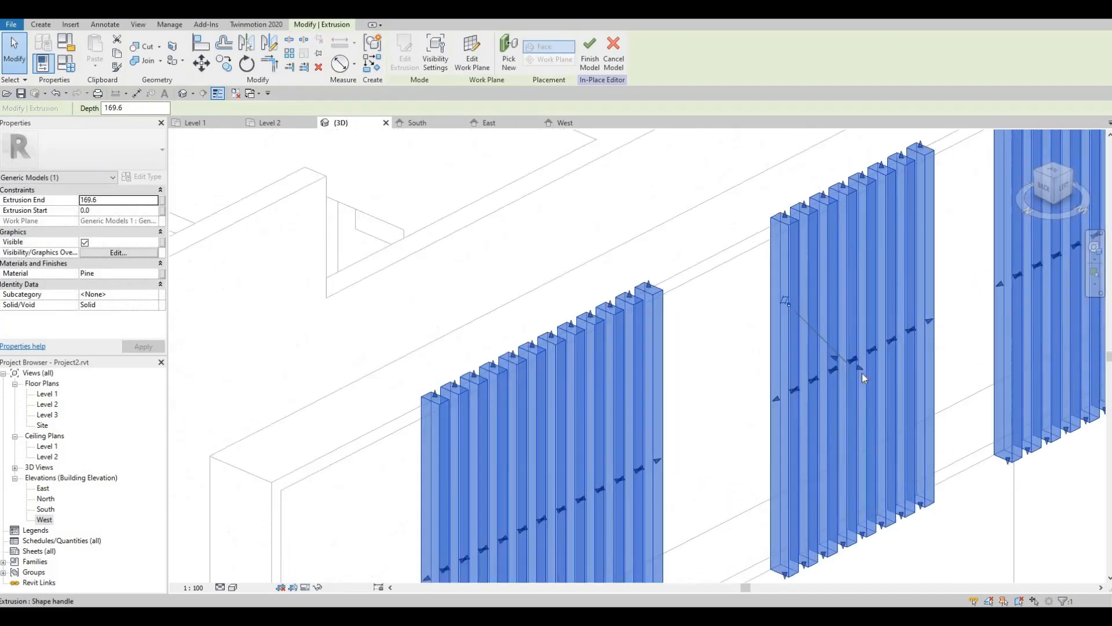
left_click_drag(858, 367, 844, 350)
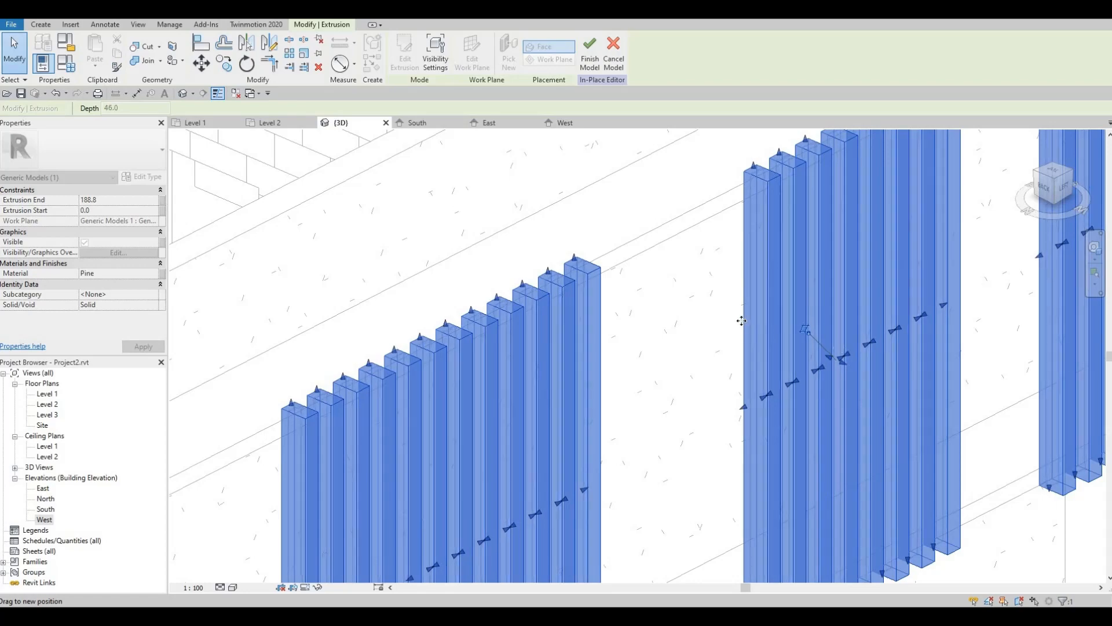
scroll(741, 341, "down", 10)
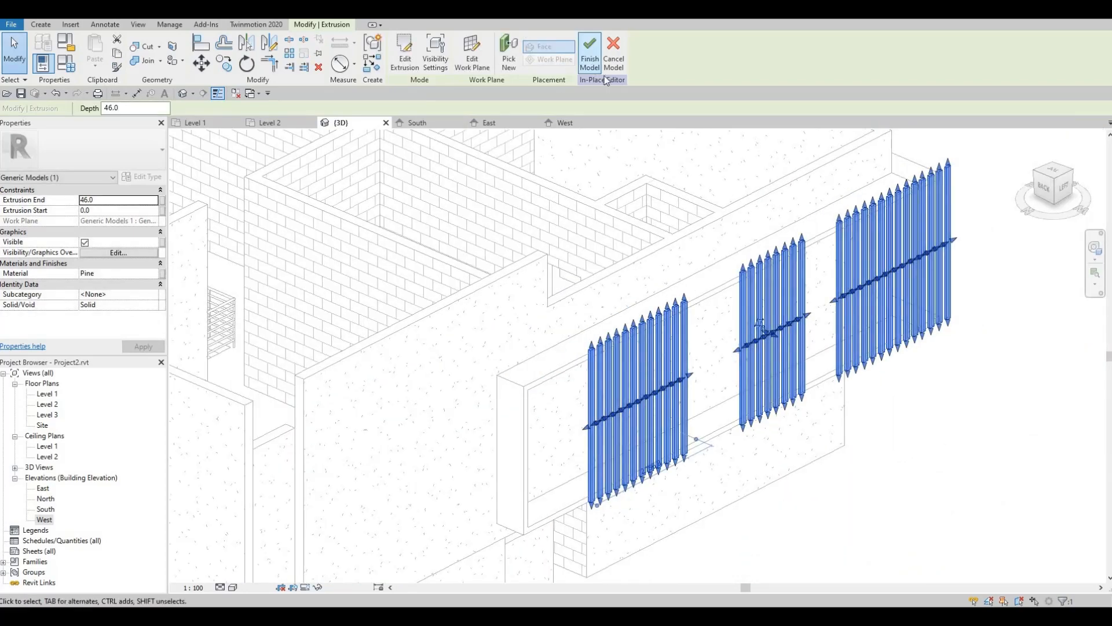
left_click(590, 55)
- Examine the finished slats and the upper-floor frame in 3D from the side and front corner
scroll(764, 370, "down", 2)
middle_click_drag(788, 414, 757, 328)
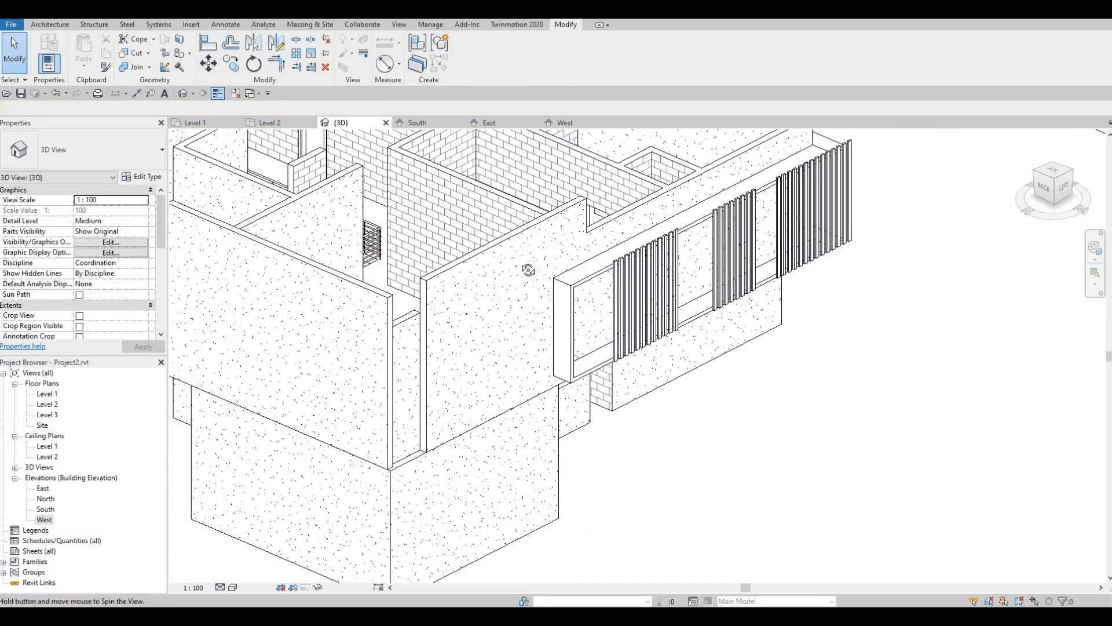
middle_click_drag(528, 268, 792, 242, "shift")
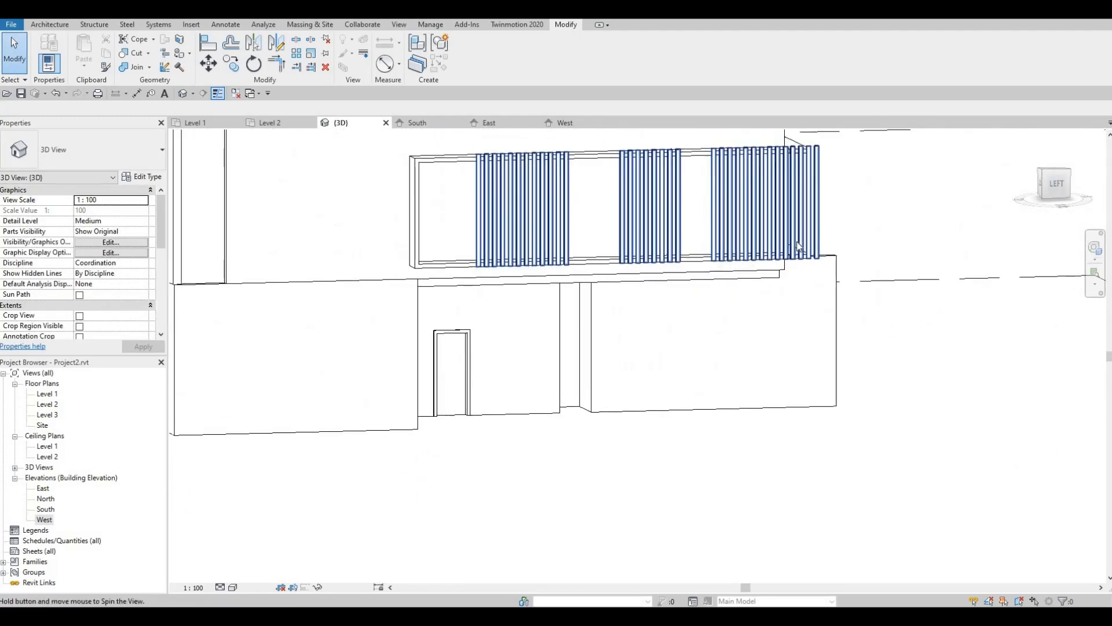
middle_click_drag(710, 267, 629, 254)
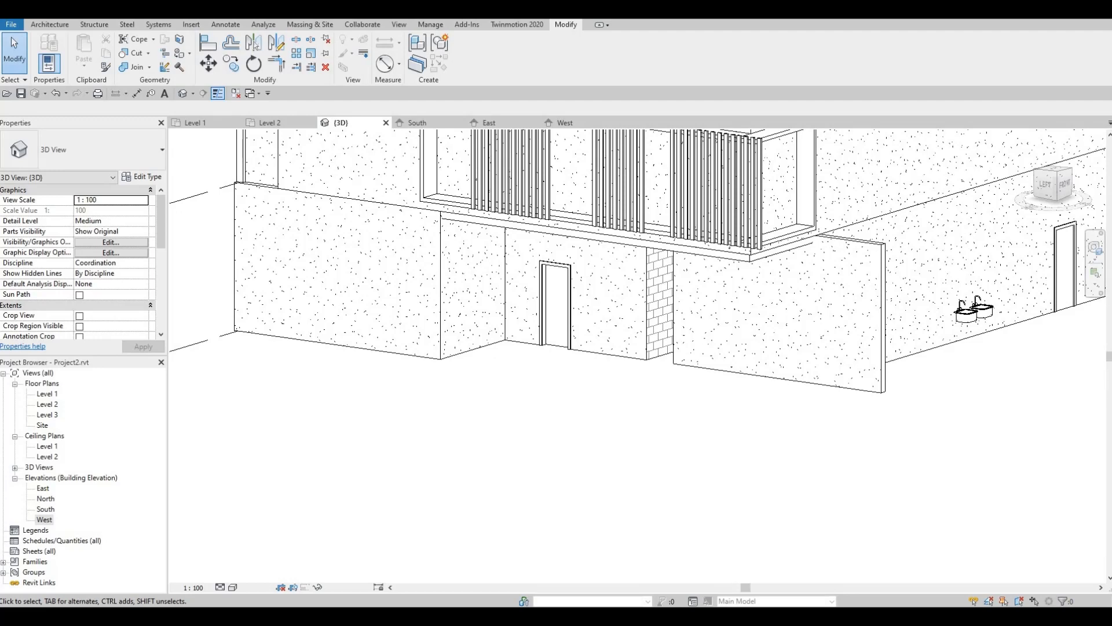
middle_click_drag(759, 187, 717, 271)
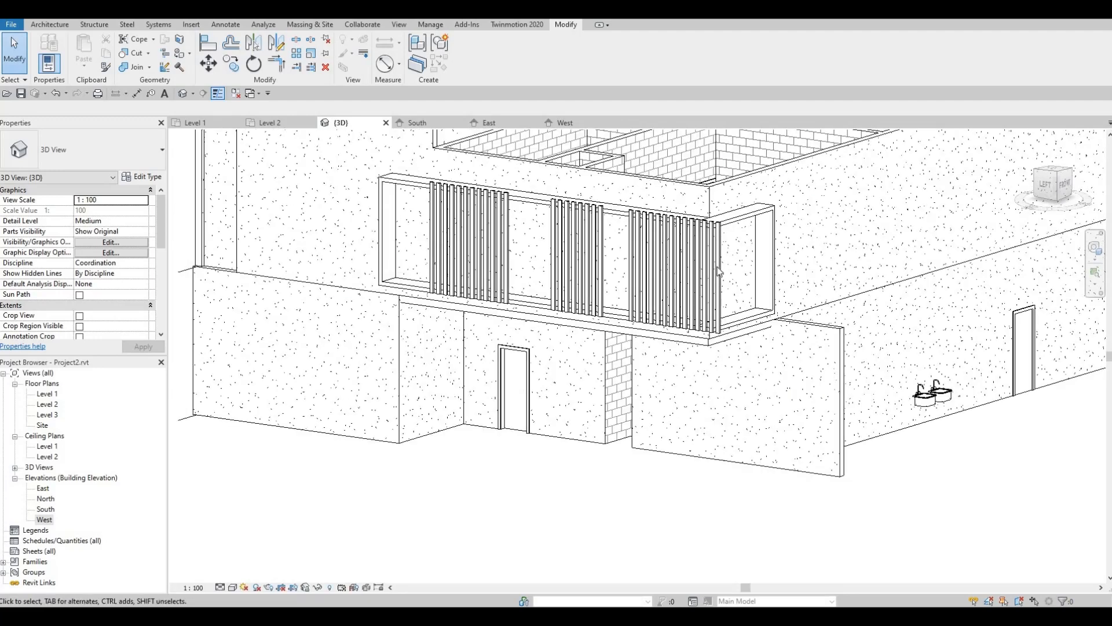
middle_click_drag(647, 309, 608, 333, "shift")
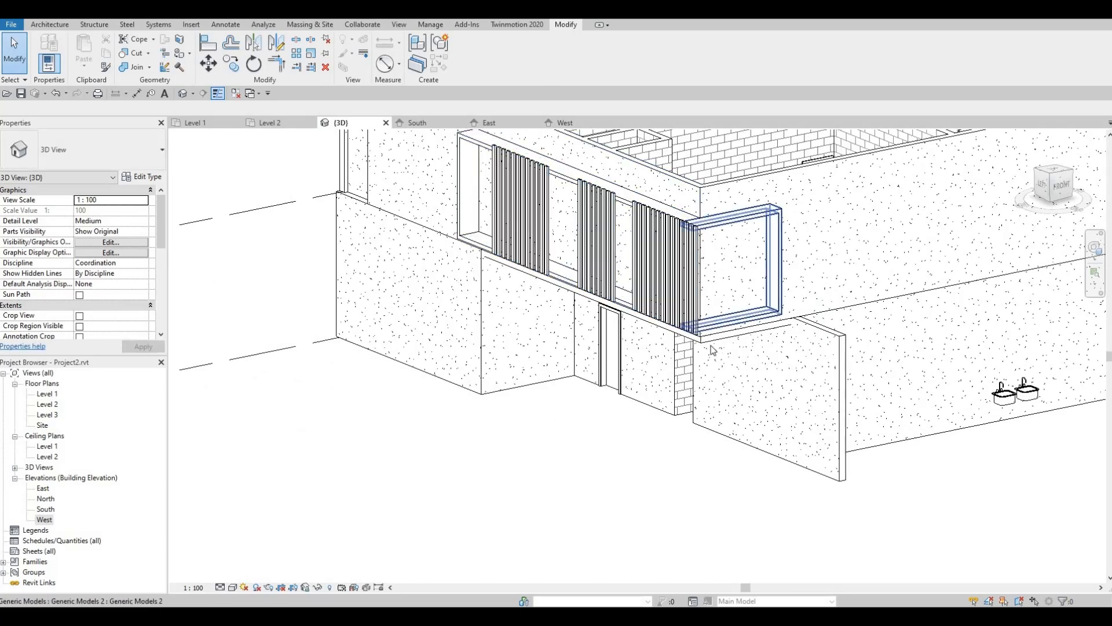
middle_click_drag(713, 349, 493, 311, "shift")
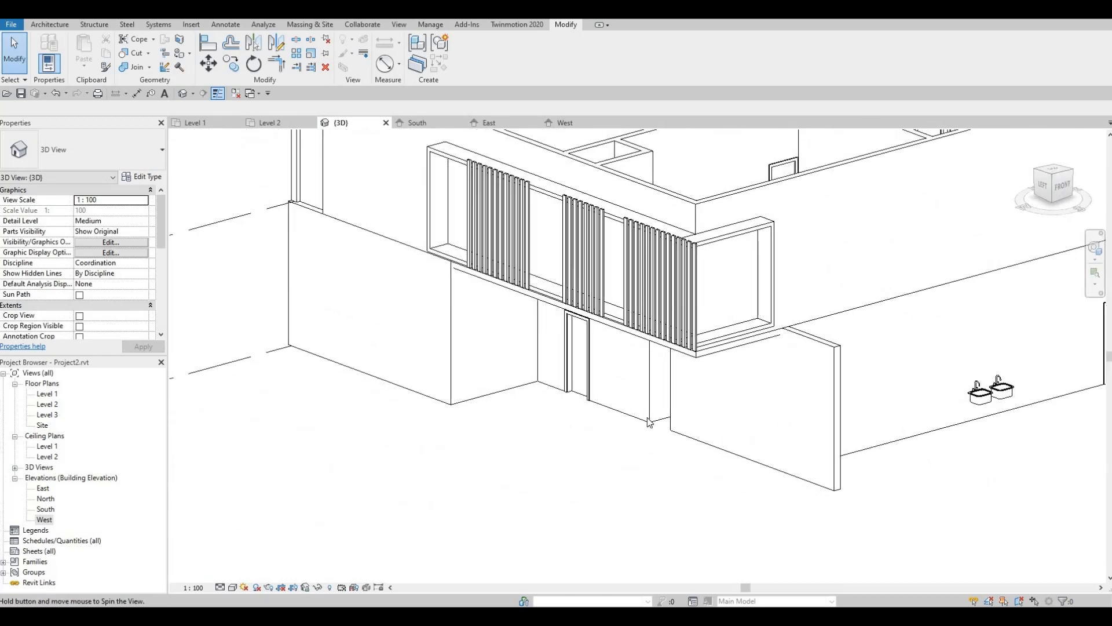
- Copy the slat model in the Level 2 floor plan, unconstrained, to a clear spot straight below the original row
left_click(524, 214)
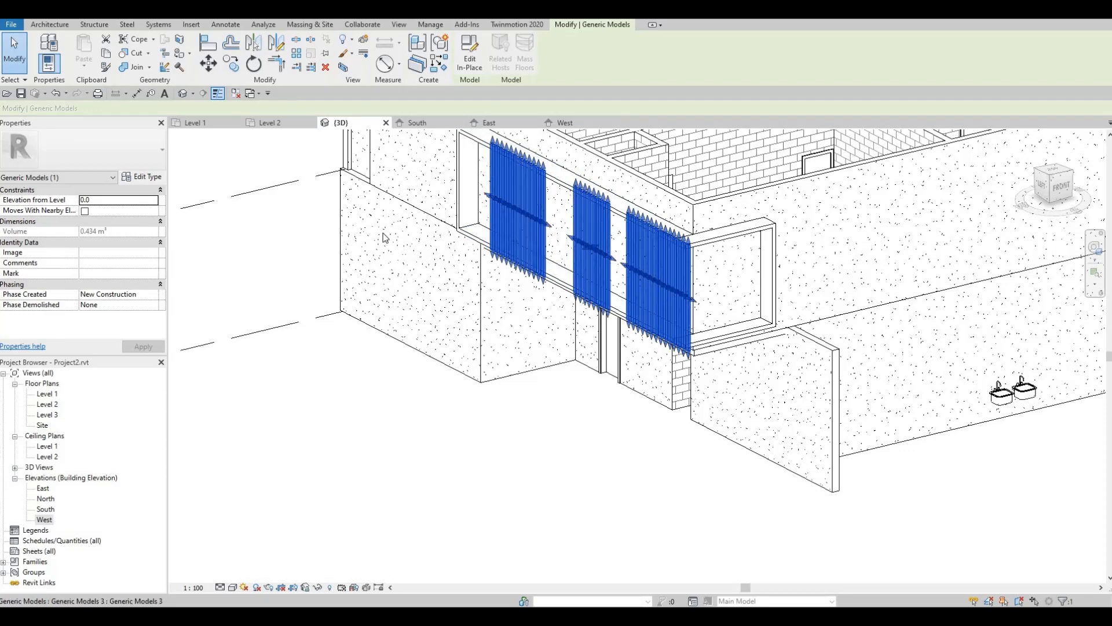
double_click(53, 404)
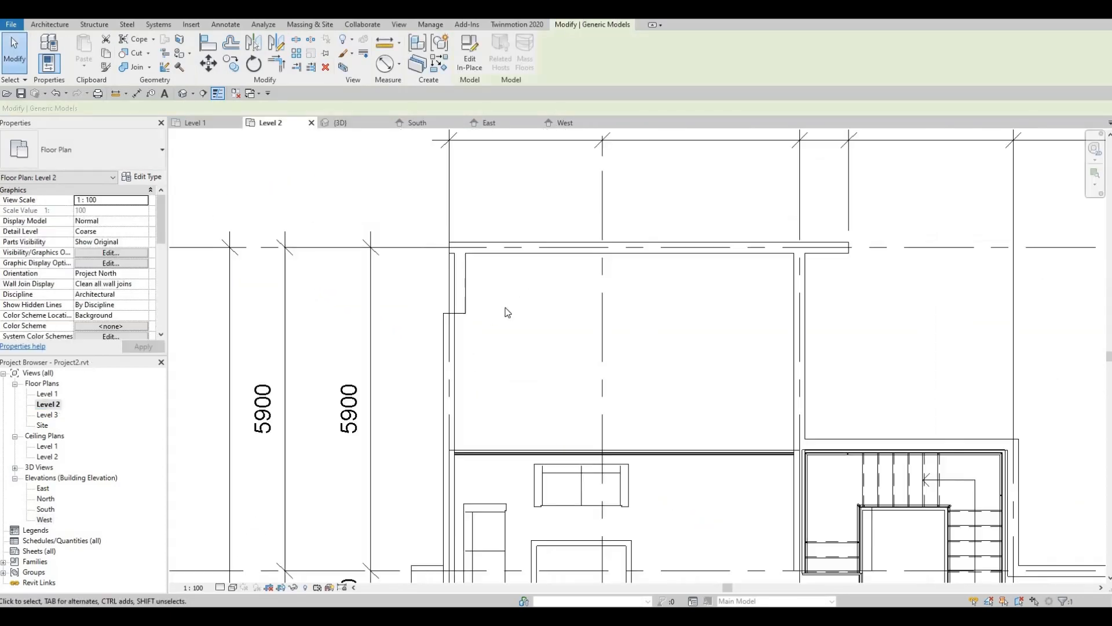
scroll(561, 196, "down", 3)
middle_click_drag(505, 302, 540, 151)
scroll(540, 151, "down", 2)
middle_click_drag(492, 411, 468, 279)
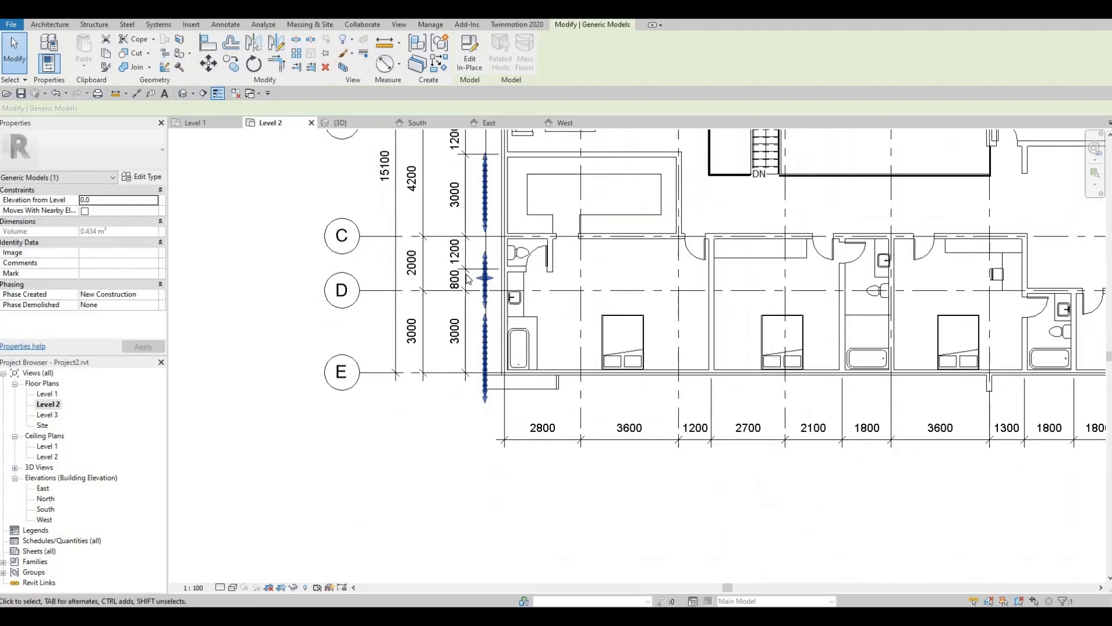
left_click(230, 64)
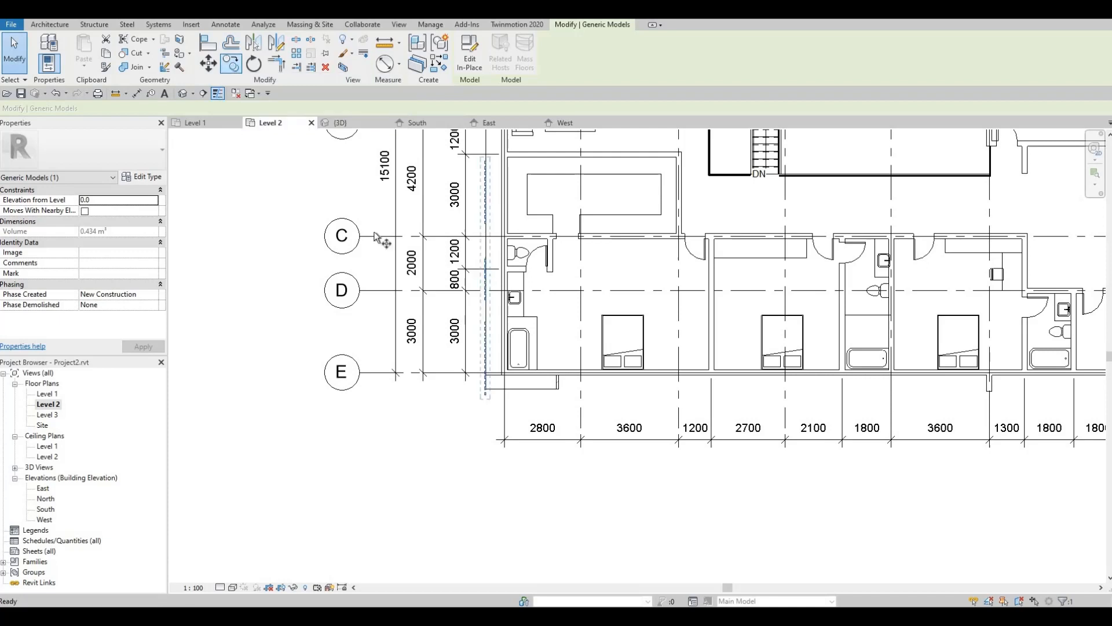
left_click(485, 181)
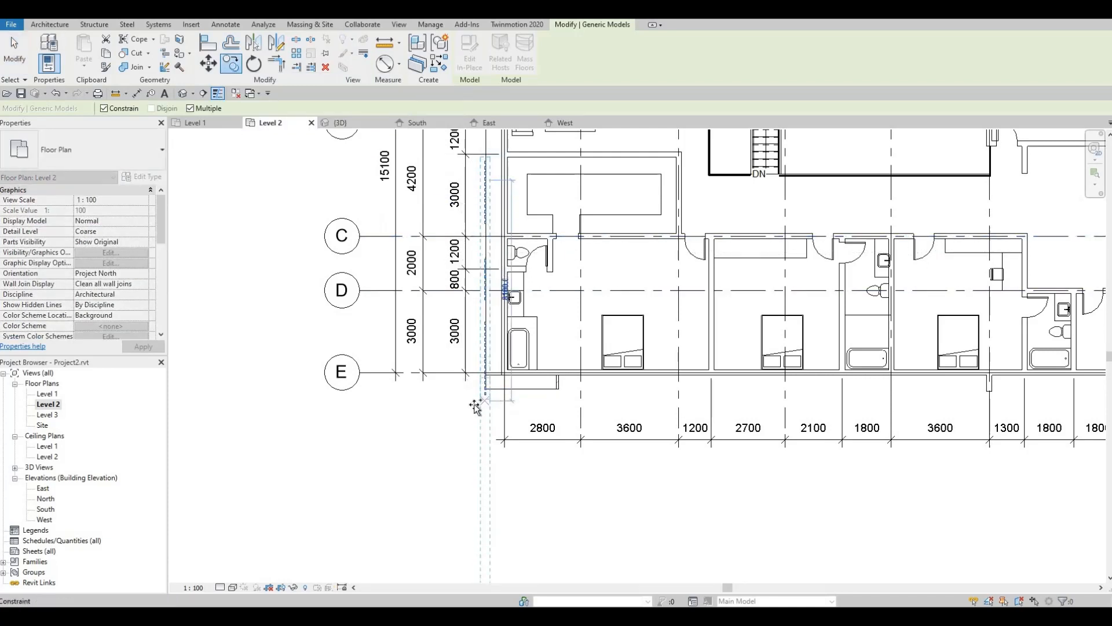
left_click(104, 108)
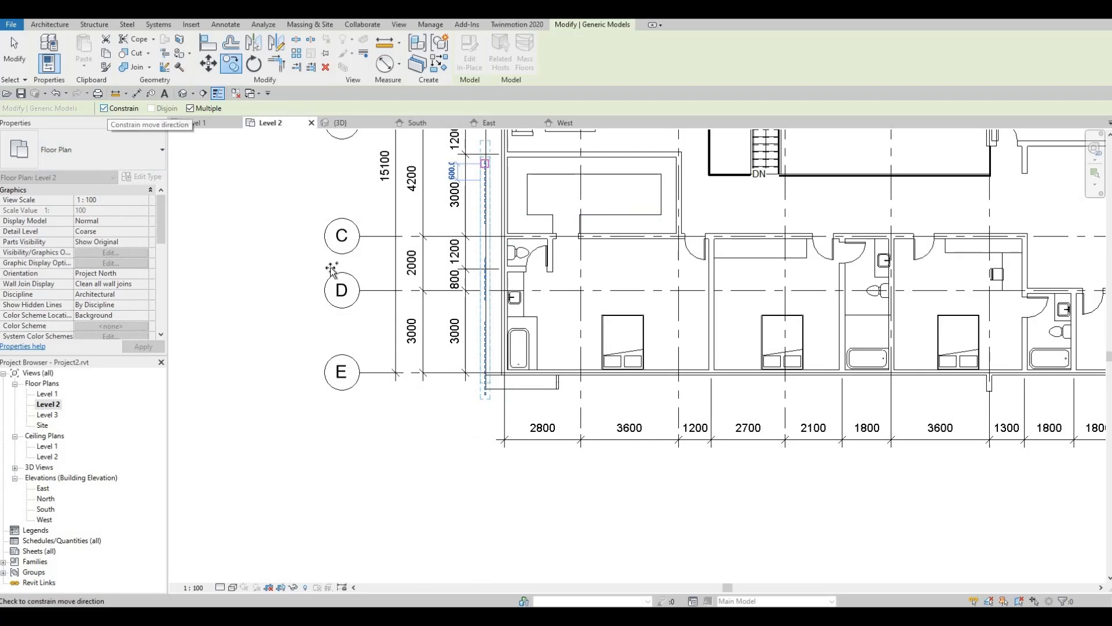
left_click(483, 435)
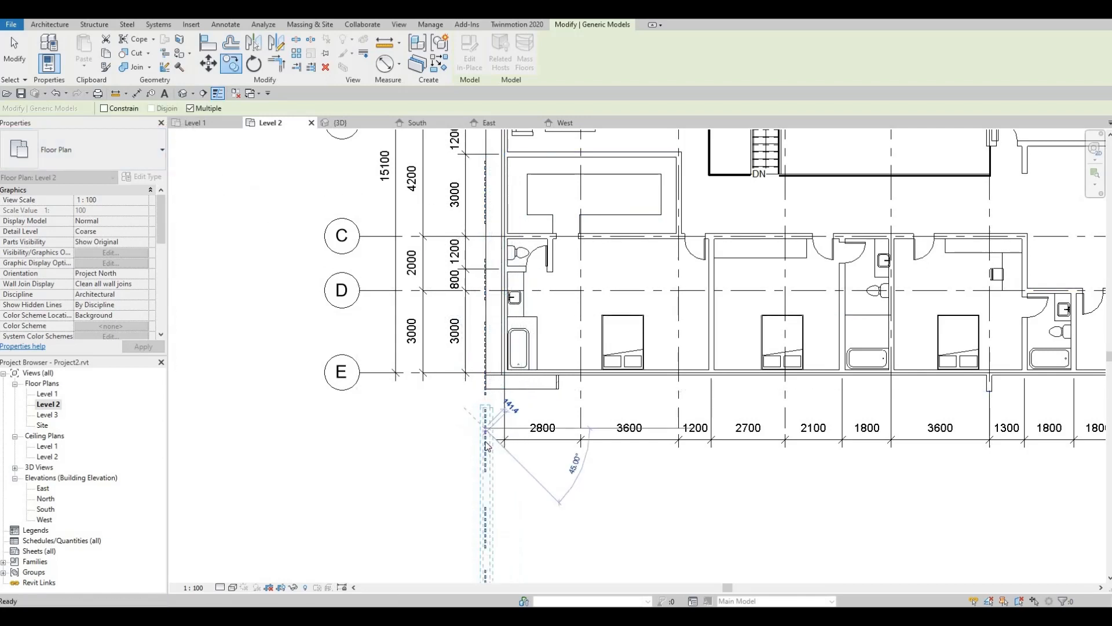
key("Escape")
key("Escape")
- Rotate the copied slat row by 90 degrees so that it runs horizontally in plan
left_click(484, 434)
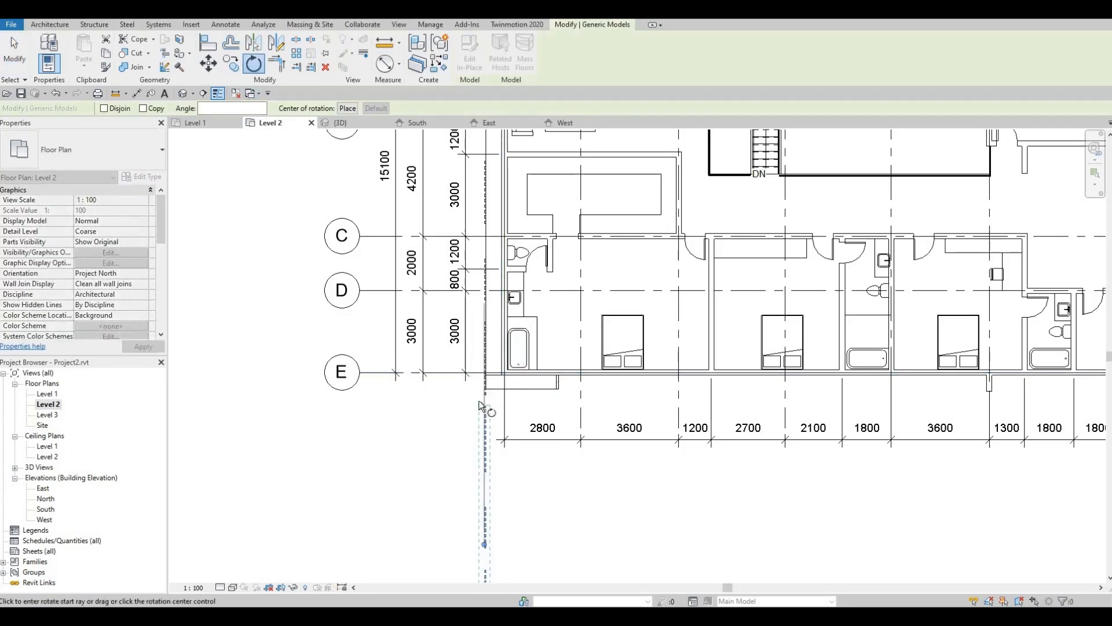
scroll(487, 405, "up", 3)
left_click(483, 434)
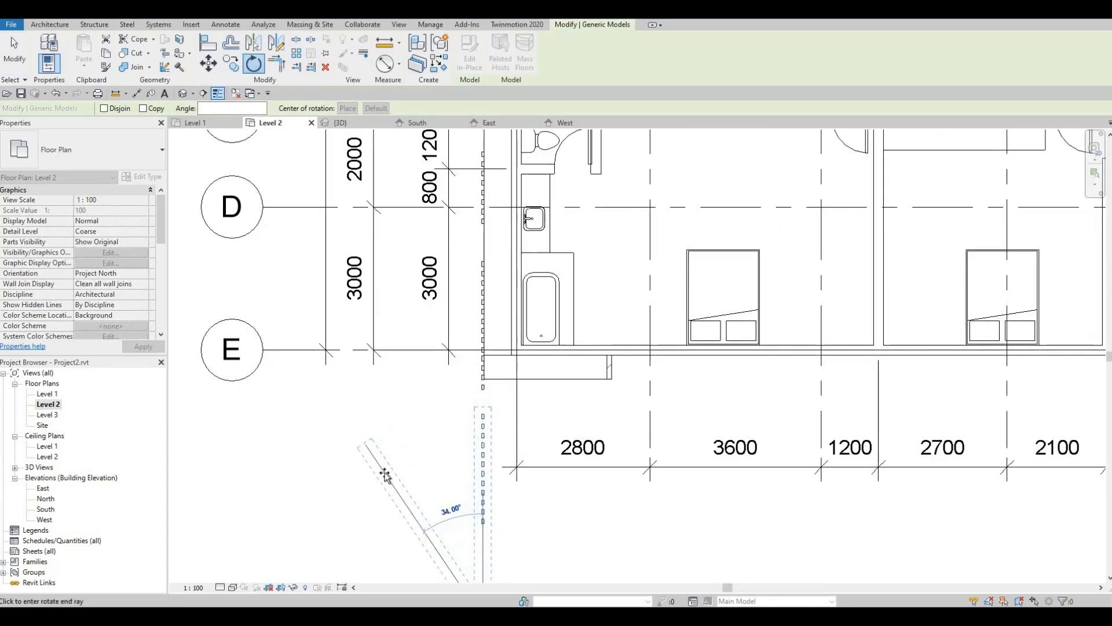
type("9")
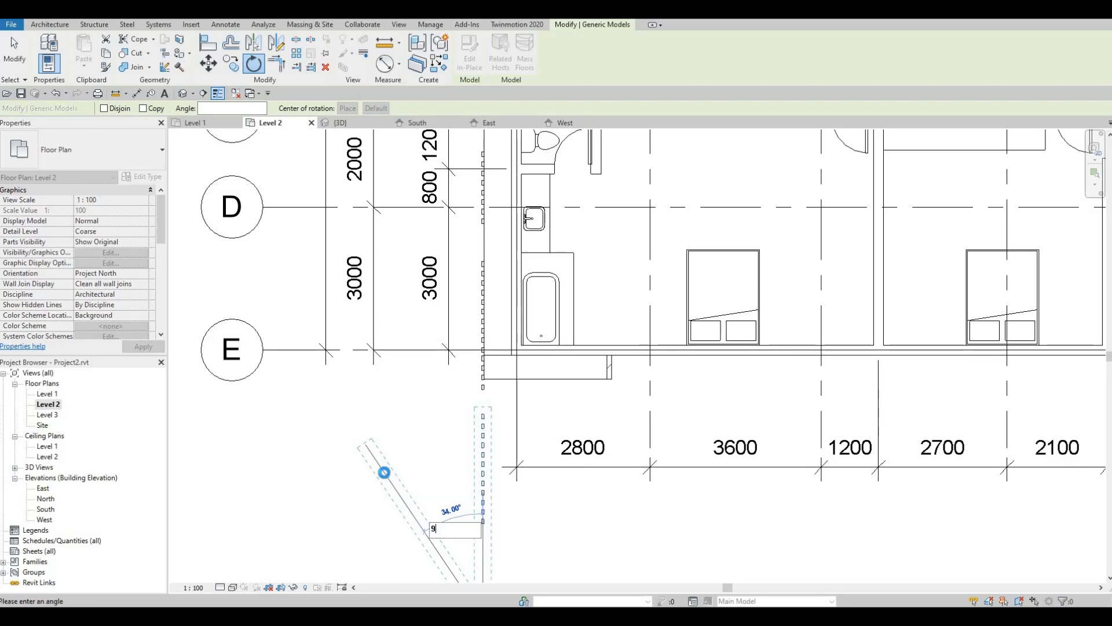
type("0")
key("Return")
scroll(457, 427, "down", 3)
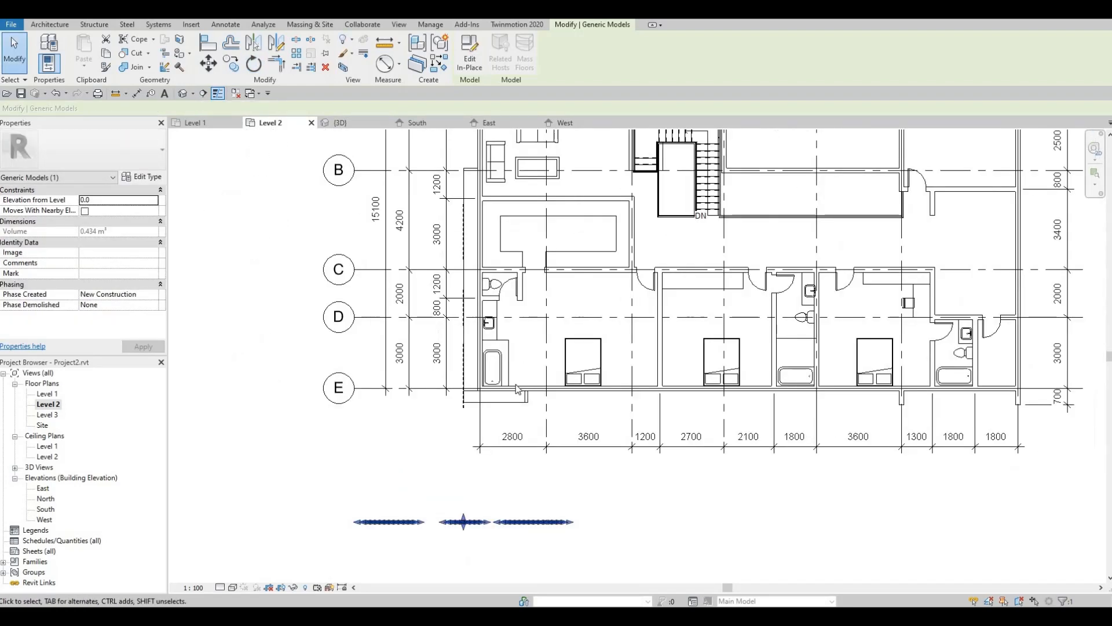
scroll(513, 421, "up", 2)
scroll(547, 455, "up", 1)
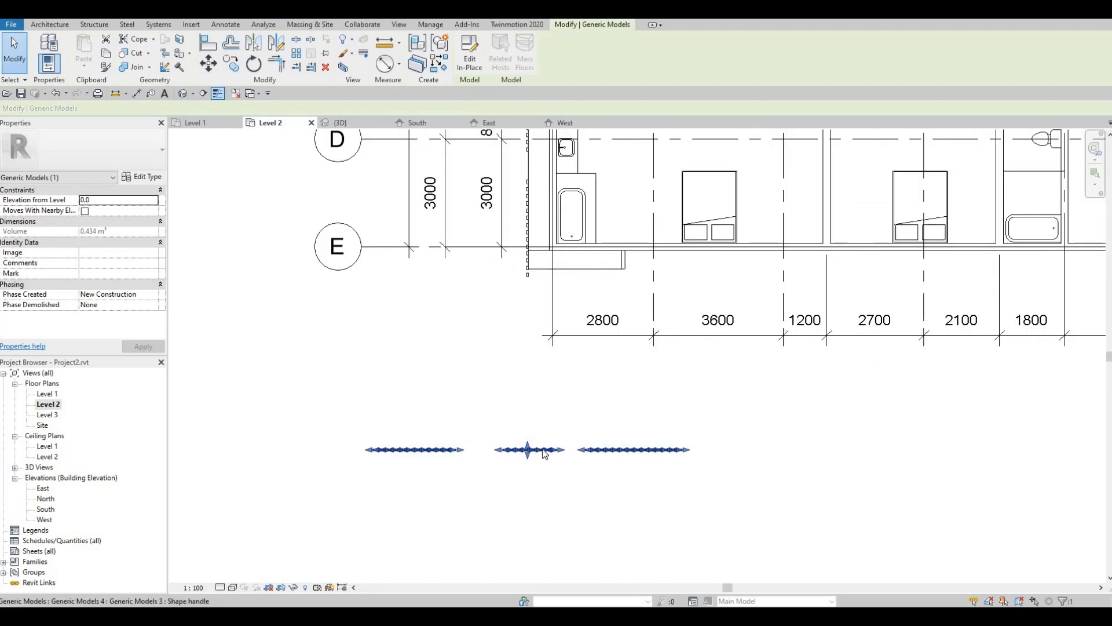
left_click_drag(597, 450, 612, 317)
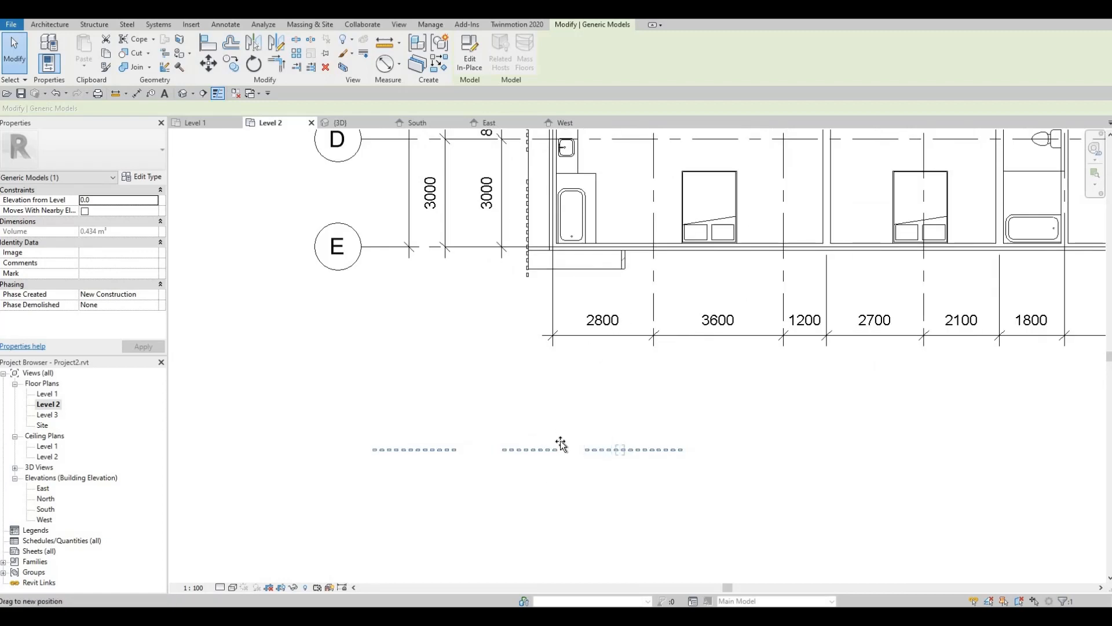
left_click_drag(550, 450, 536, 450)
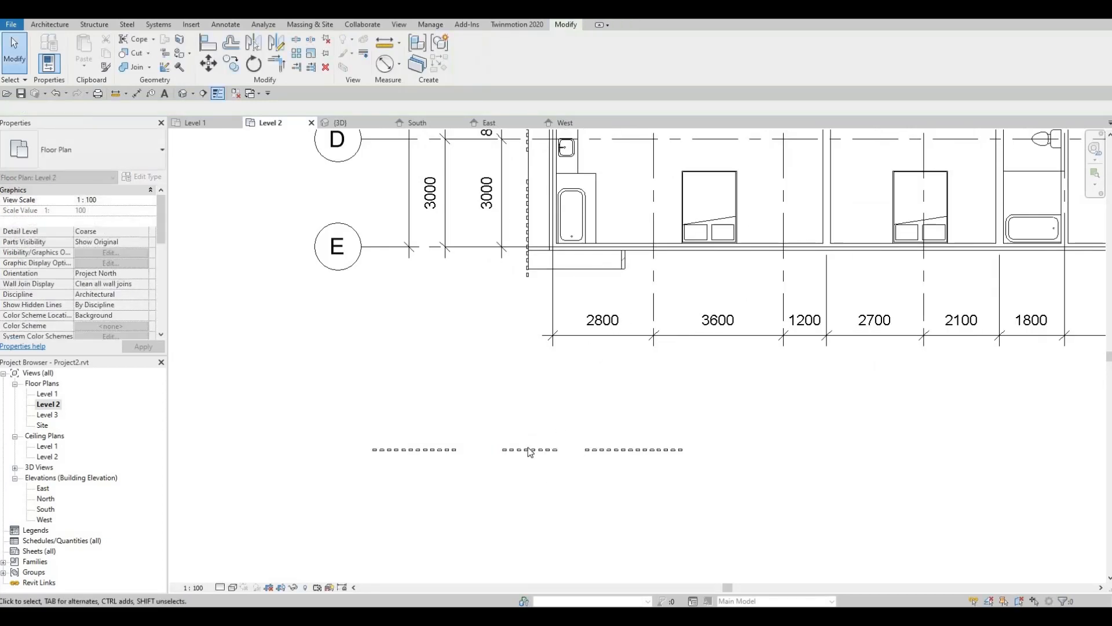
- Copy the rotated slat row onto the outer edge of the frame below grid E, starting near its corner, and end the copying
left_click(529, 449)
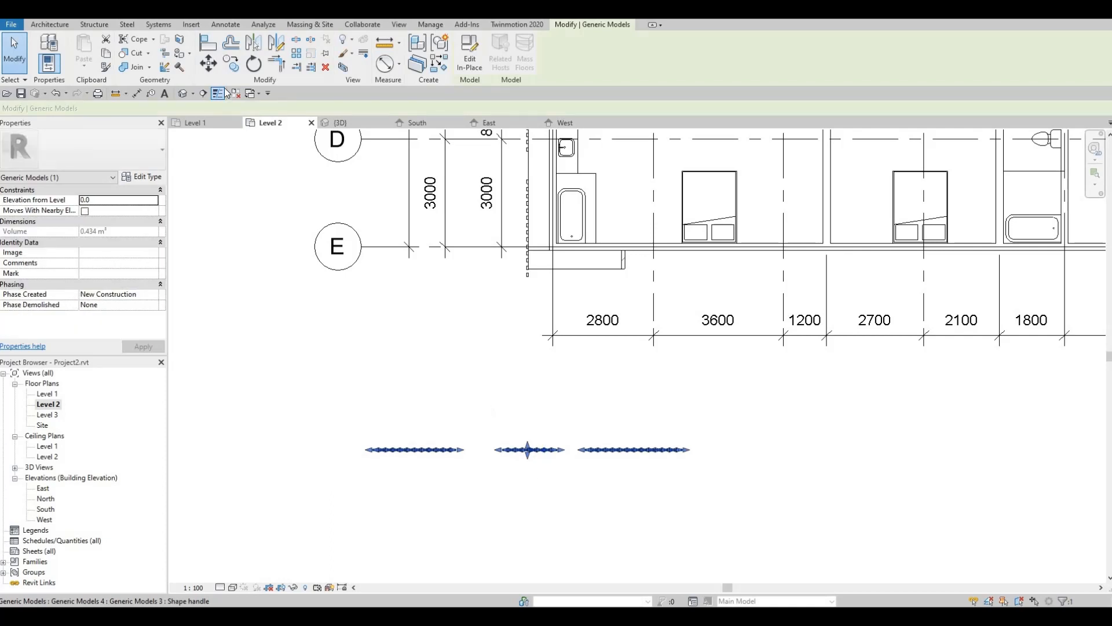
left_click(229, 64)
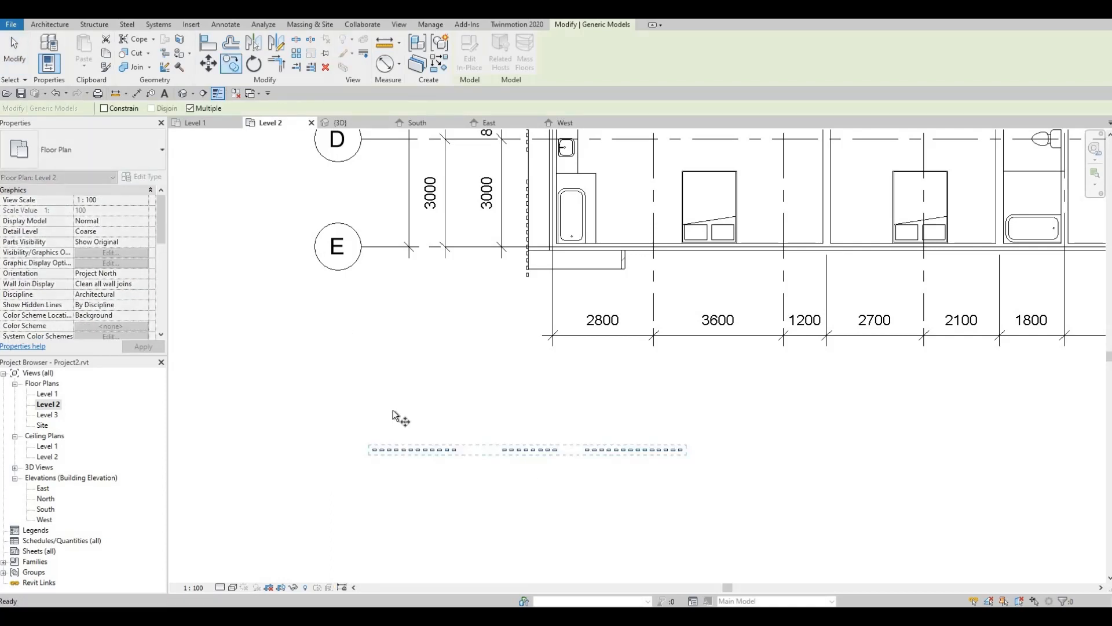
left_click(414, 451)
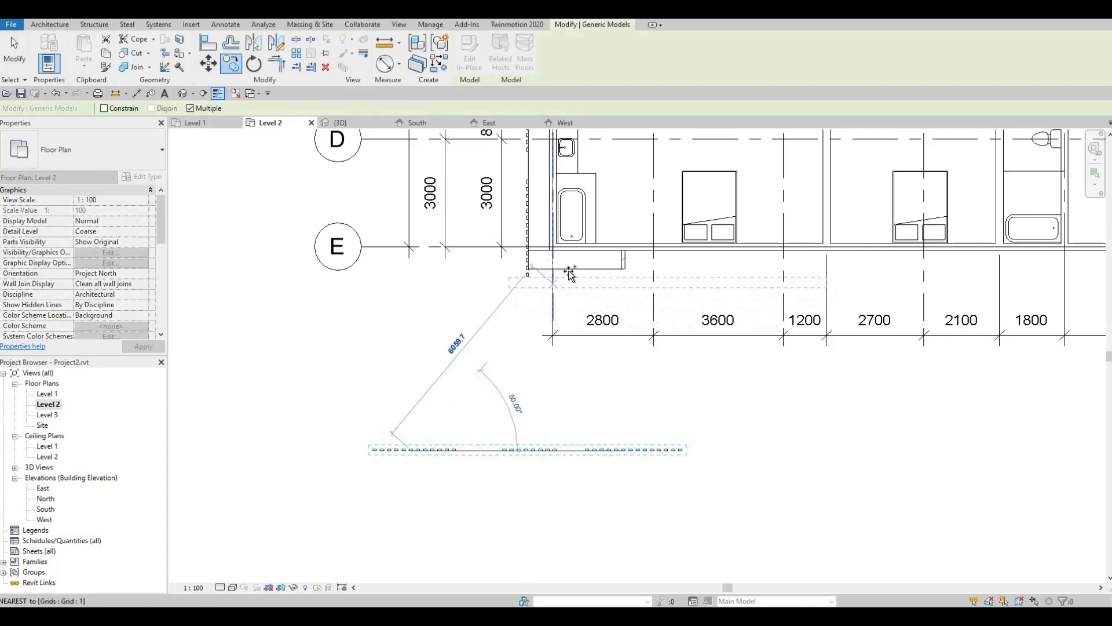
scroll(585, 257, "up", 5)
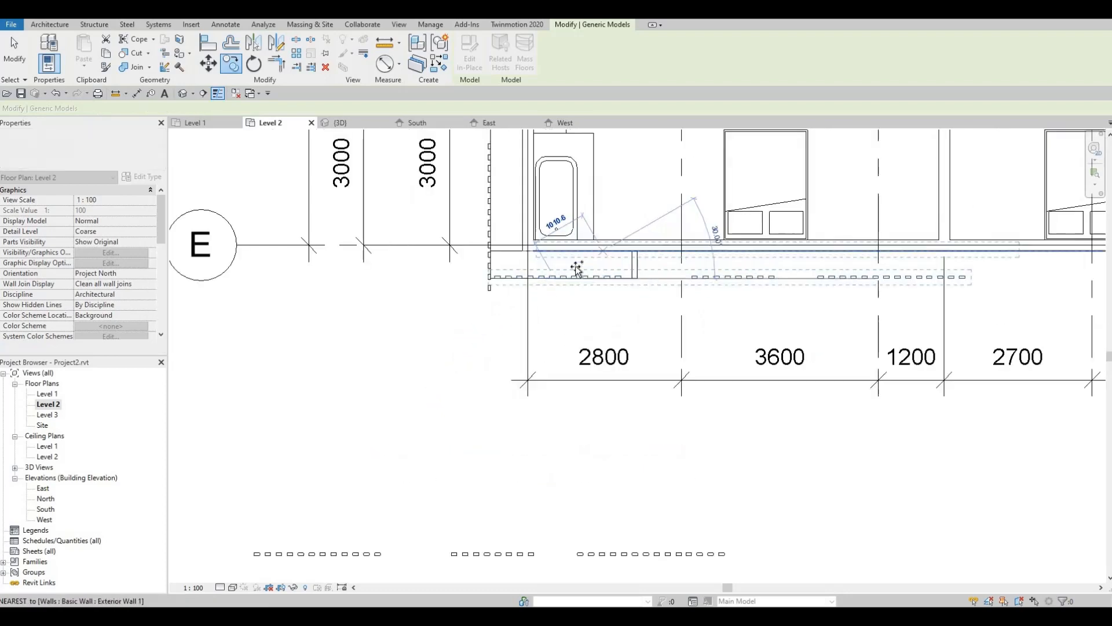
scroll(456, 280, "up", 2)
key("Escape")
key("Escape")
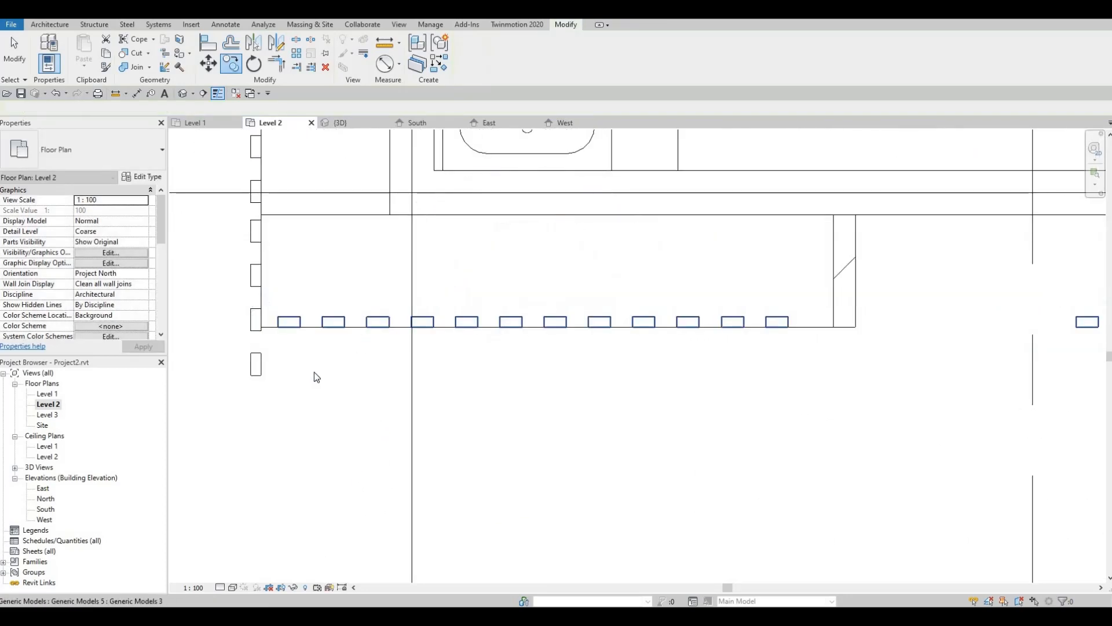
key("a")
key("l")
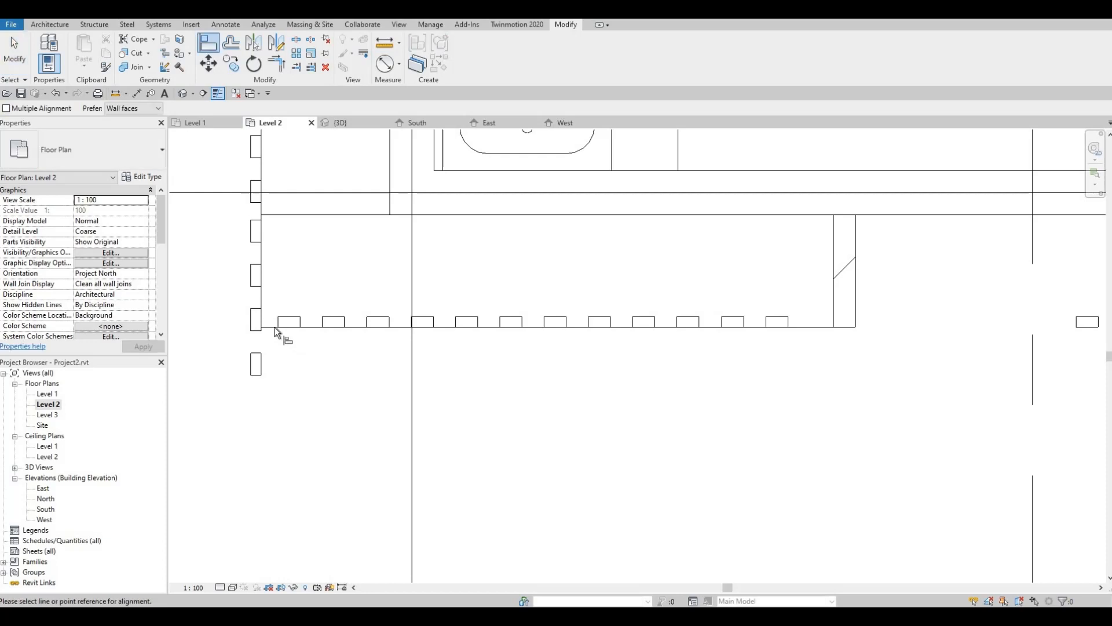
left_click(287, 325)
key("Escape")
- Move the new slat row slightly outward so that it sits just outside the frame's outer edge
left_click(334, 325)
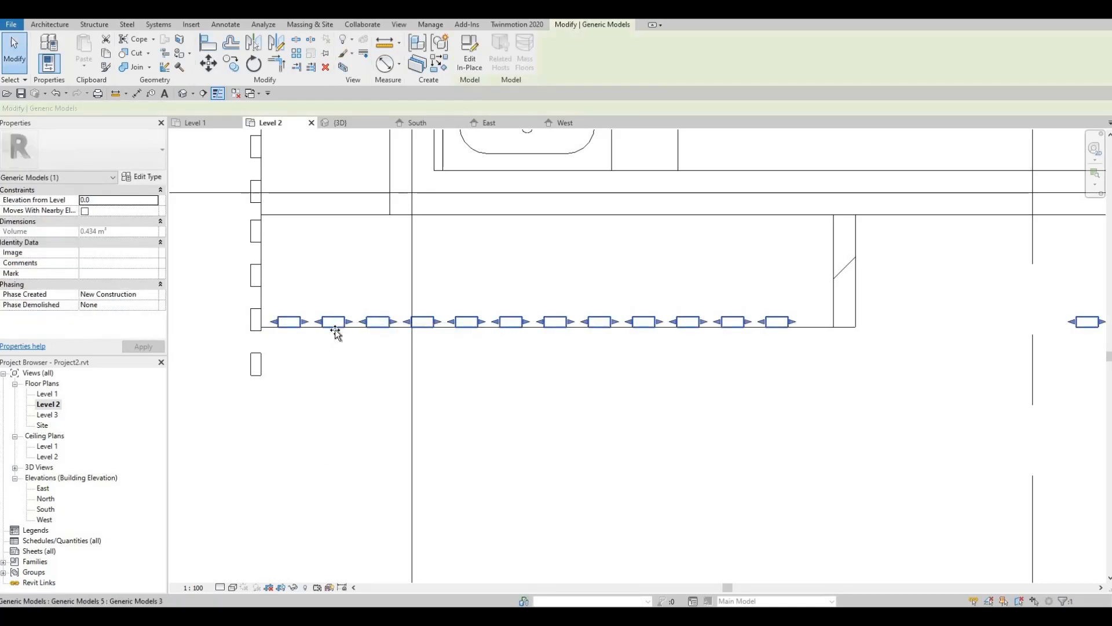
left_click_drag(336, 330, 336, 330)
left_click(308, 359)
scroll(297, 329, "up", 4)
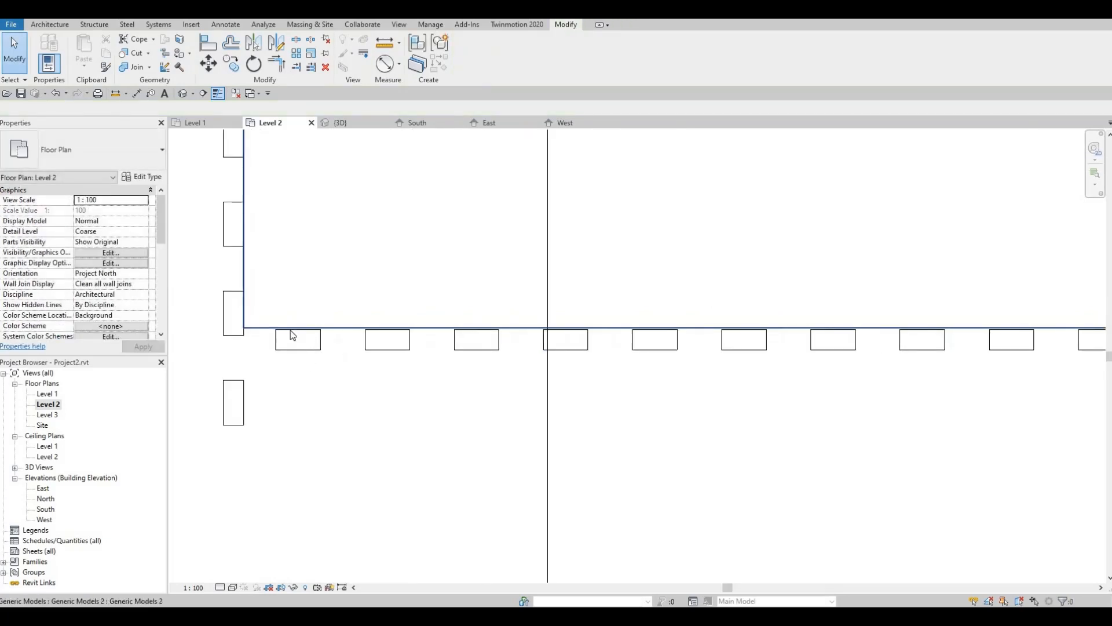
- Open the South elevation to check the new slat row against the frame
scroll(288, 330, "down", 5)
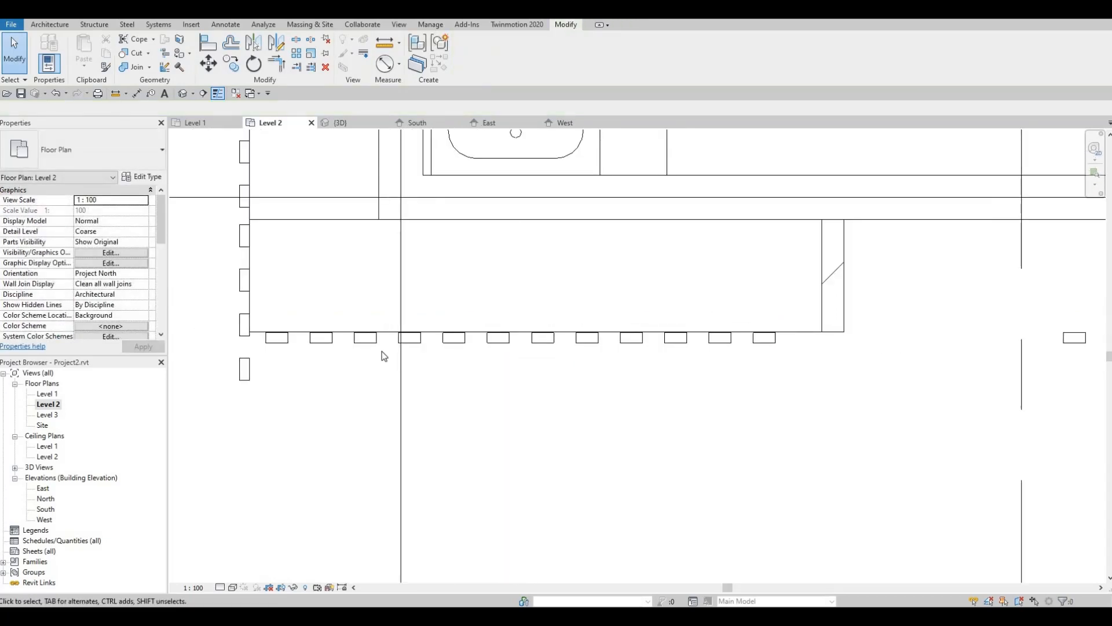
scroll(383, 355, "down", 2)
middle_click_drag(465, 356, 457, 357)
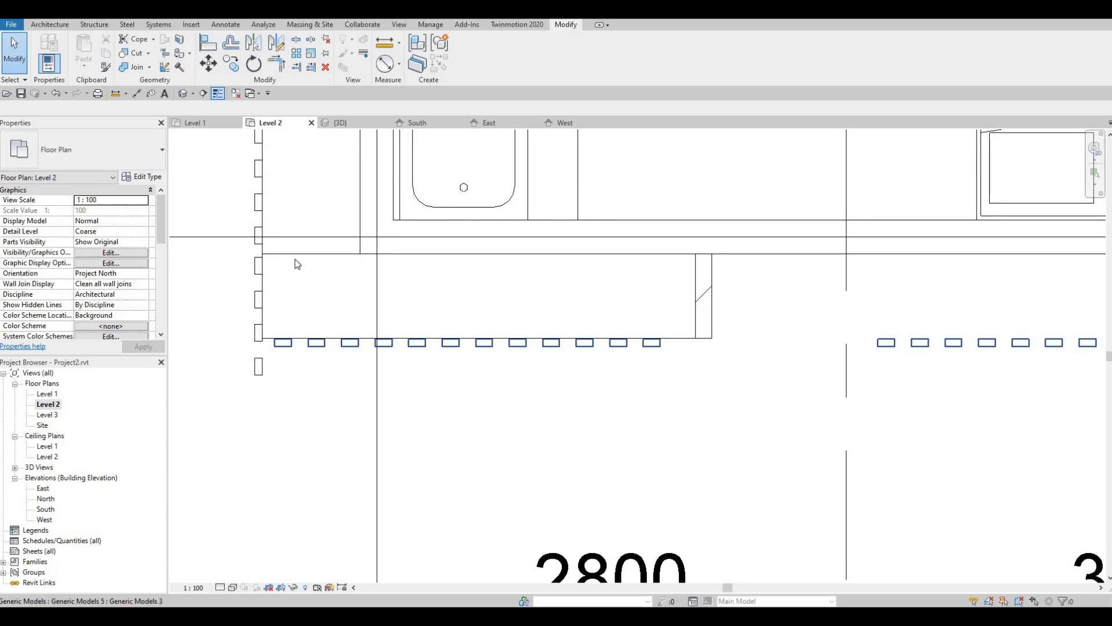
double_click(46, 509)
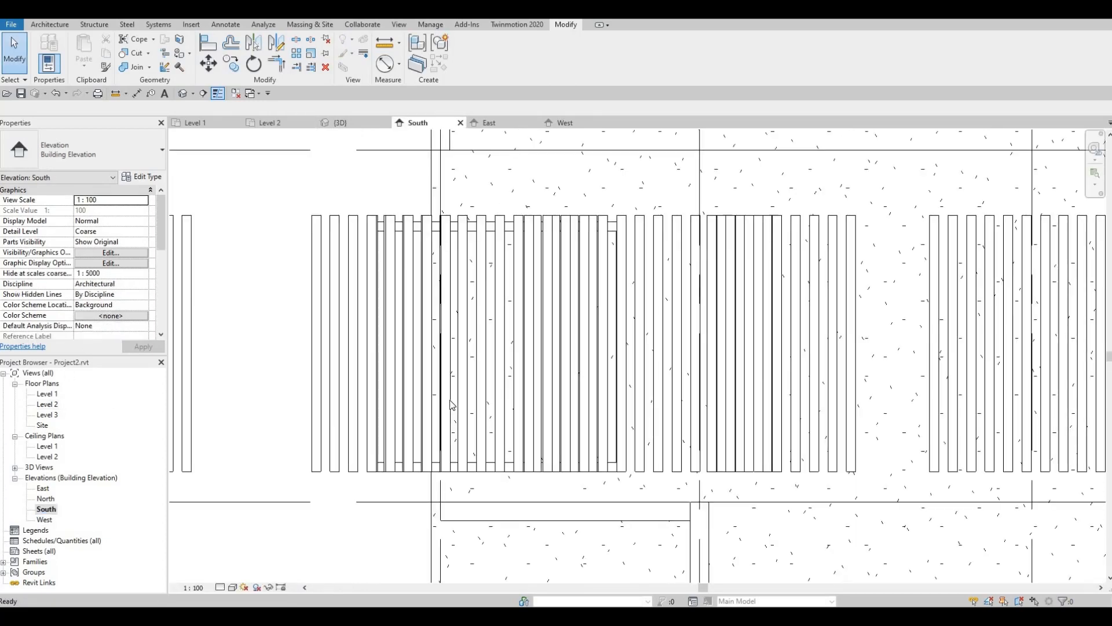
- Delete the surplus slat row that projects farthest beyond grid 1 in the South elevation
left_click(571, 367)
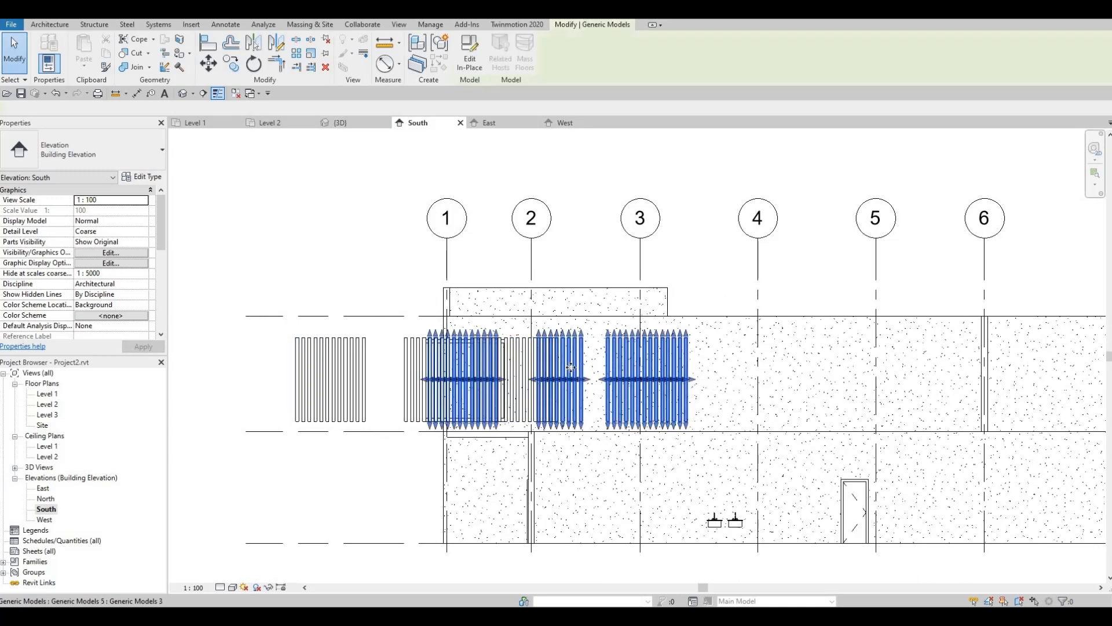
key("Escape")
left_click(318, 362)
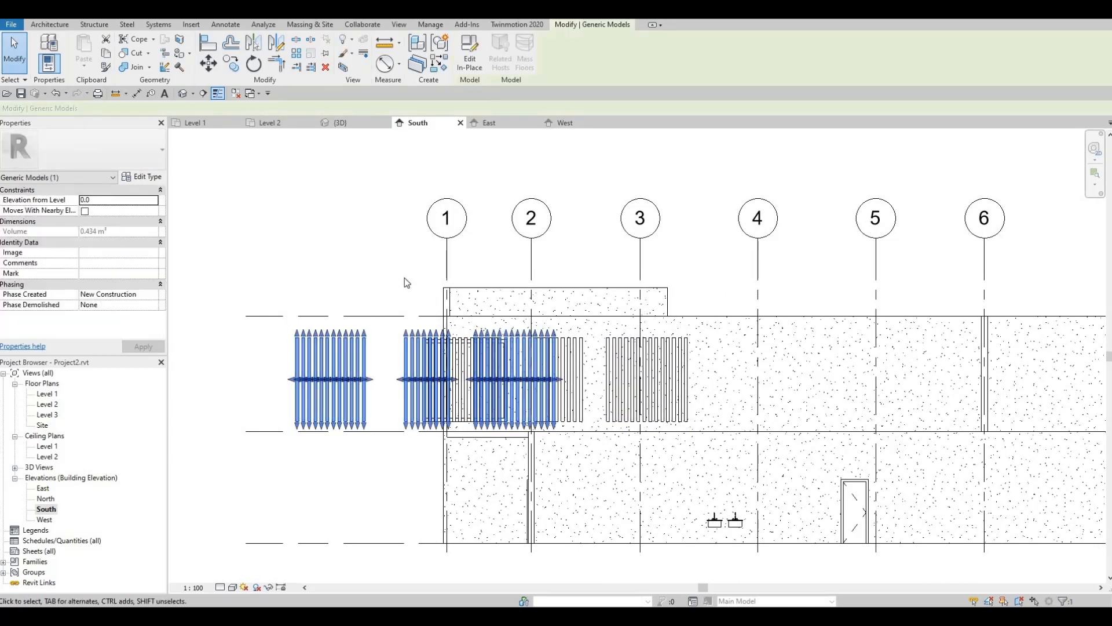
scroll(404, 277, "down", 1)
middle_click_drag(424, 318, 401, 355)
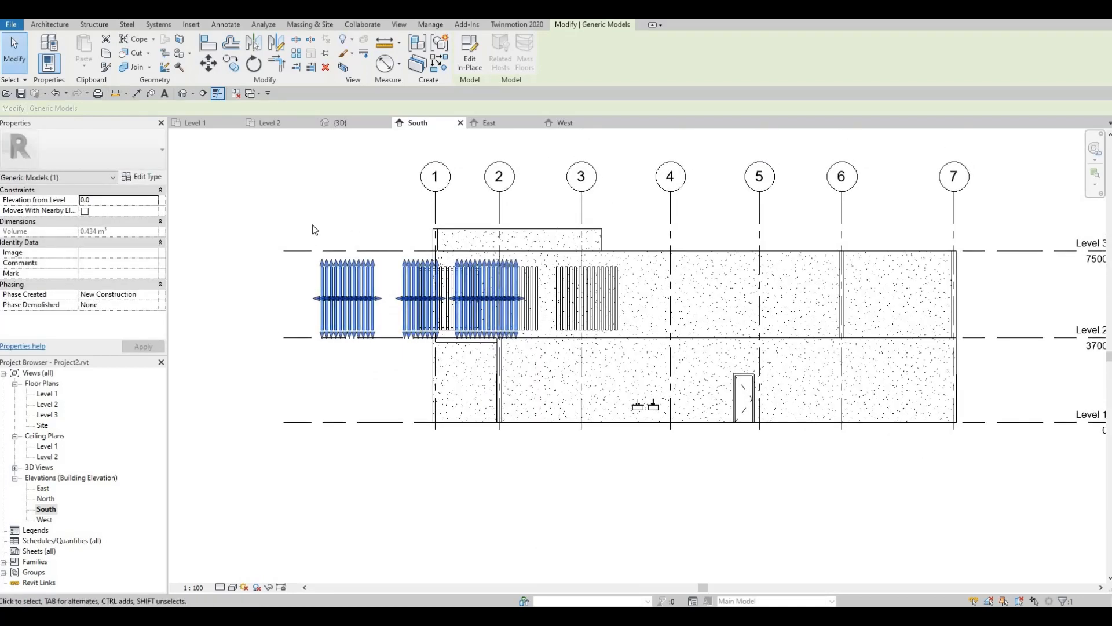
left_click(340, 228)
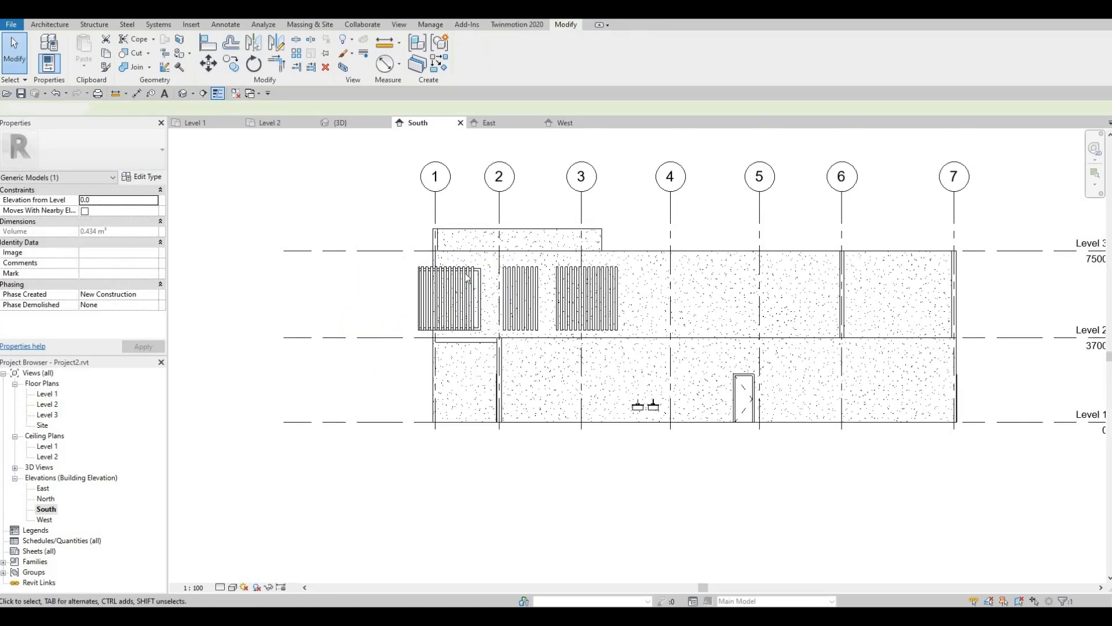
left_click(528, 291)
scroll(524, 283, "up", 4)
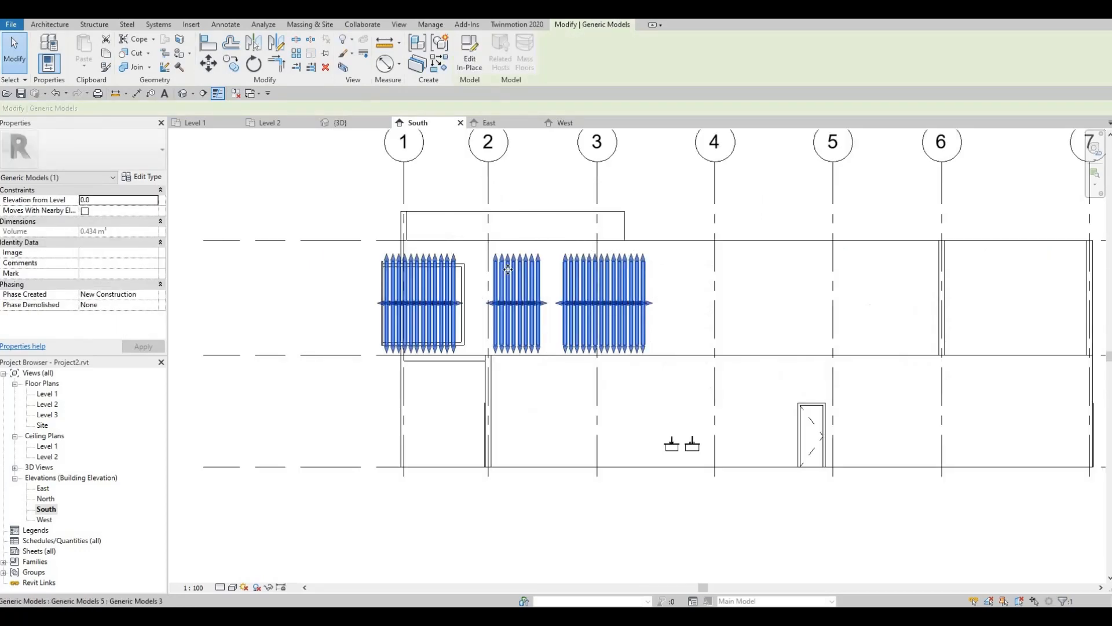
left_click(469, 65)
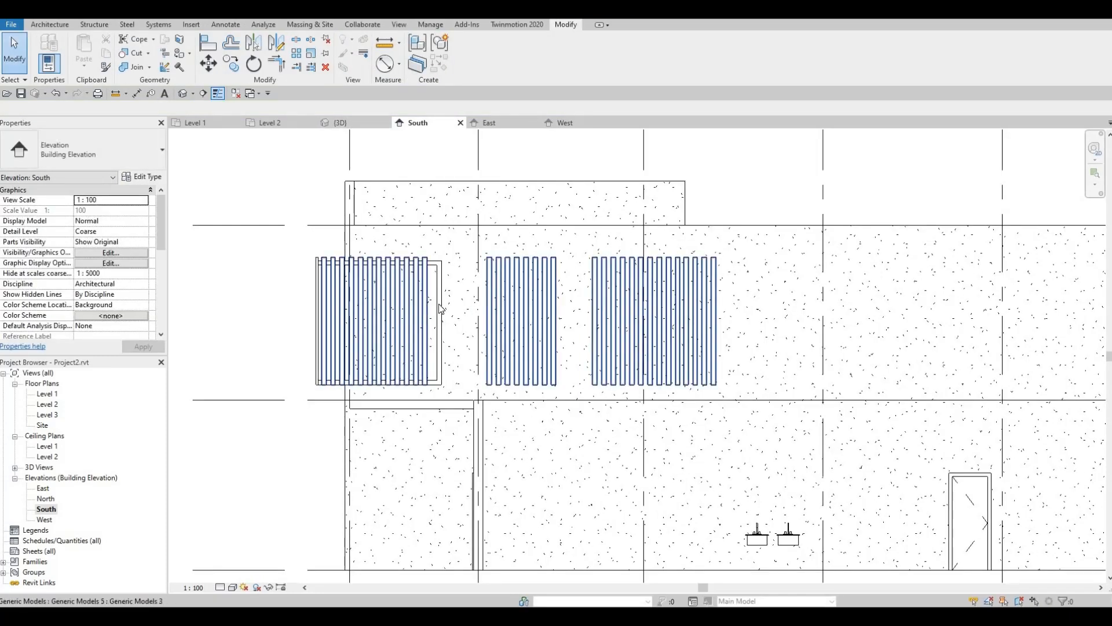
- Open the south slat row's extrusion sketch in the 3D view and delete the two slat groups farther along the wall, keeping the corner group
left_click(183, 94)
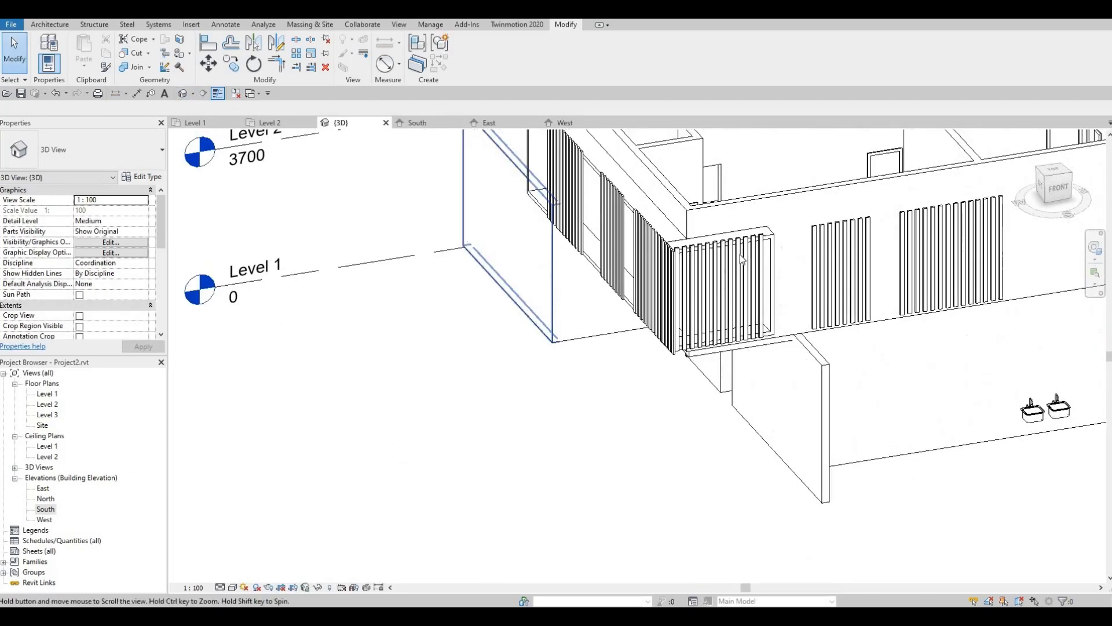
left_click(770, 268)
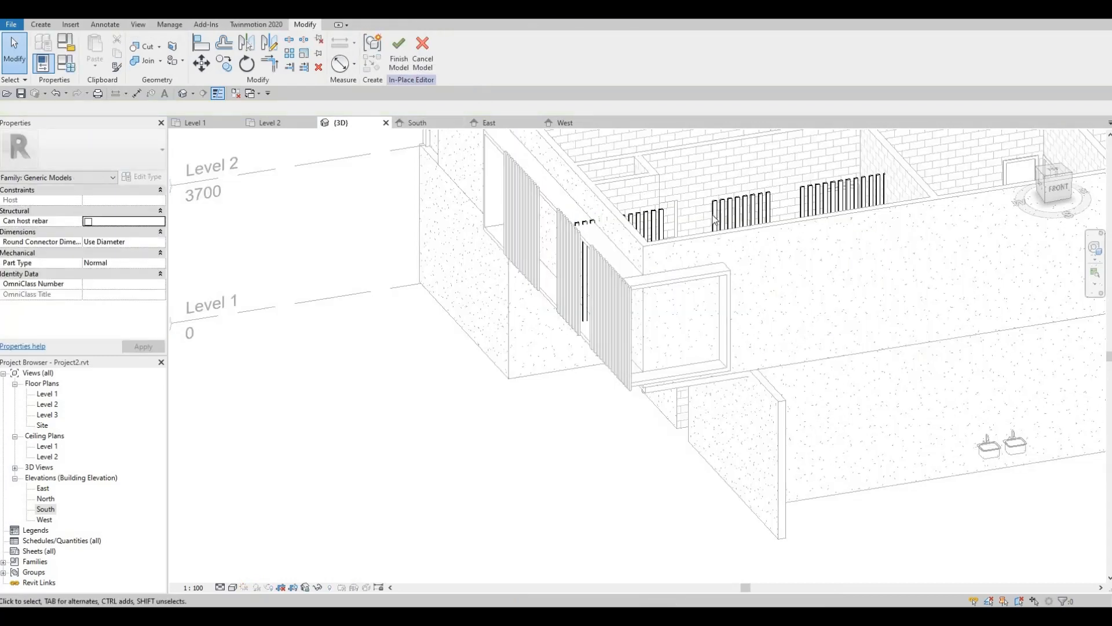
left_click(725, 217)
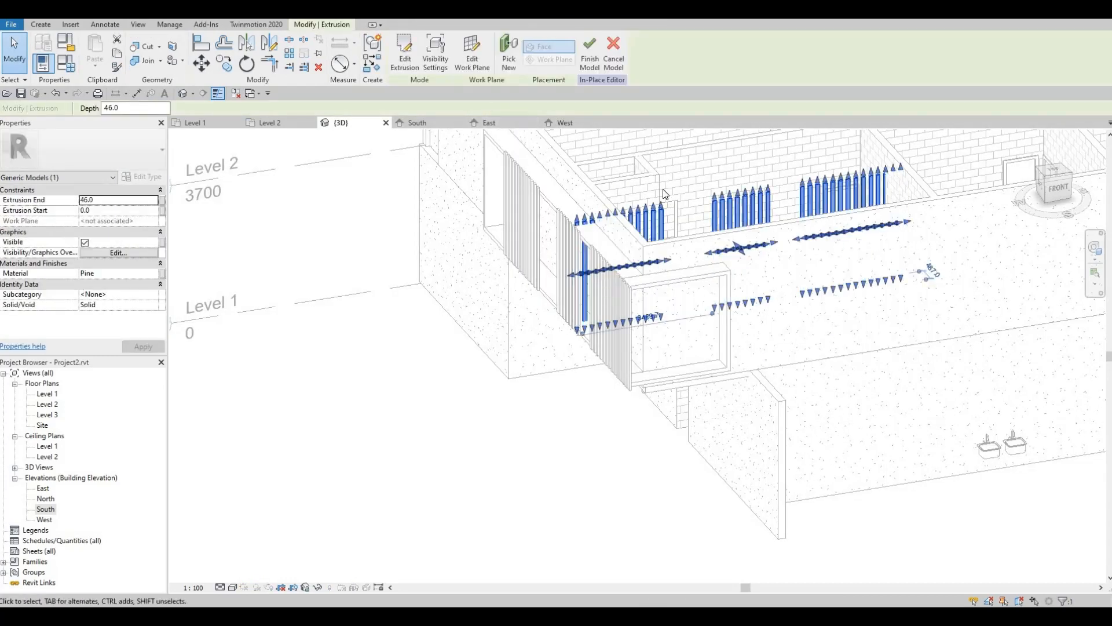
left_click(404, 65)
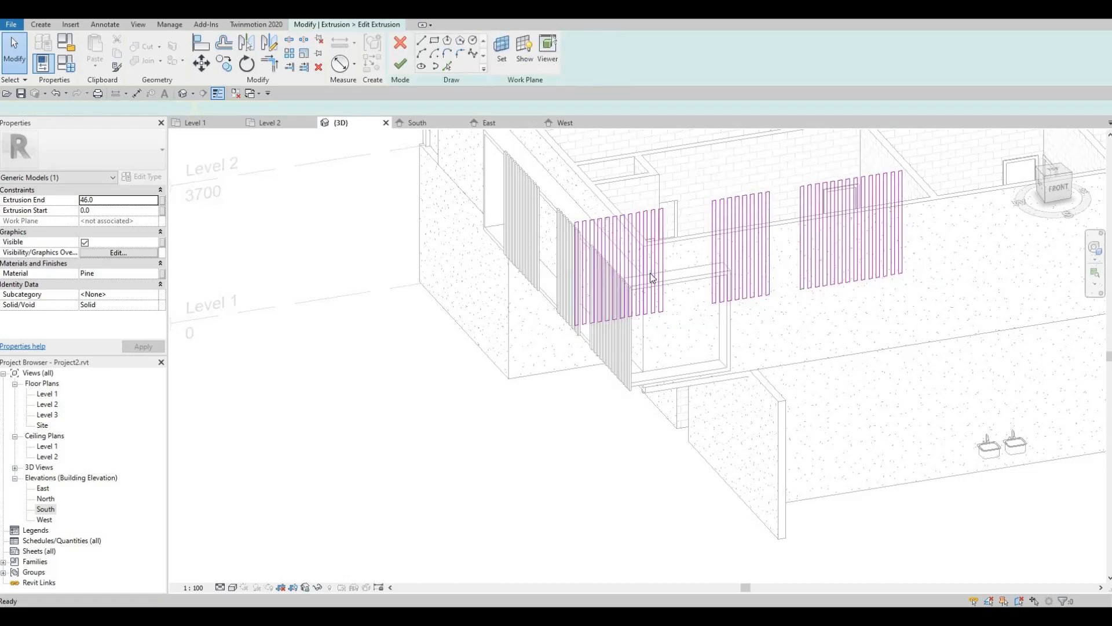
middle_click_drag(650, 273, 577, 301)
left_click_drag(627, 197, 892, 331)
key("Delete")
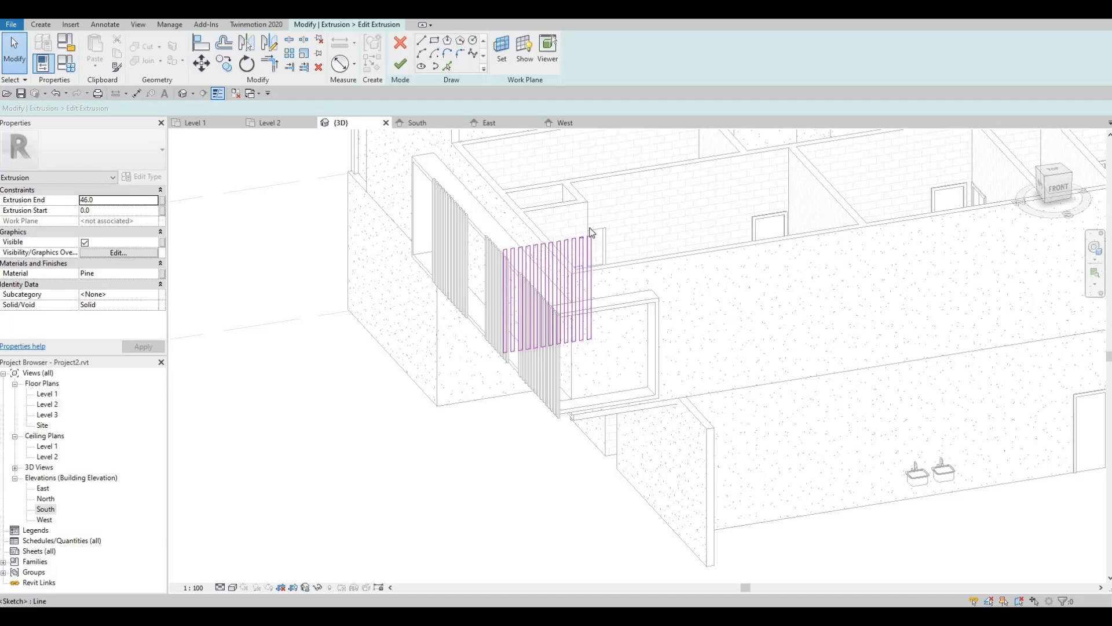
- Copy the last two slat outlines 360 mm farther along the row, and finish the sketch and the in-place model
scroll(590, 232, "up", 5)
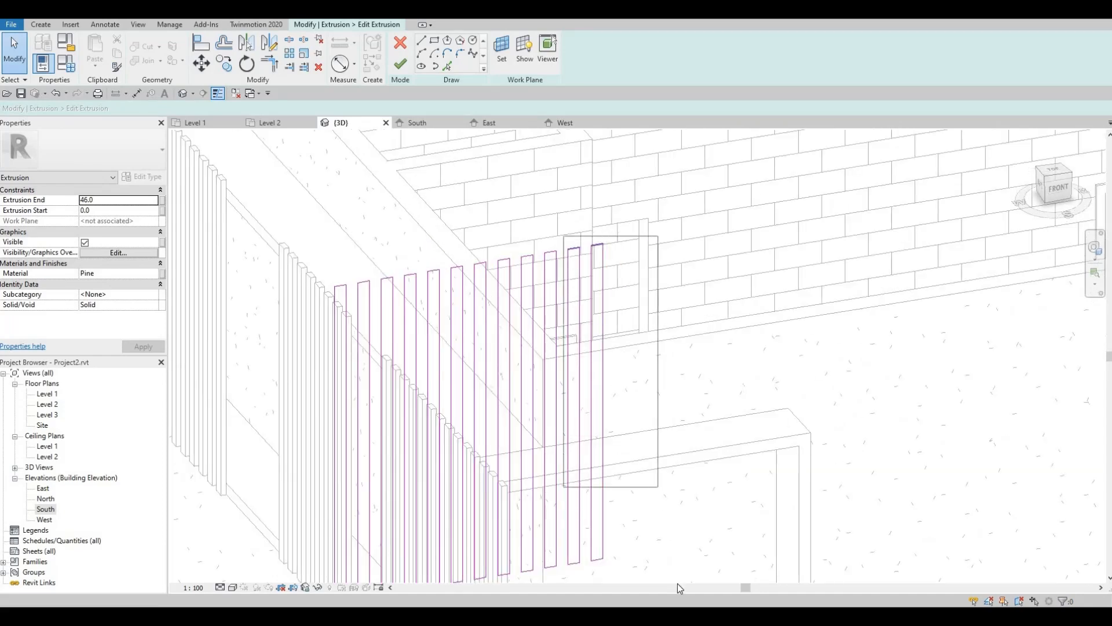
left_click_drag(676, 583, 677, 584)
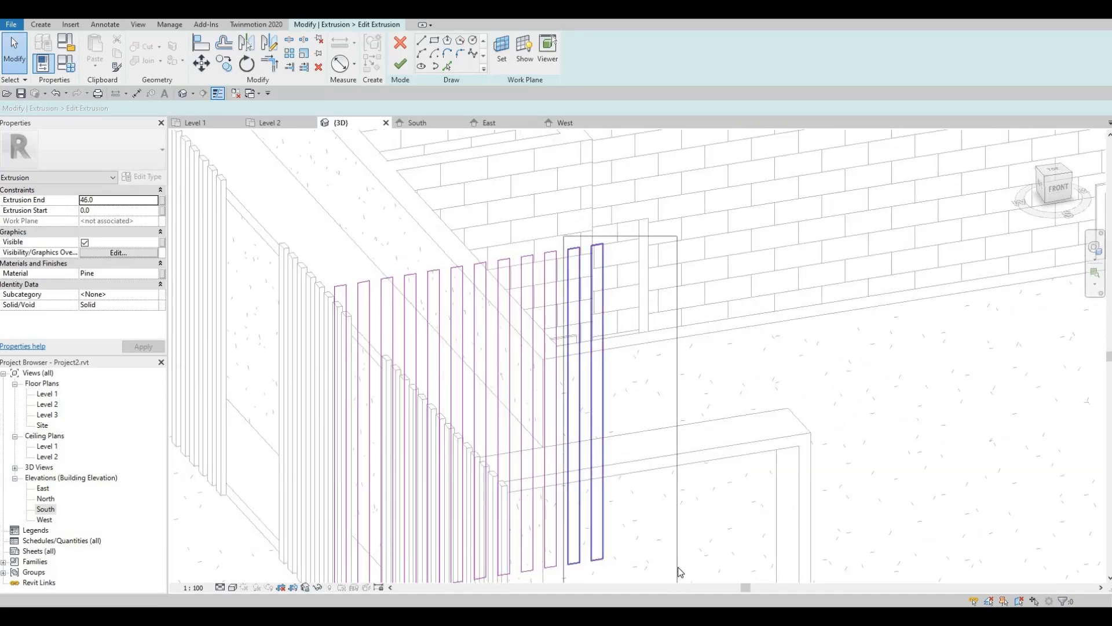
left_click(230, 70)
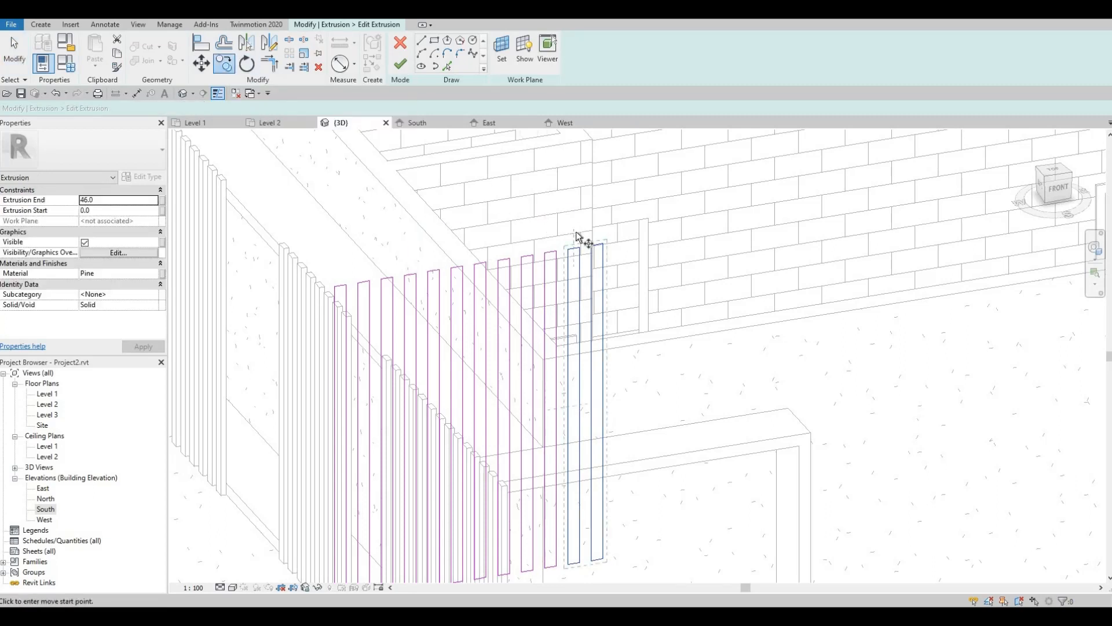
scroll(574, 272, "up", 2)
scroll(568, 275, "up", 2)
left_click(593, 269)
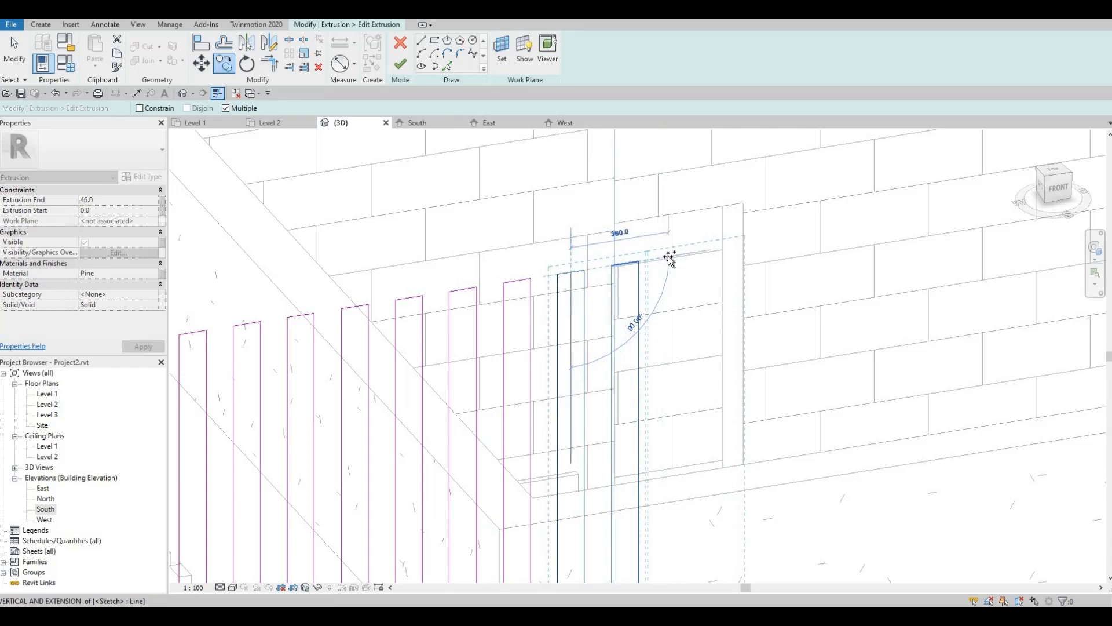
left_click(669, 259)
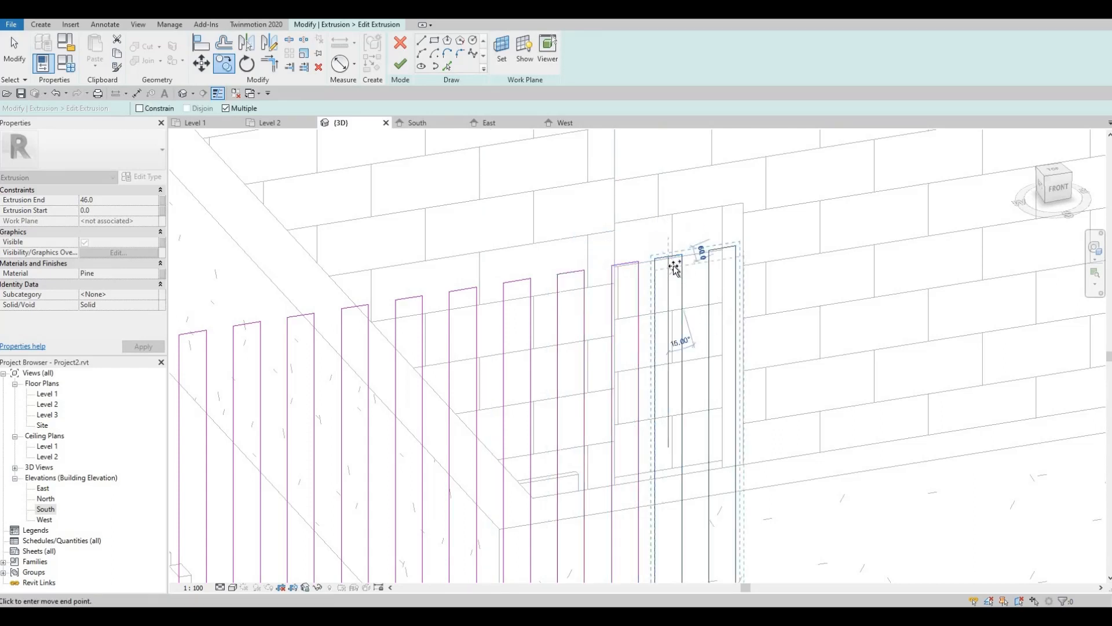
left_click(400, 64)
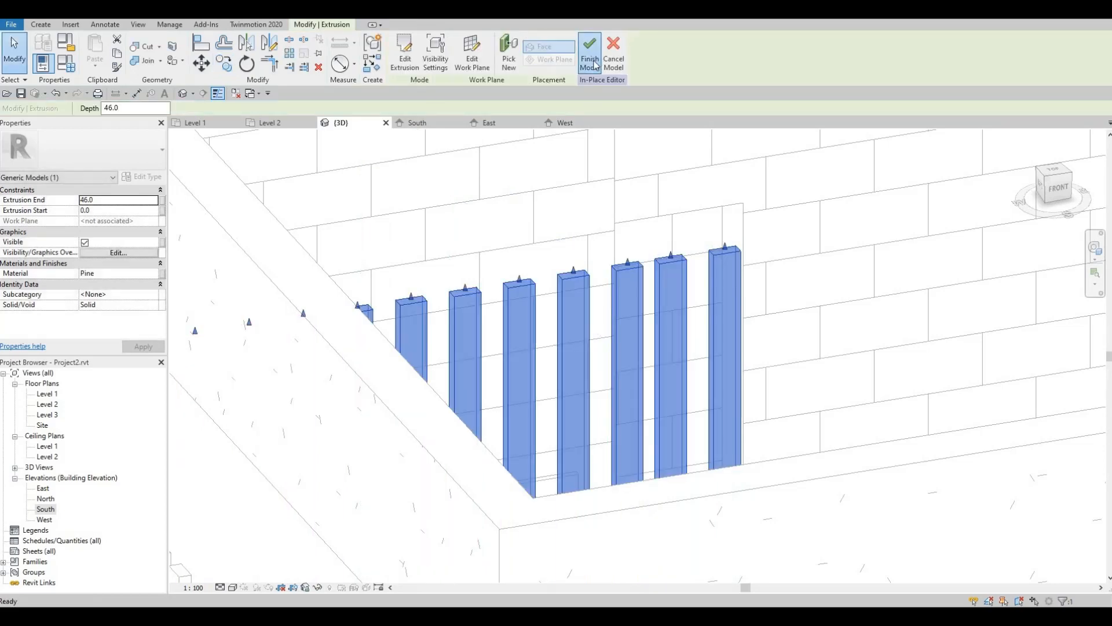
left_click(596, 65)
scroll(535, 197, "down", 4)
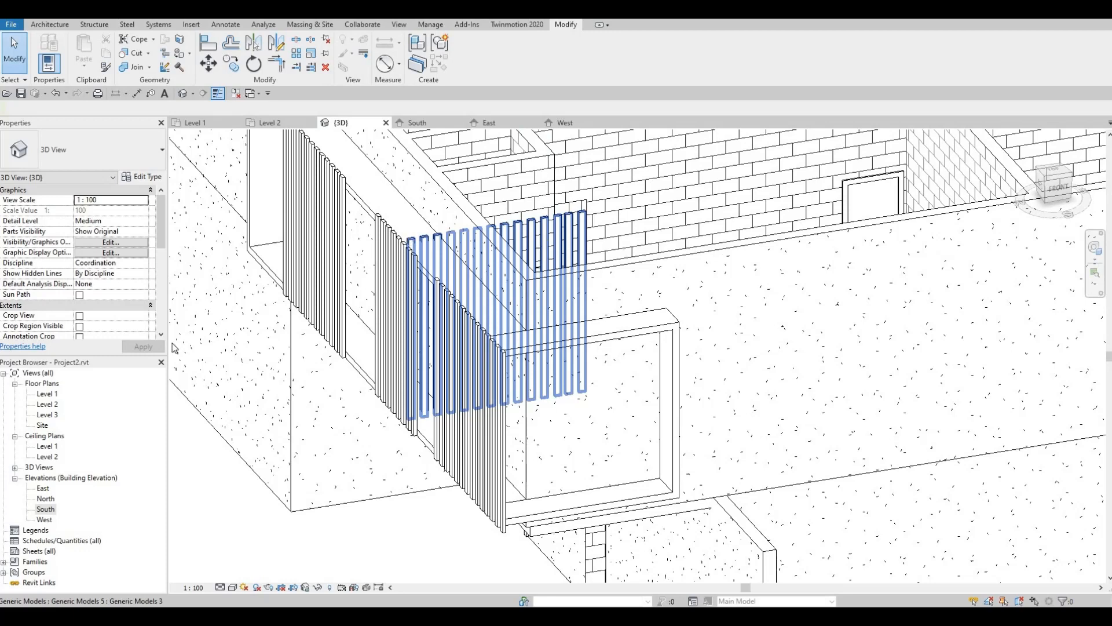
- In the Level 2 plan, stretch the south slat row's outer face to just beyond the frame's outer edge below grid E
double_click(47, 405)
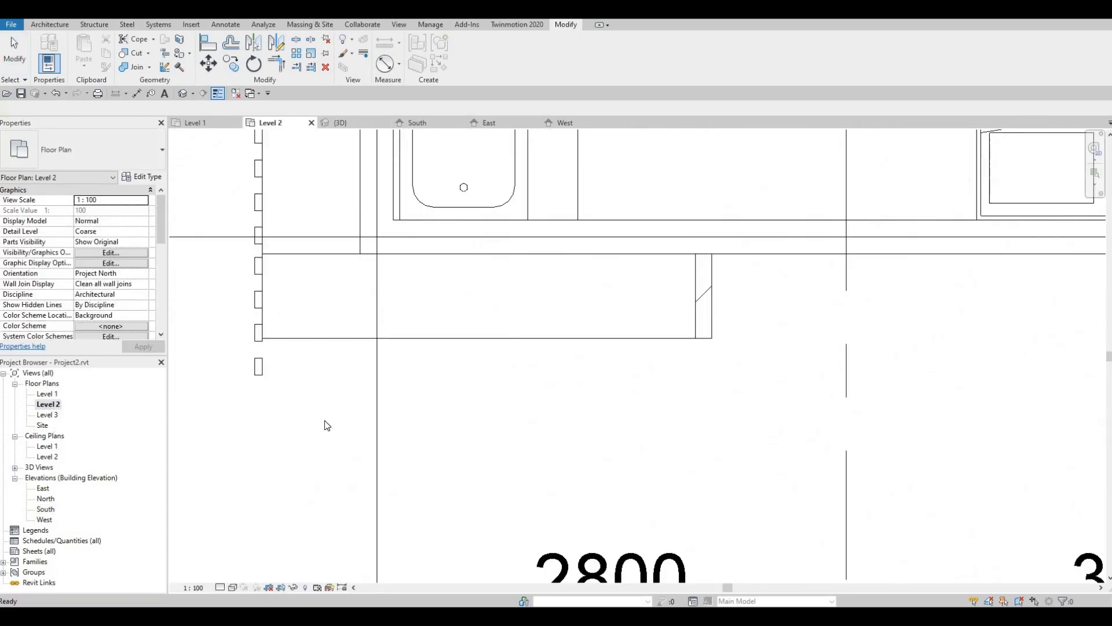
scroll(417, 498, "down", 4)
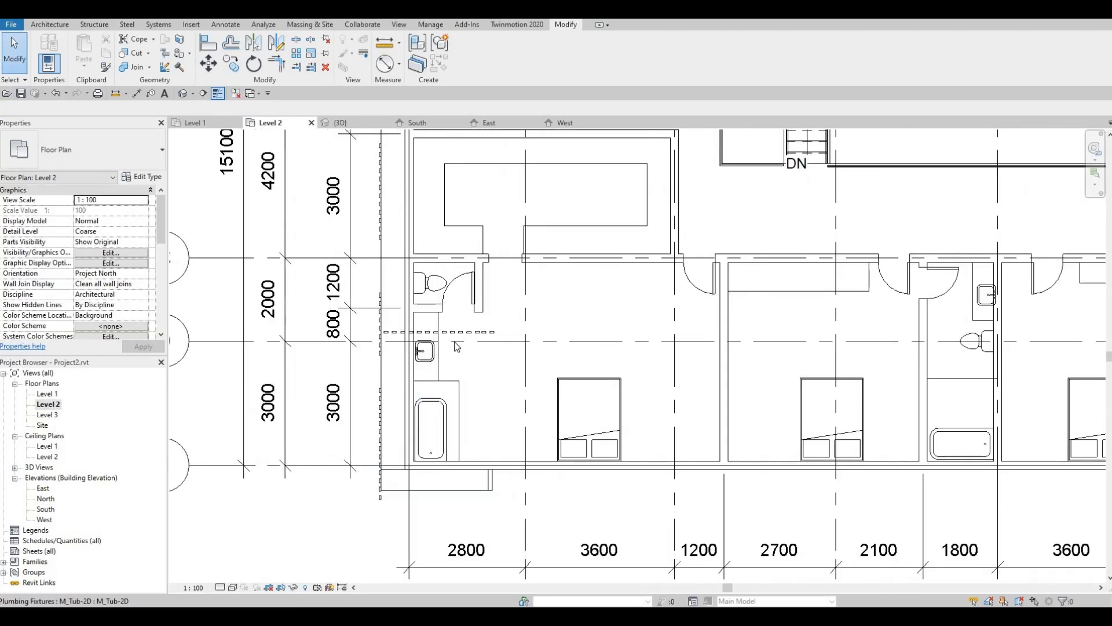
left_click_drag(450, 333, 420, 492)
key("Escape")
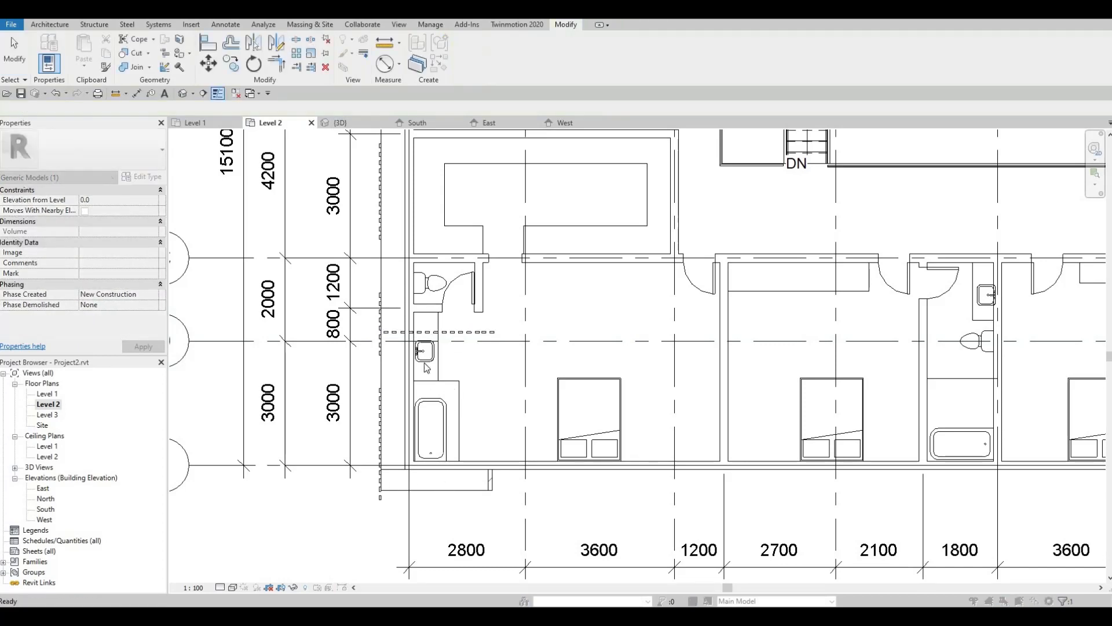
middle_click_drag(442, 346, 454, 248)
scroll(446, 248, "up", 4)
left_click(441, 242)
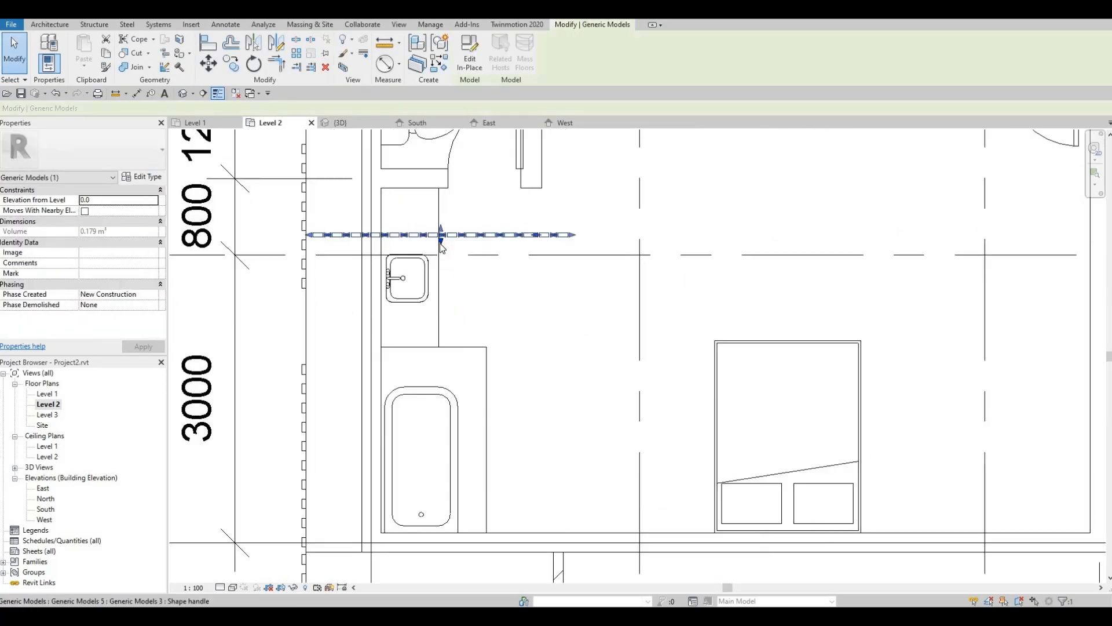
left_click_drag(439, 257, 442, 503)
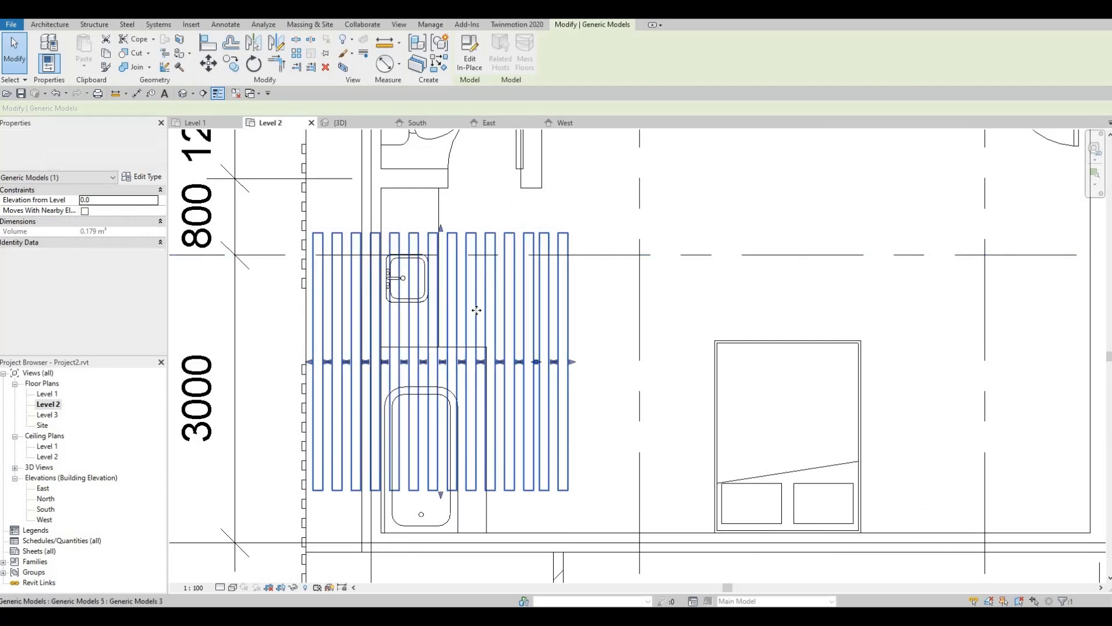
middle_click_drag(442, 503, 470, 329)
left_click_drag(478, 380, 484, 437)
left_click_drag(480, 349, 480, 350)
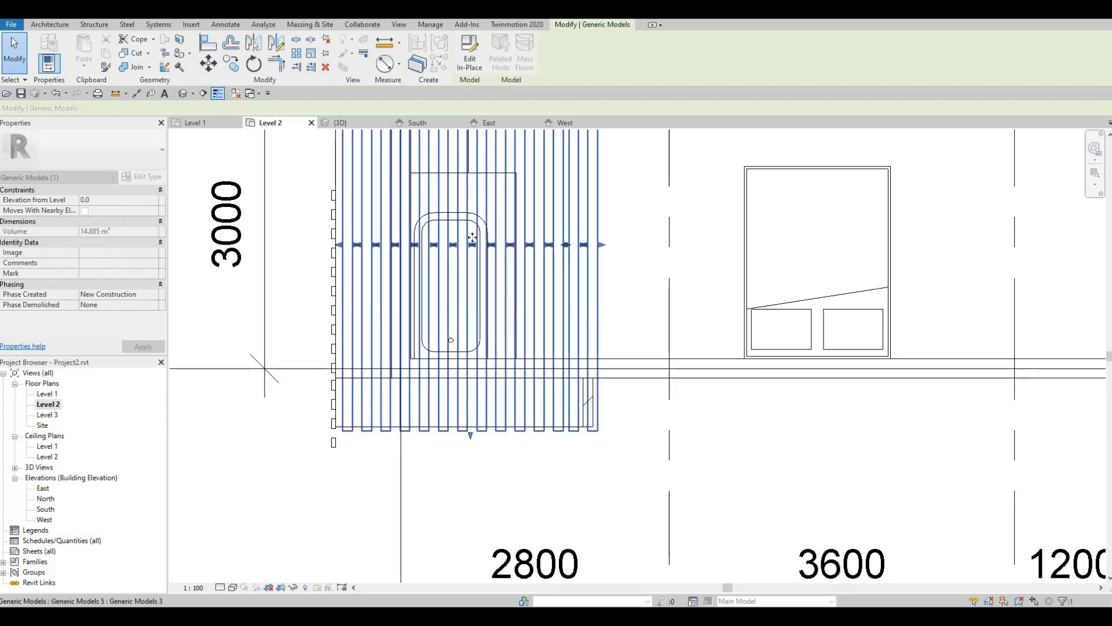
- Bring the stretched slats' inner face up to the frame's outer edge so that only a thin row remains outside it
scroll(480, 350, "down", 2)
left_click_drag(485, 280, 489, 400)
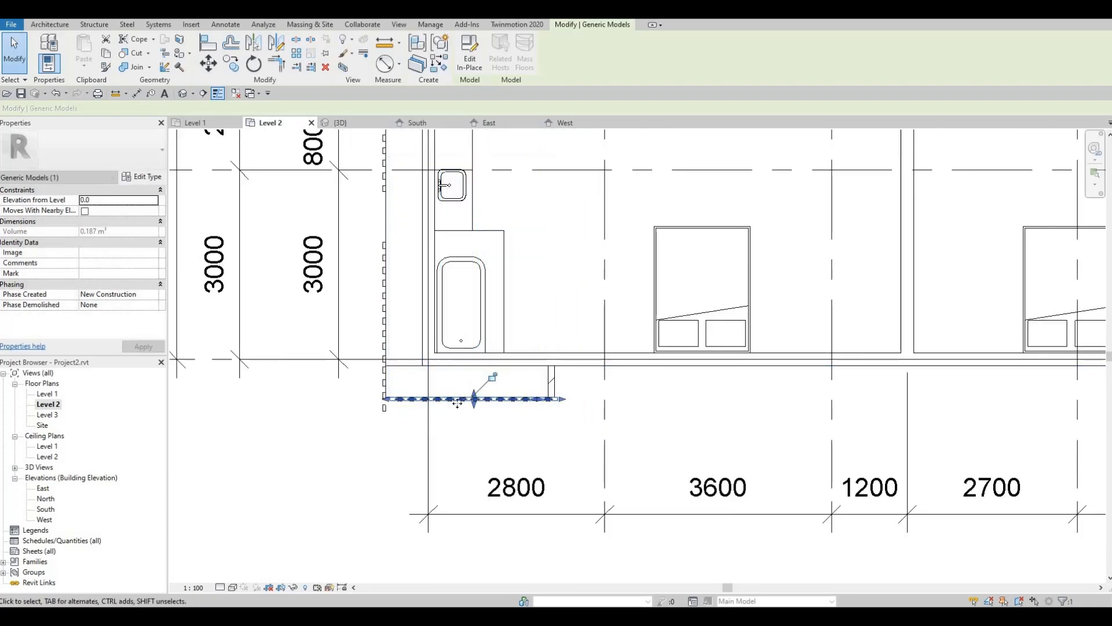
scroll(489, 399, "up", 5)
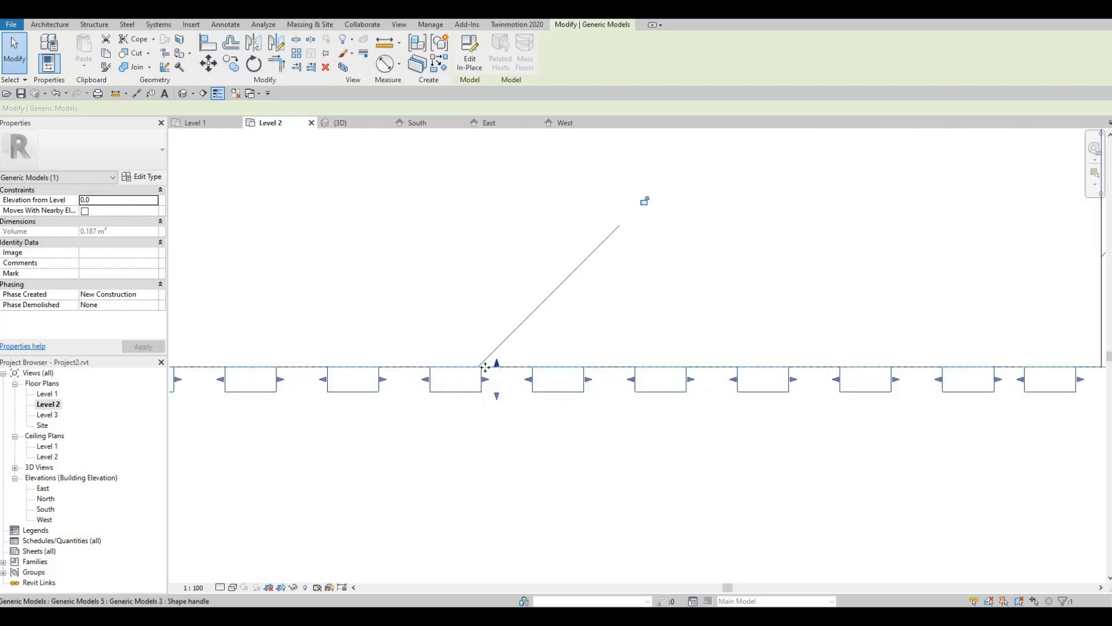
scroll(494, 362, "down", 4)
middle_click_drag(389, 357, 401, 363)
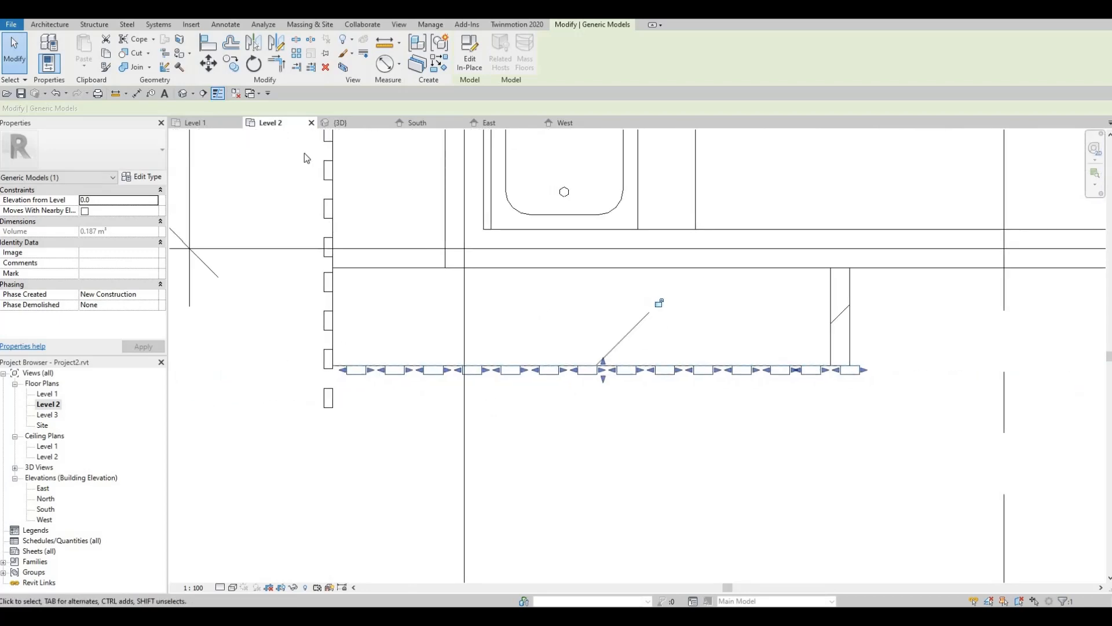
- Delete the projecting end slat at the south corner from the side screen's extrusion sketch in 3D, and finish the in-place model
key("Escape")
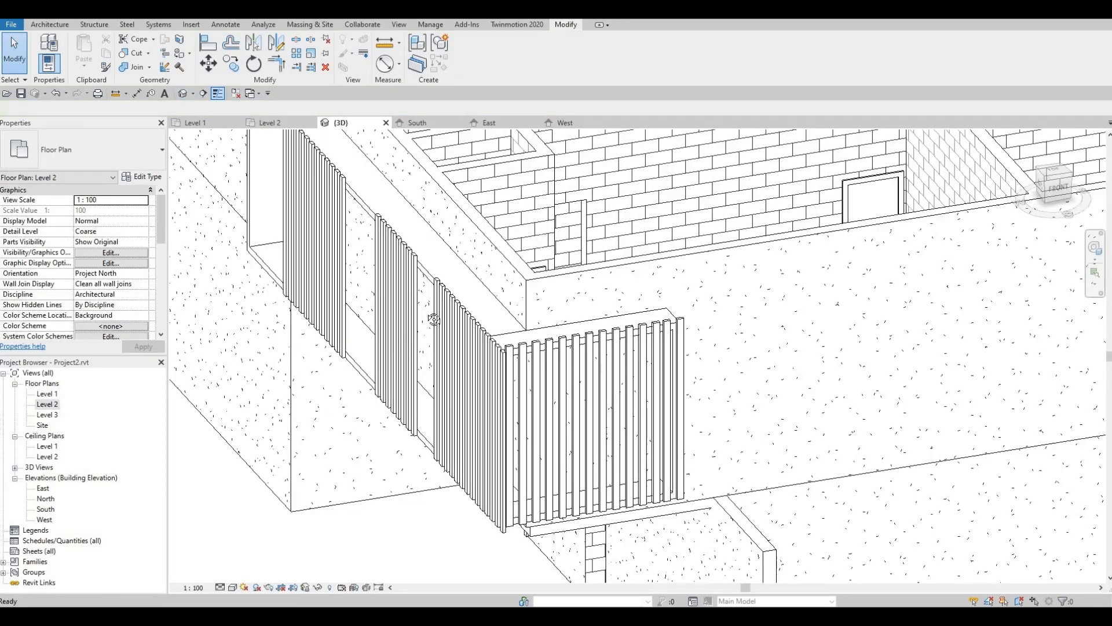
middle_click_drag(432, 317, 630, 369, "shift")
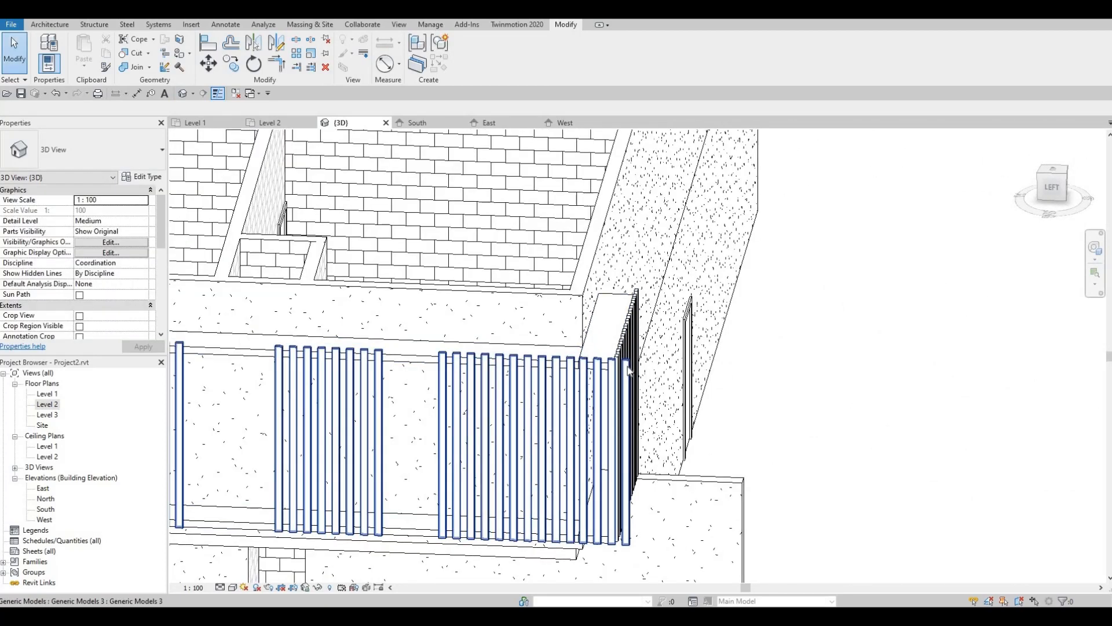
left_click(622, 364)
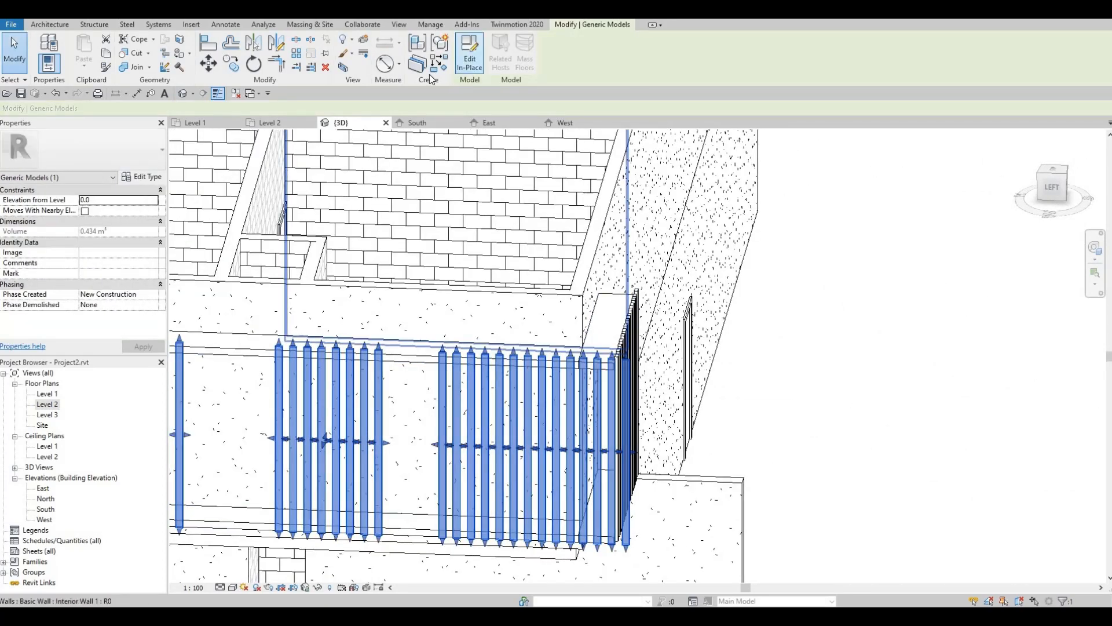
left_click(627, 377)
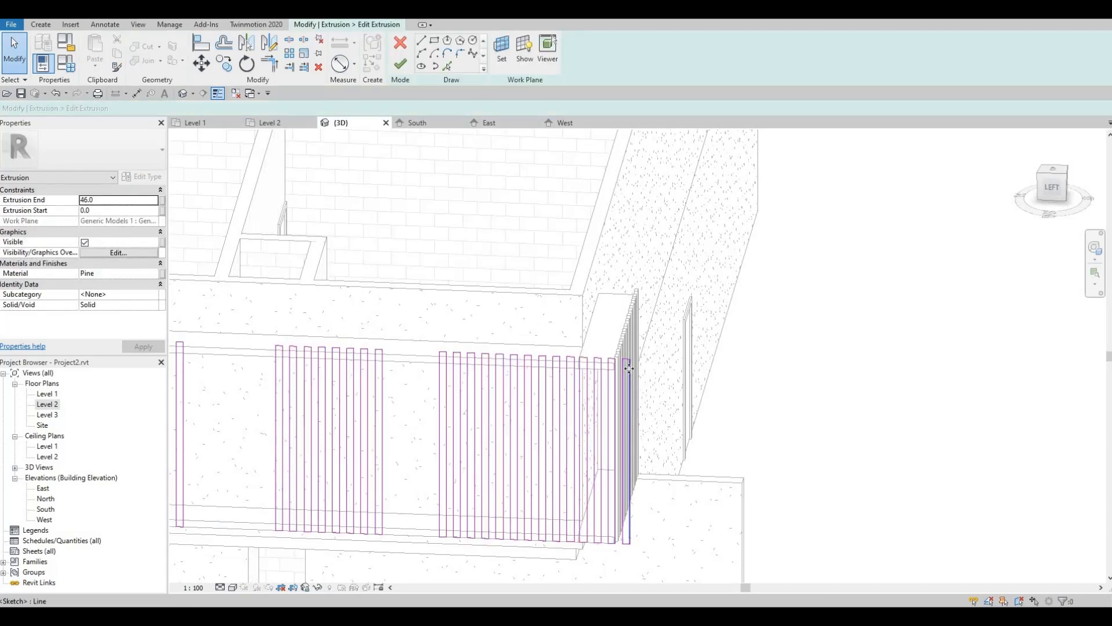
left_click(629, 368)
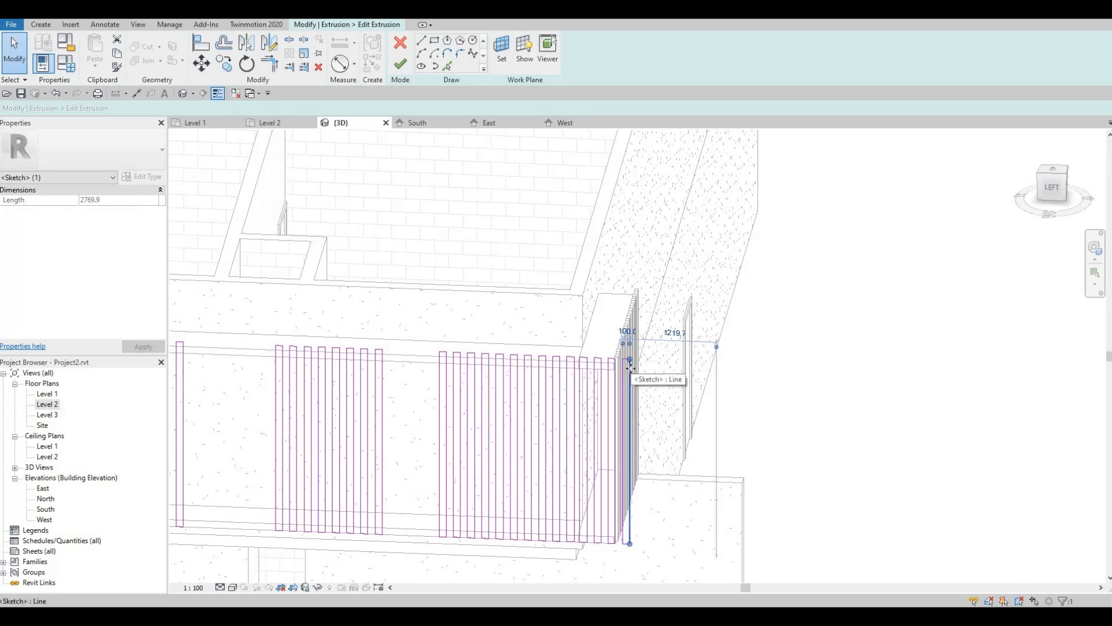
key("Delete")
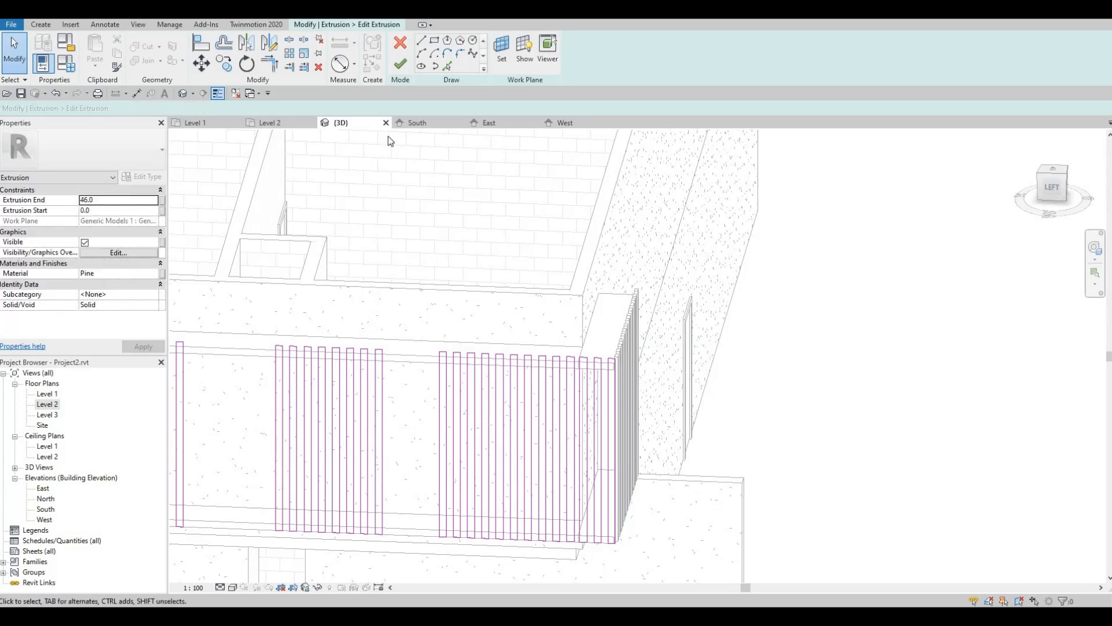
left_click(399, 65)
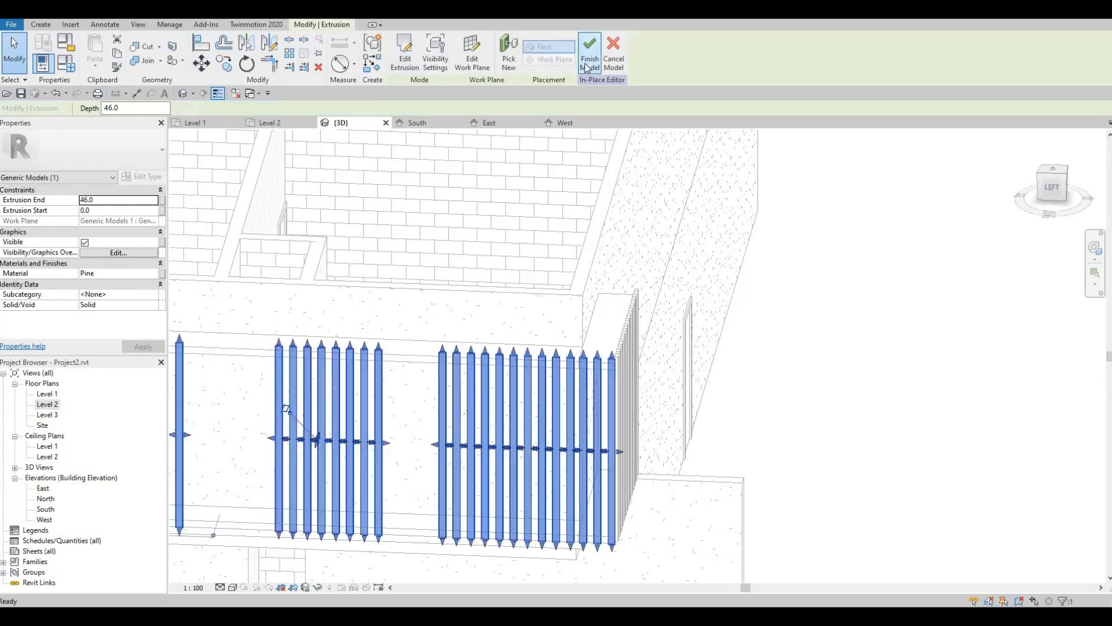
left_click(589, 55)
scroll(566, 293, "up", 5)
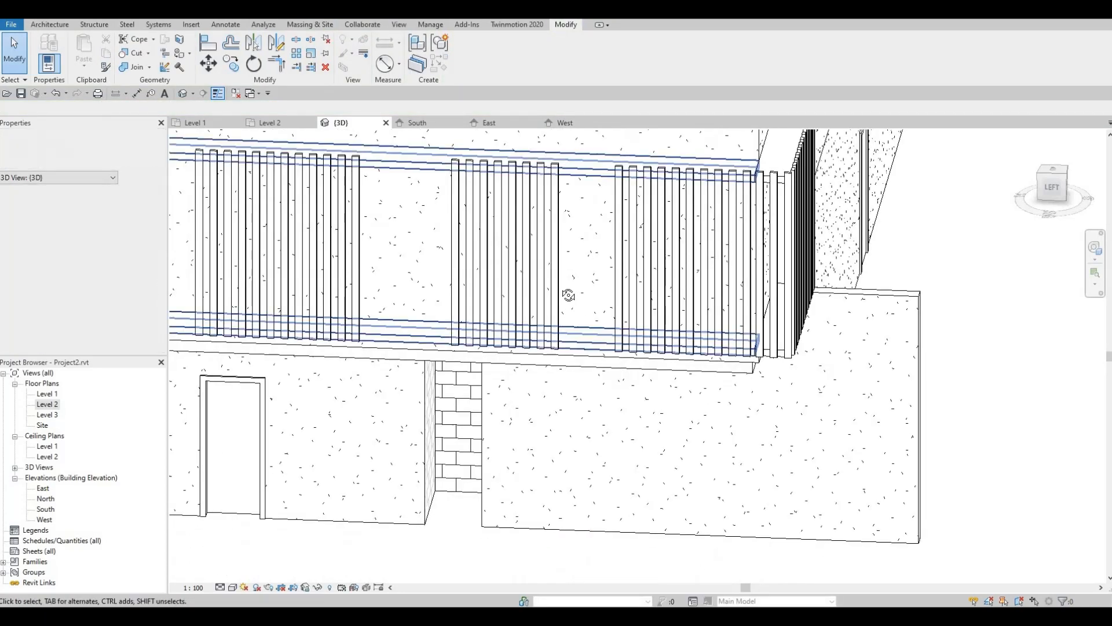
- Examine the slatted frame and the adjoining façade walls on both floors from several angles in 3D
scroll(524, 250, "down", 6)
middle_click_drag(531, 414, 522, 442, "shift")
scroll(522, 442, "down", 2)
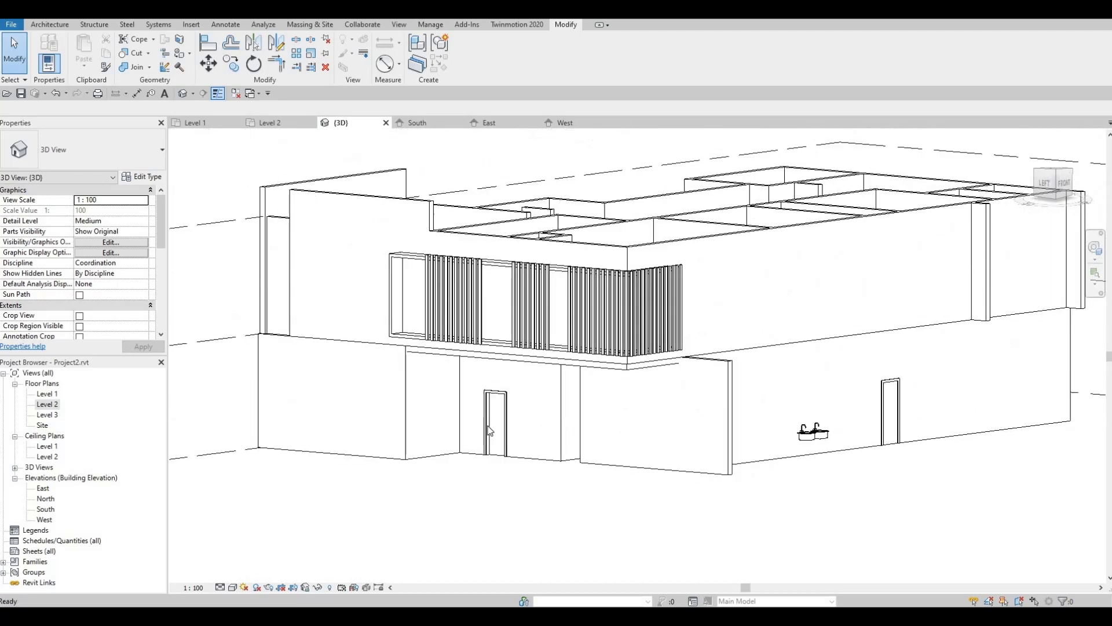
scroll(486, 429, "up", 4)
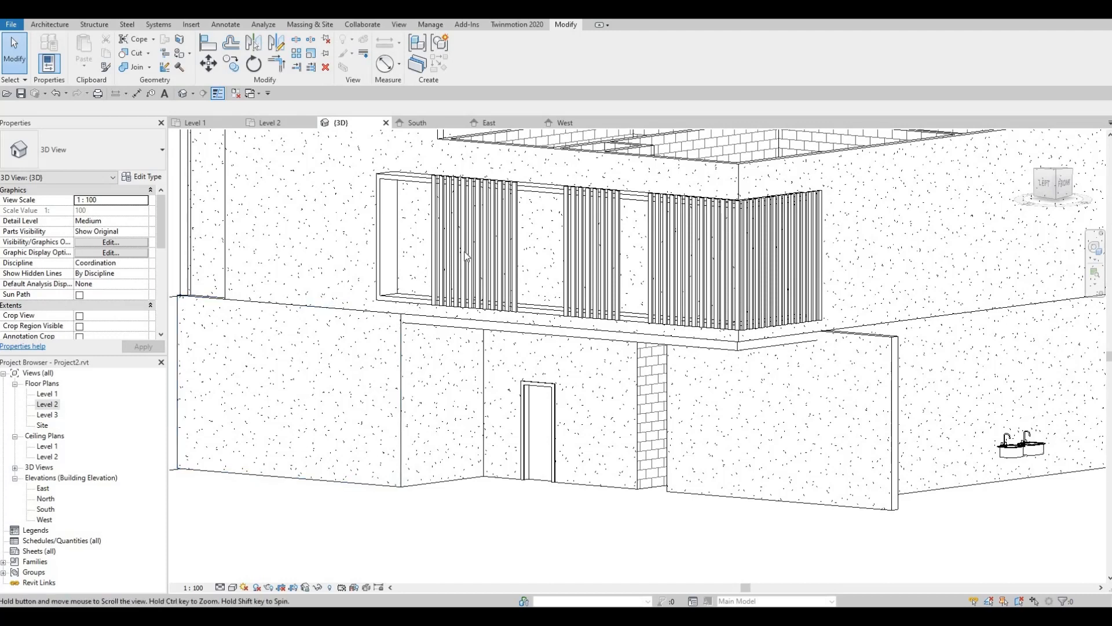
middle_click_drag(405, 326, 436, 275)
scroll(435, 276, "down", 1)
middle_click_drag(299, 274, 291, 300)
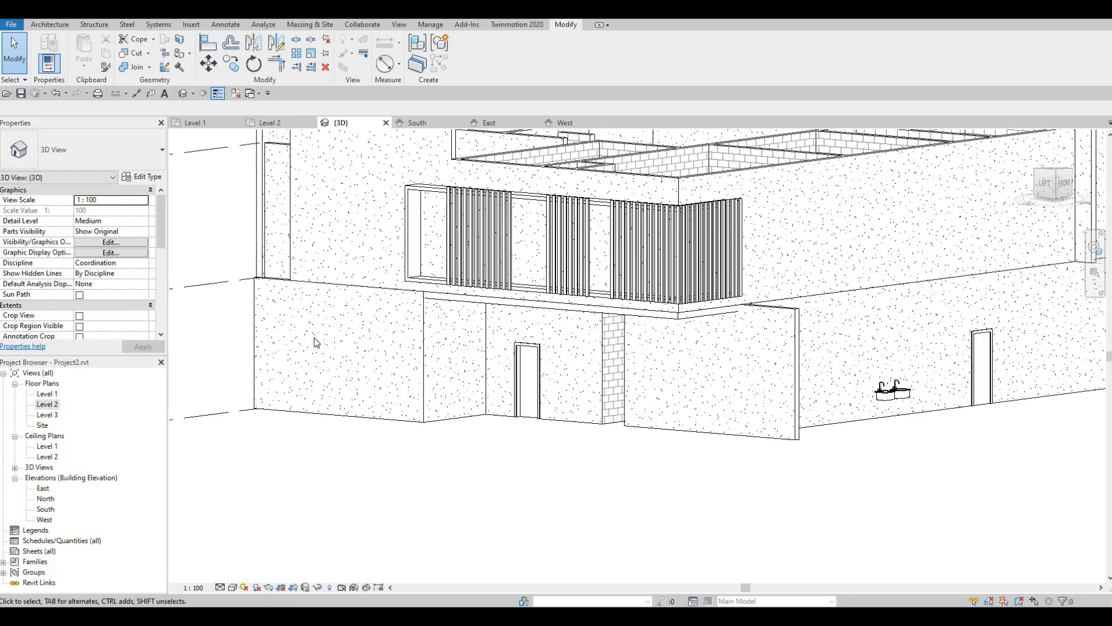
middle_click_drag(391, 358, 915, 323, "shift")
scroll(616, 343, "down", 1)
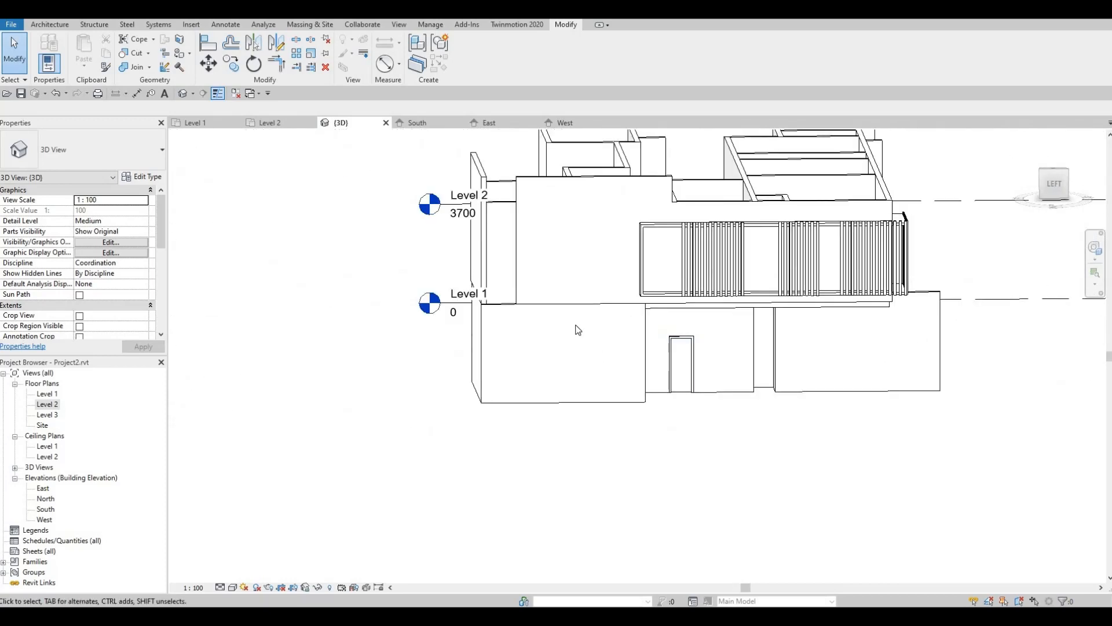
middle_click_drag(533, 336, 533, 332, "shift")
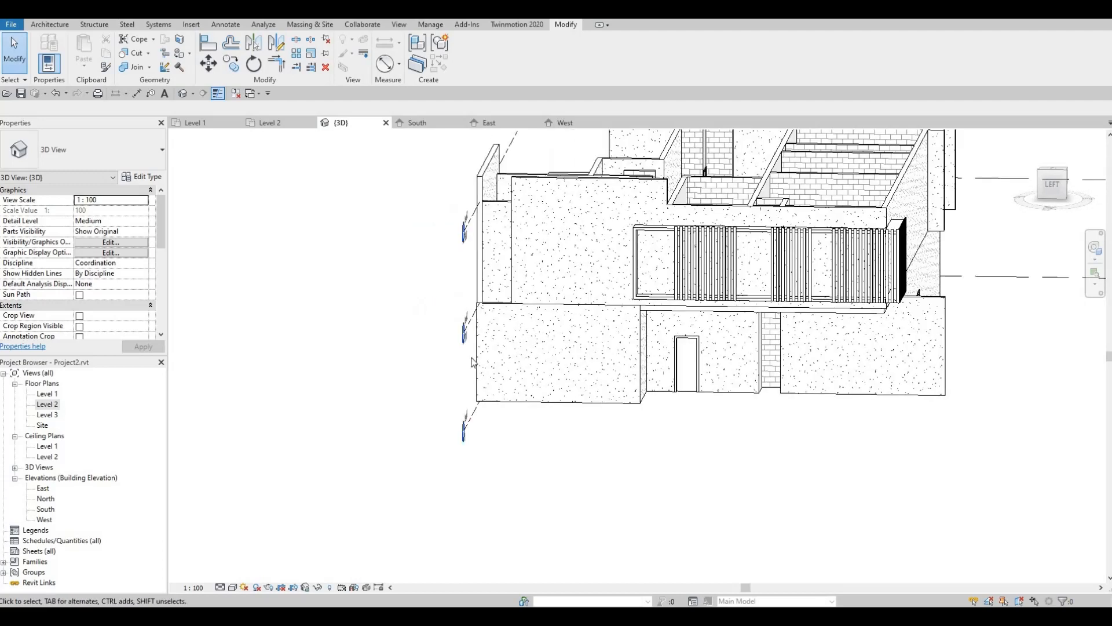
middle_click_drag(555, 310, 480, 322)
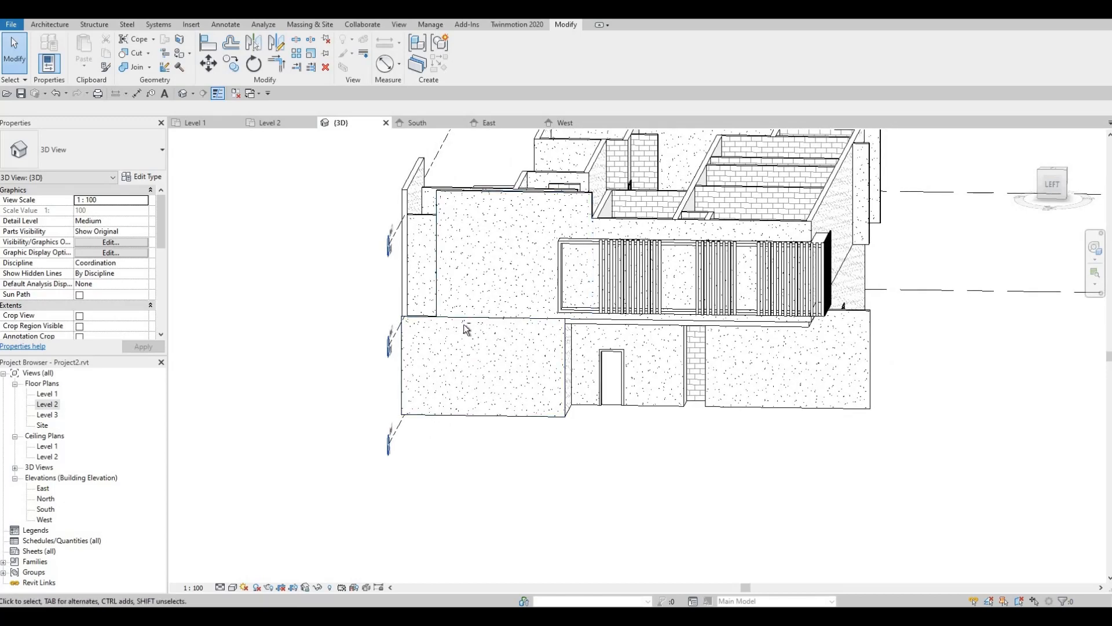
middle_click_drag(507, 349, 605, 439, "shift")
middle_click_drag(596, 340, 453, 328, "shift")
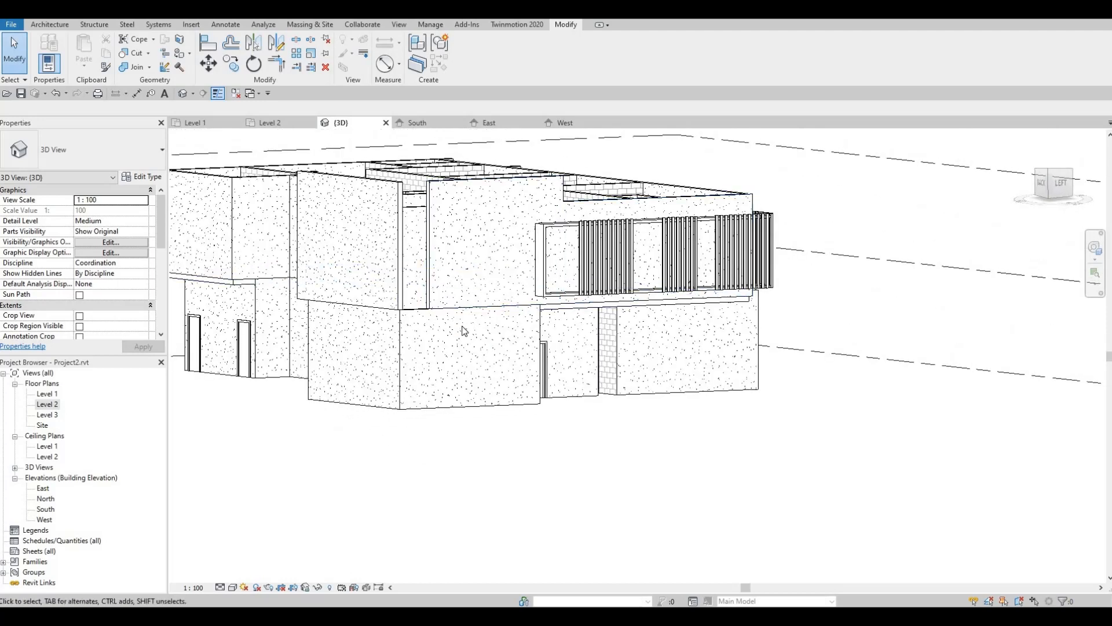
middle_click_drag(536, 329, 597, 321)
middle_click_drag(452, 338, 429, 271, "shift")
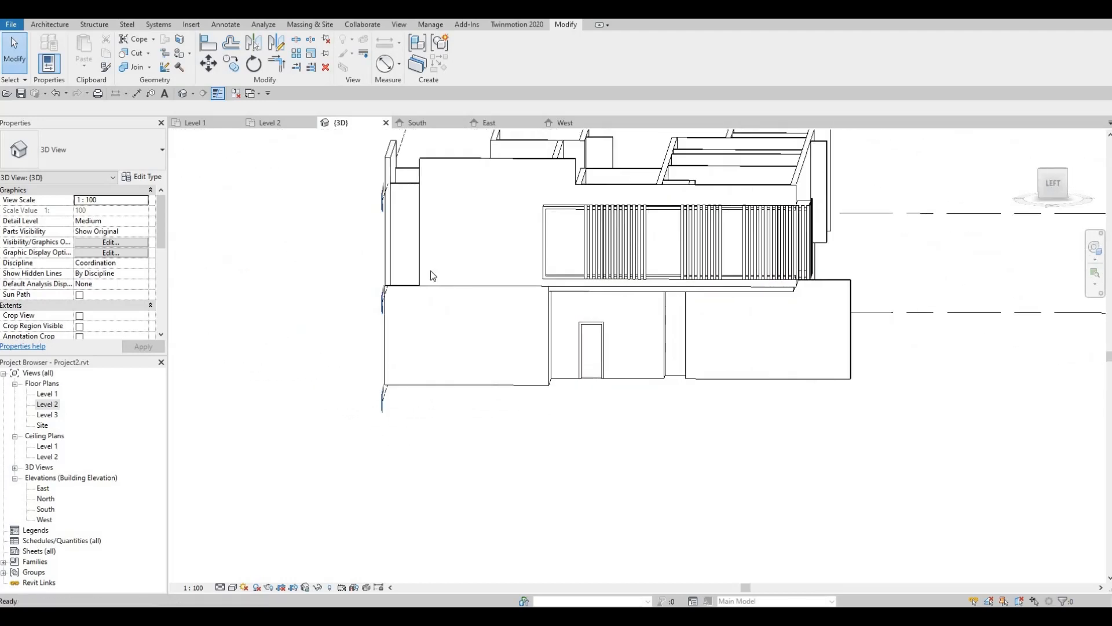
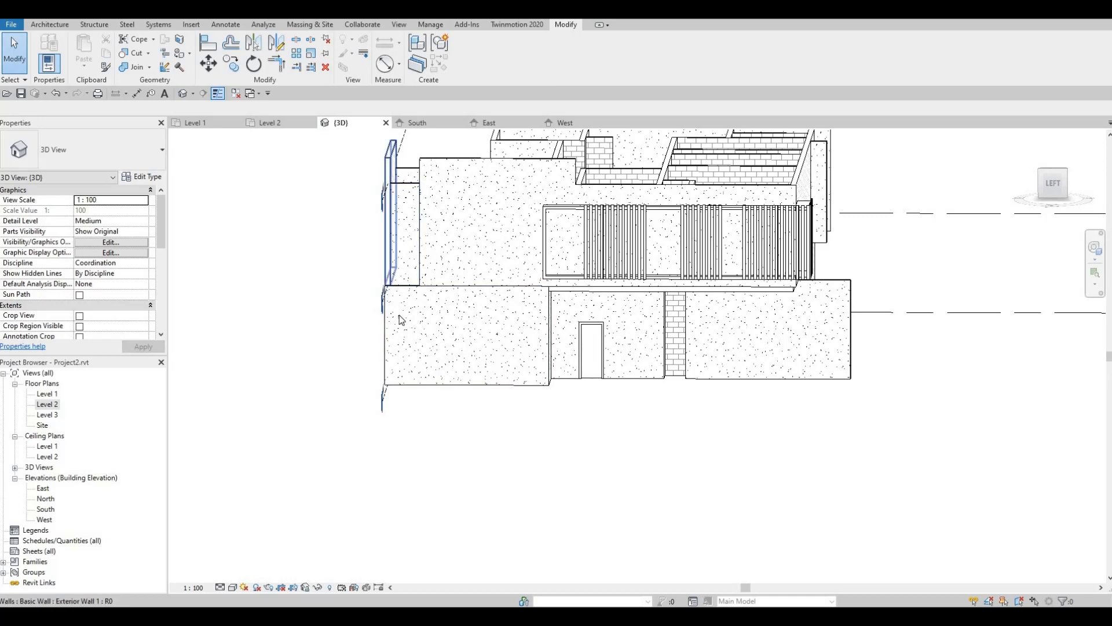
- Set the base constraint of the narrow recessed upper-floor wall strip beside the outer corner to Level 1
left_click(413, 187)
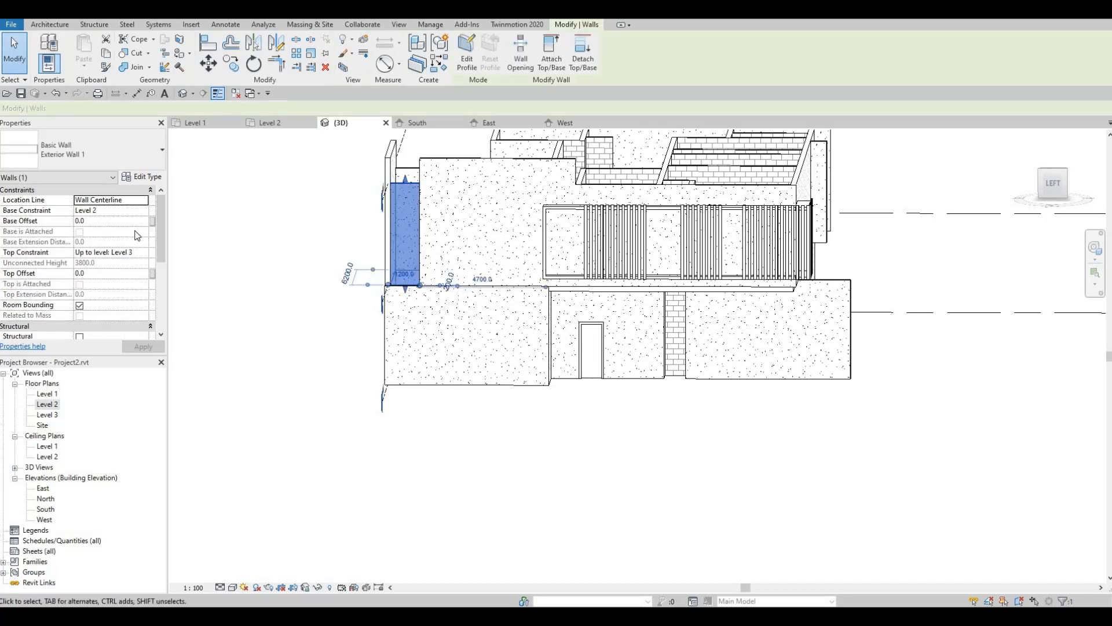
left_click(141, 212)
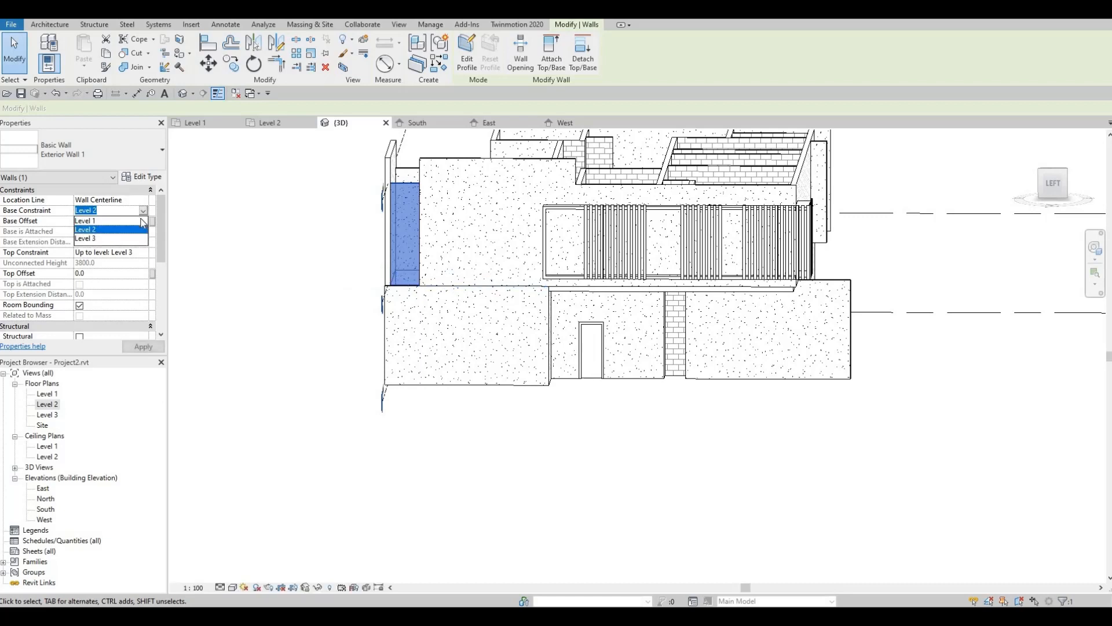
left_click(117, 219)
left_click(133, 349)
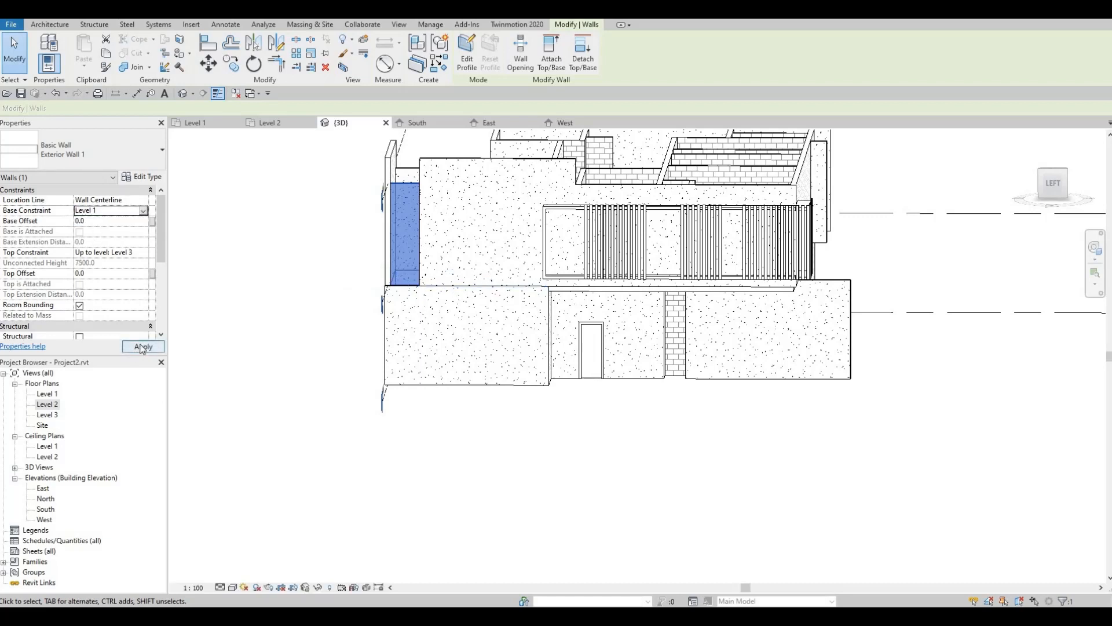
left_click(399, 297)
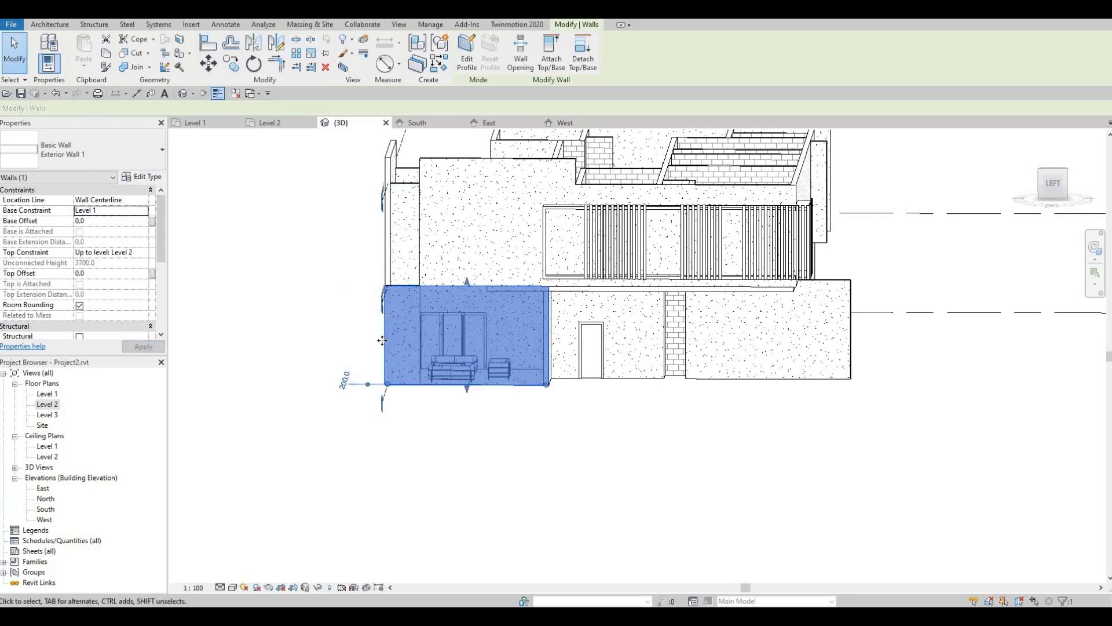
left_click_drag(403, 383, 415, 356)
key("Escape")
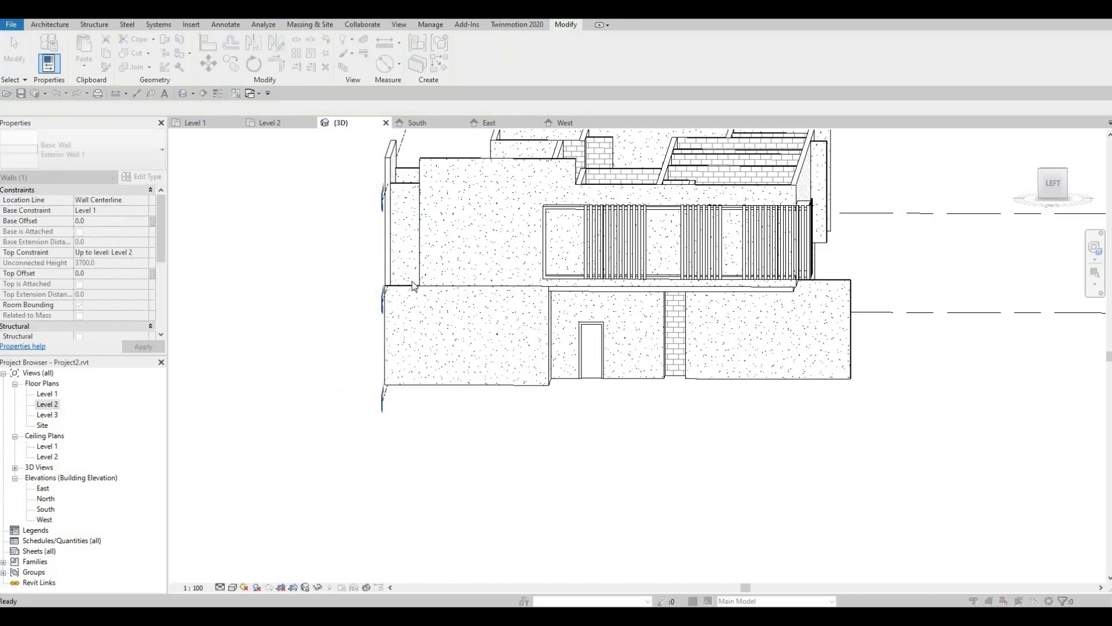
middle_click_drag(582, 264, 549, 355, "shift")
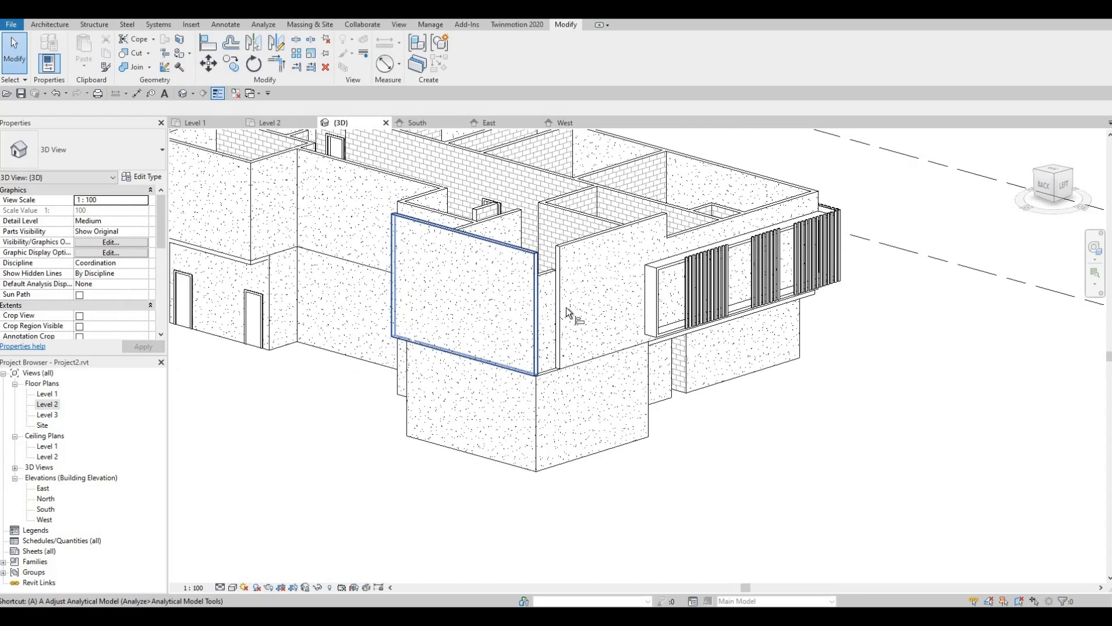
key("l")
left_click(558, 293)
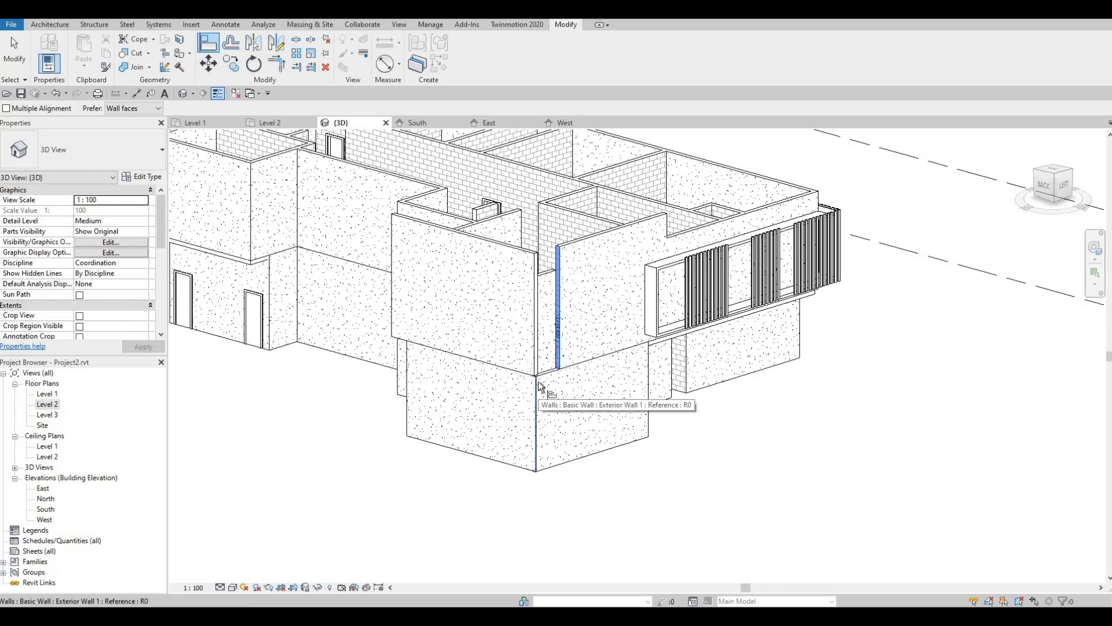
scroll(546, 383, "up", 5)
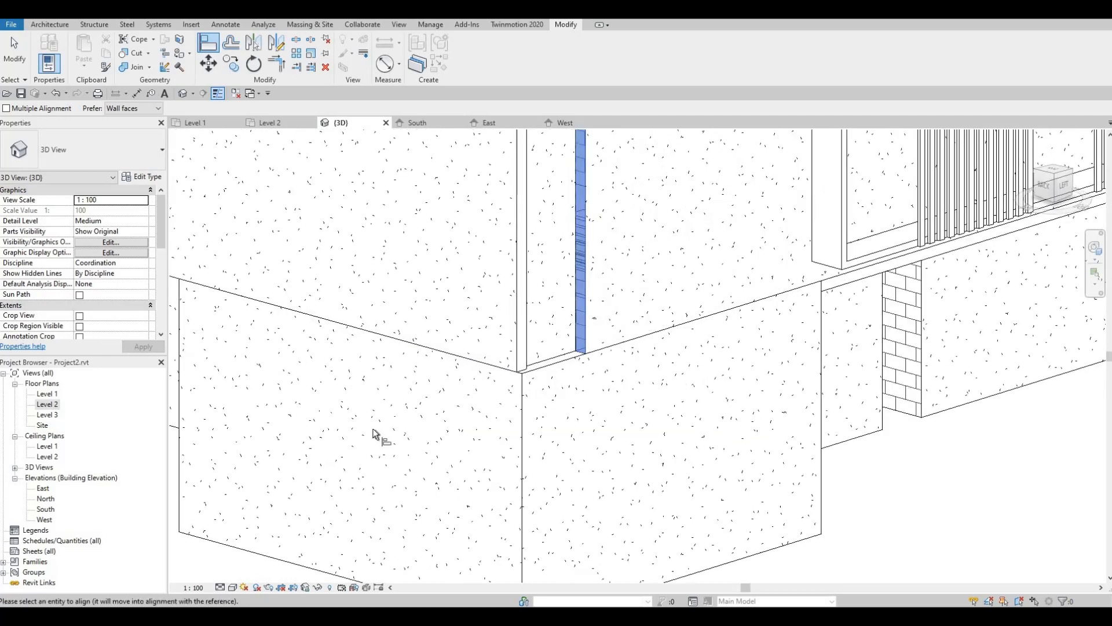
key("Escape")
key("Escape")
- In the Level 1 plan, shorten the exterior wall along grid 1 near grid A to clear the recessed strip, and check the corner in 3D
double_click(47, 393)
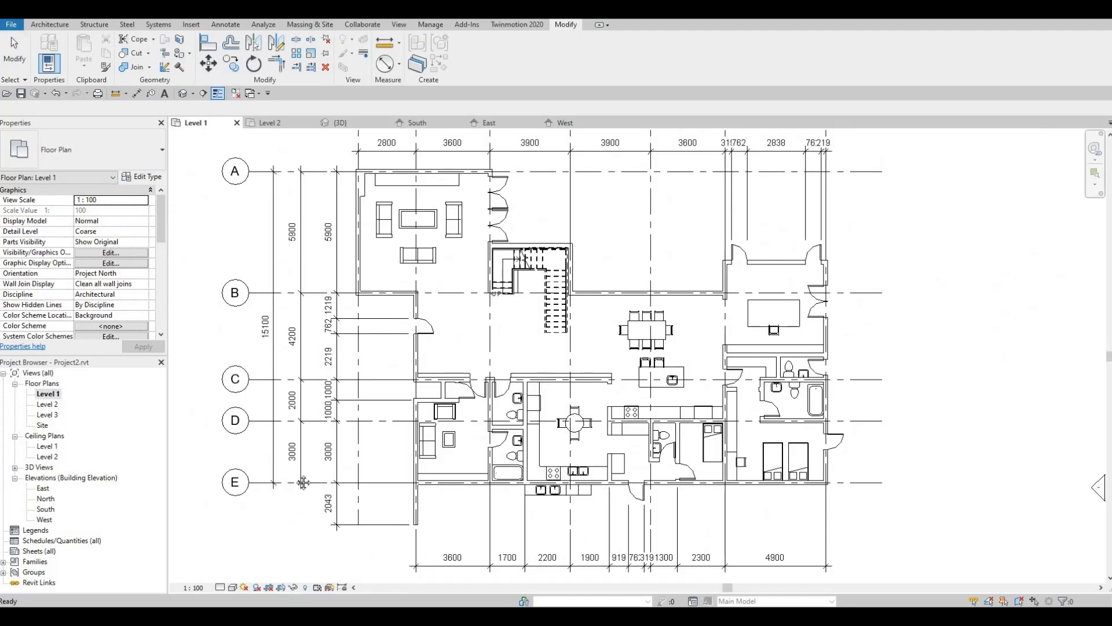
scroll(382, 278, "up", 6)
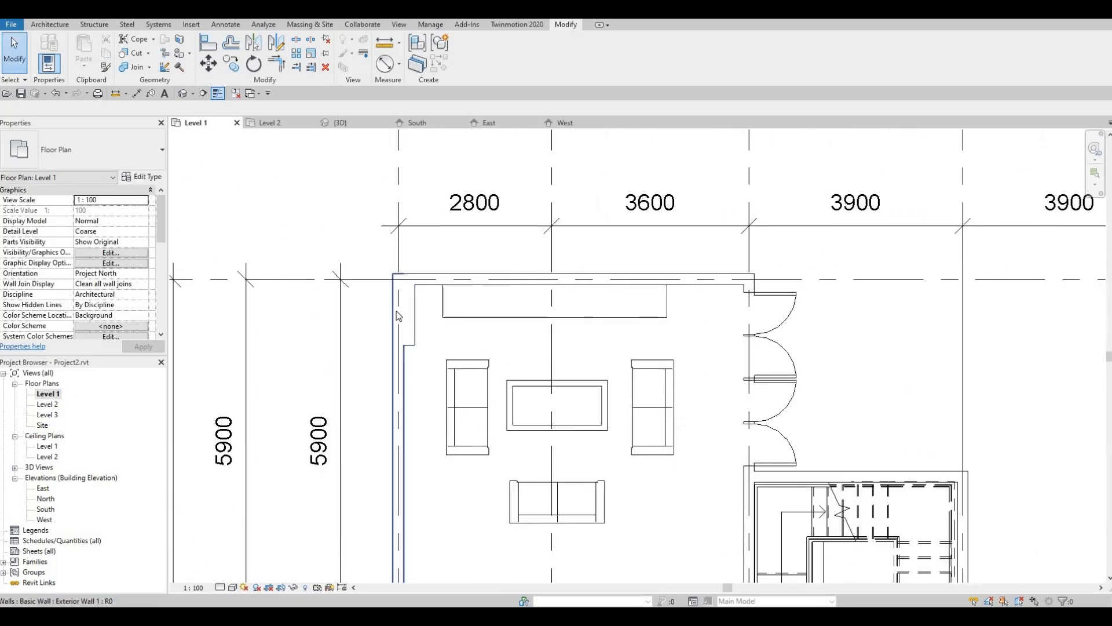
left_click(398, 288)
key("r")
key("s")
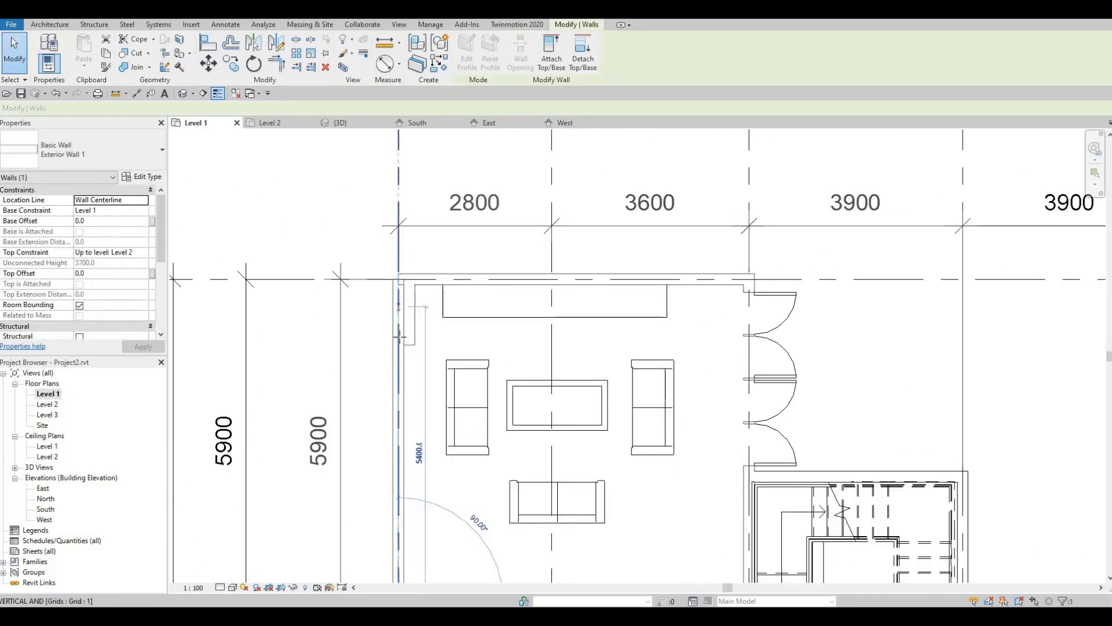
key("Escape")
key("Escape")
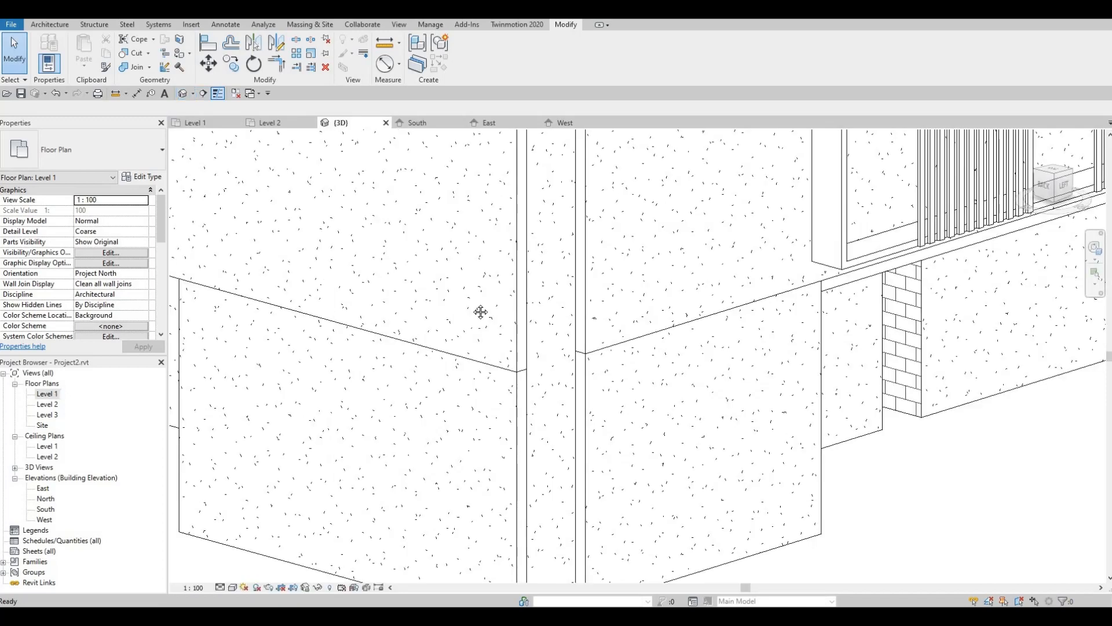
scroll(475, 261, "down", 5)
middle_click_drag(427, 304, 405, 174, "shift")
left_click(385, 225)
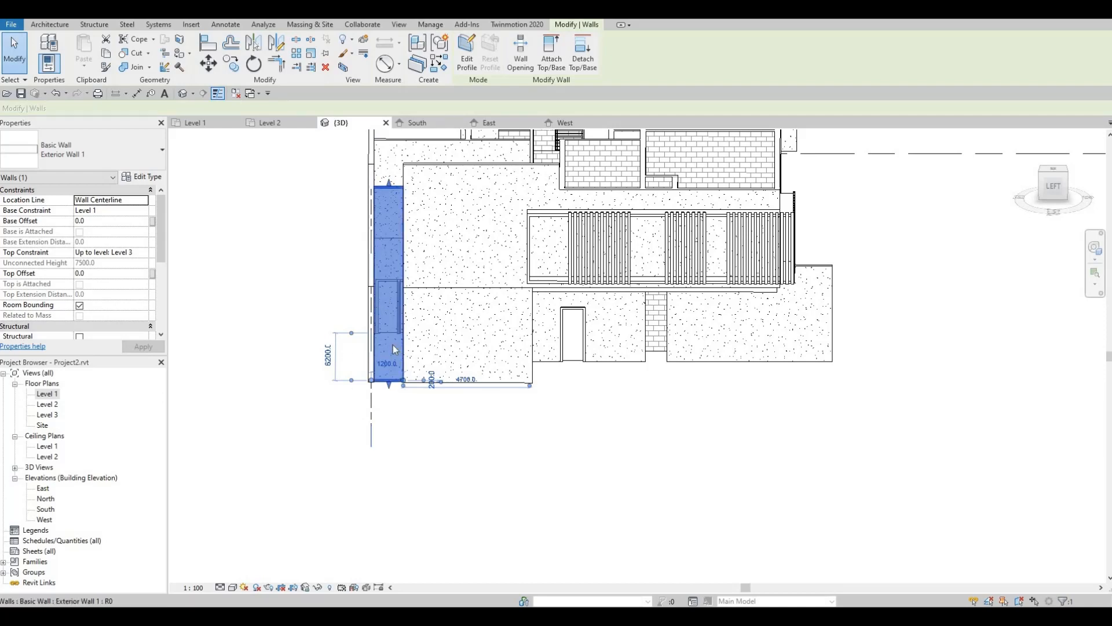
mouse_move(401, 359)
middle_mouse_down()
mouse_move(407, 329)
mouse_move(398, 380)
mouse_move(415, 366)
middle_mouse_up()
key("Escape")
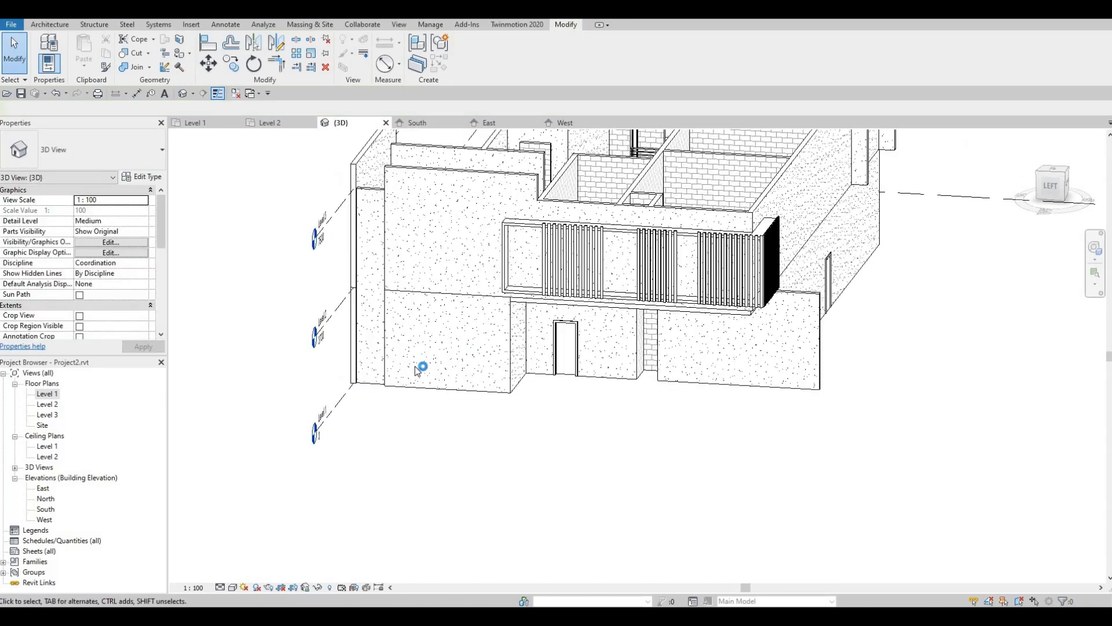
middle_click_drag(427, 461, 366, 467)
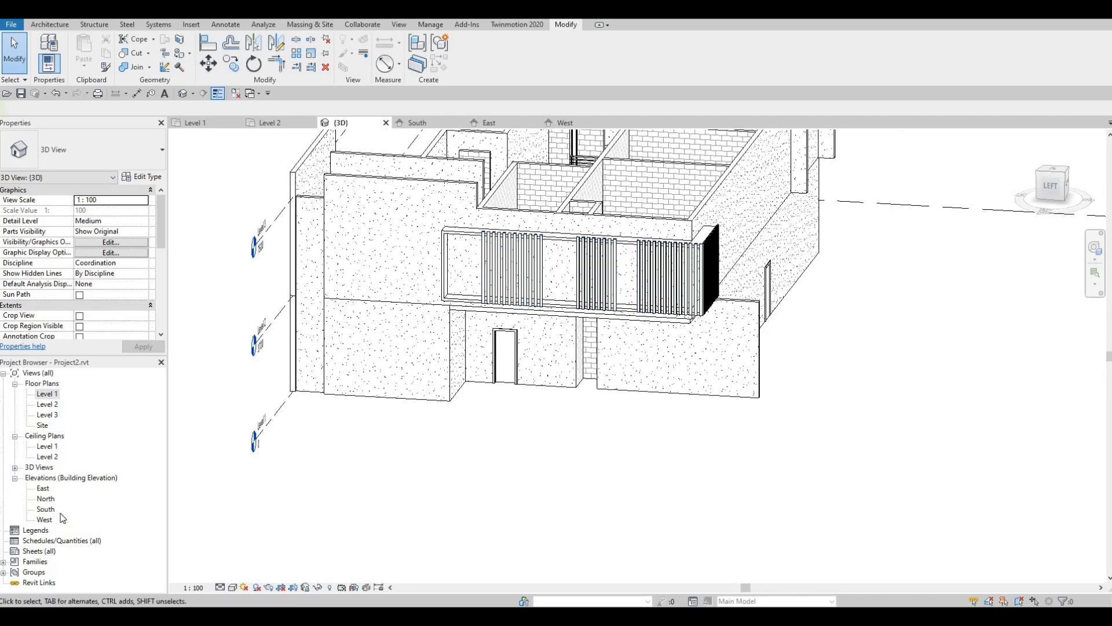
- In the Level 2 plan, draw a Curtain Wall 1980 mm long within the exterior wall beside the bathtub, ending at the grid E corner
double_click(46, 406)
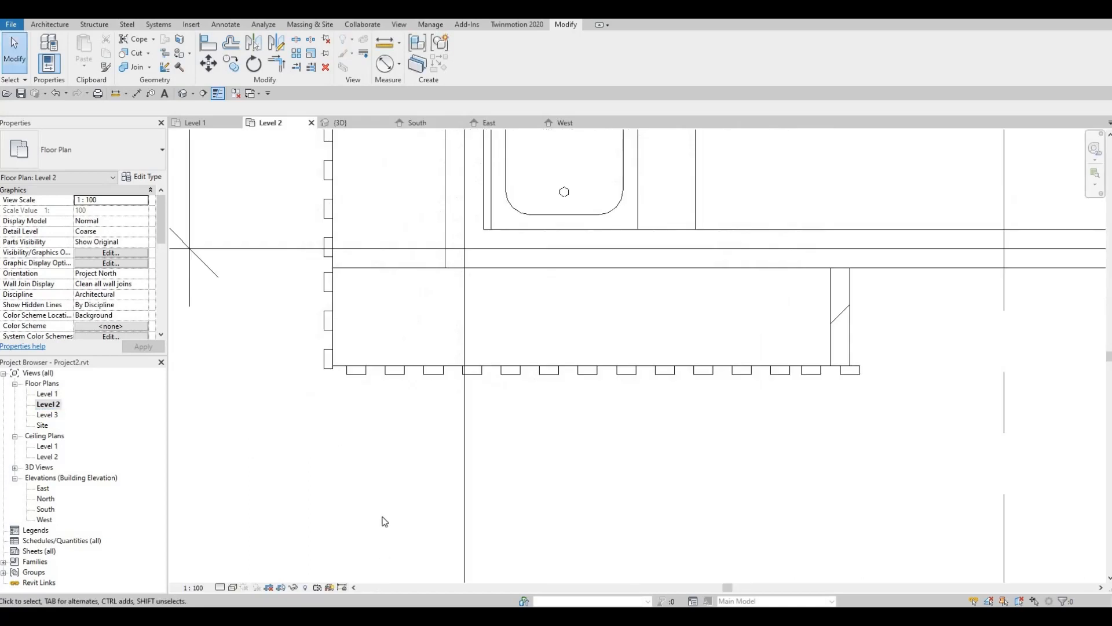
scroll(347, 429, "down", 1)
middle_click_drag(336, 406, 377, 516)
middle_click_drag(416, 456, 394, 504)
scroll(394, 504, "down", 2)
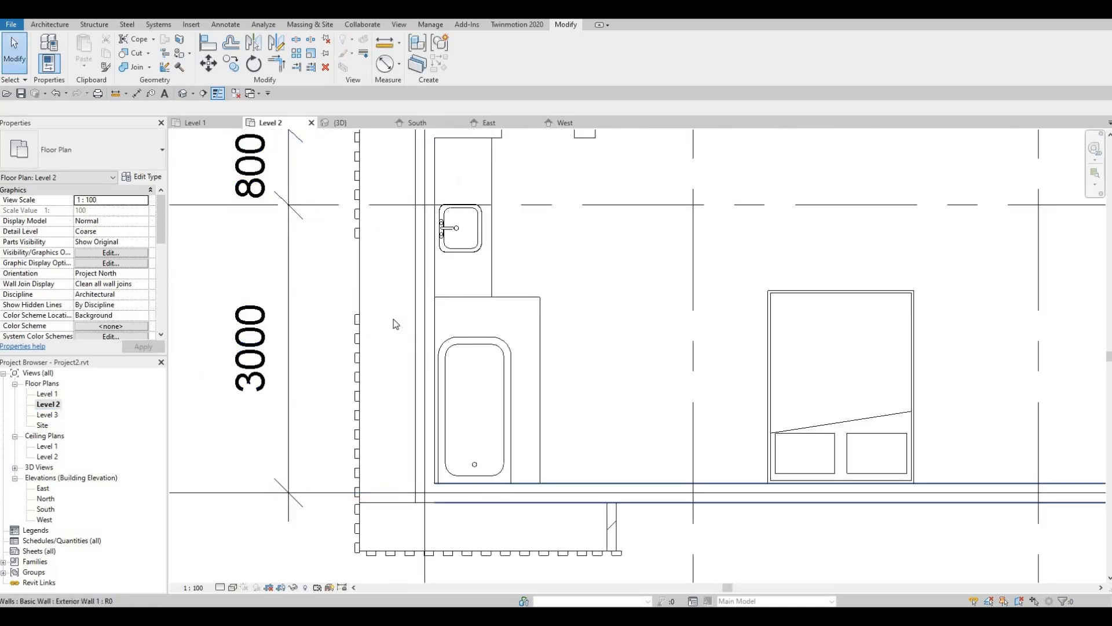
left_click(57, 25)
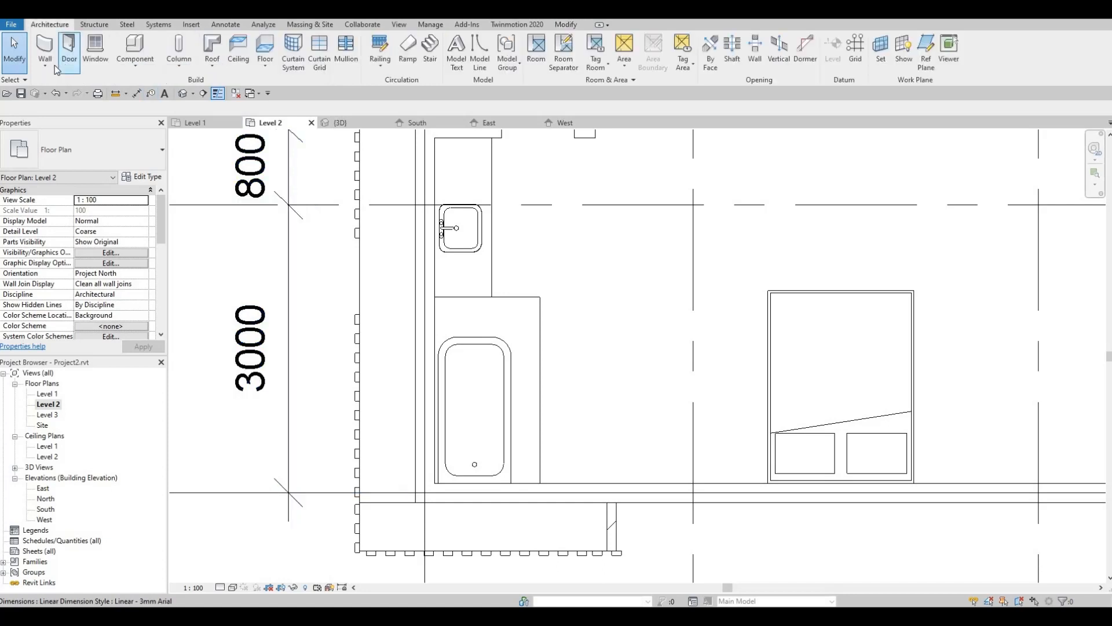
left_click(45, 66)
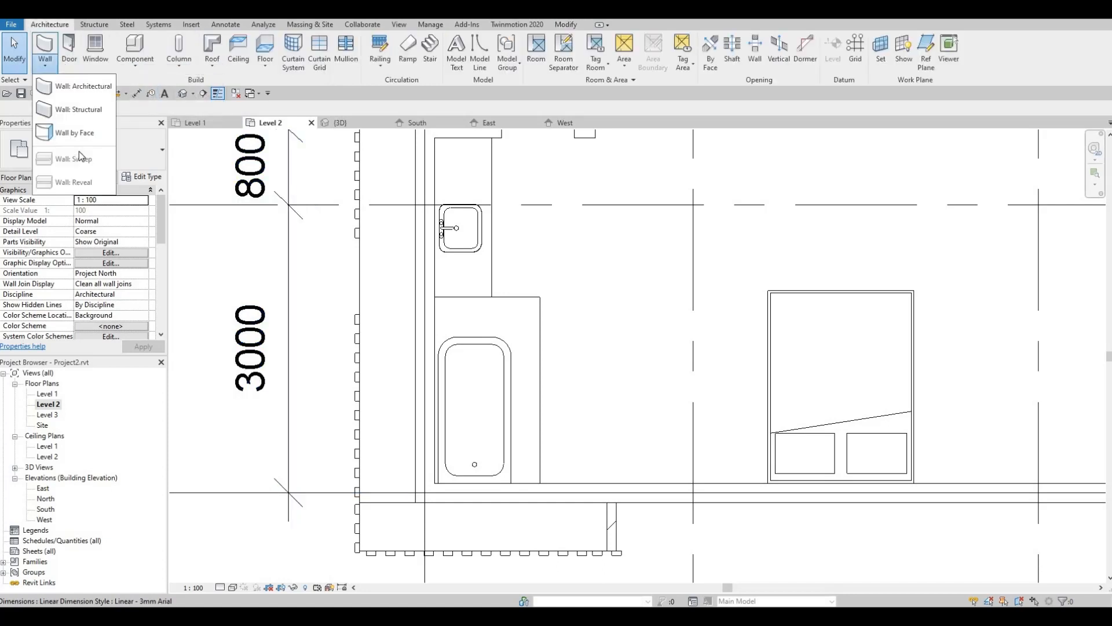
left_click(44, 44)
left_click(147, 148)
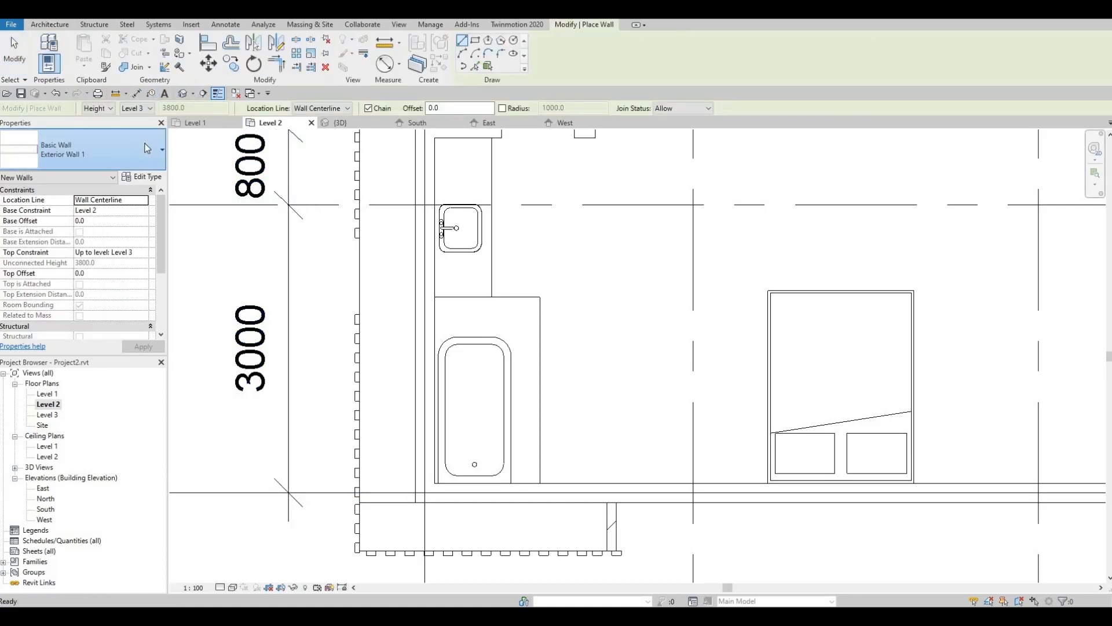
scroll(116, 296, "down", 5)
scroll(114, 304, "down", 2)
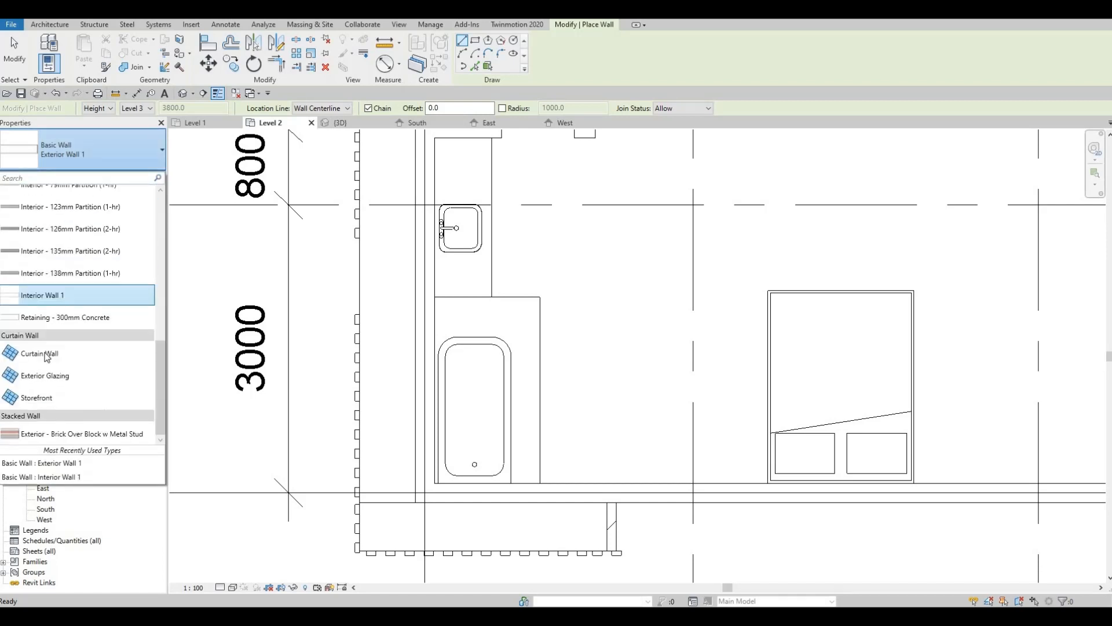
left_click(70, 354)
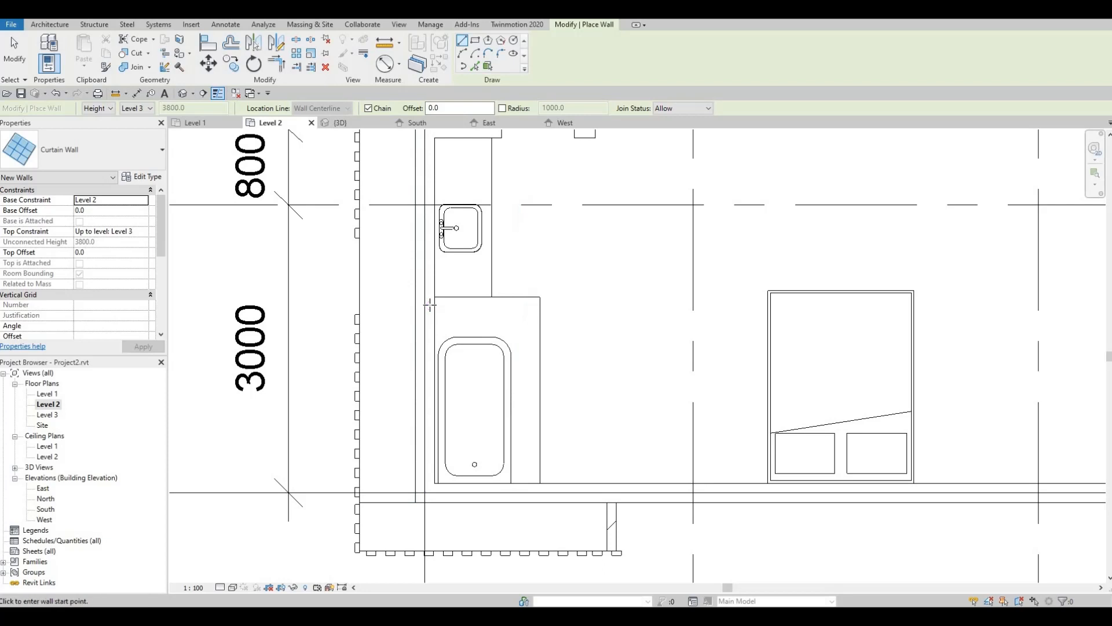
scroll(429, 304, "up", 1)
left_click(423, 301)
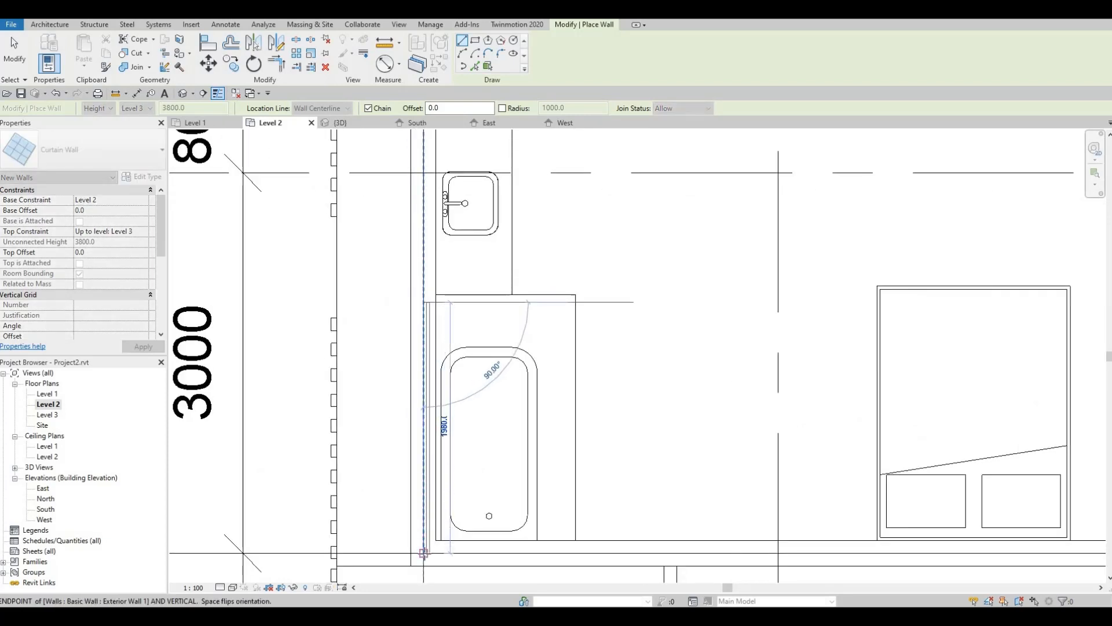
left_click(423, 554)
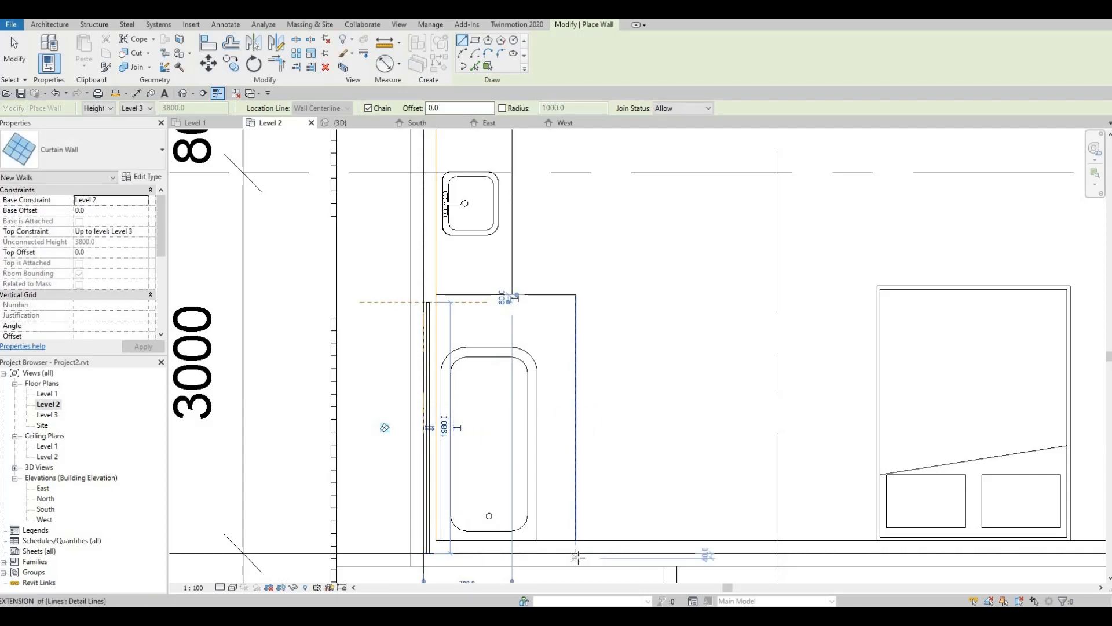
- Add a second Curtain Wall 1200 mm long in the south wall, from the bathtub surround's outer edge to the corner
left_click(576, 557)
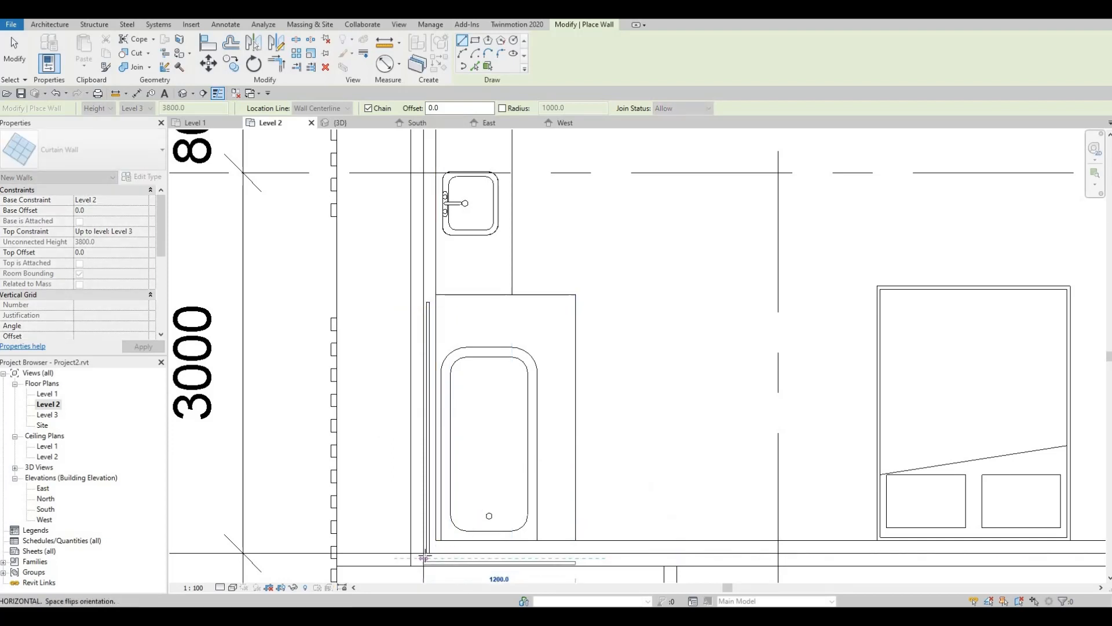
key("Escape")
key("Escape")
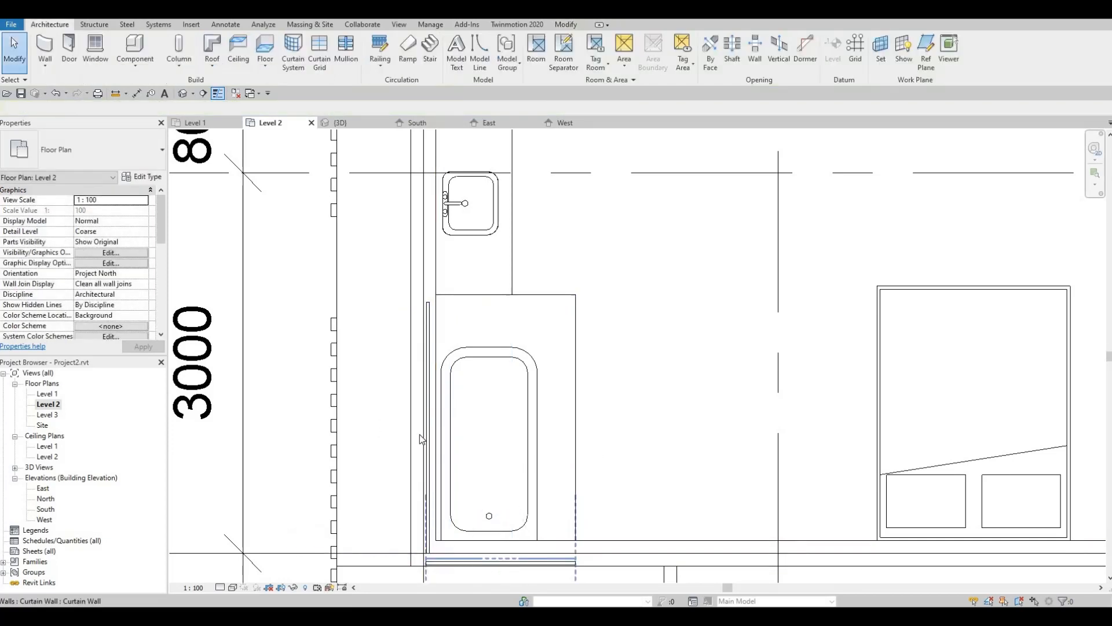
- Flip the orientation of the 1980 mm curtain wall beside the bathtub
left_click(422, 425)
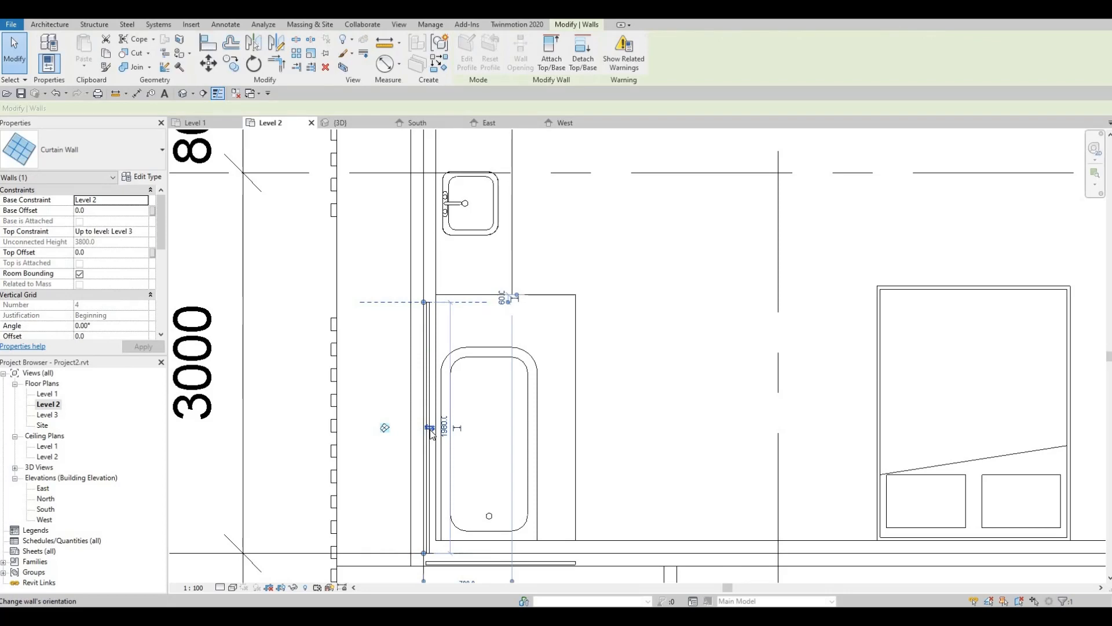
left_click(429, 429)
middle_click_drag(393, 553, 383, 429)
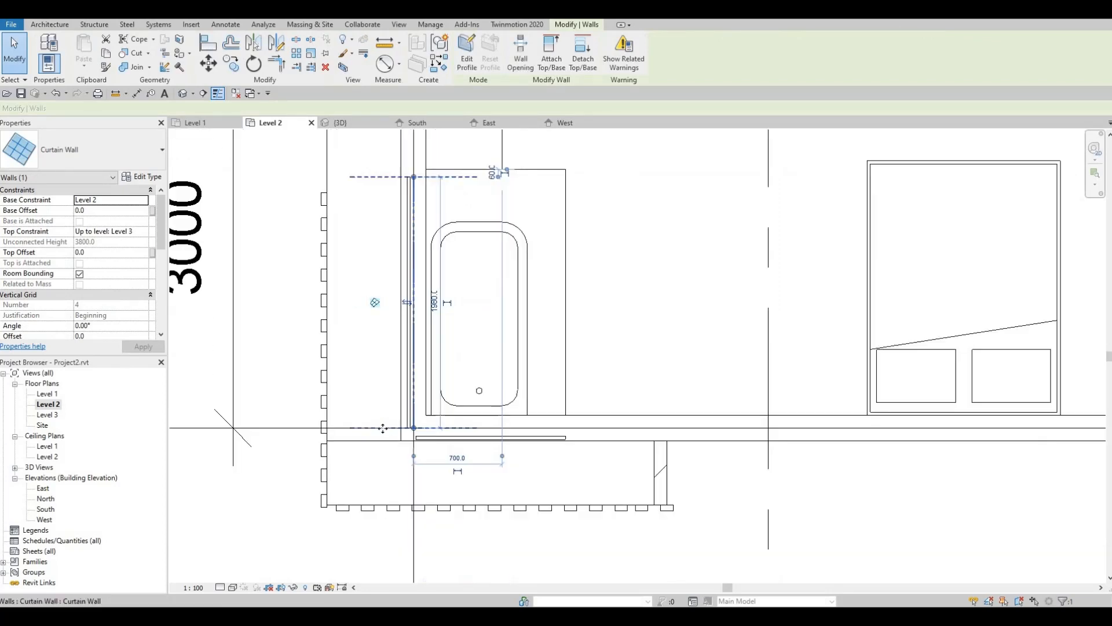
scroll(385, 428, "up", 3)
key("Escape")
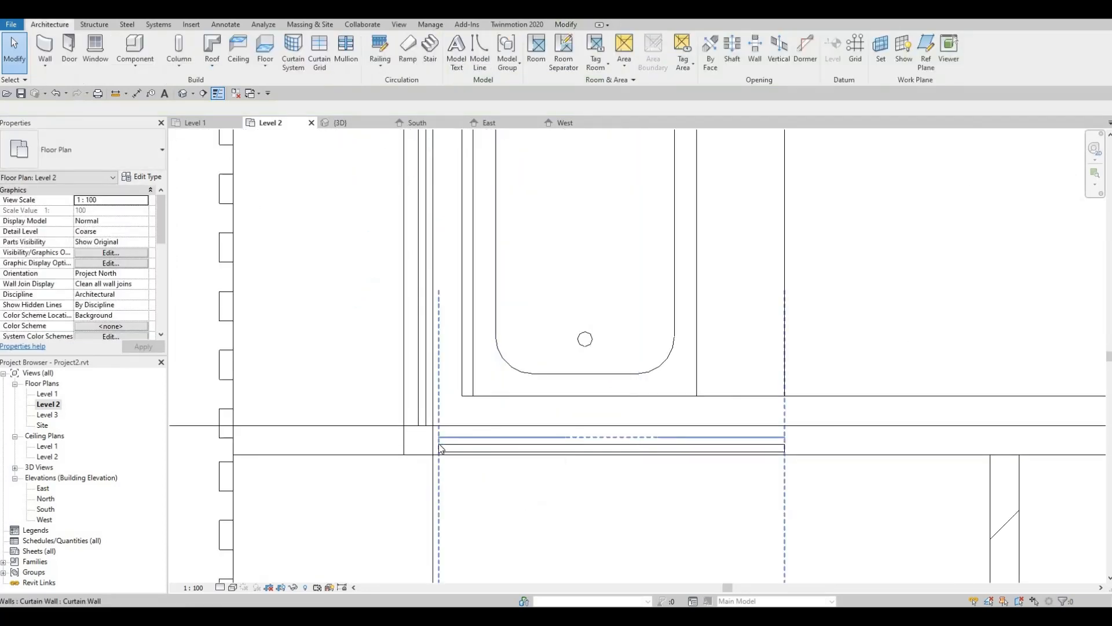
- Extend the south curtain wall's corner end to a length of 1240 mm, and stretch the bathtub-side curtain wall down to meet it
left_click(439, 444)
left_click_drag(440, 437, 421, 437)
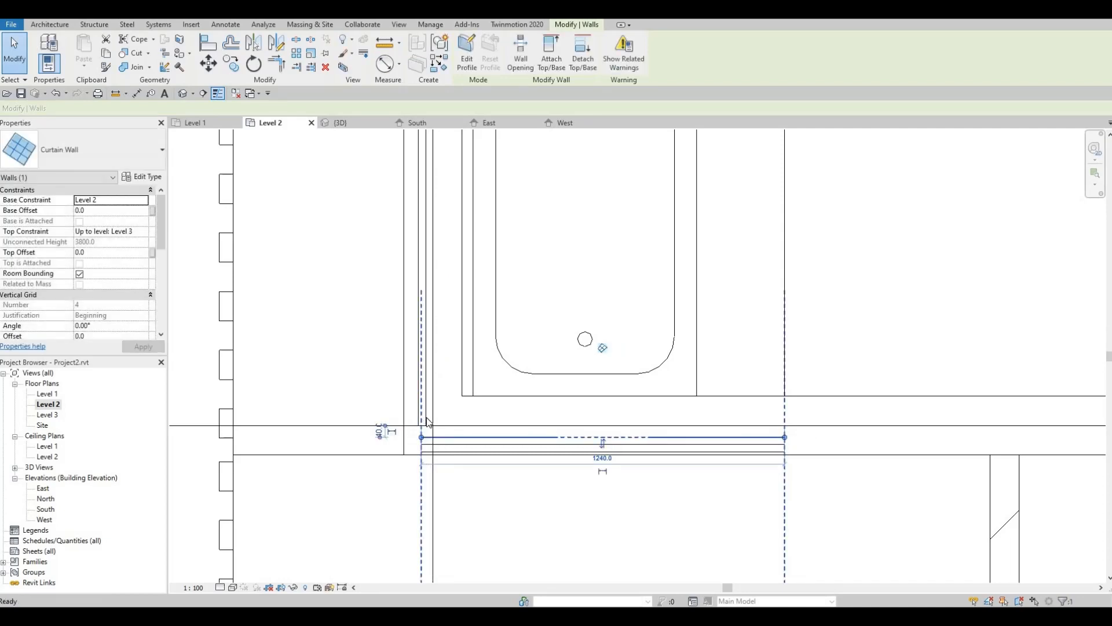
key("Escape")
scroll(424, 418, "up", 2)
left_click(421, 433)
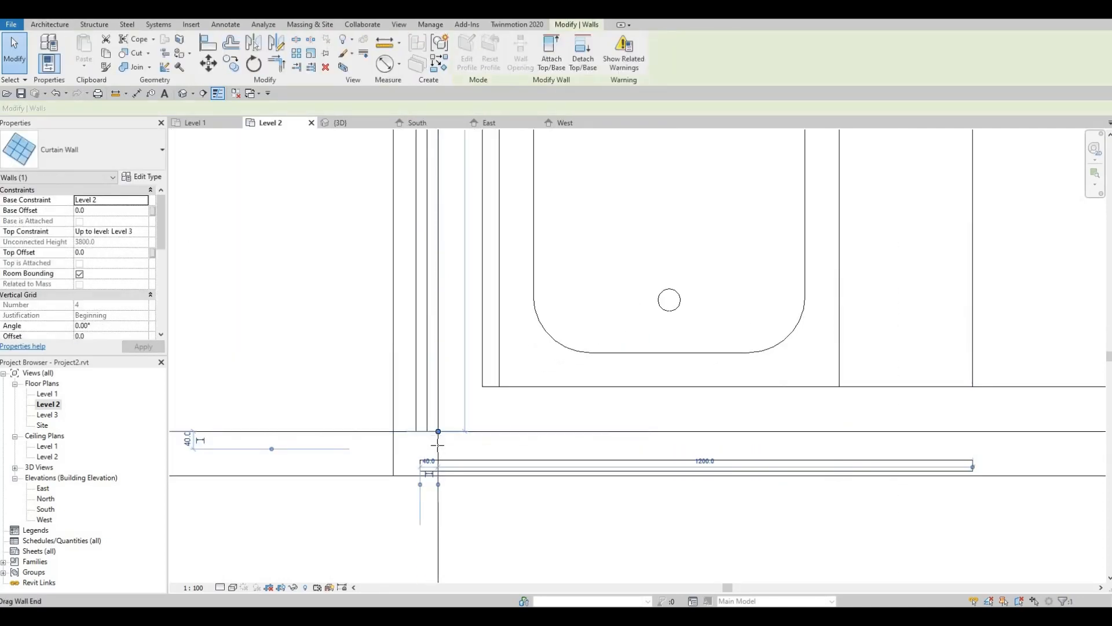
left_click_drag(438, 432, 440, 466)
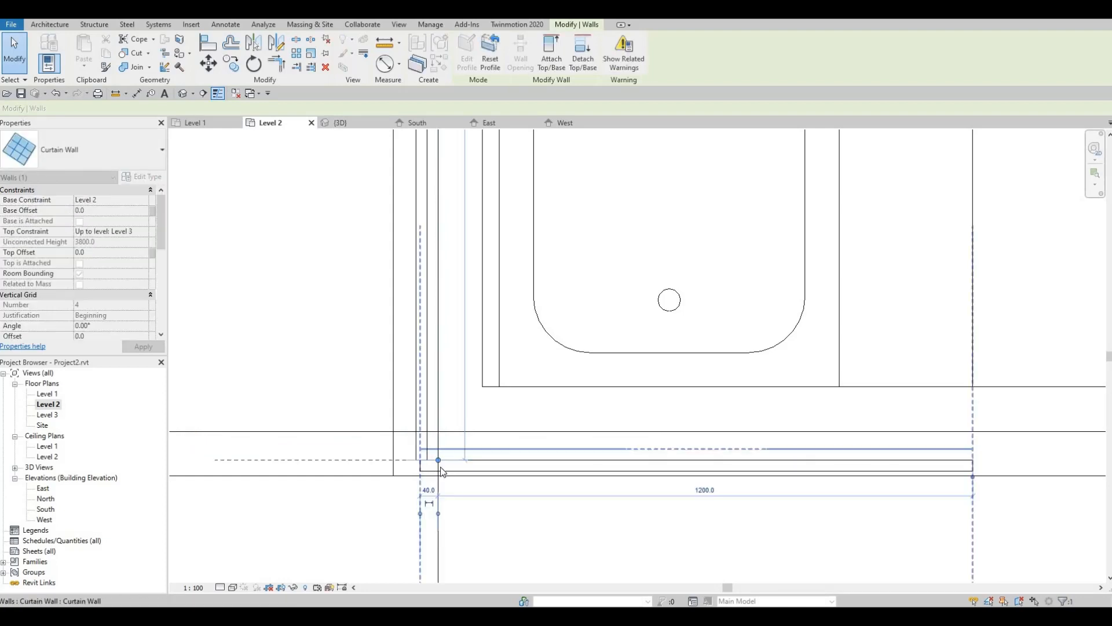
key("Escape")
- Align the south curtain wall's corner end with the outer face of the bathtub-side curtain wall
scroll(434, 477, "up", 2)
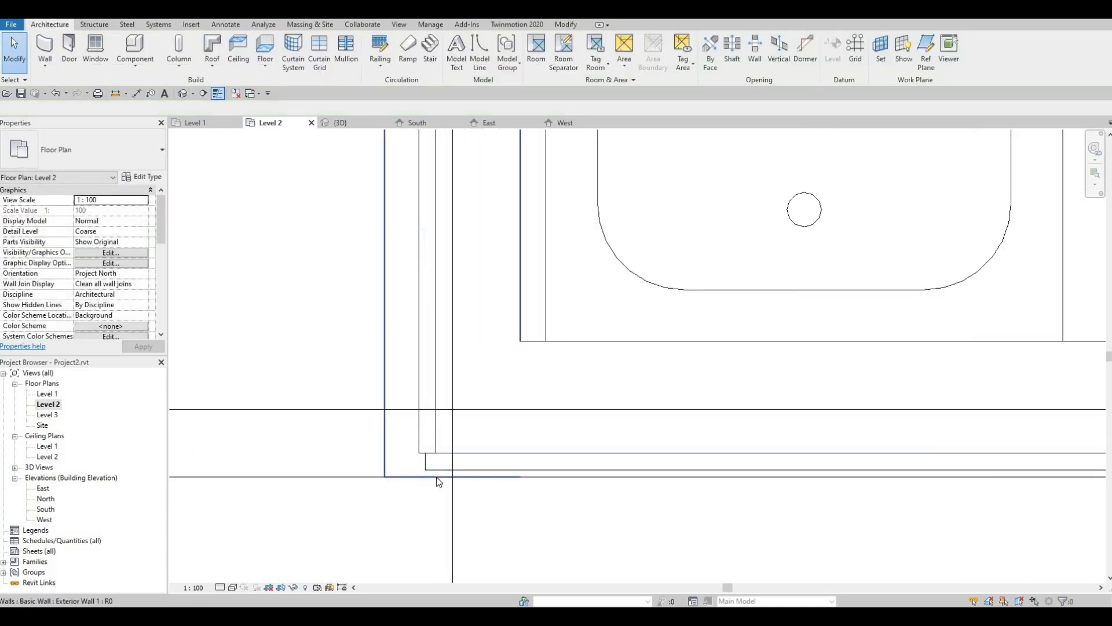
key("a")
key("l")
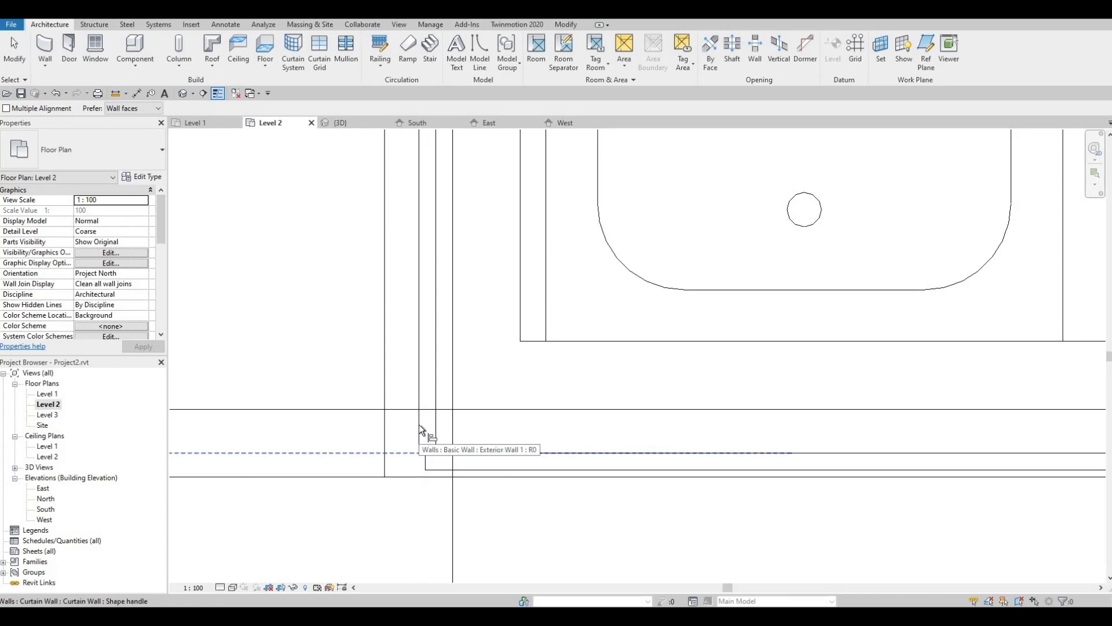
left_click(420, 454)
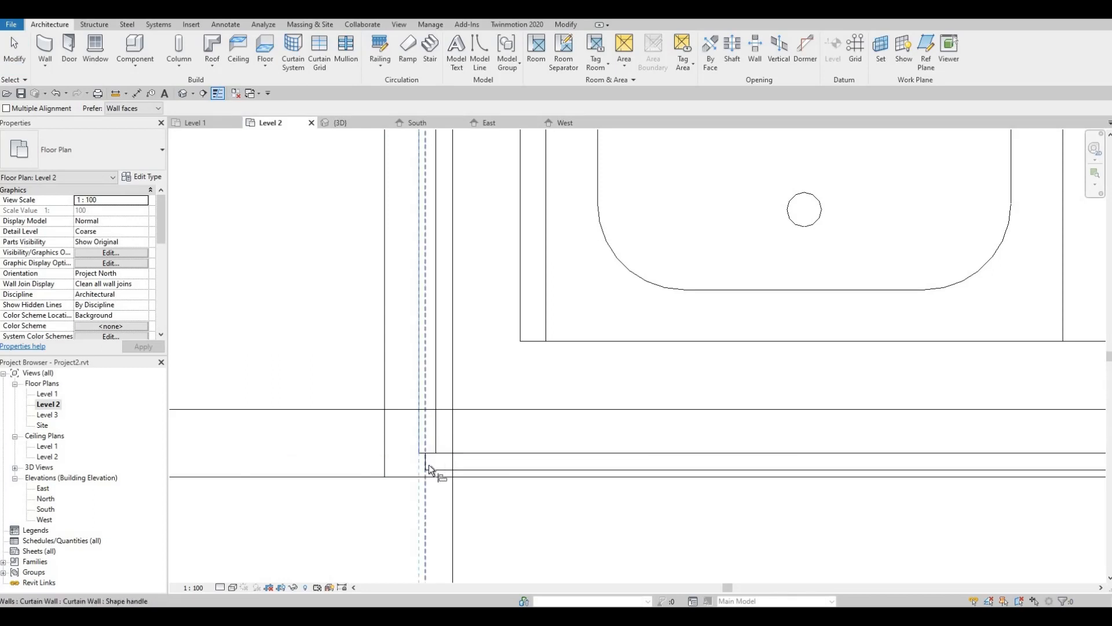
left_click(429, 464)
key("Escape")
key("Escape")
scroll(426, 457, "down", 4)
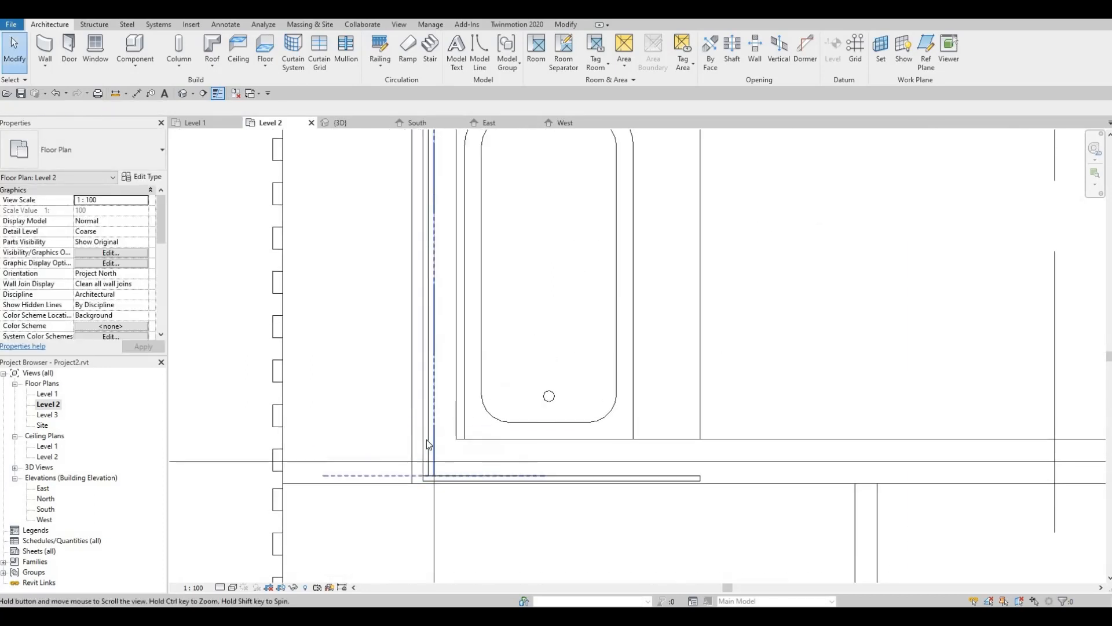
- Cut the exterior walls beside and south of the bathtub with their respective curtain walls
left_click(573, 48)
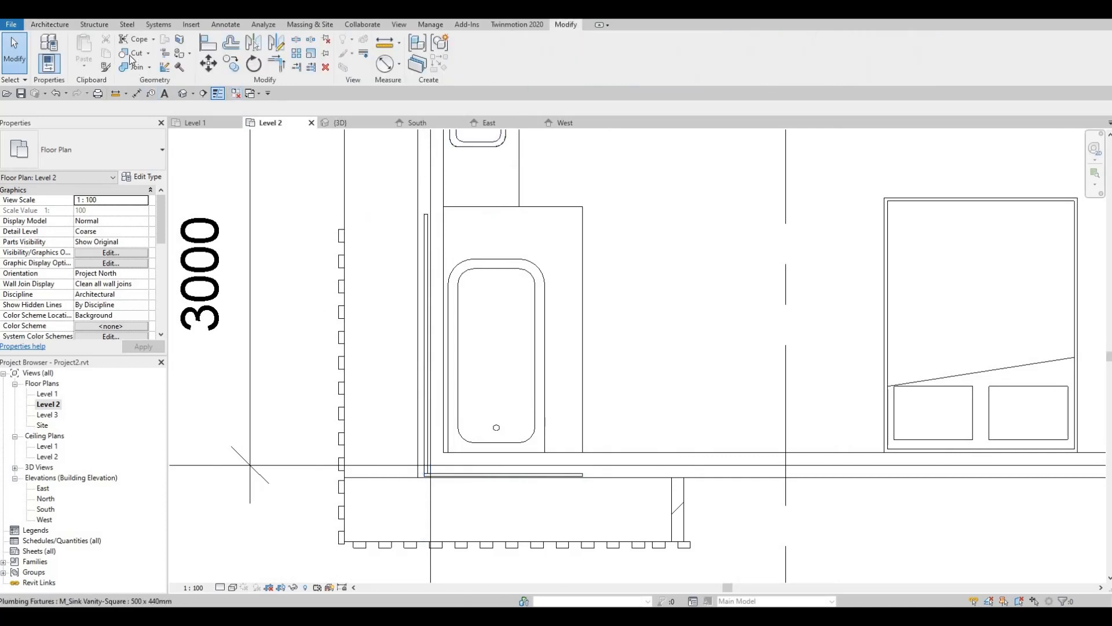
left_click(423, 189)
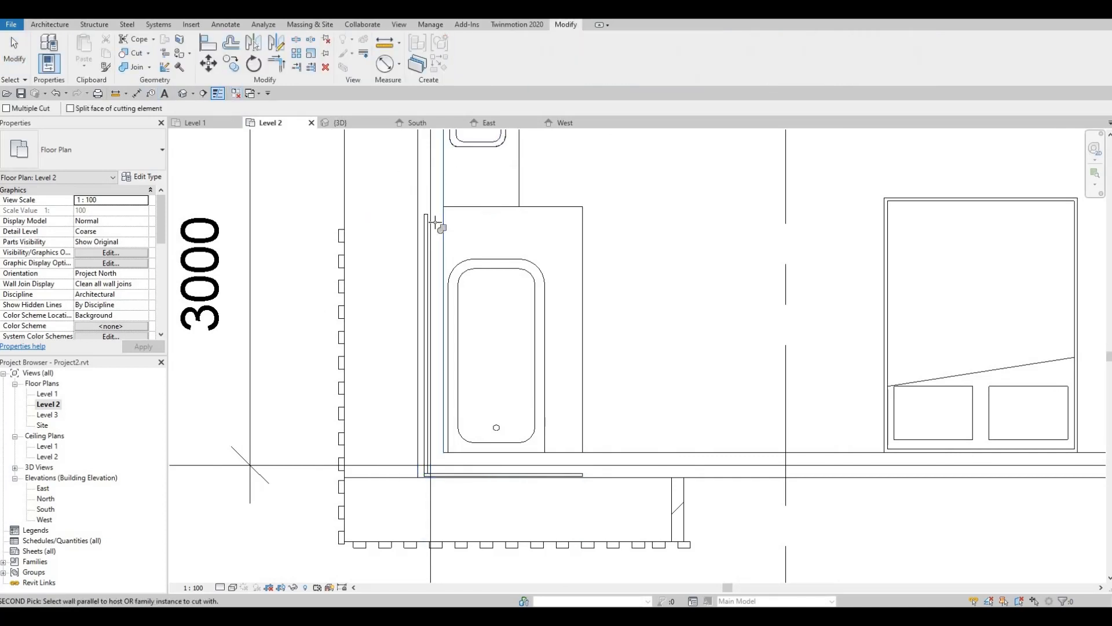
left_click(466, 318)
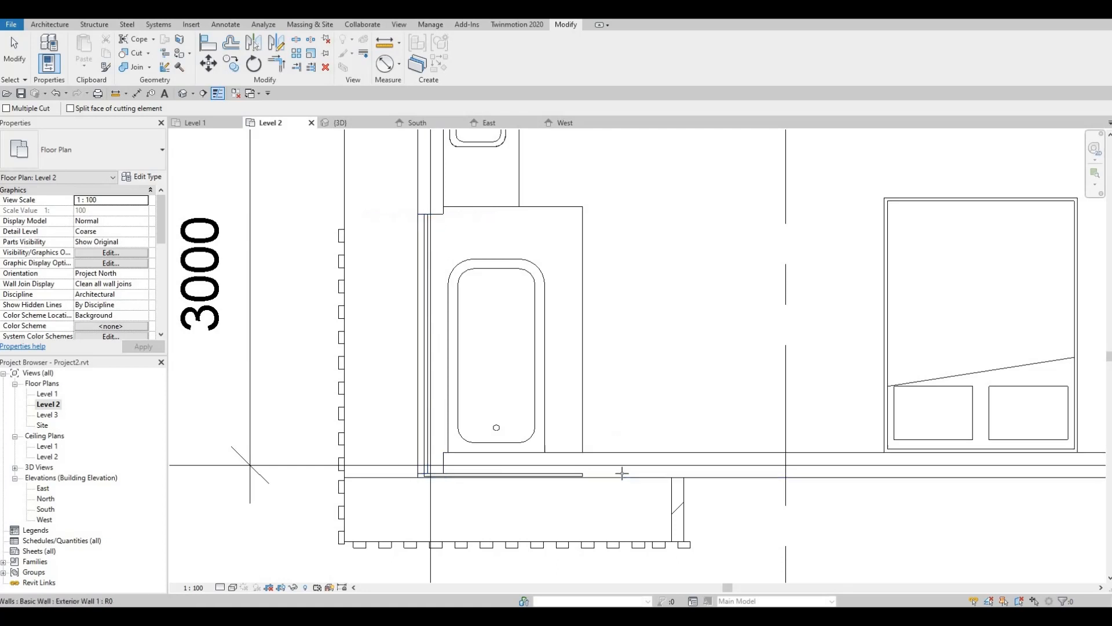
left_click(551, 472)
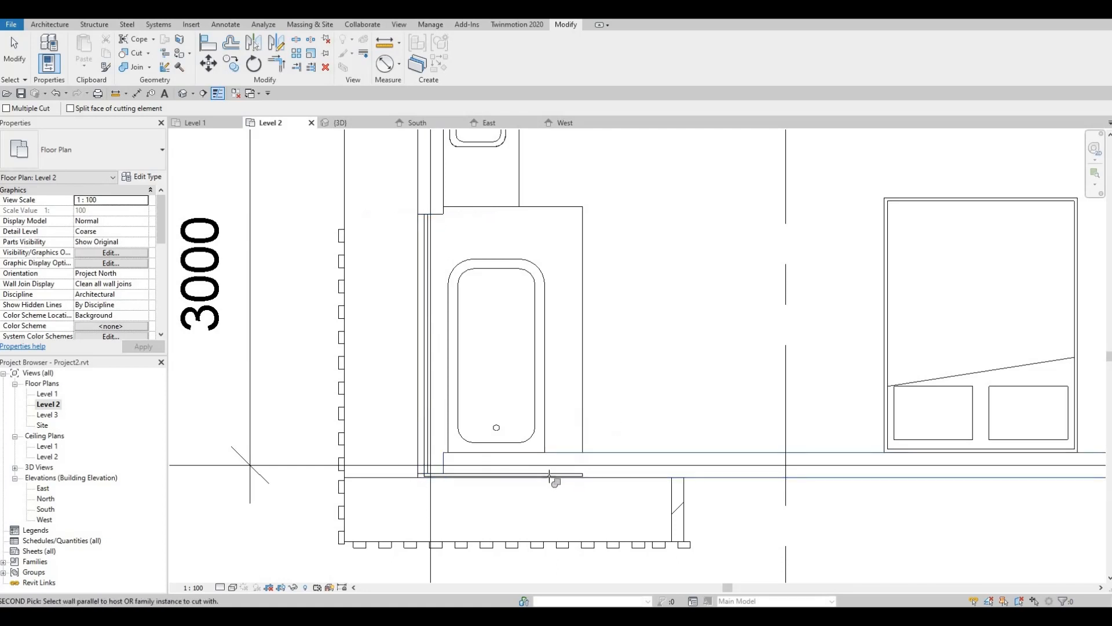
left_click(553, 472)
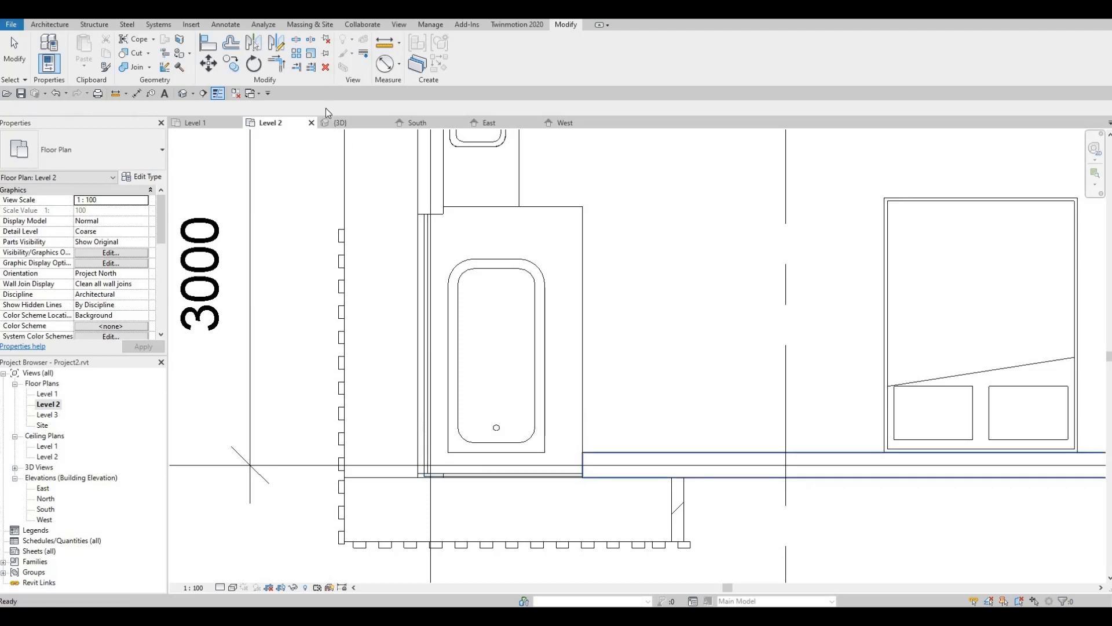
key("Escape")
- In the 3D view, lower the tops of both corner curtain walls to a top offset of about -1067 mm from Level 3
left_click(183, 94)
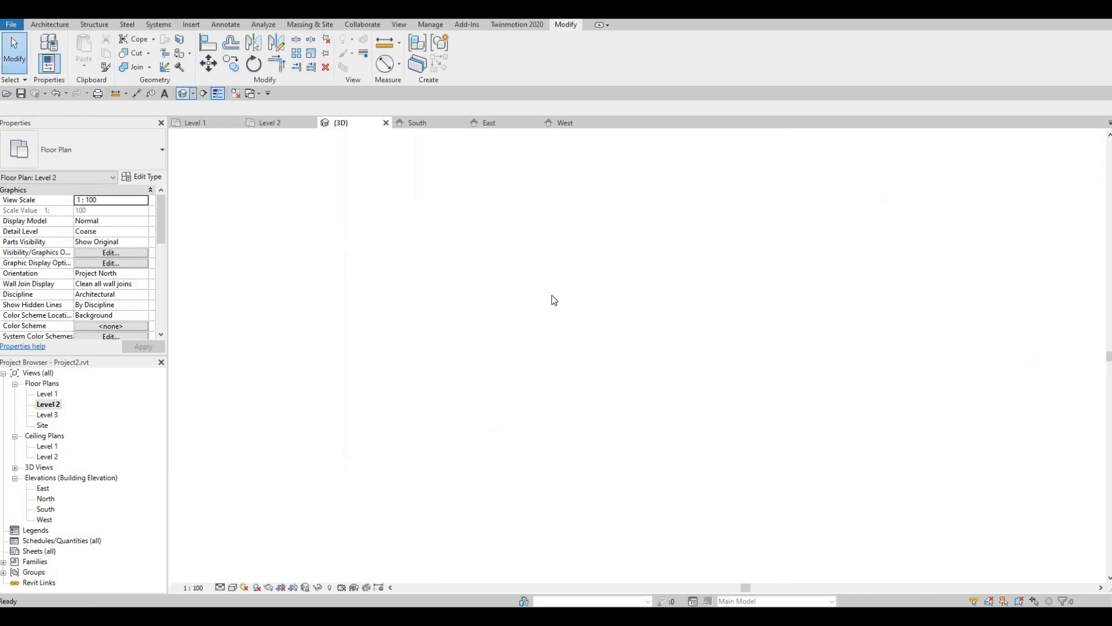
middle_click_drag(556, 299, 669, 216, "shift")
scroll(670, 217, "up", 3)
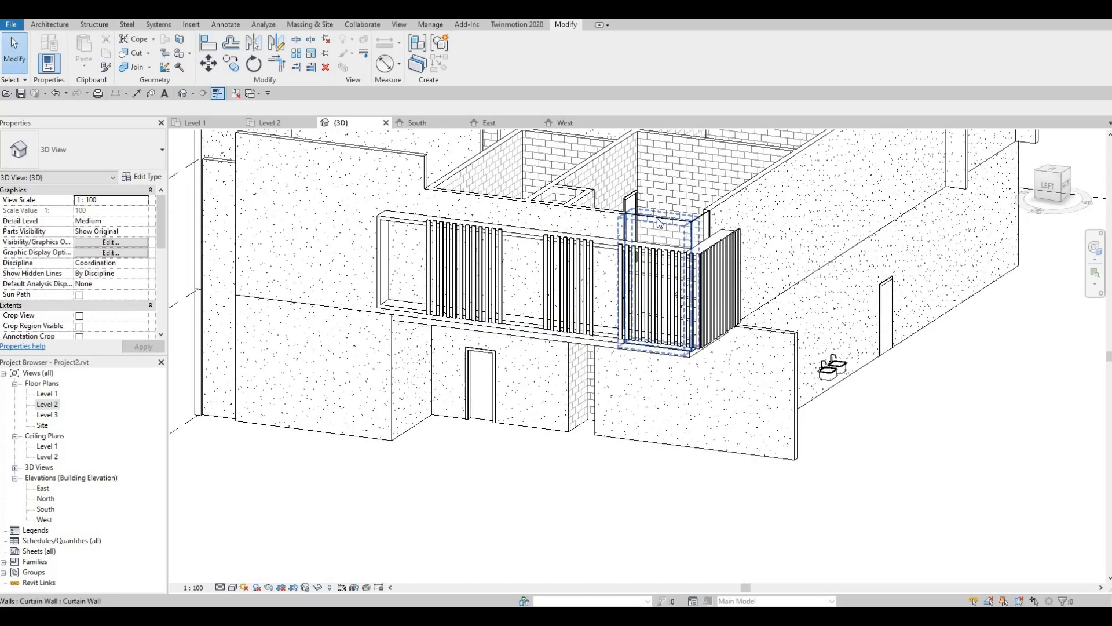
left_click(660, 216)
left_click_drag(656, 237, 659, 256)
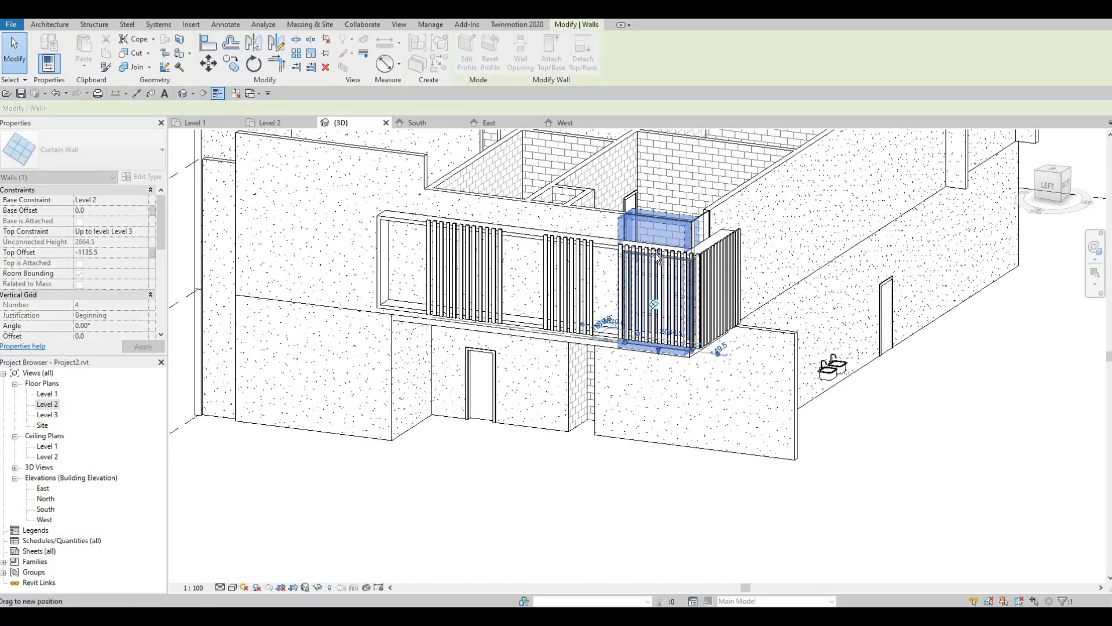
left_click(697, 216)
left_click_drag(698, 256, 701, 258)
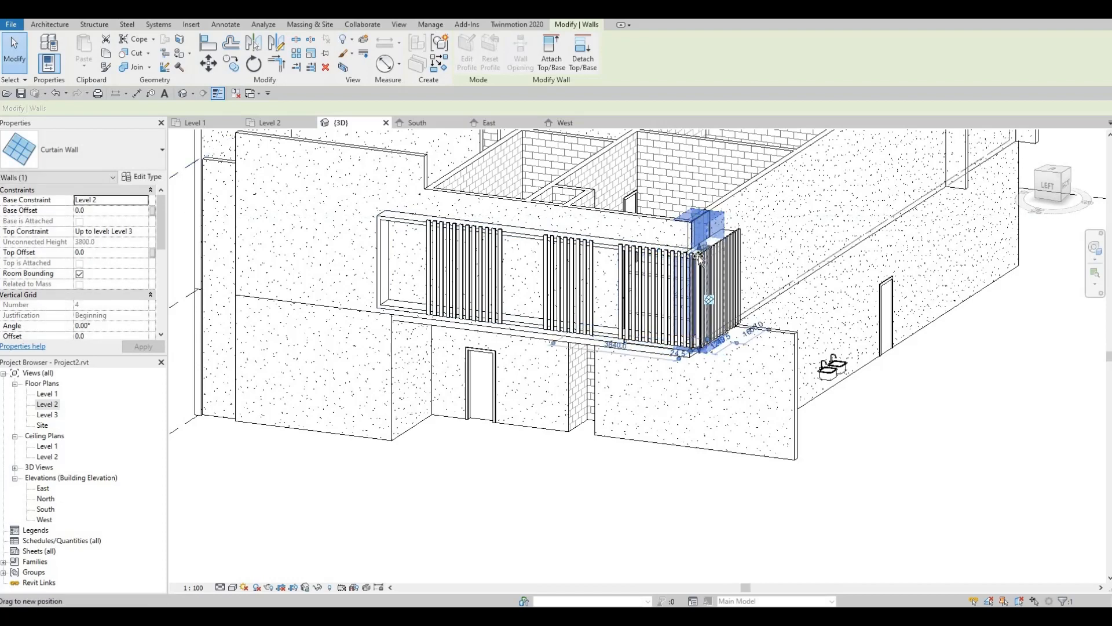
key("Escape")
- Raise the bottoms of both corner curtain walls above the floor edge, giving the south one a base offset of about 399 mm
middle_click_drag(658, 291, 722, 243, "shift")
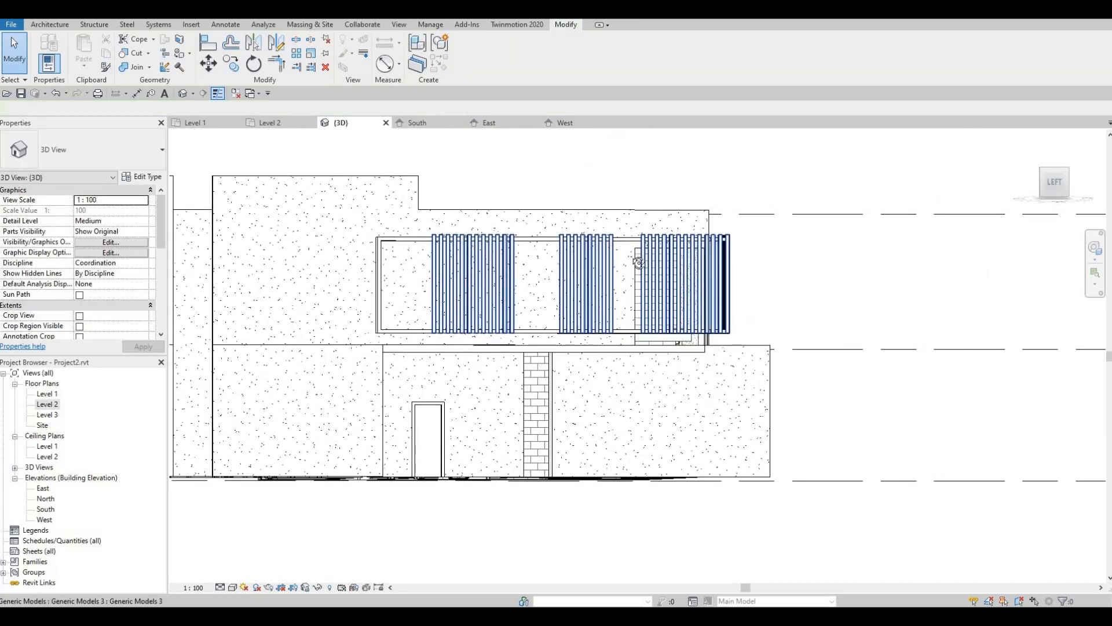
middle_click_drag(638, 258, 690, 245, "shift")
scroll(692, 246, "up", 6)
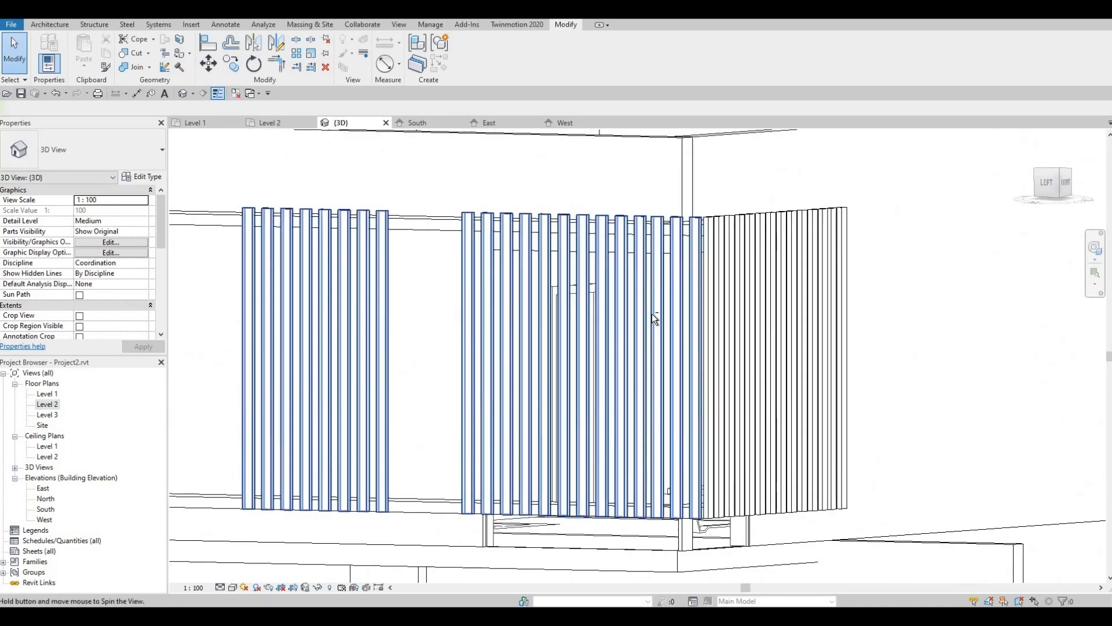
middle_click_drag(655, 318, 634, 347, "shift")
middle_click_drag(695, 255, 713, 145)
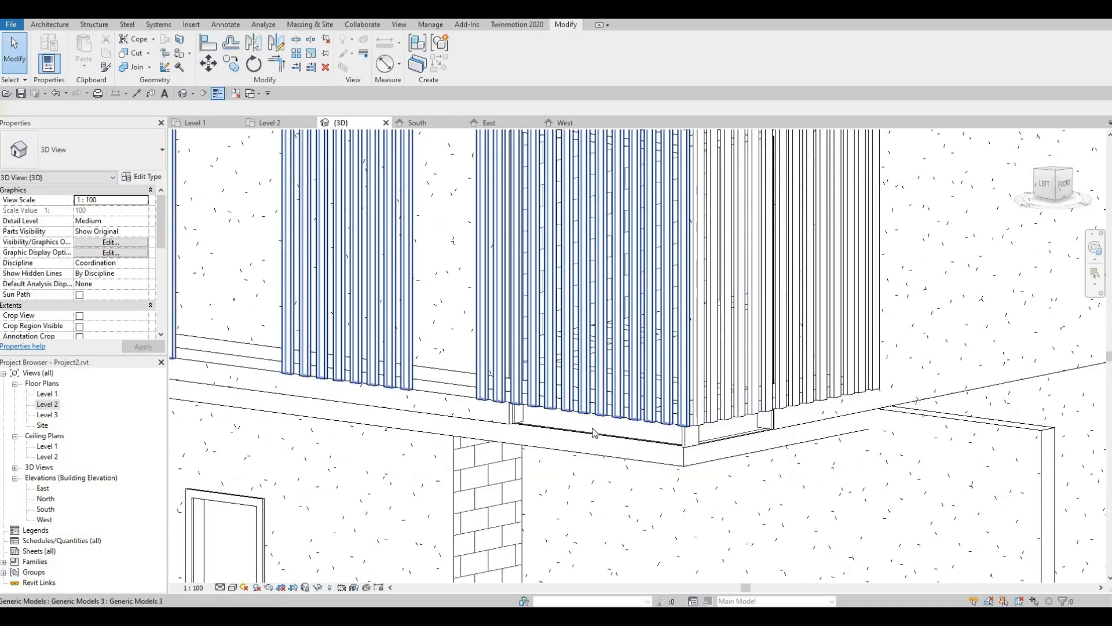
left_click(599, 436)
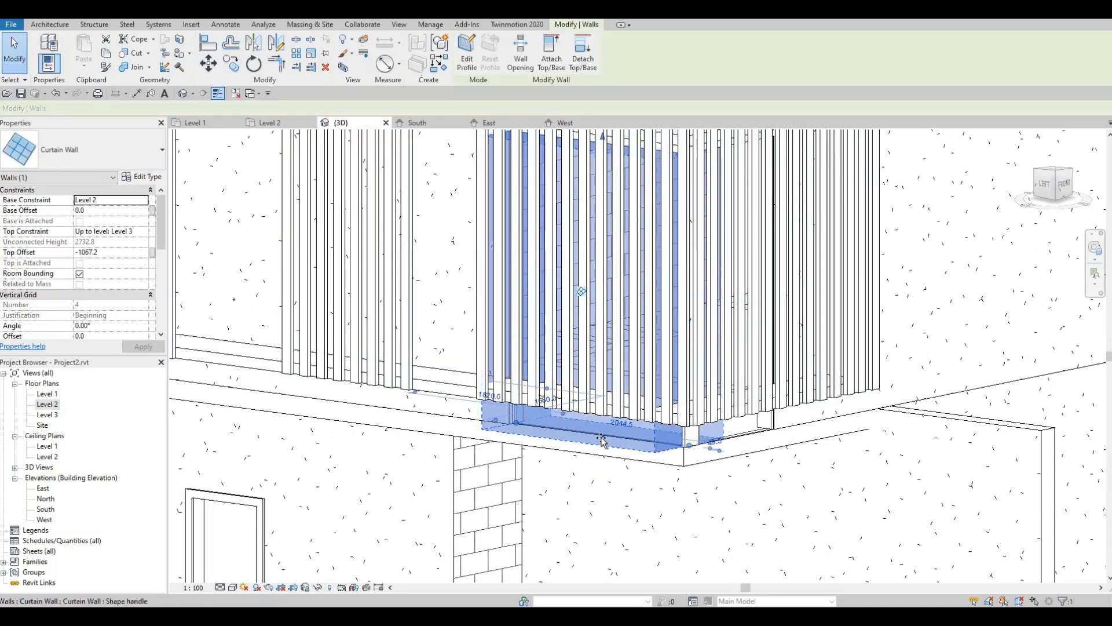
left_click_drag(601, 440, 616, 385)
left_click(750, 441)
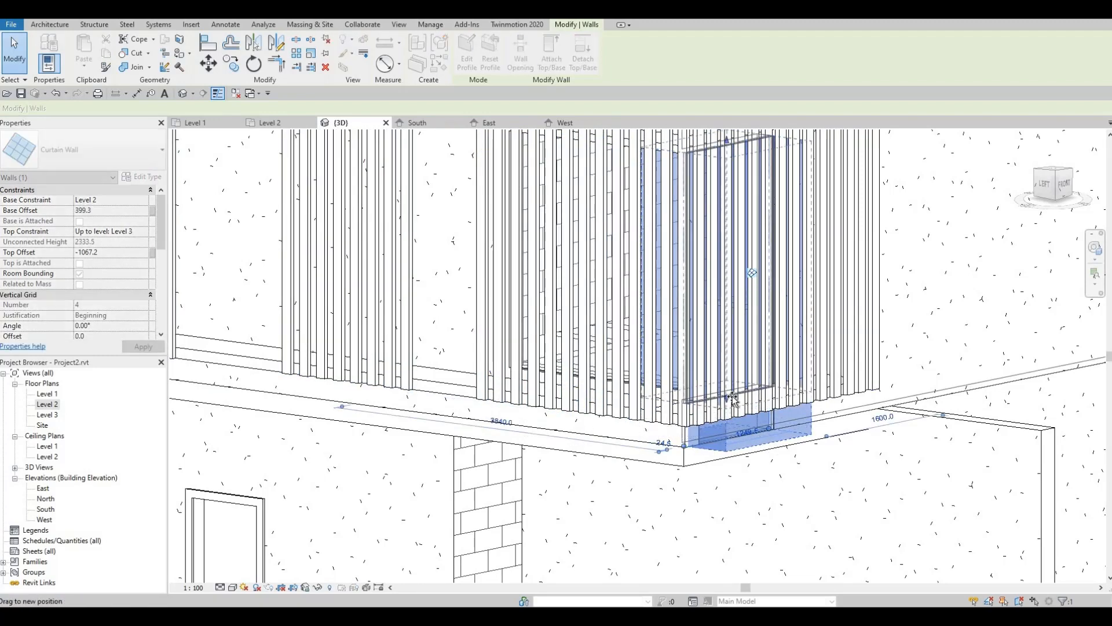
key("Escape")
middle_click_drag(747, 400, 651, 341, "shift")
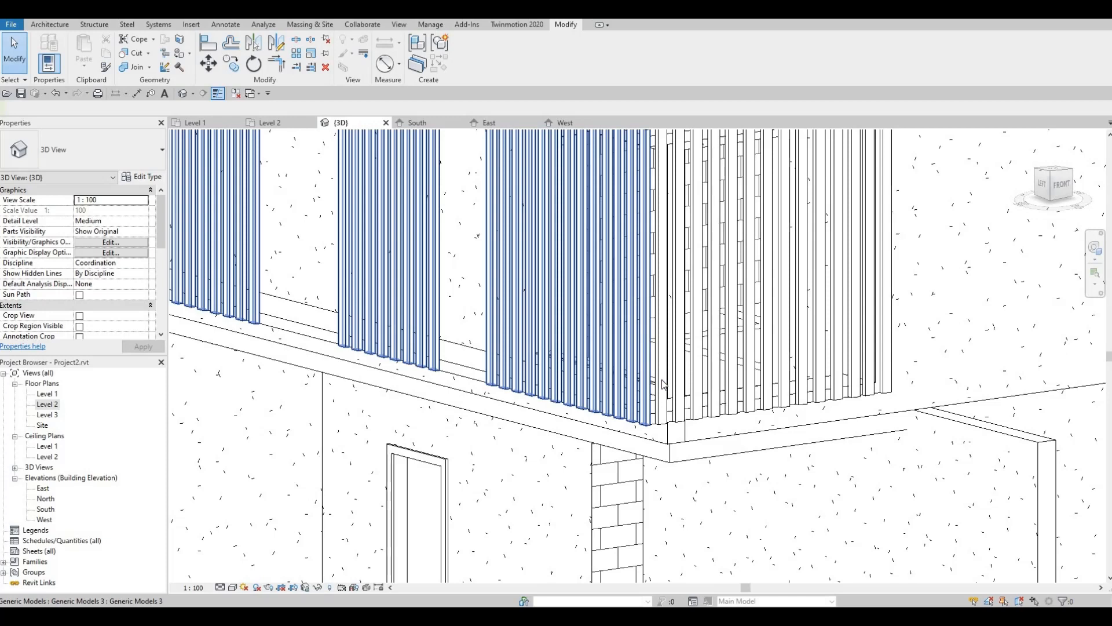
key("l")
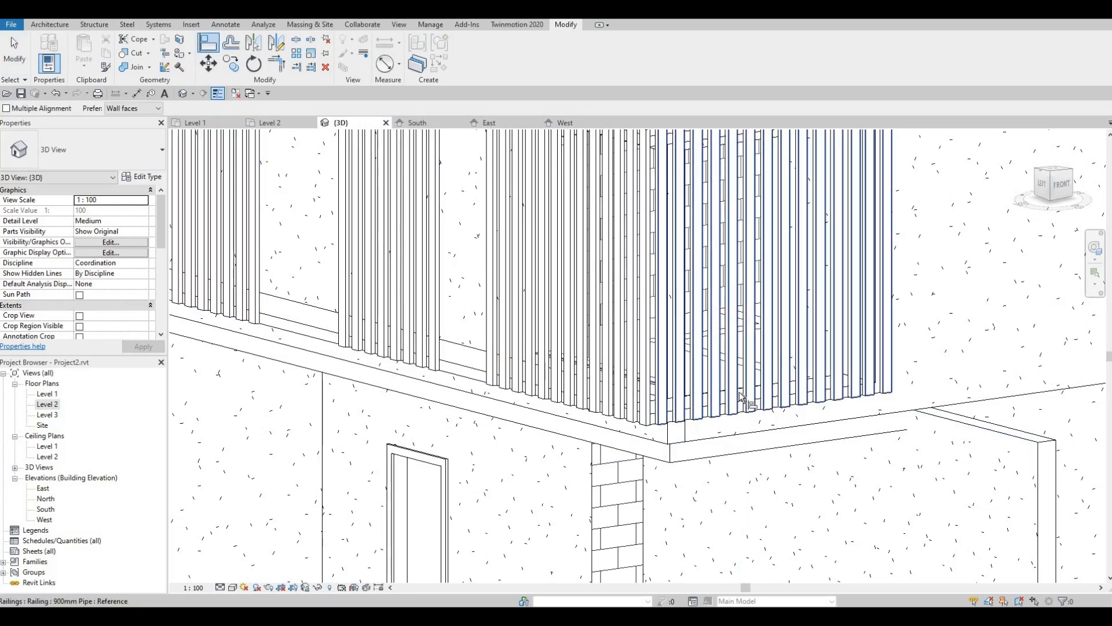
middle_click_drag(776, 377, 867, 441, "shift")
middle_click_drag(669, 451, 712, 440, "shift")
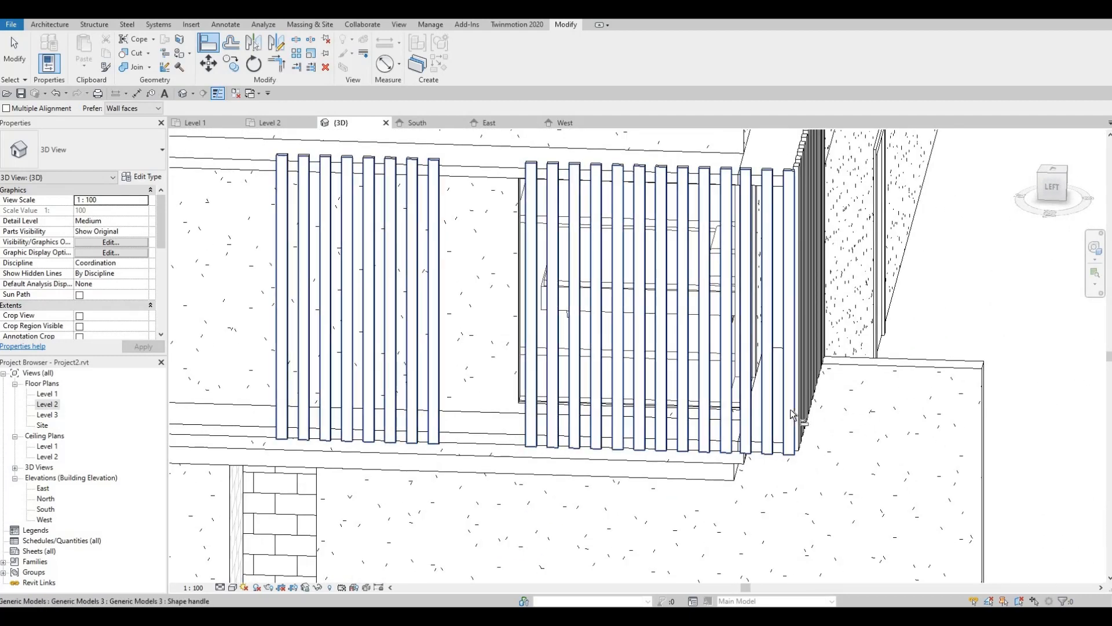
middle_click_drag(794, 414, 843, 412, "shift")
key("Escape")
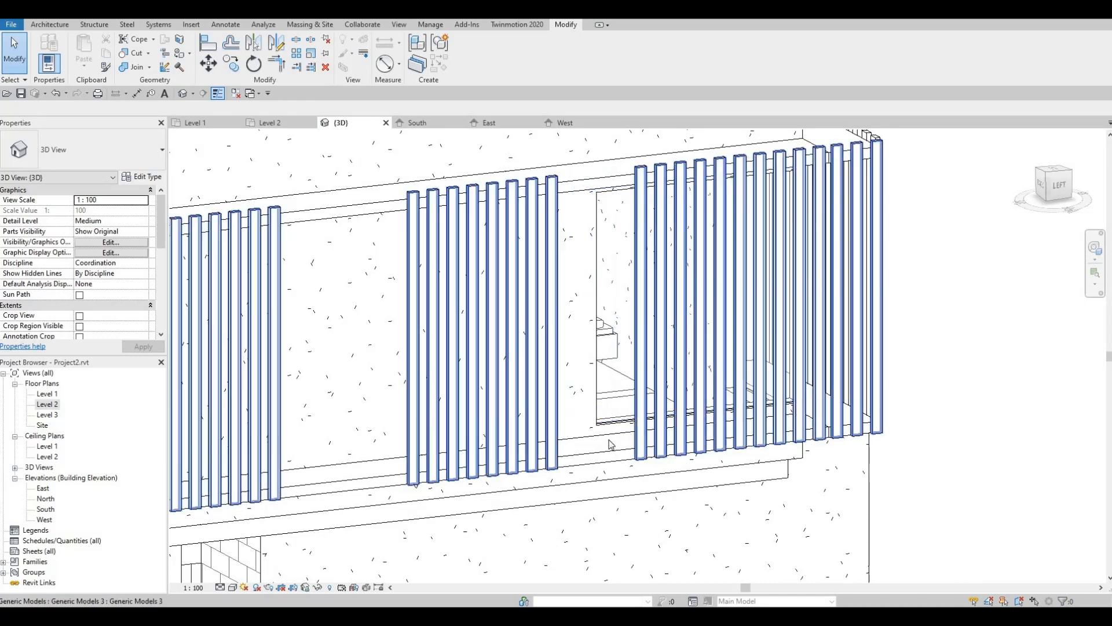
- Hide the slat screen on the front side of the corner in the 3D view
middle_click_drag(609, 444, 856, 354, "shift")
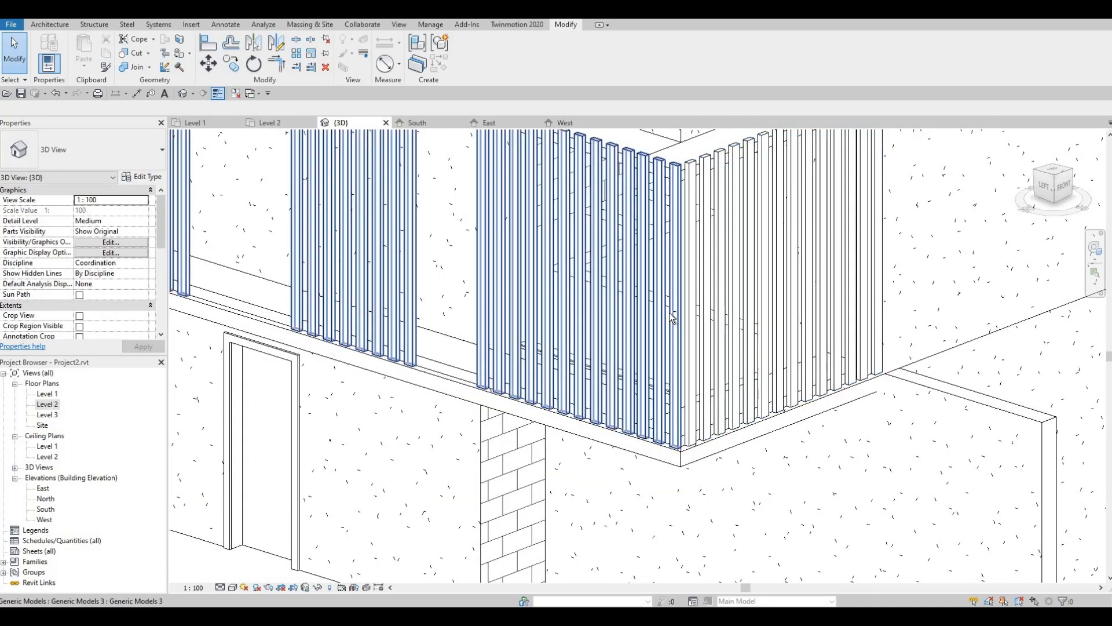
middle_click_drag(664, 336, 658, 377, "shift")
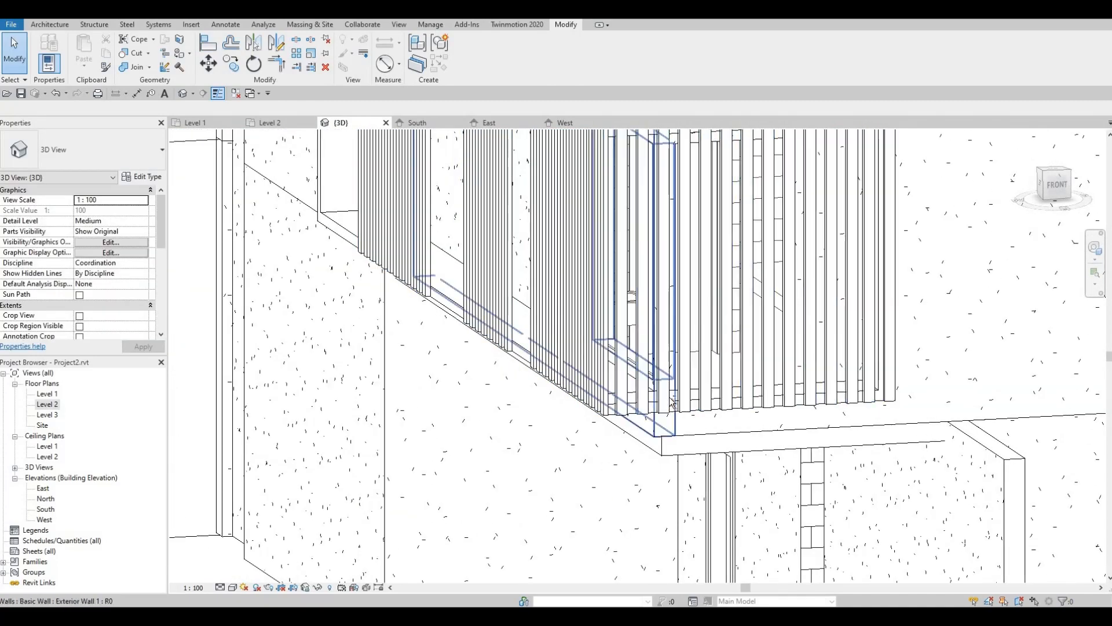
middle_click_drag(677, 472, 869, 342, "shift")
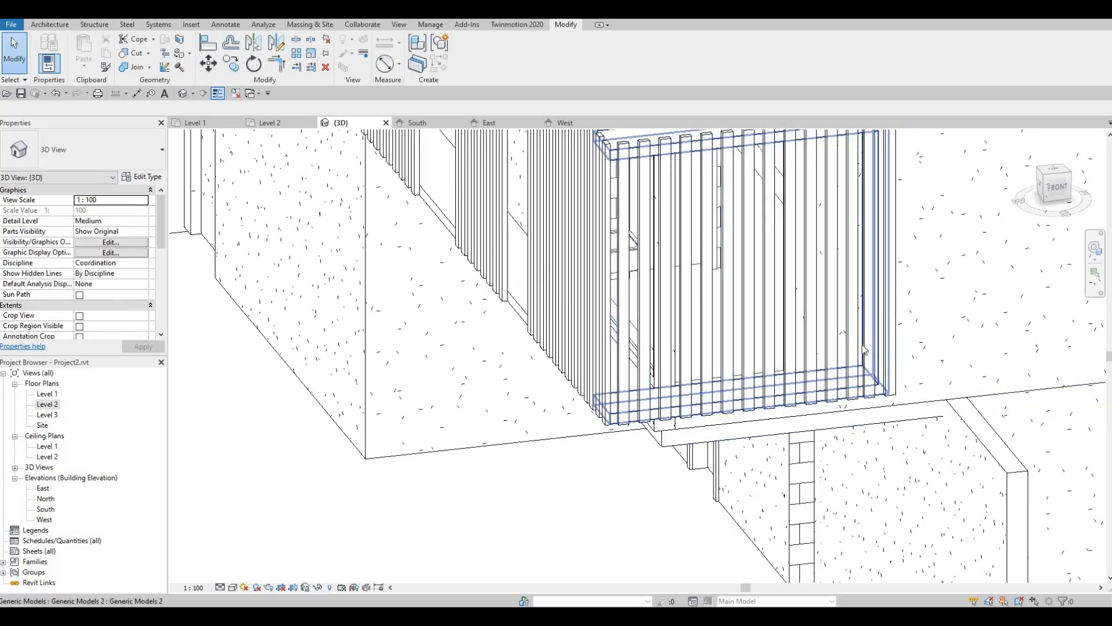
middle_click_drag(728, 280, 722, 363, "shift")
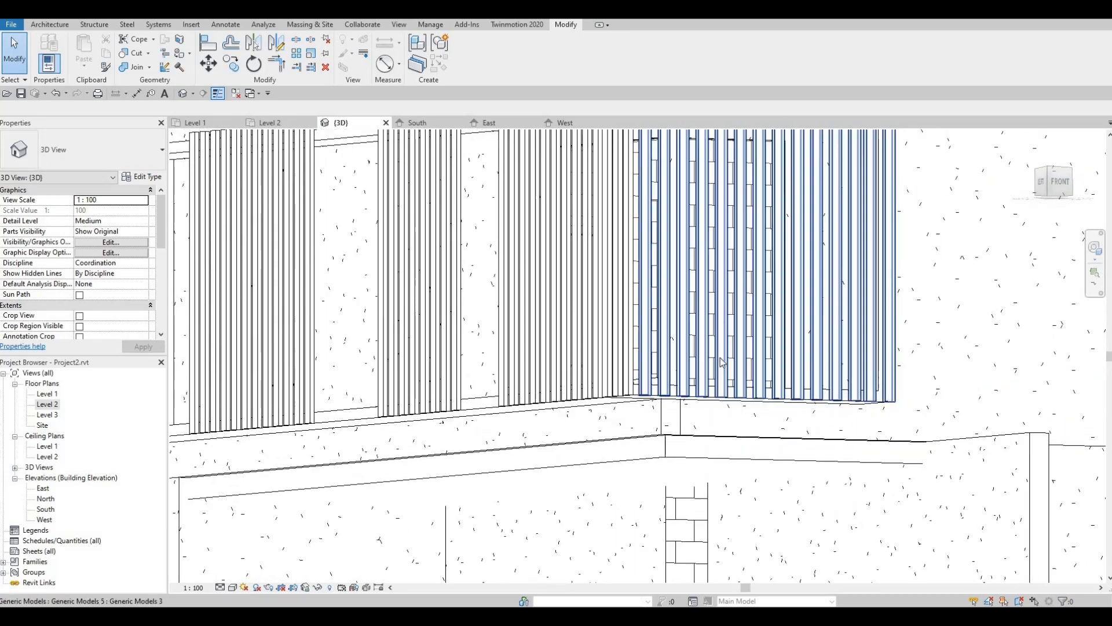
left_click(721, 361)
right_click(722, 358)
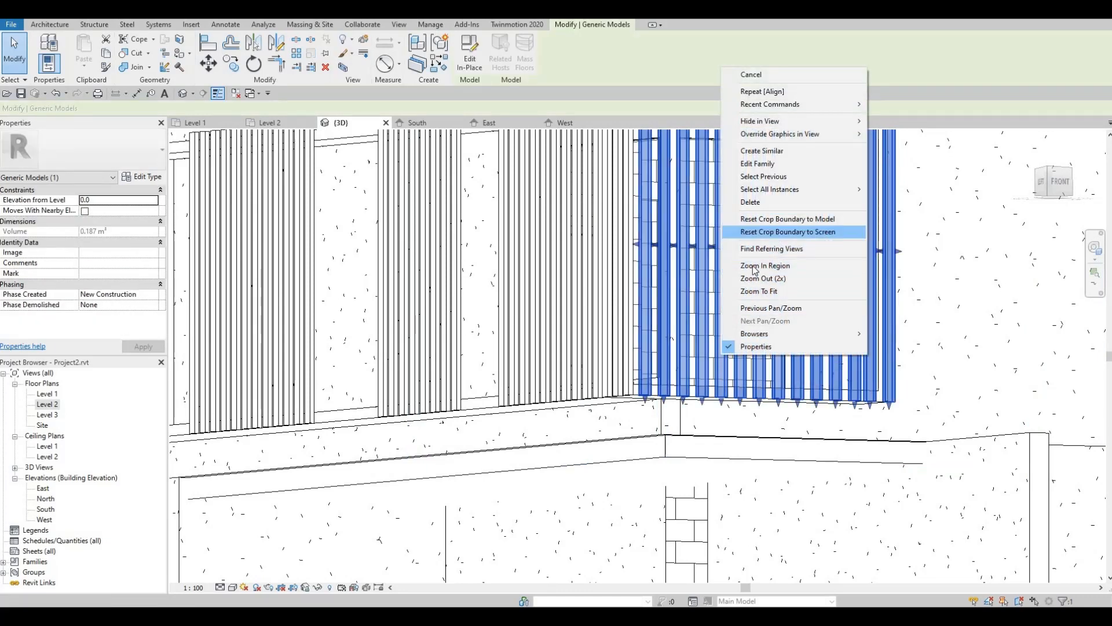
mouse_move(799, 190)
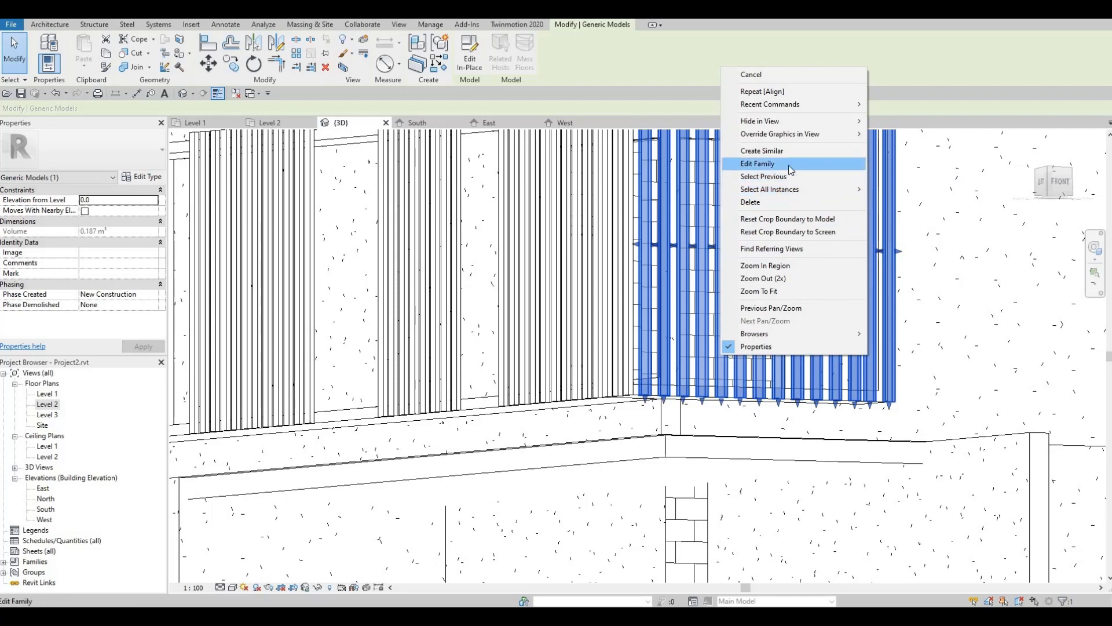
mouse_move(827, 126)
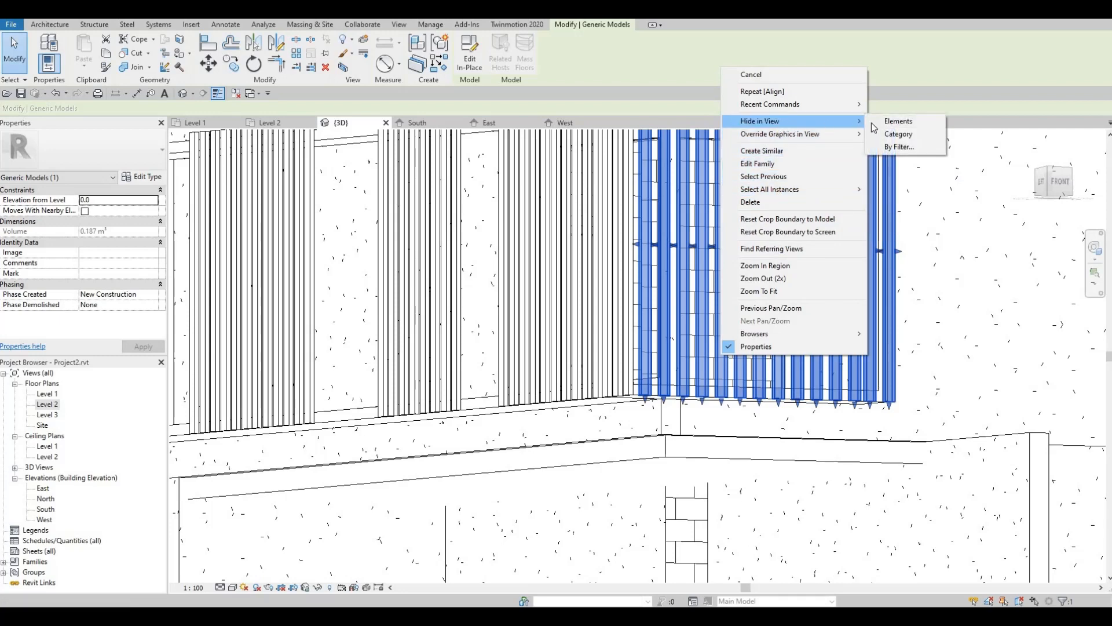
left_click(898, 121)
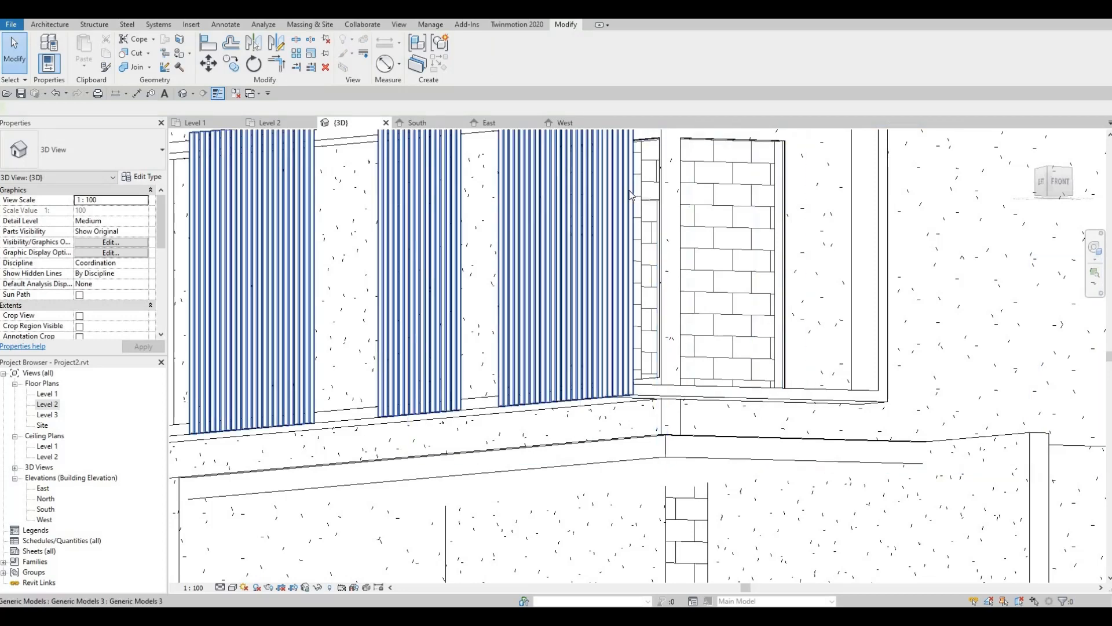
- Hide the slat groups along the left façade in the 3D view
left_click(632, 195)
right_click(631, 195)
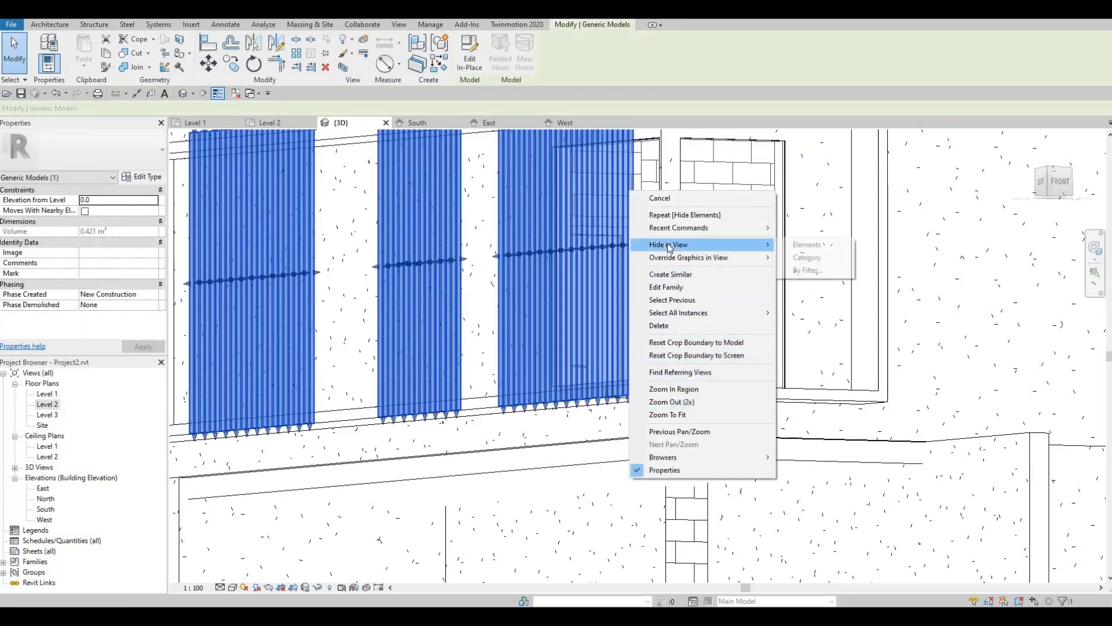
mouse_move(669, 248)
left_click(807, 245)
- Align the bottom and top edges of the south corner curtain wall with those of the bathtub-side curtain wall
middle_click_drag(683, 386, 688, 392, "shift")
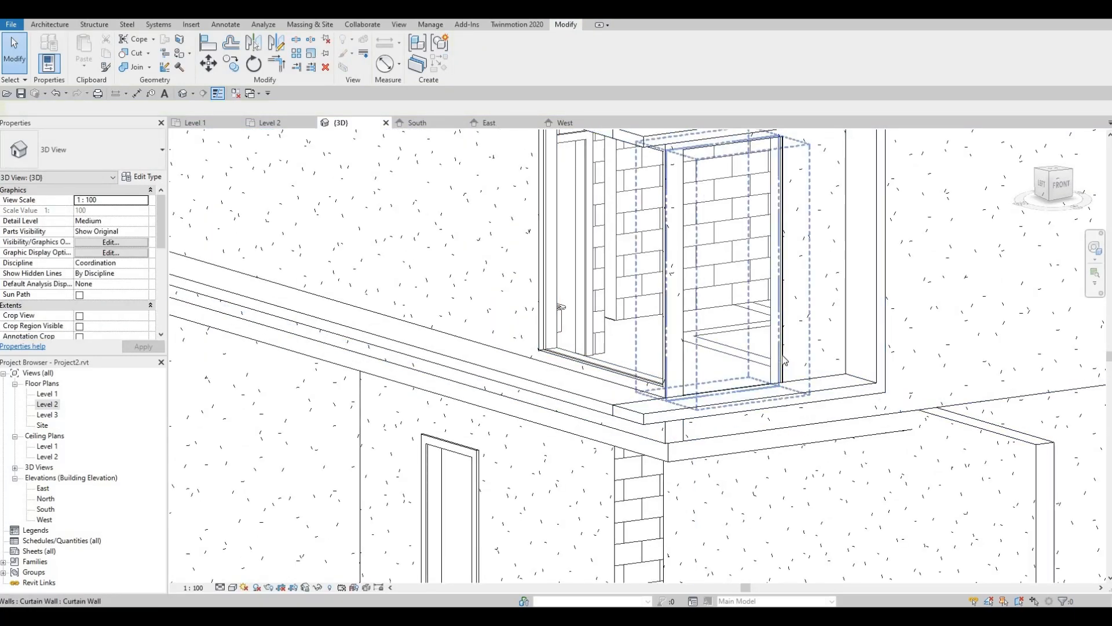
left_click(734, 400)
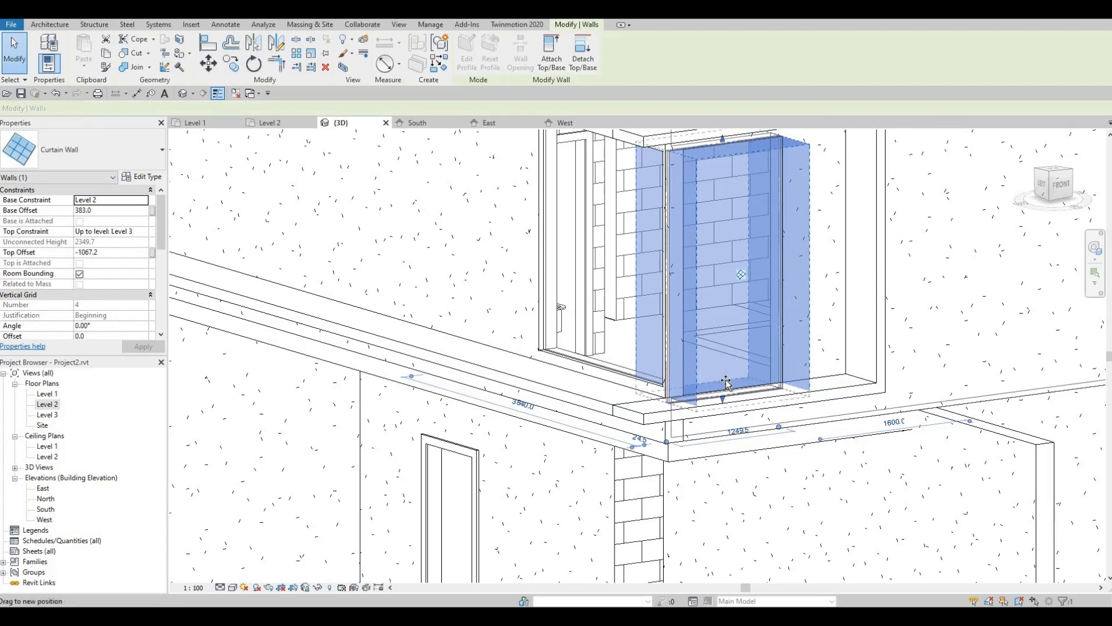
key("Escape")
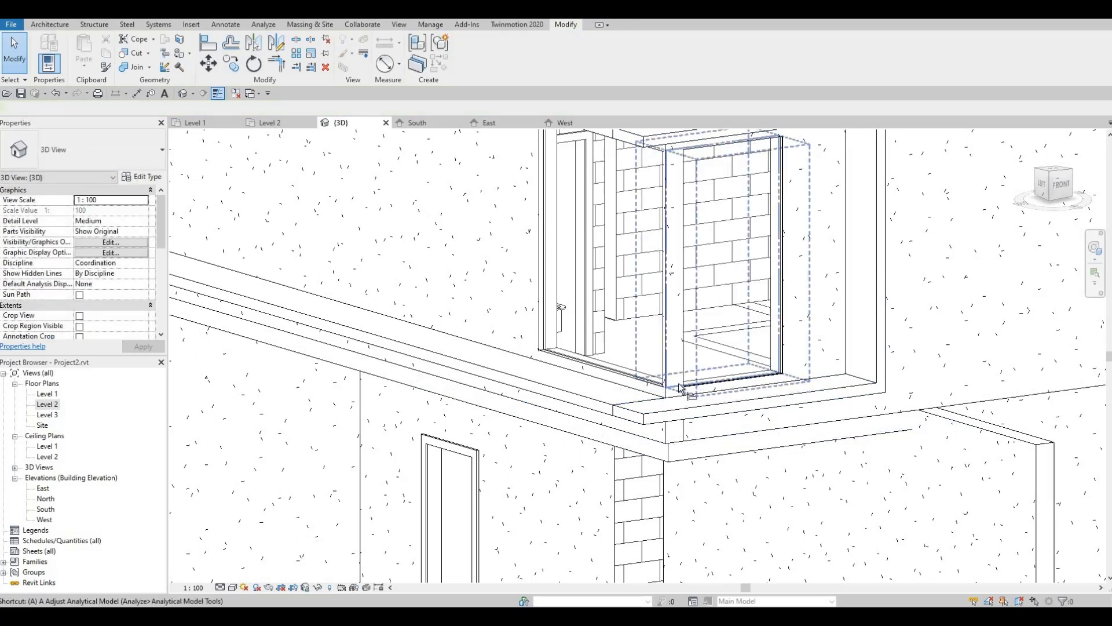
key("a")
key("l")
left_click(719, 379)
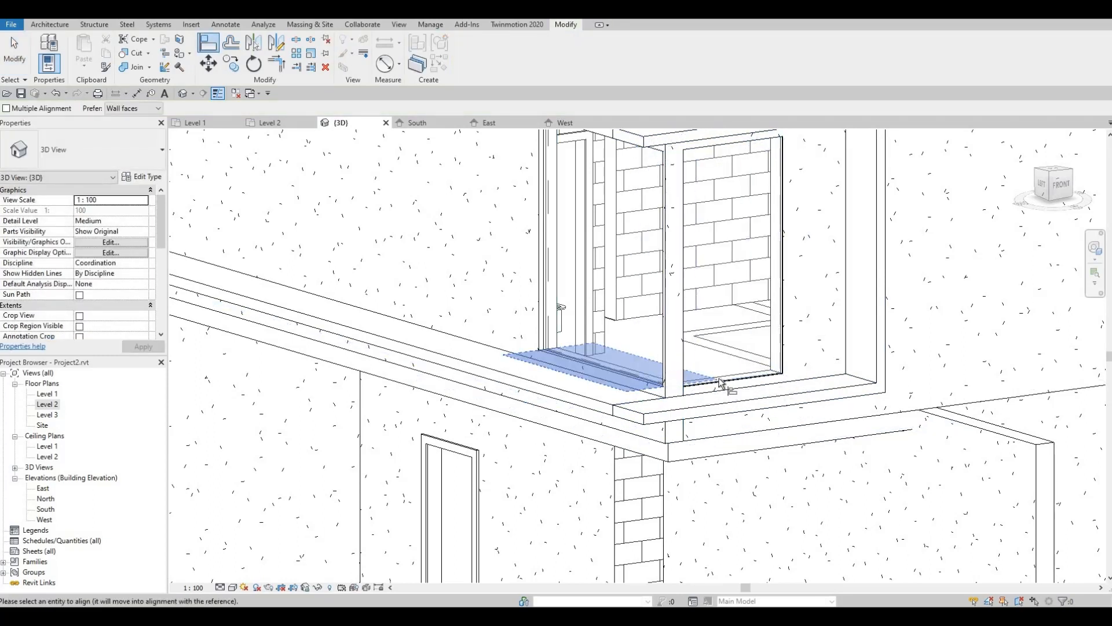
middle_click_drag(653, 269, 655, 325)
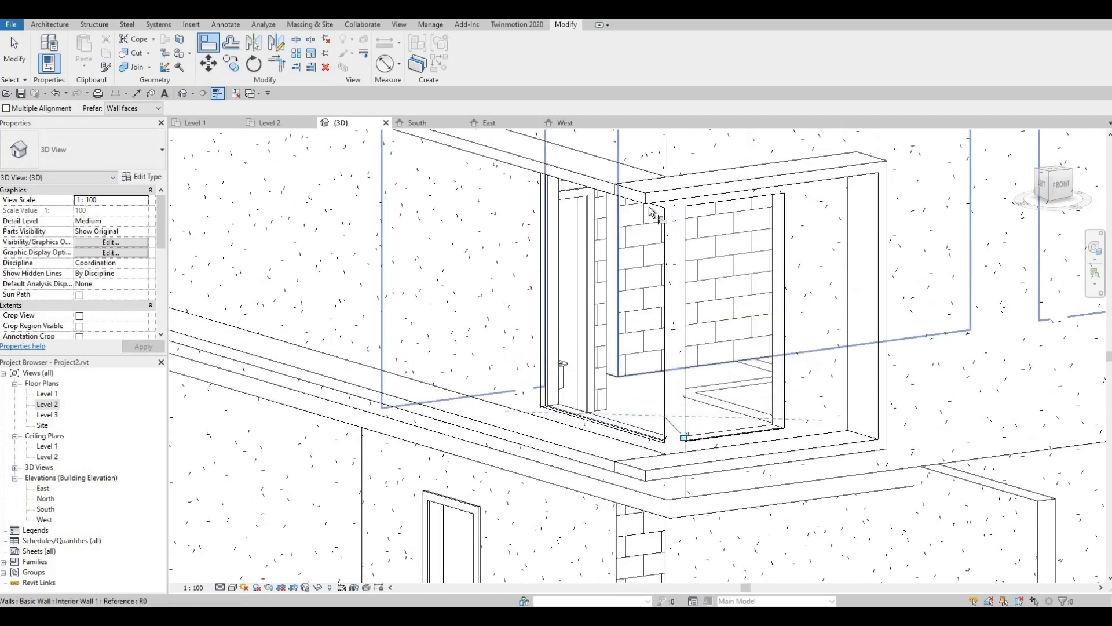
left_click(651, 212)
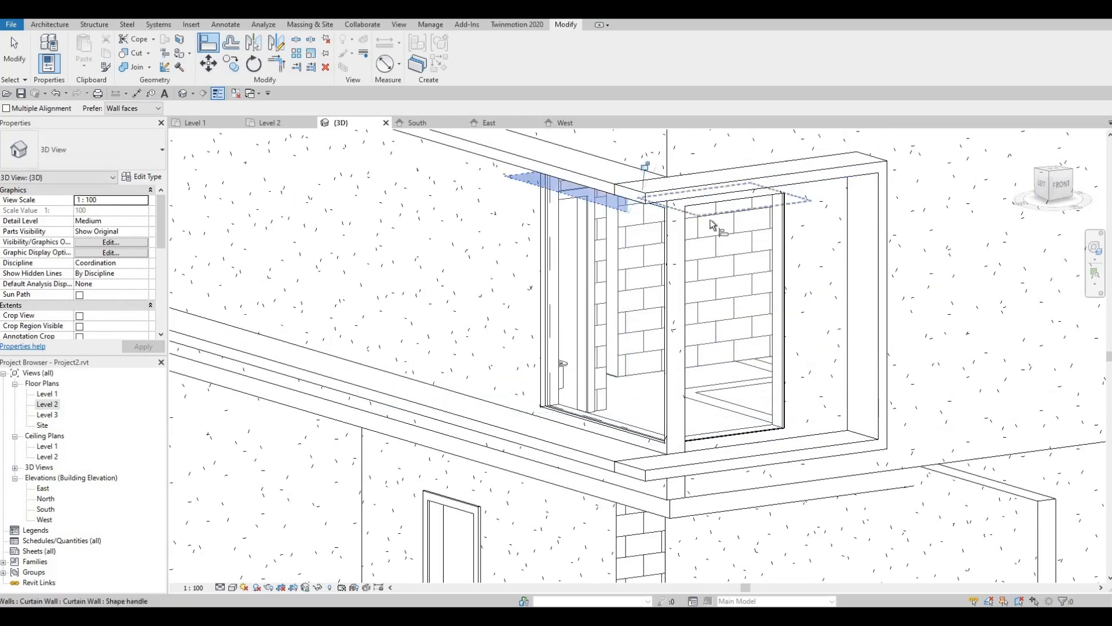
middle_click_drag(713, 226, 817, 433, "shift")
scroll(818, 433, "down", 1)
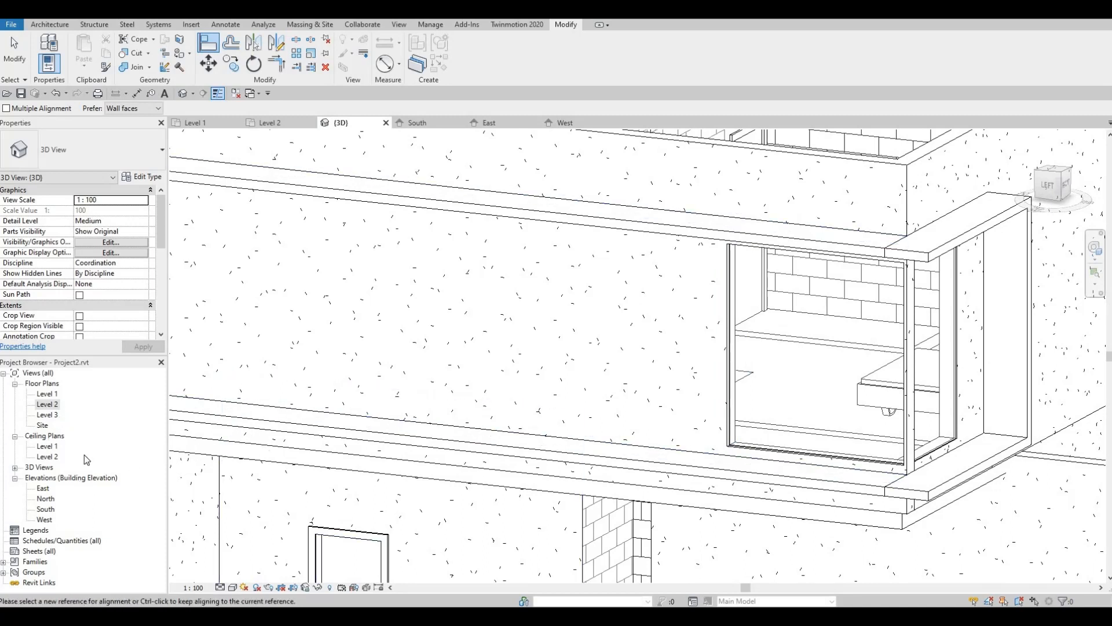
- On the Level 2 plan, shift the toilet north to about 555 mm from the centreline of the wall above it
double_click(47, 405)
key("Escape")
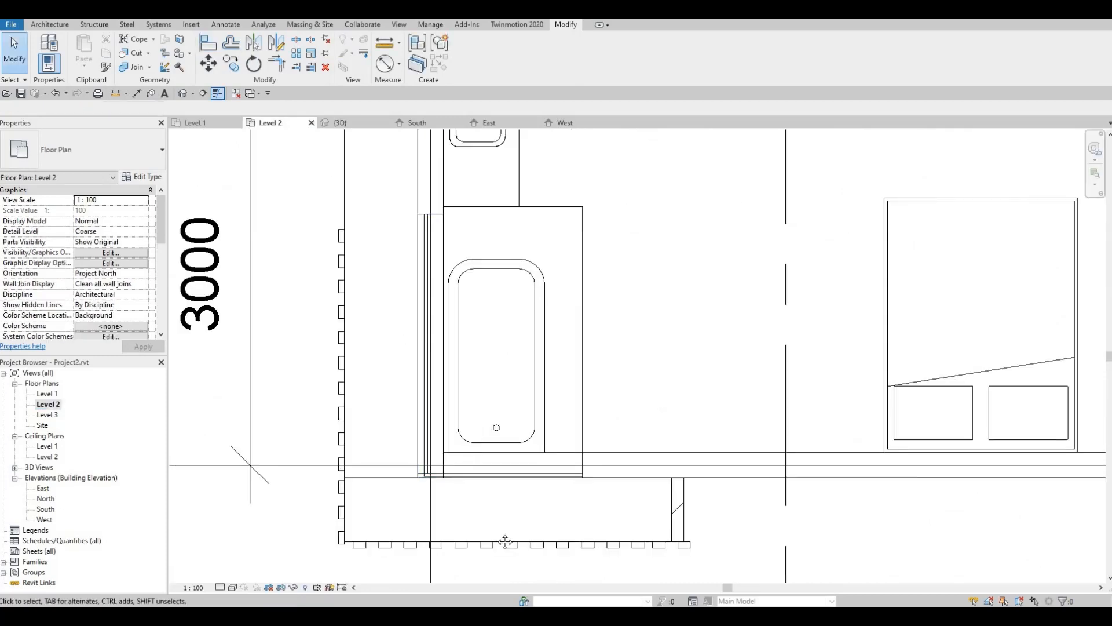
middle_click_drag(444, 166, 442, 356)
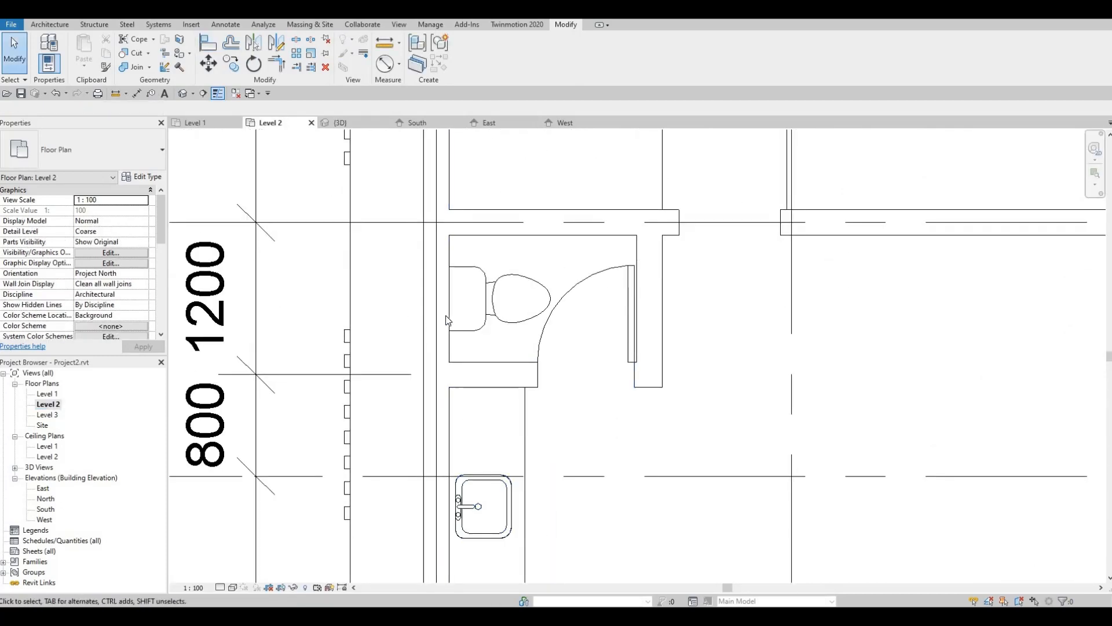
left_click(488, 299)
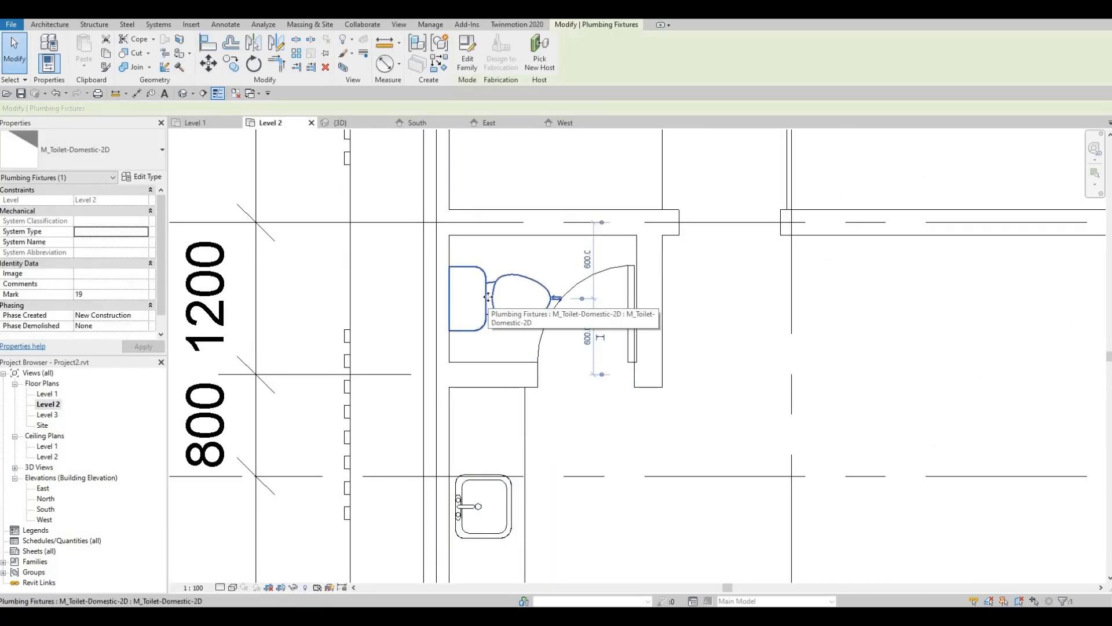
left_click_drag(487, 297, 488, 293)
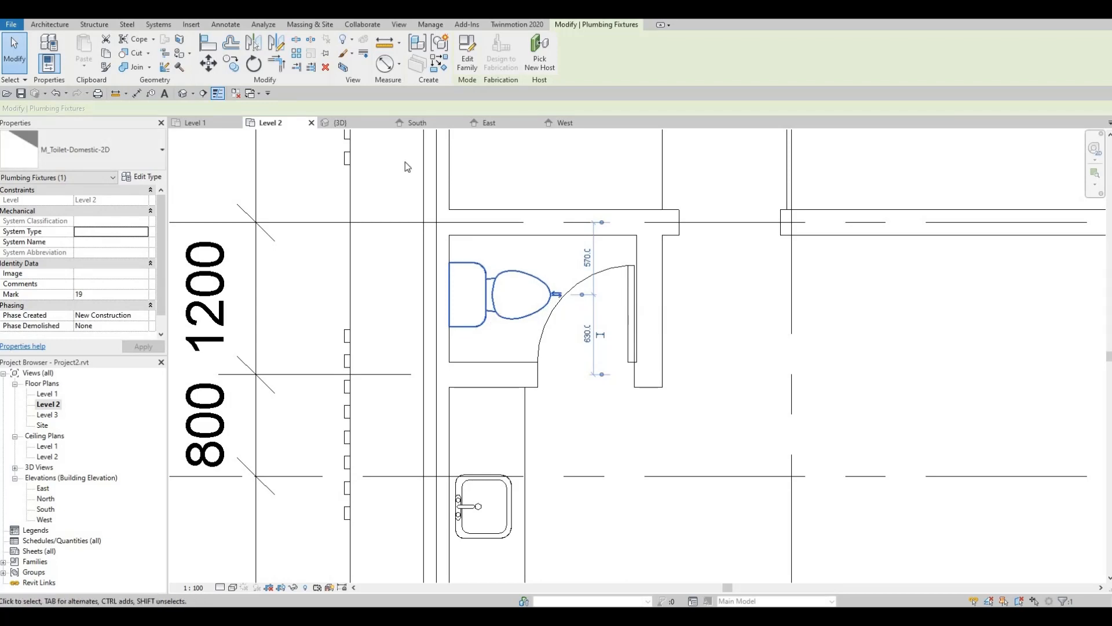
- Draw a short curtain wall about 220 mm long inside the exterior wall, between the toilet and the partition south of it
left_click(52, 26)
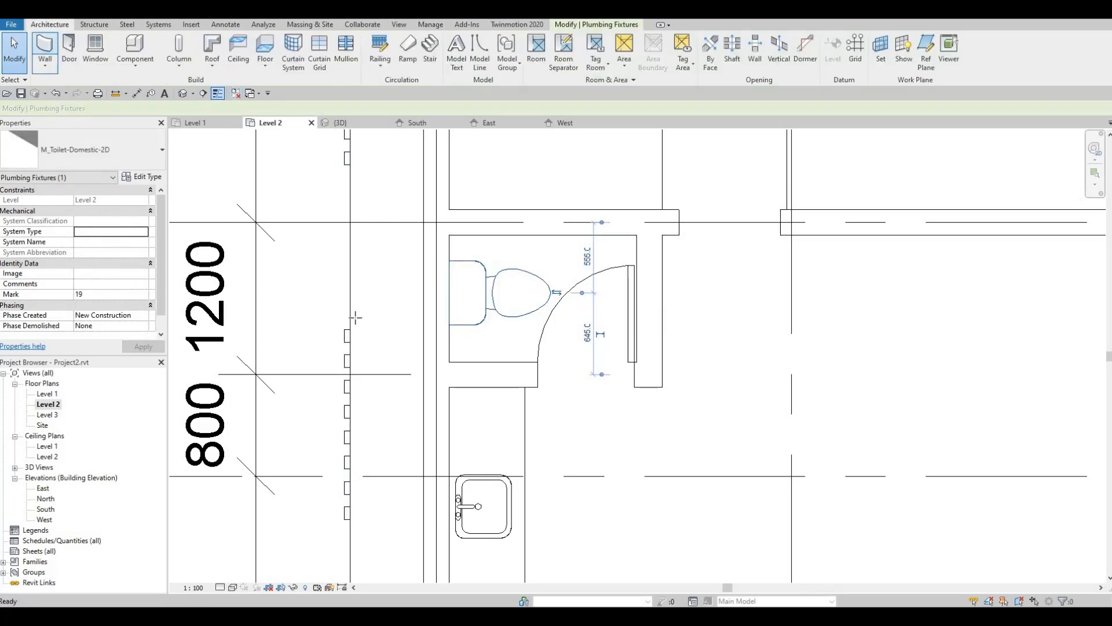
left_click(45, 49)
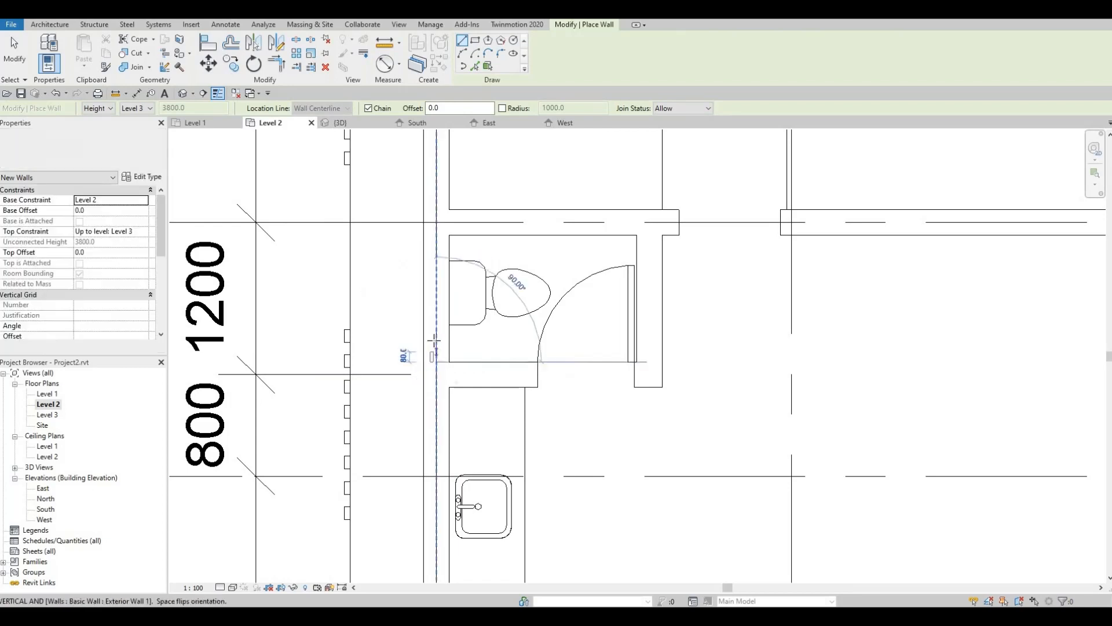
left_click(435, 335)
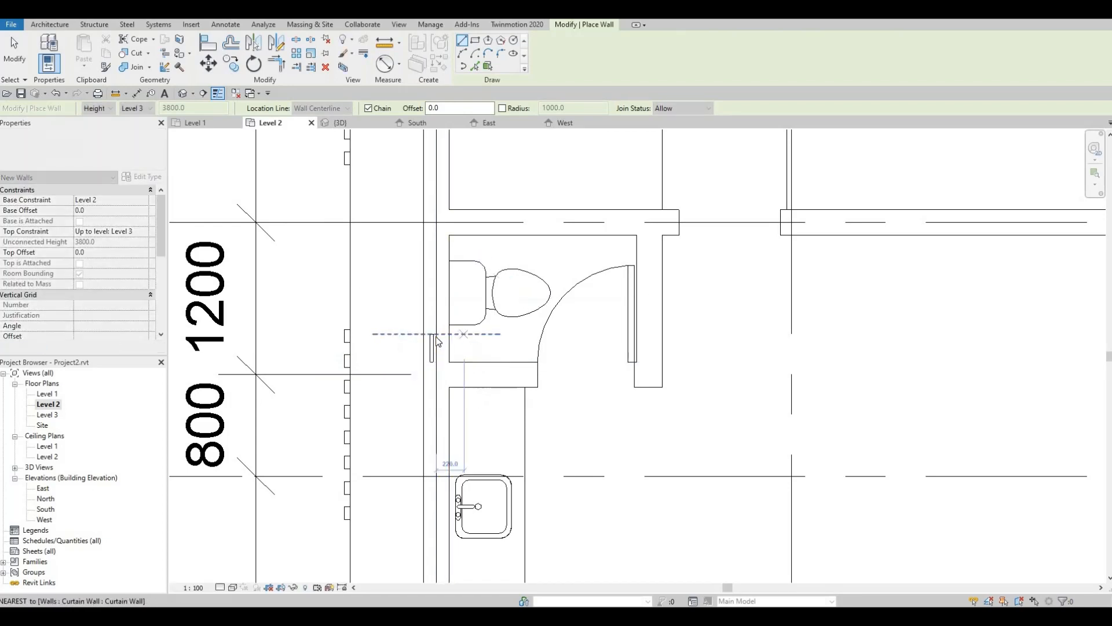
key("Escape")
key("Escape")
left_click(435, 336)
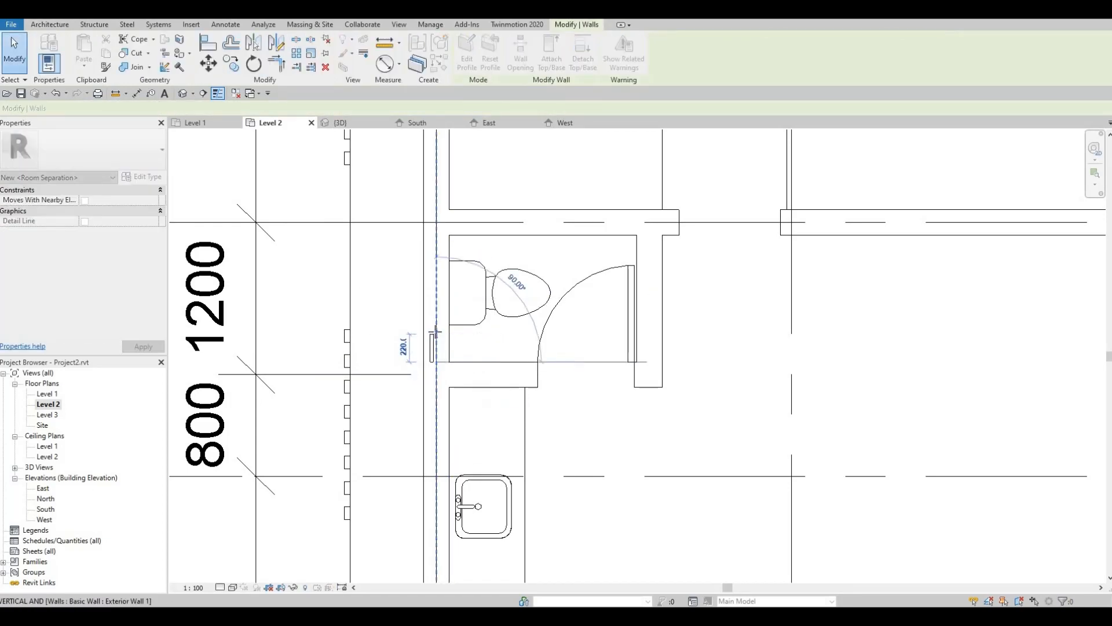
key("Escape")
- Cut the exterior wall beside the toilet with the short curtain wall
left_click(566, 25)
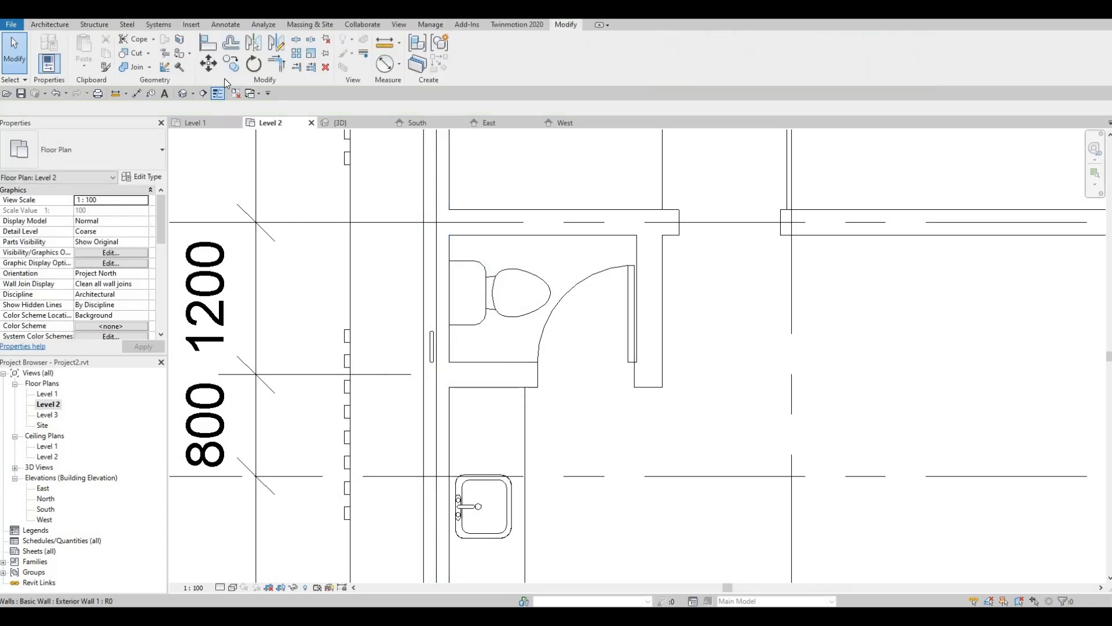
left_click(131, 53)
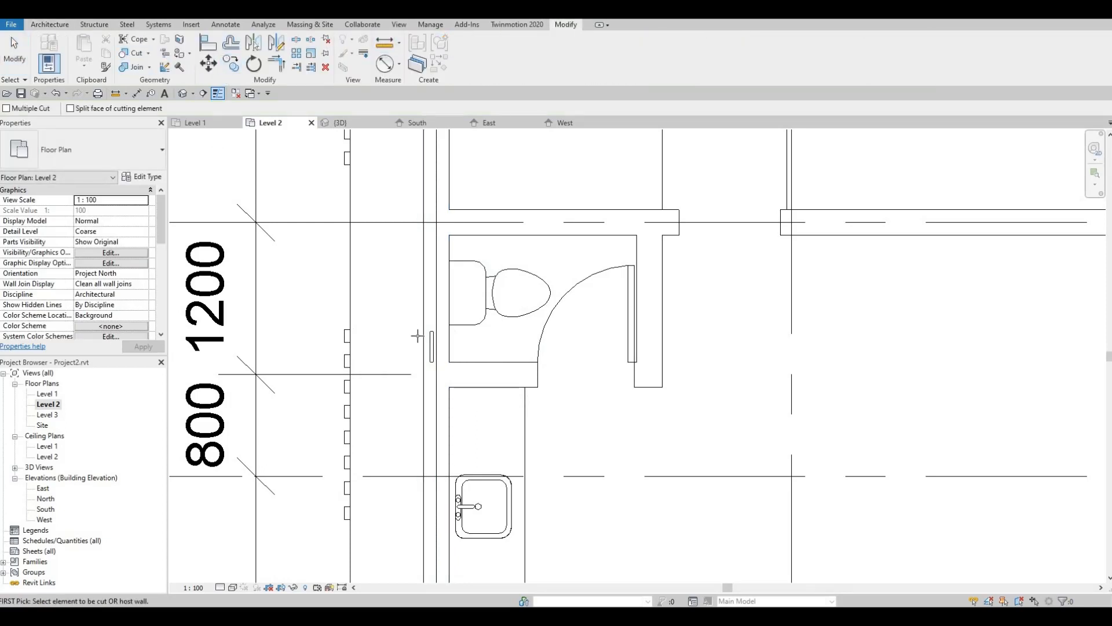
left_click(432, 346)
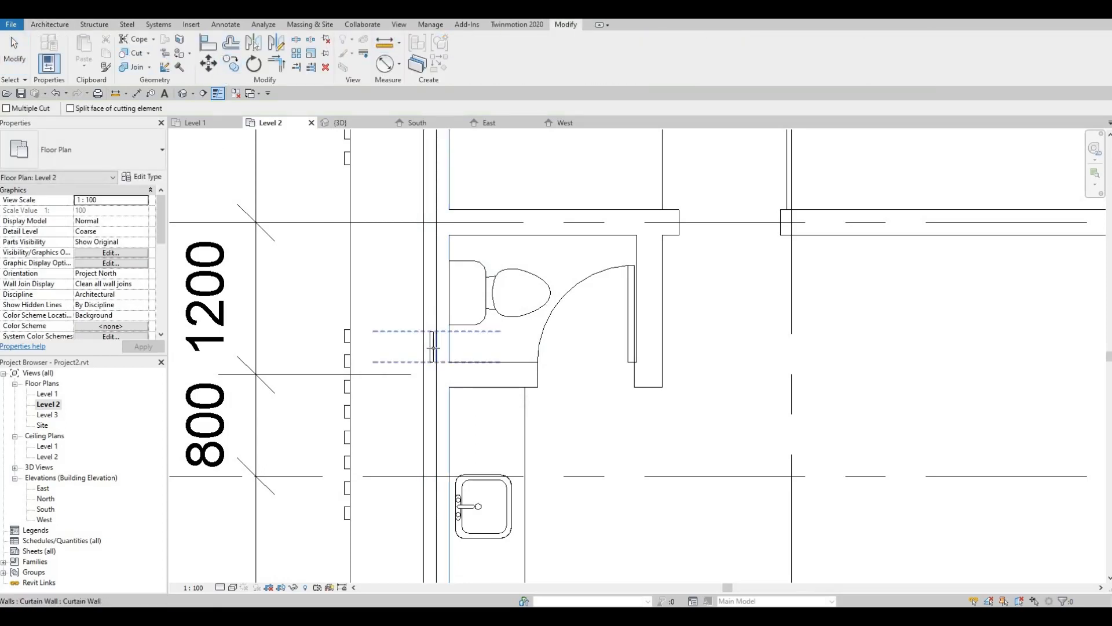
left_click(433, 347)
key("Escape")
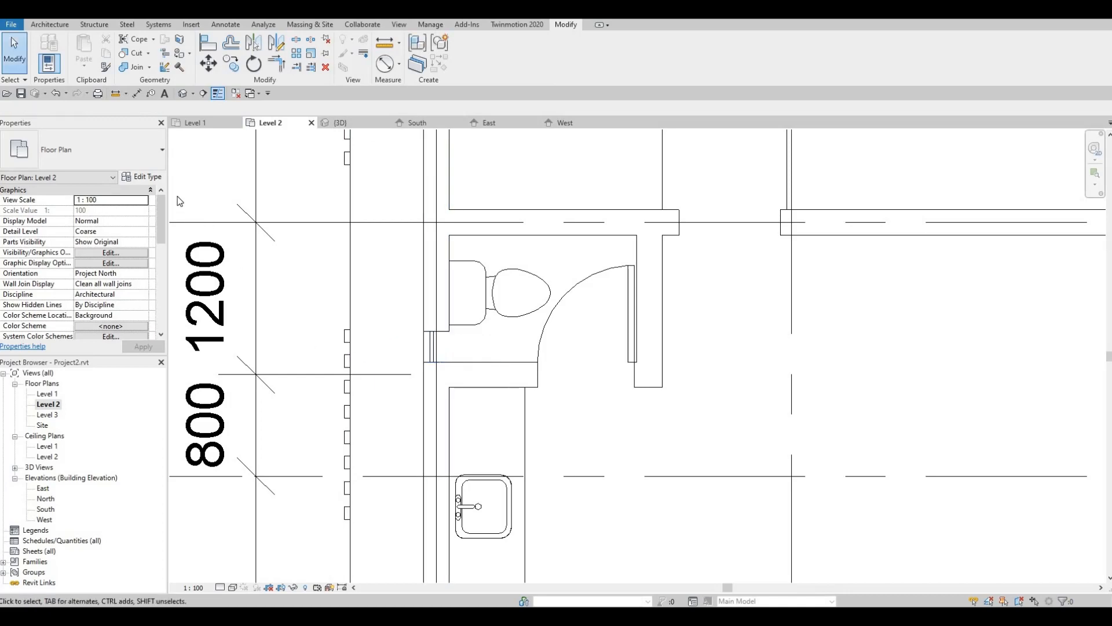
- In the 3D view, align the narrow toilet curtain wall's top and bottom edges with those of the bathtub-side curtain wall
left_click(183, 94)
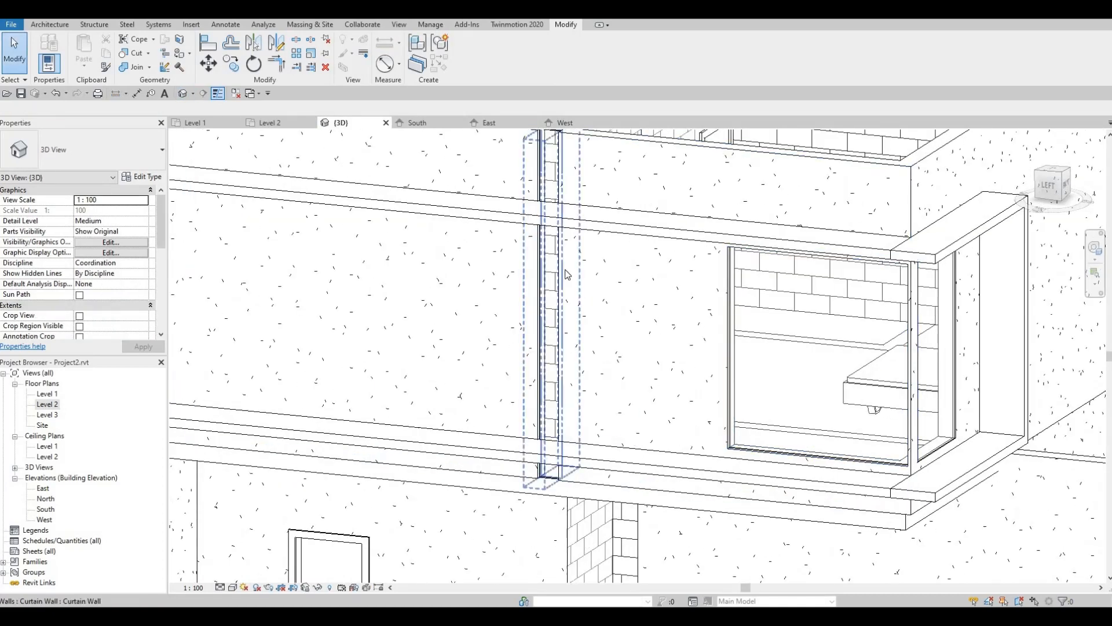
middle_click_drag(614, 321, 631, 385)
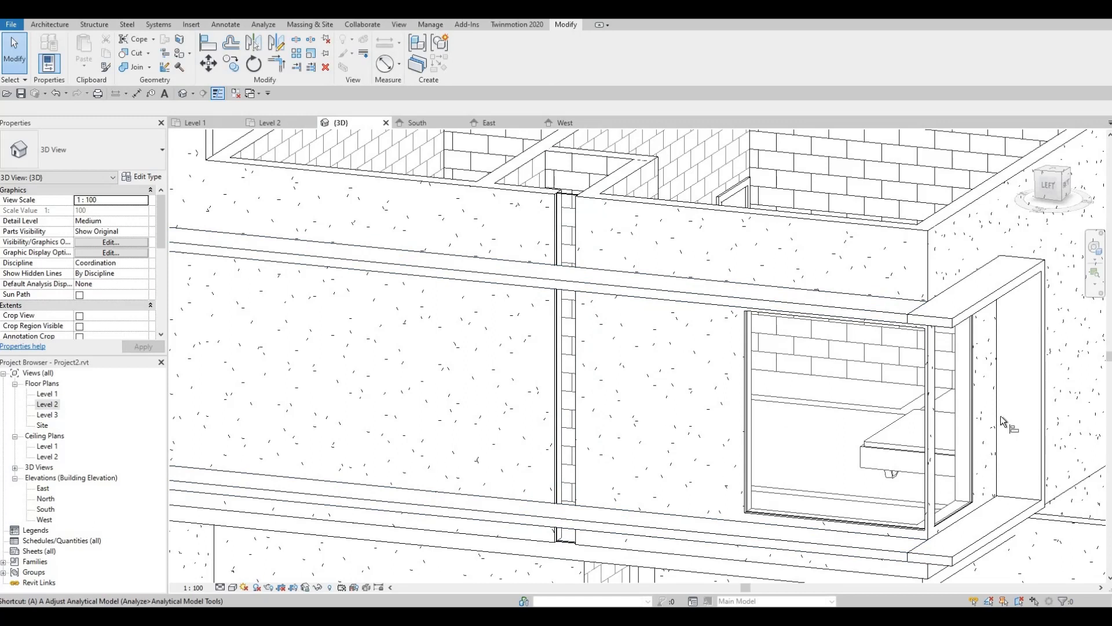
key("l")
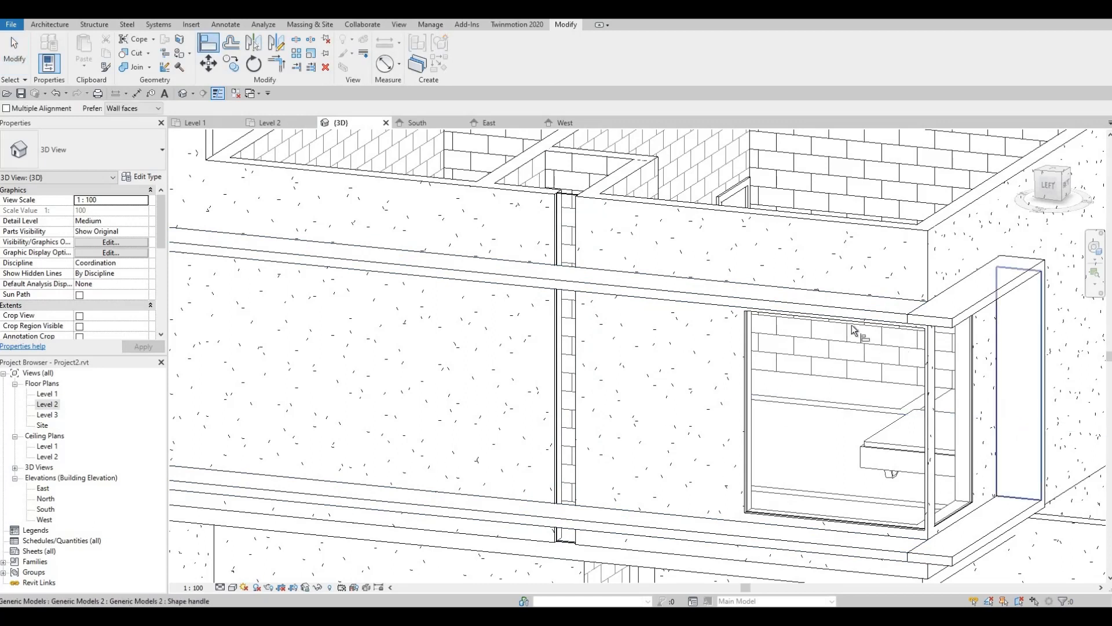
left_click(564, 200)
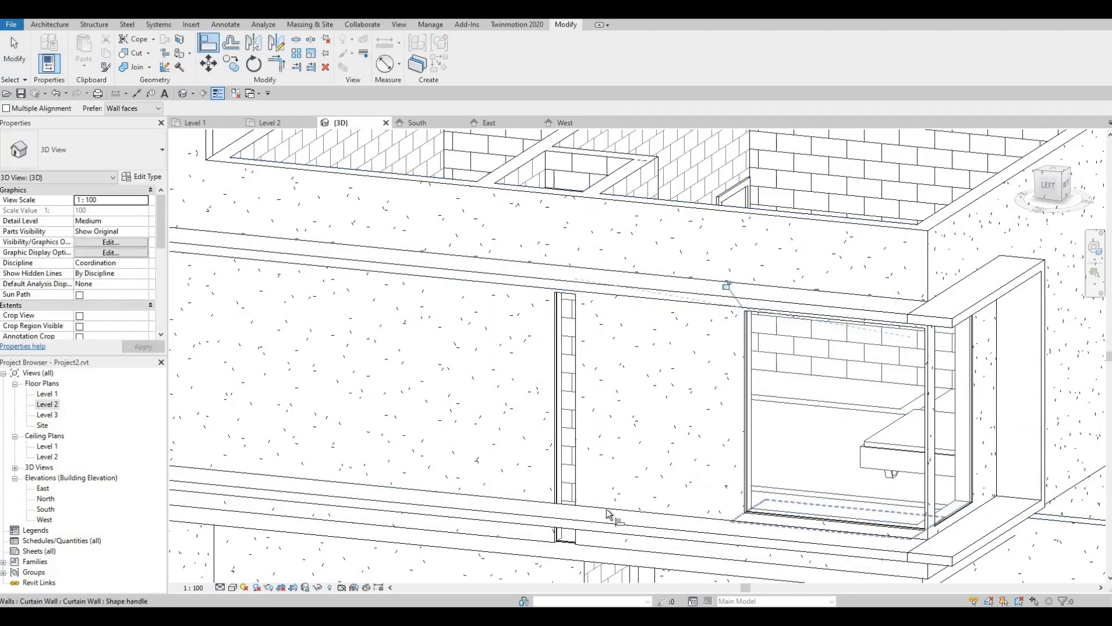
left_click(776, 514)
left_click(582, 505)
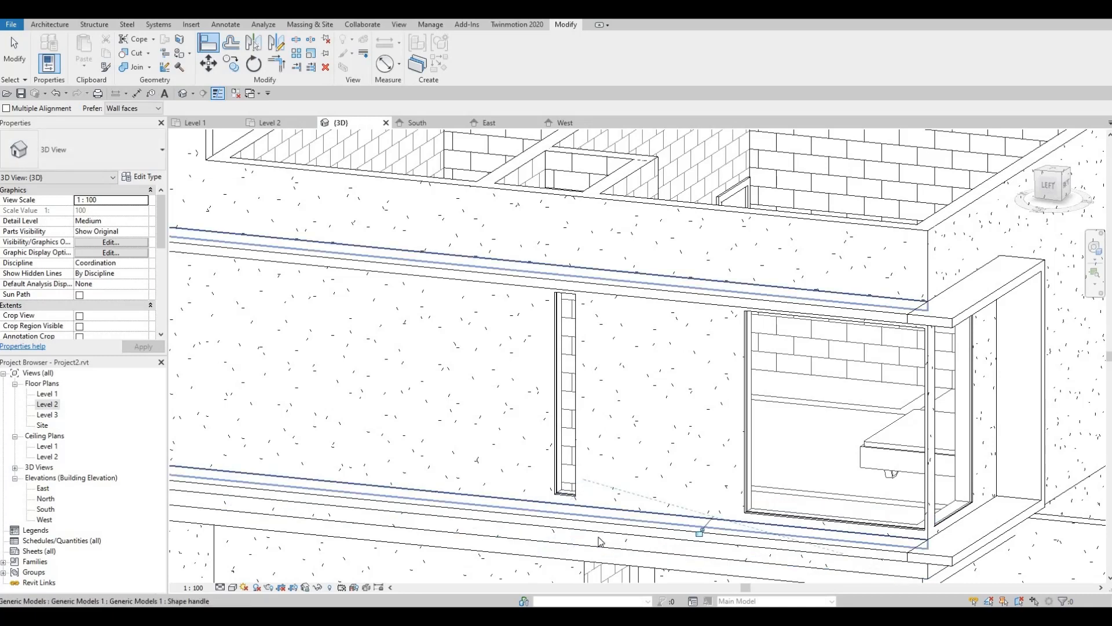
key("Escape")
middle_click_drag(576, 533, 568, 486)
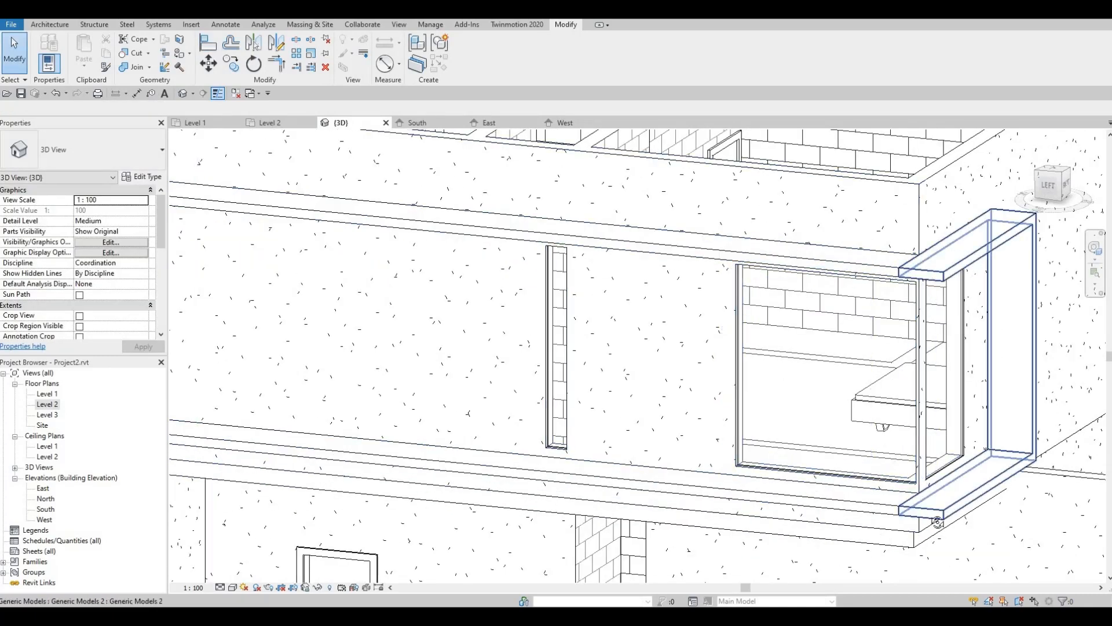
middle_click_drag(944, 516, 899, 454, "shift")
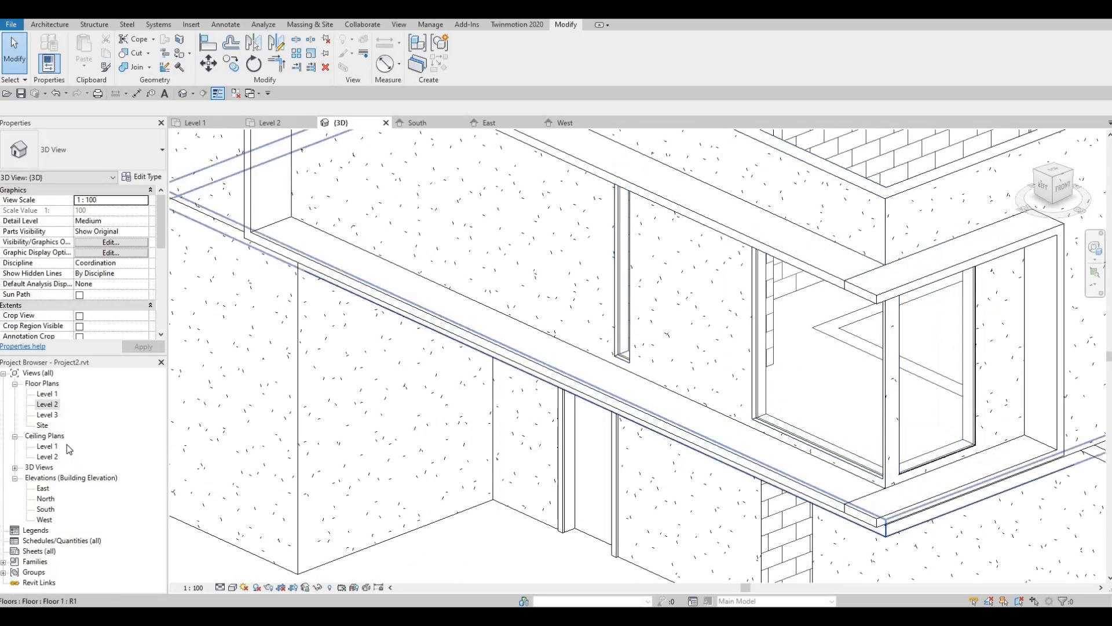
- On the Level 2 plan, extend the curtain wall south of the bathtub west to the exterior wall's outer face, 1300 mm long, and check the corner in 3D
double_click(48, 404)
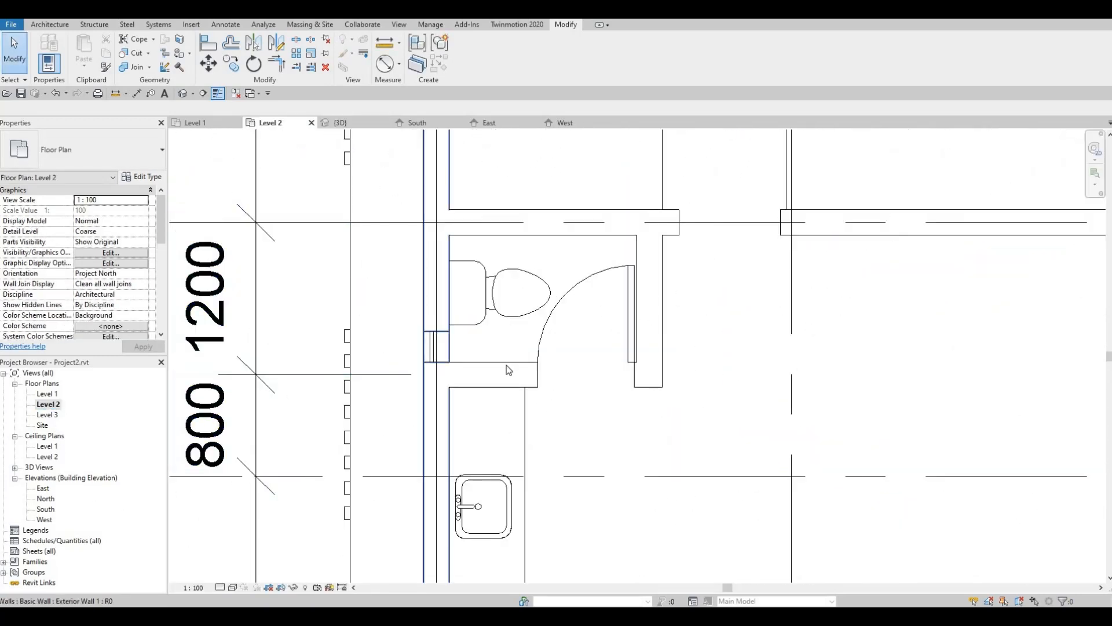
scroll(510, 394, "down", 3)
scroll(526, 444, "up", 6)
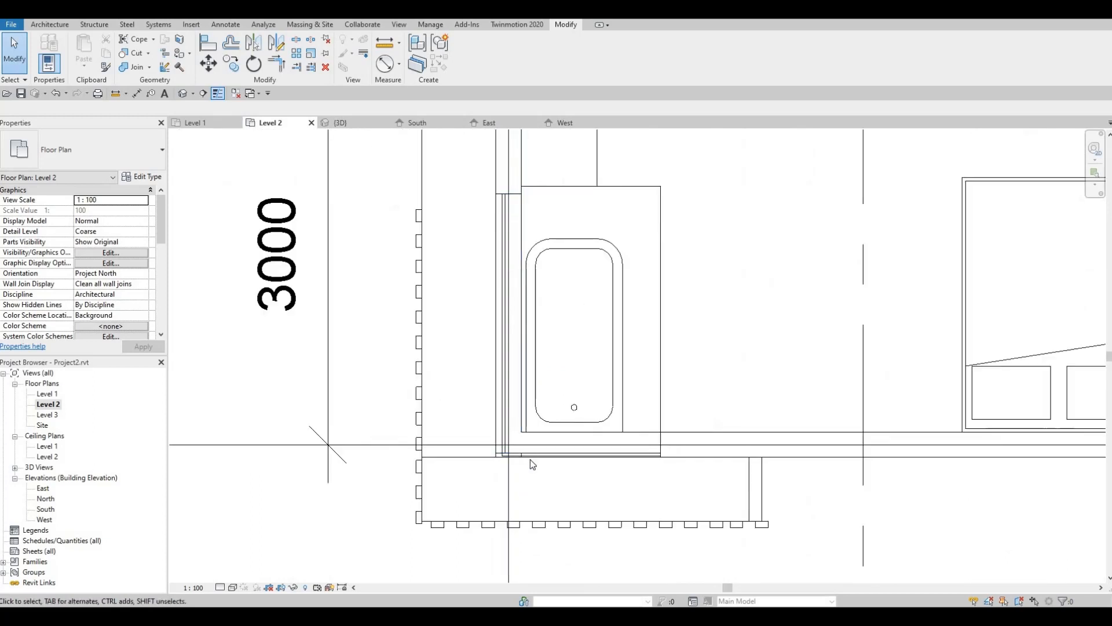
left_click(496, 465)
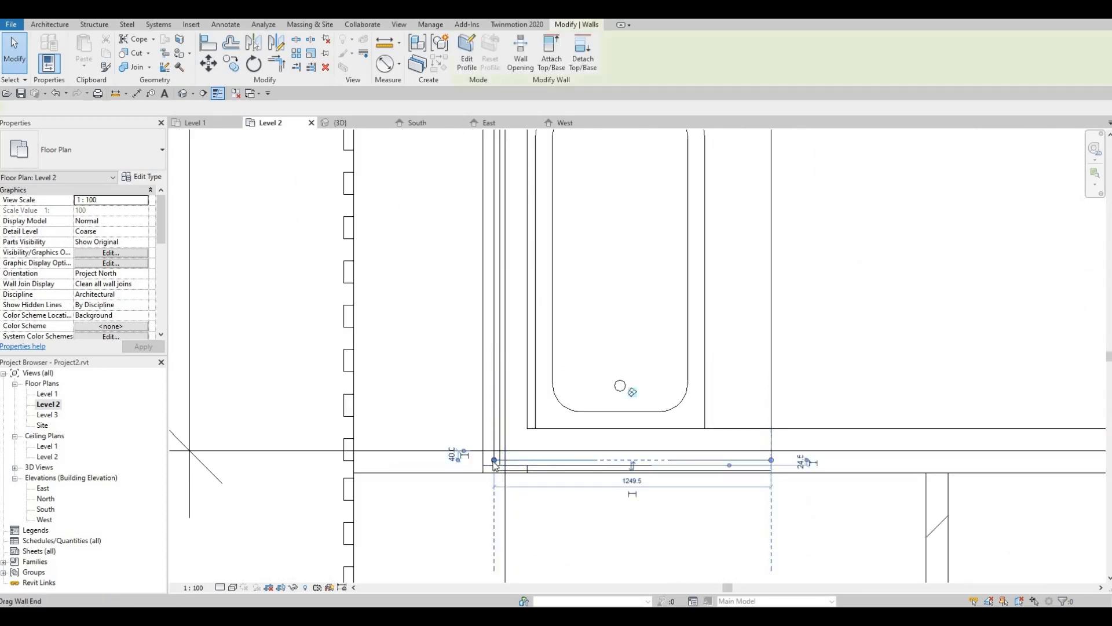
left_click_drag(483, 459, 480, 484)
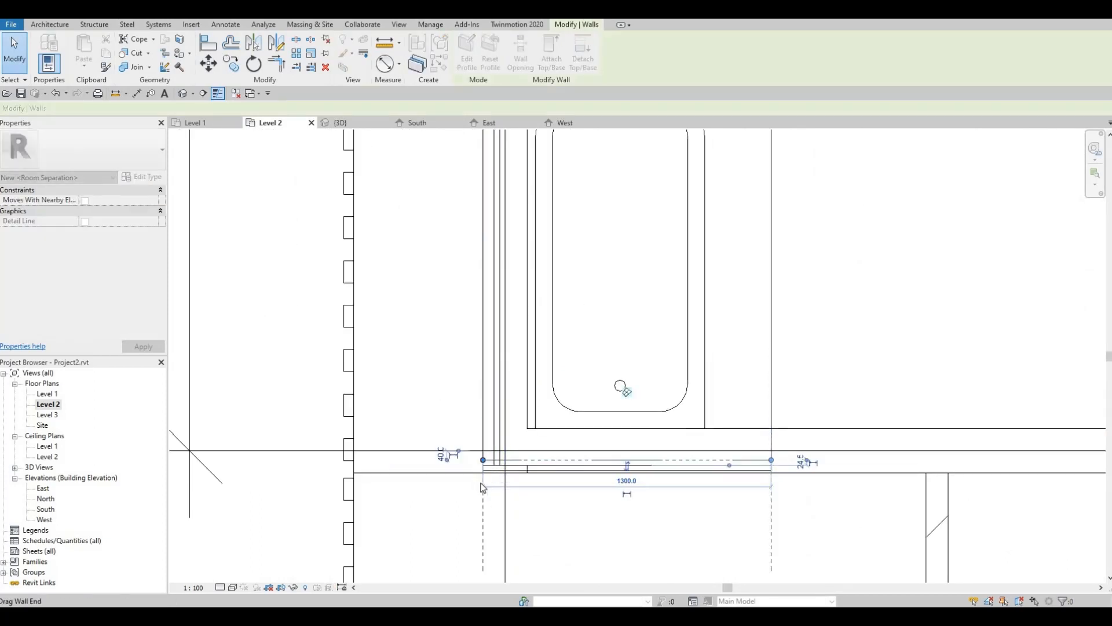
left_click(448, 443)
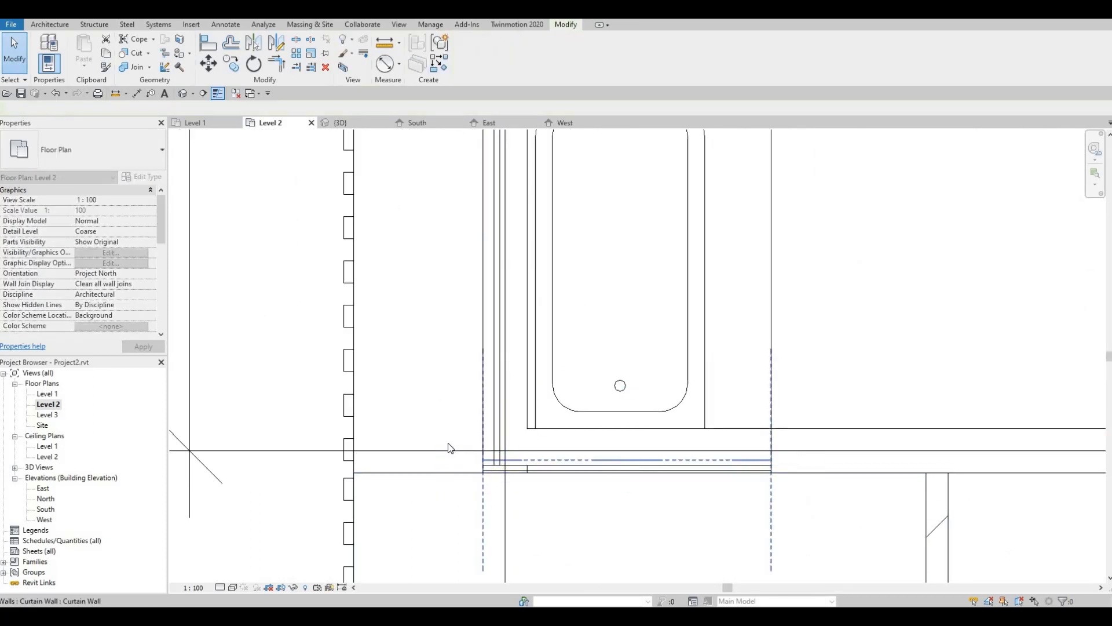
left_click(182, 95)
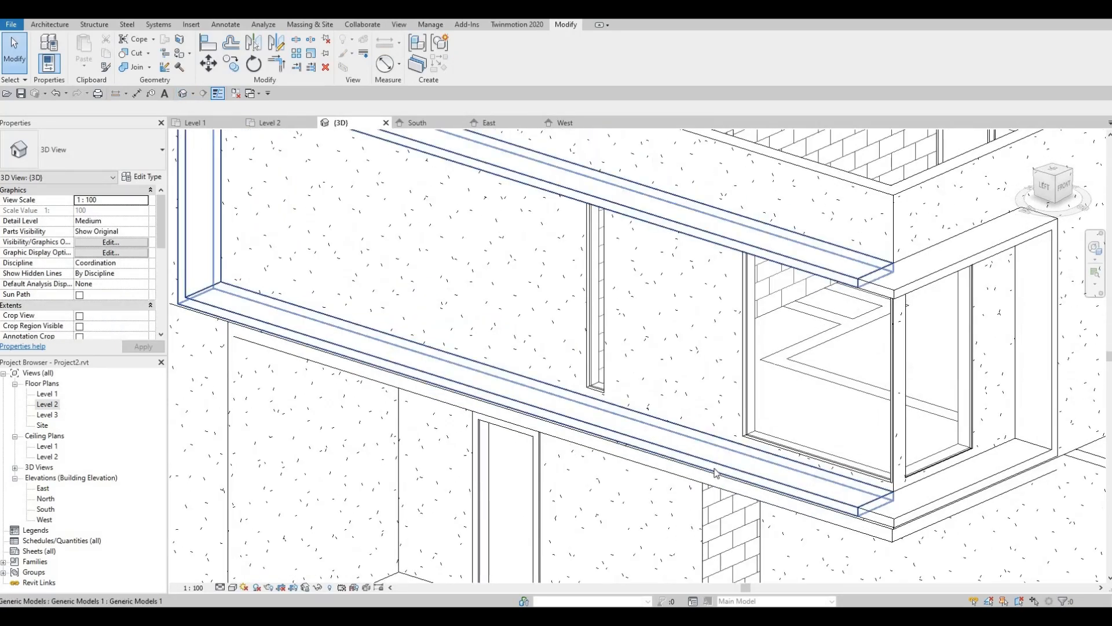
middle_click_drag(898, 433, 752, 435)
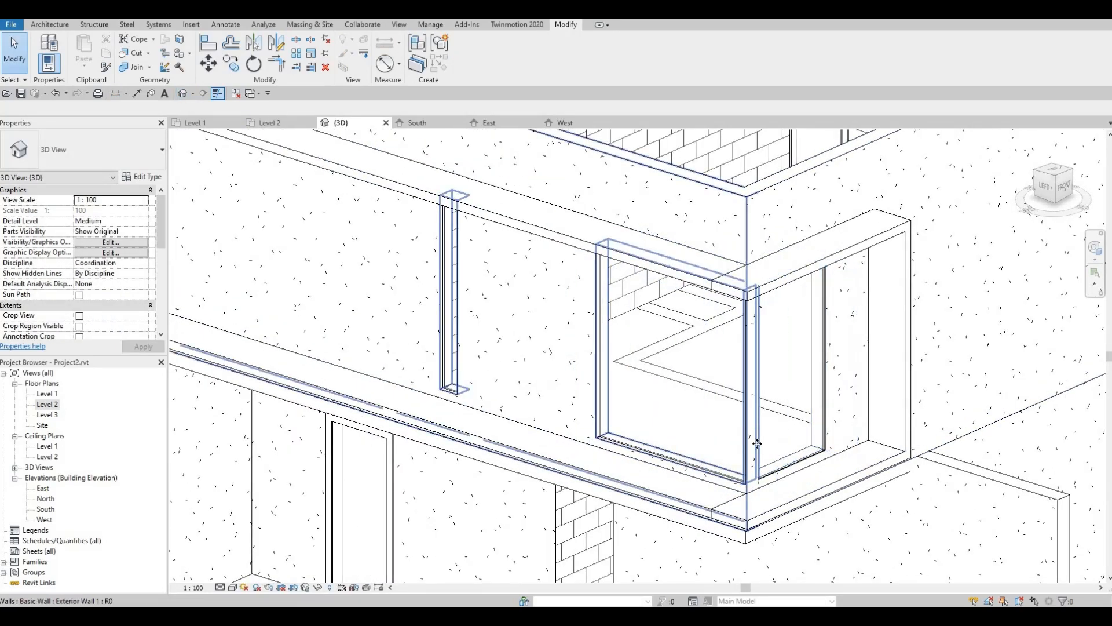
left_click(752, 451)
key("Escape")
middle_click_drag(748, 462, 638, 510, "shift")
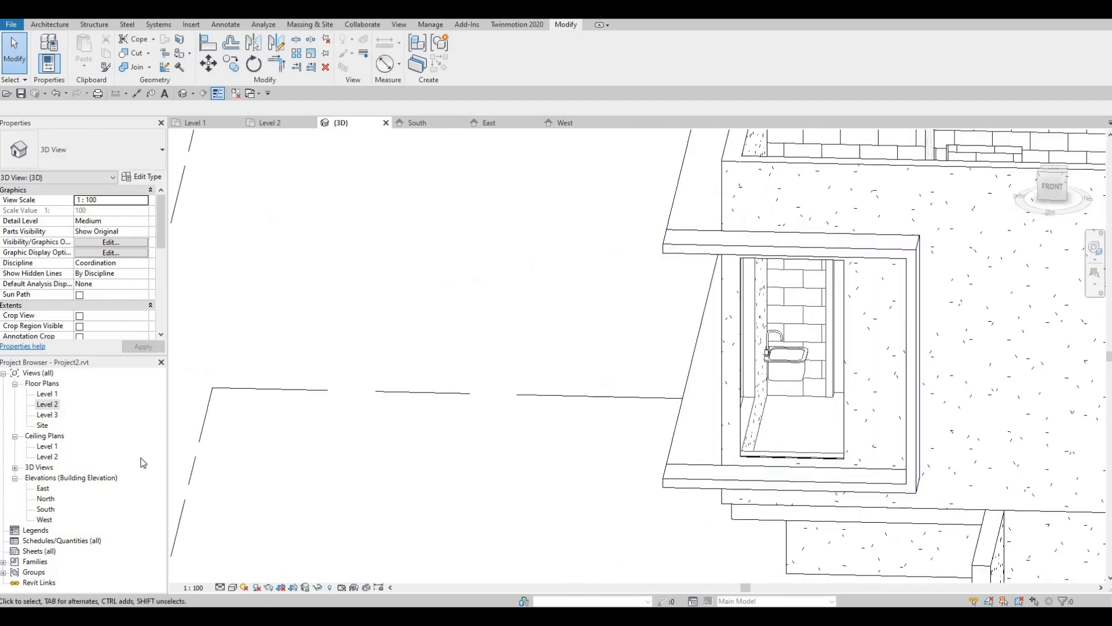
- On the Level 2 plan, extend the bathtub-side west curtain wall south to the outer face of the south exterior wall
double_click(49, 407)
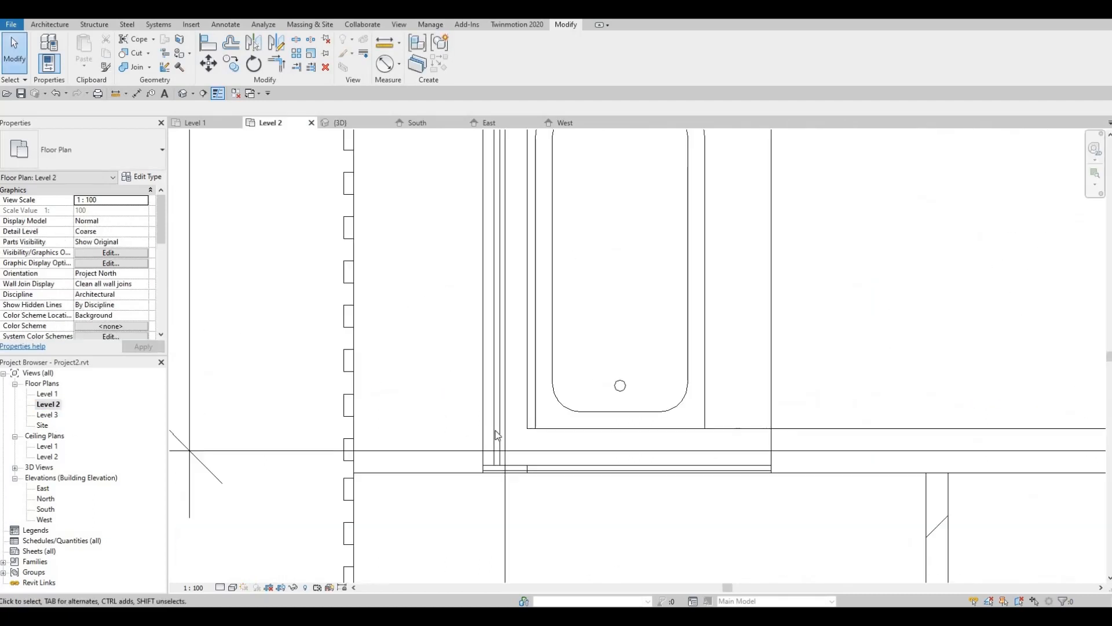
left_click(503, 432)
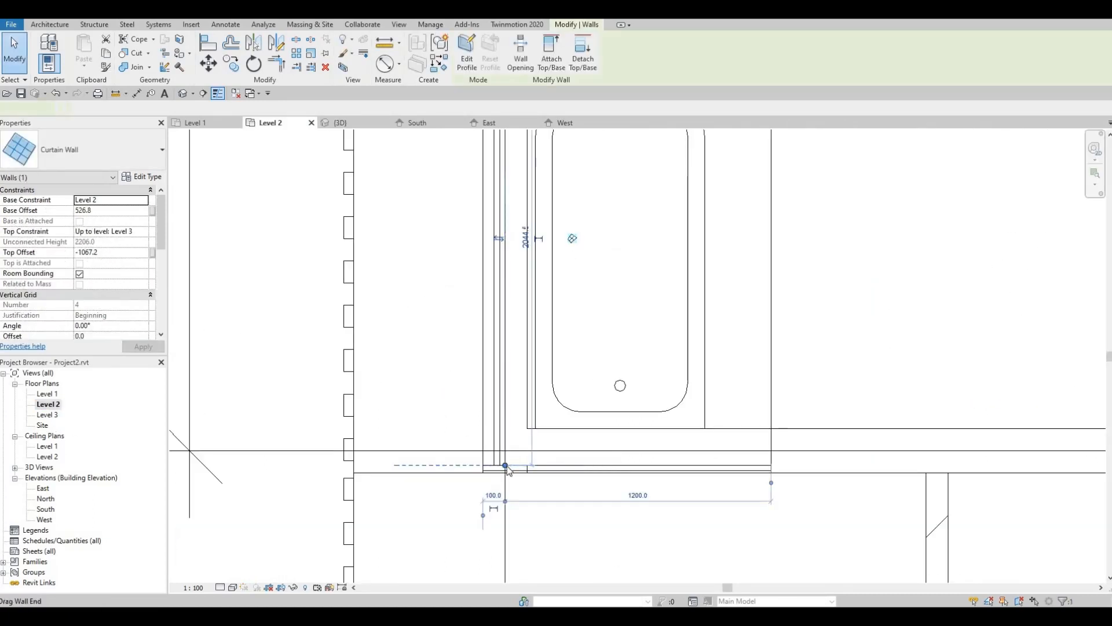
left_click_drag(505, 464, 502, 480)
key("Escape")
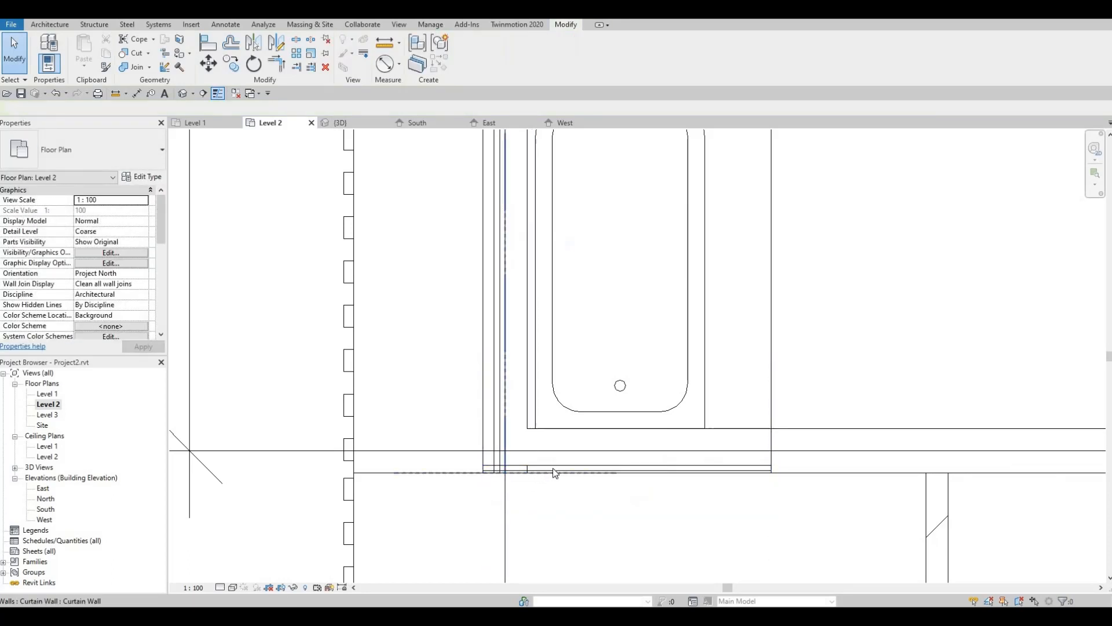
- Extend the south curtain wall's west end slightly past the west exterior wall's outer face and check the glazed corner in 3D
left_click(553, 469)
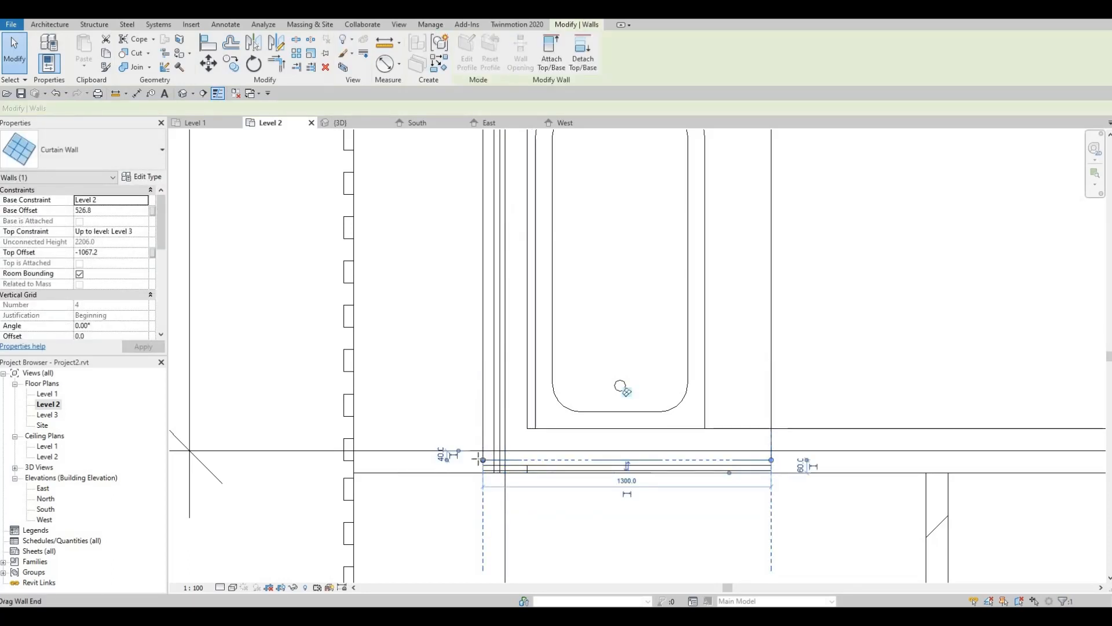
left_click_drag(479, 460, 464, 464)
key("Escape")
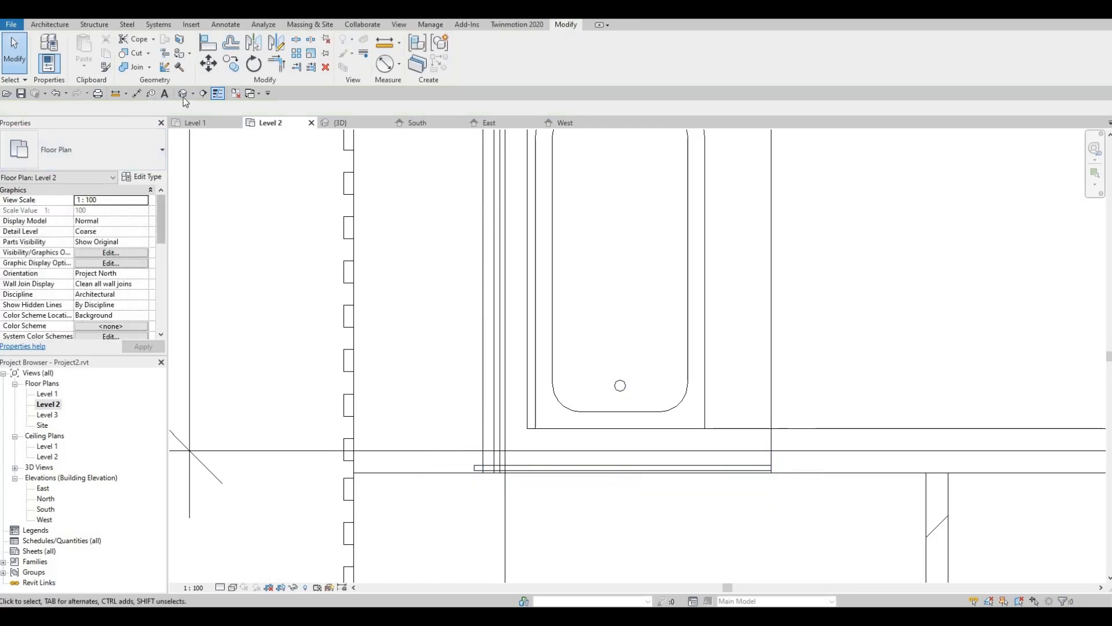
left_click(183, 96)
middle_click_drag(724, 333, 733, 314, "shift")
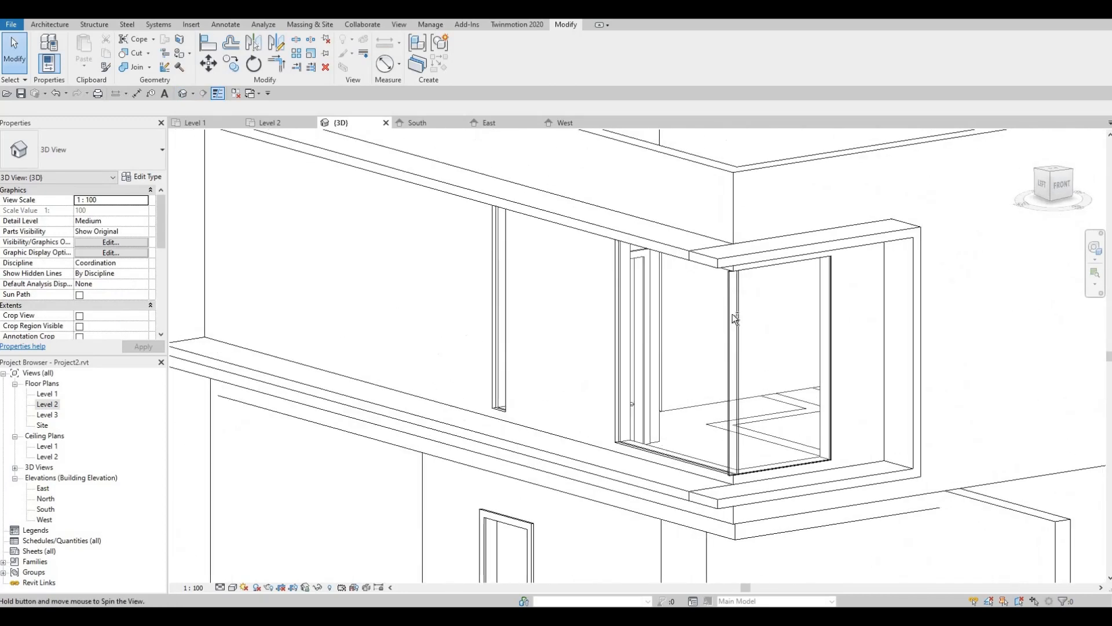
scroll(732, 314, "up", 3)
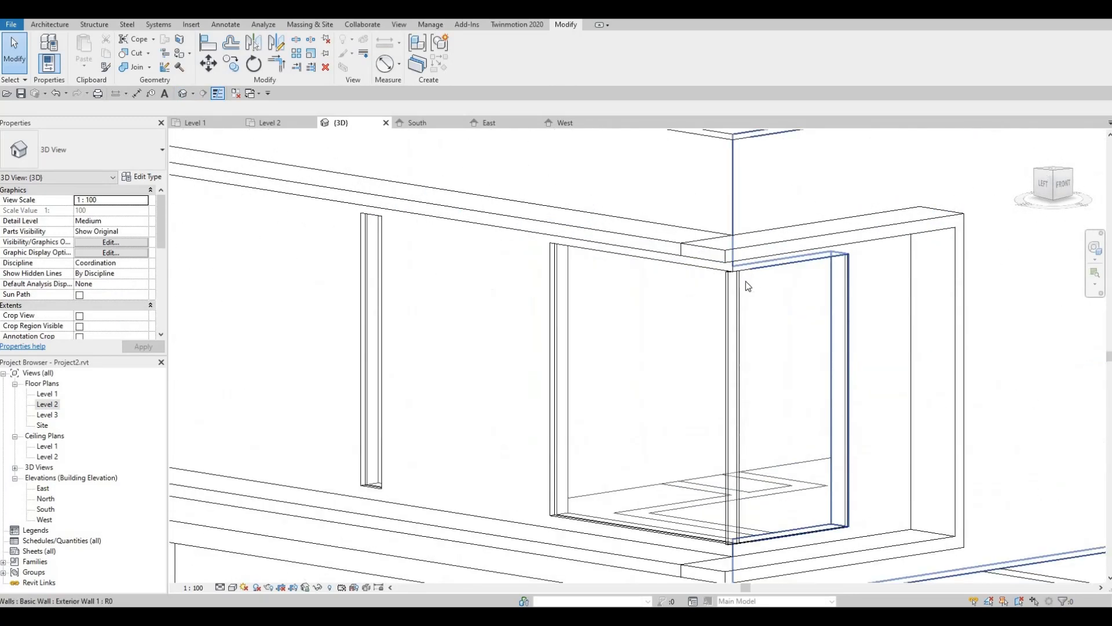
- On the Level 2 plan, pull the south curtain wall's west end back to the outer face of the west curtain wall
double_click(47, 404)
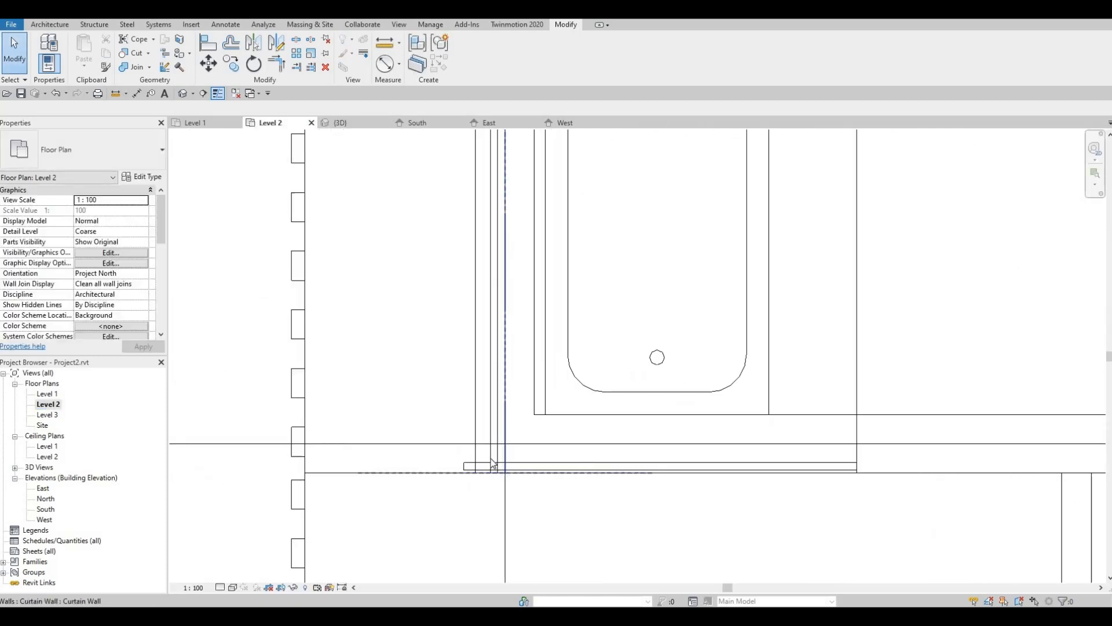
left_click(469, 455)
left_click_drag(465, 455, 492, 455)
left_click(497, 533)
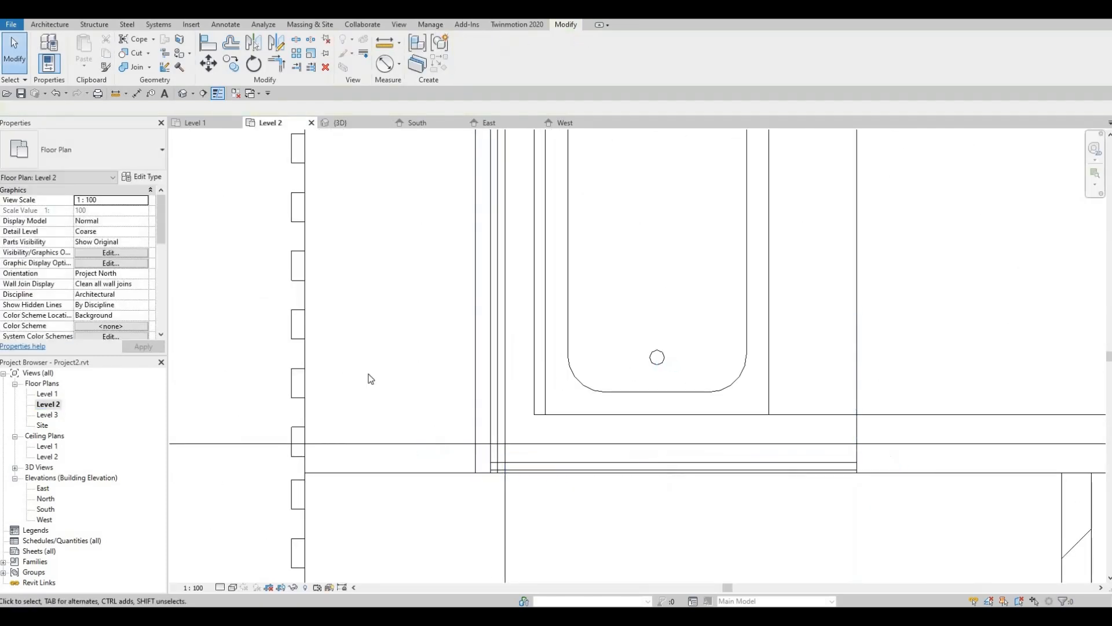
left_click(185, 94)
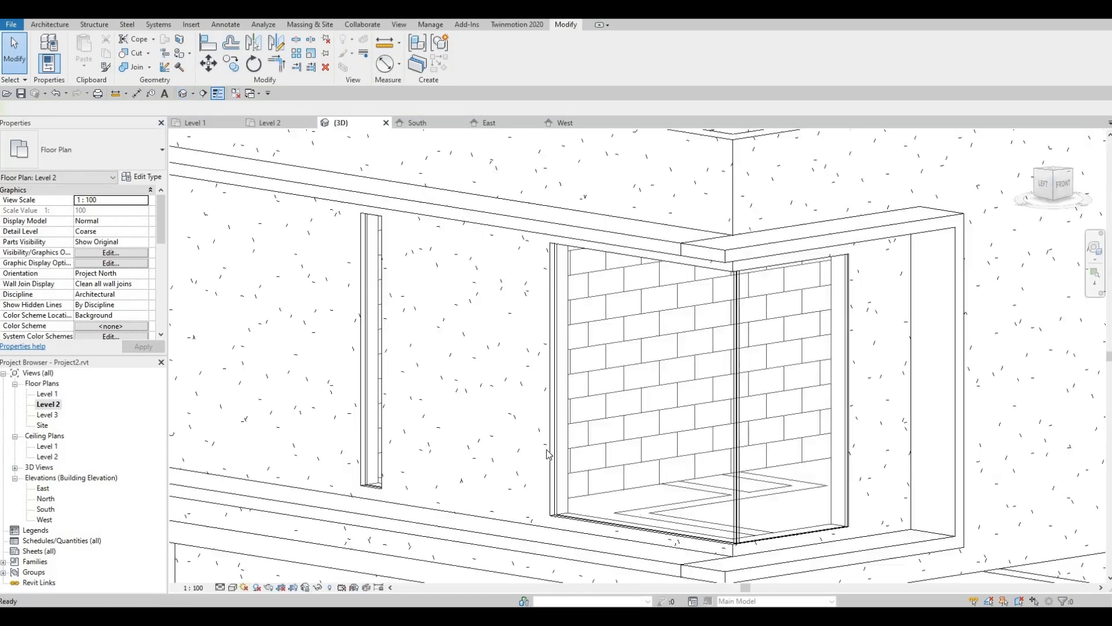
- In the 3D view, raise the bottom edge of the narrow toilet curtain wall to a base offset of about 1526 mm
middle_click_drag(534, 466, 467, 428)
scroll(536, 452, "down", 2)
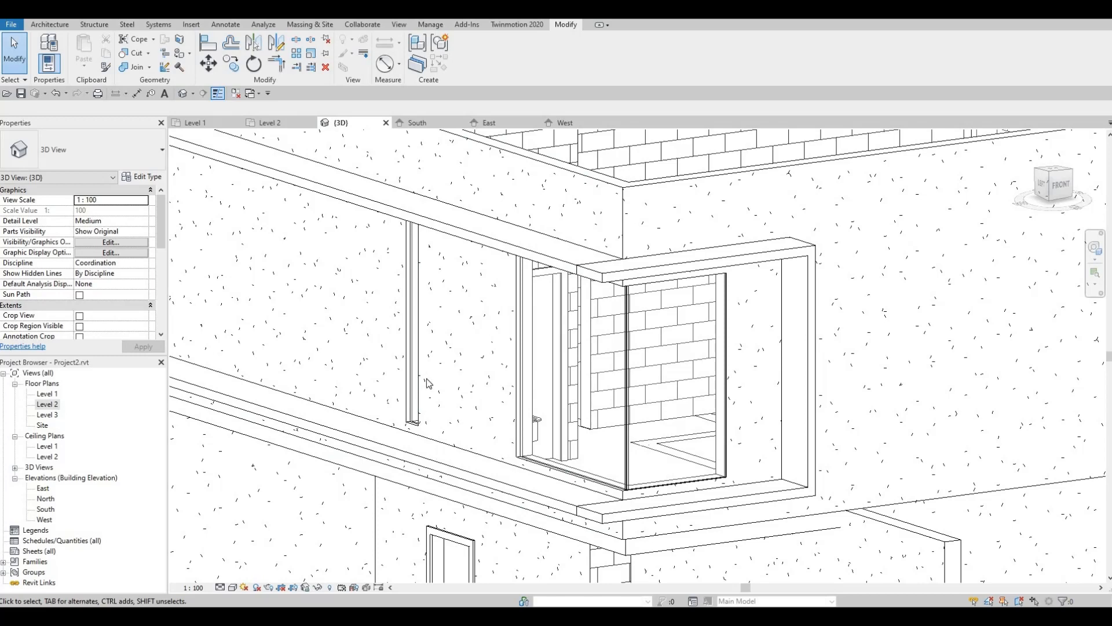
middle_click_drag(451, 436, 620, 471, "shift")
left_click(620, 471)
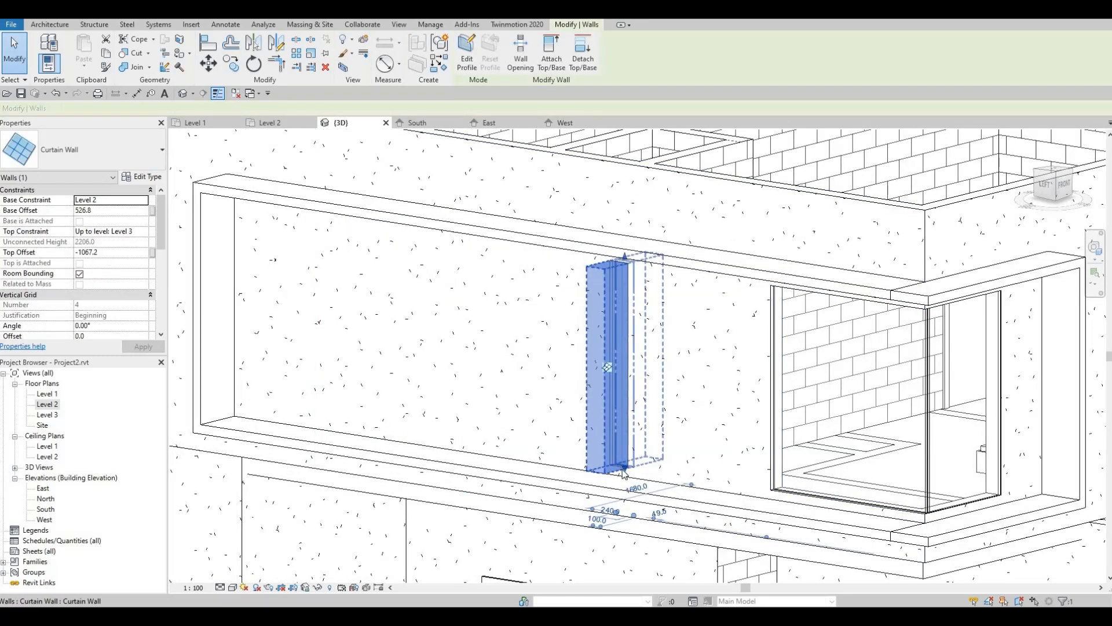
left_click_drag(631, 375, 628, 373)
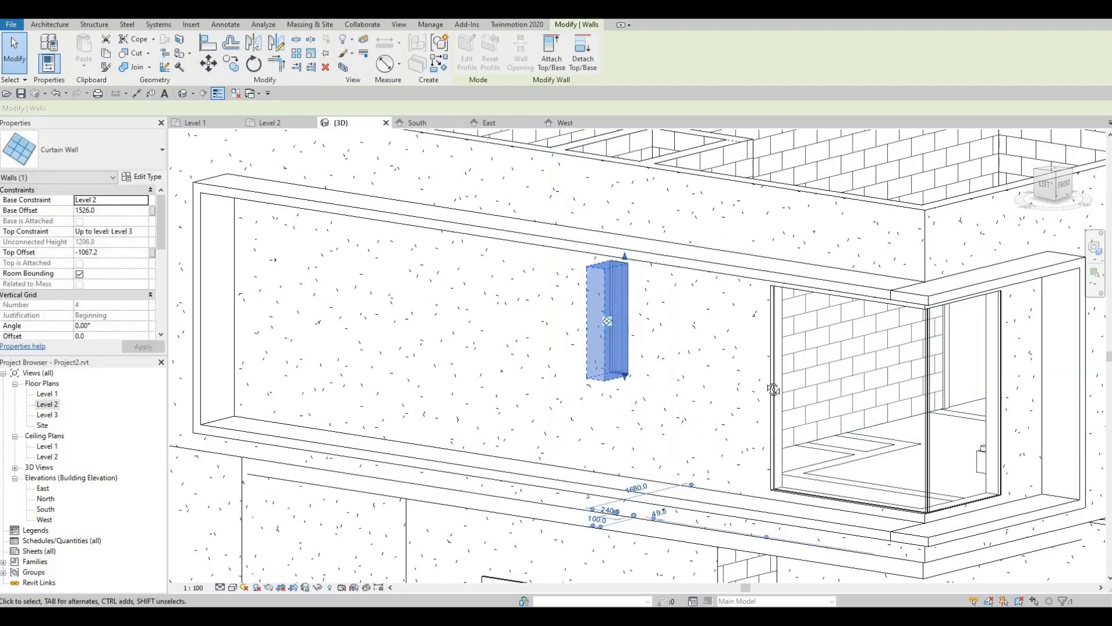
middle_click_drag(677, 430, 637, 397, "shift")
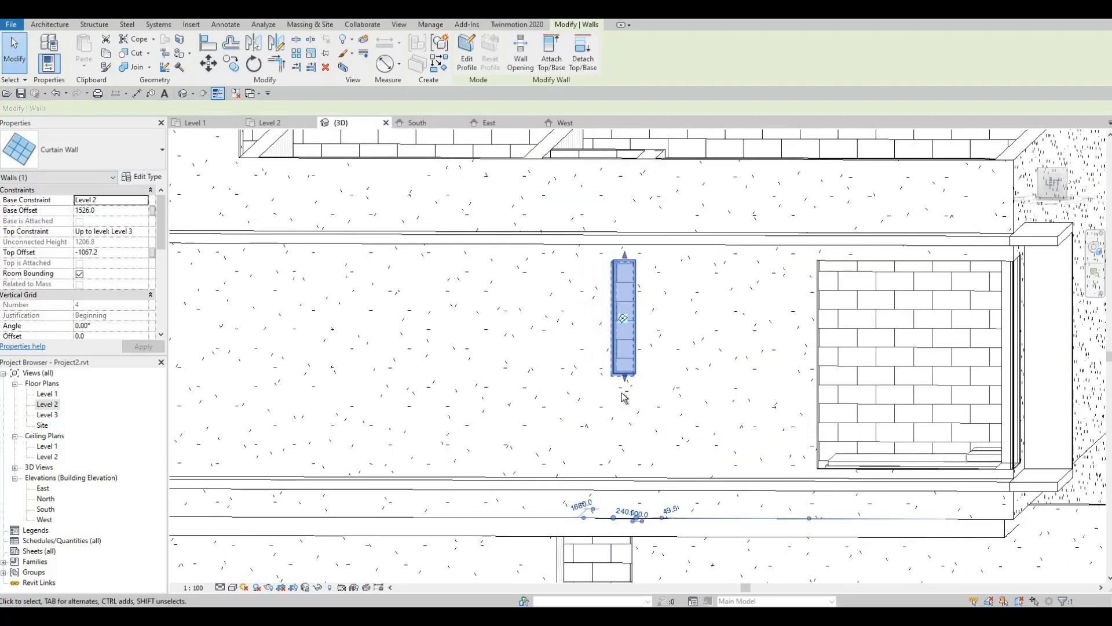
middle_click_drag(681, 444, 840, 442, "shift")
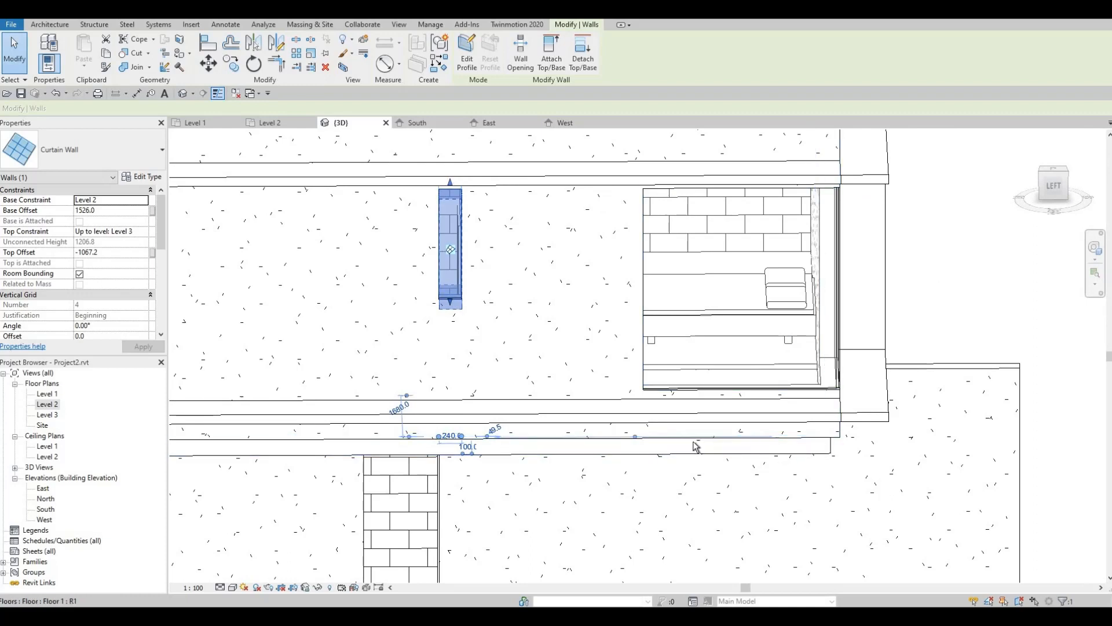
middle_click_drag(794, 342, 767, 377, "shift")
key("Escape")
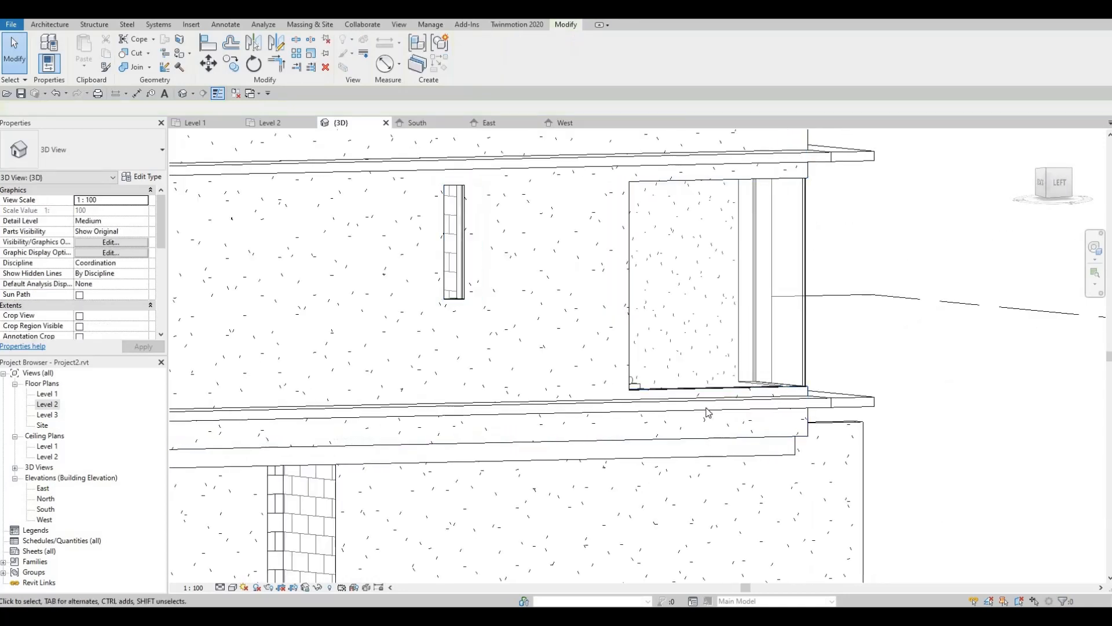
- Divide both corner curtain walls with a vertical grid line at mid-width and a matching horizontal grid line in the lower part
middle_click_drag(687, 453, 548, 490)
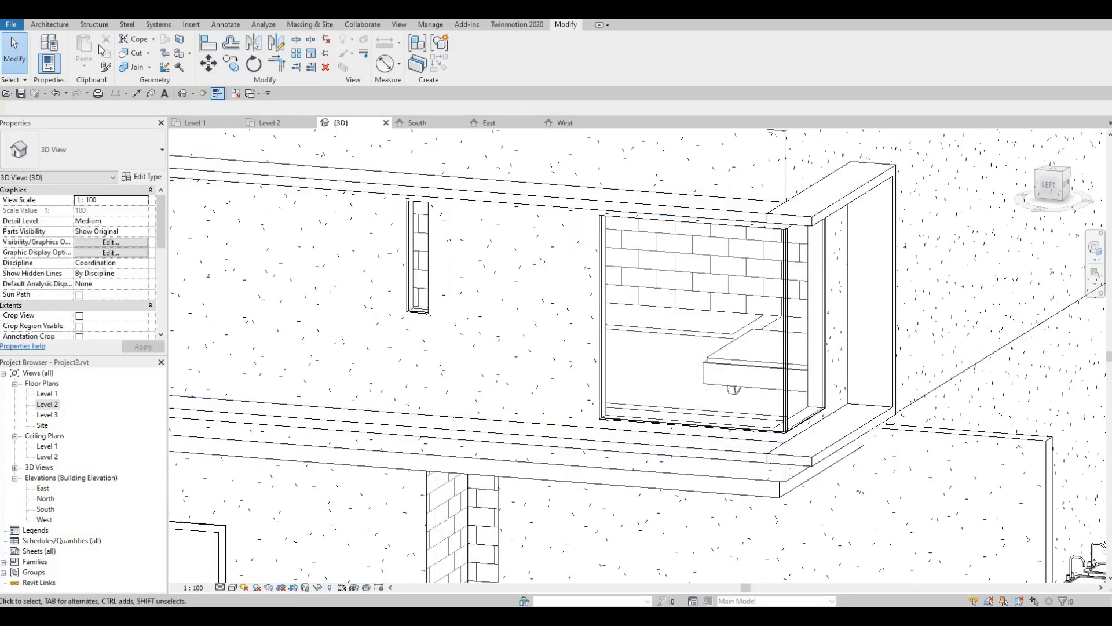
left_click(42, 24)
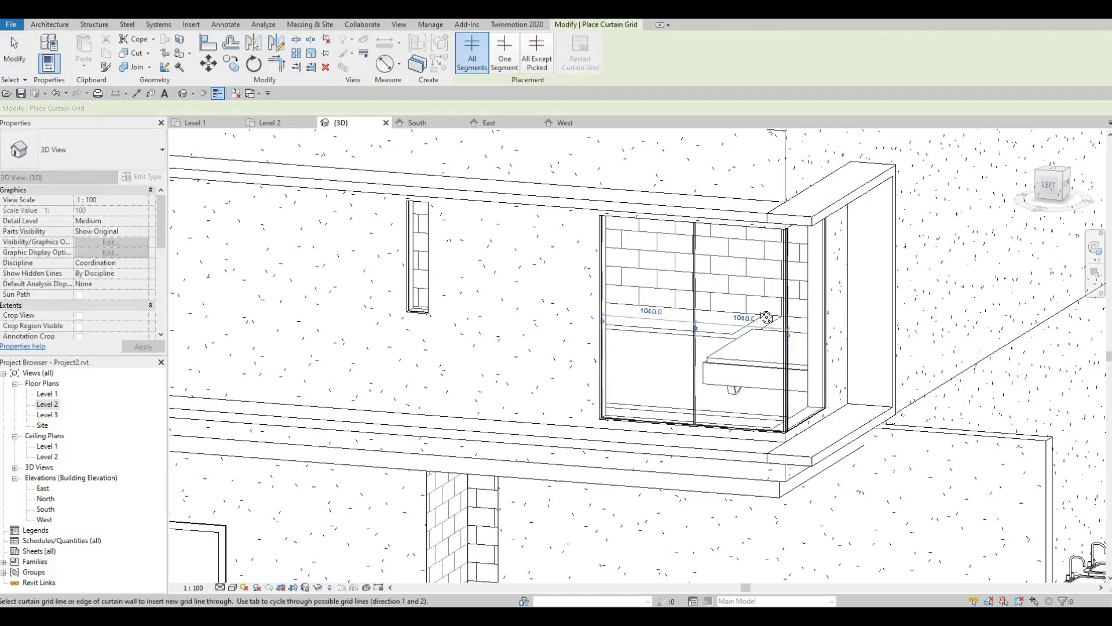
middle_click_drag(695, 227, 785, 239, "shift")
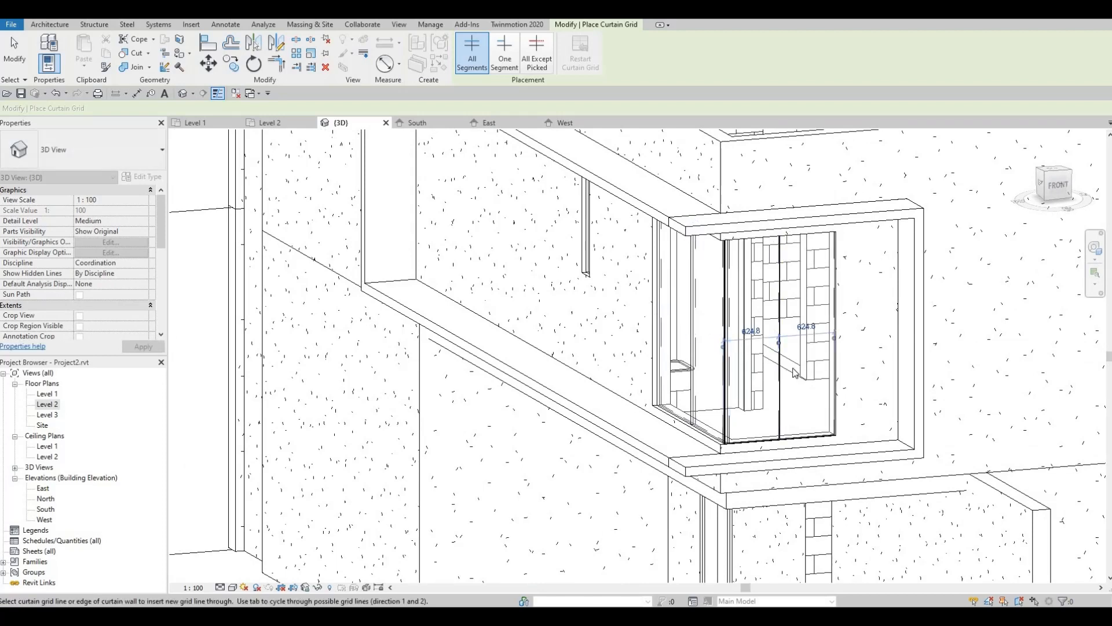
middle_click_drag(785, 239, 593, 386, "shift")
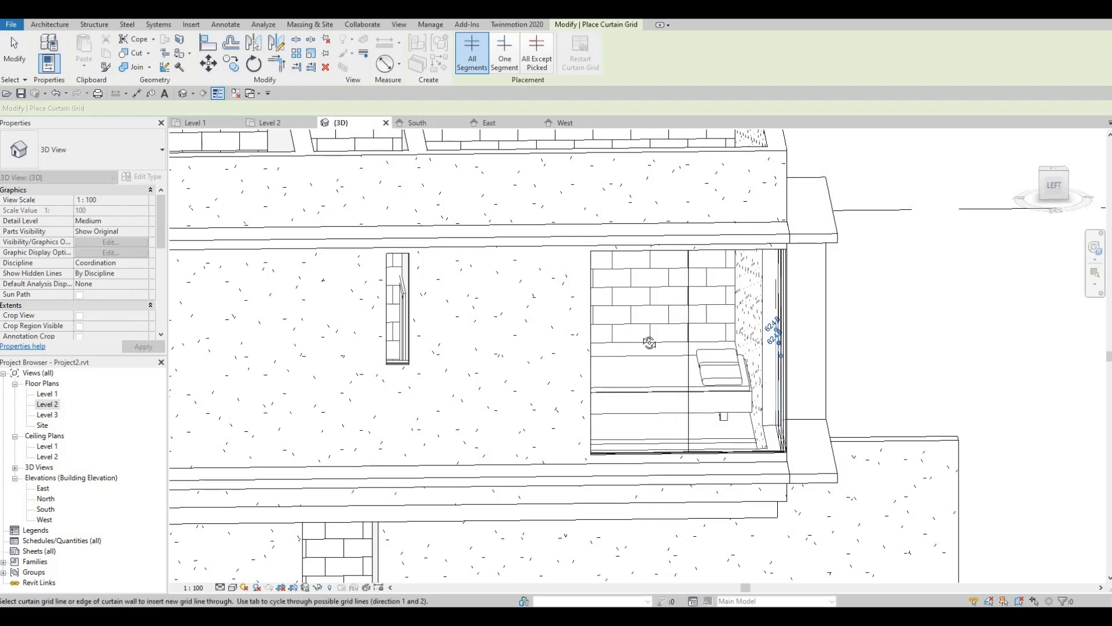
middle_click_drag(649, 343, 625, 378, "shift")
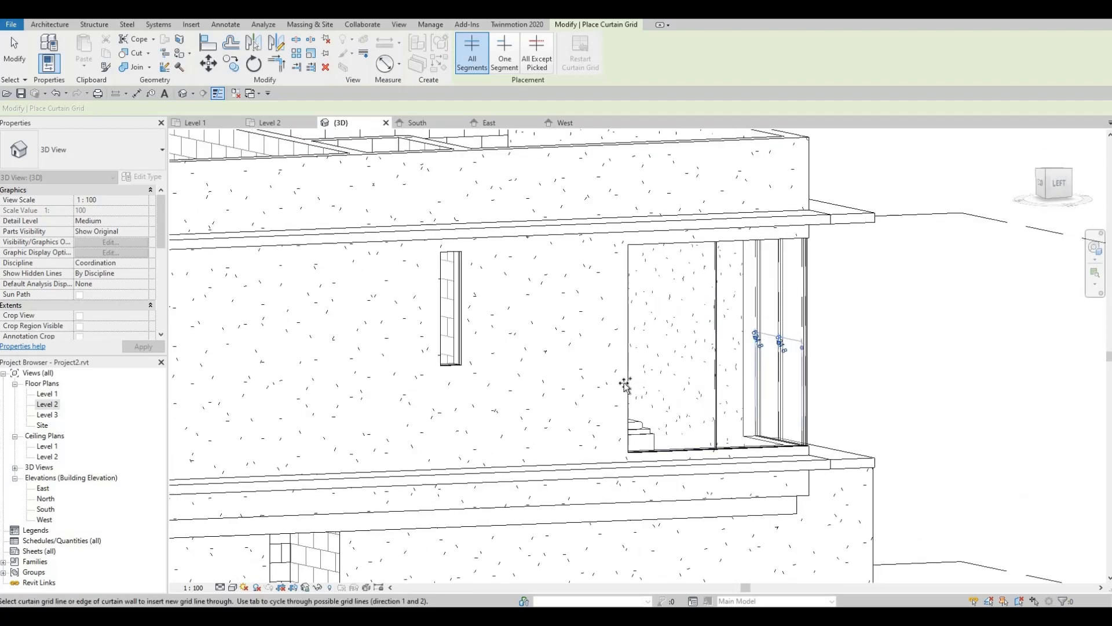
middle_click_drag(630, 385, 753, 440, "shift")
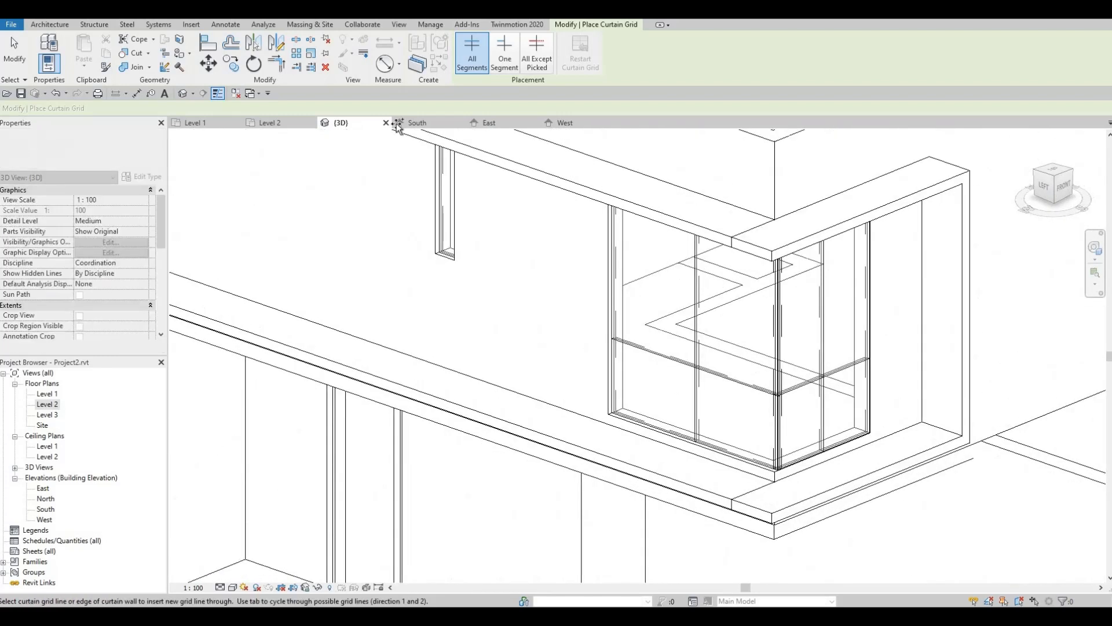
- Place 50mm x 65mm rectangular mullions on all grid lines of the two corner curtain walls
left_click(49, 24)
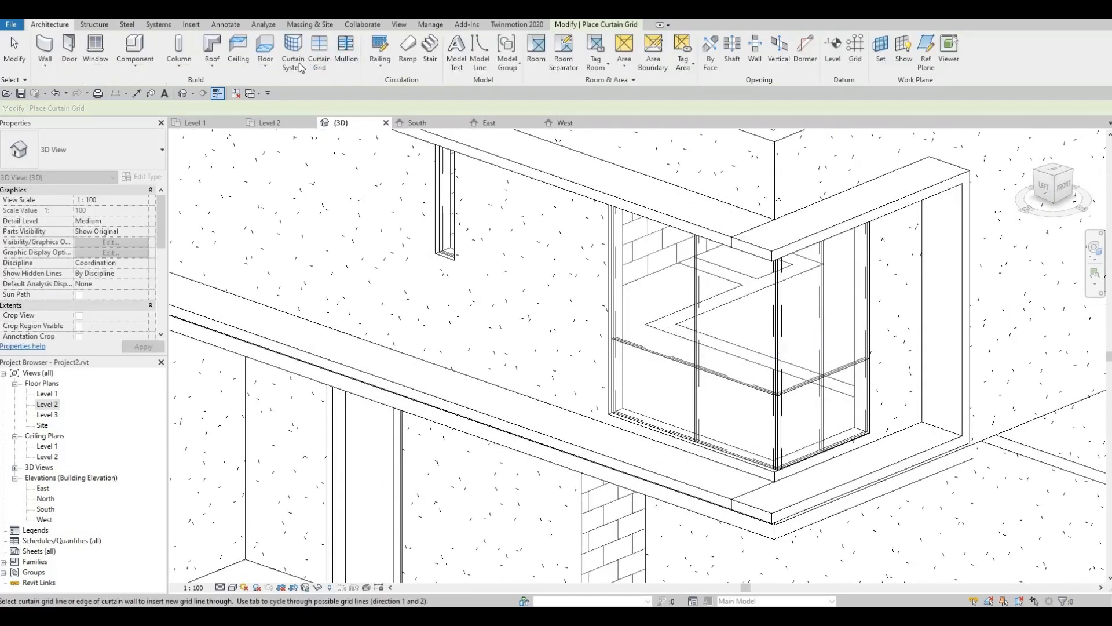
left_click(351, 56)
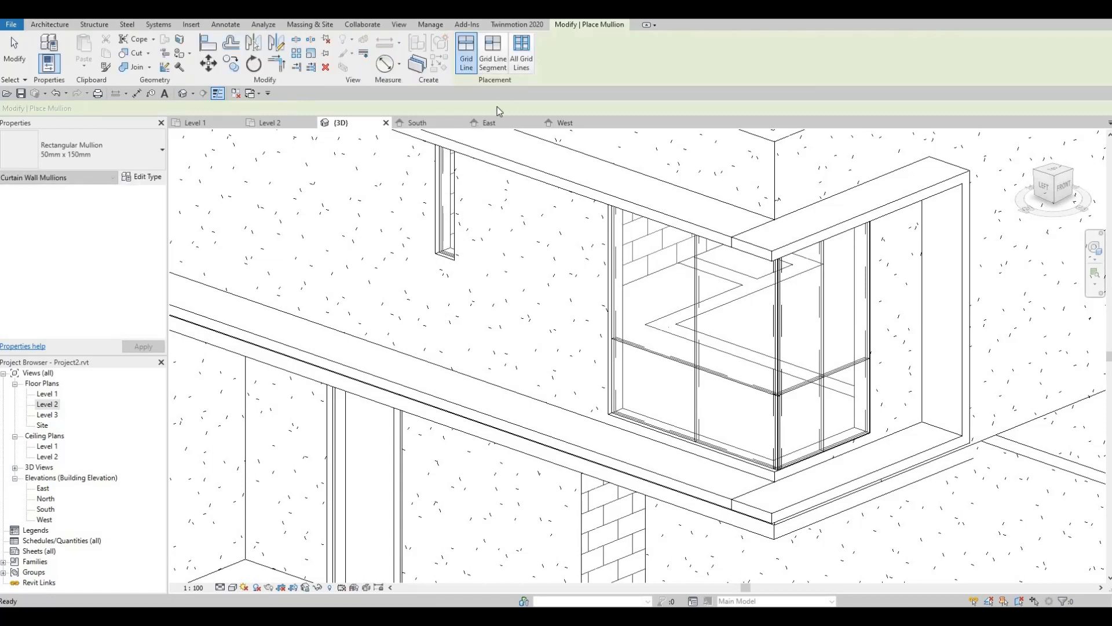
left_click(98, 153)
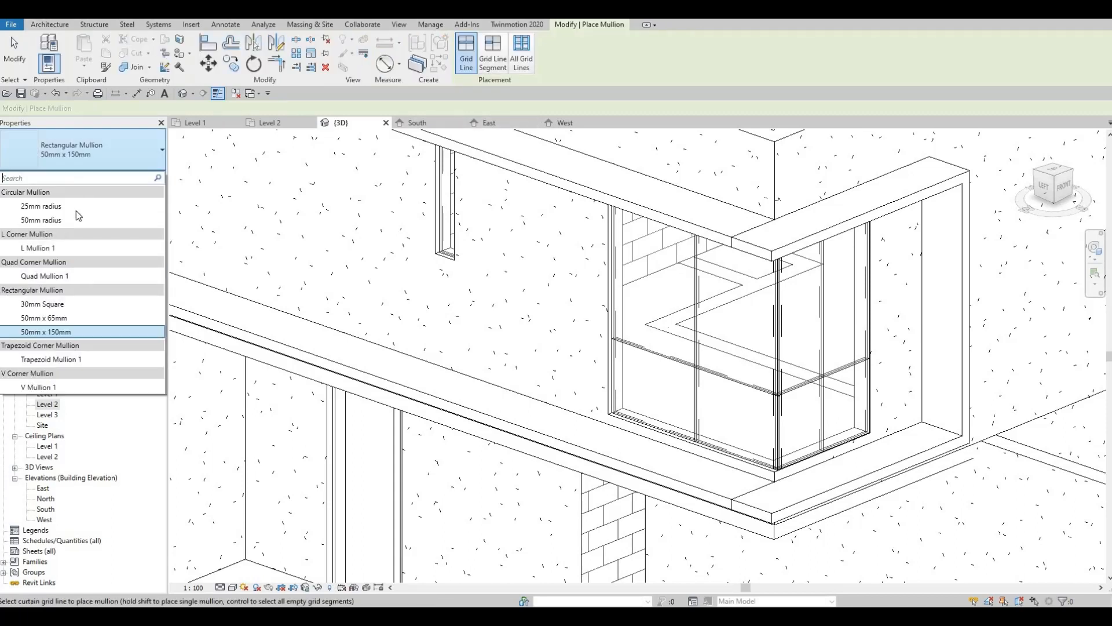
left_click(63, 318)
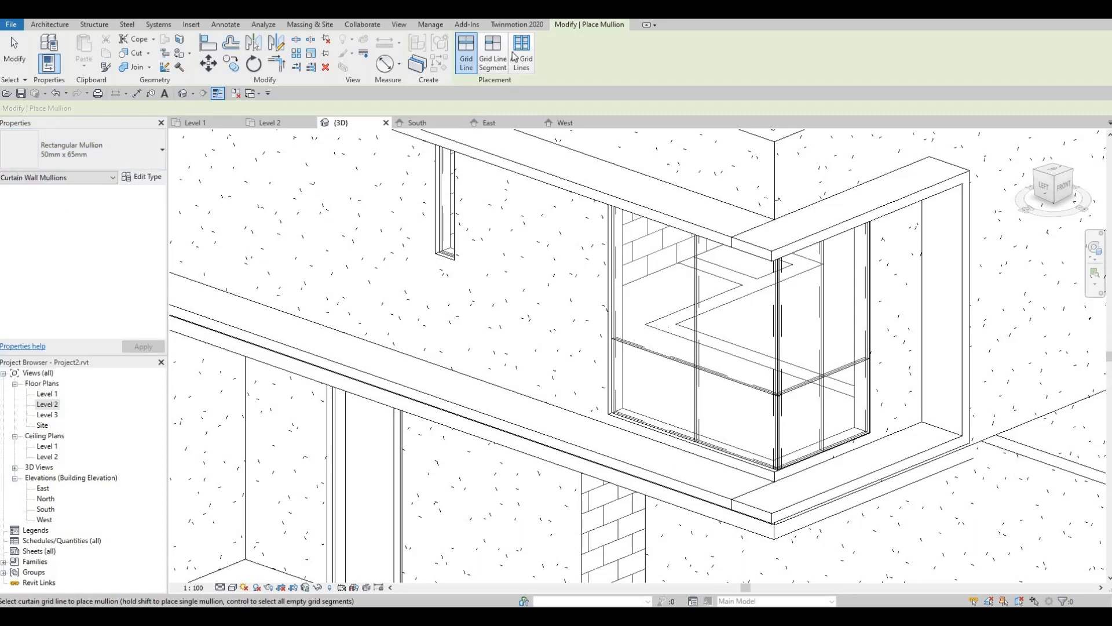
left_click(737, 351)
left_click(872, 309)
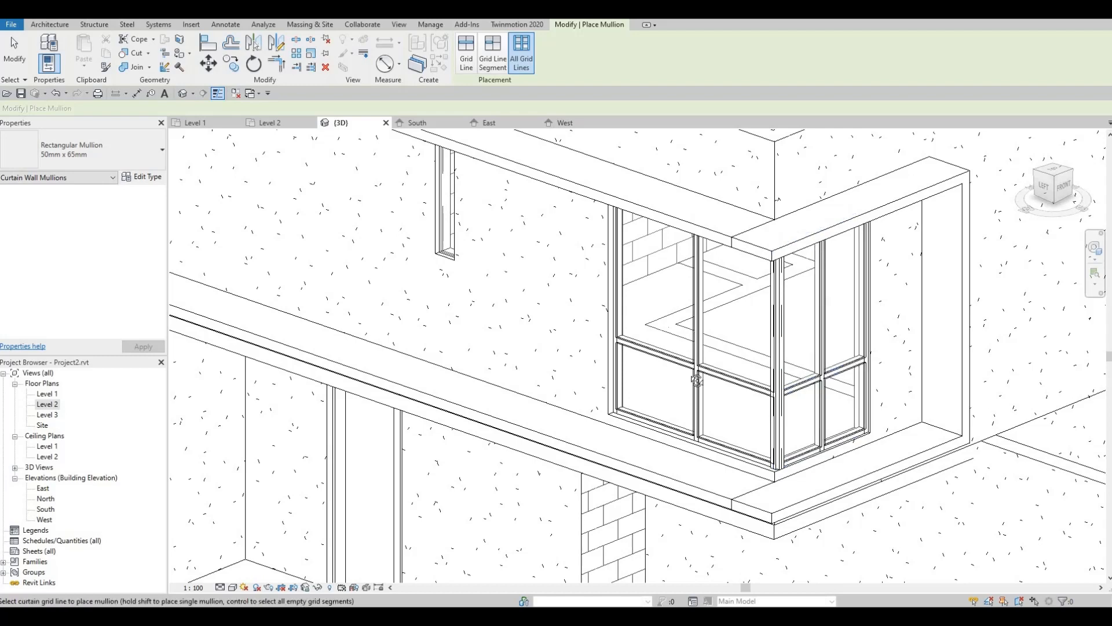
- Examine the mullions where the two corner curtain walls meet, selecting the upper and lower corner pieces and viewing the corner from several sides
middle_click_drag(831, 374, 561, 344, "shift")
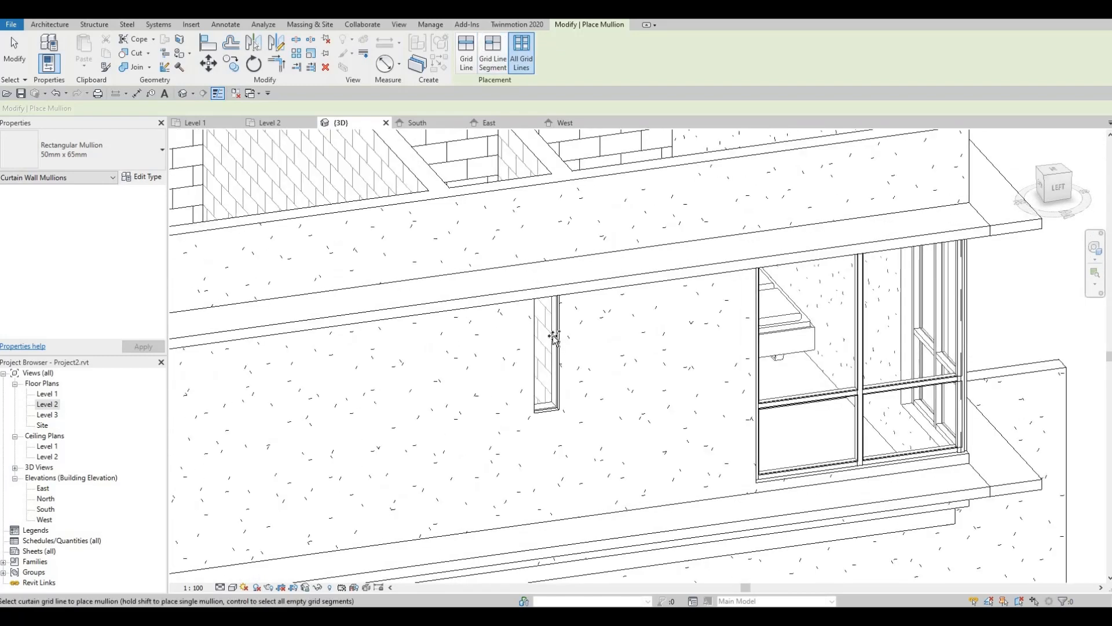
middle_click_drag(697, 390, 702, 331, "shift")
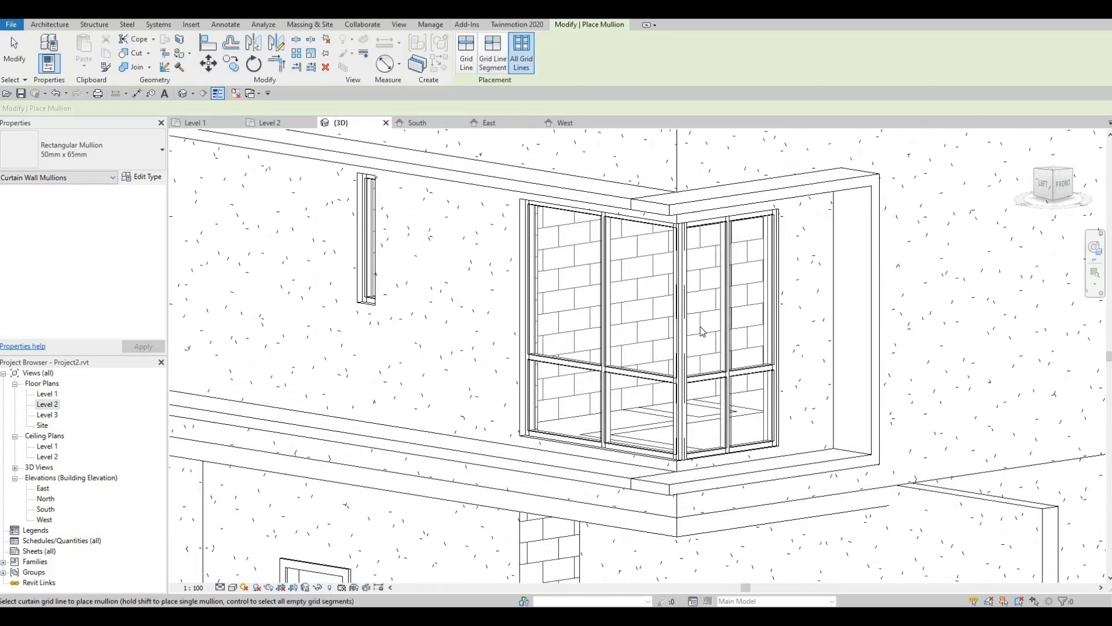
scroll(702, 331, "up", 2)
key("Escape")
key("Escape")
left_click(677, 304)
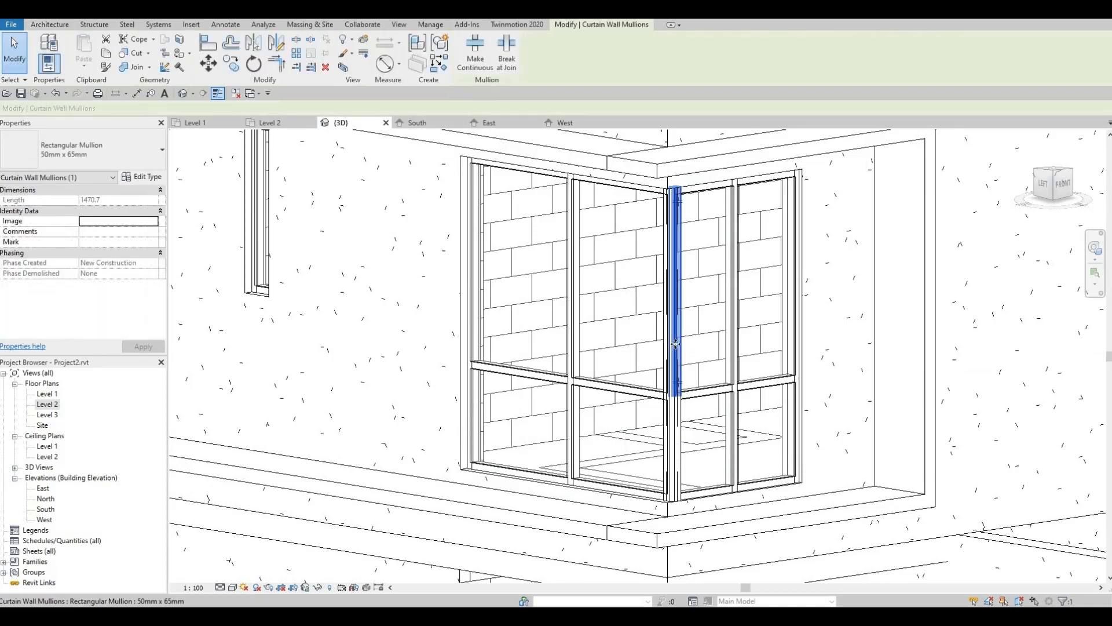
key("Escape")
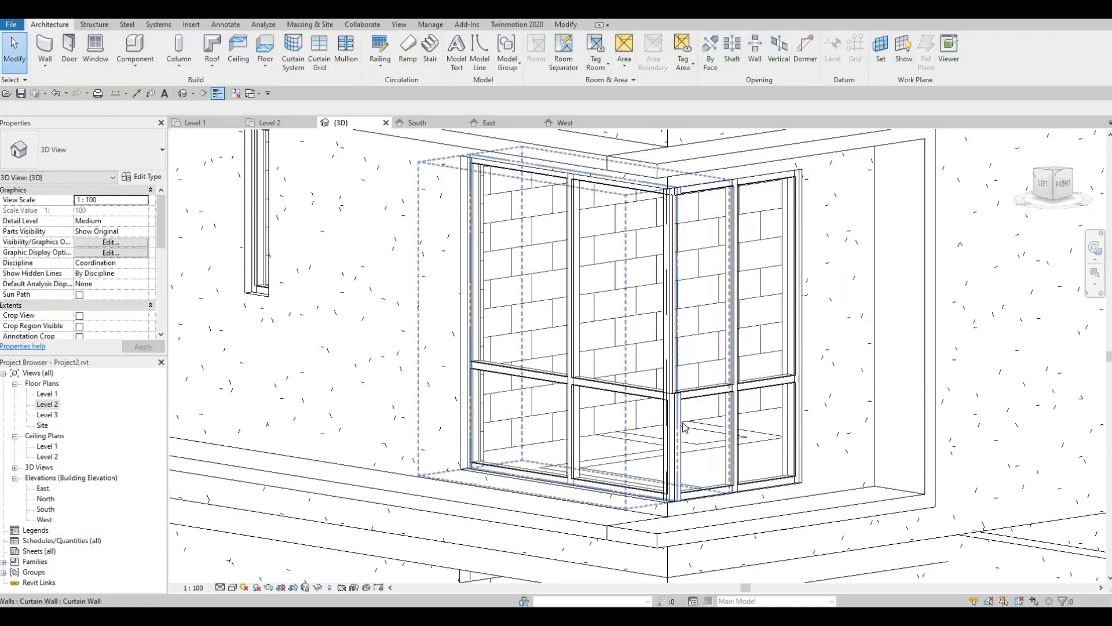
left_click(682, 422)
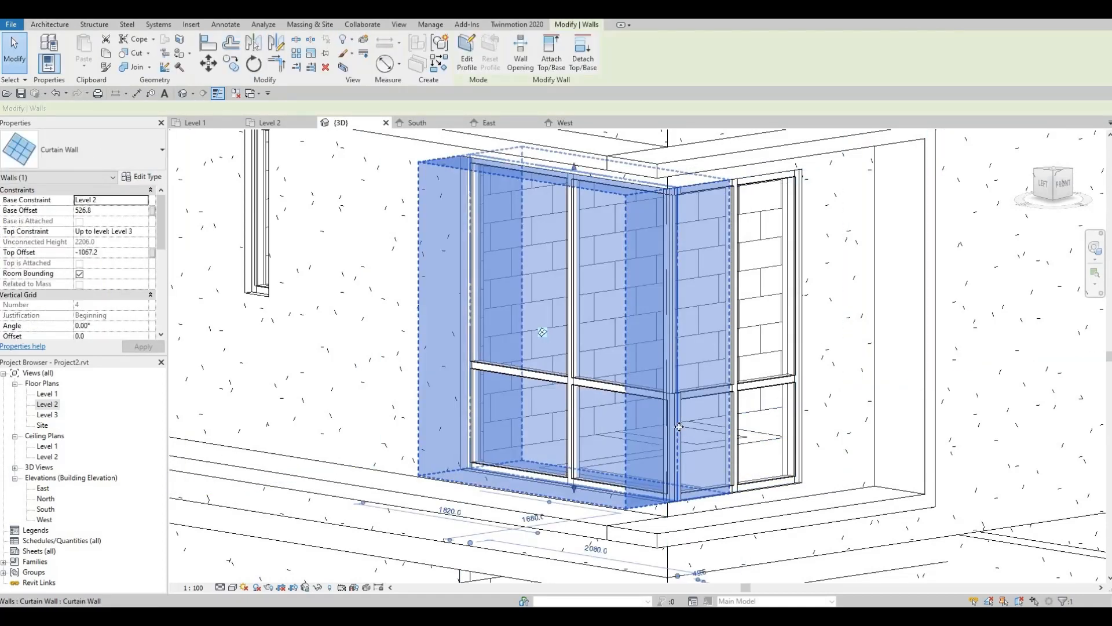
key("Escape")
key("Tab")
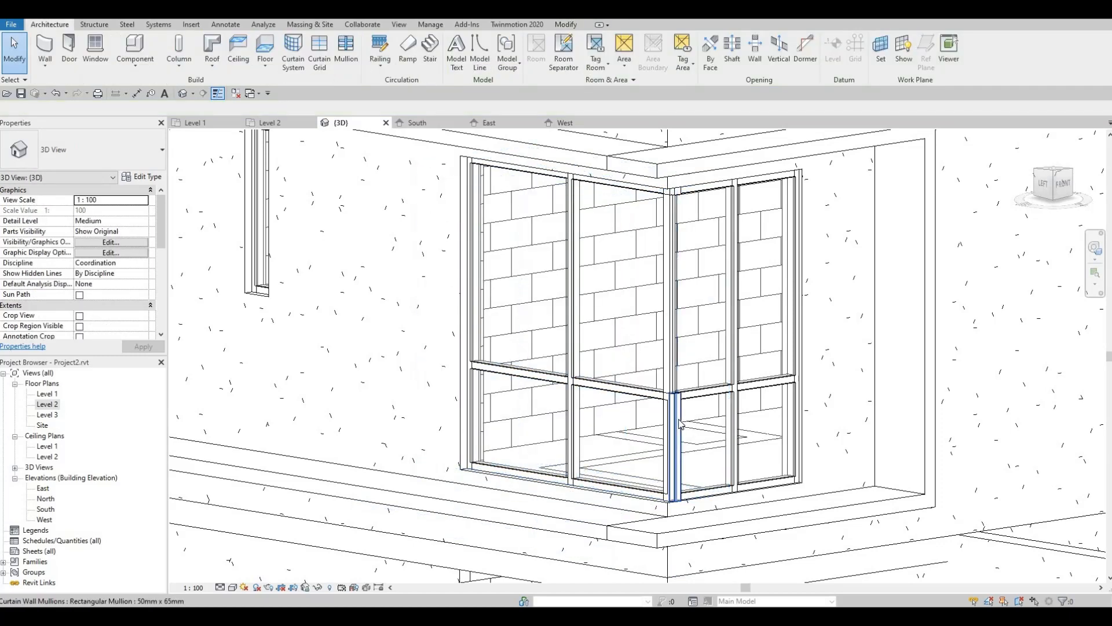
left_click(682, 419)
key("Escape")
middle_click_drag(681, 418, 704, 446, "shift")
middle_click_drag(784, 412, 953, 366, "shift")
scroll(952, 367, "down", 2)
middle_click_drag(690, 434, 729, 415, "shift")
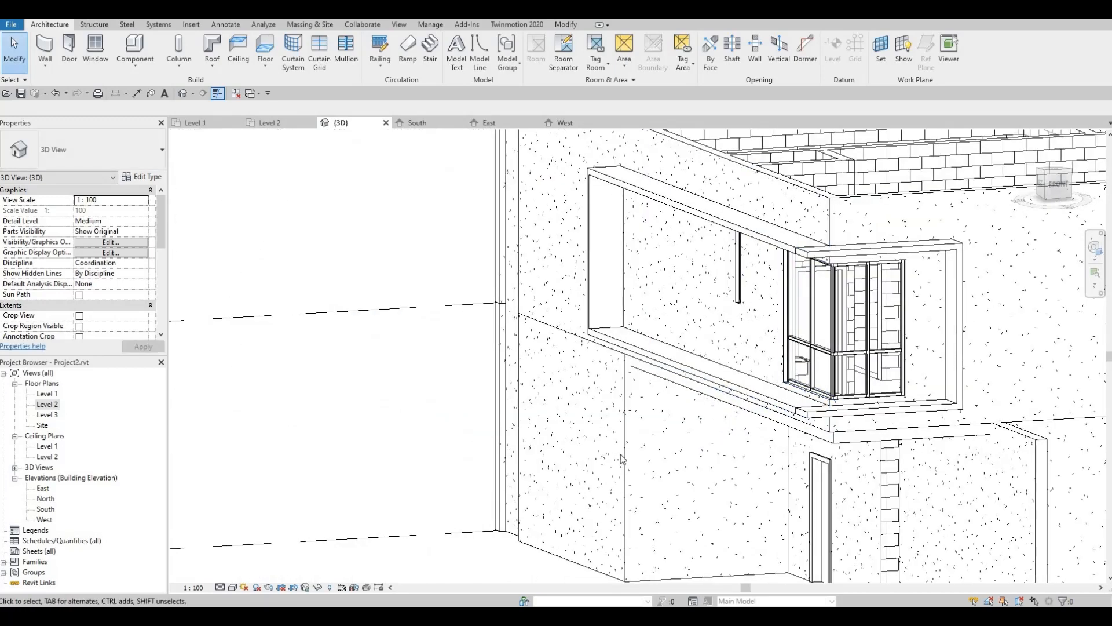
- Reveal the hidden elements and unhide both vertical slat screens on the west and south façades
left_click(294, 587)
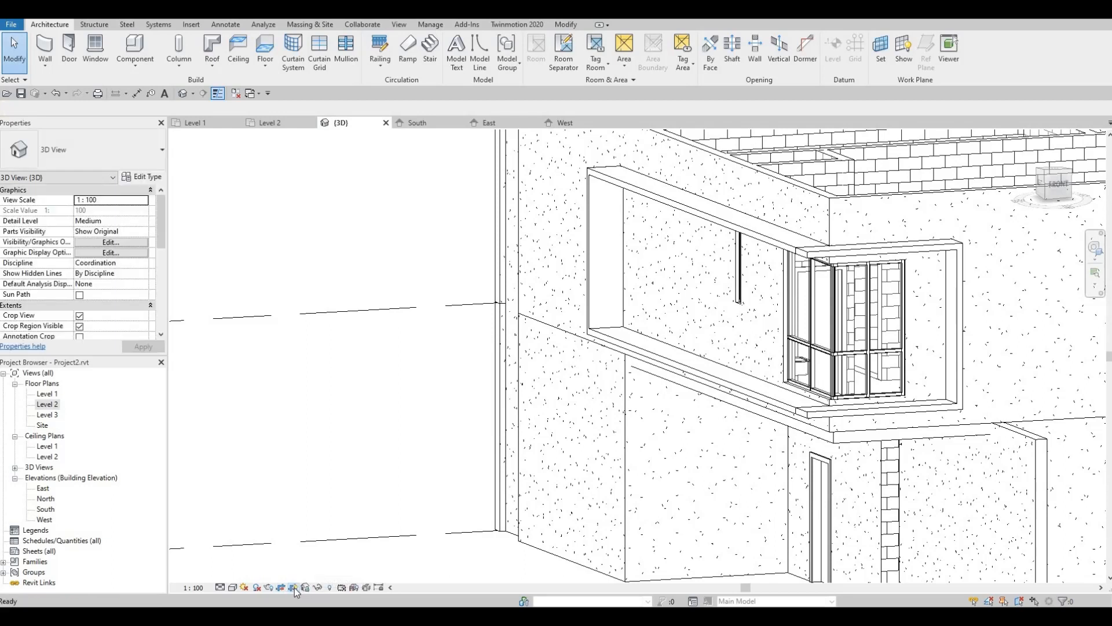
left_click(329, 586)
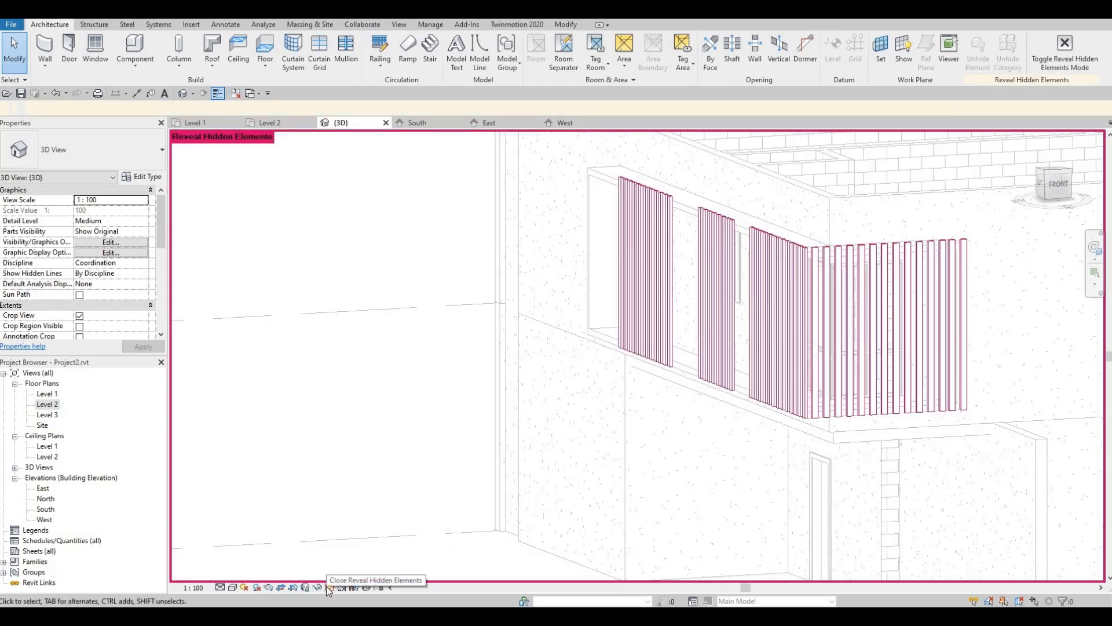
left_click(820, 321)
left_click(792, 295, "ctrl")
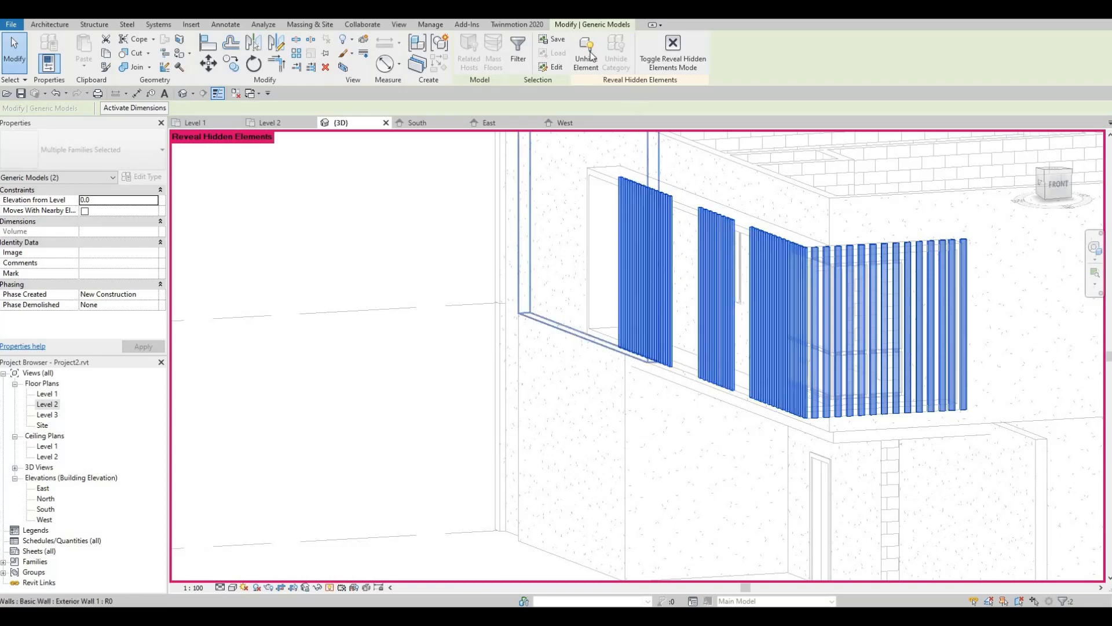
left_click(586, 64)
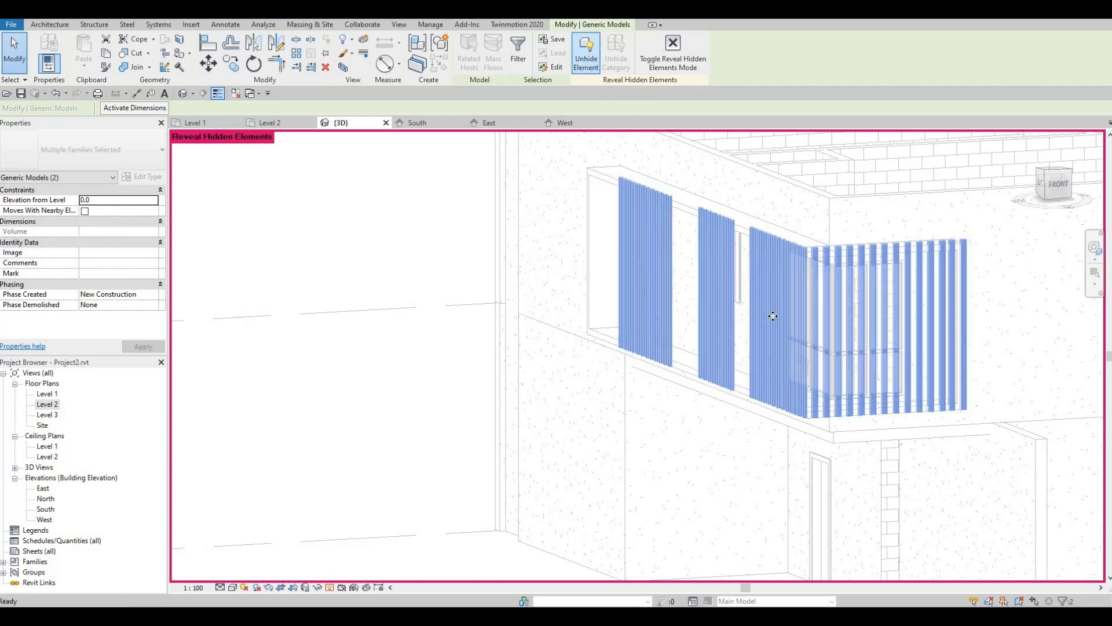
left_click(669, 53)
key("Escape")
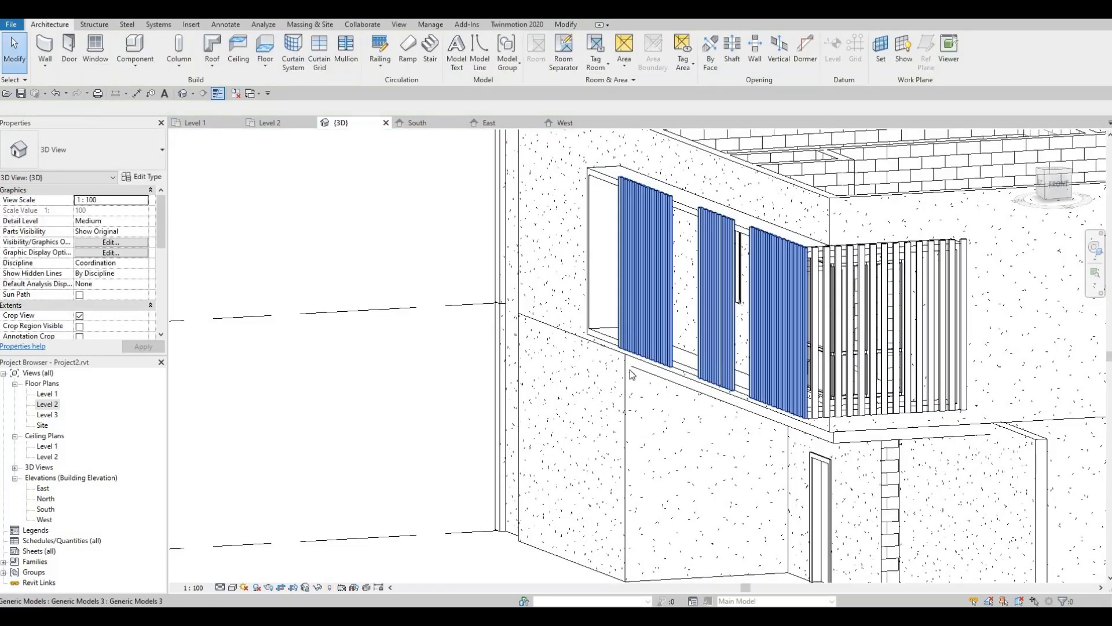
- Open the Level 2 floor plan and dismiss the project save reminder without saving
mouse_move(680, 351)
middle_mouse_down("shift")
mouse_move(724, 440)
mouse_move(655, 487)
mouse_move(598, 464)
mouse_move(707, 466)
mouse_move(672, 365)
mouse_move(735, 336)
mouse_move(717, 379)
mouse_move(679, 368)
middle_mouse_up("shift")
scroll(735, 337, "down", 1)
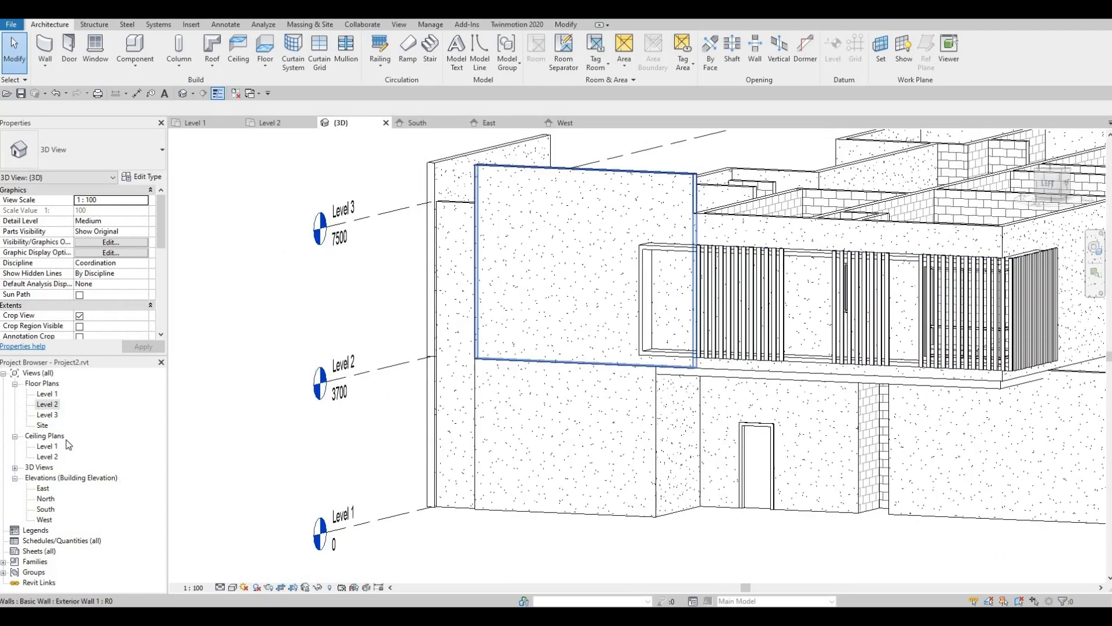
double_click(45, 404)
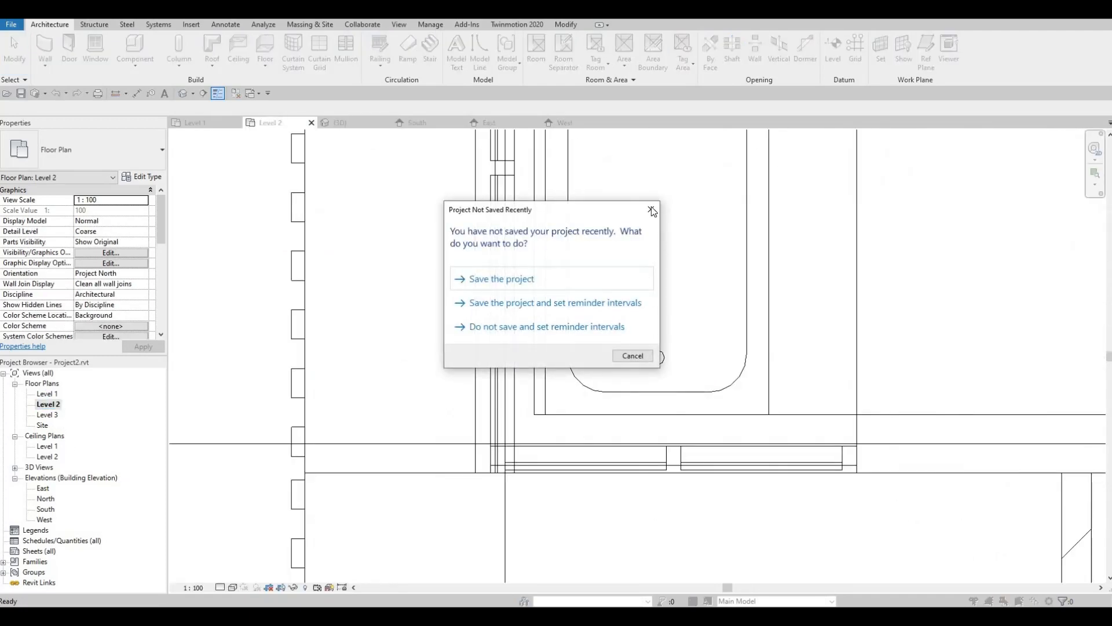
left_click(650, 209)
- Align the short offset wall segment just south of grid A with the outer face of the long west exterior wall
scroll(544, 380, "up", 5)
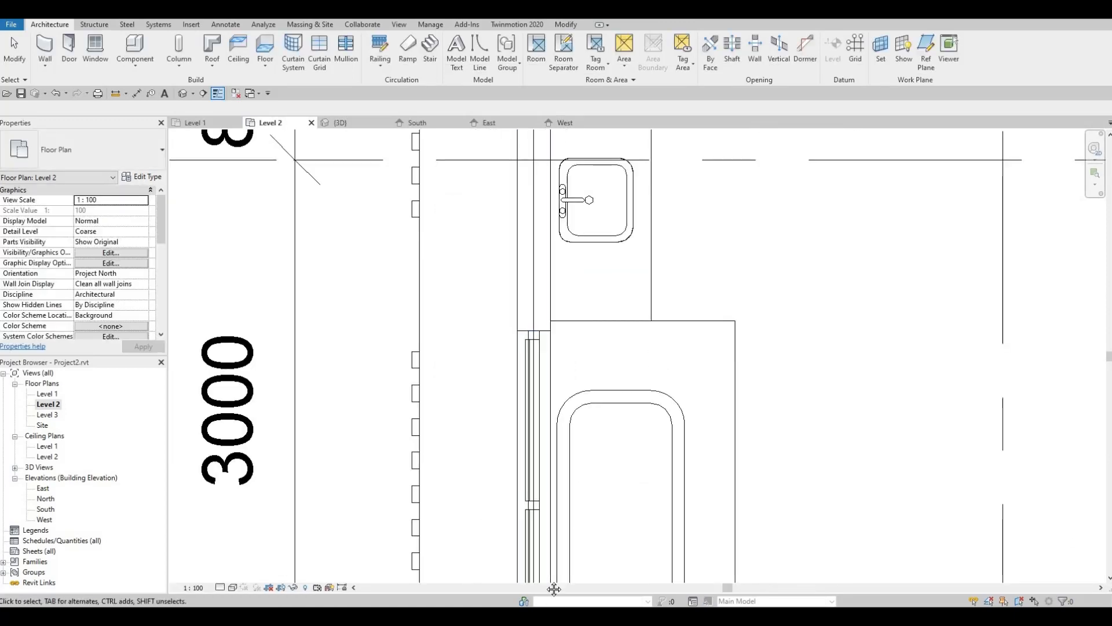
middle_click_drag(534, 261, 534, 444)
scroll(535, 444, "down", 6)
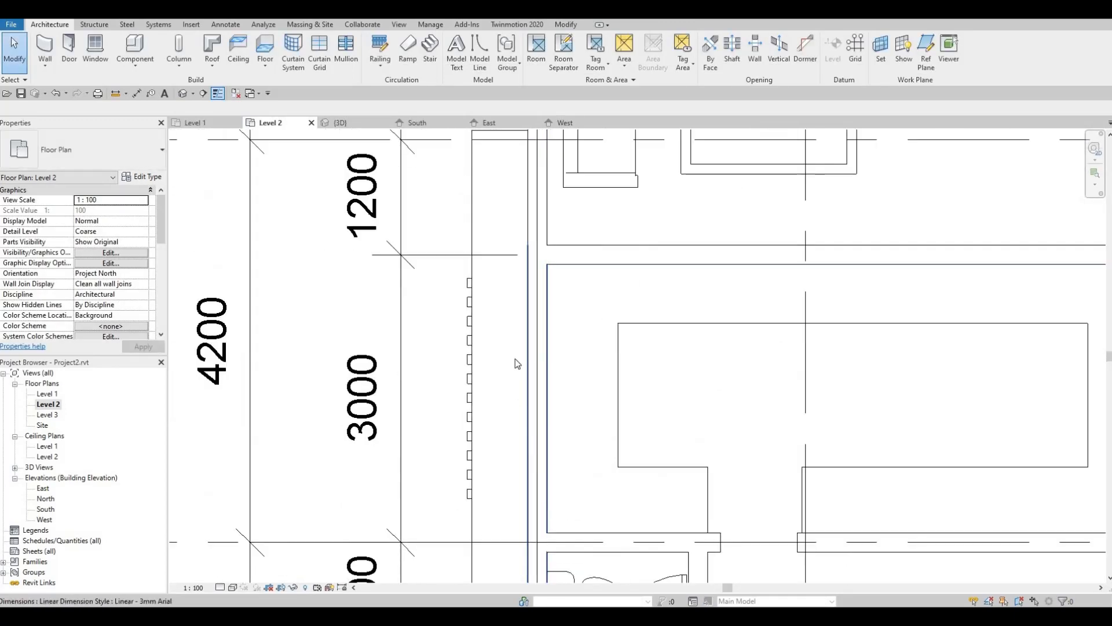
middle_click_drag(542, 257, 543, 347)
middle_click_drag(524, 281, 524, 361)
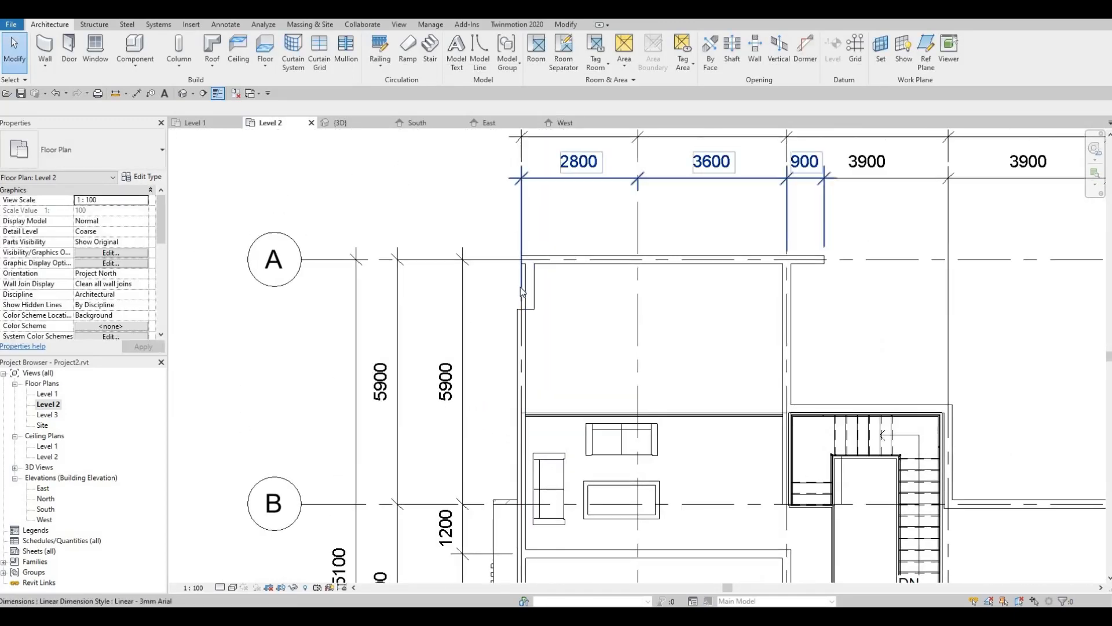
scroll(522, 287, "up", 3)
key("a")
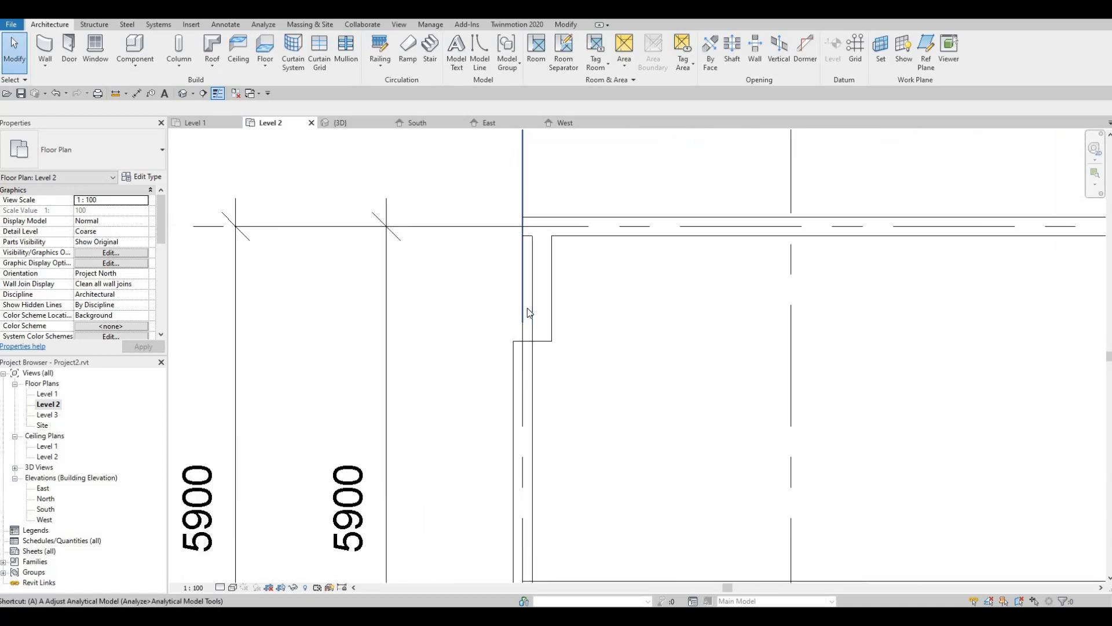
key("l")
left_click(512, 346)
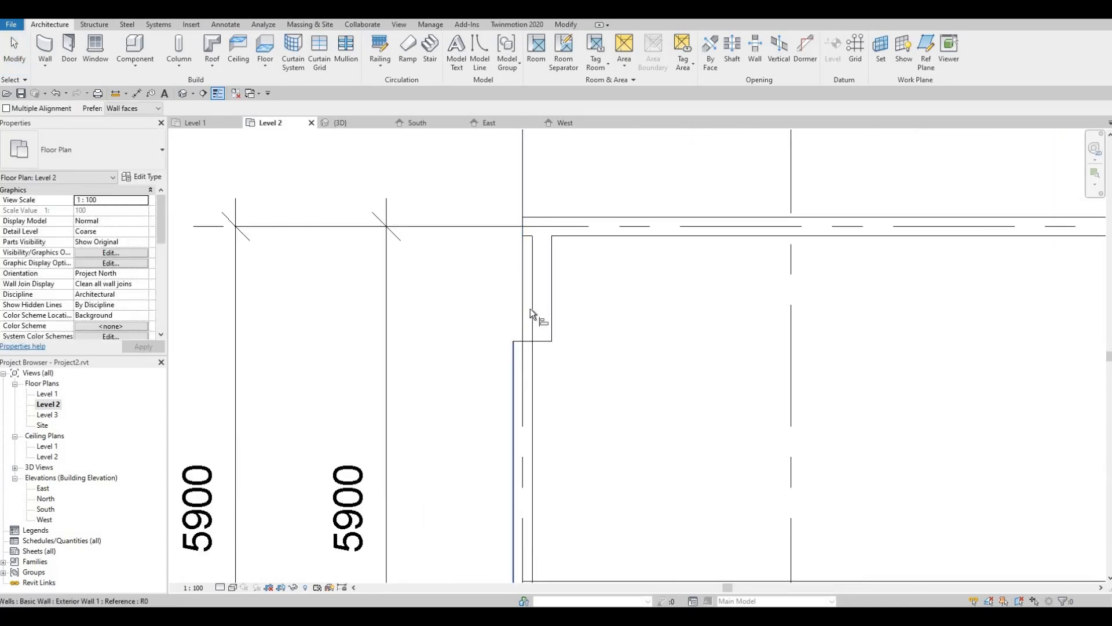
left_click(533, 303)
key("Escape")
key("Escape")
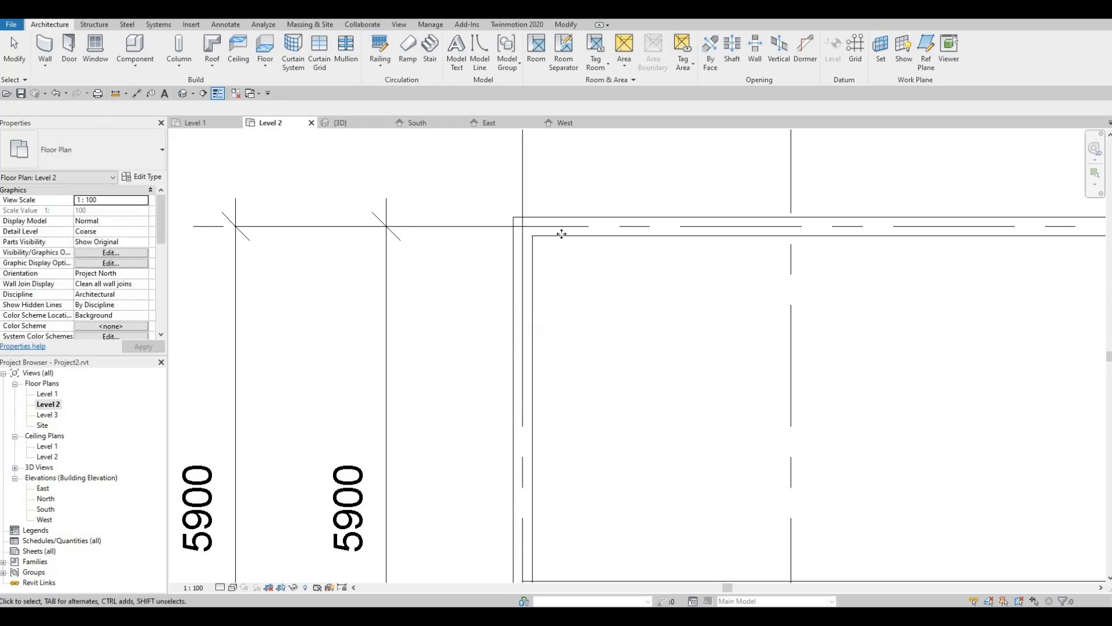
- Stretch the Level 2 exterior wall on grid A west to about 320 mm beyond the grid line and view the corner in 3D
left_click(554, 229)
left_click_drag(499, 228, 492, 226)
left_click(474, 338)
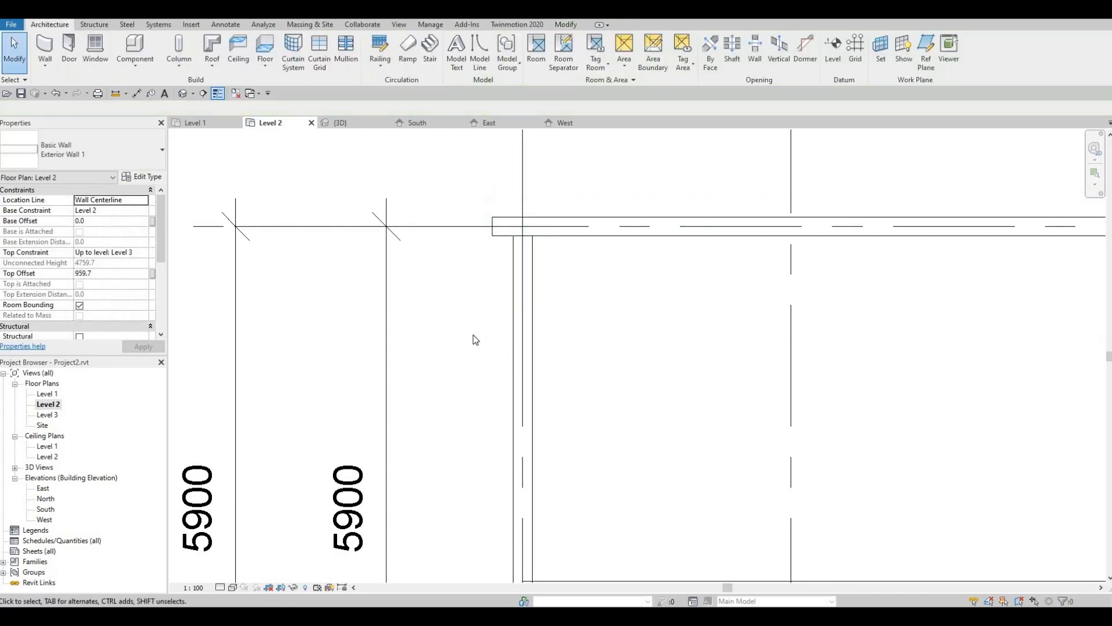
left_click(183, 93)
middle_click_drag(459, 333, 383, 399, "shift")
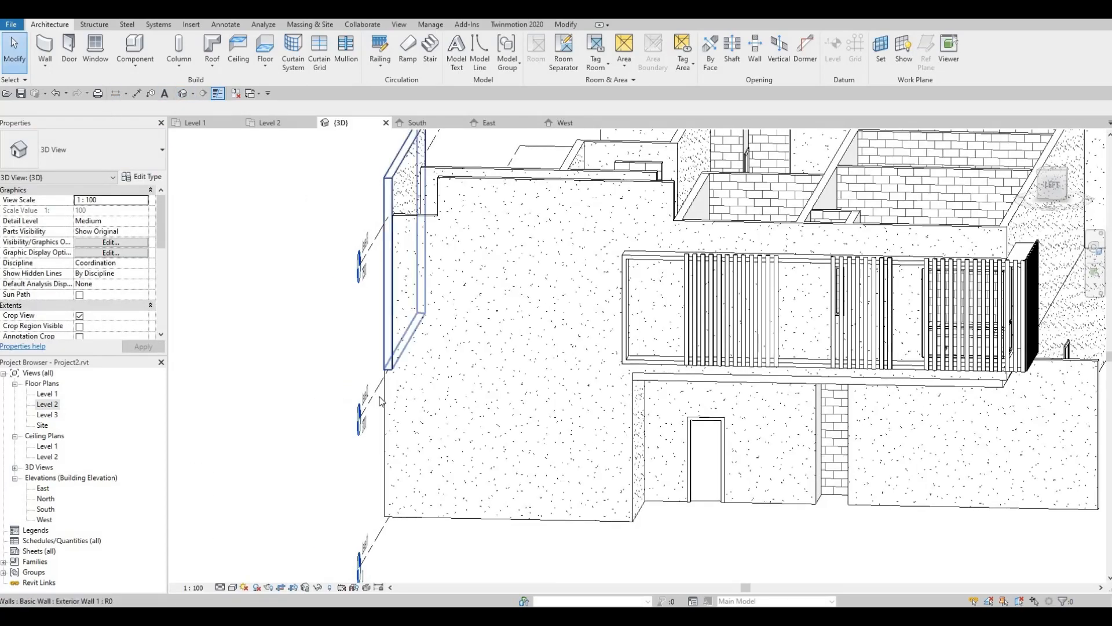
key("a")
key("l")
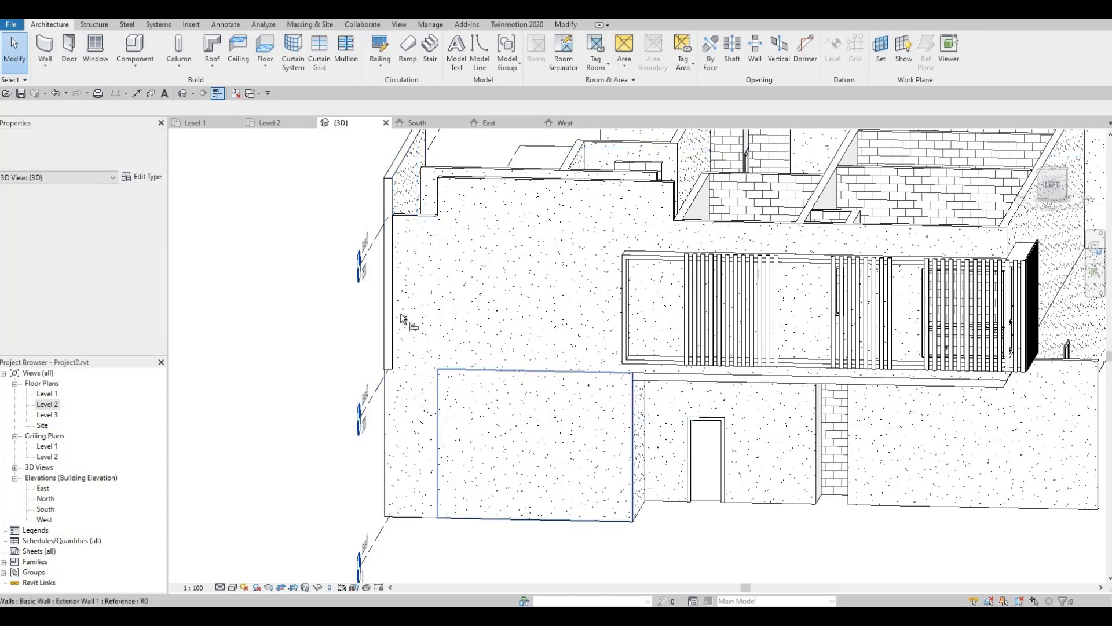
key("Tab")
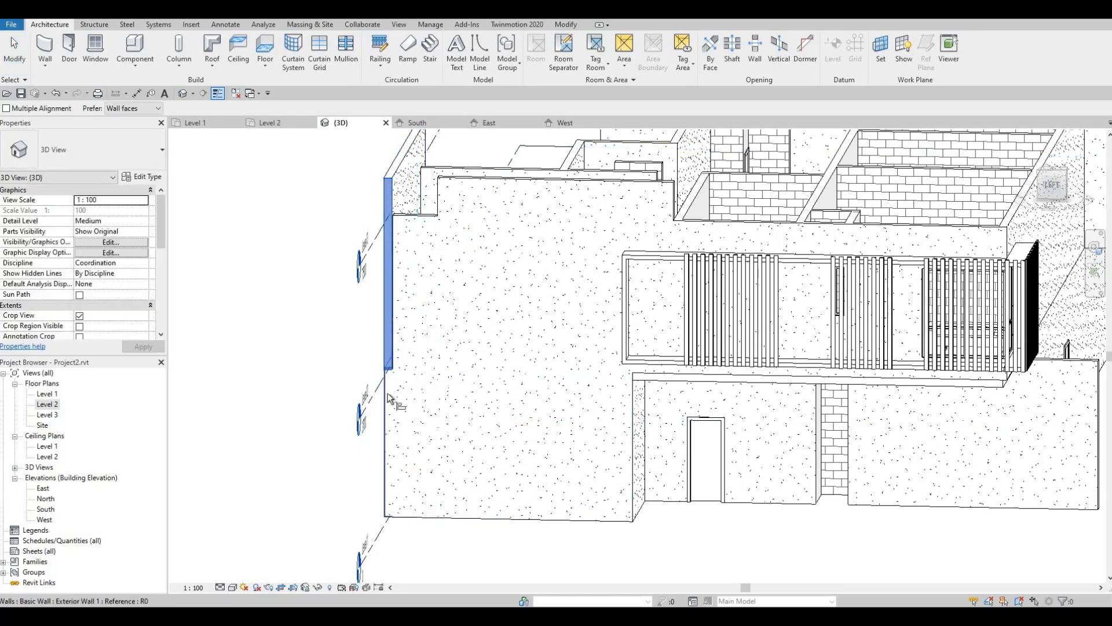
left_click(389, 399)
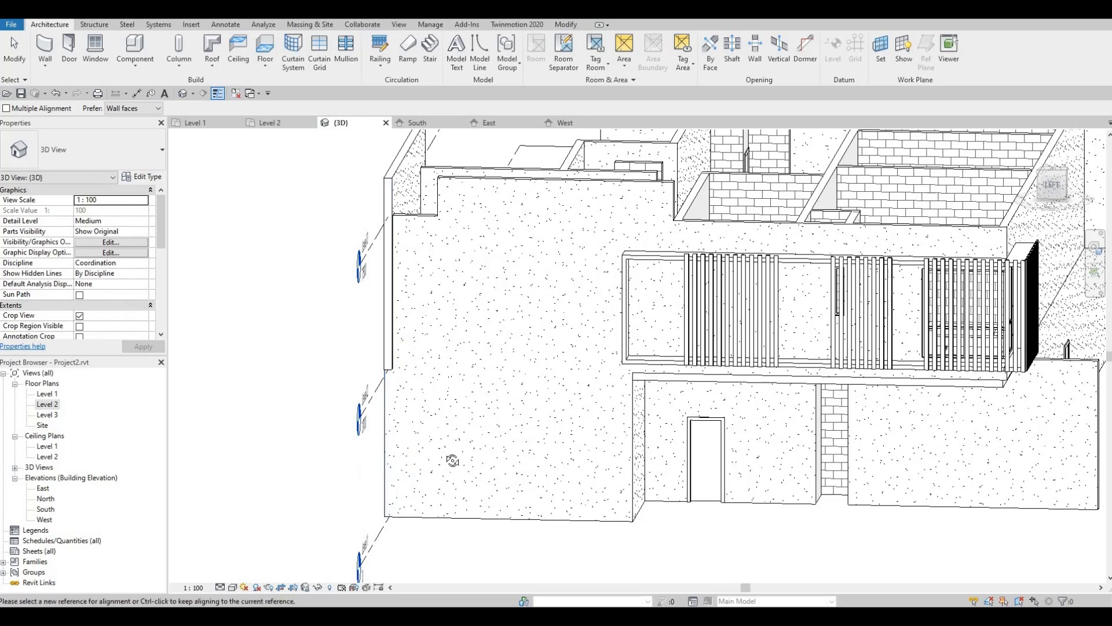
key("Escape")
- Stretch the west end of the Level 1 exterior wall on grid A outward past the end of the wall above
middle_click_drag(452, 461, 505, 524, "shift")
left_click(541, 462)
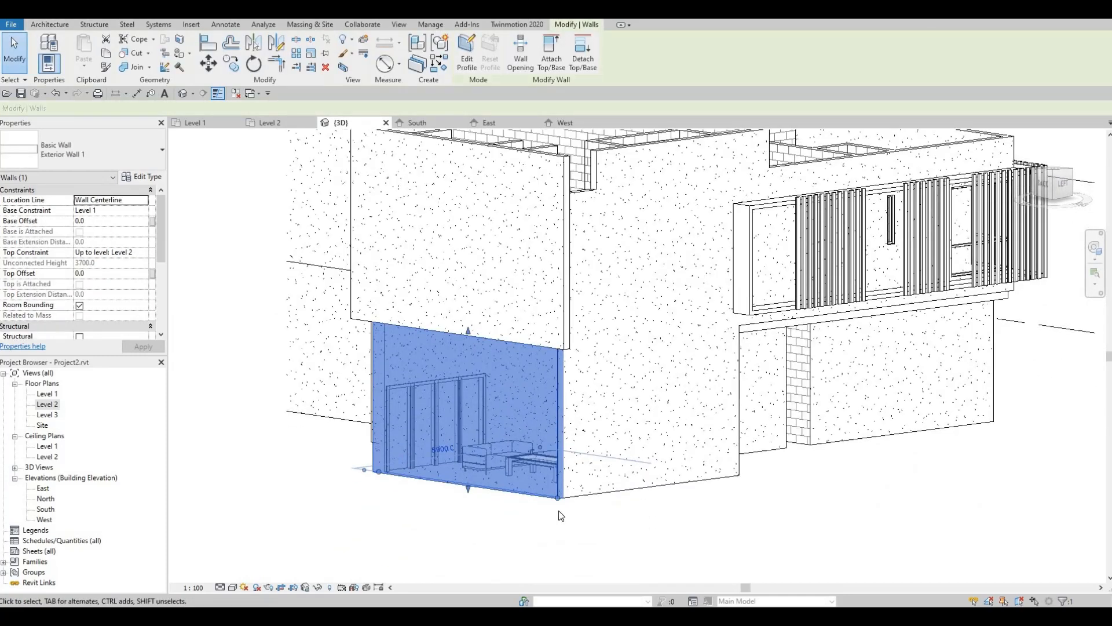
left_click_drag(560, 502, 574, 508)
key("Escape")
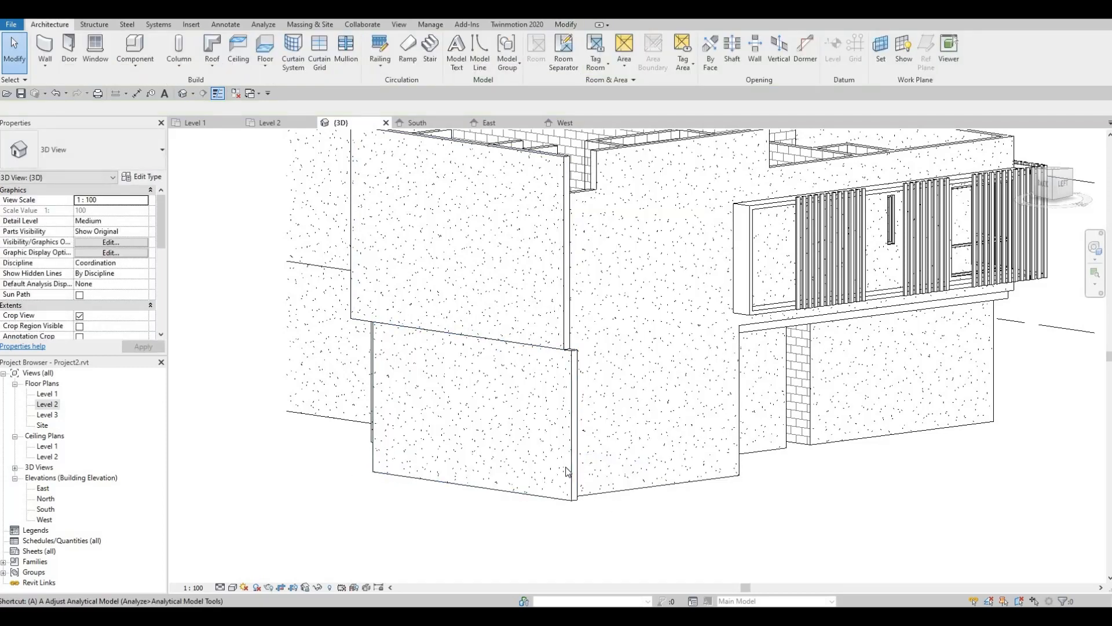
- Align the west end of the Level 1 wall with the west end face of the Level 2 wall above
key("l")
left_click(567, 357)
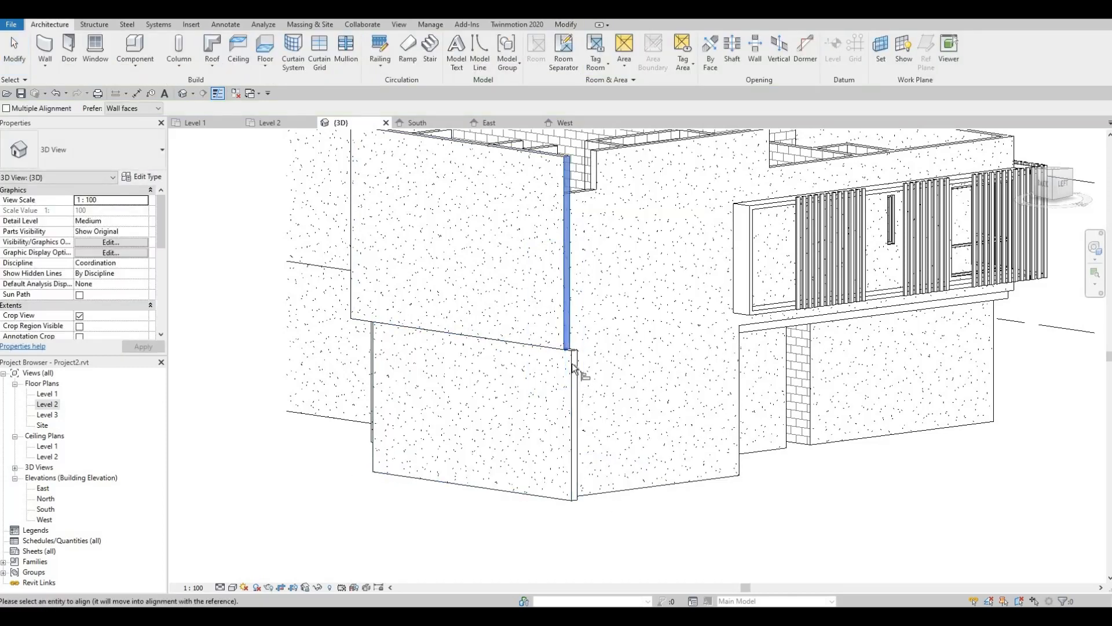
left_click(568, 497)
middle_click_drag(568, 496, 513, 479, "shift")
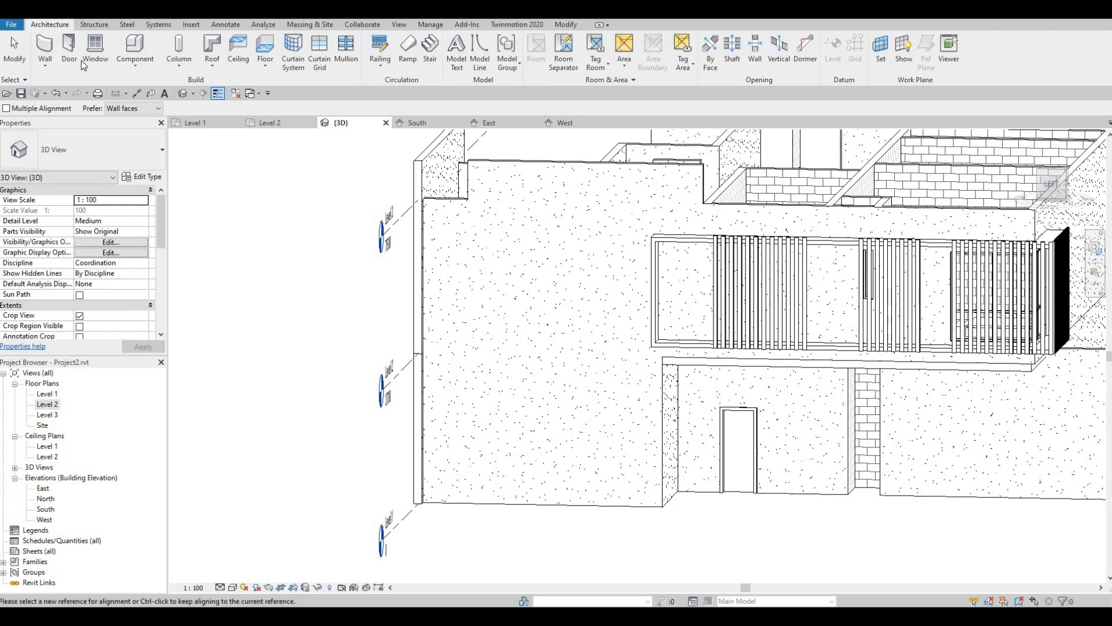
key("Escape")
key("Escape")
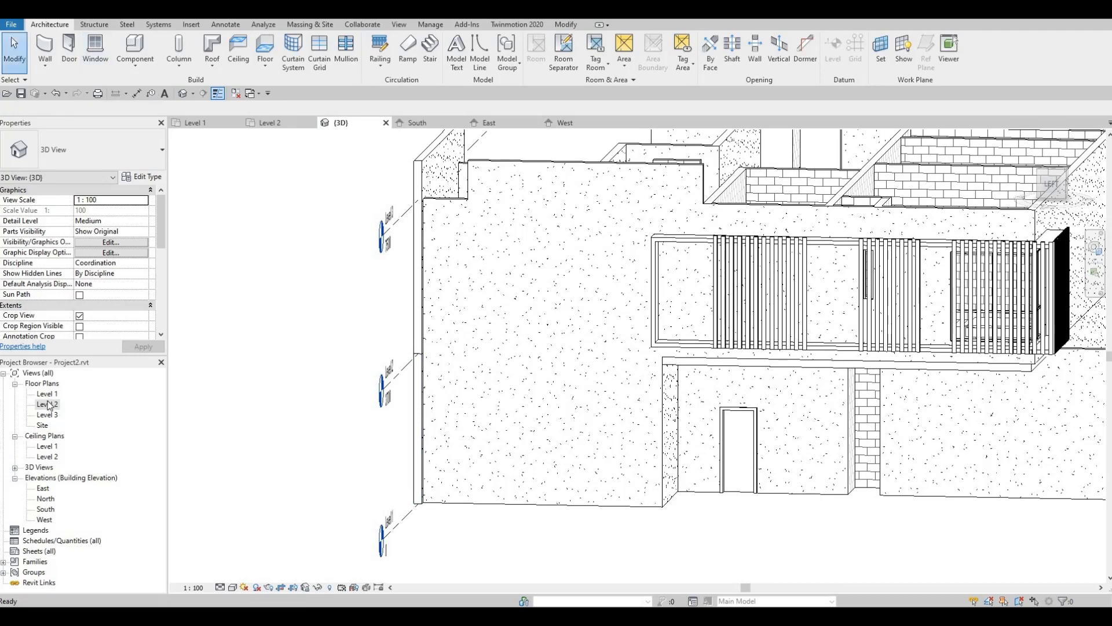
- On the Level 2 plan, draw a curtain wall about 760 mm long inside the west wall, starting about 200 mm south of grid A, and flip it
double_click(48, 404)
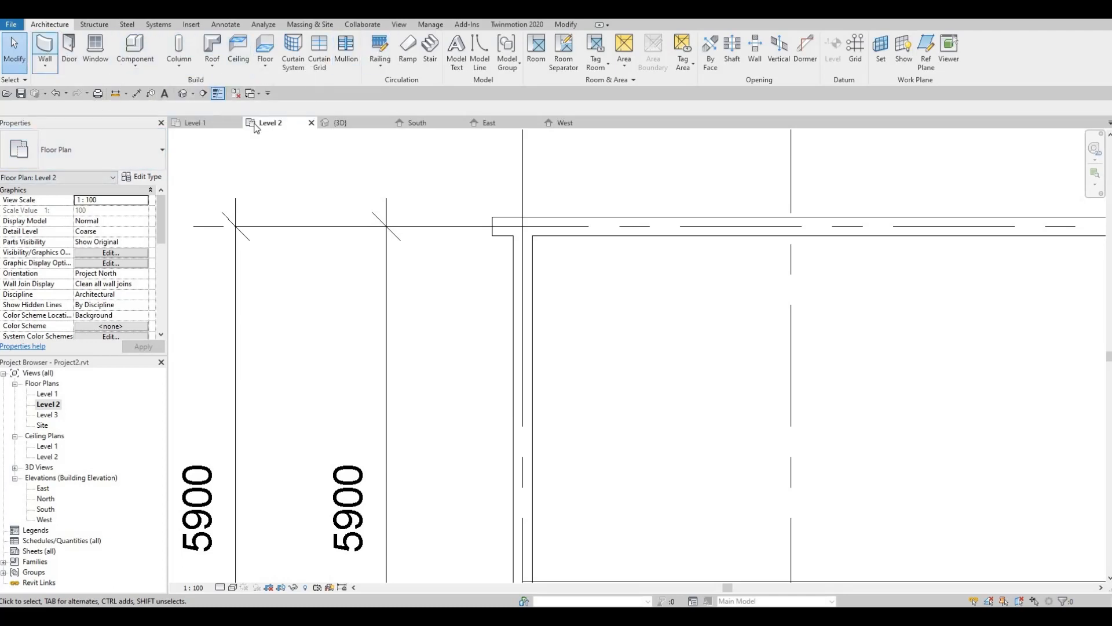
key("w")
key("a")
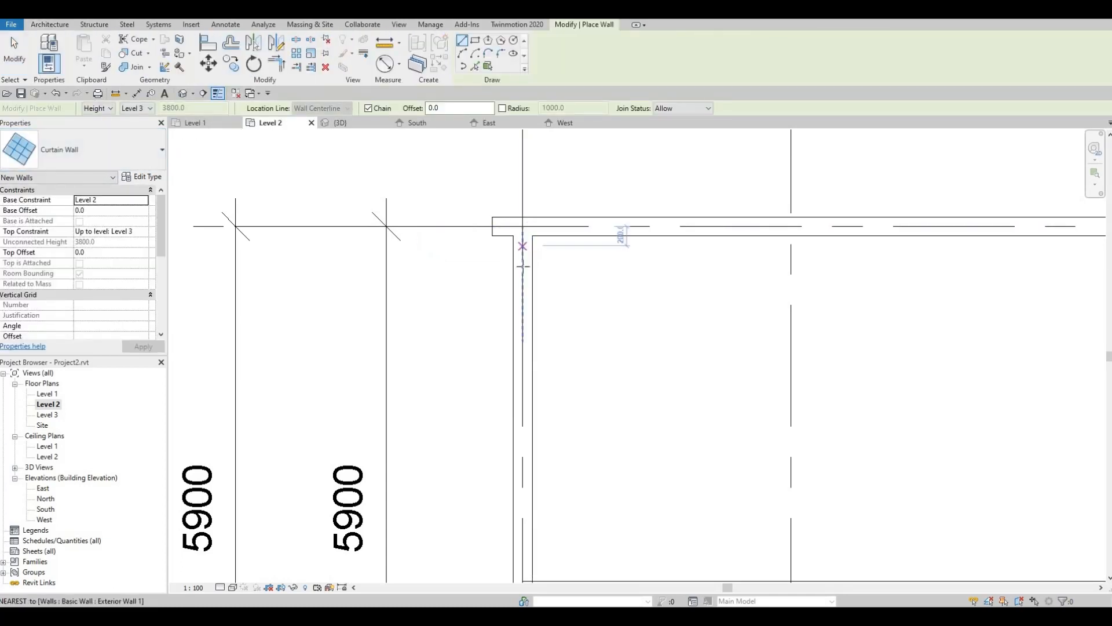
left_click(523, 248)
left_click(522, 318)
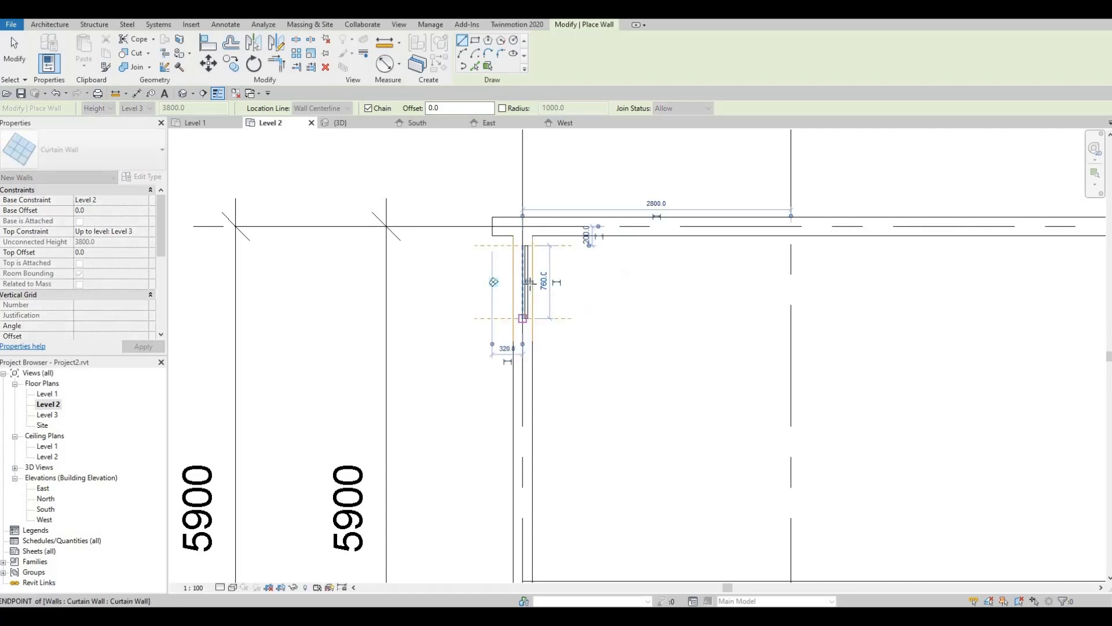
key("Escape")
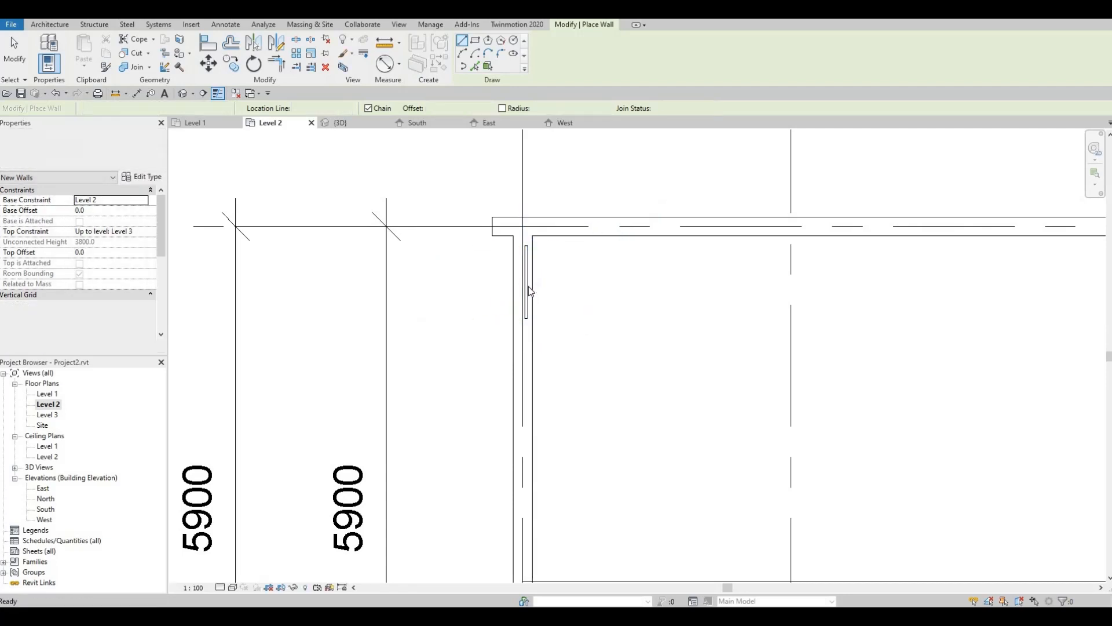
key("Escape")
left_click(527, 283)
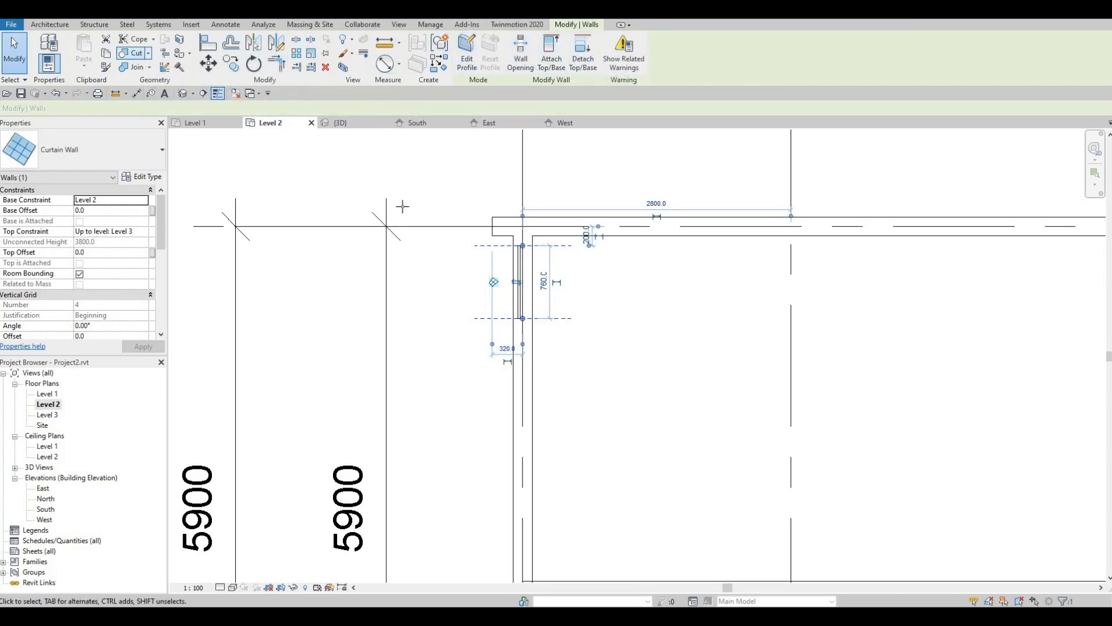
- Cut the narrow curtain wall's opening out of the west wall on Level 2 and view it in 3D
left_click(527, 255)
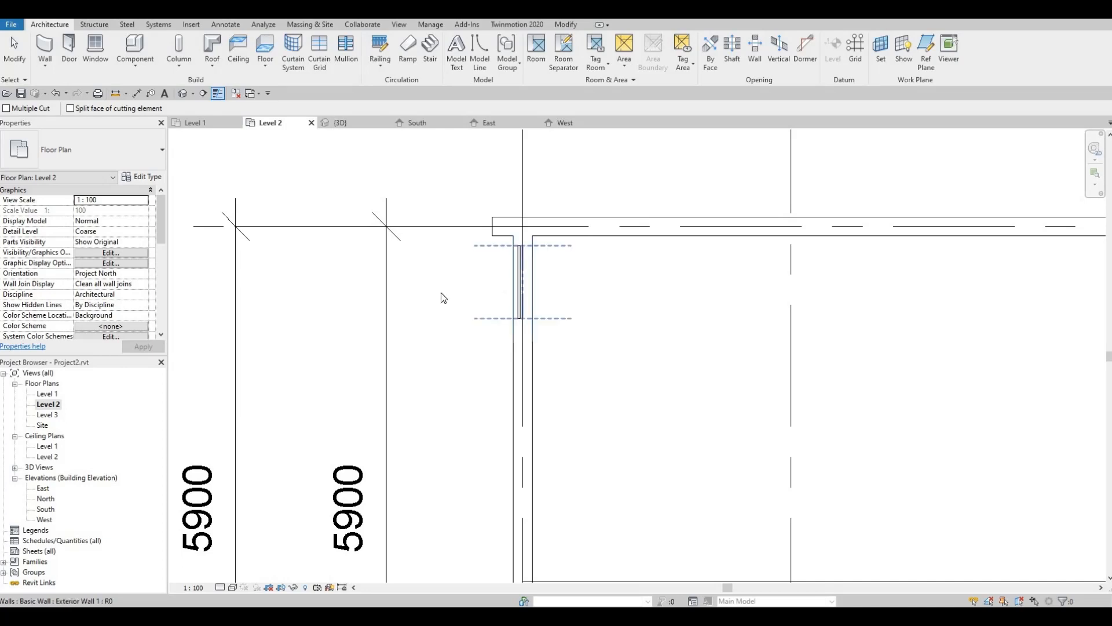
key("Escape")
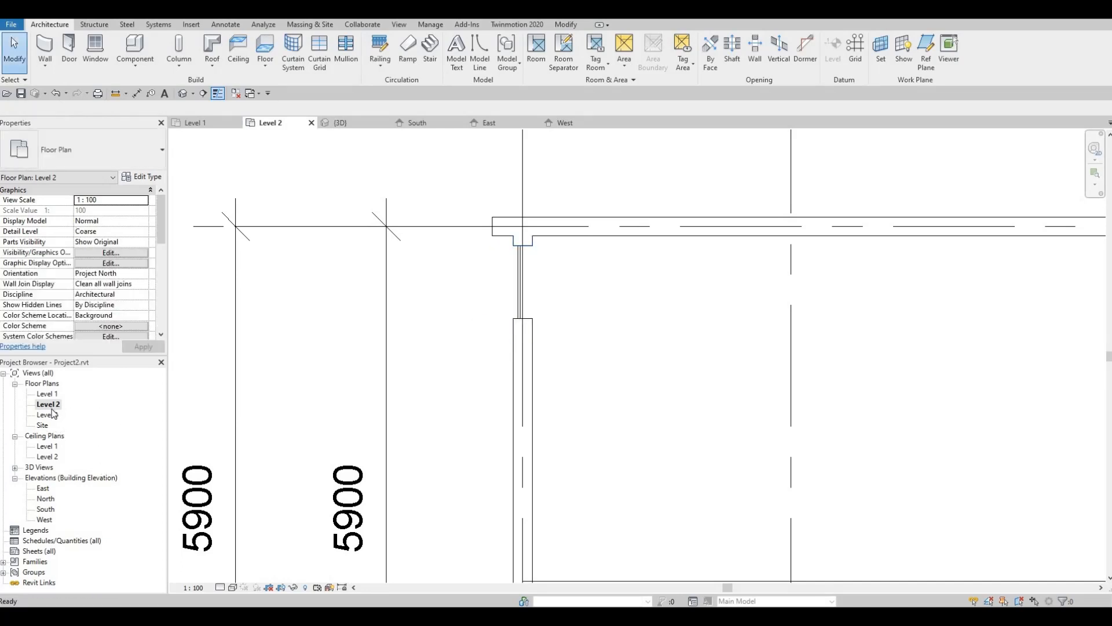
left_click(183, 93)
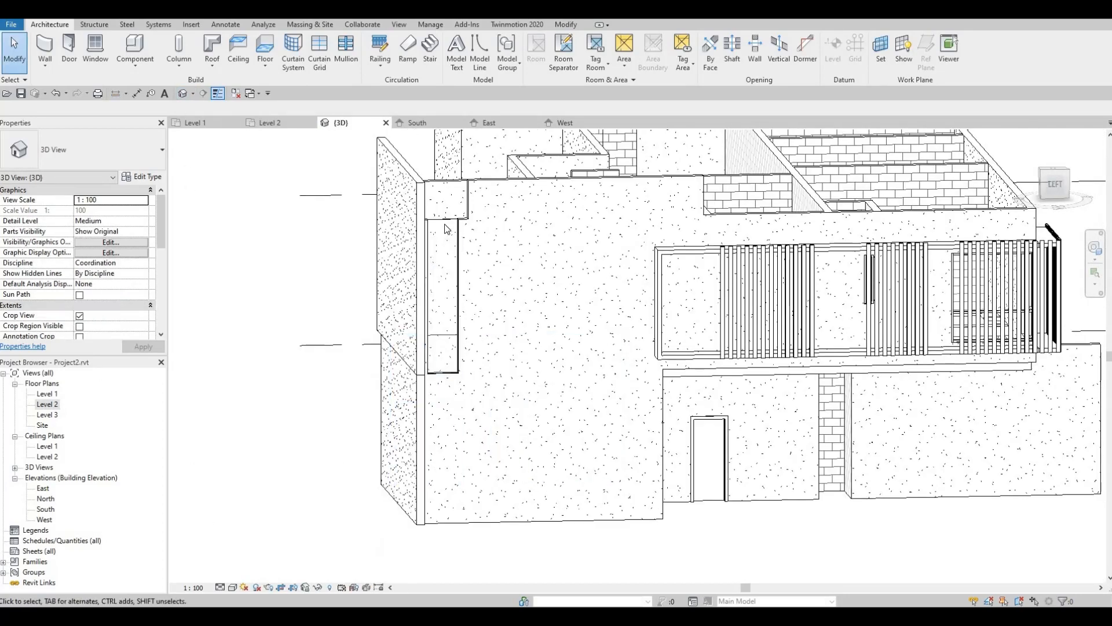
- Lower the top of the narrow curtain wall to a top offset of about -738 mm
left_click(447, 233)
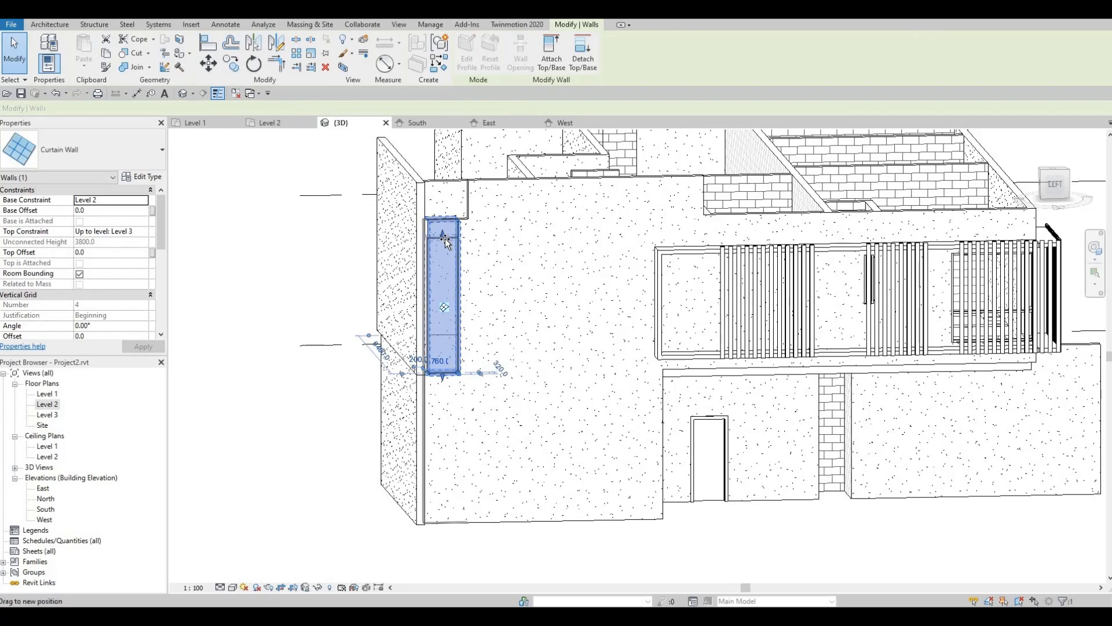
left_click_drag(447, 241, 447, 241)
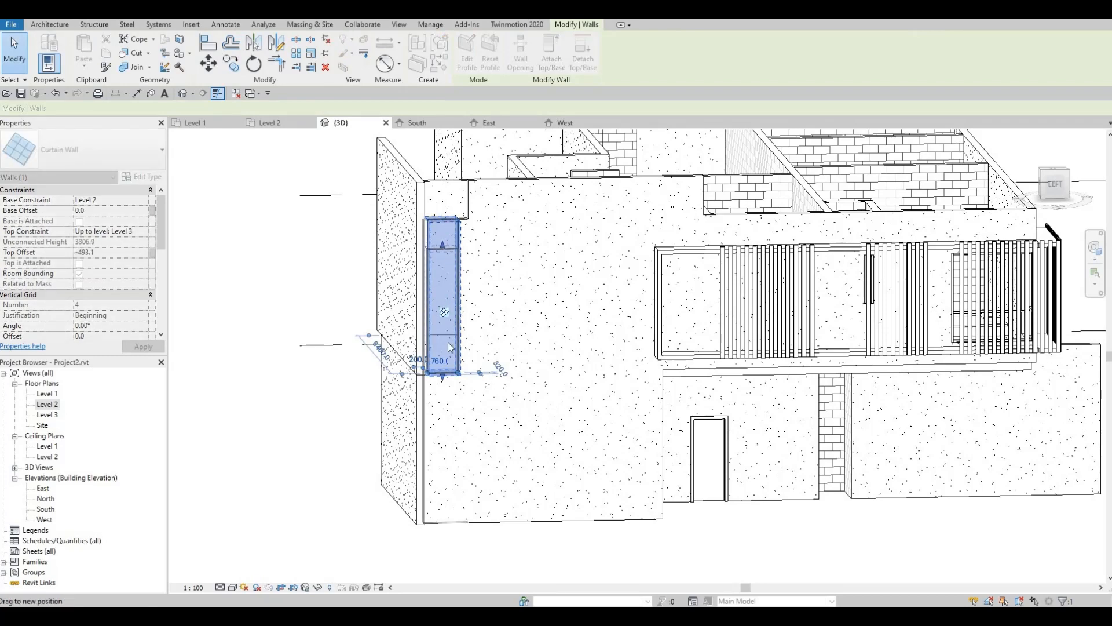
key("Escape")
- Extend the bottom of the narrow curtain wall down through Level 1 to a base offset of about -3185 mm
middle_click_drag(442, 377, 446, 321)
left_click(445, 321)
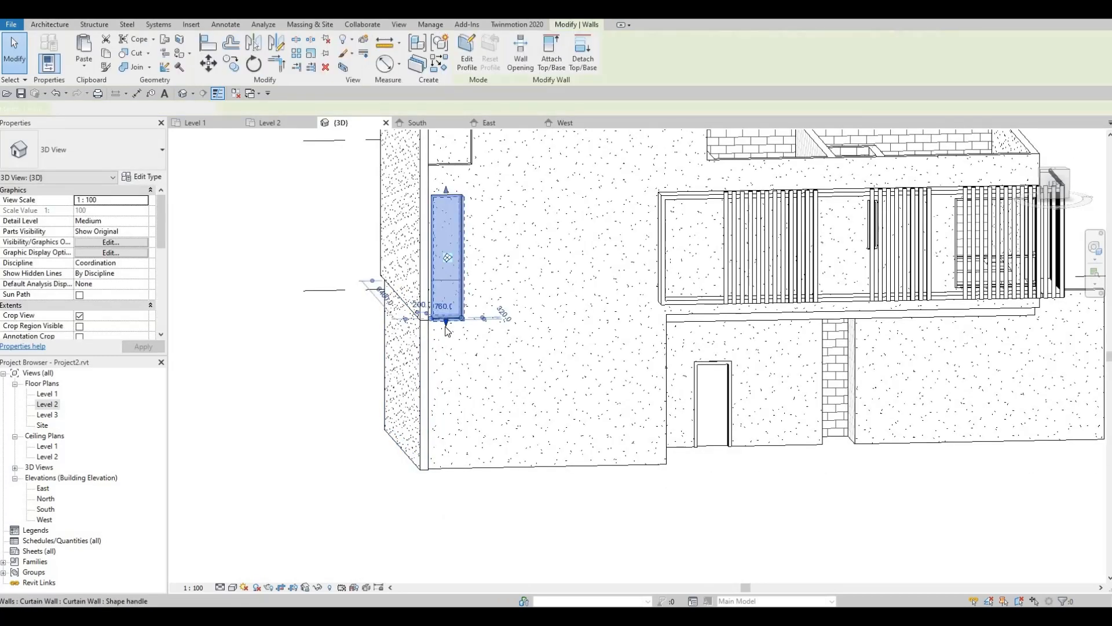
key("Escape")
left_click(447, 322)
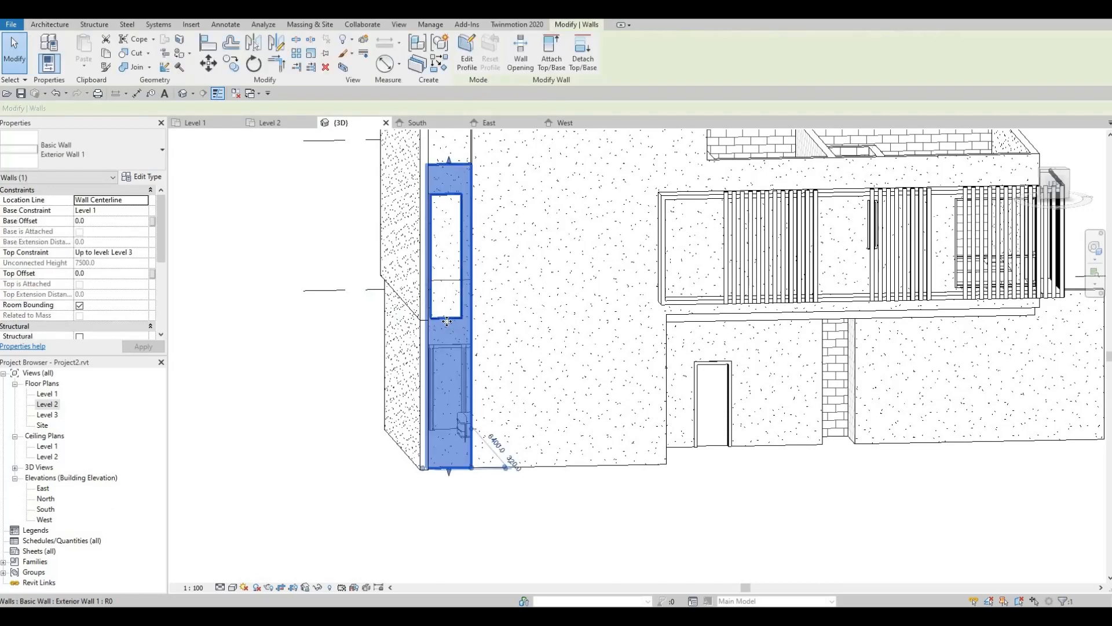
key("Escape")
left_click(447, 321)
key("Escape")
left_click(457, 301)
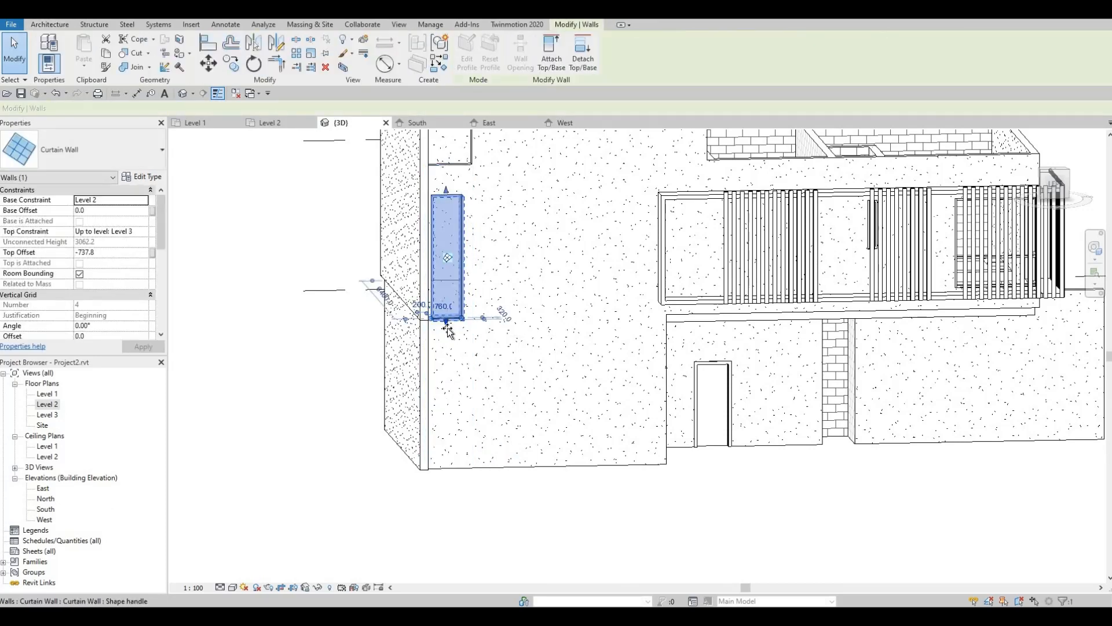
left_click_drag(453, 418, 455, 442)
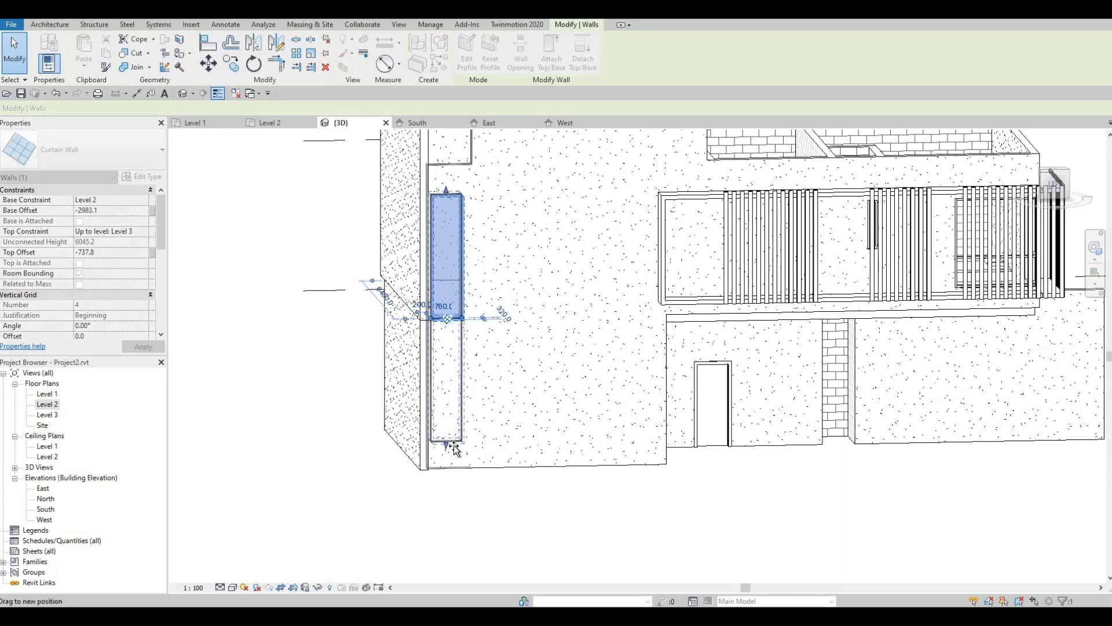
key("Escape")
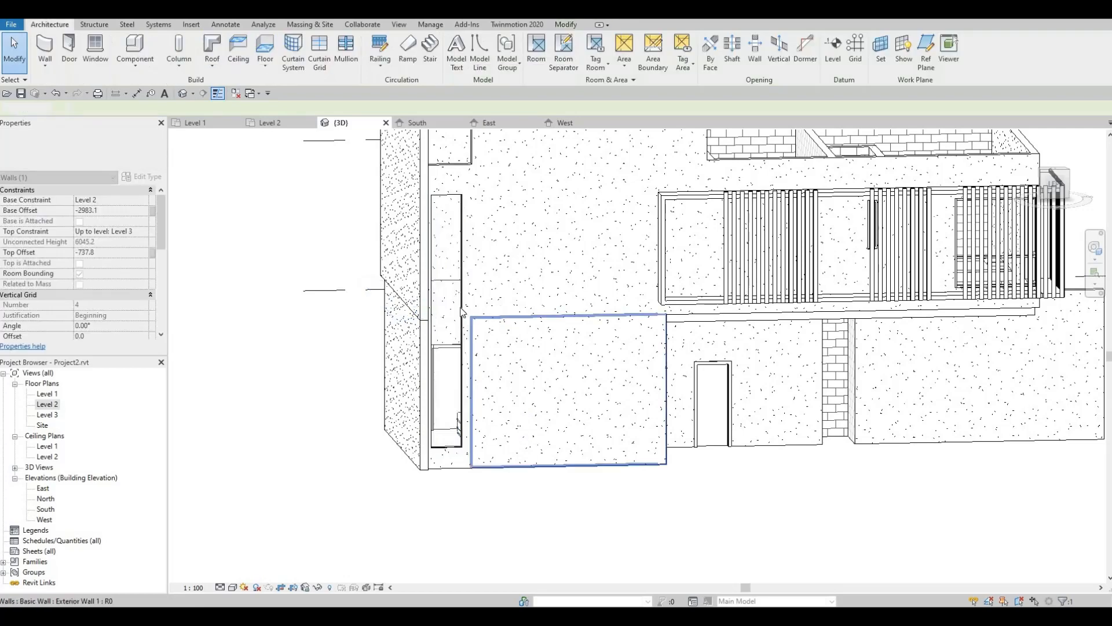
- In the West elevation, widen the tall curtain wall to 1000 mm so its edge lines up with the parapet edge above
left_click(465, 325)
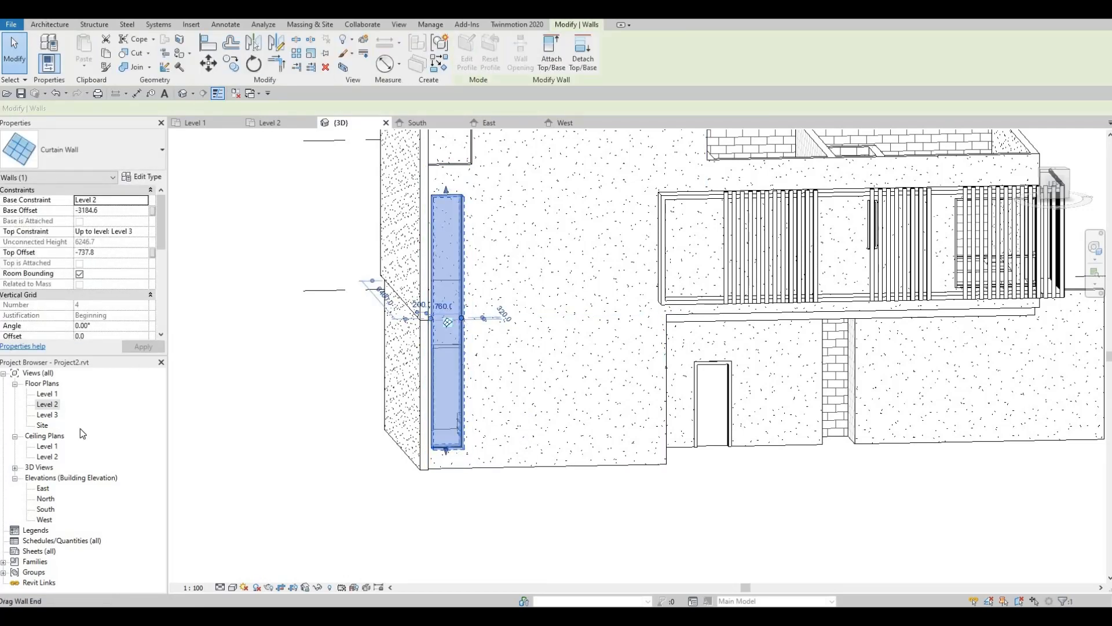
double_click(46, 520)
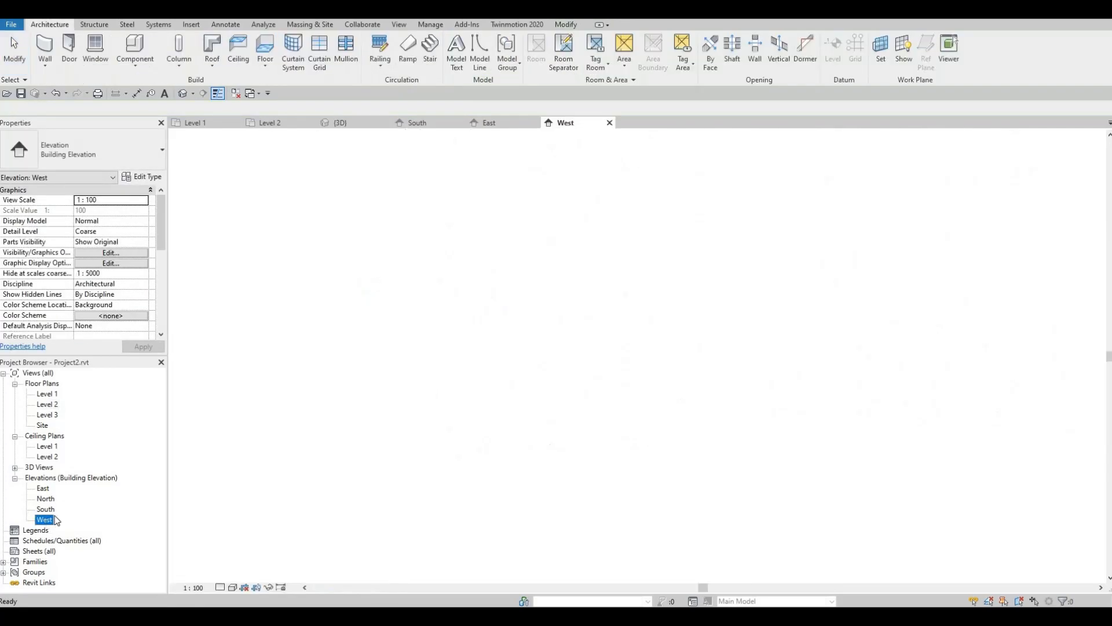
left_click(305, 323)
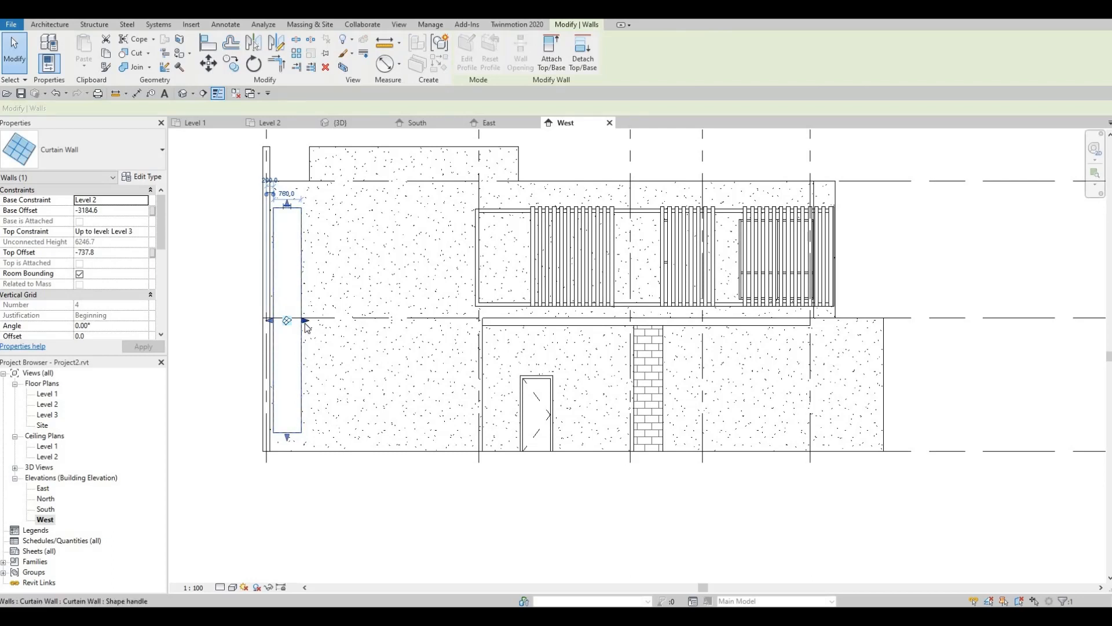
left_click_drag(305, 320, 311, 321)
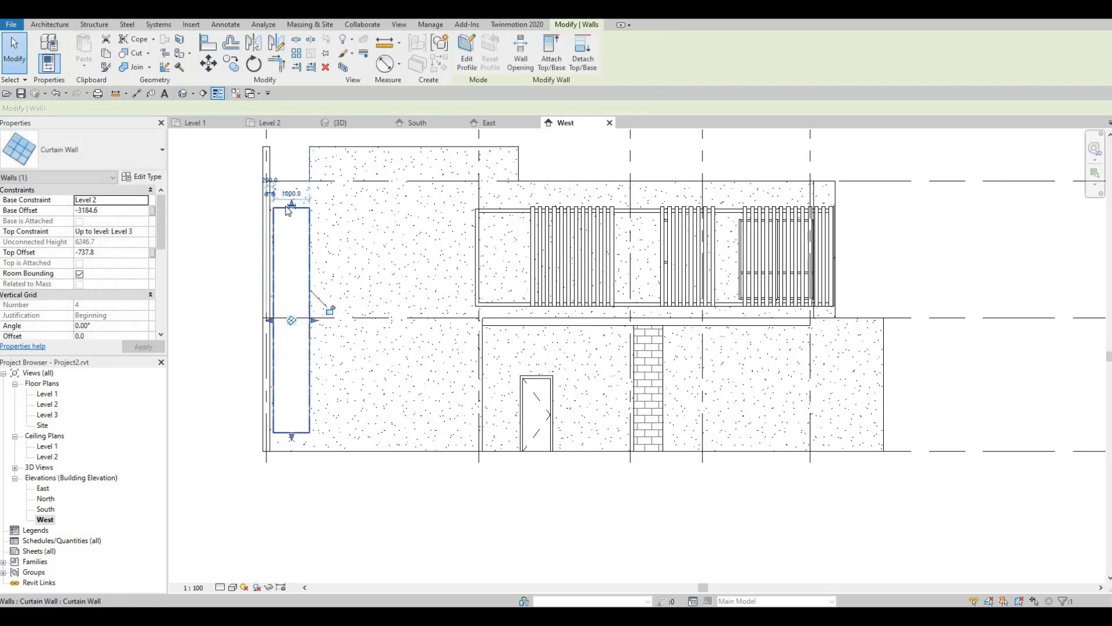
left_click(327, 308)
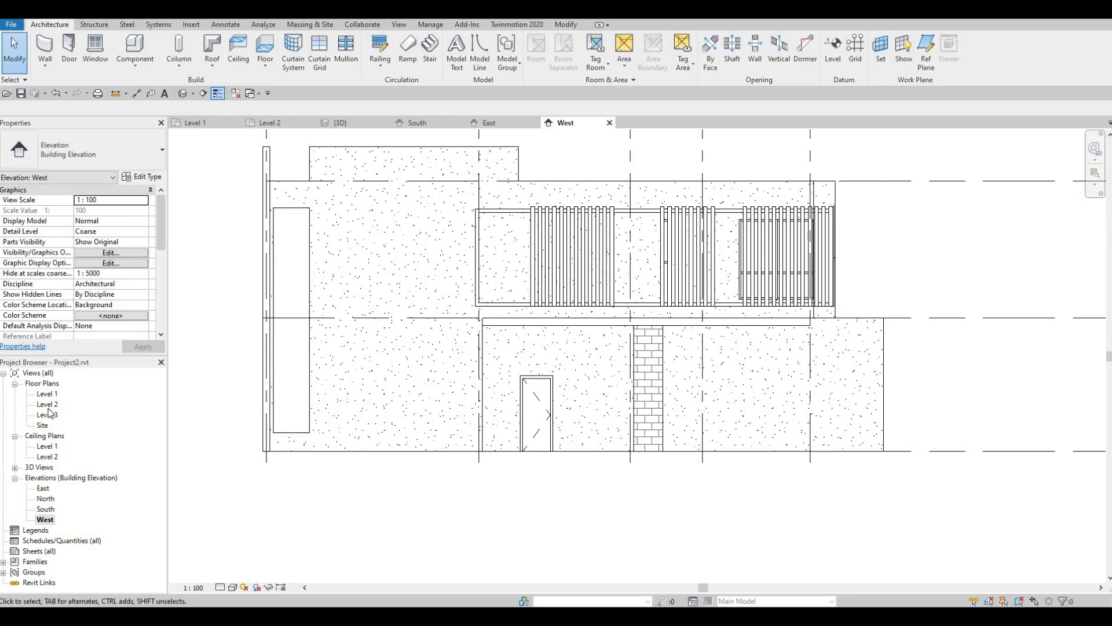
- On the Level 1 plan, draw a curtain wall about 2600 mm long inside the west wall, starting about 1600 mm south of grid A
double_click(49, 396)
middle_click_drag(425, 342, 545, 263)
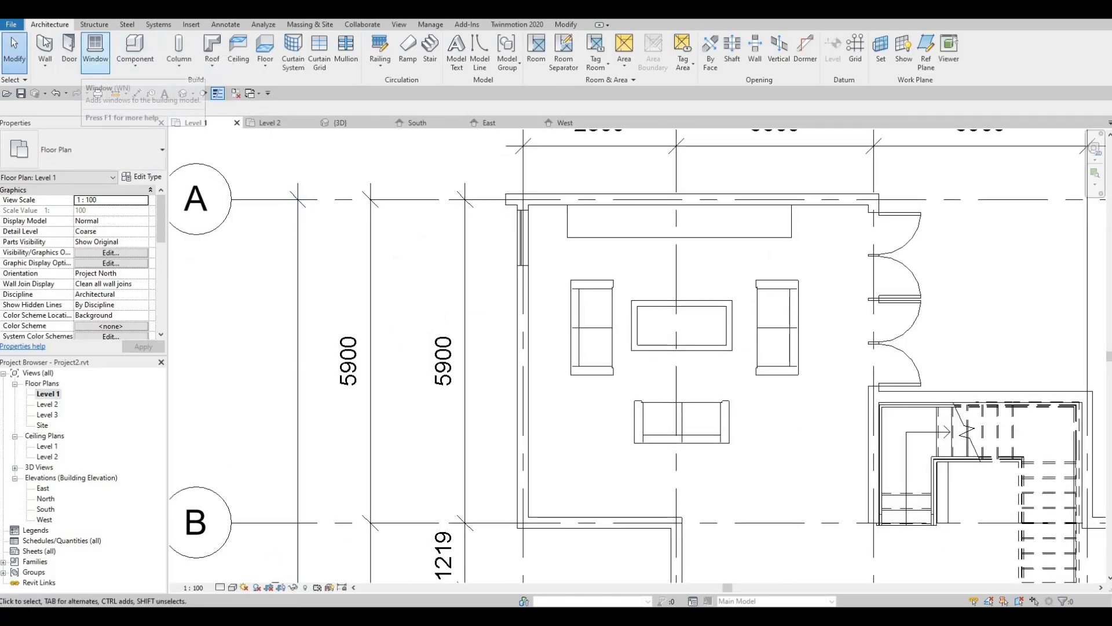
key("w")
key("a")
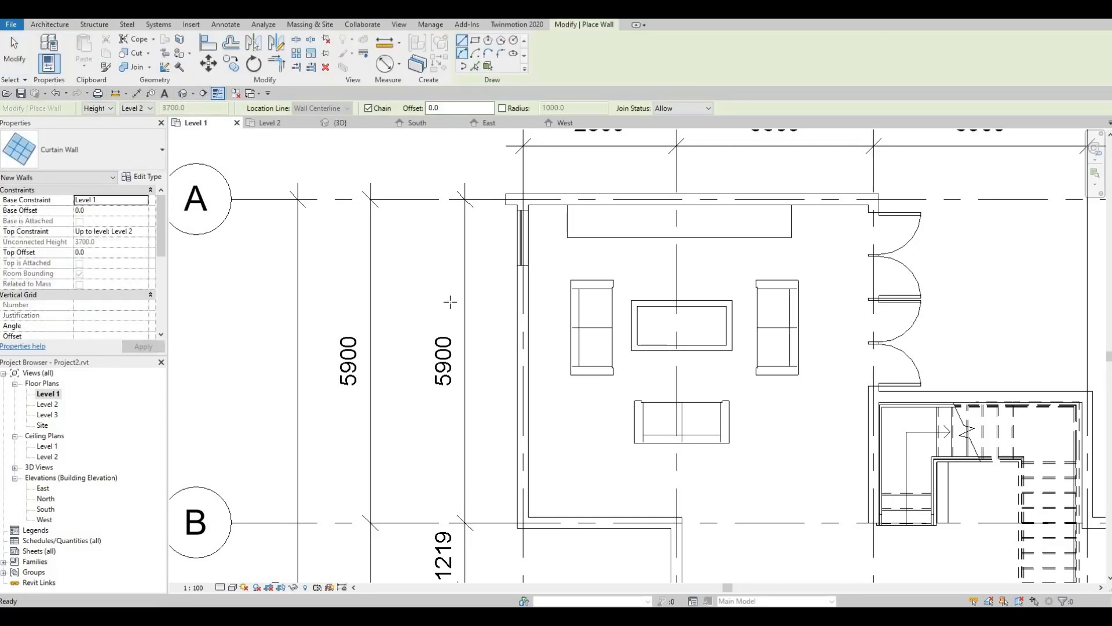
left_click(523, 286)
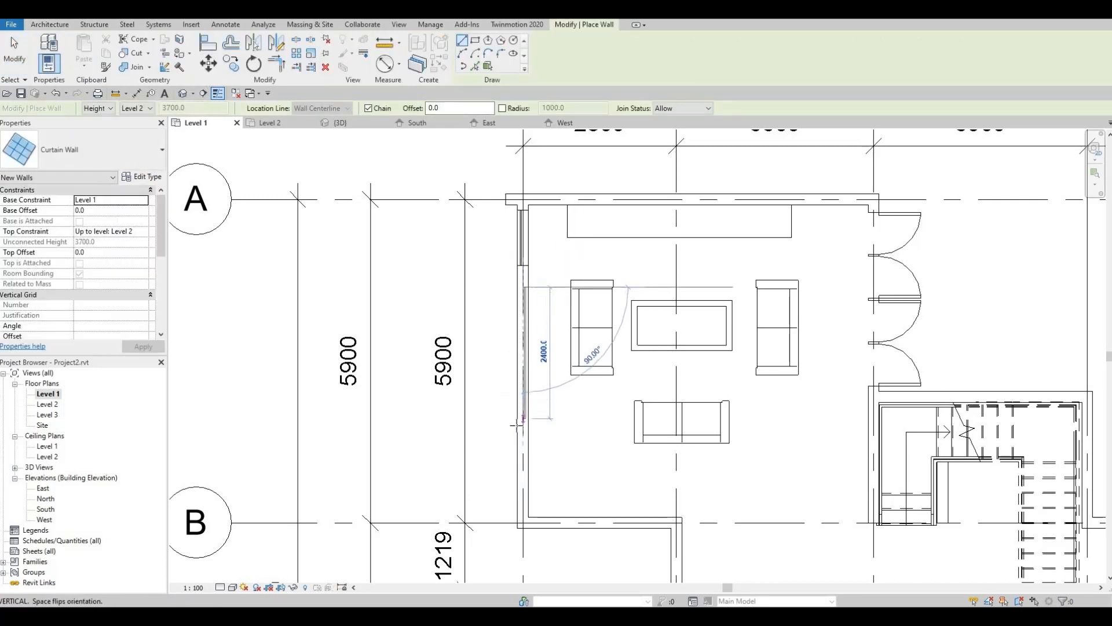
left_click(521, 427)
key("Escape")
key("Escape")
scroll(524, 354, "up", 2)
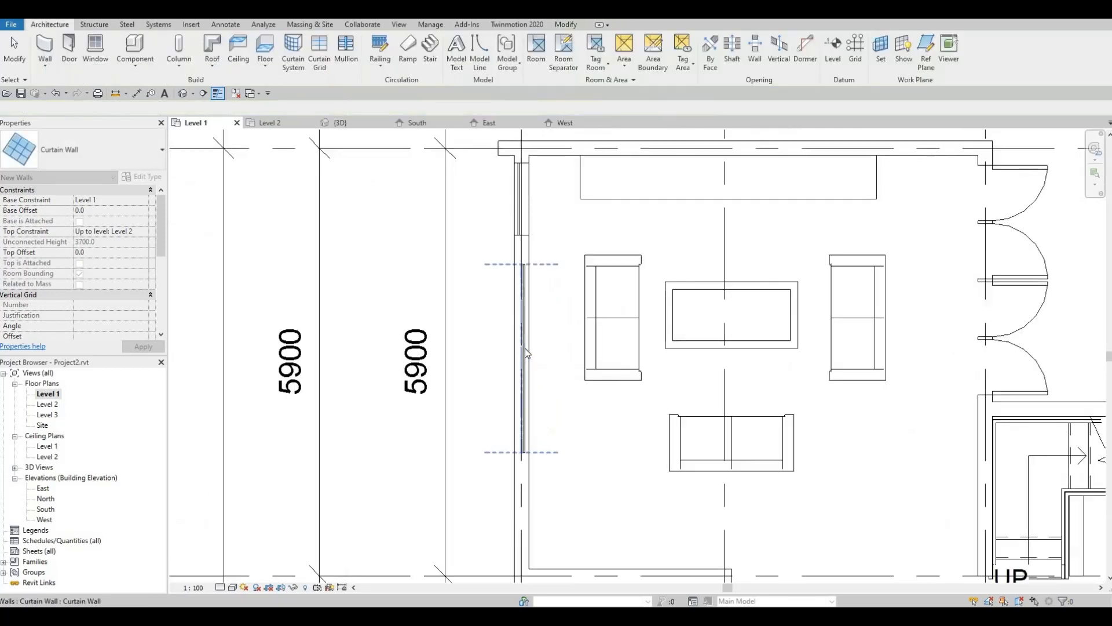
- Flip the new Level 1 curtain wall and cut its opening out of the west exterior wall
left_click(524, 353)
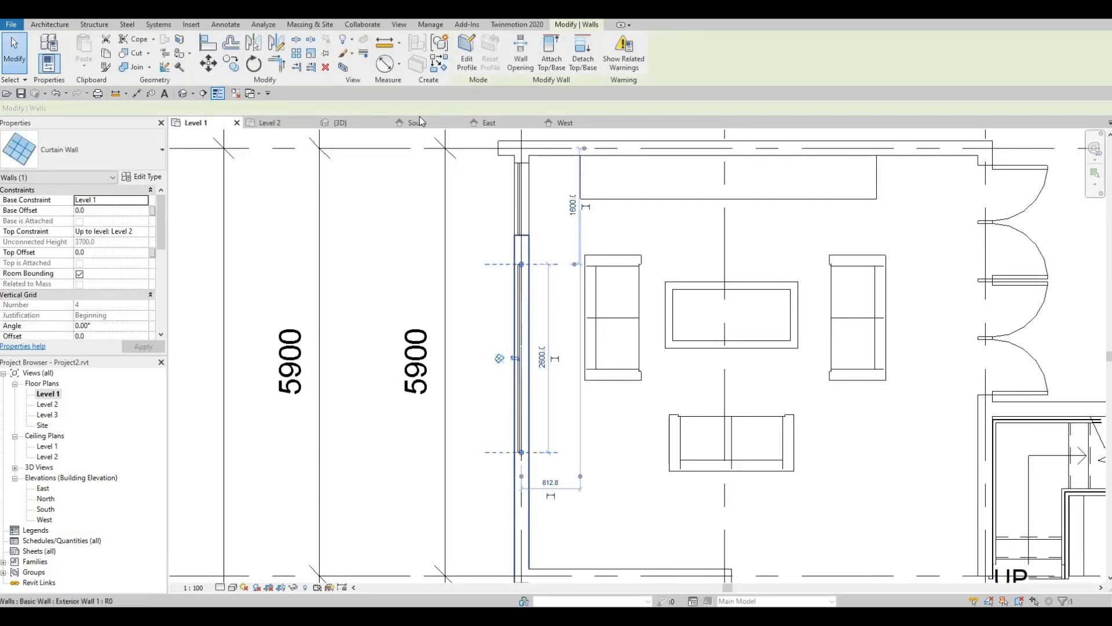
left_click(125, 58)
left_click(520, 288)
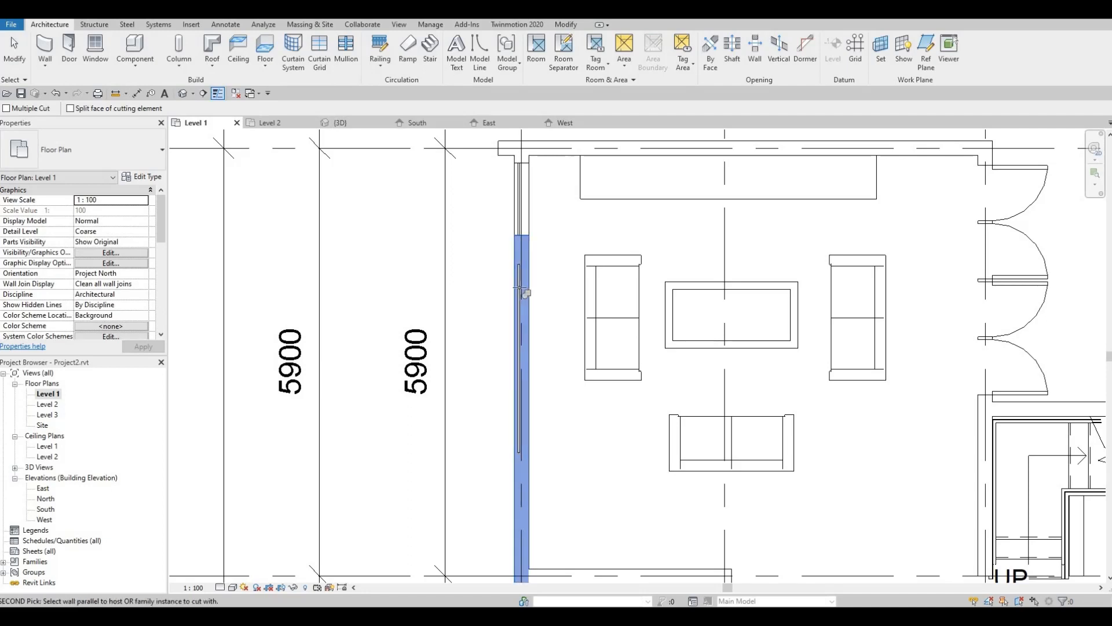
left_click(519, 288)
key("Escape")
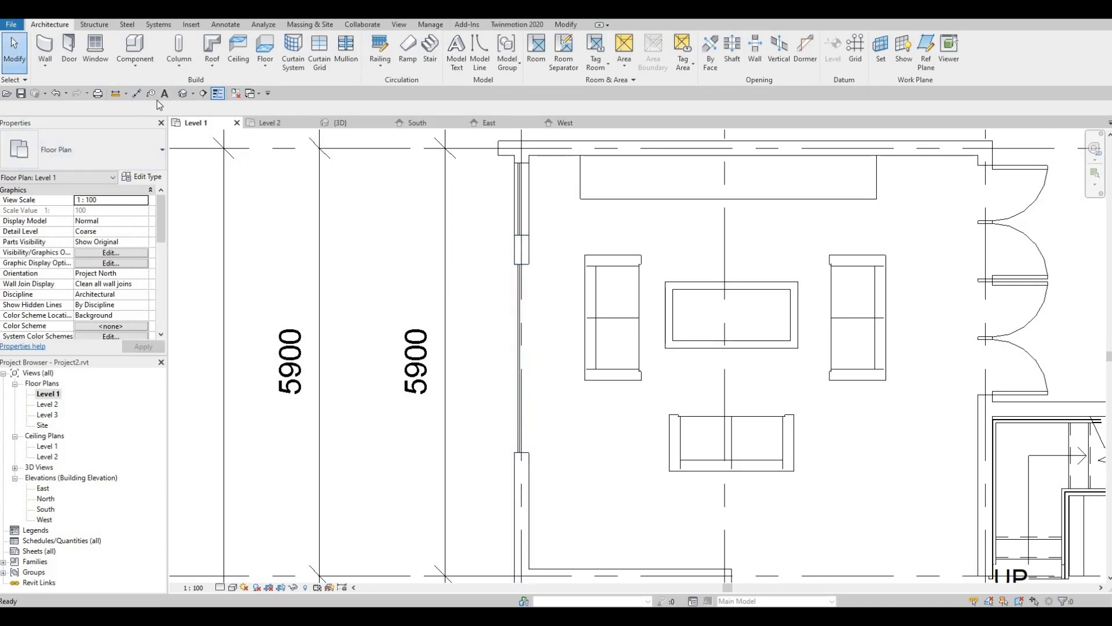
- In the West elevation, reshape the Level 1 curtain wall into a strip about 582 mm high and 2900 mm long, with a base offset of about 1677 mm
left_click(182, 93)
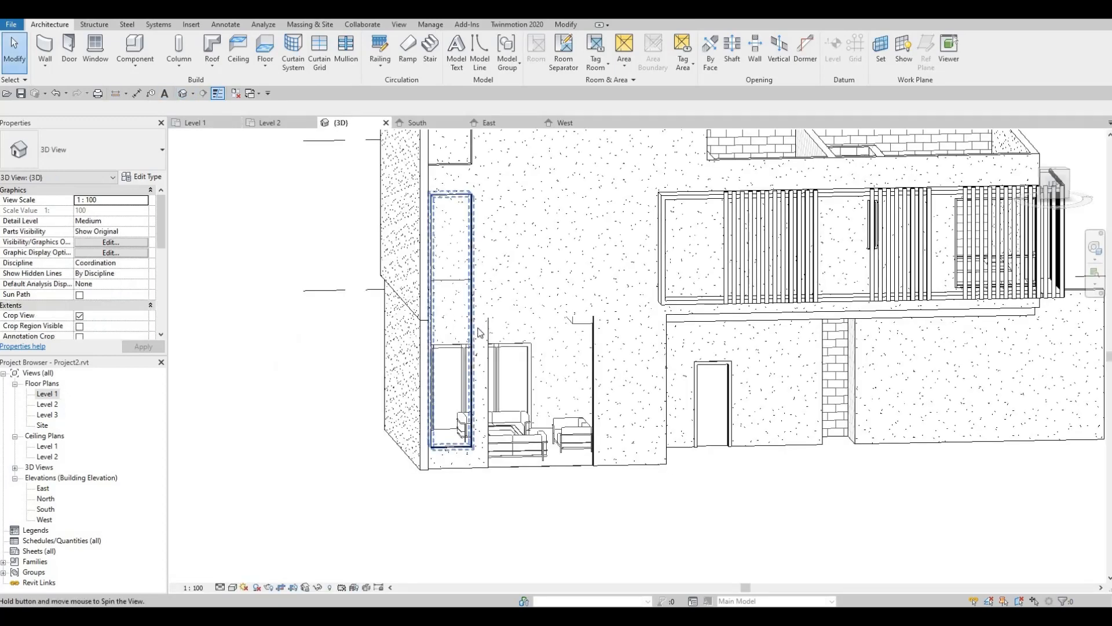
middle_click_drag(479, 334, 514, 409, "shift")
middle_click_drag(520, 359, 548, 278, "shift")
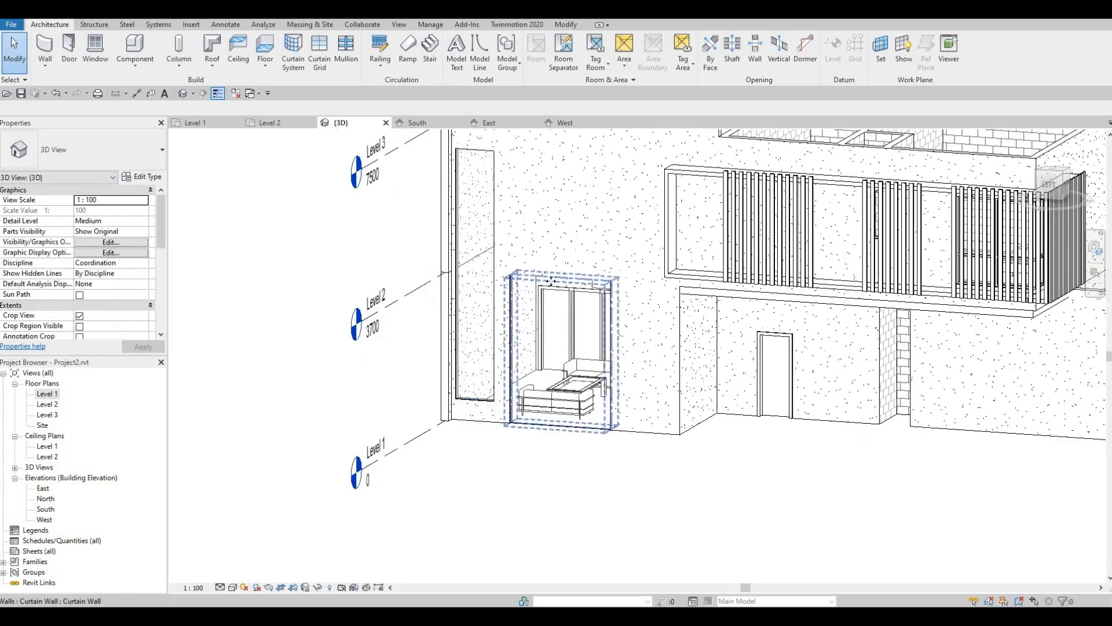
left_click(548, 280)
key("Escape")
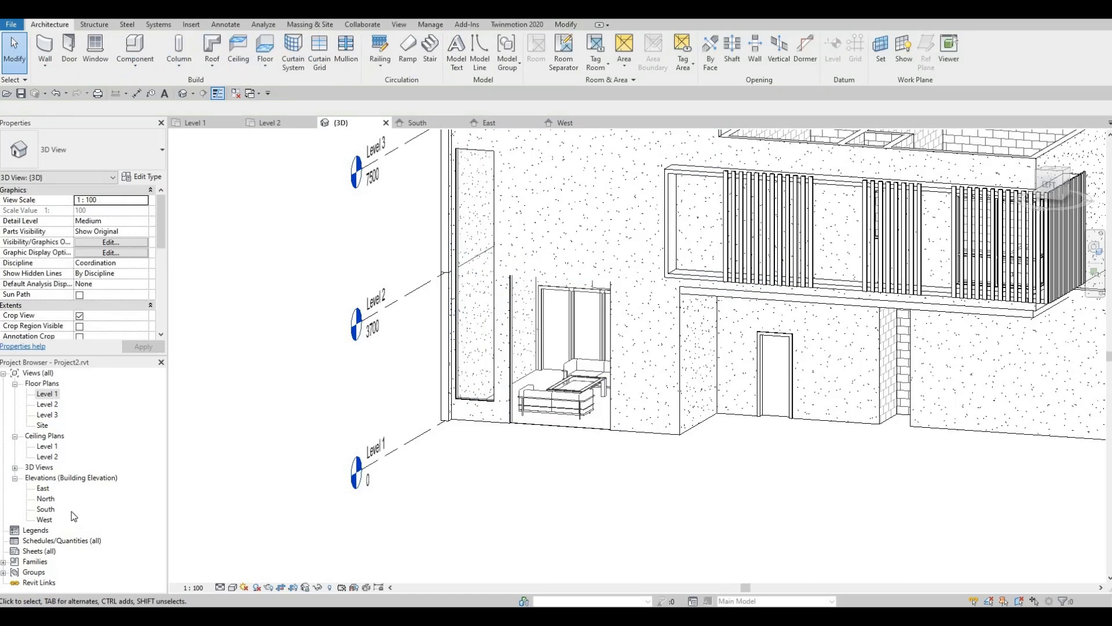
double_click(46, 519)
left_click(374, 320)
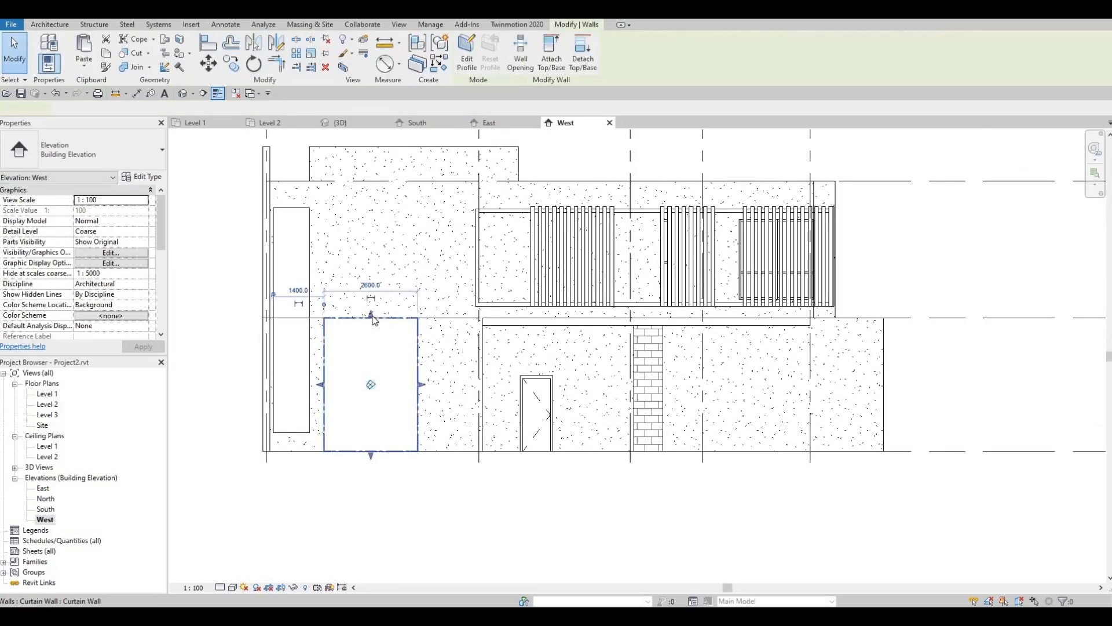
left_click_drag(373, 320, 371, 366)
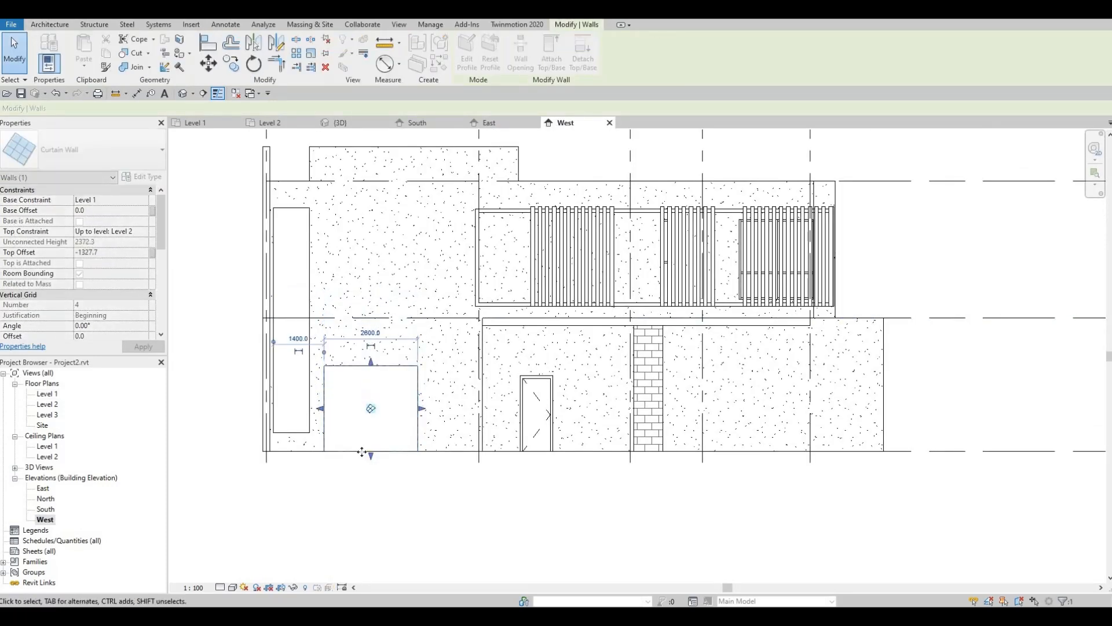
left_click_drag(371, 455, 426, 384)
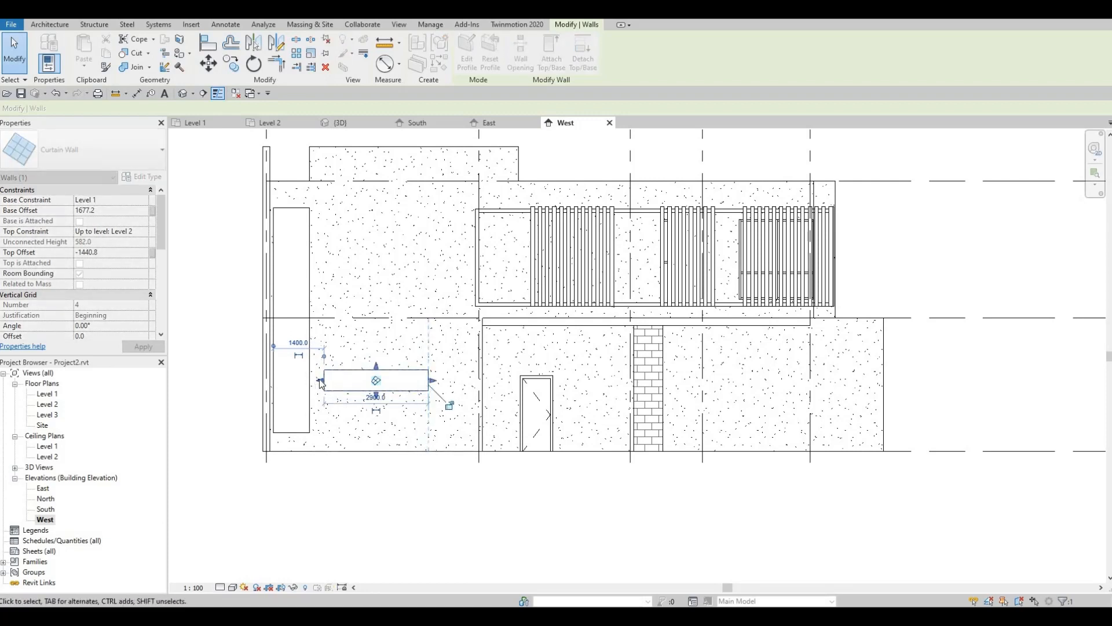
- Stretch the strip curtain wall's near end to meet the tall curtain wall, making it 3300 mm long
left_click_drag(320, 381, 309, 382)
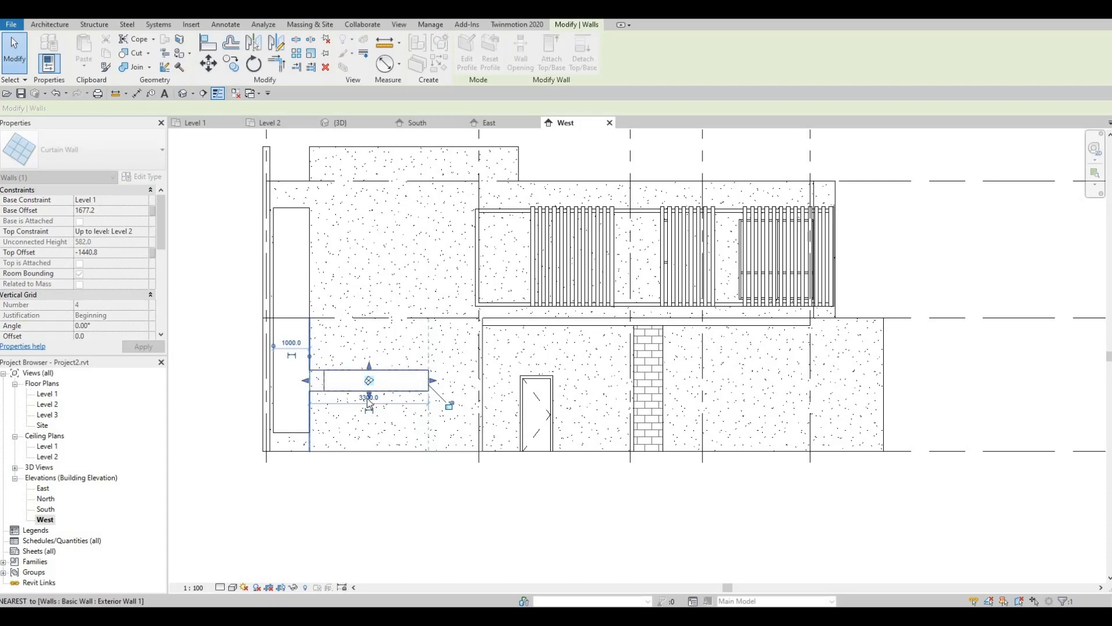
left_click(332, 421)
middle_click_drag(340, 427, 324, 441)
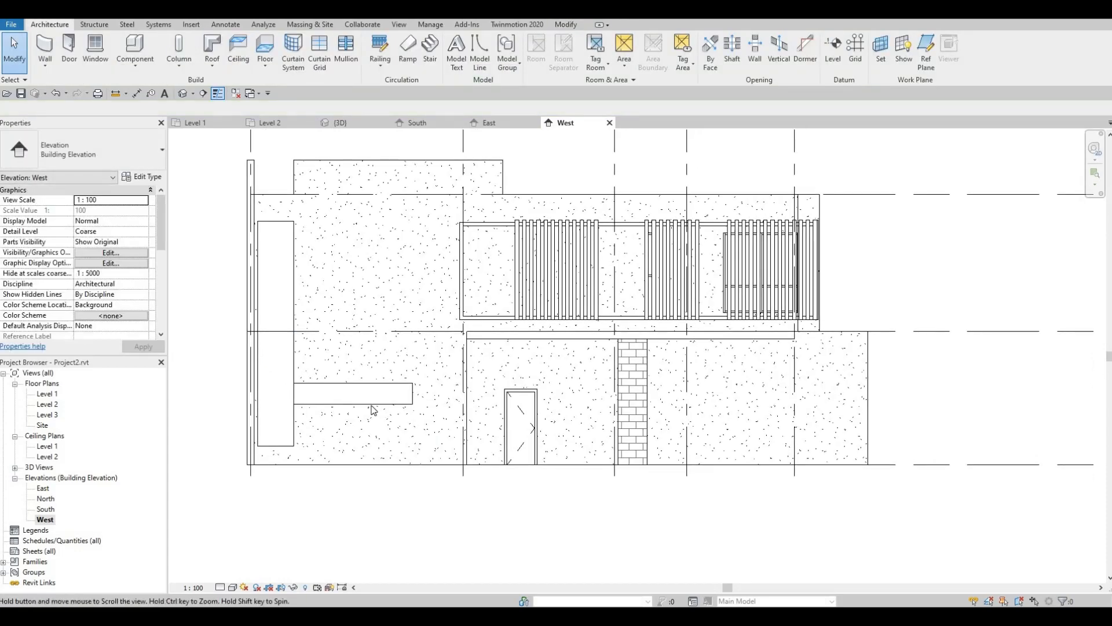
- Divide the horizontal strip curtain wall into four equal 825 mm panels with vertical curtain grid lines
middle_click_drag(374, 410, 375, 415)
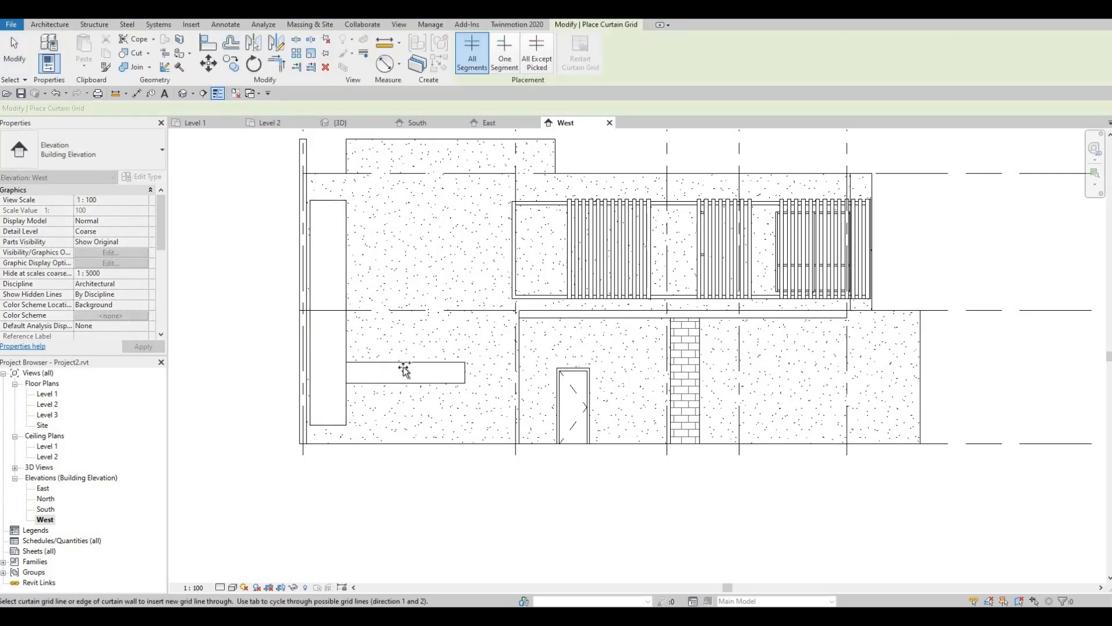
scroll(351, 371, "up", 2)
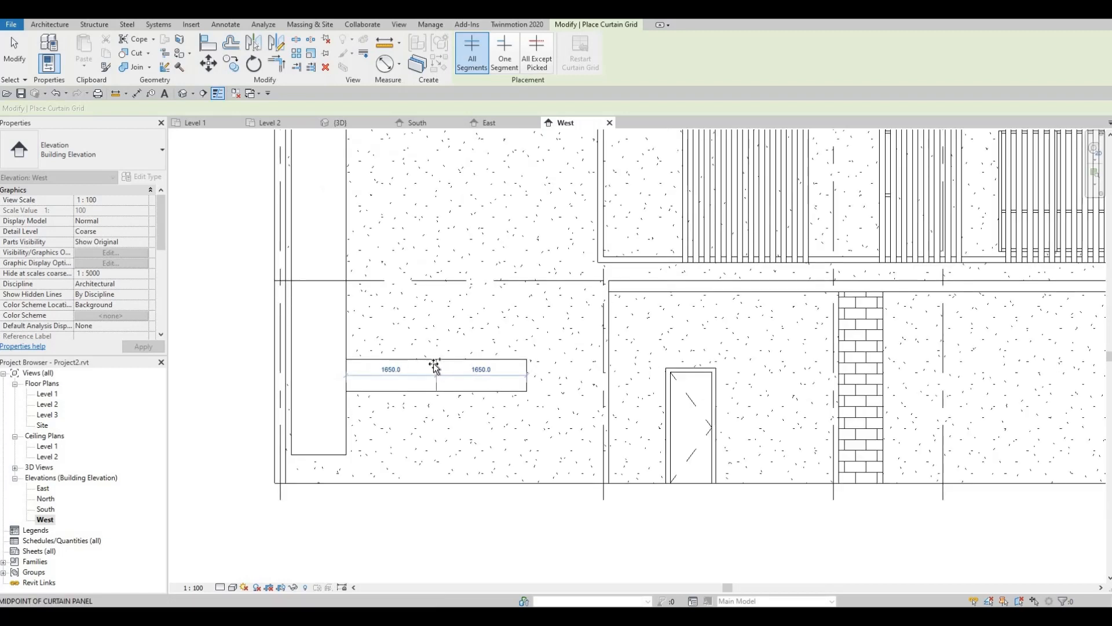
left_click(436, 365)
left_click(391, 366)
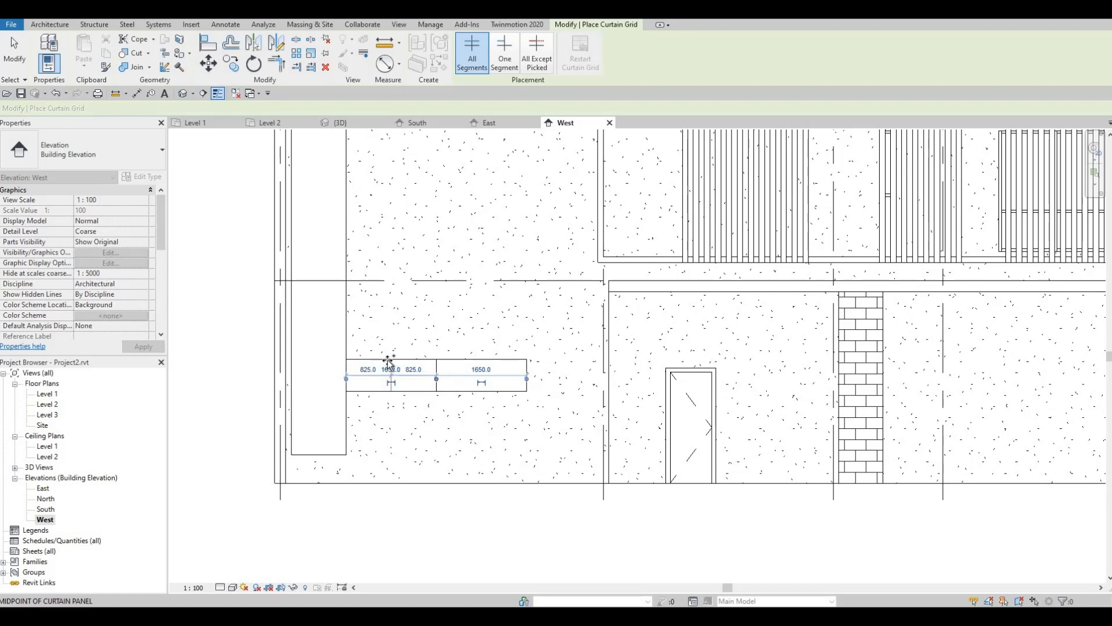
left_click(482, 366)
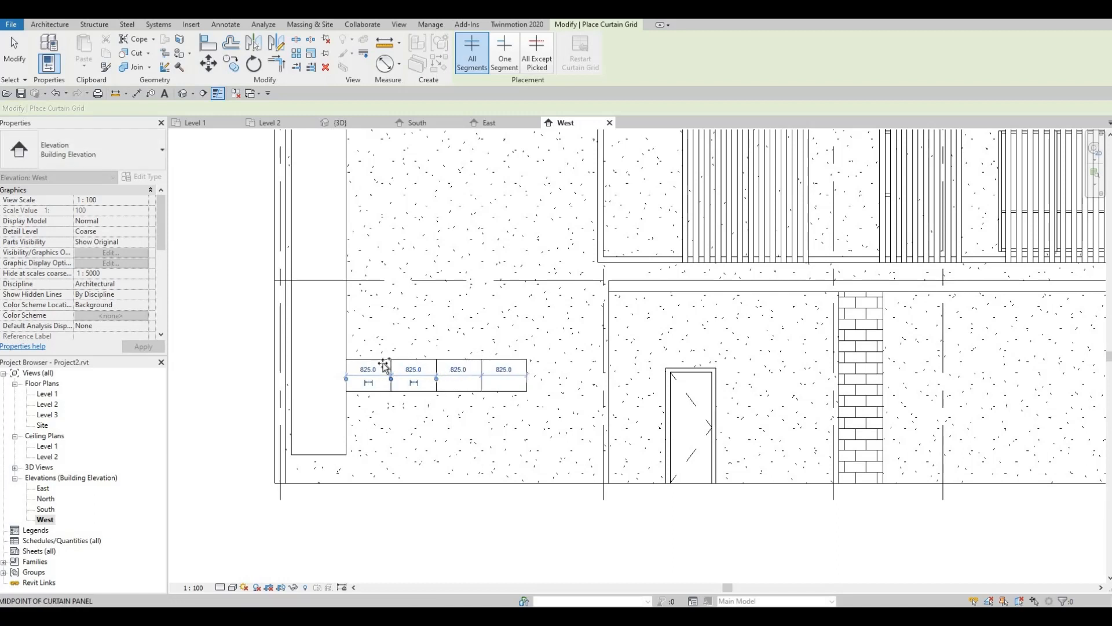
scroll(347, 389, "up", 2)
left_click(343, 387)
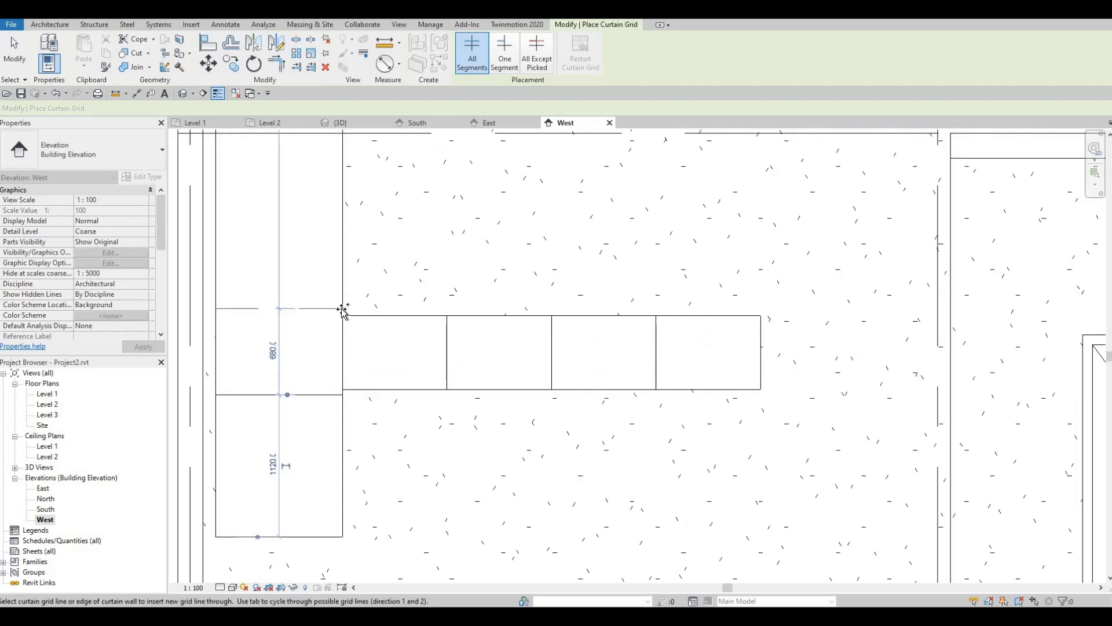
middle_click_drag(343, 320, 360, 337)
key("Escape")
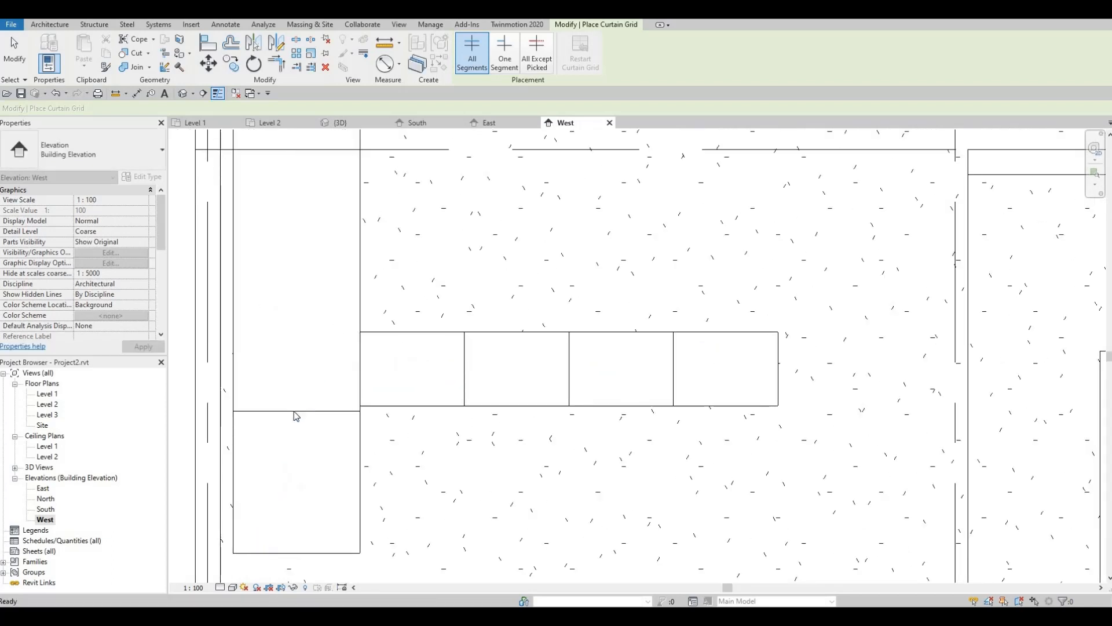
left_click(295, 411)
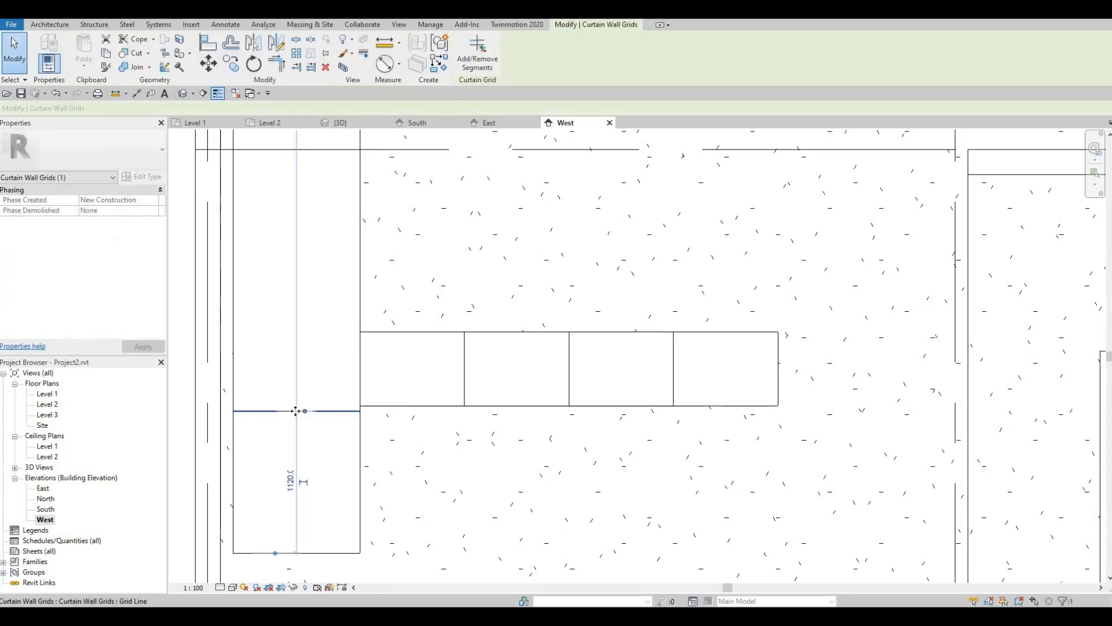
key("Delete")
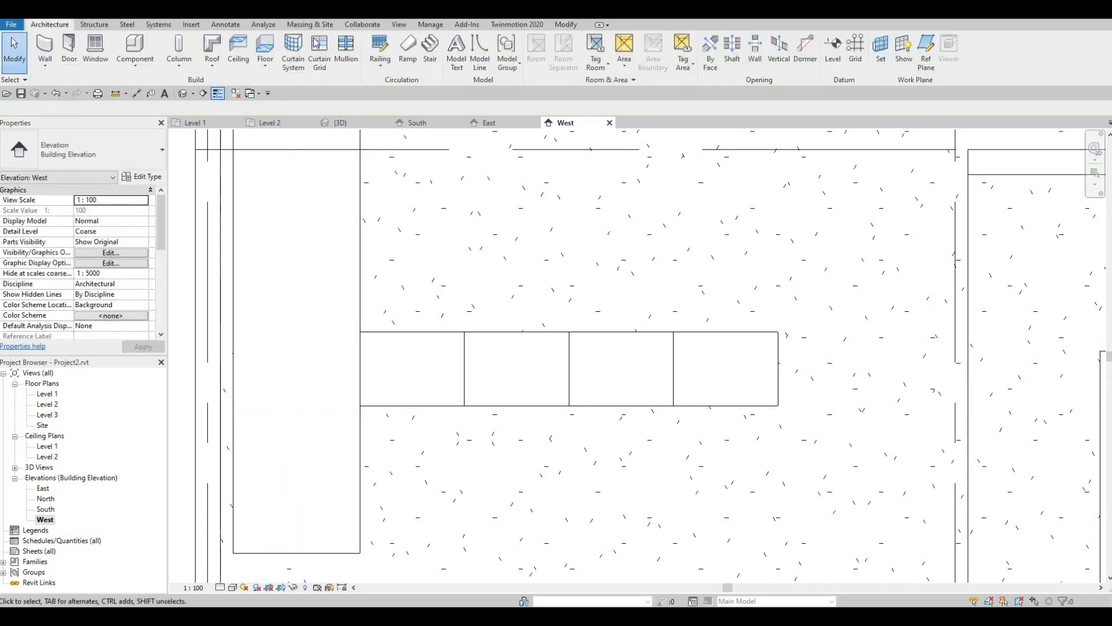
- Divide the tall curtain wall into four equal panels of about 1562 mm with three horizontal curtain grid lines
left_click(322, 61)
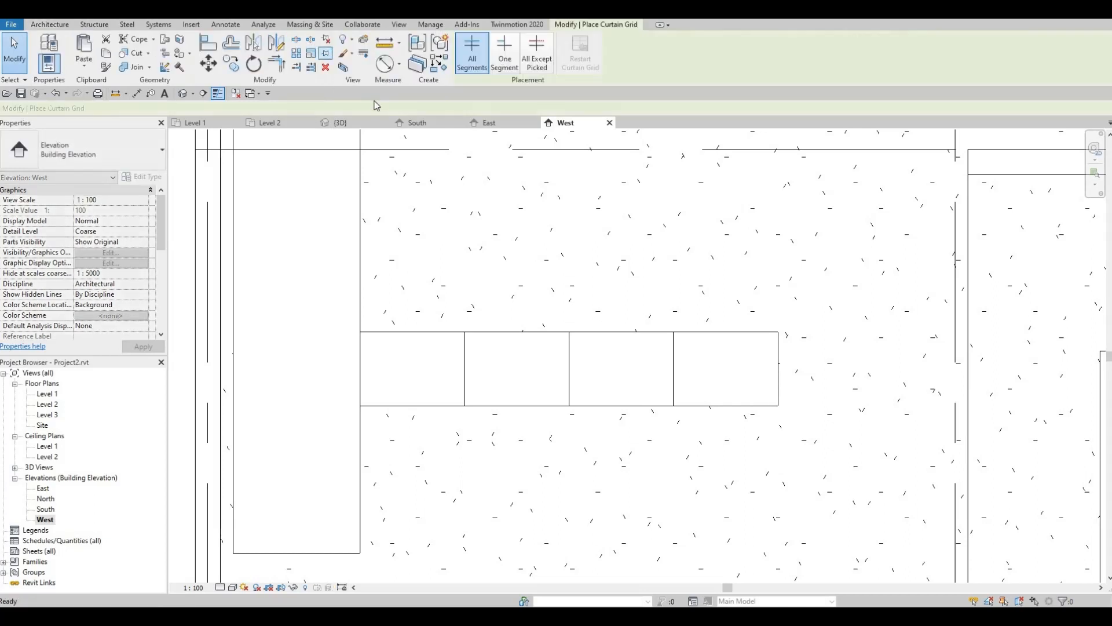
scroll(485, 339, "down", 5)
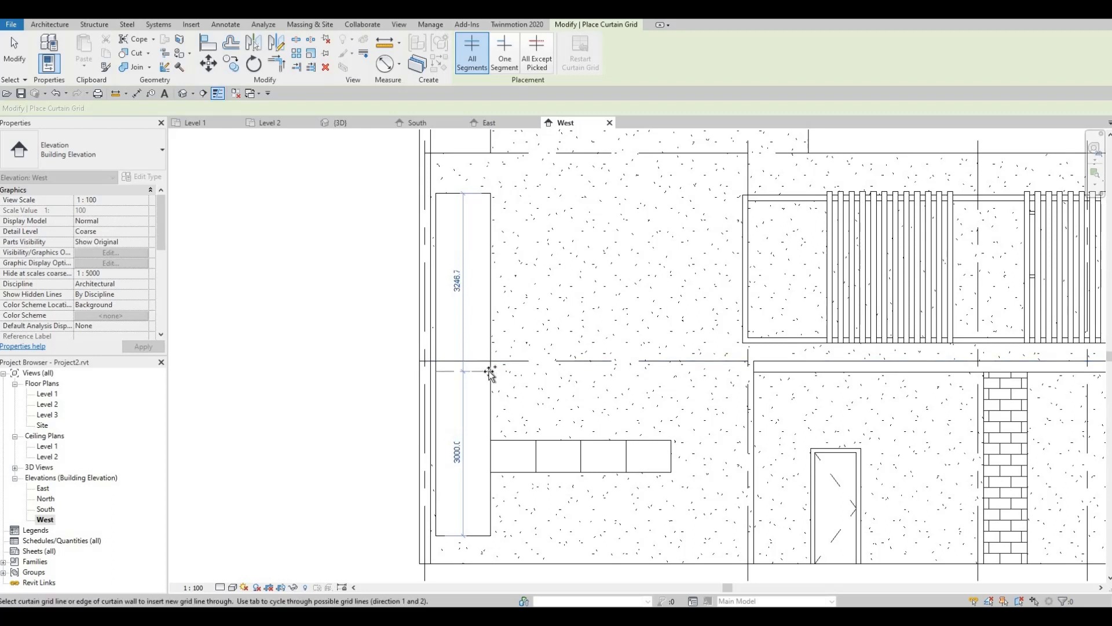
left_click(489, 374)
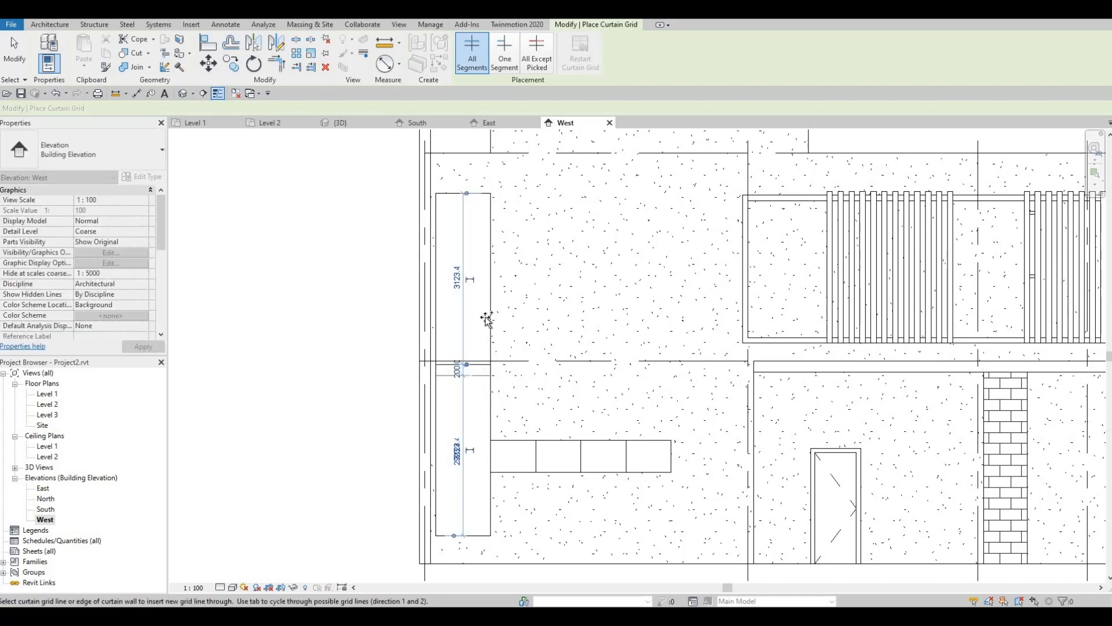
left_click(492, 277)
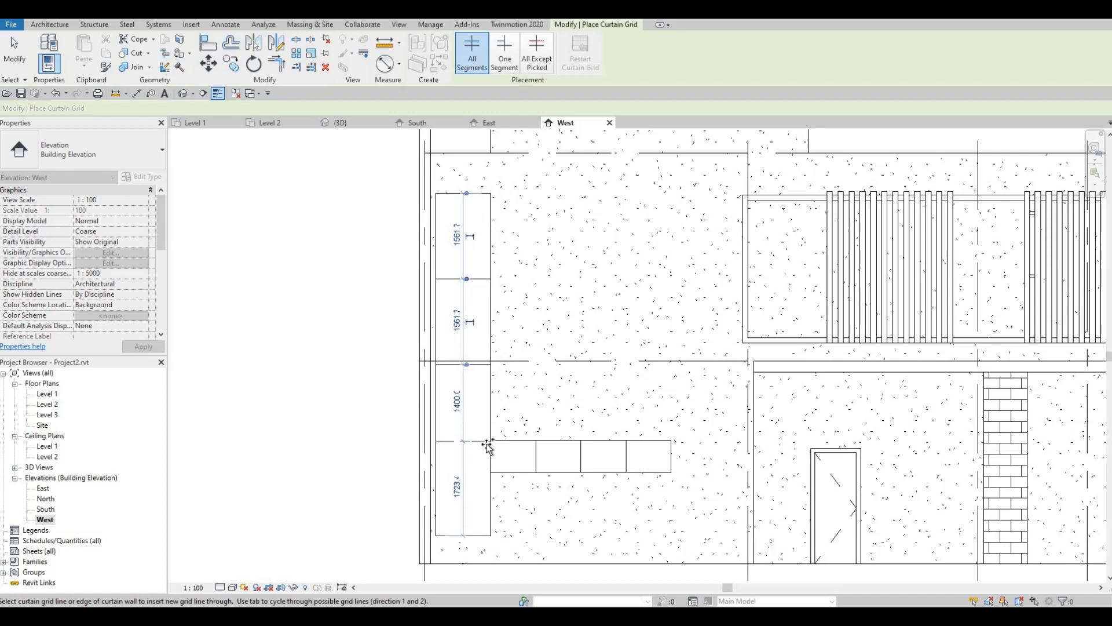
left_click(436, 447)
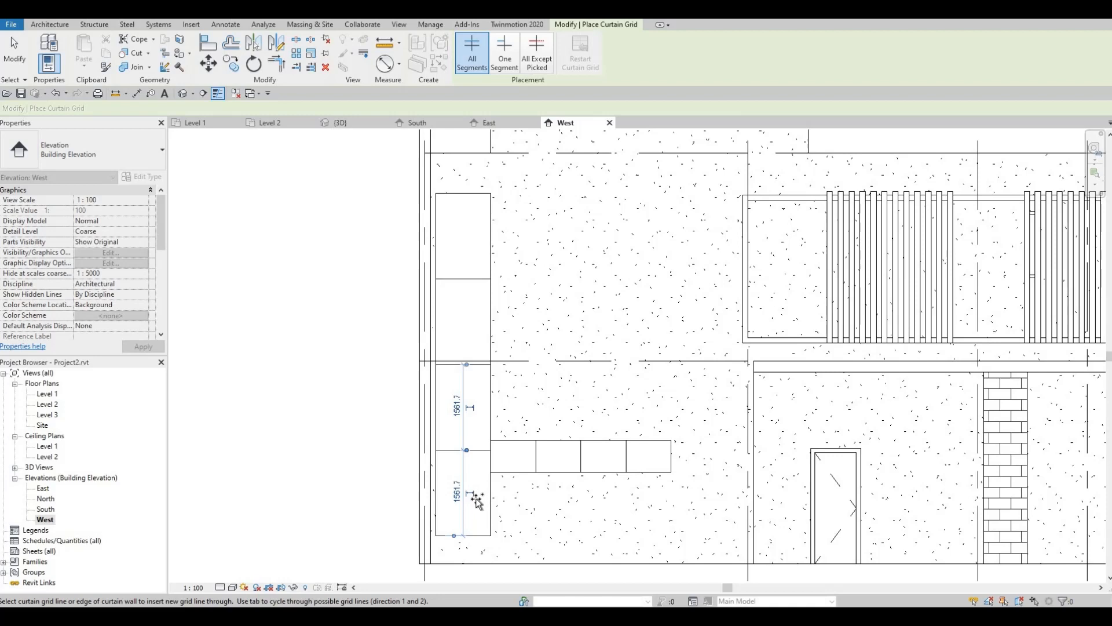
middle_click_drag(485, 492, 491, 452)
key("Escape")
key("Escape")
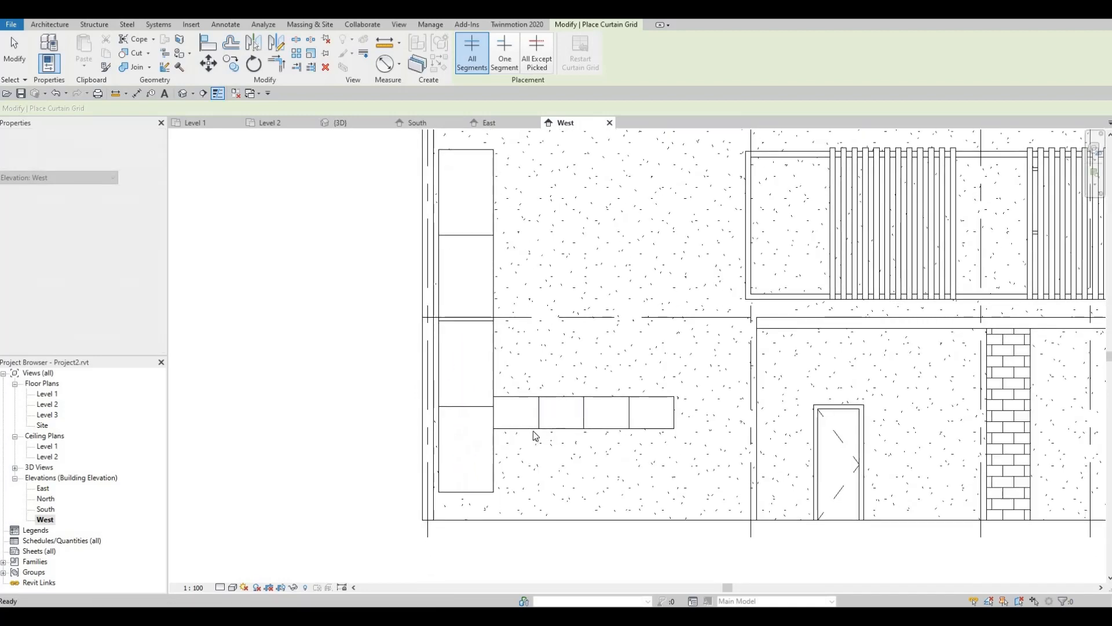
- Lower the bottom and top edges of the strip curtain wall, bringing its top close to the tall curtain wall's lowest grid line
left_click(577, 440)
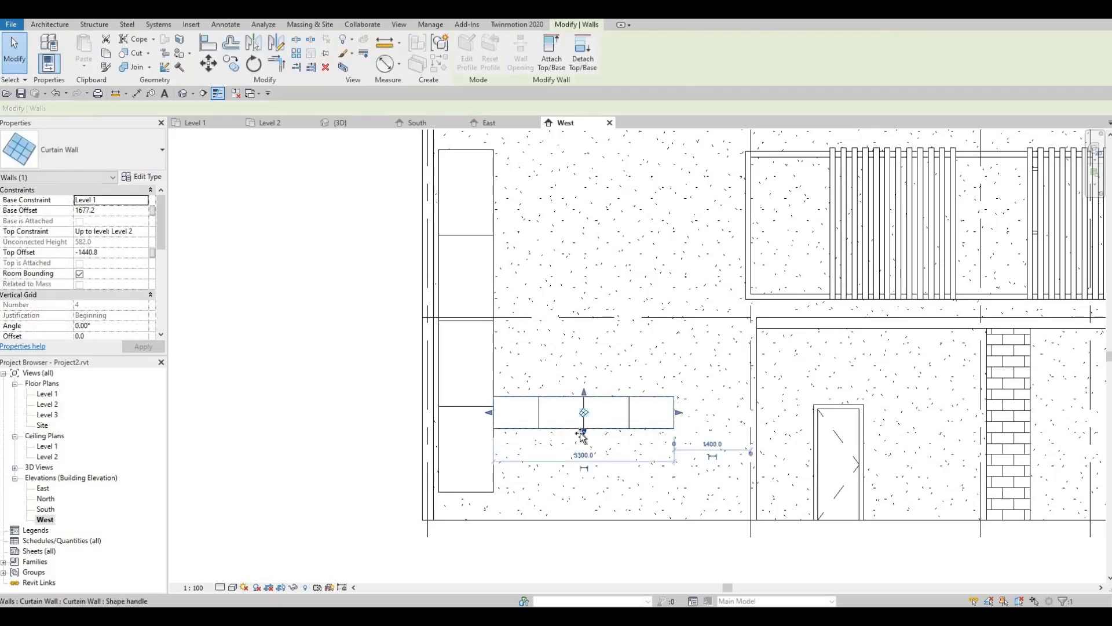
left_click_drag(582, 443, 582, 447)
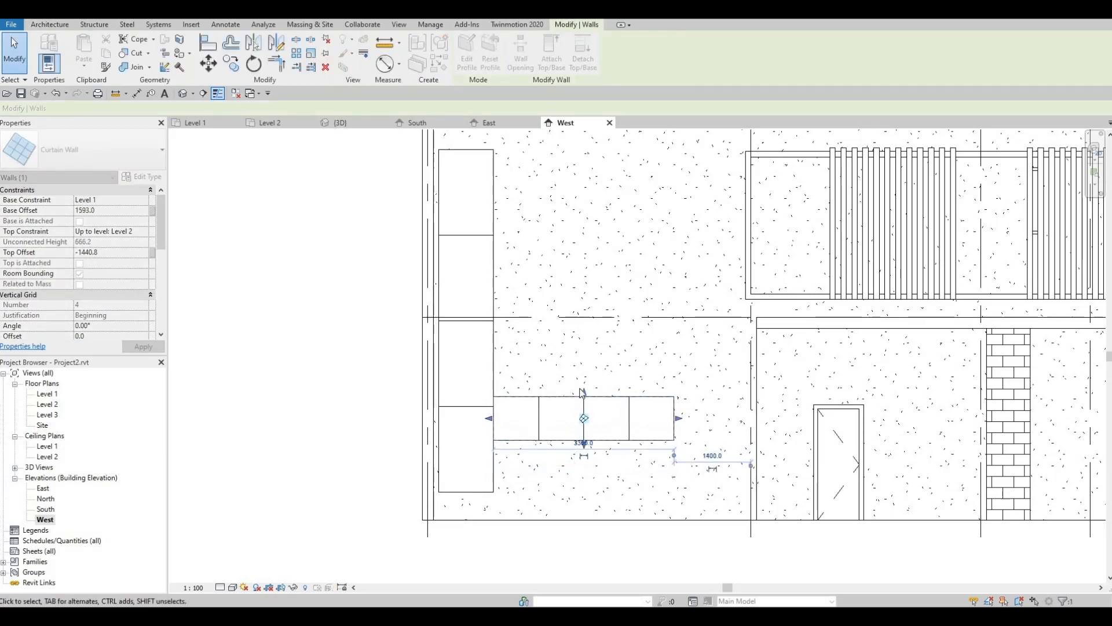
left_click_drag(583, 404, 583, 413)
scroll(538, 422, "up", 2)
scroll(539, 422, "up", 3)
key("Escape")
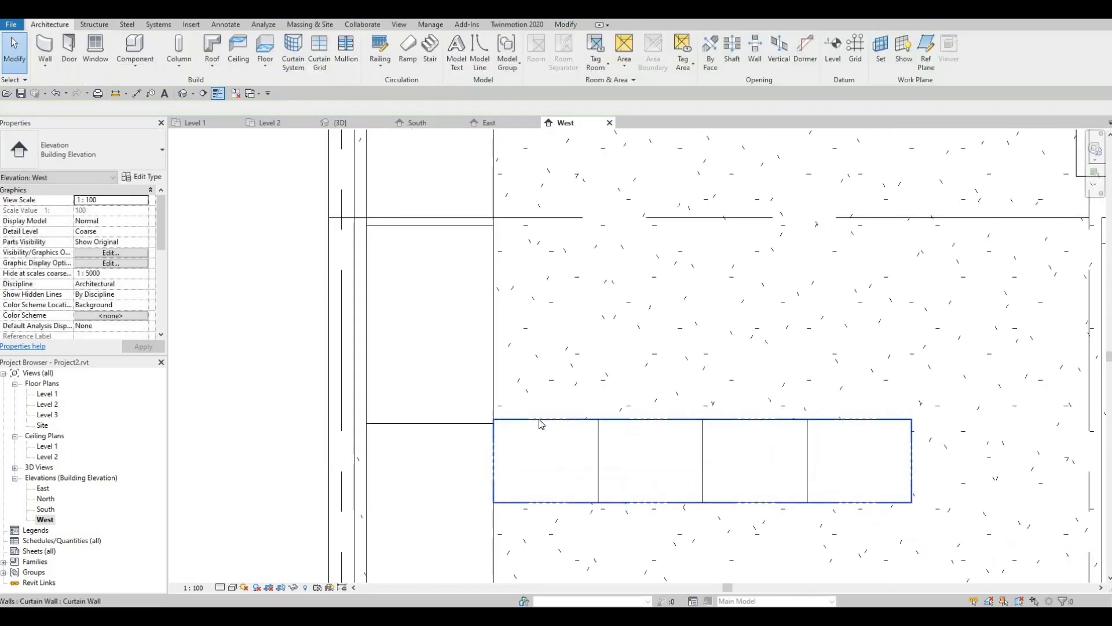
- Align the strip curtain wall's top edge with the lowest horizontal grid line of the tall curtain wall
key("a")
key("l")
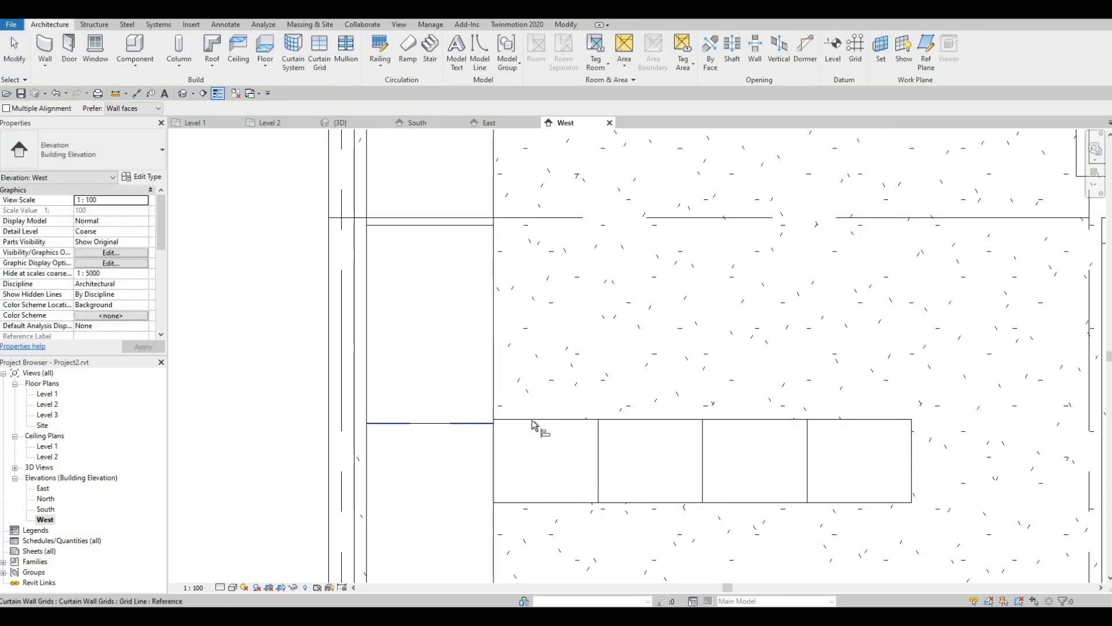
left_click(533, 423)
left_click(533, 420)
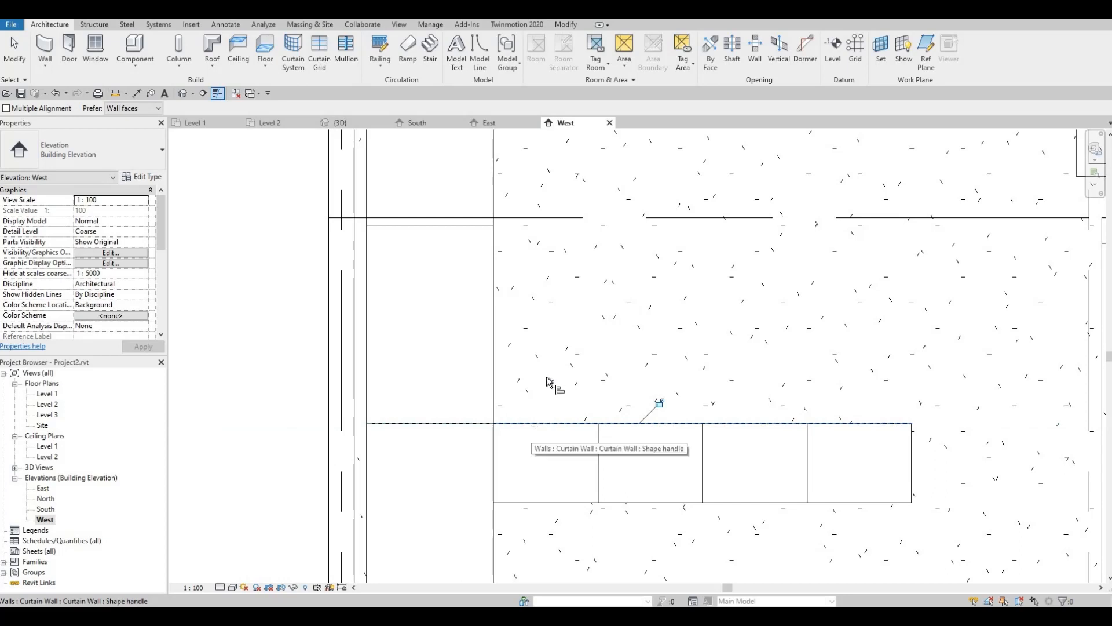
scroll(576, 398, "down", 2)
key("Escape")
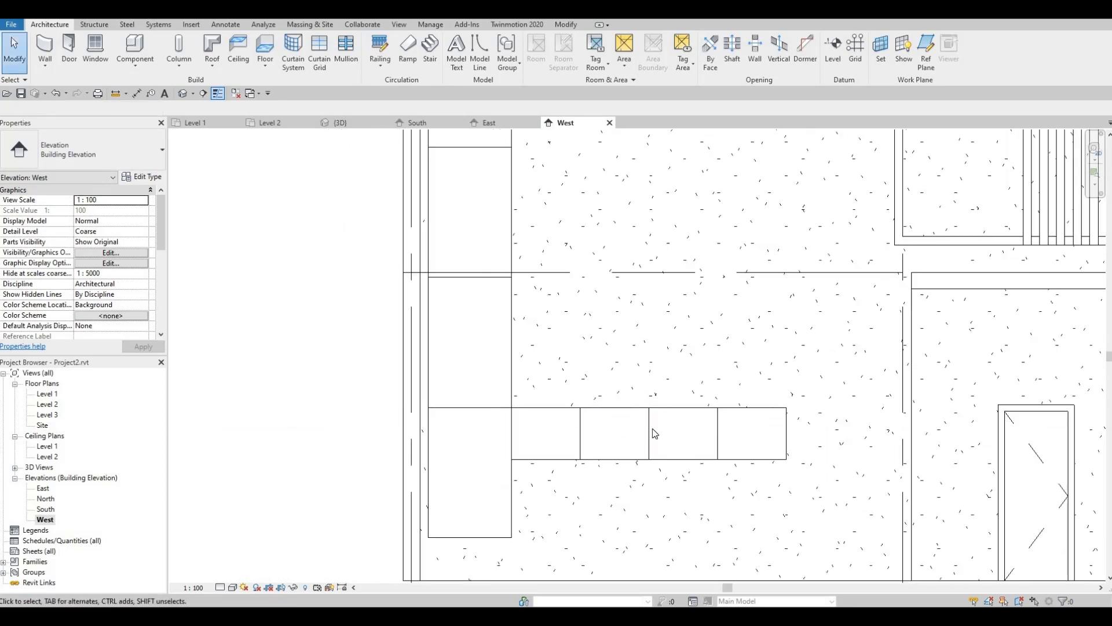
- Raise the bottom edge of the strip curtain wall to make the strip shallower
left_click(647, 461)
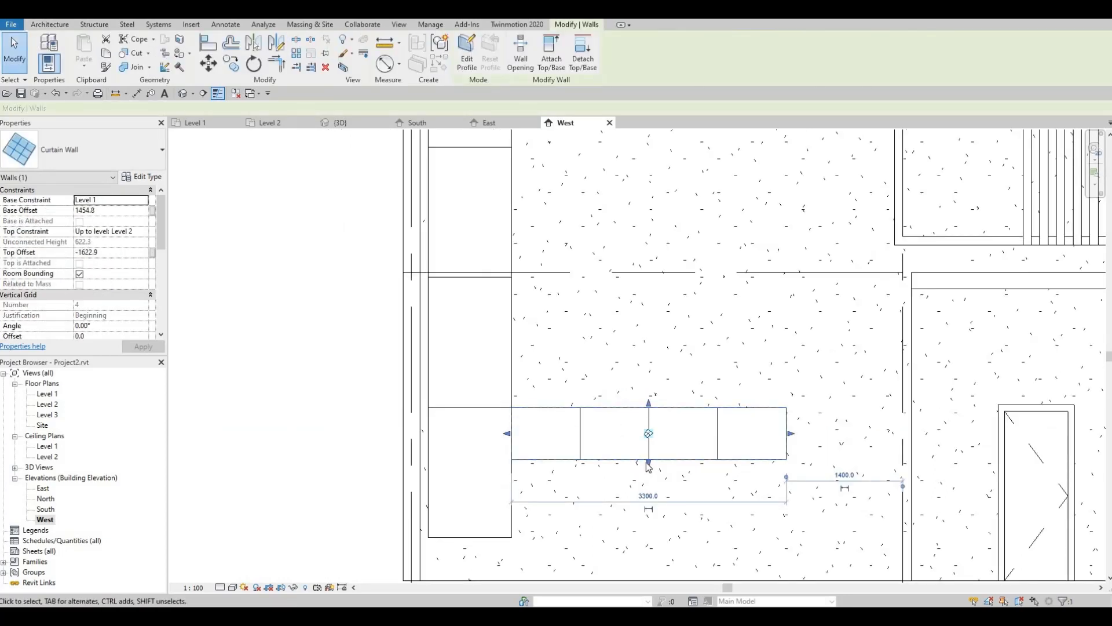
left_click_drag(649, 467, 554, 435)
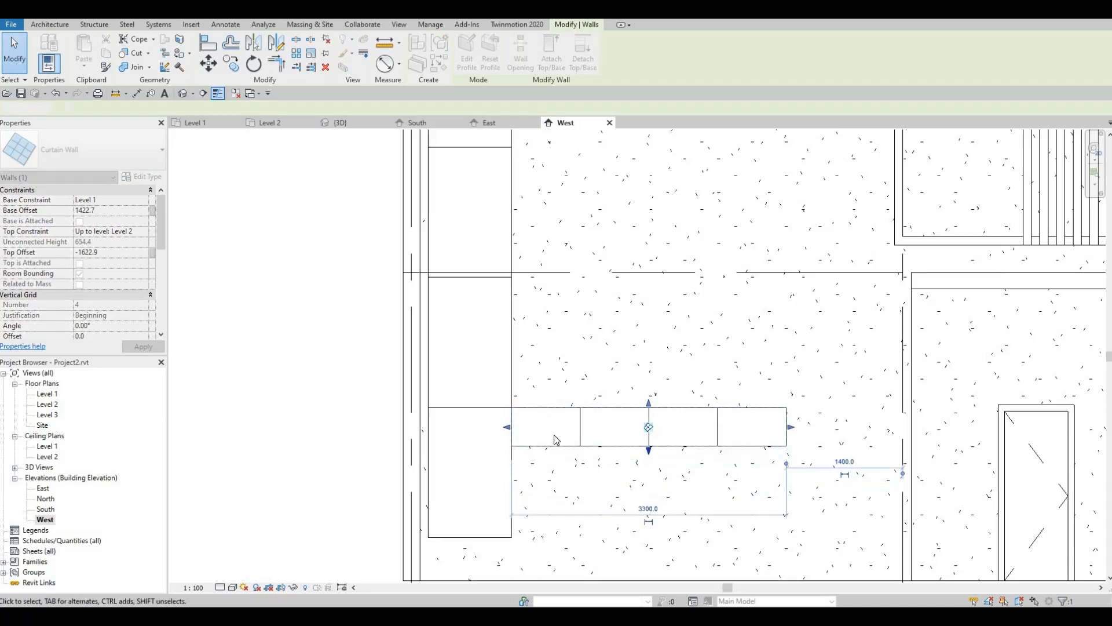
key("Escape")
scroll(554, 434, "down", 3)
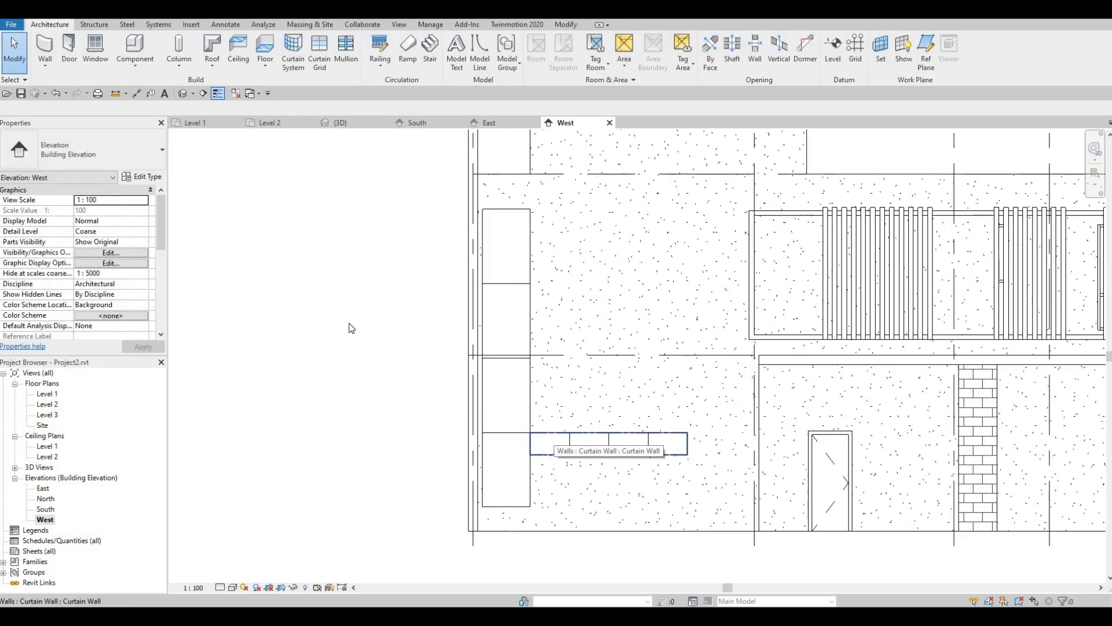
- Add 50mm x 65mm rectangular mullions to all grid lines of the tall and the strip curtain walls
left_click(347, 52)
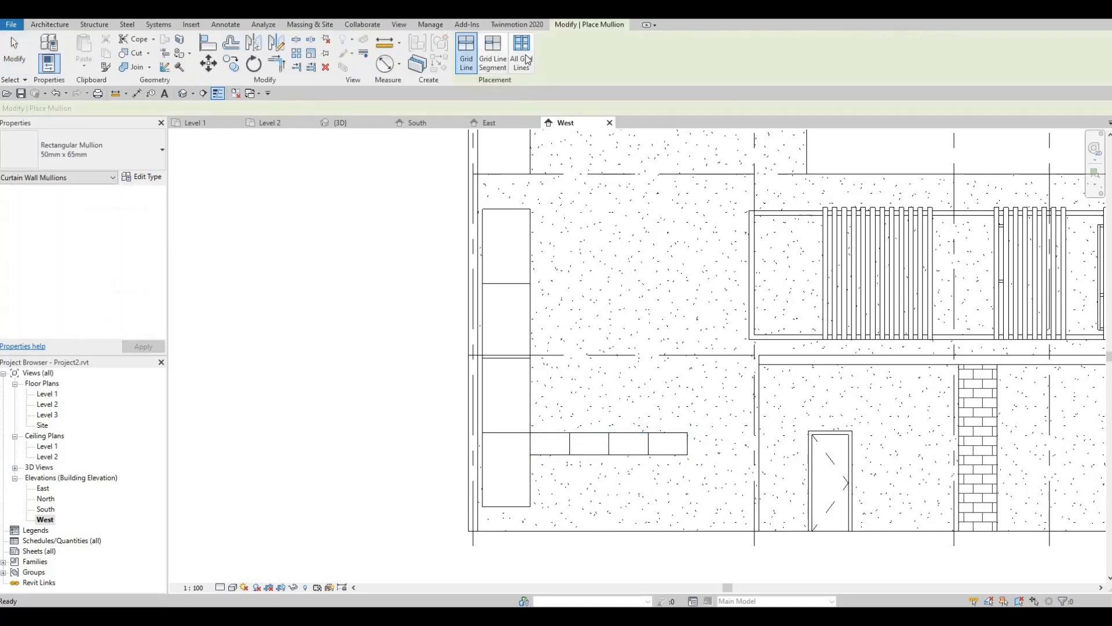
left_click(528, 224)
left_click(602, 439)
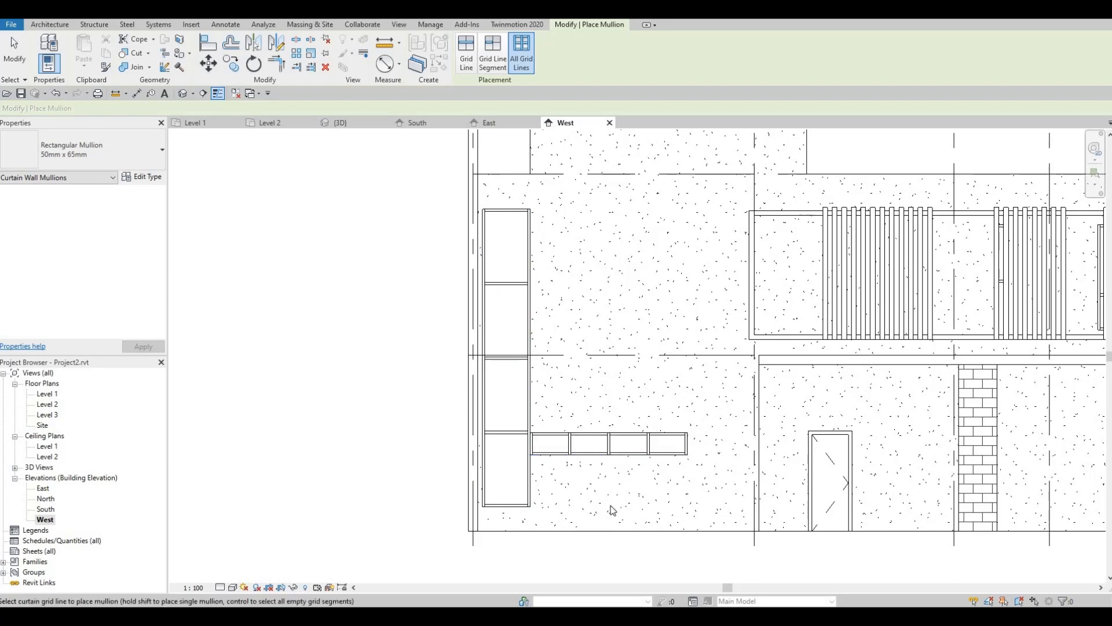
key("Escape")
key("Escape")
- Examine the finished west façade glazing in the elevation and from several angles in the 3D view
scroll(620, 394, "down", 3)
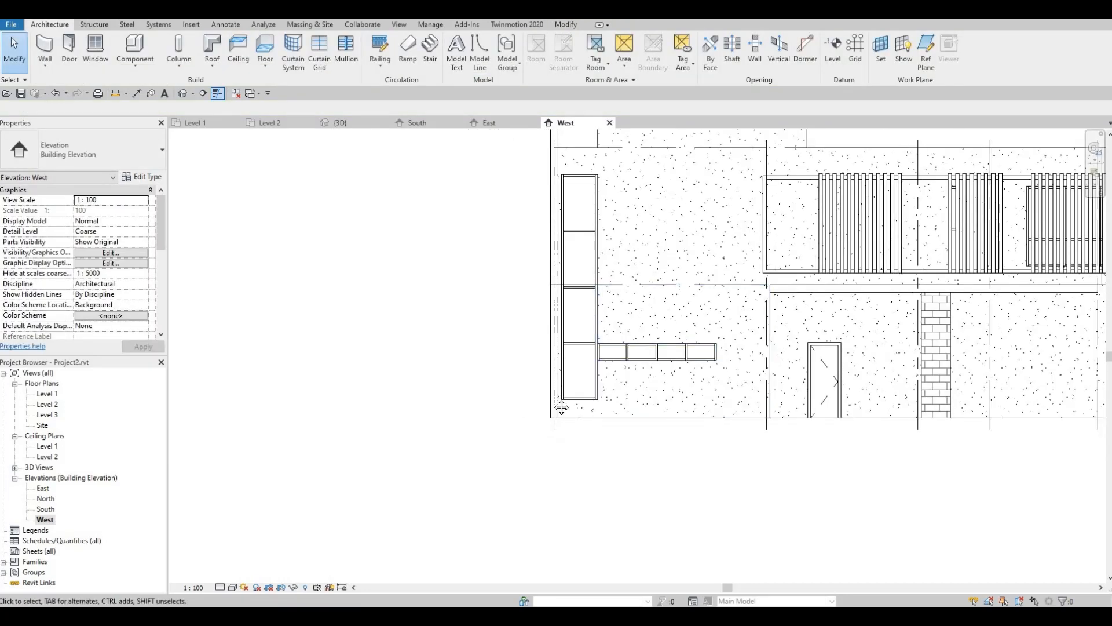
middle_click_drag(503, 254, 376, 258)
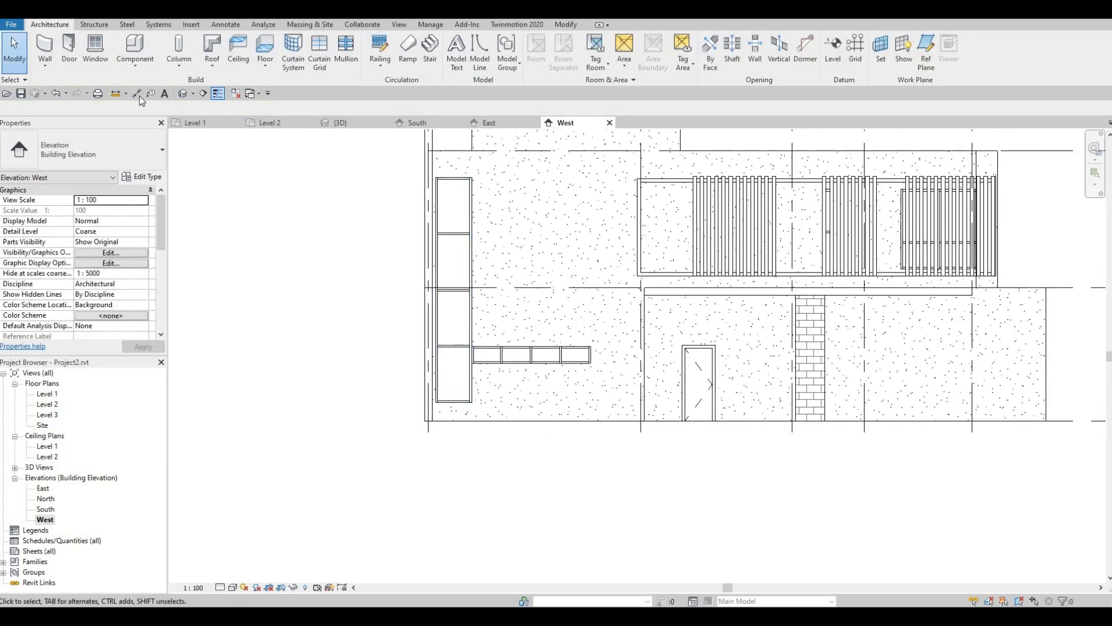
left_click(183, 94)
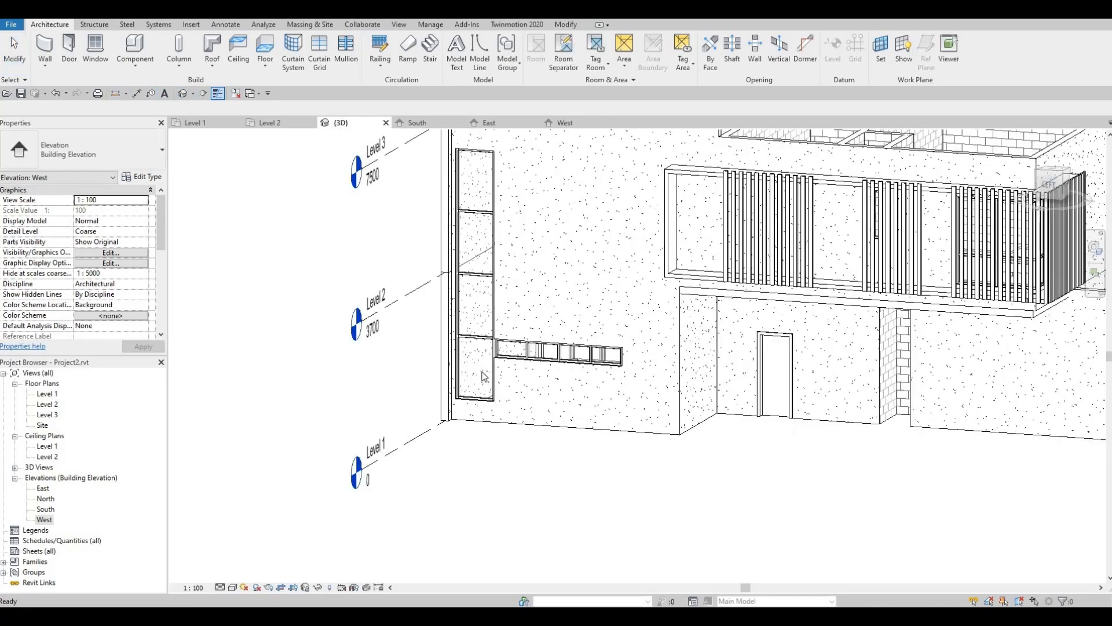
scroll(484, 376, "down", 2)
middle_click_drag(628, 420, 753, 451, "shift")
scroll(641, 384, "down", 1)
mouse_move(510, 394)
middle_mouse_down("shift")
mouse_move(530, 397)
mouse_move(533, 382)
middle_mouse_up("shift")
middle_click_drag(479, 485, 576, 439, "shift")
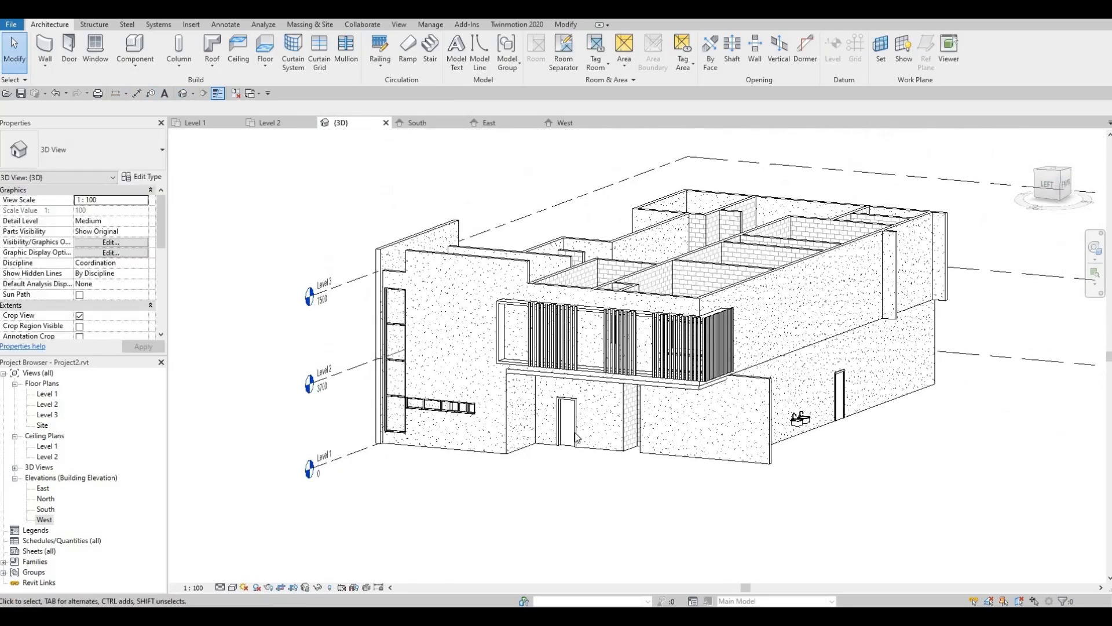